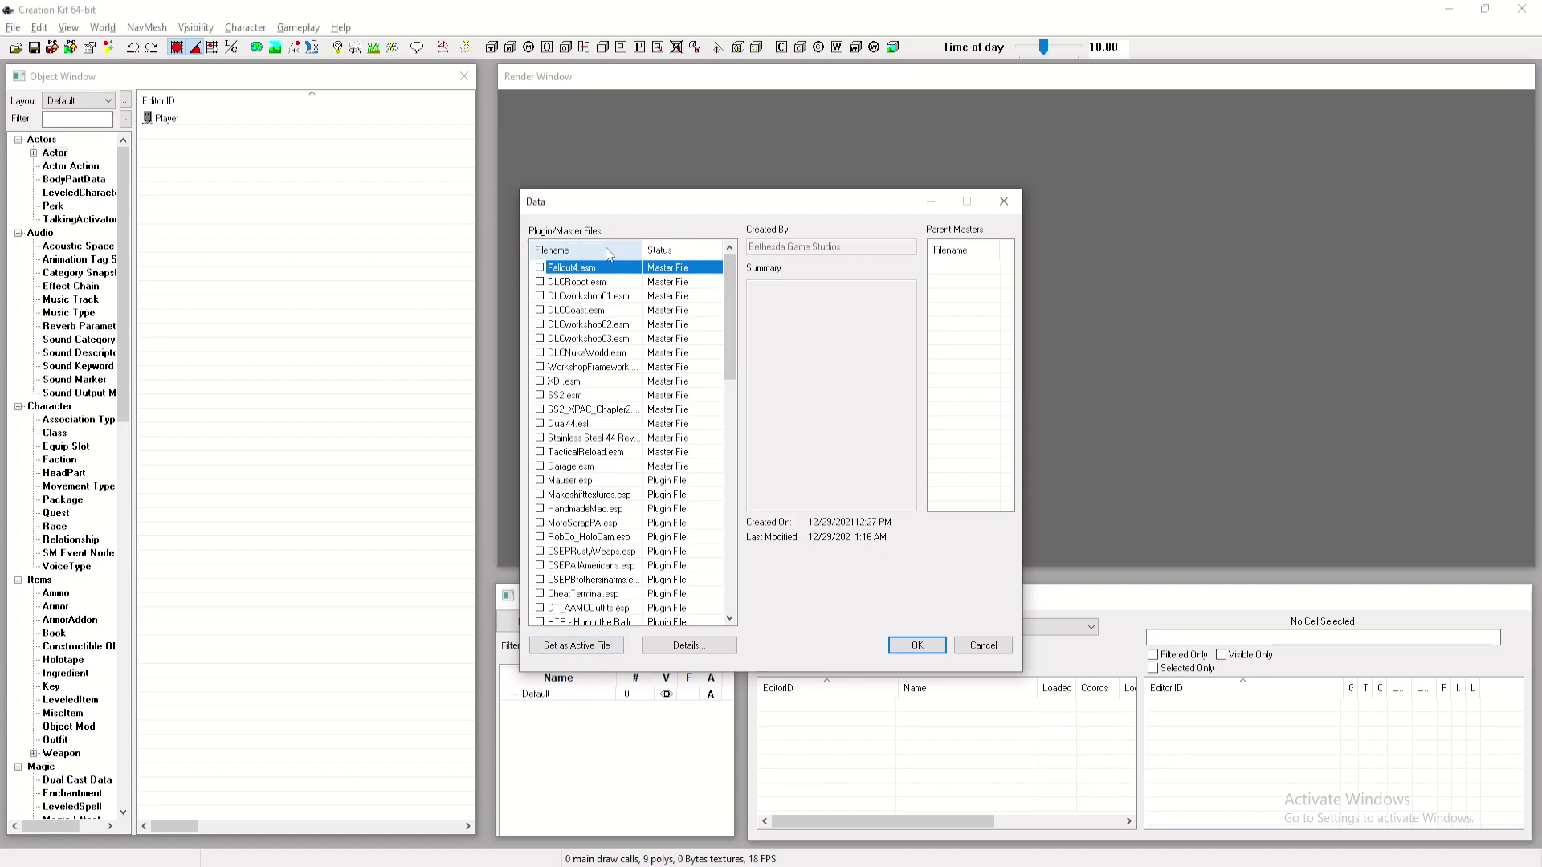
Step: Load the Fallout4.esm master file
{"action": "left_click", "coordinate": [600, 646]}
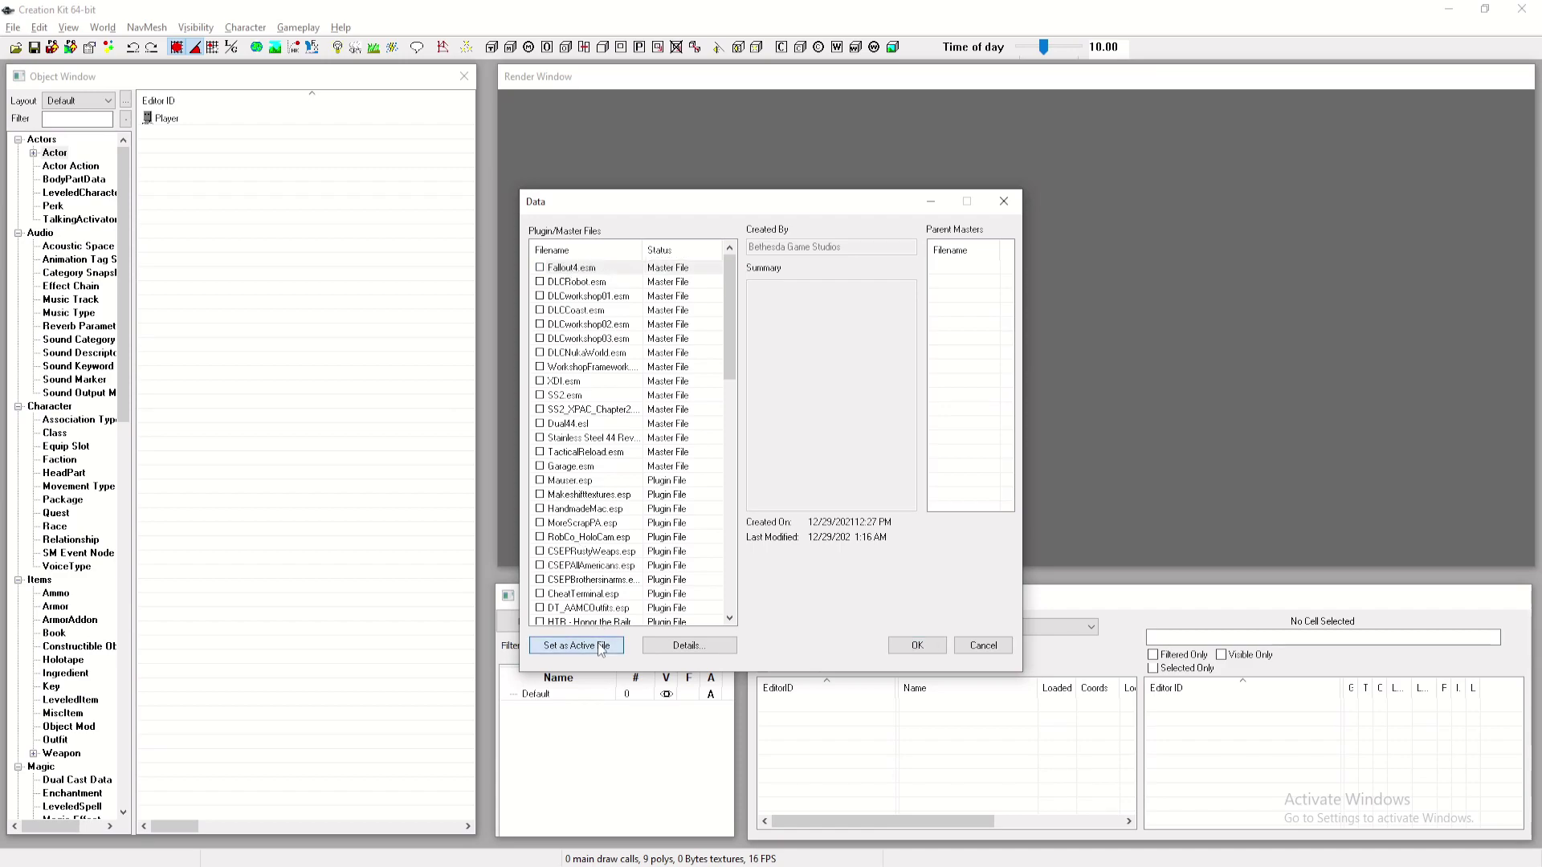
{"action": "double_click", "coordinate": [588, 270]}
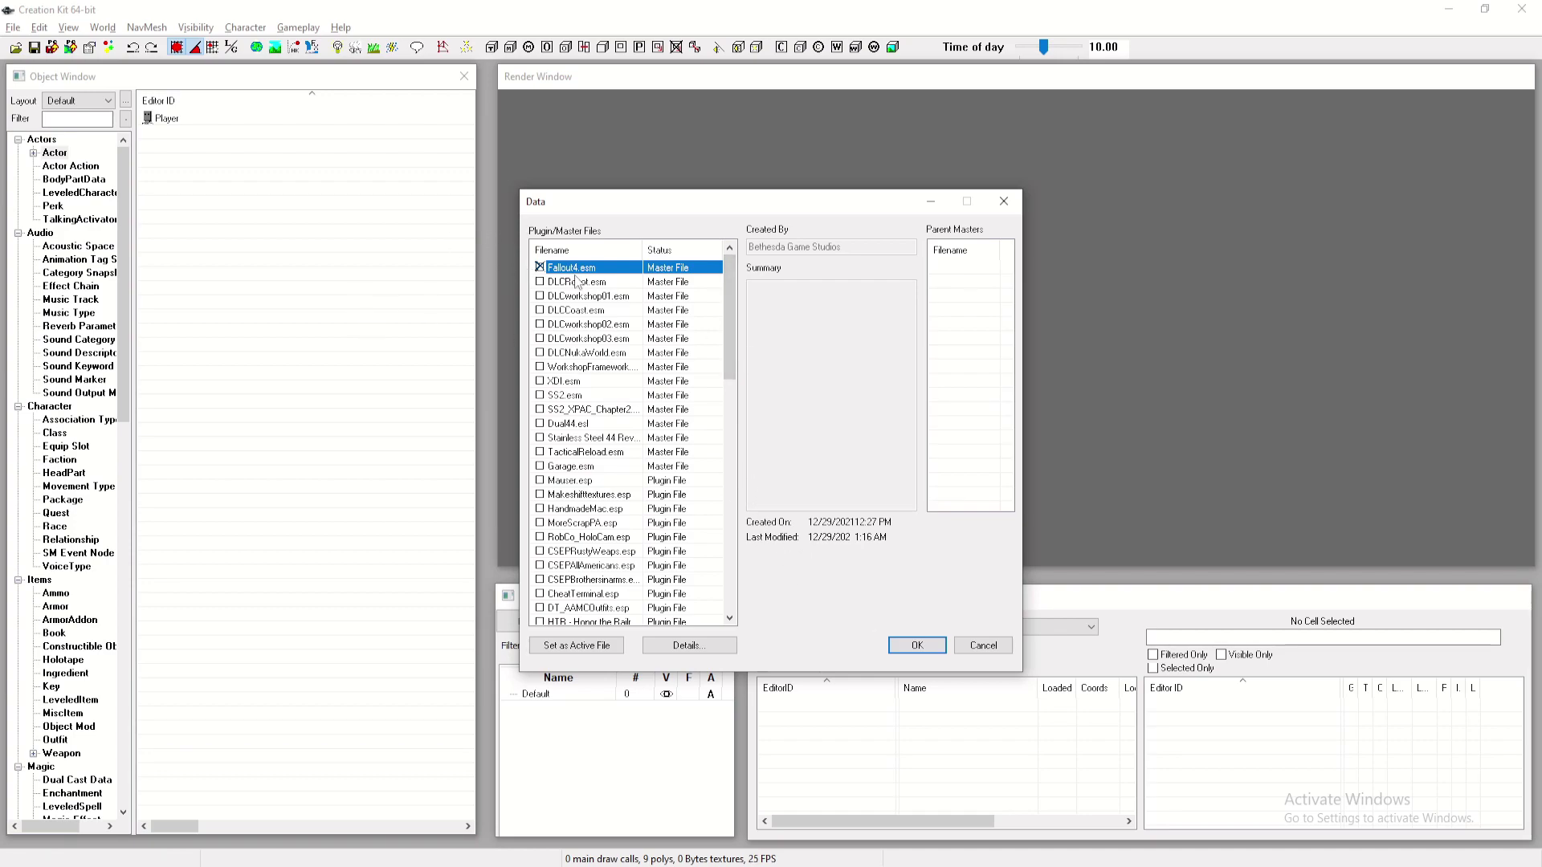
{"action": "left_click", "coordinate": [914, 647]}
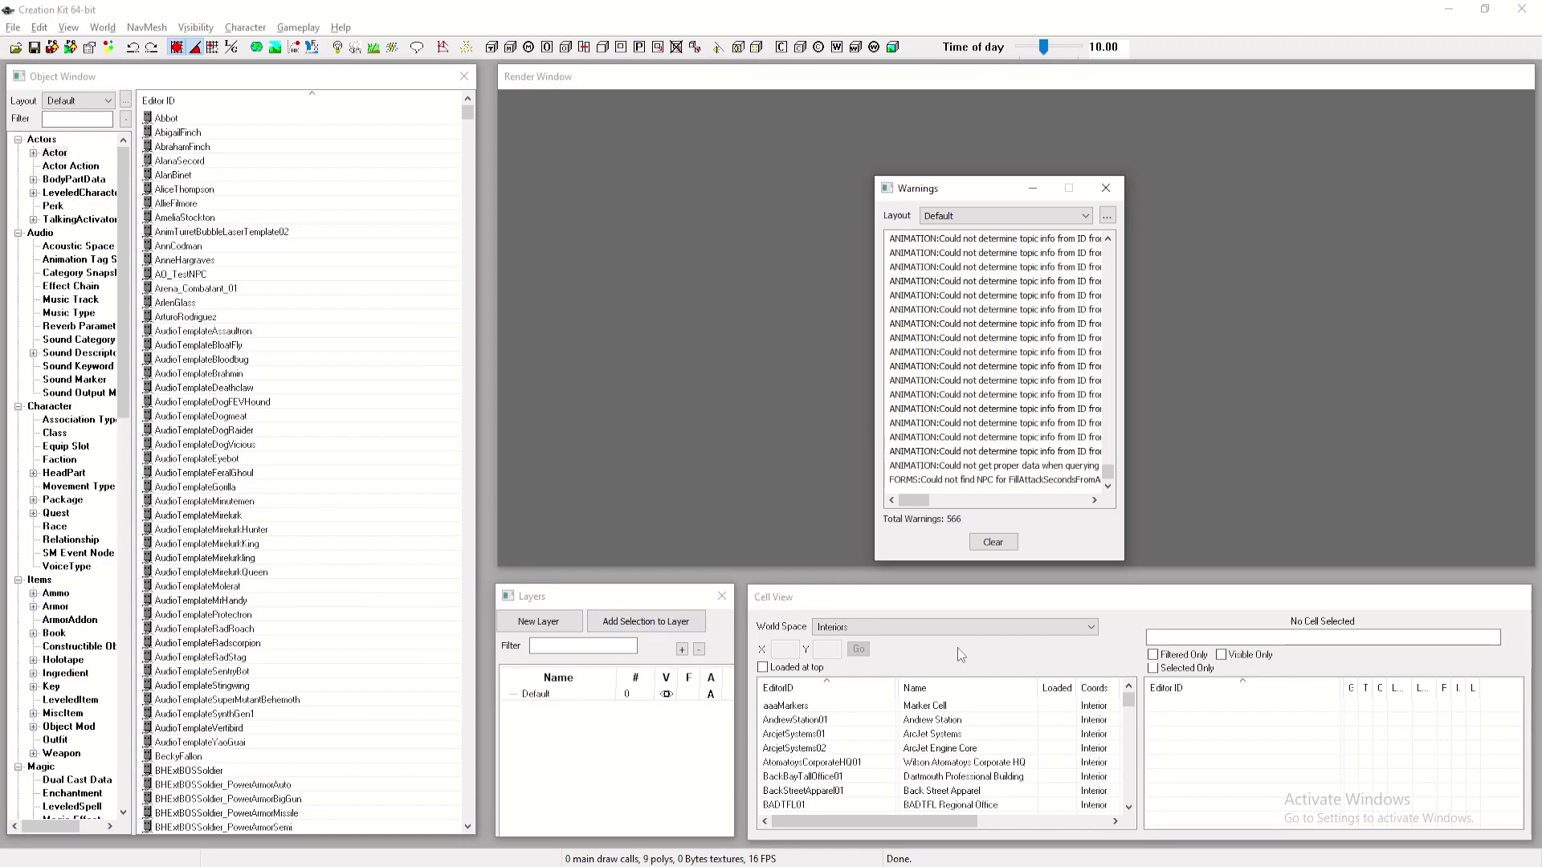
Step: Load the interior cell DmndDugoutInn01 (Dugout Inn) into the render view
{"action": "left_click", "coordinate": [895, 735]}
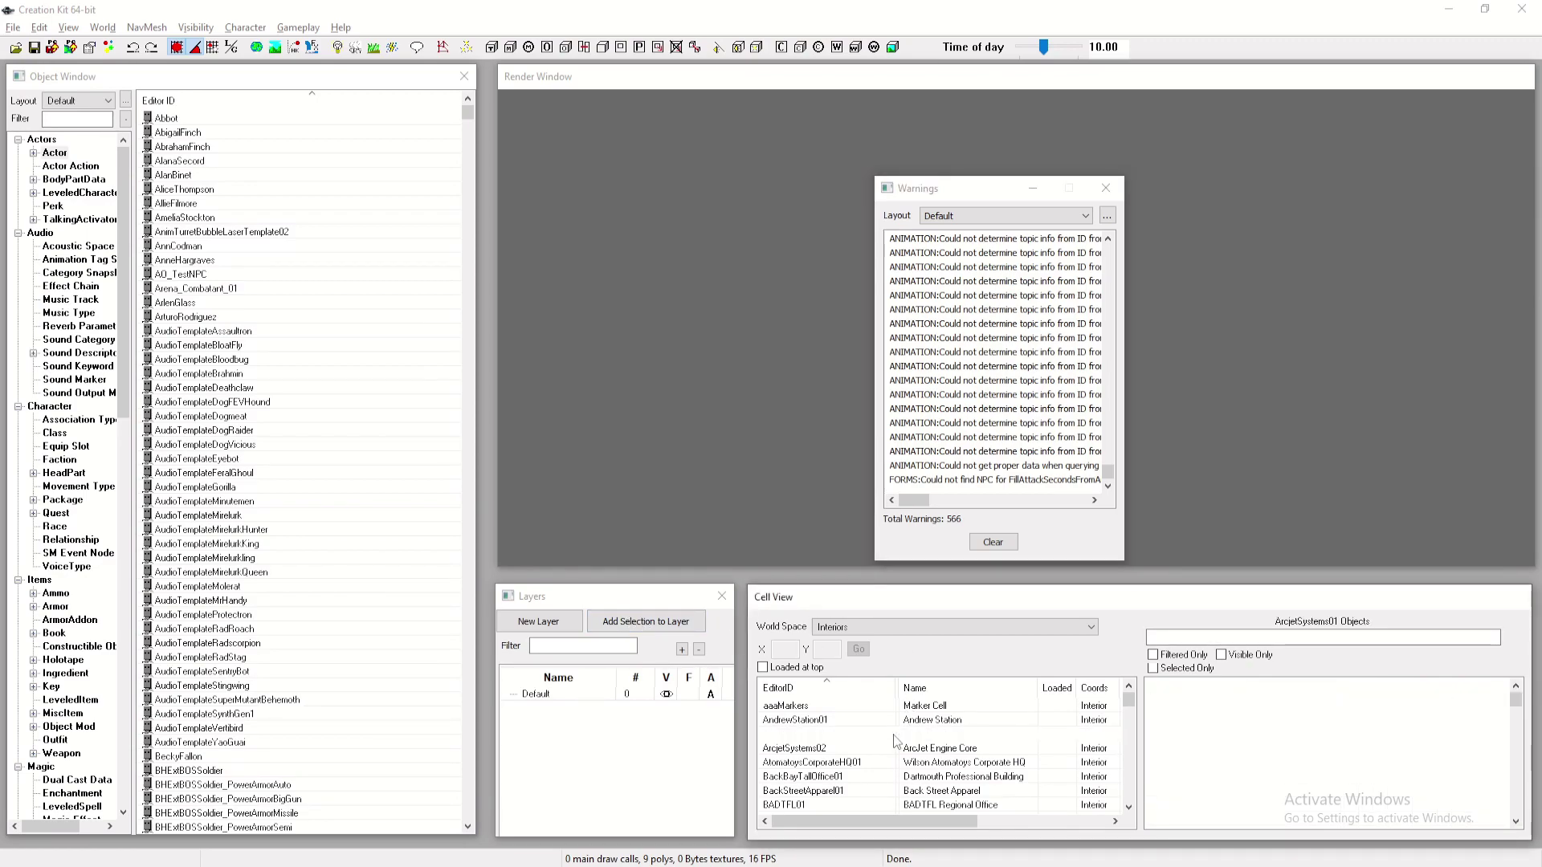
{"action": "key", "text": "d"}
{"action": "scroll", "coordinate": [894, 743], "scroll_direction": "down", "scroll_amount": 1}
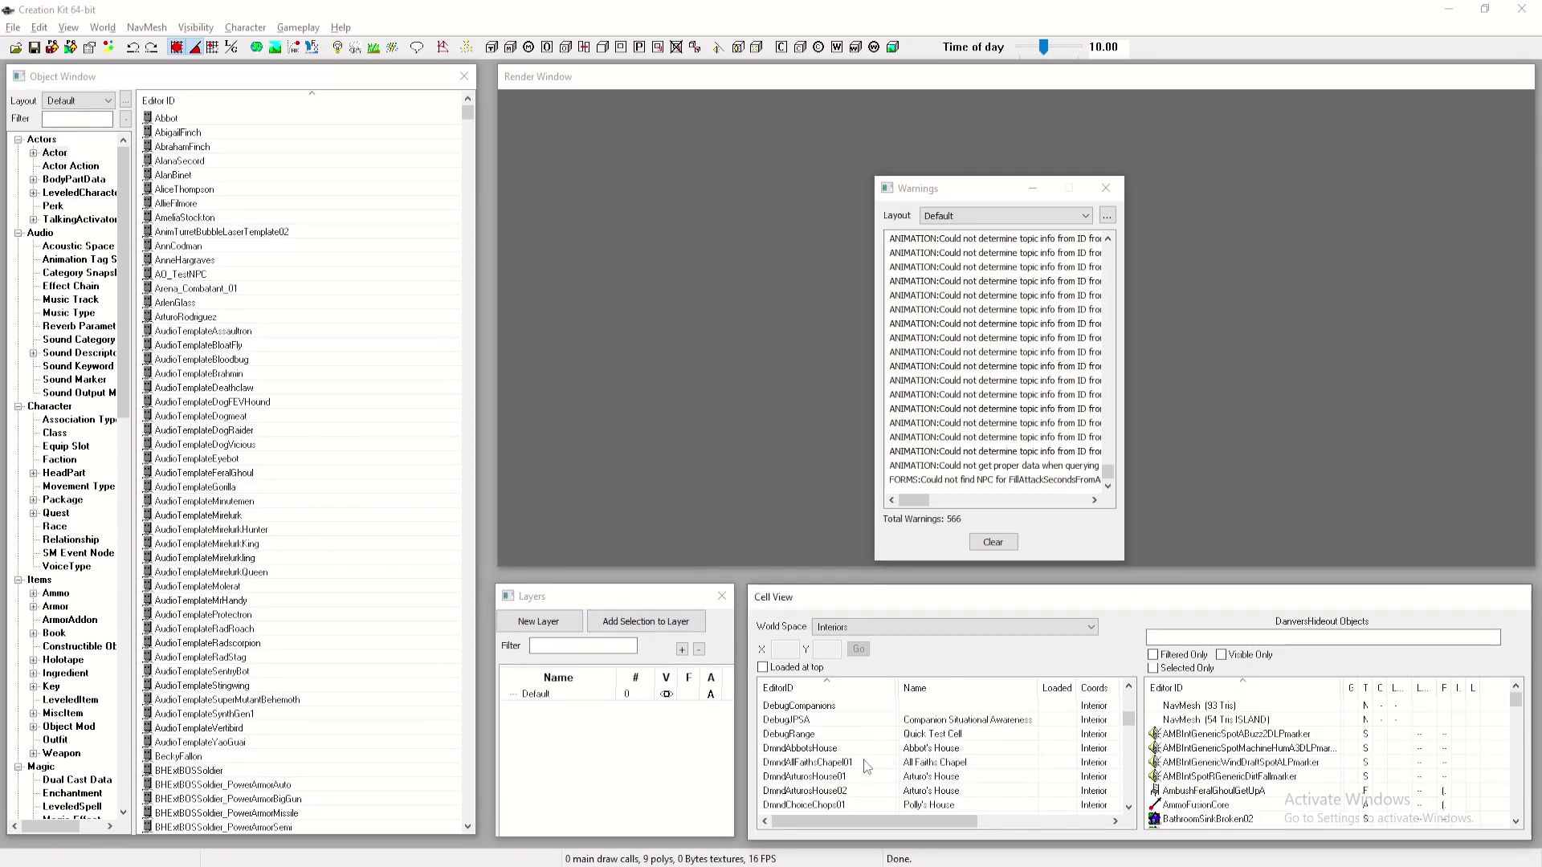
{"action": "scroll", "coordinate": [866, 766], "scroll_direction": "down", "scroll_amount": 2}
{"action": "left_click", "coordinate": [835, 763]}
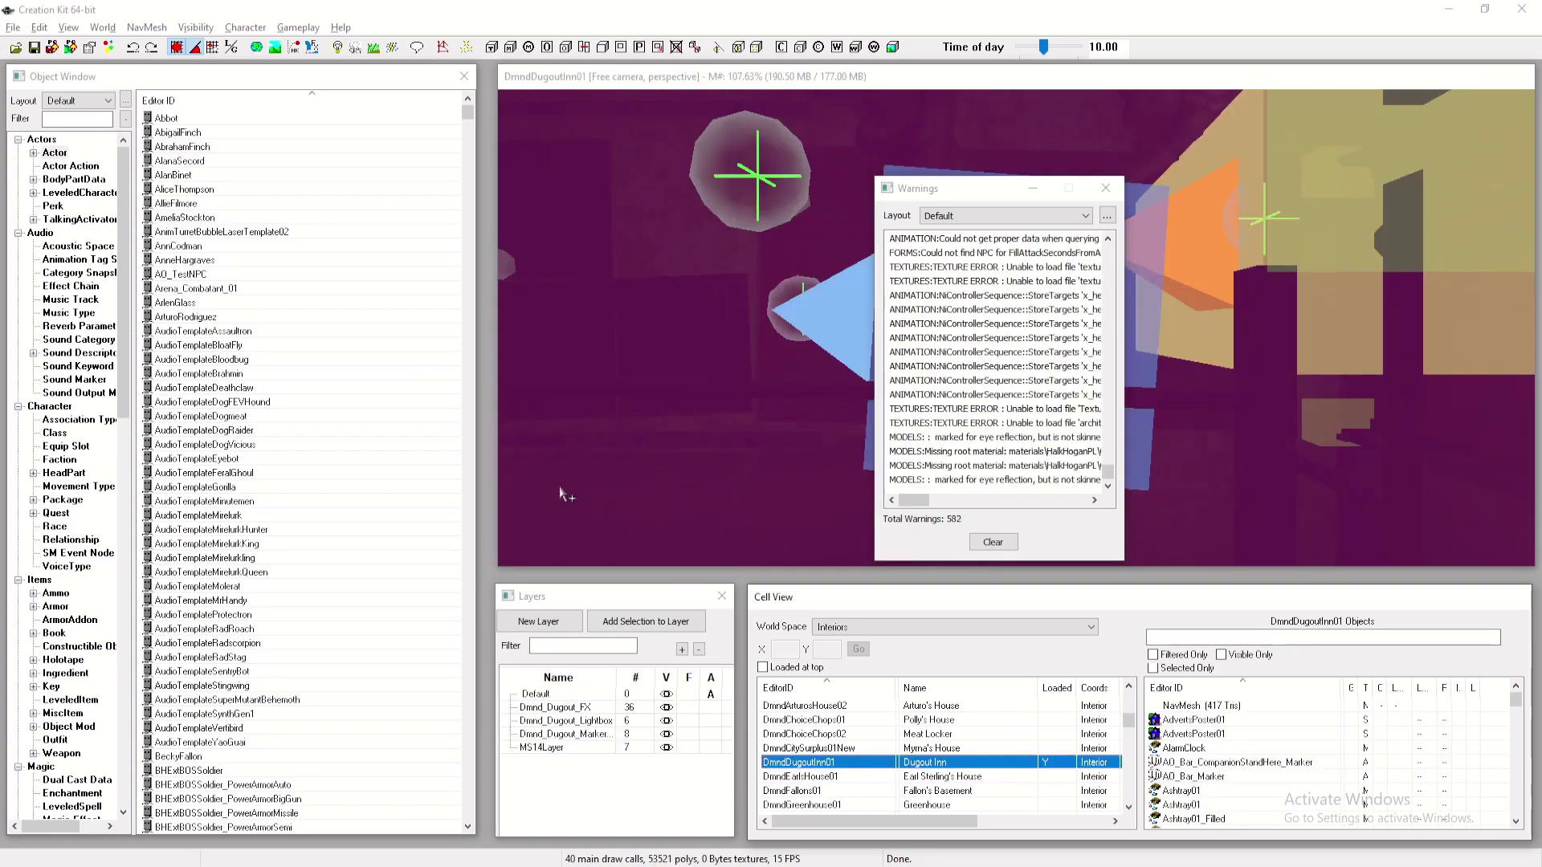
Step: Switch the render view of the Dugout Inn to bright lighting so the dark room can be seen clearly
{"action": "left_click", "coordinate": [856, 411]}
{"action": "scroll", "coordinate": [864, 413], "scroll_direction": "up", "scroll_amount": 8}
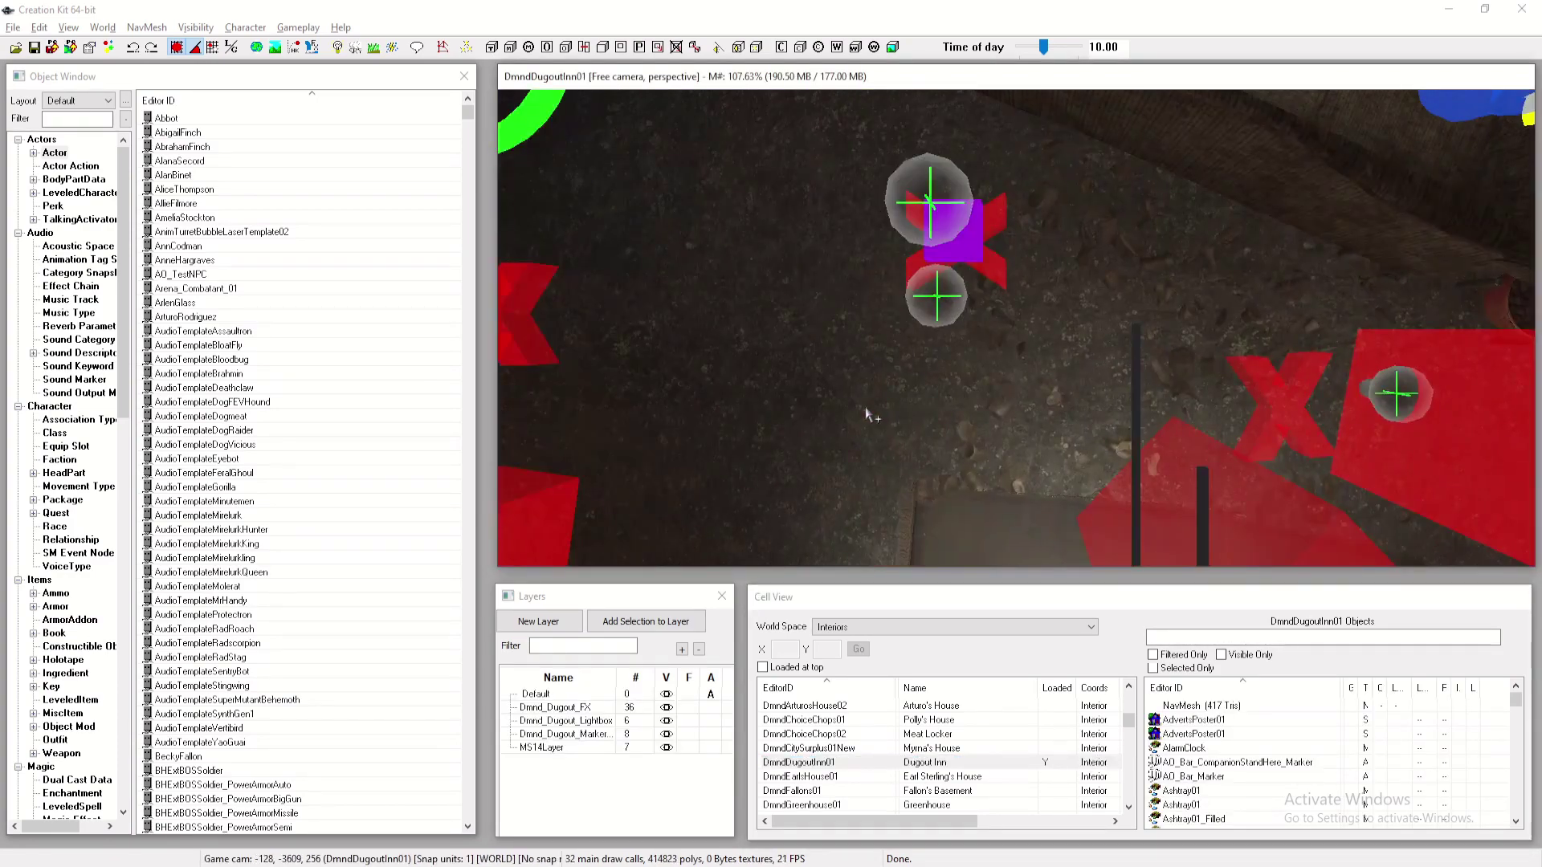
{"action": "middle_click_drag", "start_coordinate": [866, 415], "coordinate": [890, 281], "text": "shift"}
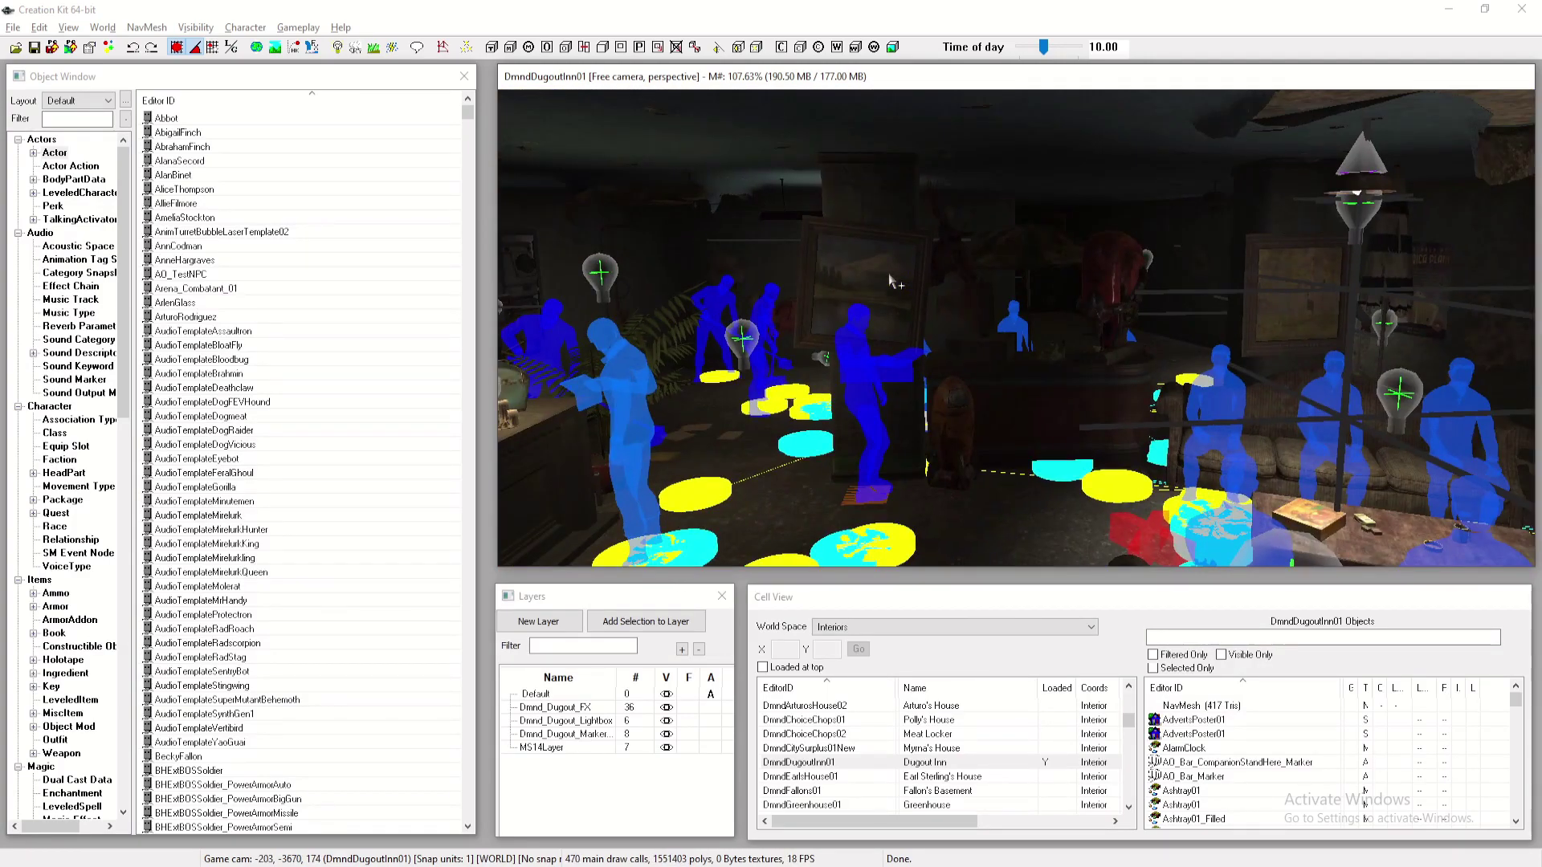
{"action": "key", "text": "a"}
{"action": "key", "text": "a"}
{"action": "key", "text": "a"}
{"action": "key", "text": "a"}
{"action": "key", "text": "a"}
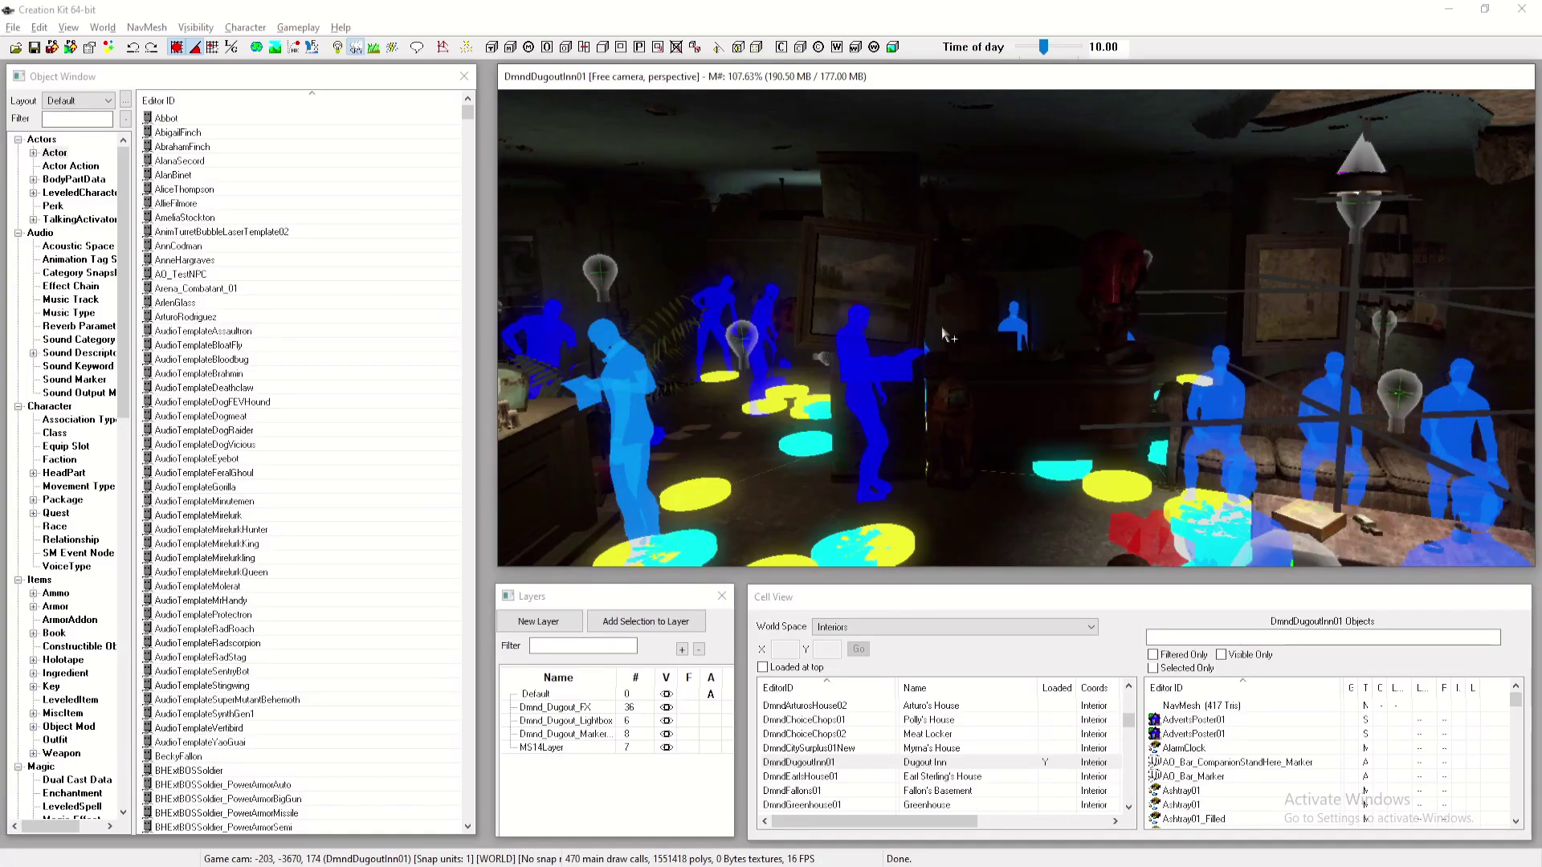
{"action": "mouse_move", "coordinate": [945, 336]}
{"action": "middle_mouse_down", "text": "shift"}
{"action": "mouse_move", "coordinate": [848, 336]}
{"action": "mouse_move", "coordinate": [930, 343]}
{"action": "middle_mouse_up", "text": "shift"}
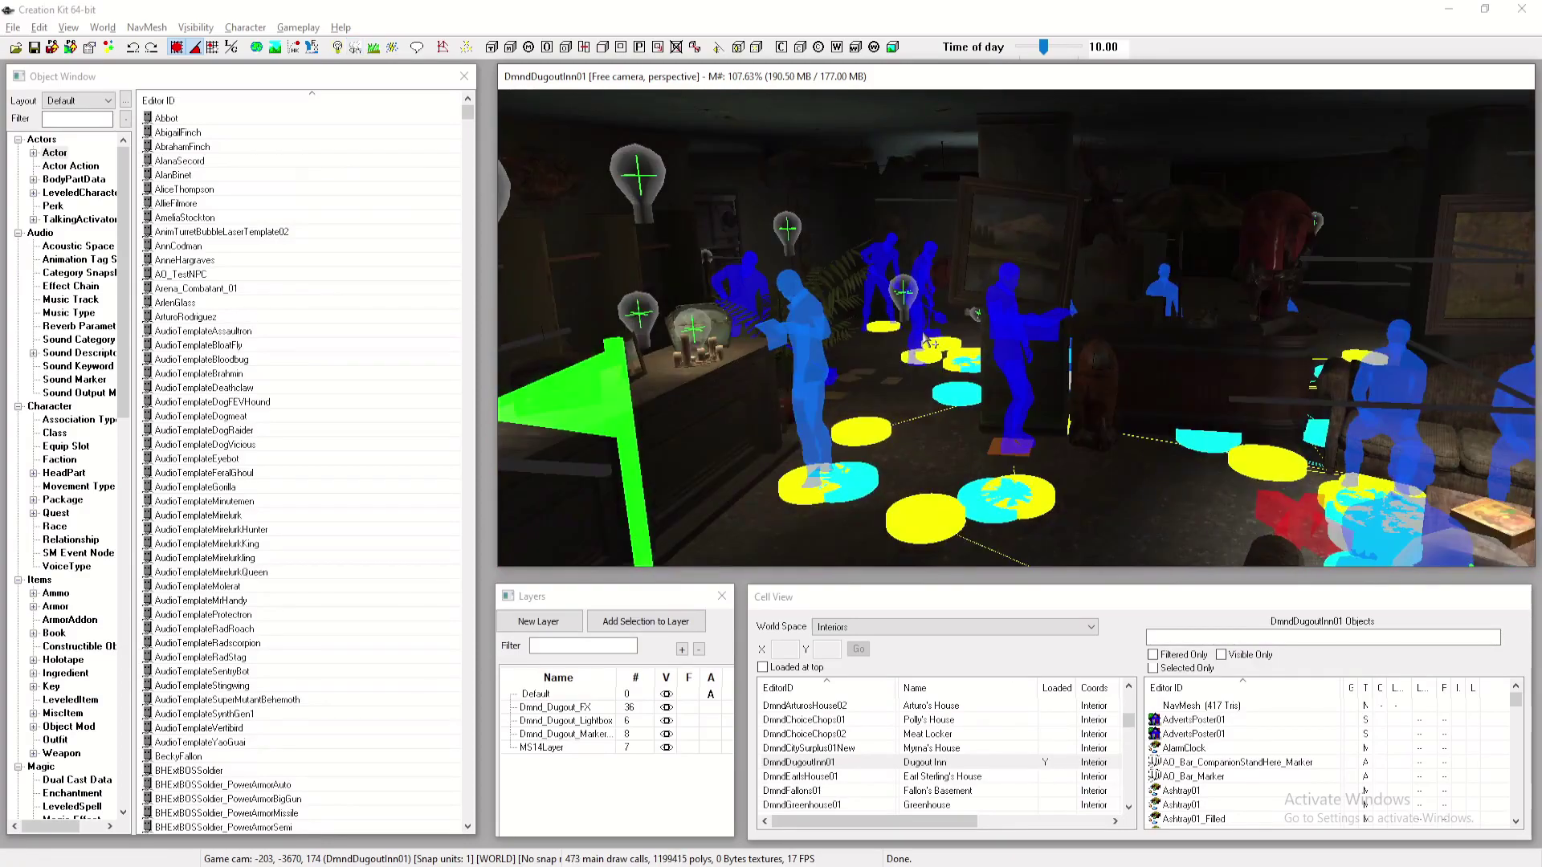
{"action": "key", "text": "a"}
{"action": "mouse_move", "coordinate": [693, 379]}
{"action": "middle_mouse_down"}
{"action": "mouse_move", "coordinate": [709, 378]}
{"action": "mouse_move", "coordinate": [666, 379]}
{"action": "middle_mouse_up"}
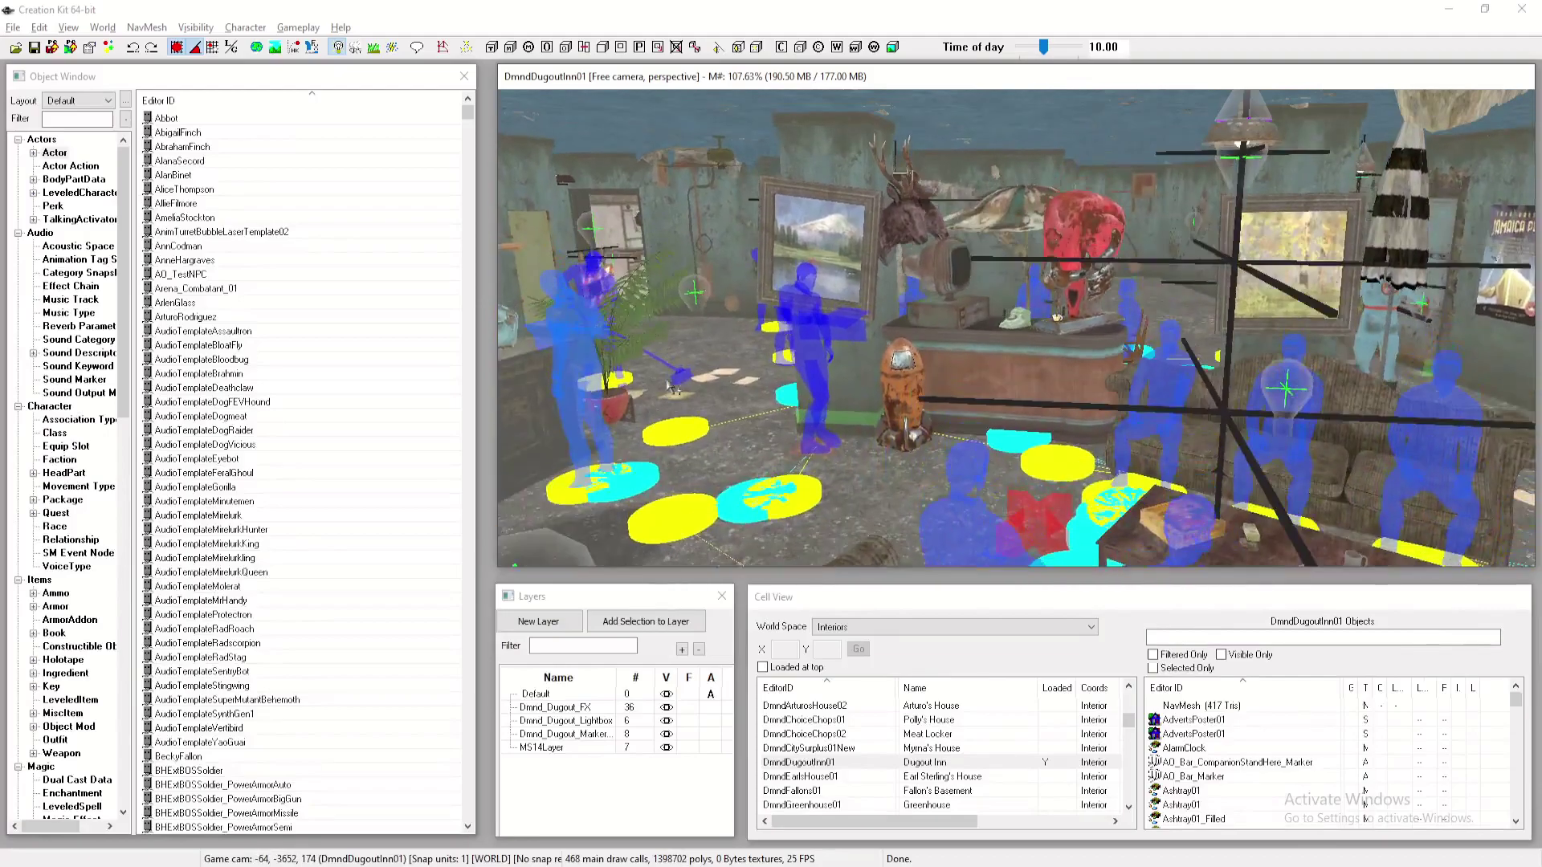
Step: Hide the markers in the render view and bring up the empty corner beside the inn's patterned sofa
{"action": "key", "text": "m"}
{"action": "key", "text": "m"}
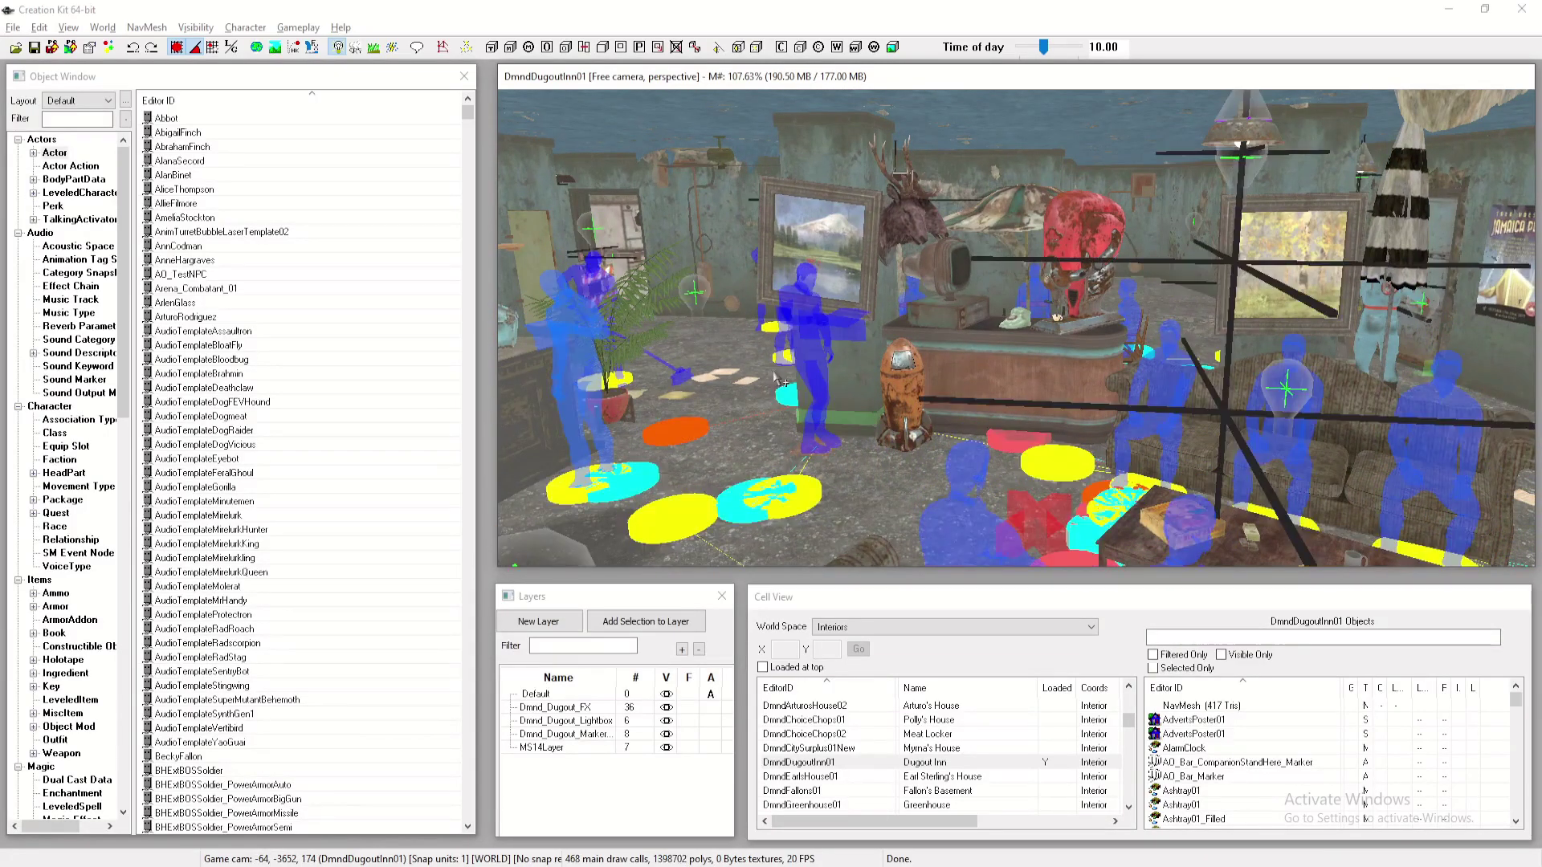
{"action": "middle_click_drag", "start_coordinate": [774, 374], "coordinate": [875, 390]}
{"action": "scroll", "coordinate": [828, 376], "scroll_direction": "down", "scroll_amount": 3}
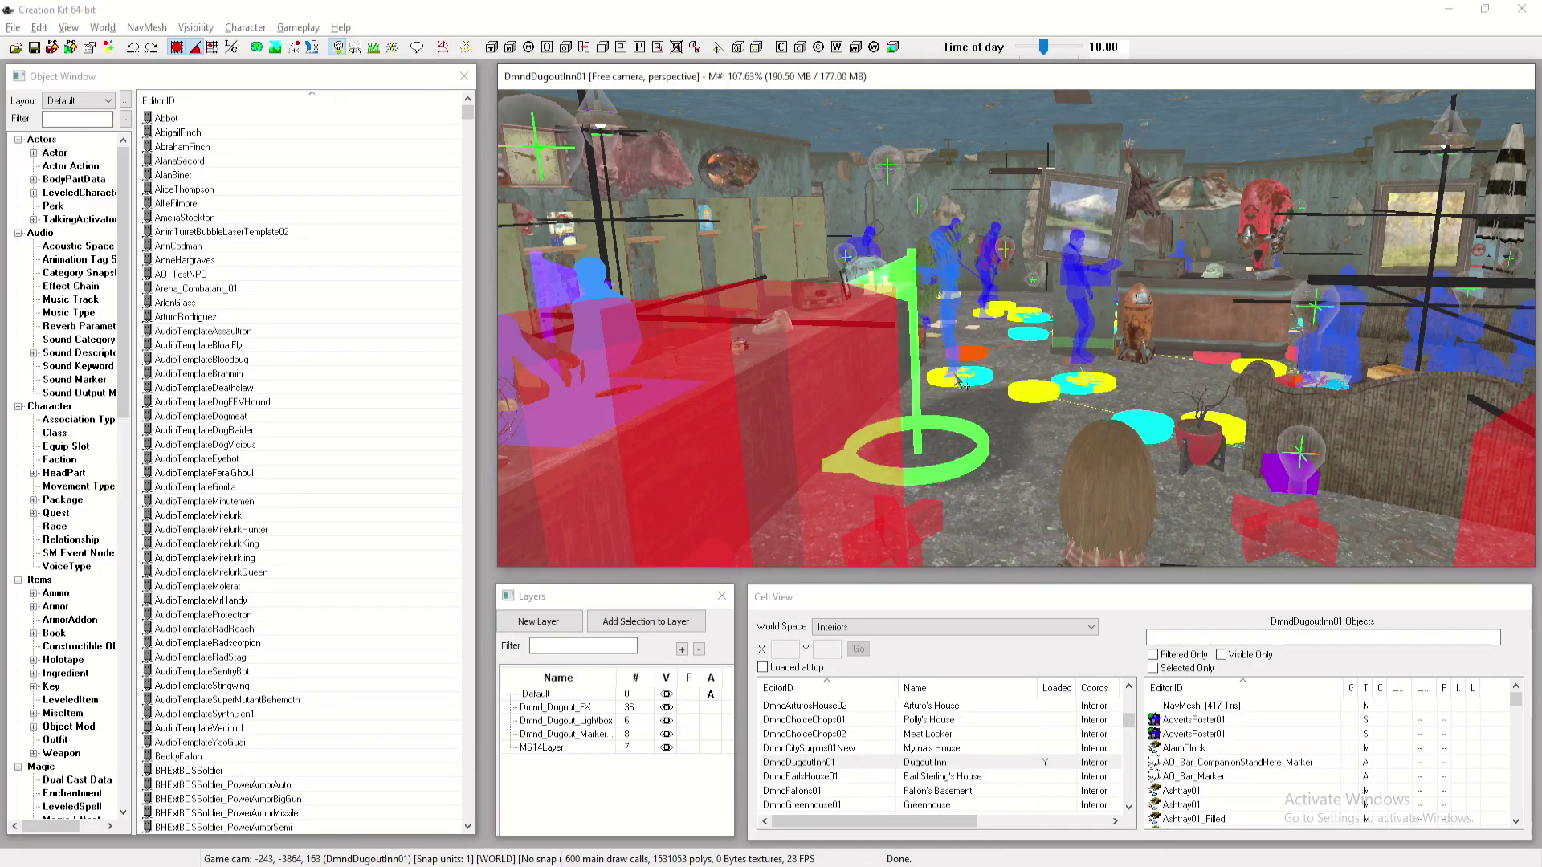
{"action": "key", "text": "m"}
{"action": "middle_click_drag", "start_coordinate": [956, 379], "coordinate": [885, 385]}
{"action": "scroll", "coordinate": [1155, 389], "scroll_direction": "up", "scroll_amount": 3}
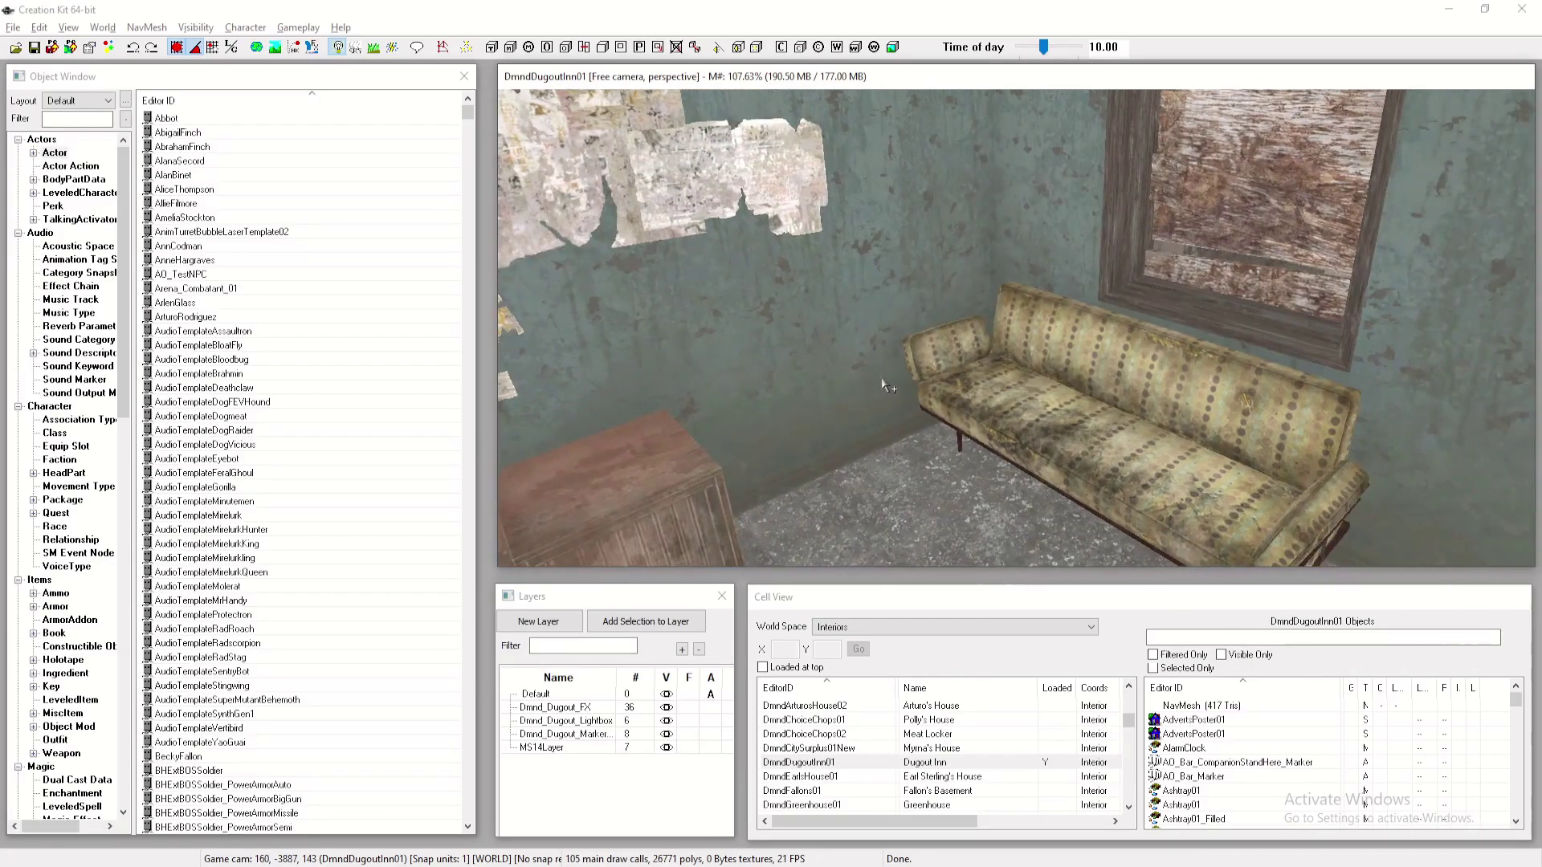
Step: Create a new actor with the ID 00TutNPC1, give the character a first name, and flag it as Unique
{"action": "right_click", "coordinate": [356, 318]}
{"action": "left_click", "coordinate": [378, 322]}
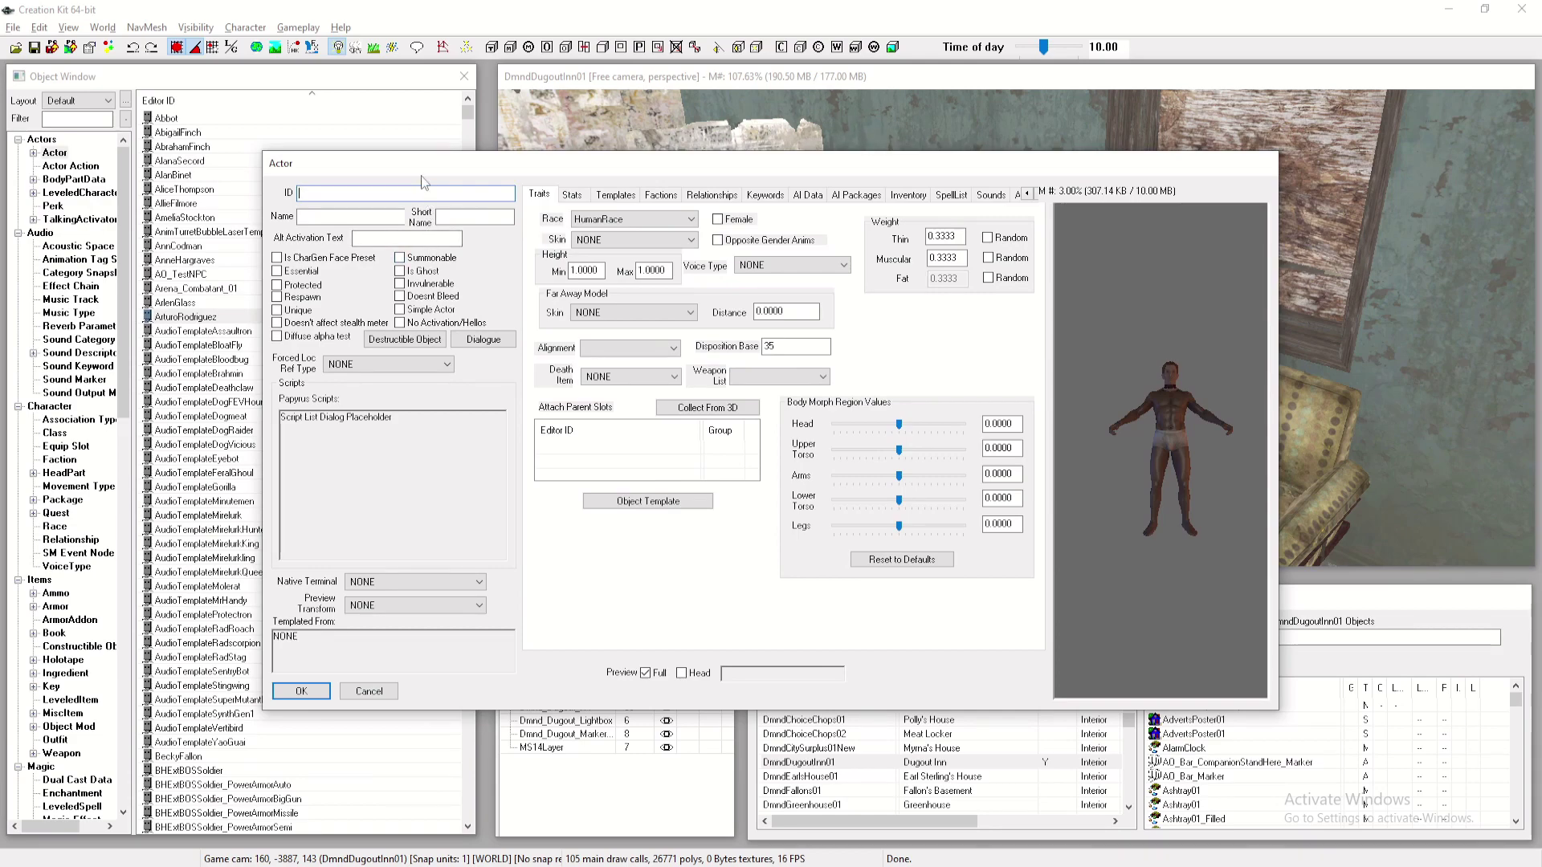
{"action": "type", "text": "00"}
{"action": "key", "text": "BackSpace"}
{"action": "key", "text": "BackSpace"}
{"action": "type", "text": "AA"}
{"action": "type", "text": "M"}
{"action": "type", "text": "PC"}
{"action": "scroll", "coordinate": [1152, 447], "scroll_direction": "up", "scroll_amount": 3}
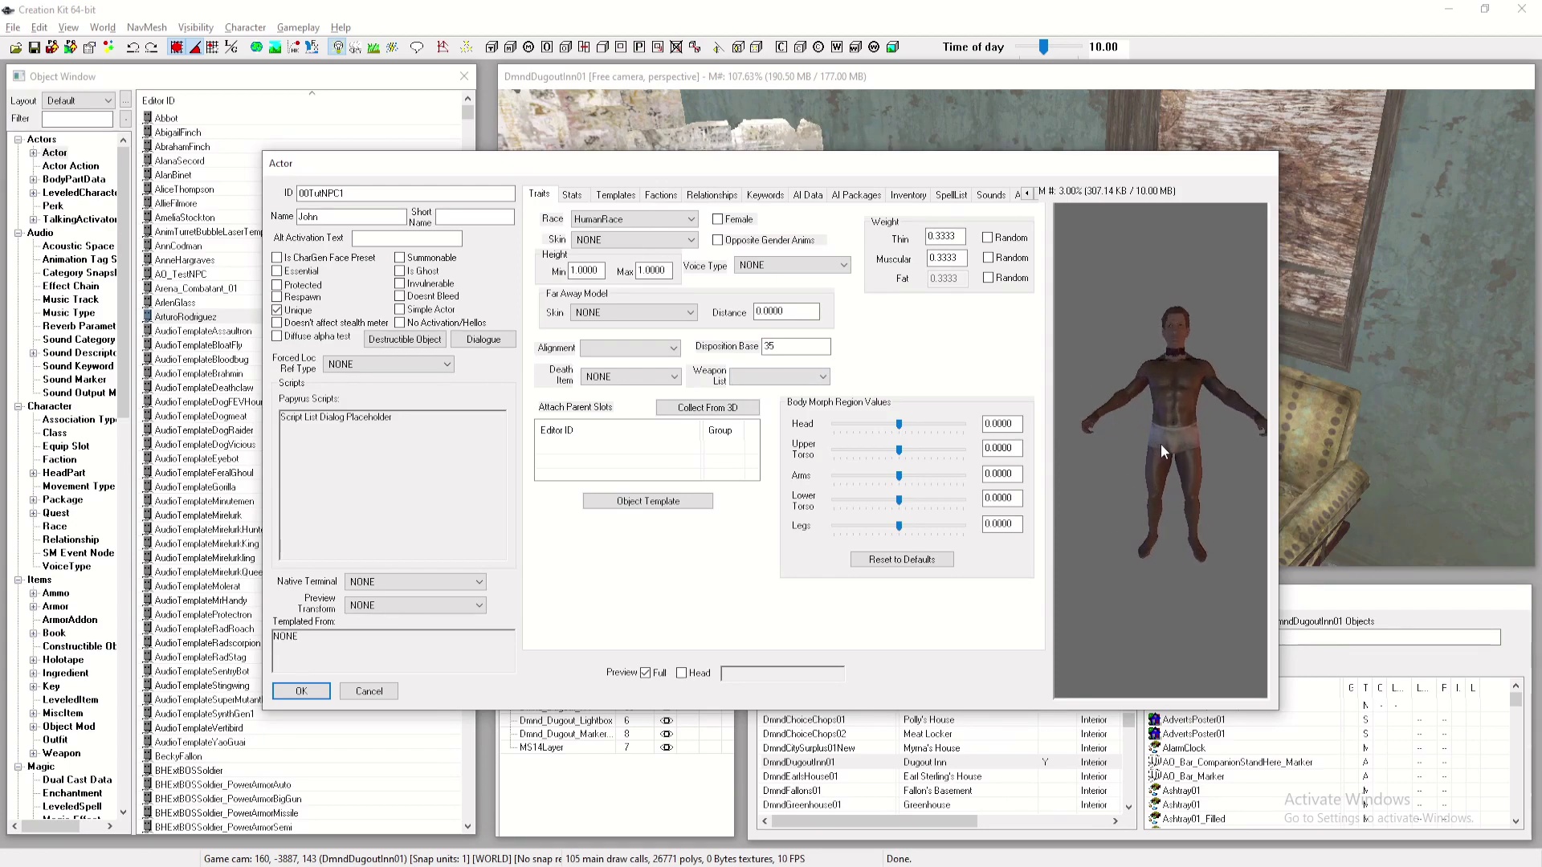
{"action": "scroll", "coordinate": [1160, 443], "scroll_direction": "up", "scroll_amount": 3}
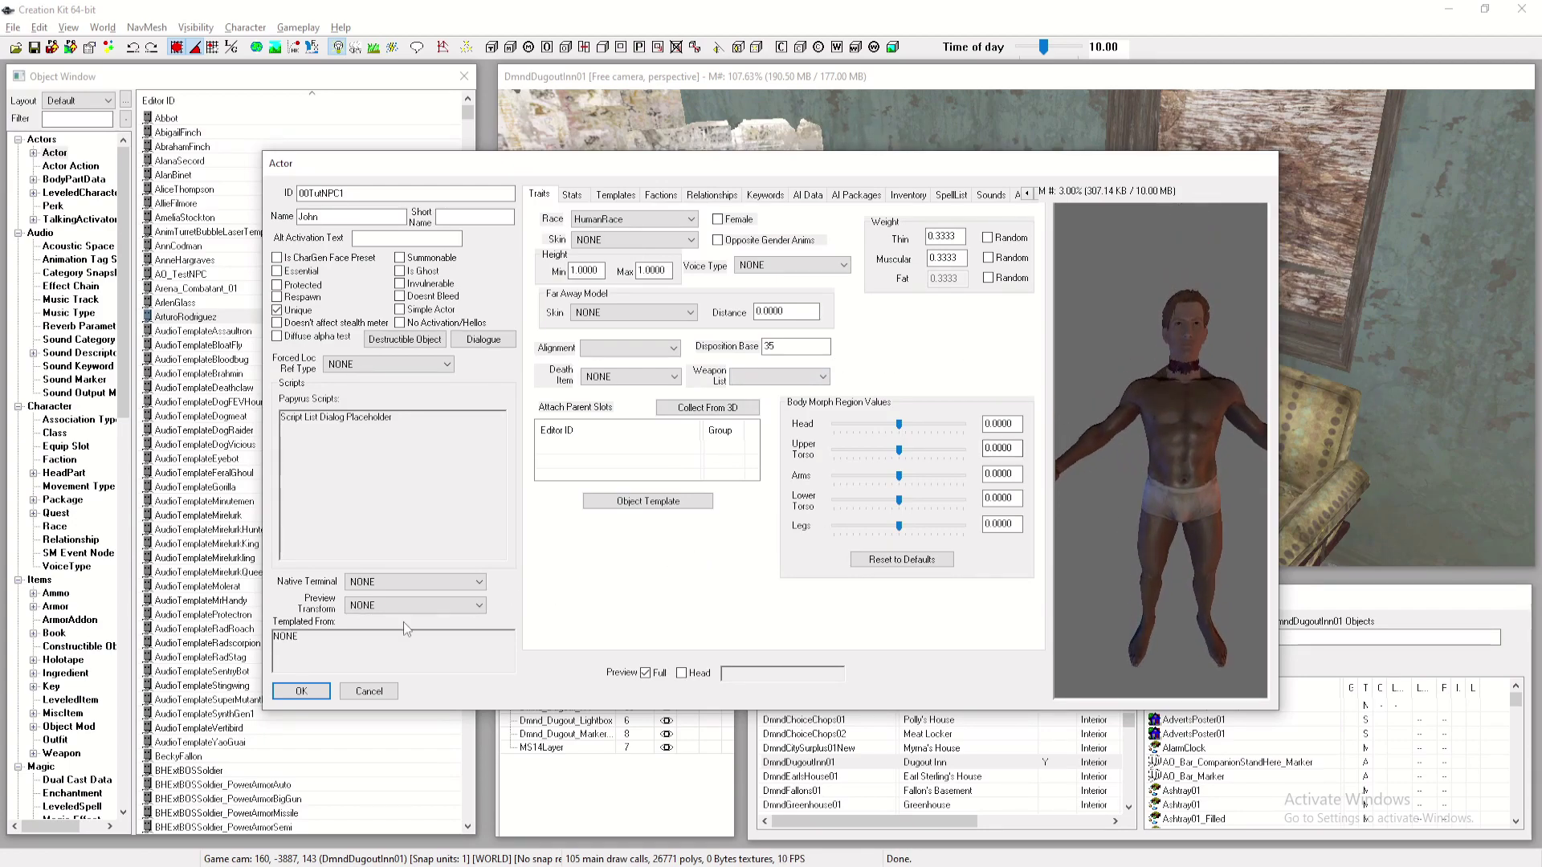
{"action": "left_click", "coordinate": [311, 691]}
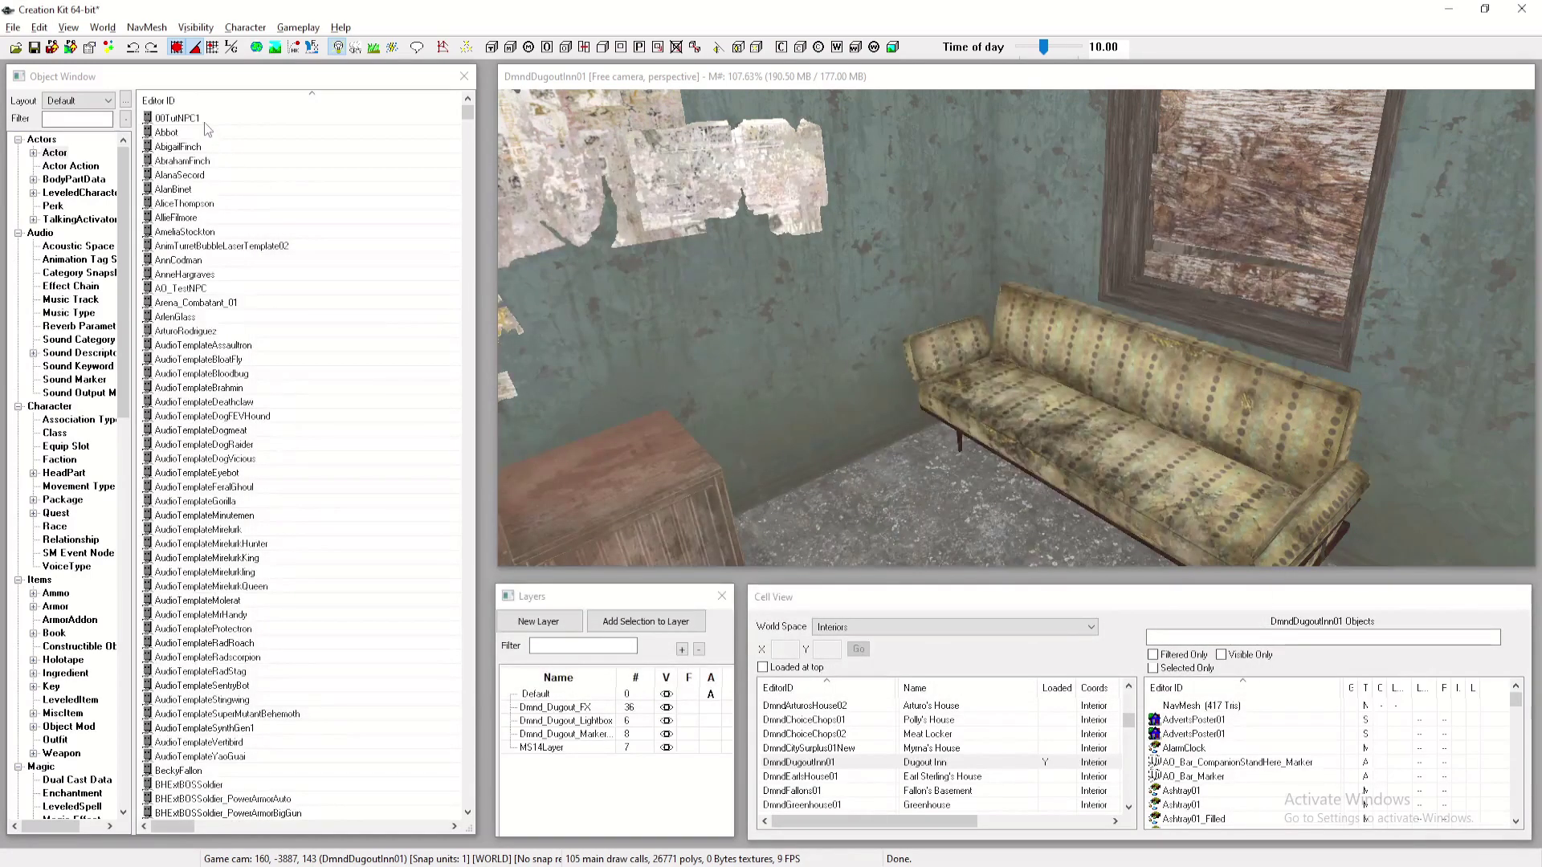
Step: Place 00TutNPC1 in the corner beside the sofa and adjust its position with grid snapping turned off
{"action": "left_click_drag", "start_coordinate": [204, 122], "coordinate": [915, 539]}
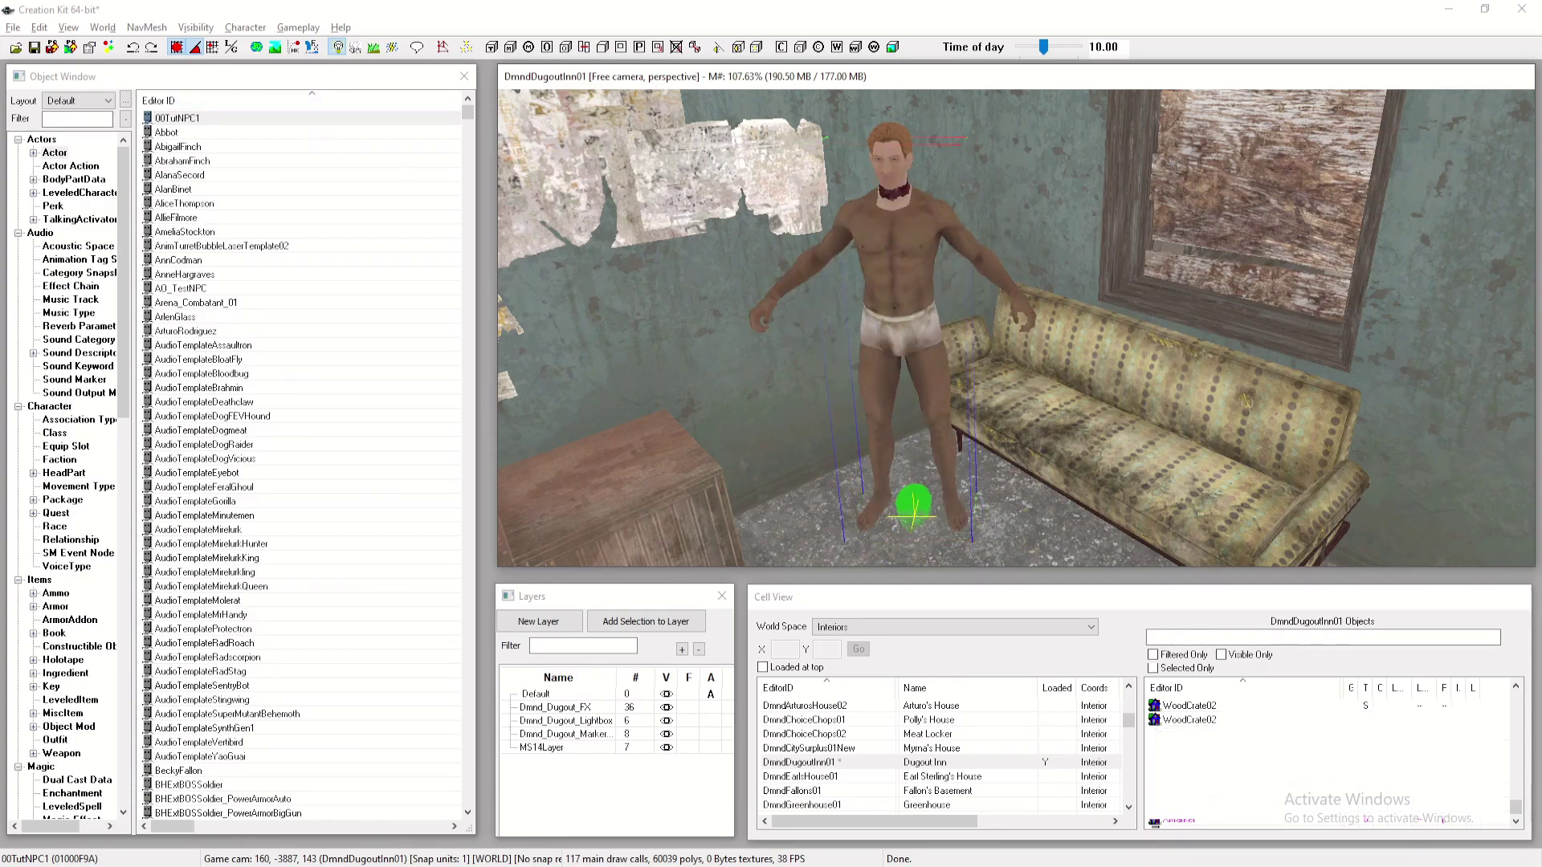
{"action": "left_click_drag", "start_coordinate": [894, 313], "coordinate": [914, 342]}
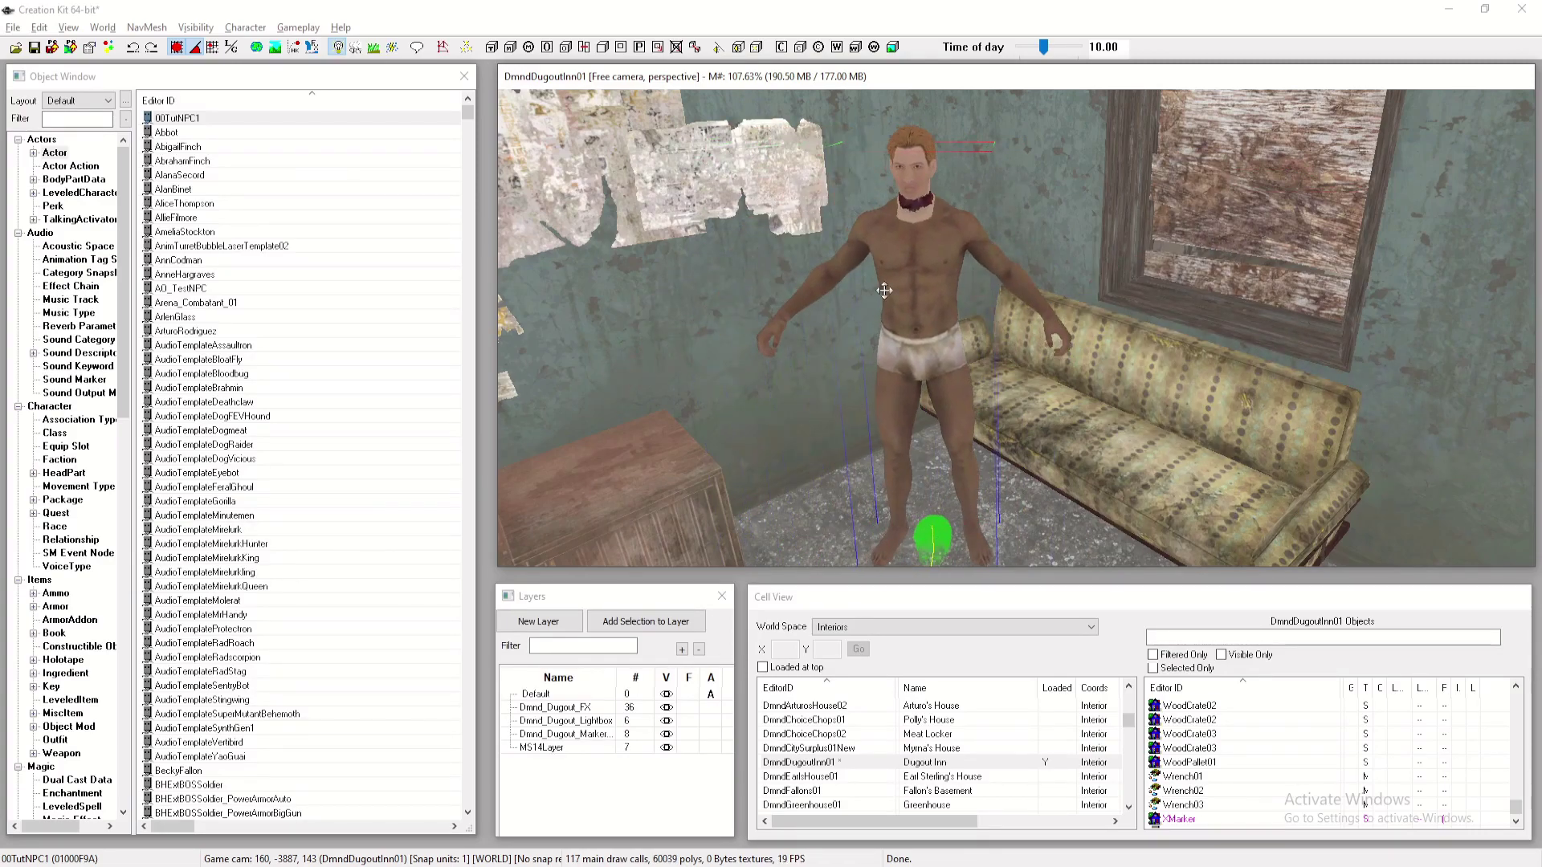
{"action": "left_click", "coordinate": [177, 49]}
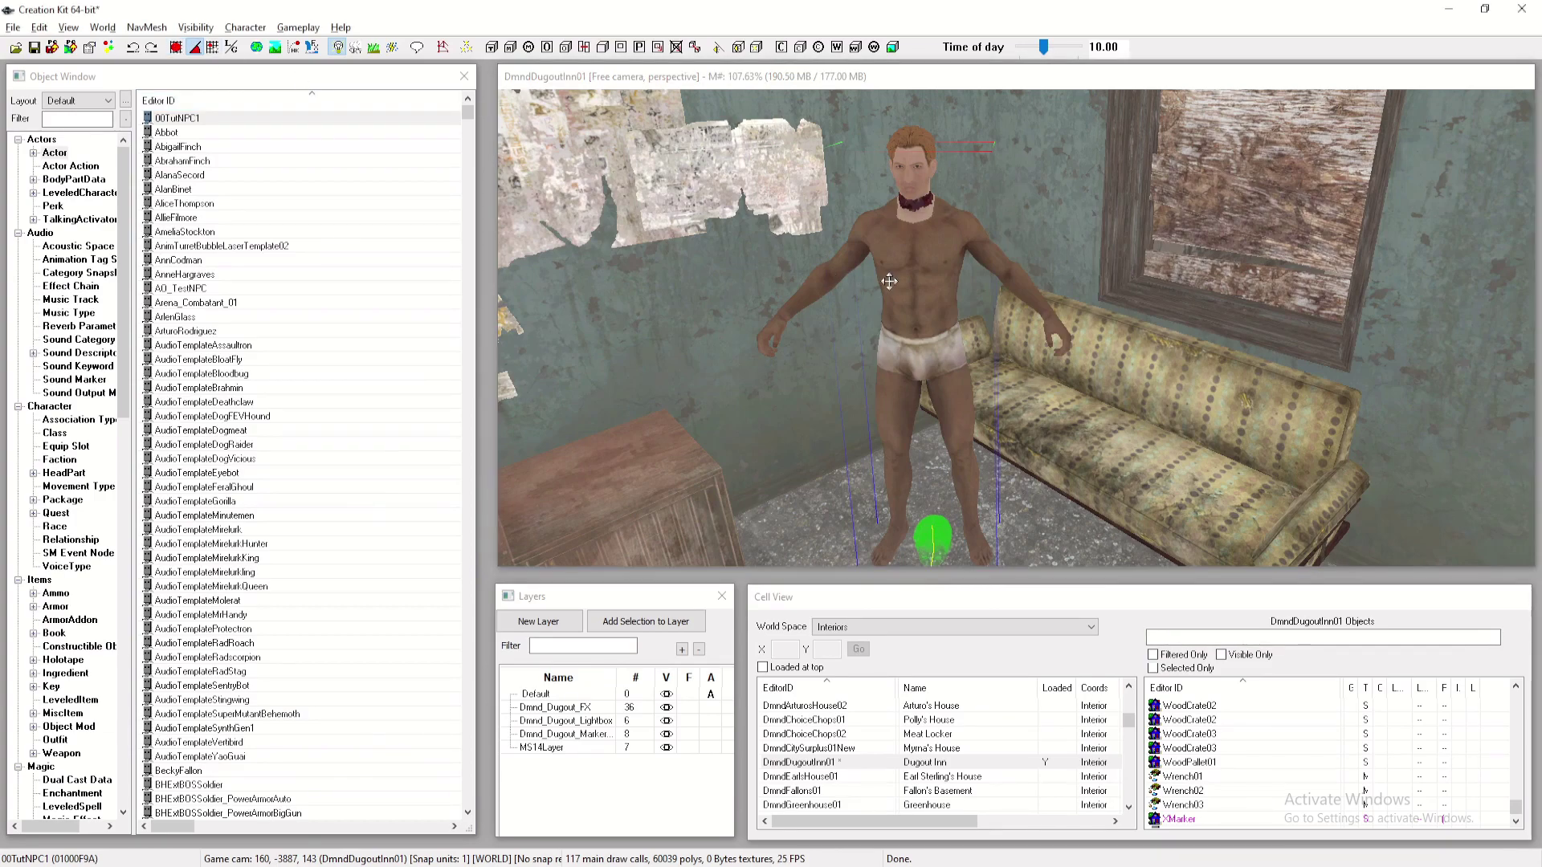
{"action": "mouse_move", "coordinate": [889, 281]}
{"action": "left_mouse_down"}
{"action": "mouse_move", "coordinate": [929, 402]}
{"action": "mouse_move", "coordinate": [932, 346]}
{"action": "mouse_move", "coordinate": [900, 281]}
{"action": "mouse_move", "coordinate": [882, 299]}
{"action": "left_mouse_up"}
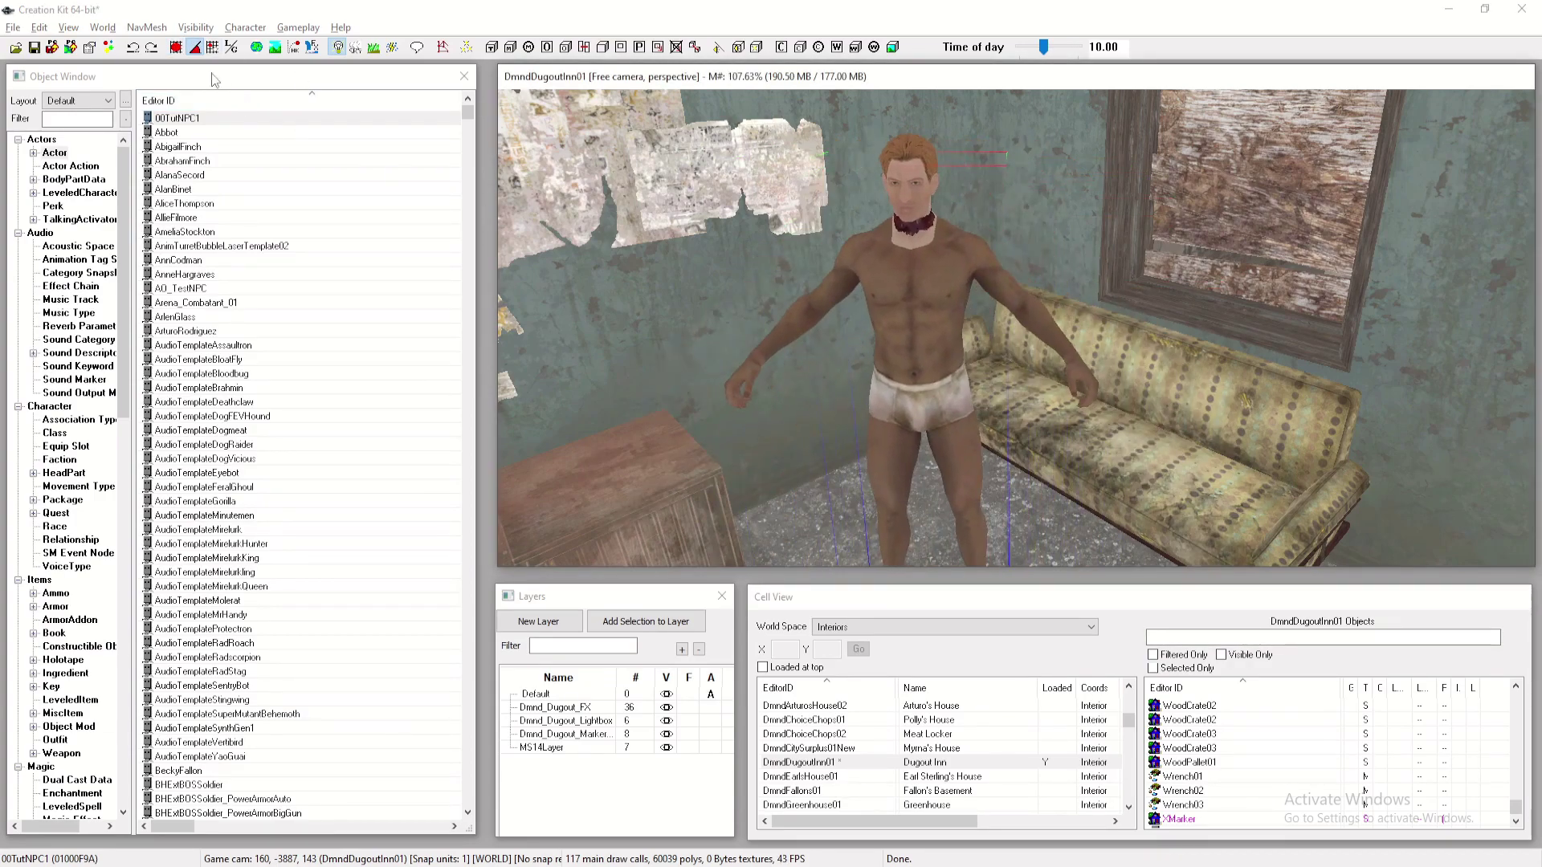
Step: Rotate the placed actor slightly with angle snapping off, and re-enable angle and grid snapping
{"action": "left_click", "coordinate": [197, 49]}
{"action": "right_click_drag", "start_coordinate": [907, 314], "coordinate": [875, 313]}
{"action": "left_click", "coordinate": [194, 49]}
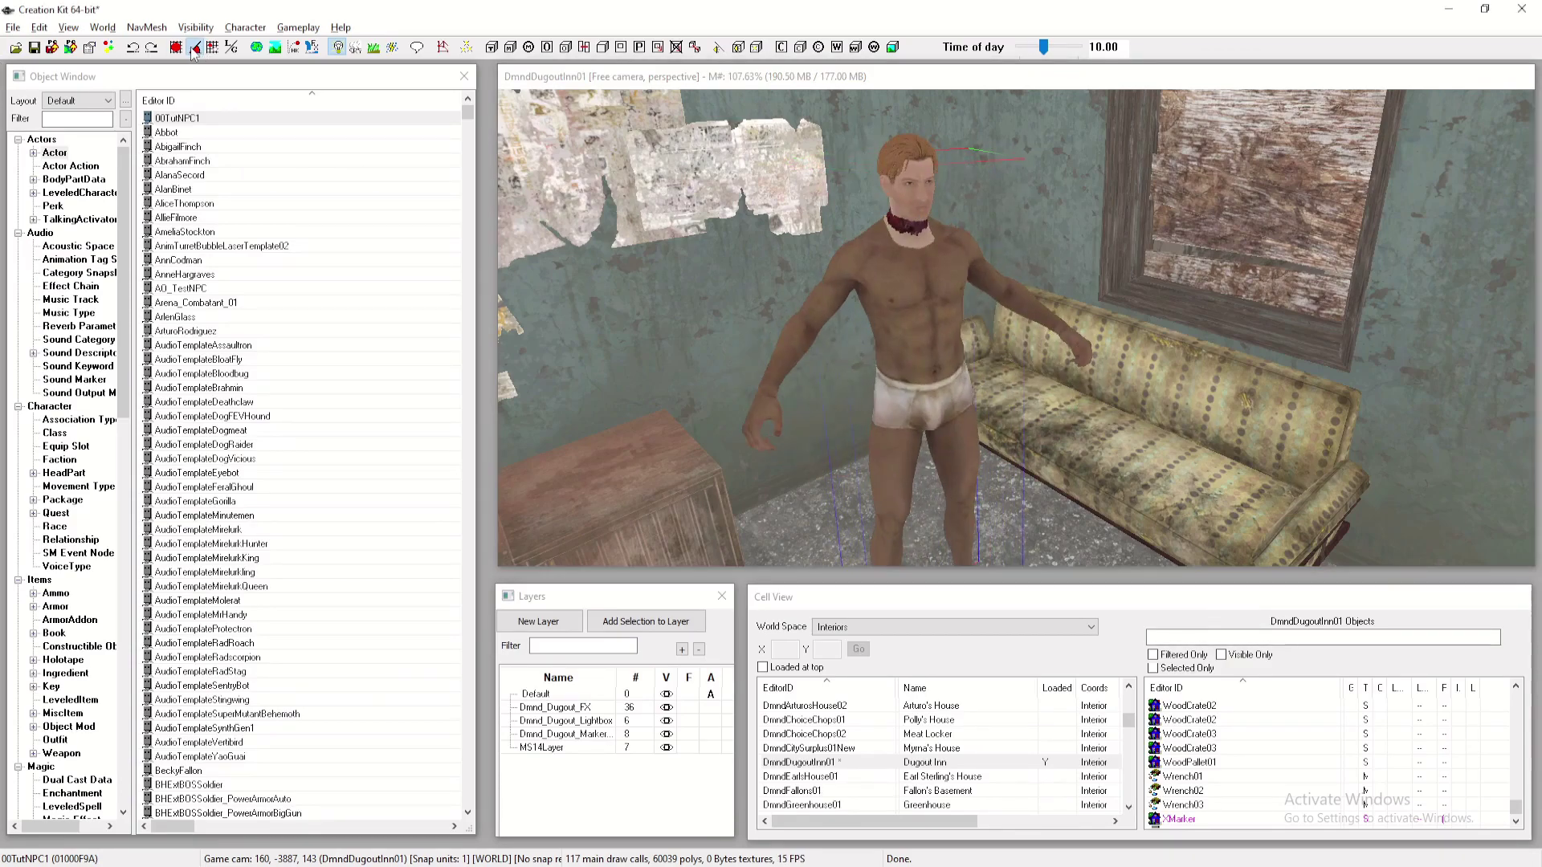
{"action": "left_click", "coordinate": [177, 48]}
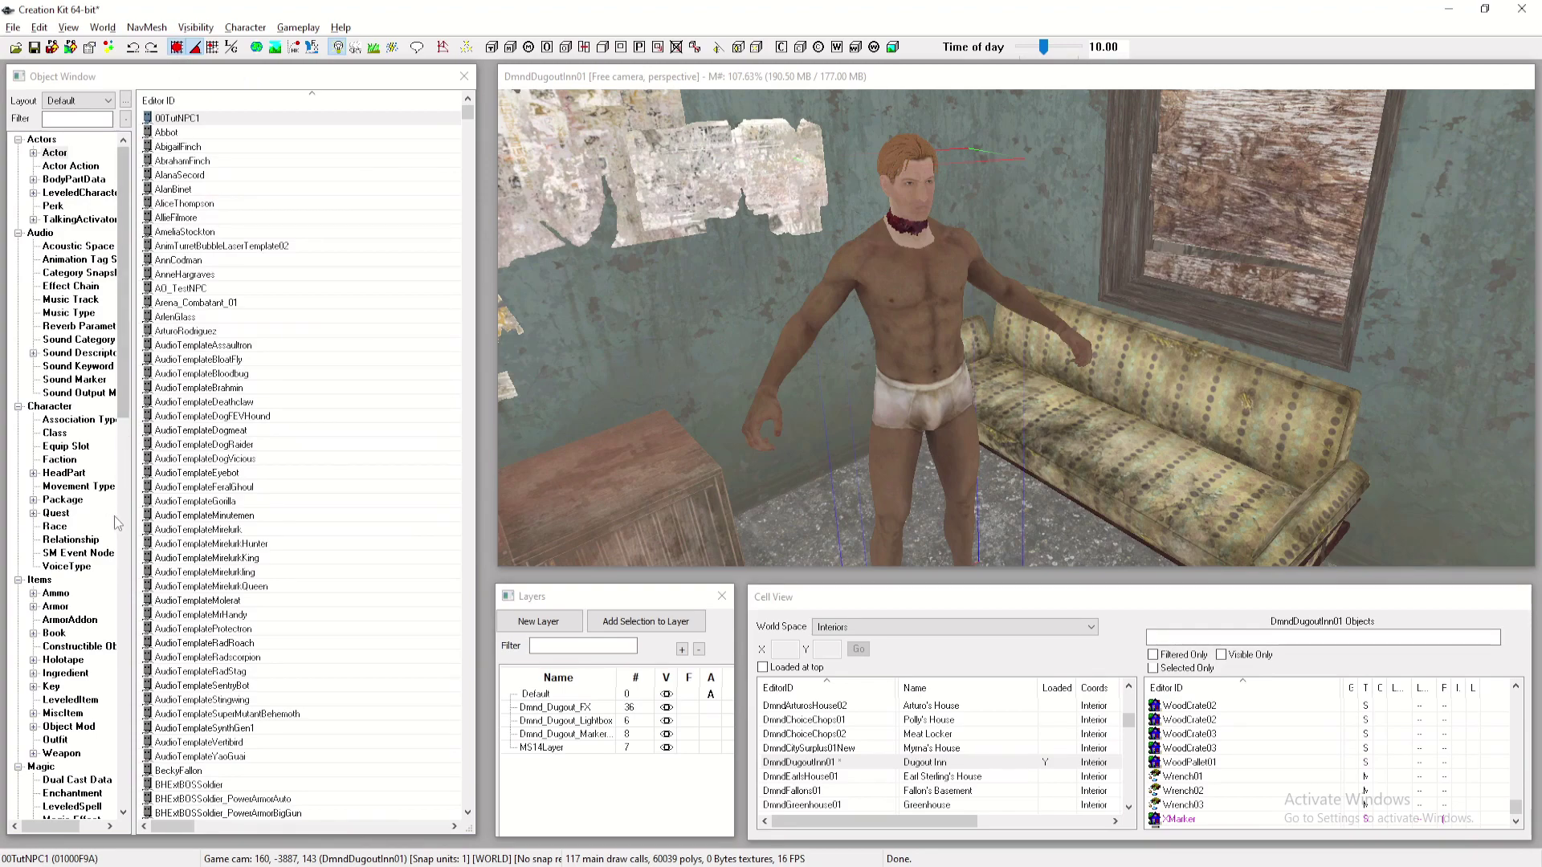
Step: Create a new male voice type with the ID 00TutJohnVT
{"action": "left_click", "coordinate": [87, 569]}
{"action": "right_click", "coordinate": [199, 233]}
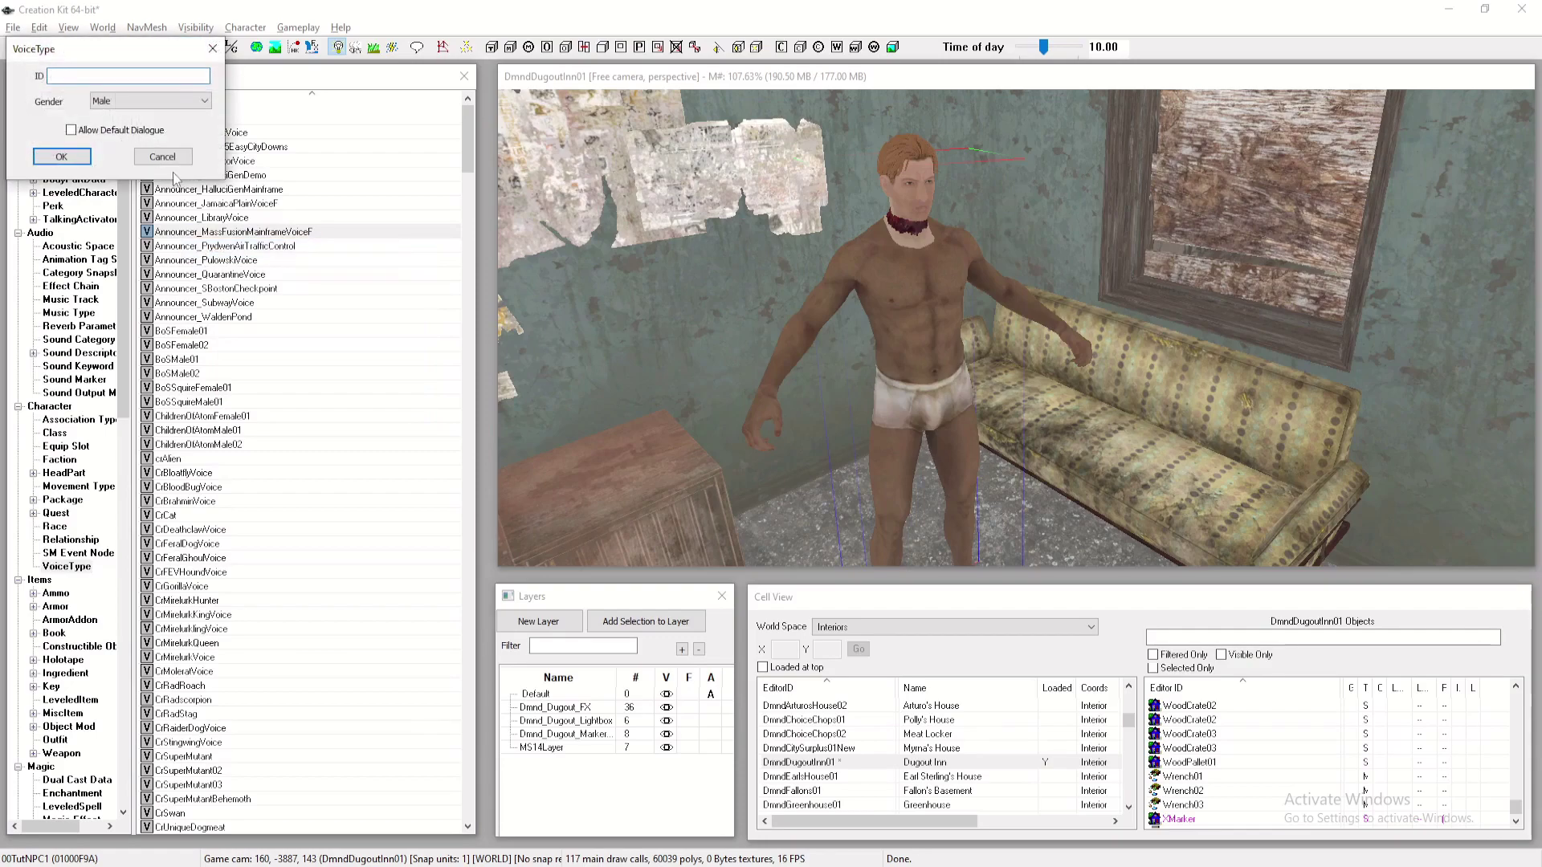
{"action": "type", "text": "00TutJohnVT"}
{"action": "left_click", "coordinate": [71, 156]}
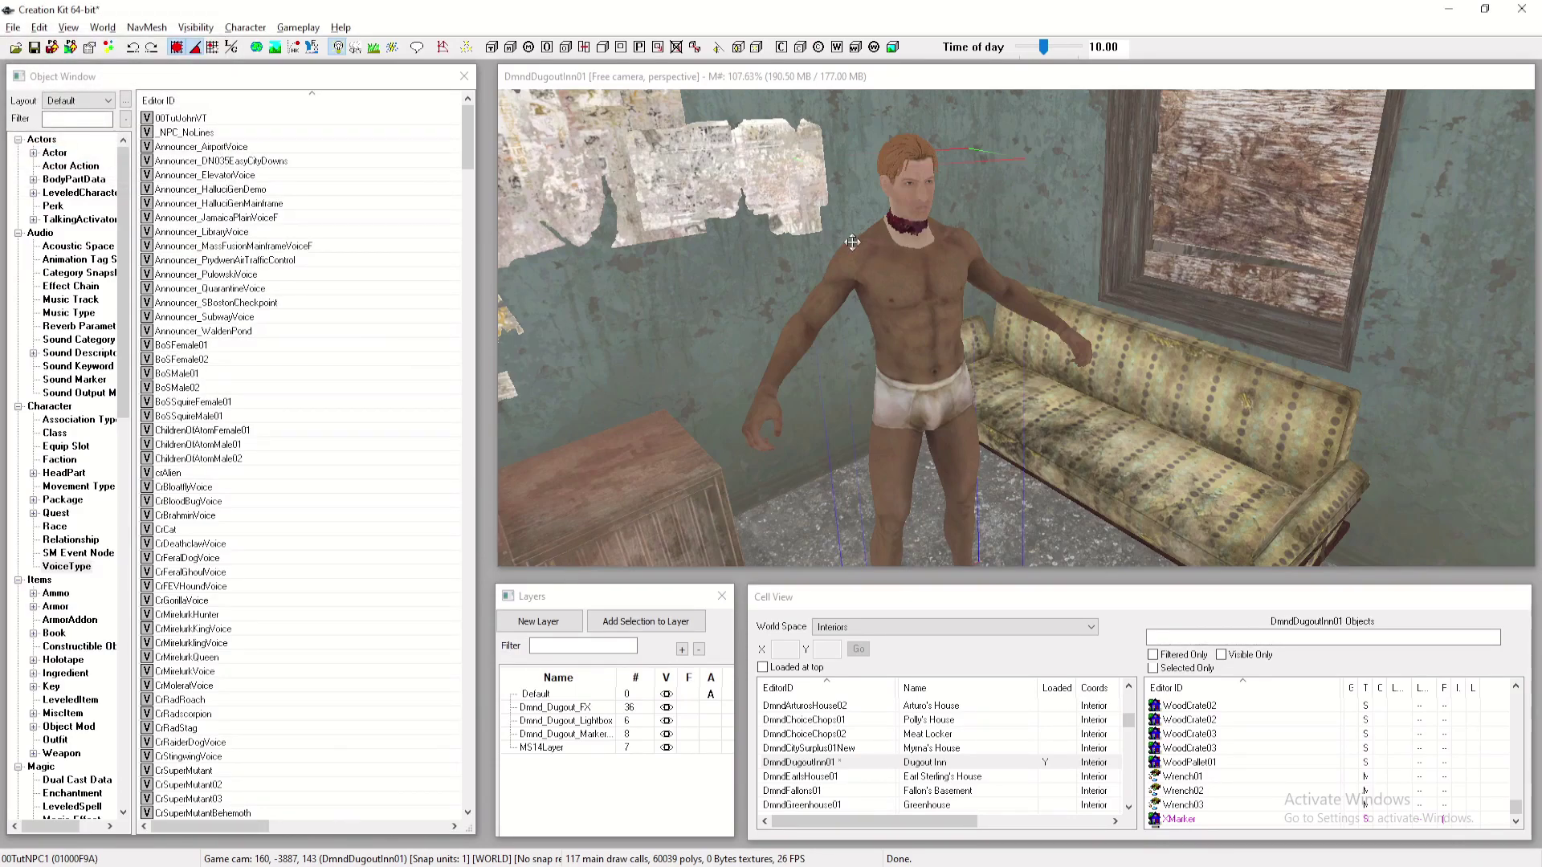
Step: Filter the object list by the character's first name across all categories, and clear the filter
{"action": "left_click", "coordinate": [64, 158]}
{"action": "left_click", "coordinate": [66, 155]}
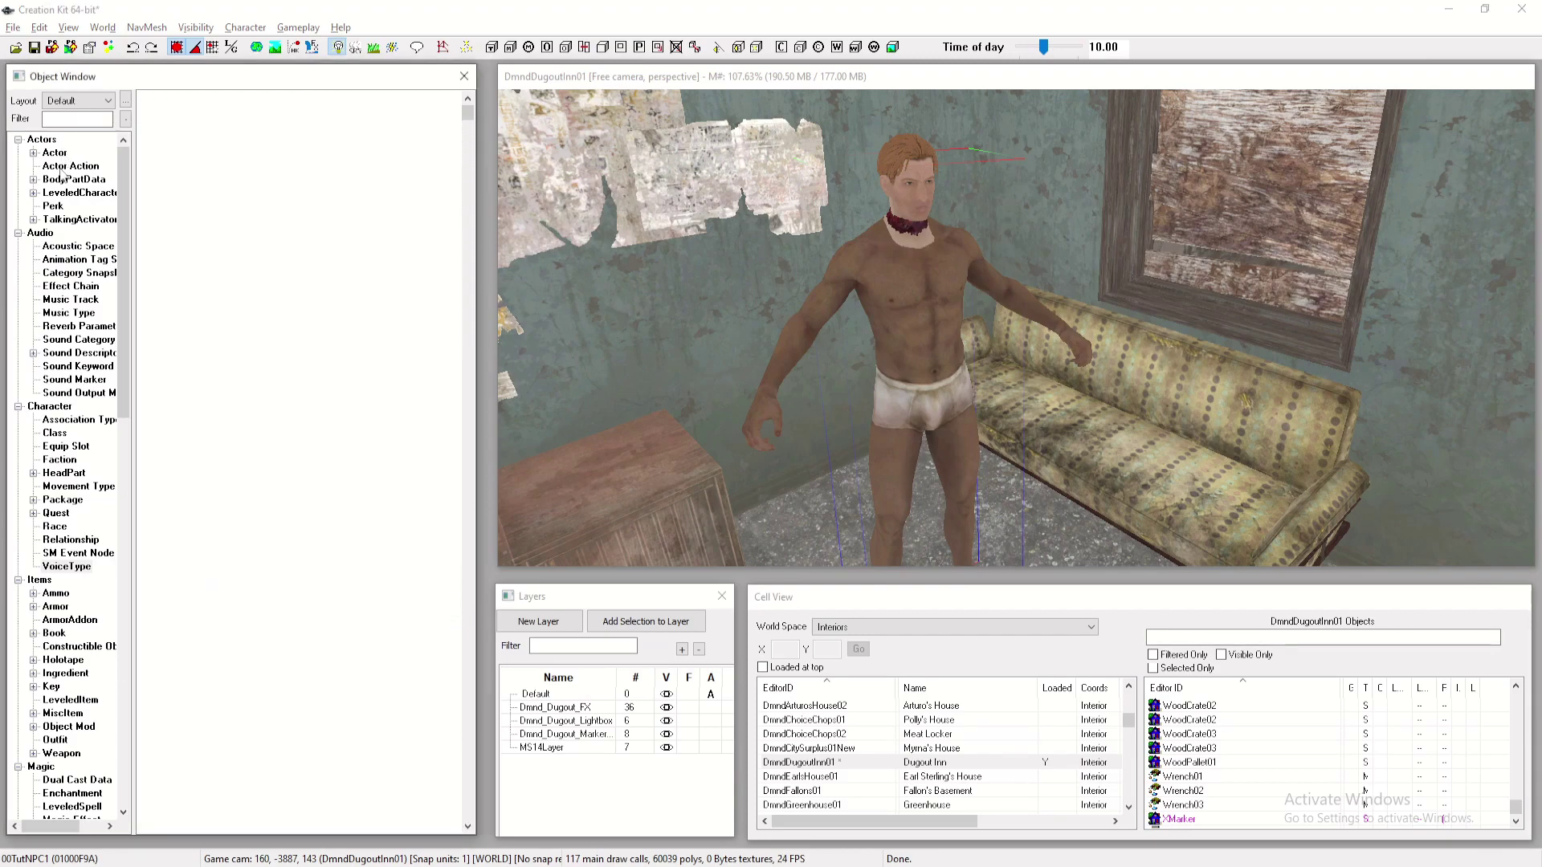
{"action": "left_click", "coordinate": [48, 141]}
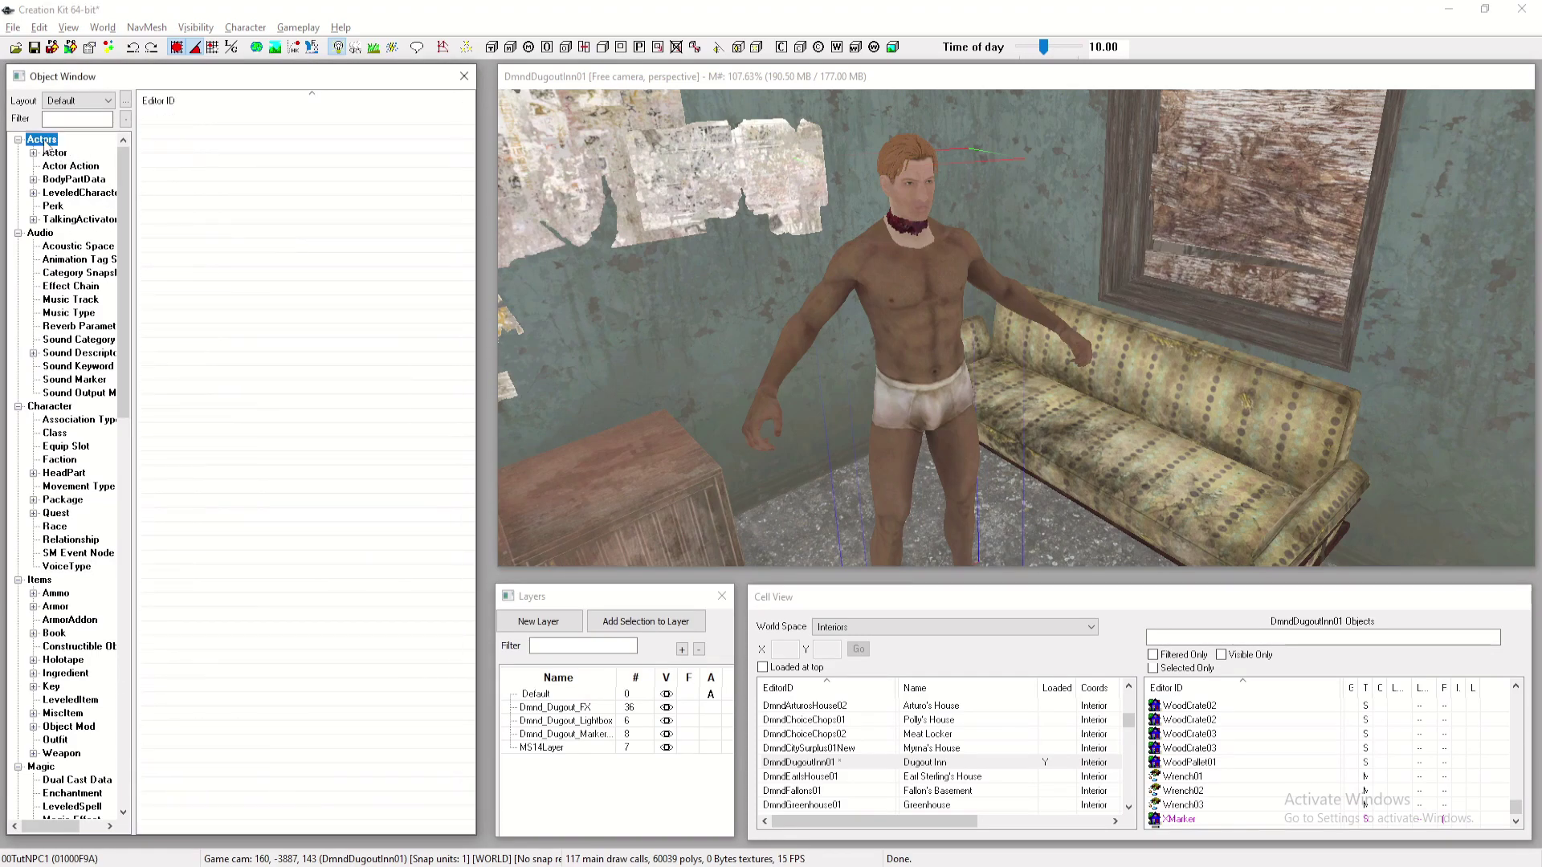
{"action": "left_click", "coordinate": [67, 119]}
{"action": "double_click", "coordinate": [68, 119]}
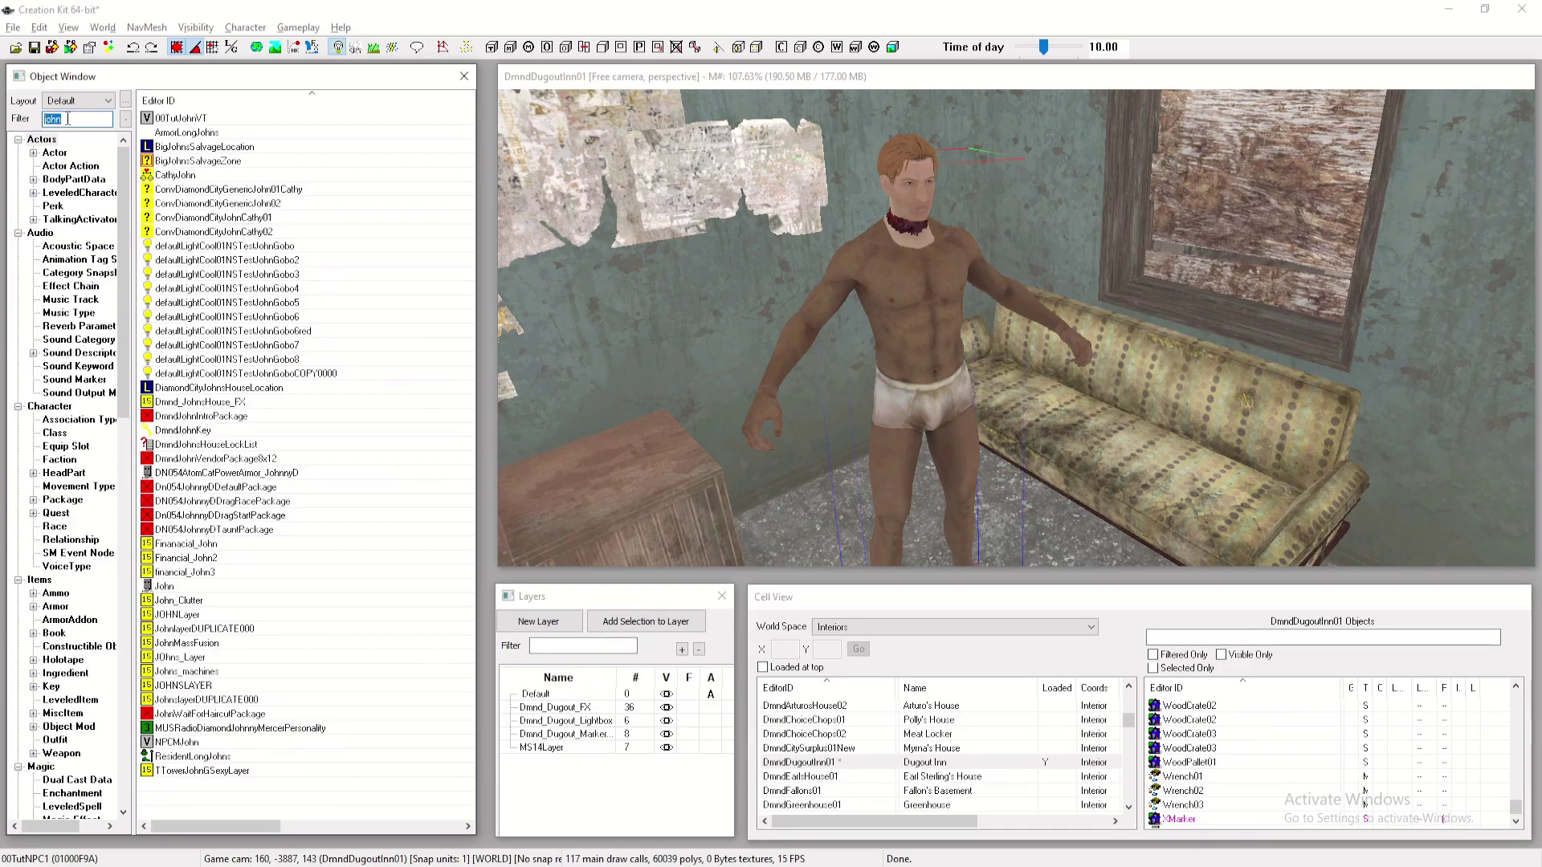
{"action": "key", "text": "BackSpace"}
Step: Filter only the Actor category by the character's first name
{"action": "left_click", "coordinate": [67, 153]}
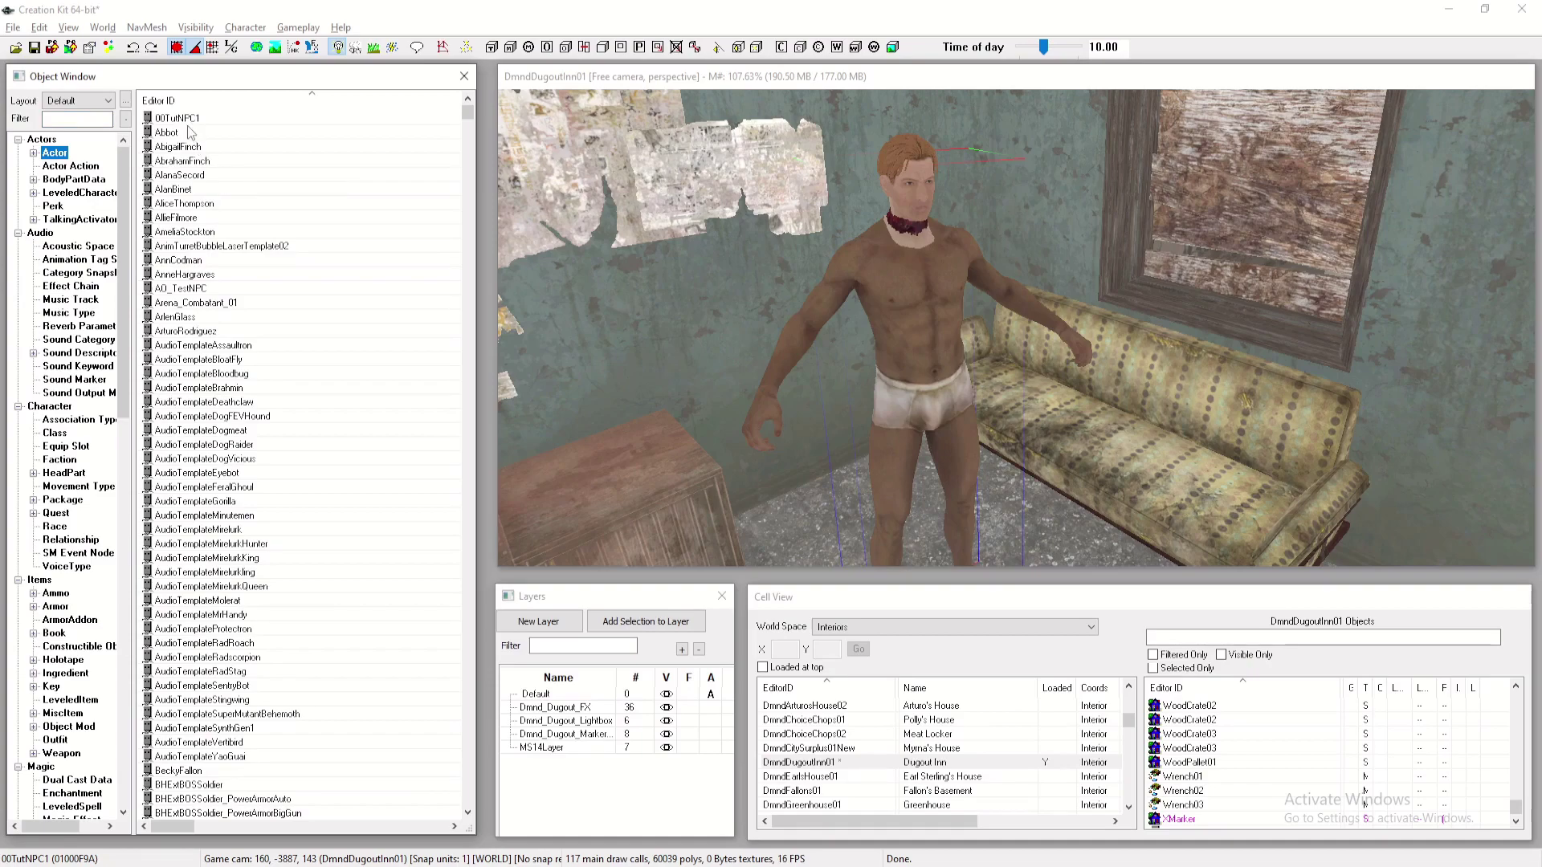
{"action": "left_click", "coordinate": [82, 118]}
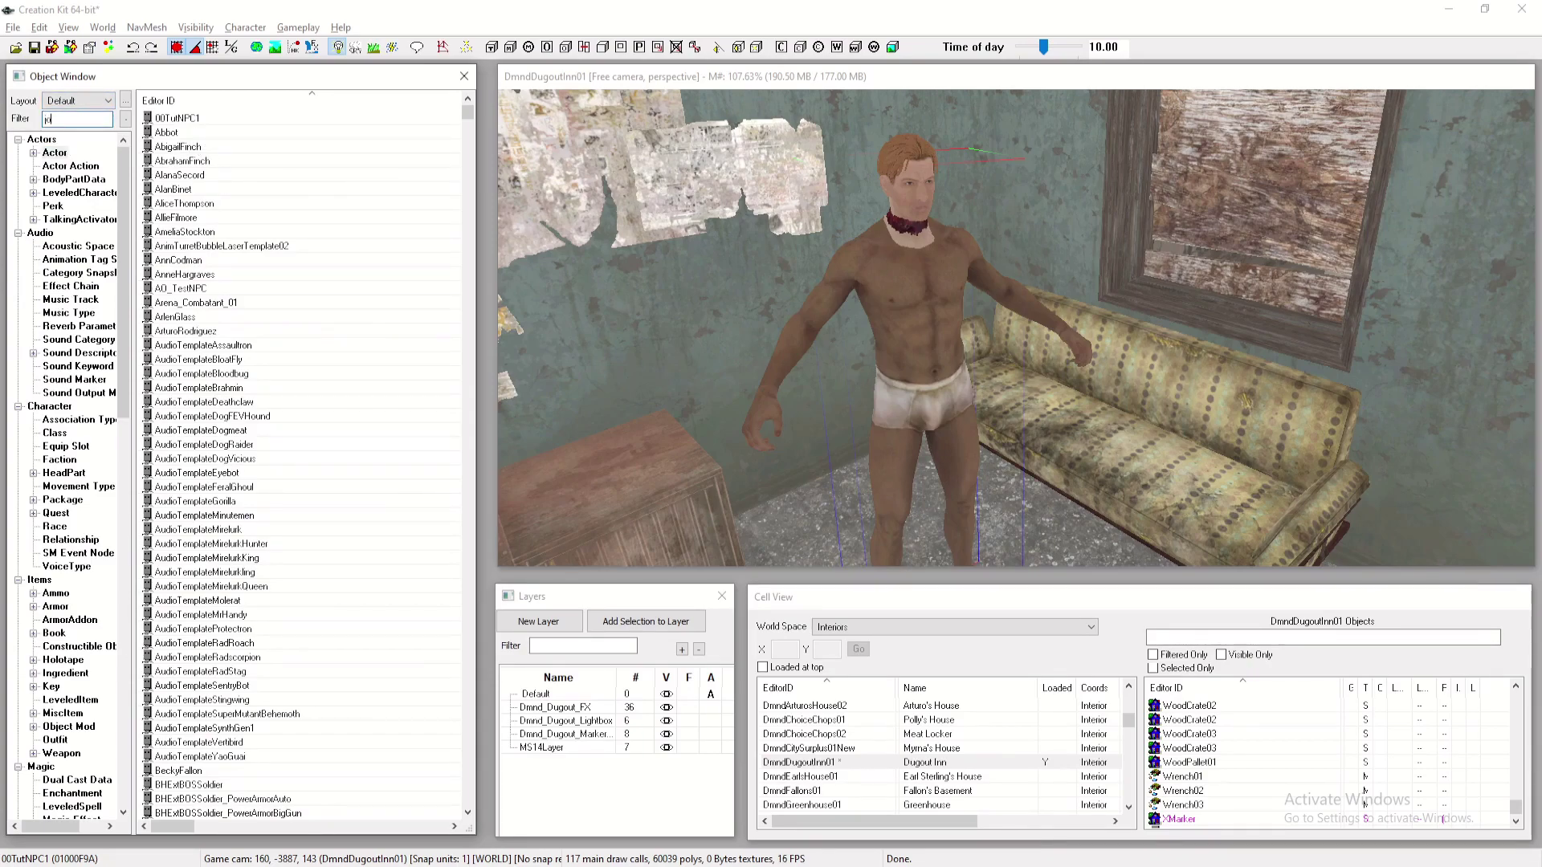
{"action": "type", "text": "john"}
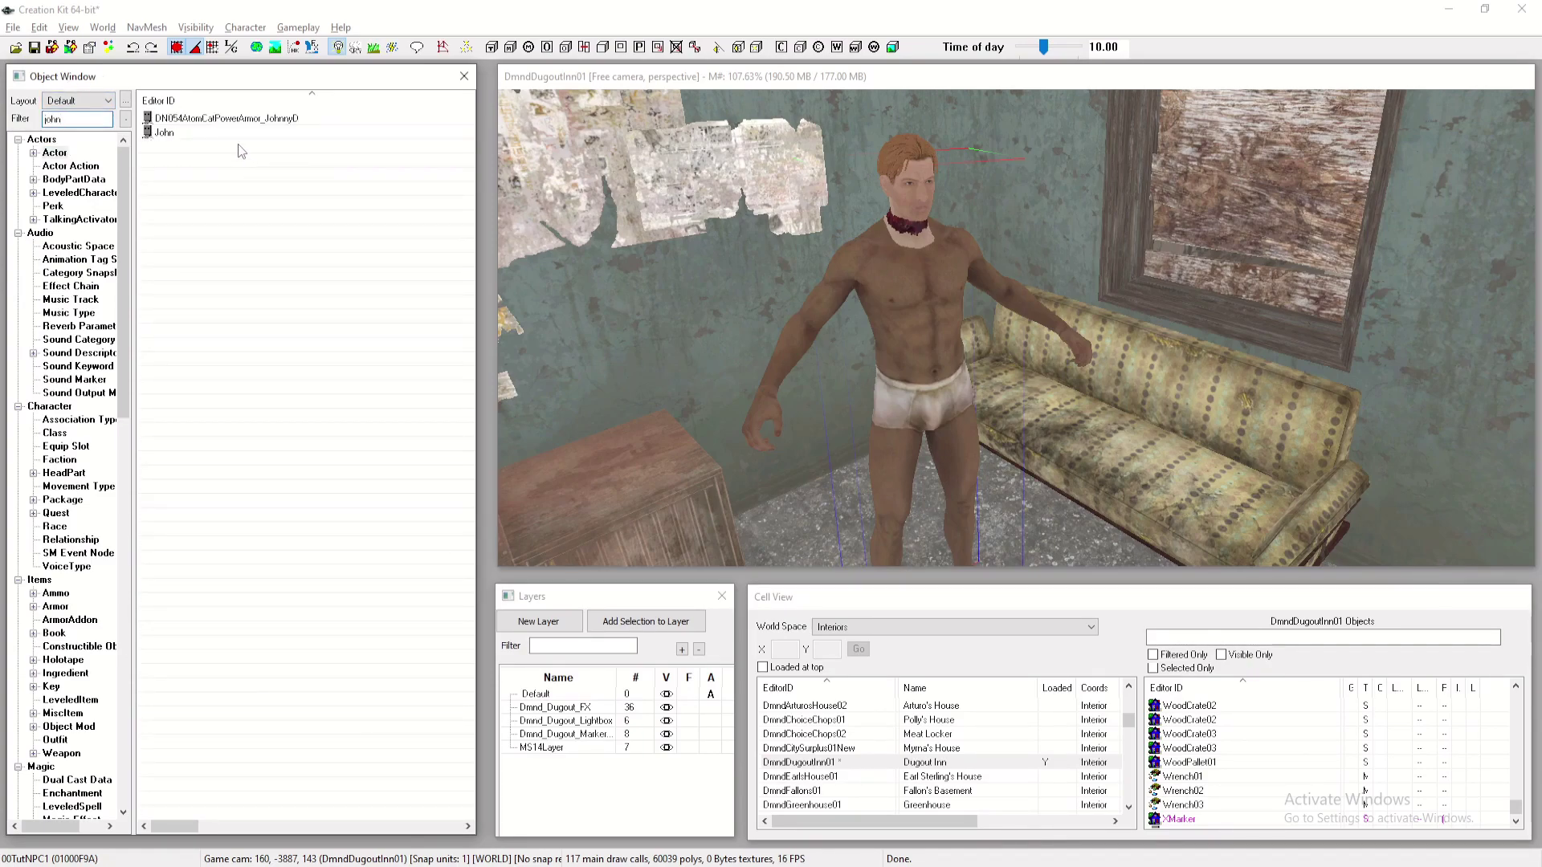
{"action": "double_click", "coordinate": [84, 120]}
{"action": "key", "text": "BackSpace"}
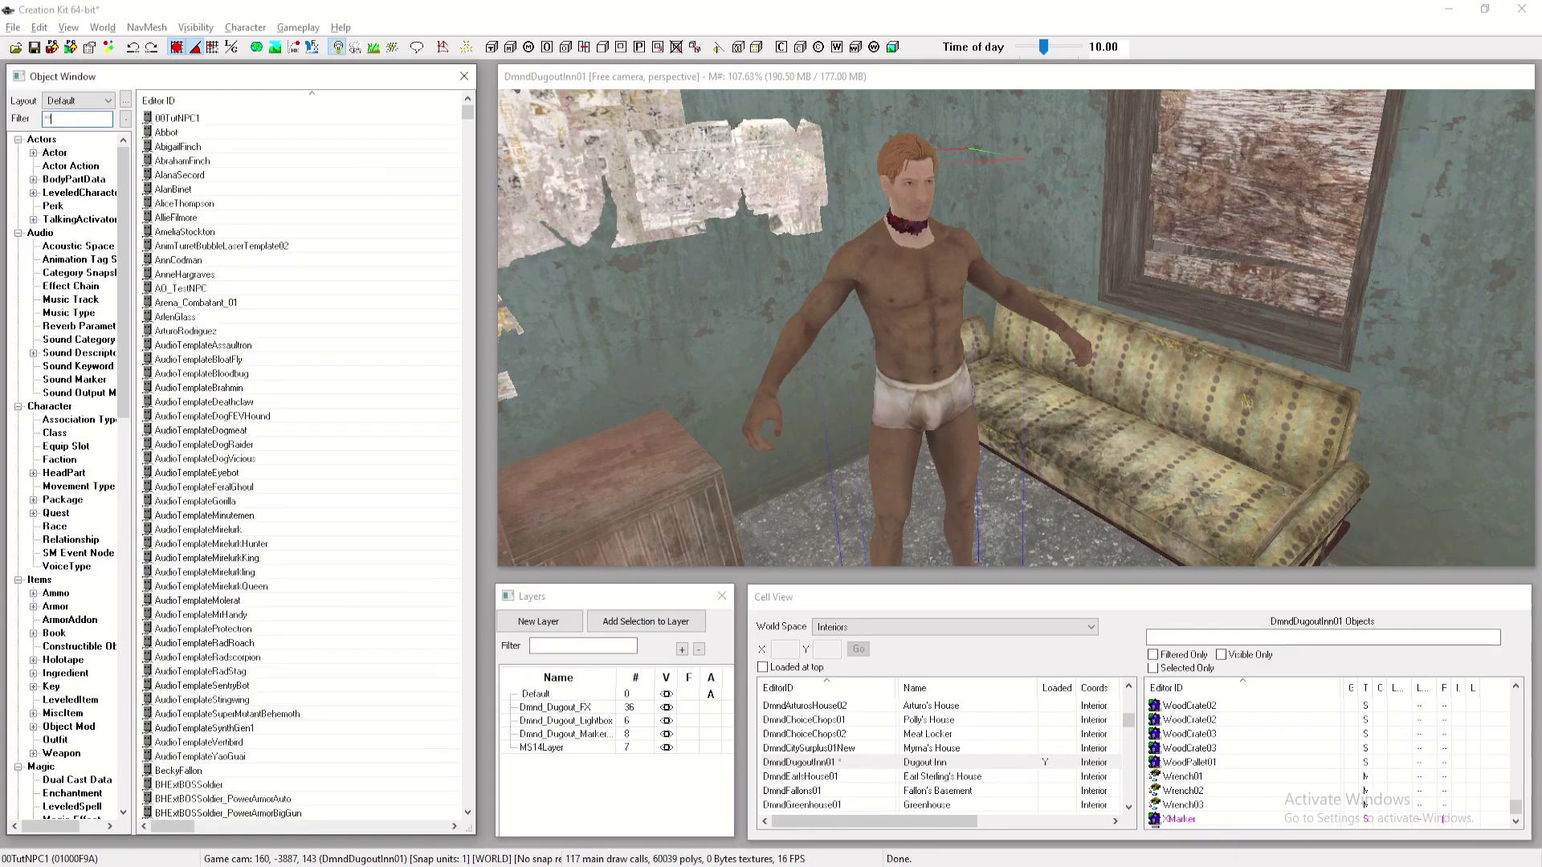
{"action": "key", "text": "BackSpace"}
{"action": "type", "text": "johy"}
{"action": "key", "text": "BackSpace"}
{"action": "type", "text": "n"}
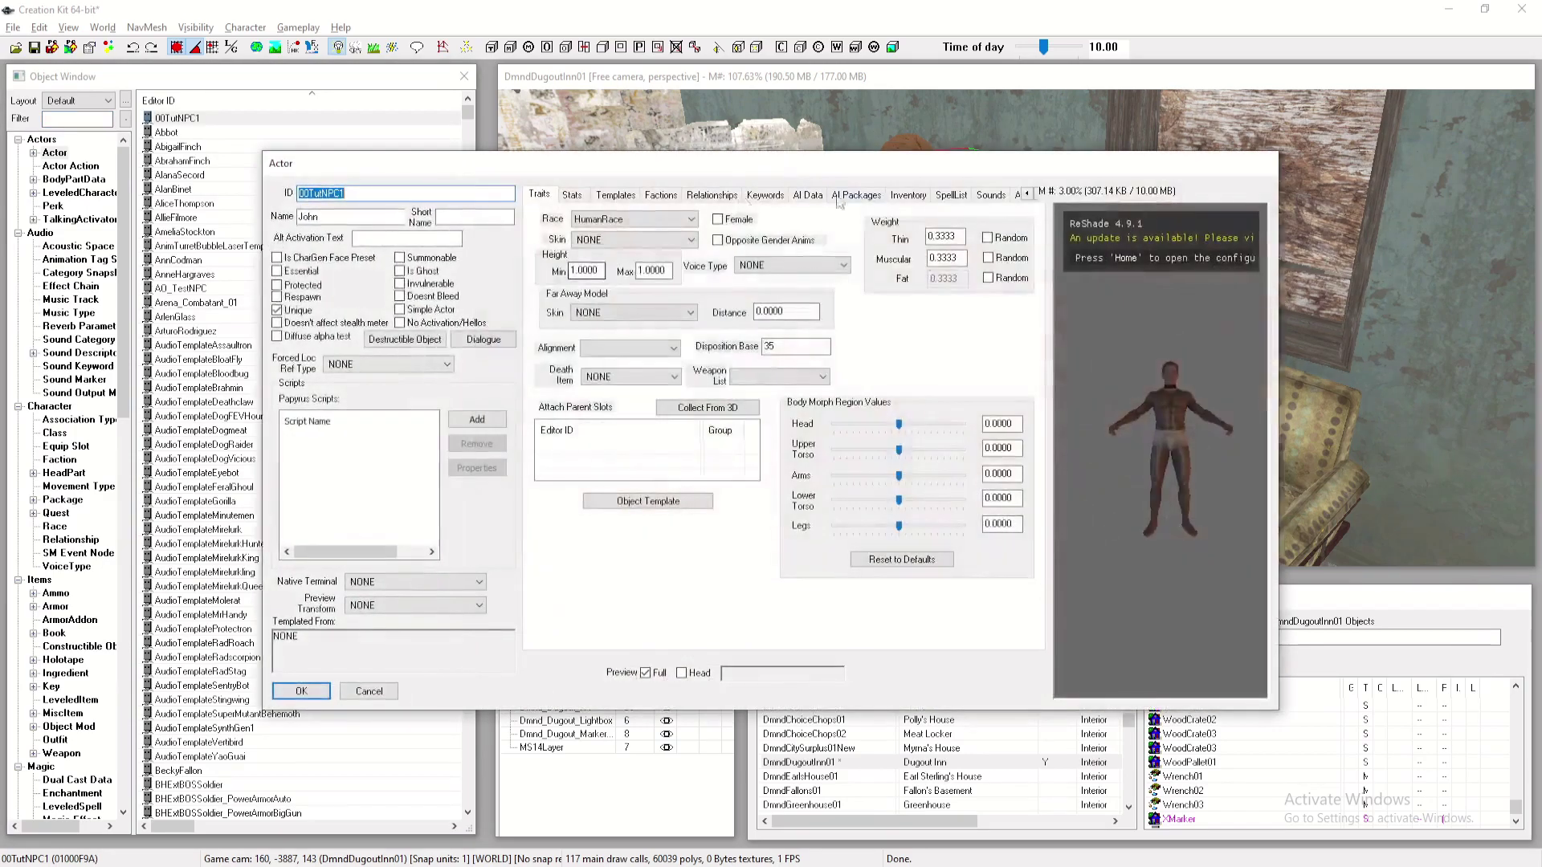
Step: Assign the voice type 00TutJohnVT to the actor and set its Muscular weight to 0.8333
{"action": "left_click", "coordinate": [796, 265]}
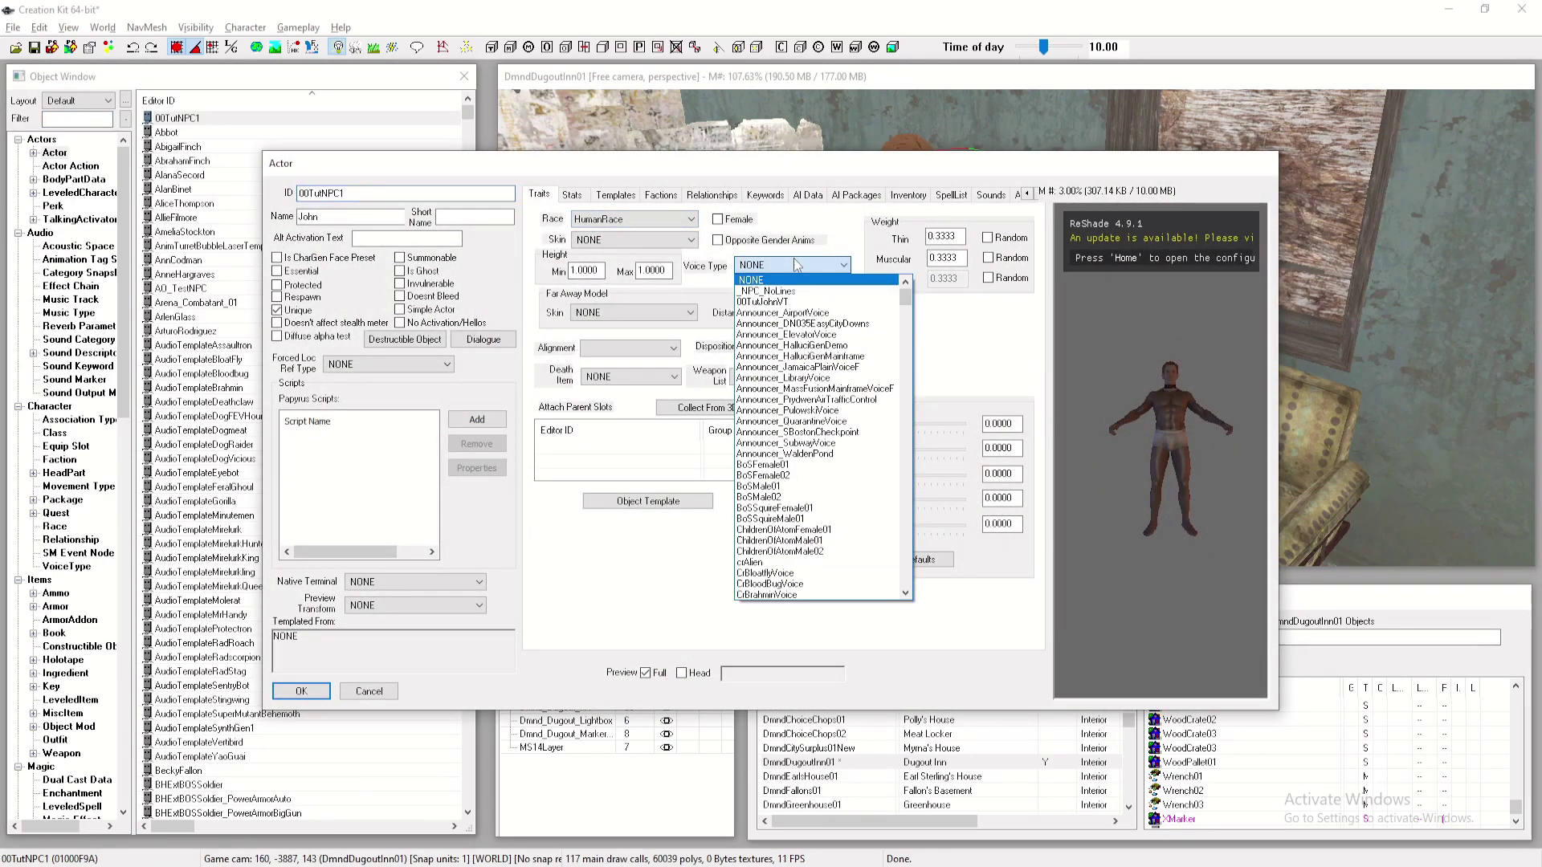
{"action": "left_click", "coordinate": [805, 302]}
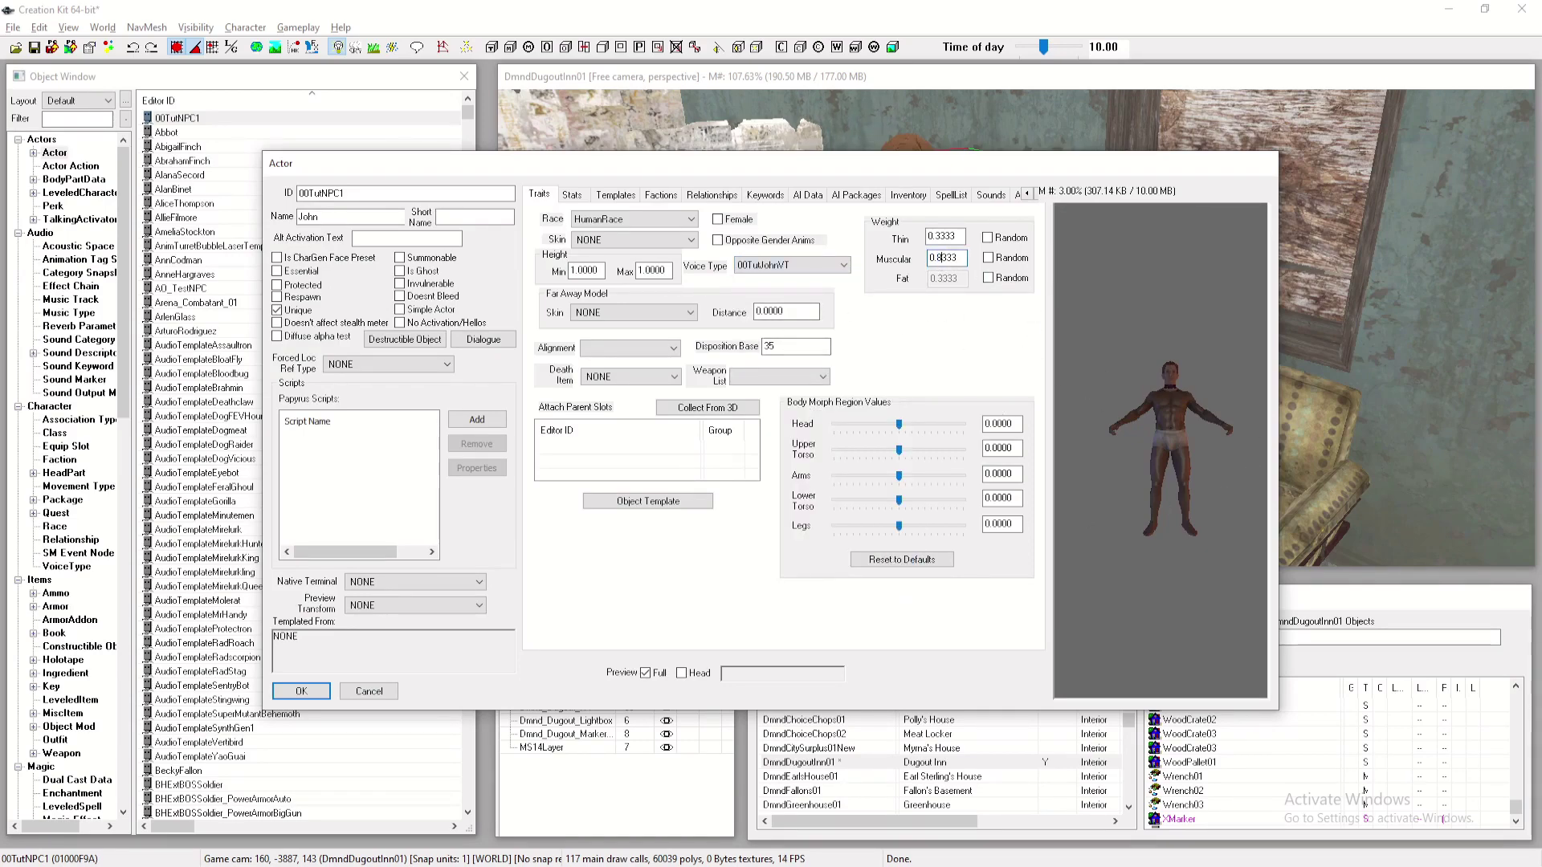
{"action": "left_click", "coordinate": [931, 239]}
{"action": "scroll", "coordinate": [1164, 432], "scroll_direction": "up", "scroll_amount": 3}
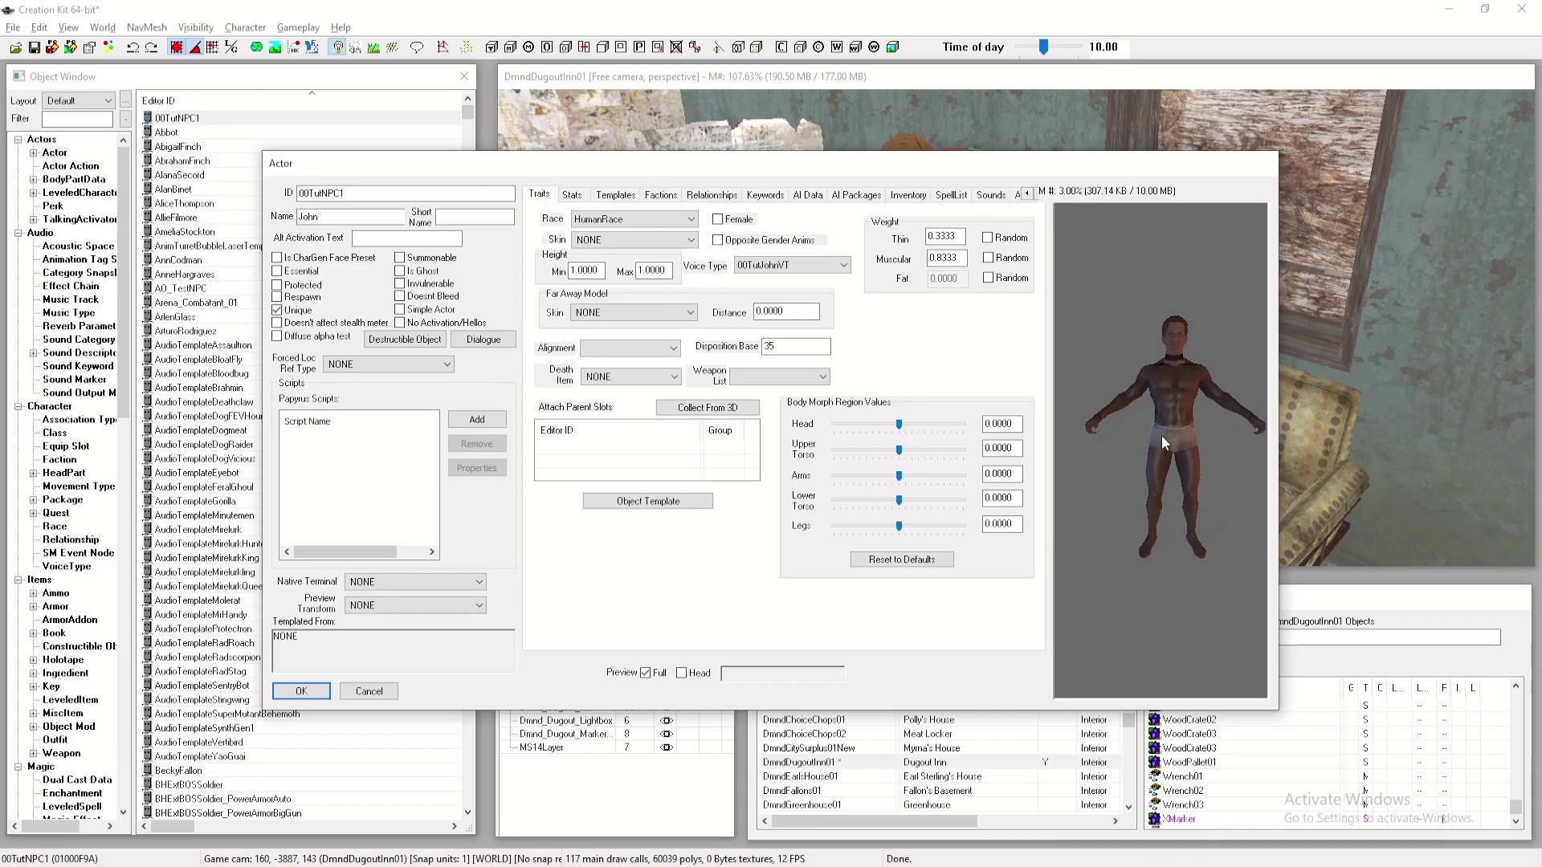
{"action": "scroll", "coordinate": [1150, 401], "scroll_direction": "up", "scroll_amount": 5}
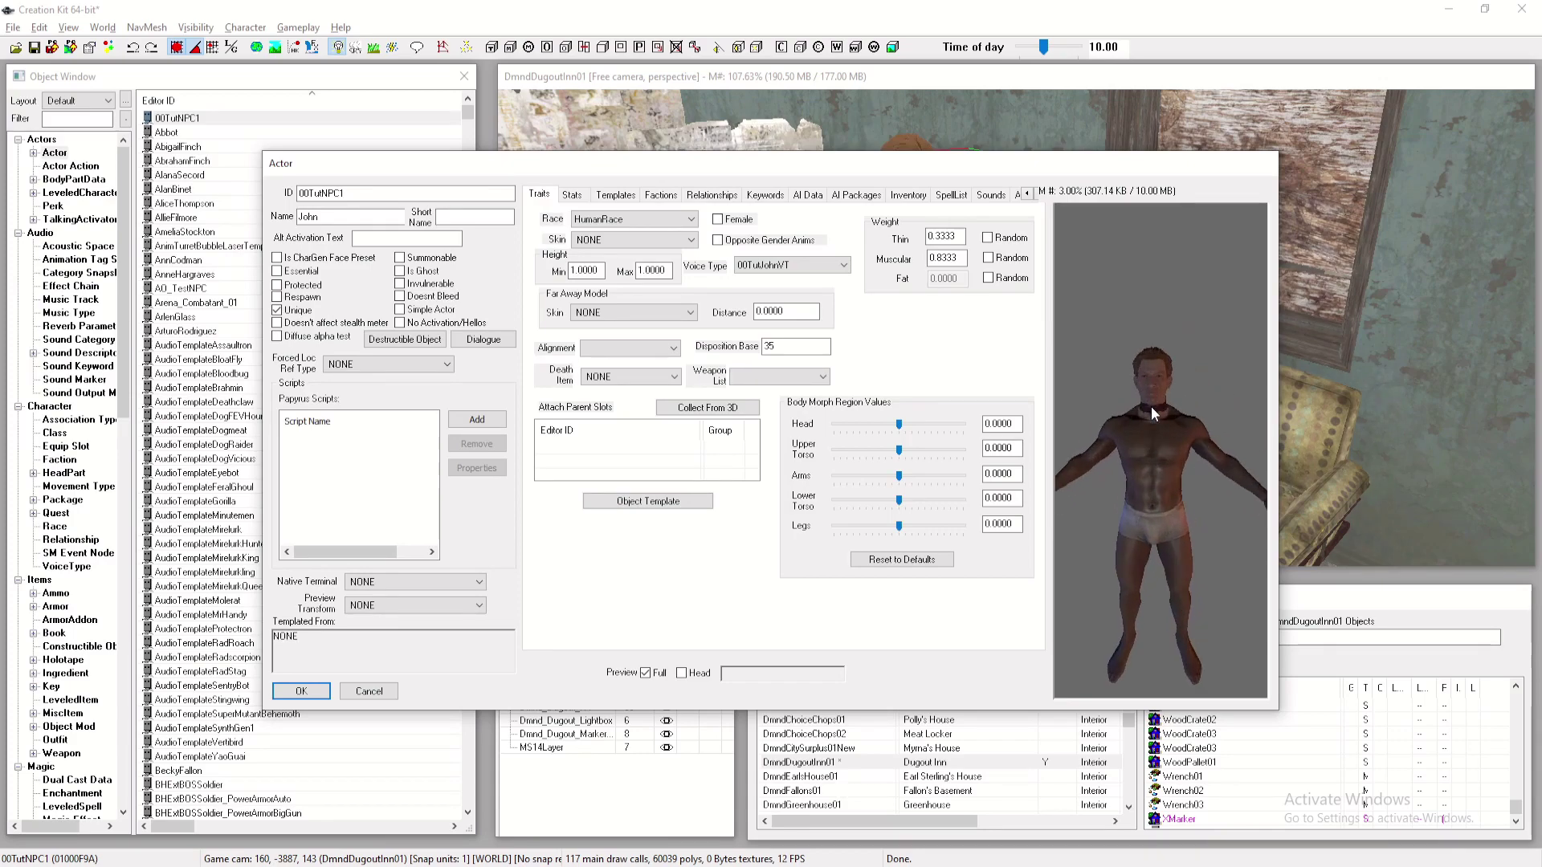
Step: Set the actor's default outfit to ResidentMechanicJumpsuitGreen and save the actor
{"action": "left_click", "coordinate": [1036, 194]}
{"action": "left_click", "coordinate": [1036, 194]}
{"action": "left_click", "coordinate": [1035, 194]}
{"action": "left_click", "coordinate": [800, 195]}
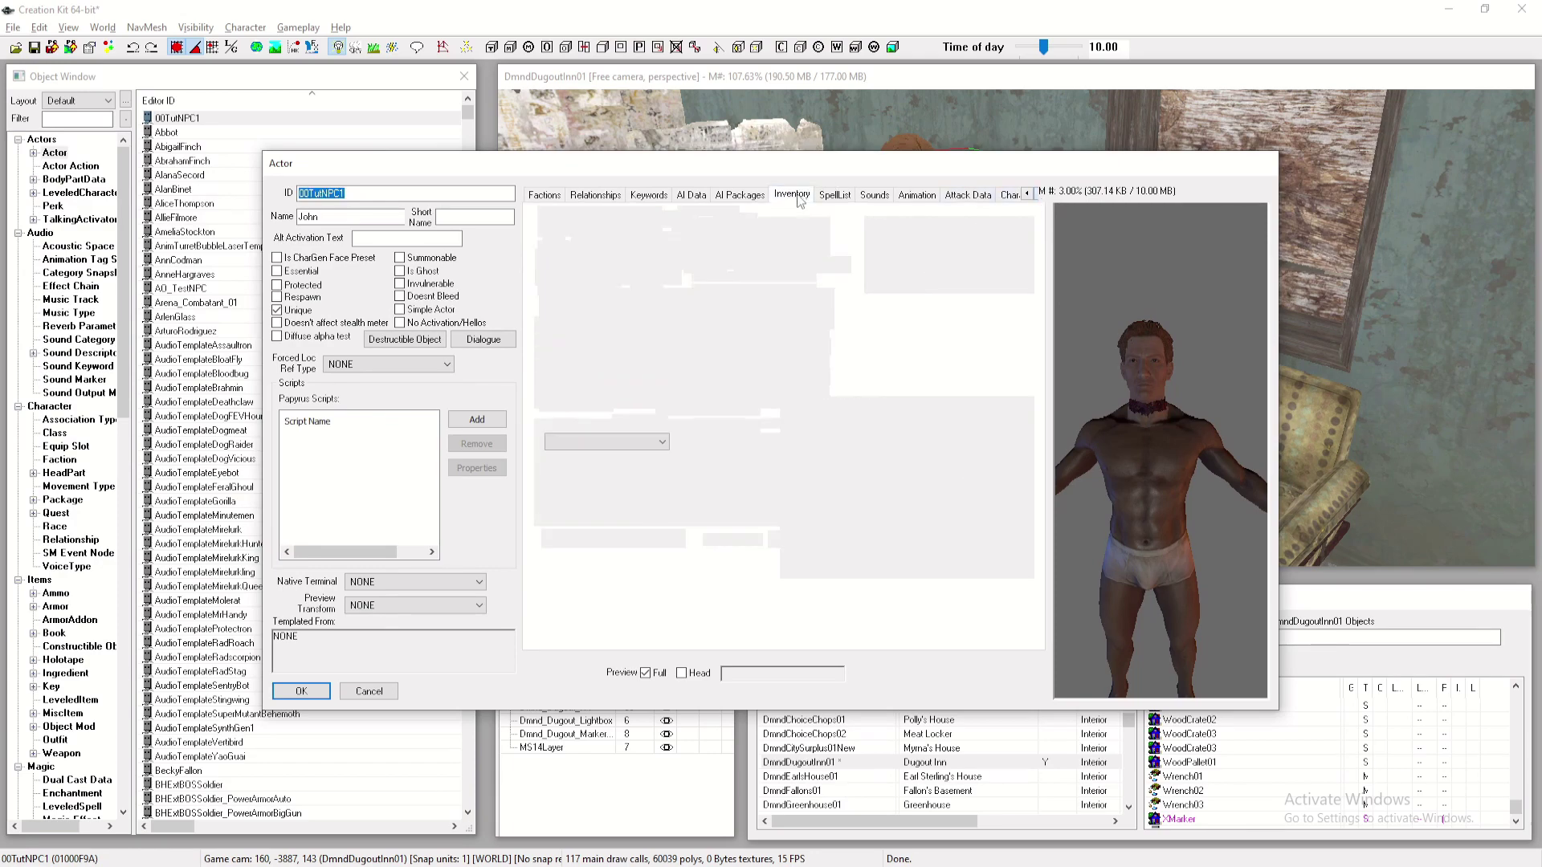
{"action": "left_click", "coordinate": [647, 228]}
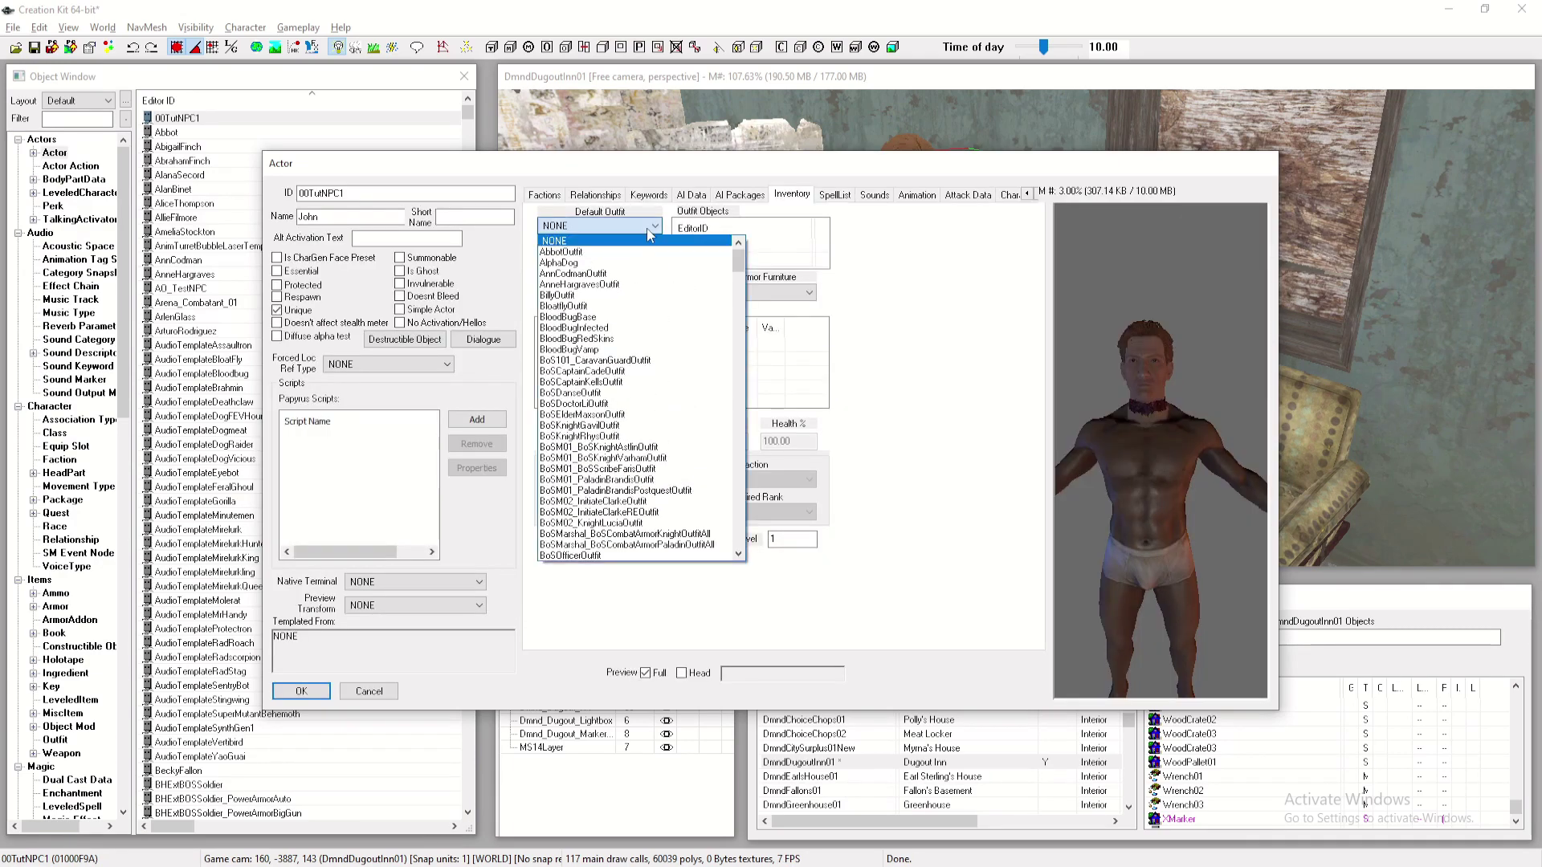
{"action": "key", "text": "r"}
{"action": "scroll", "coordinate": [655, 398], "scroll_direction": "down", "scroll_amount": 14}
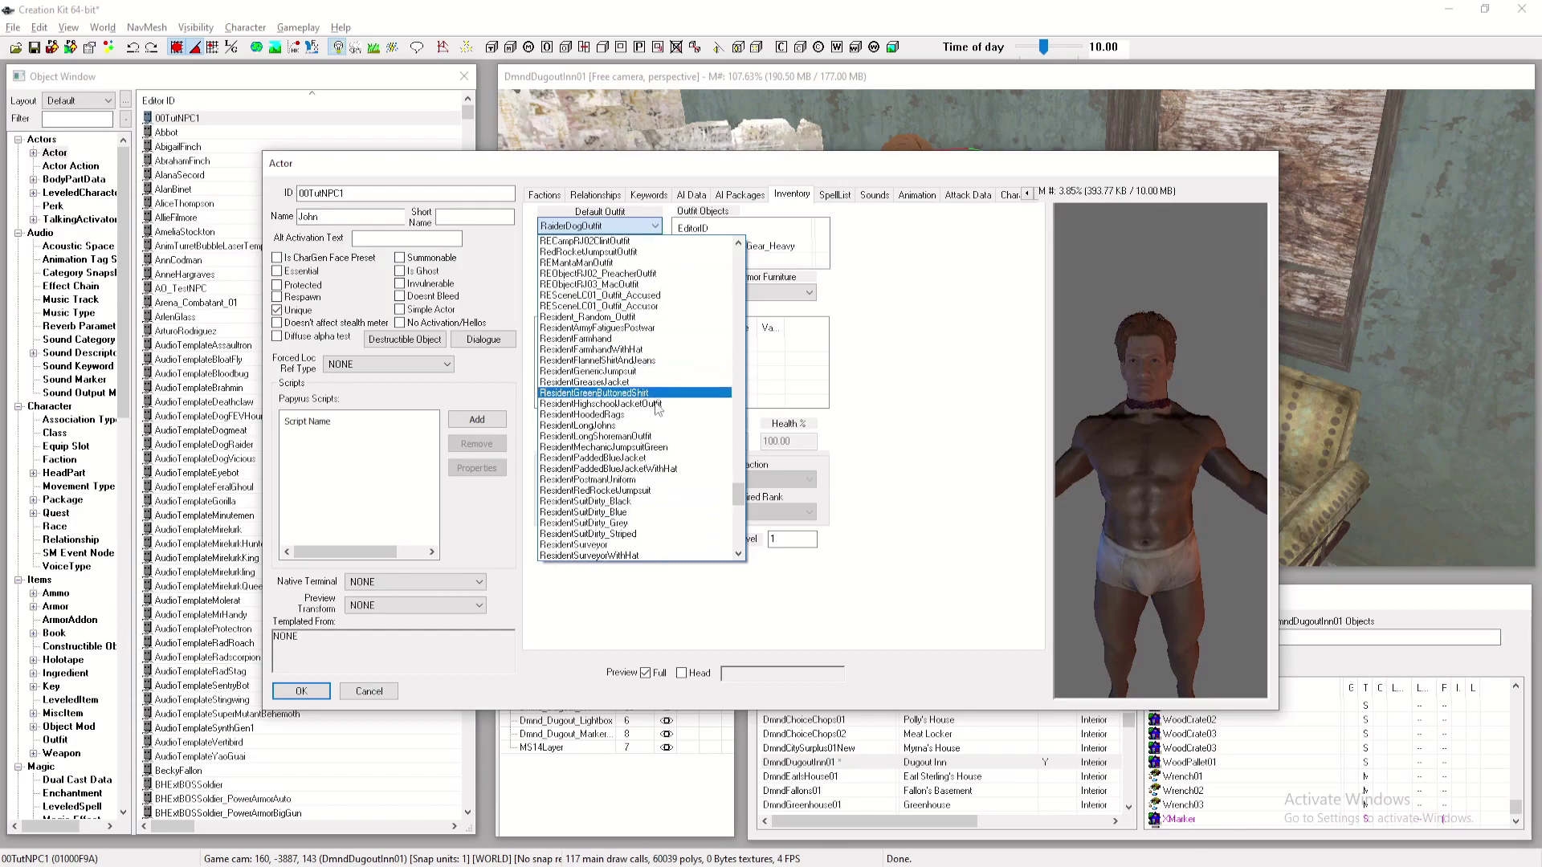
{"action": "left_click", "coordinate": [652, 448]}
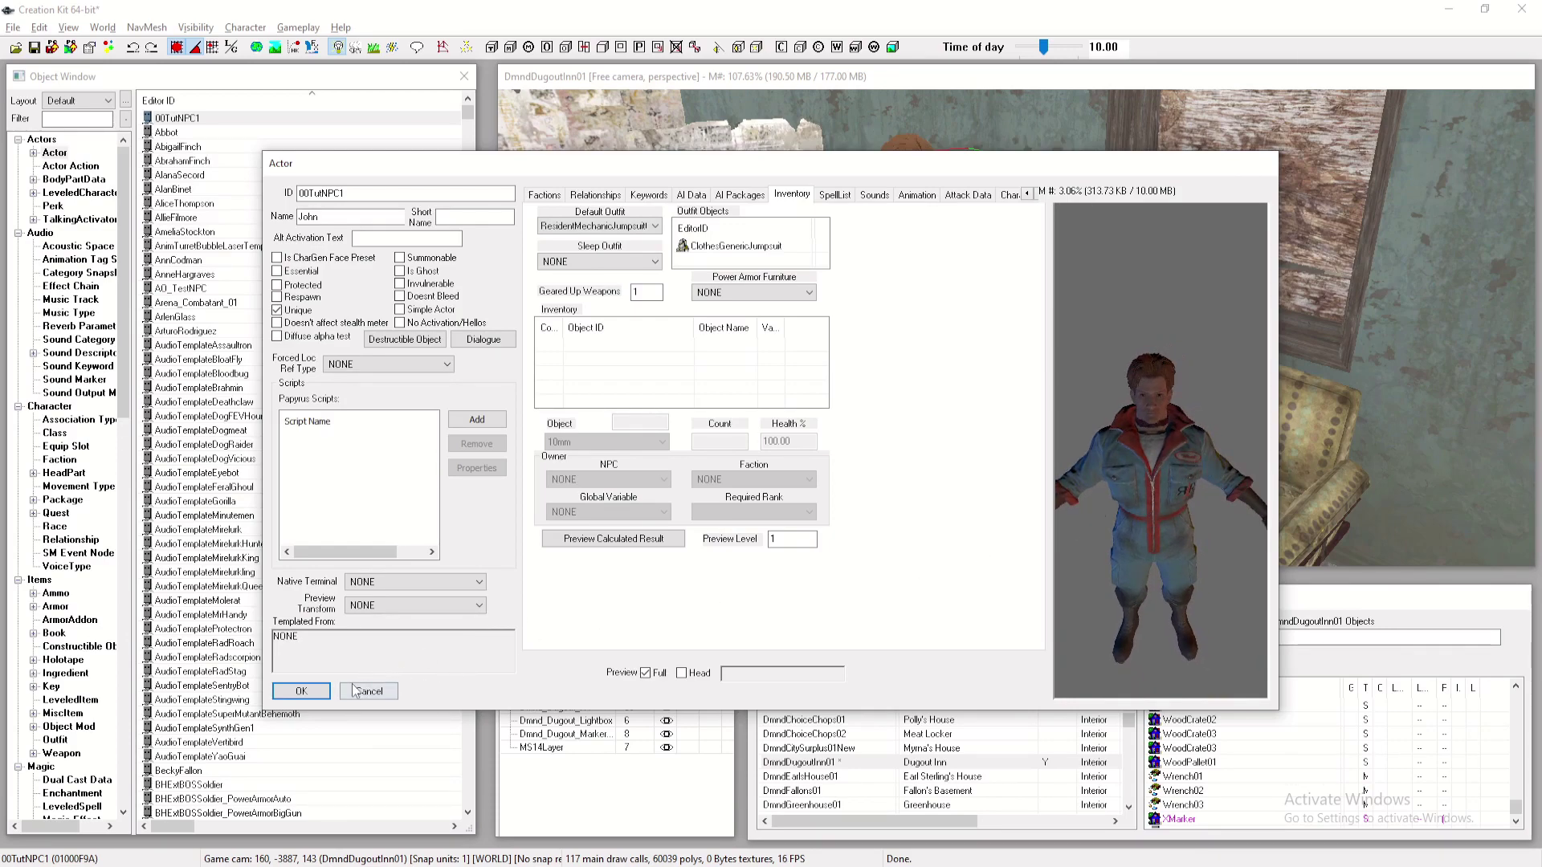
{"action": "left_click", "coordinate": [313, 690]}
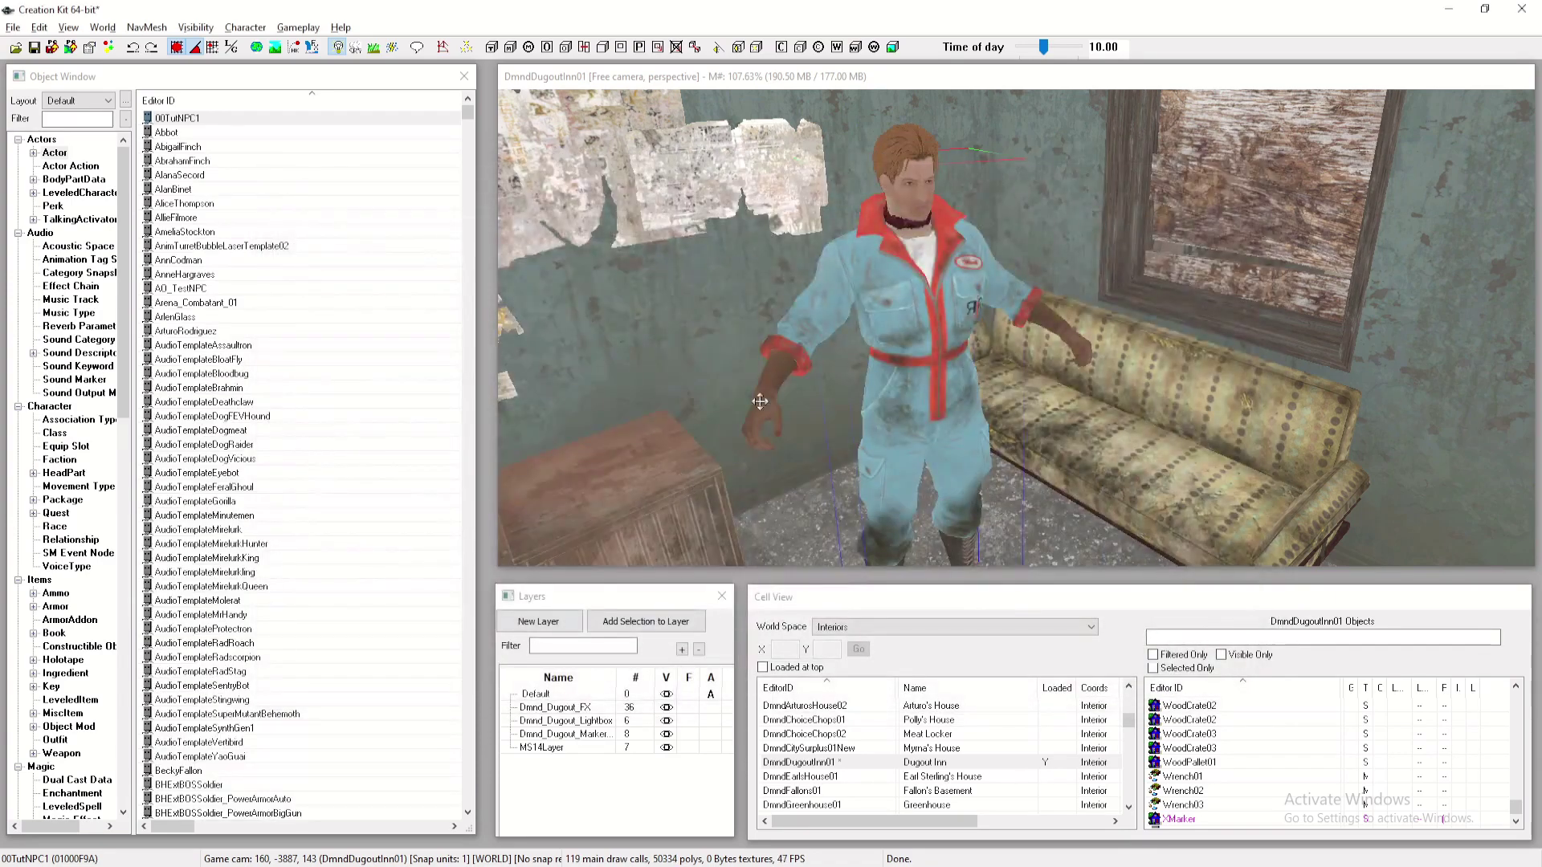
{"action": "scroll", "coordinate": [811, 359], "scroll_direction": "up", "scroll_amount": 5}
{"action": "middle_click_drag", "start_coordinate": [792, 359], "coordinate": [809, 358], "text": "shift"}
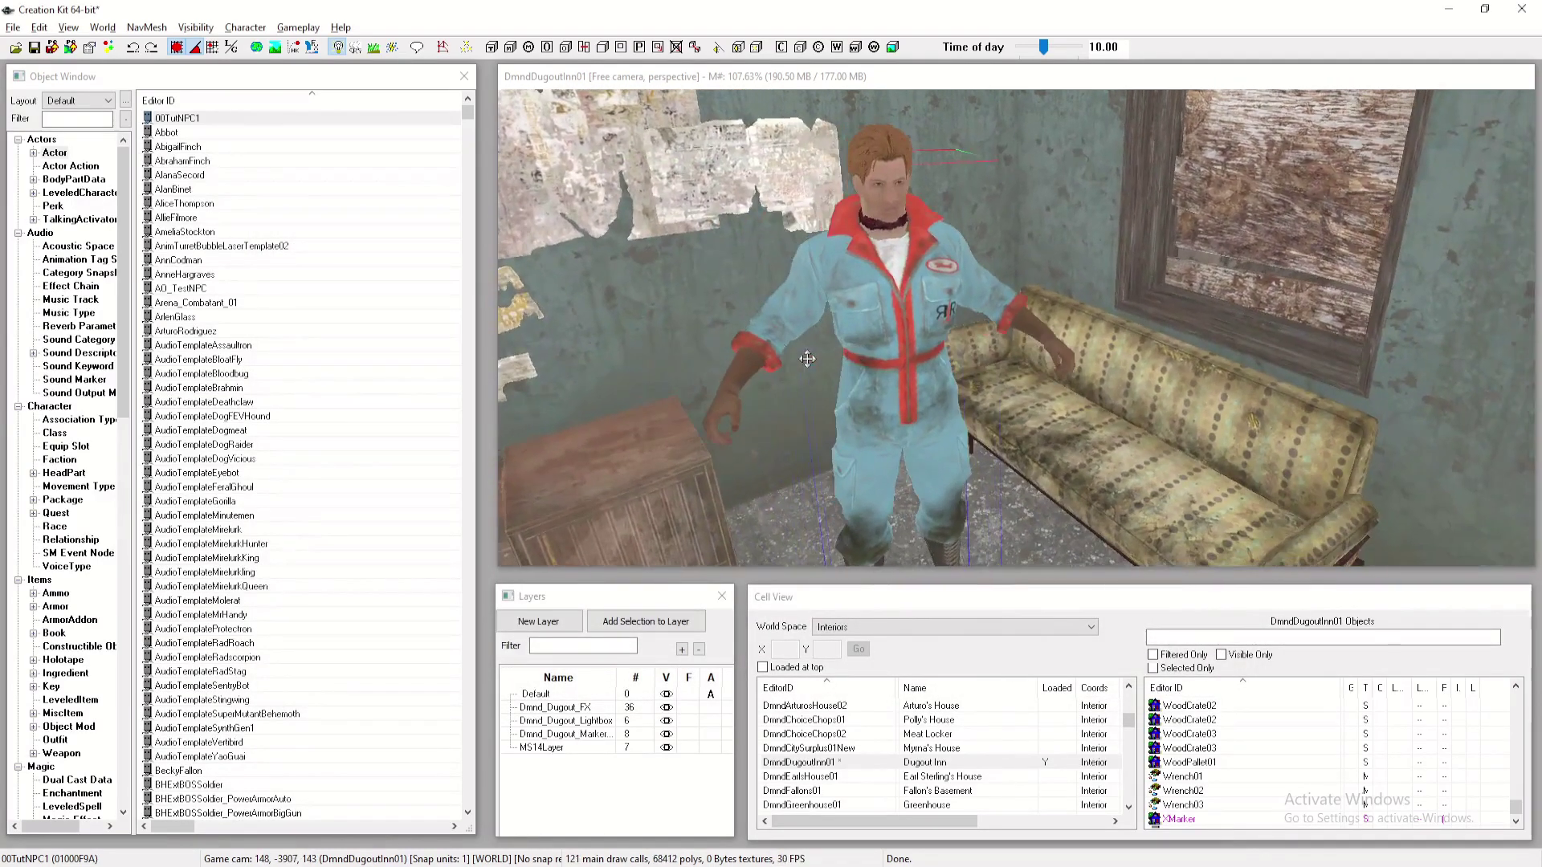
Step: Create a new quest with priority 45 and XPMiscQuestLowLvl as its completion XP
{"action": "left_click", "coordinate": [57, 513]}
{"action": "right_click", "coordinate": [179, 203]}
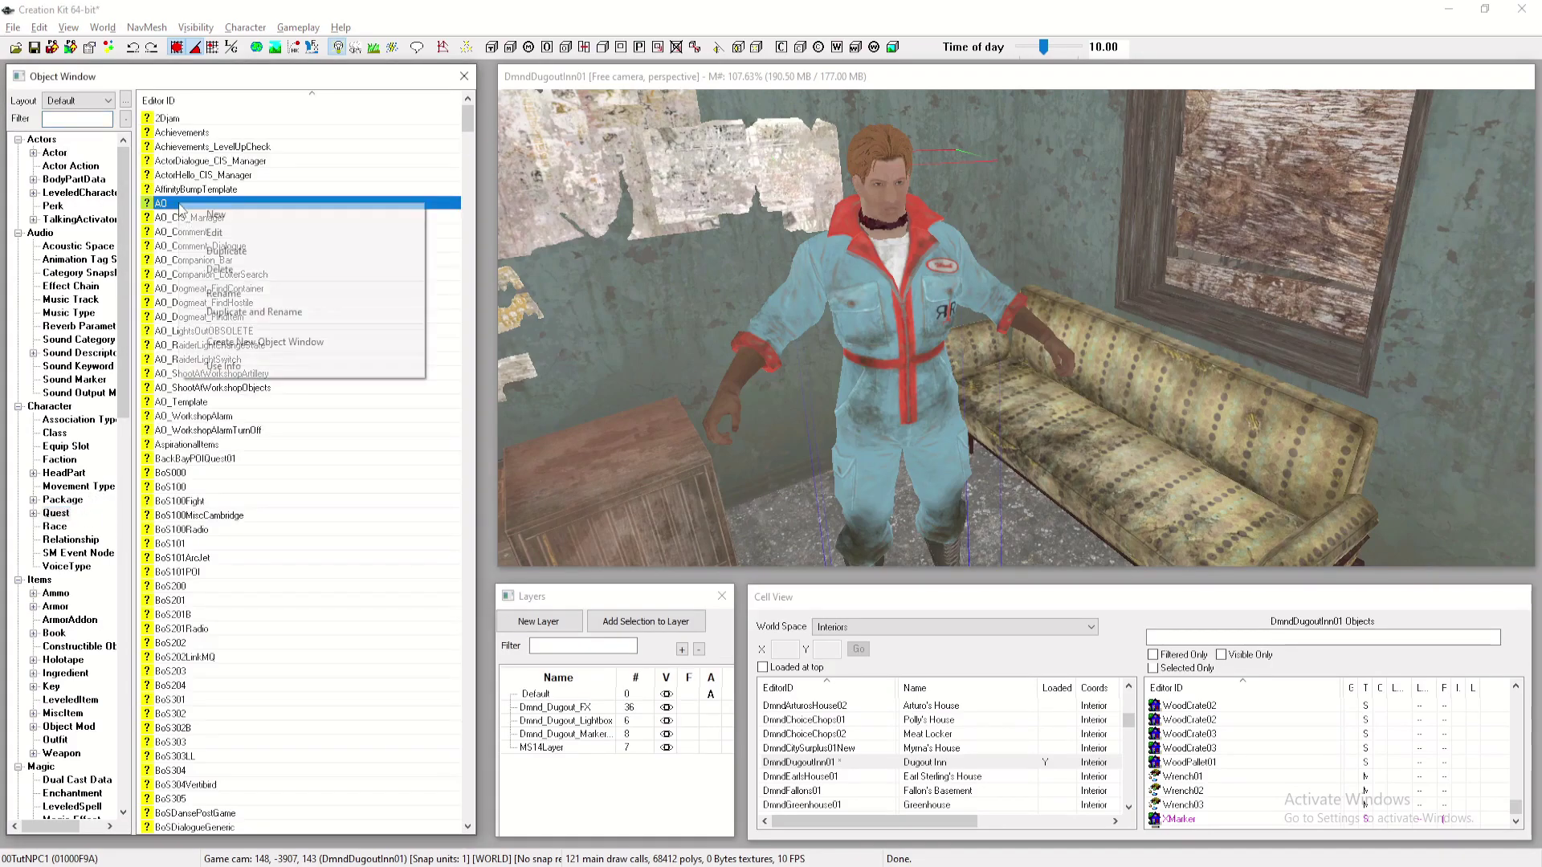
{"action": "left_click", "coordinate": [230, 215]}
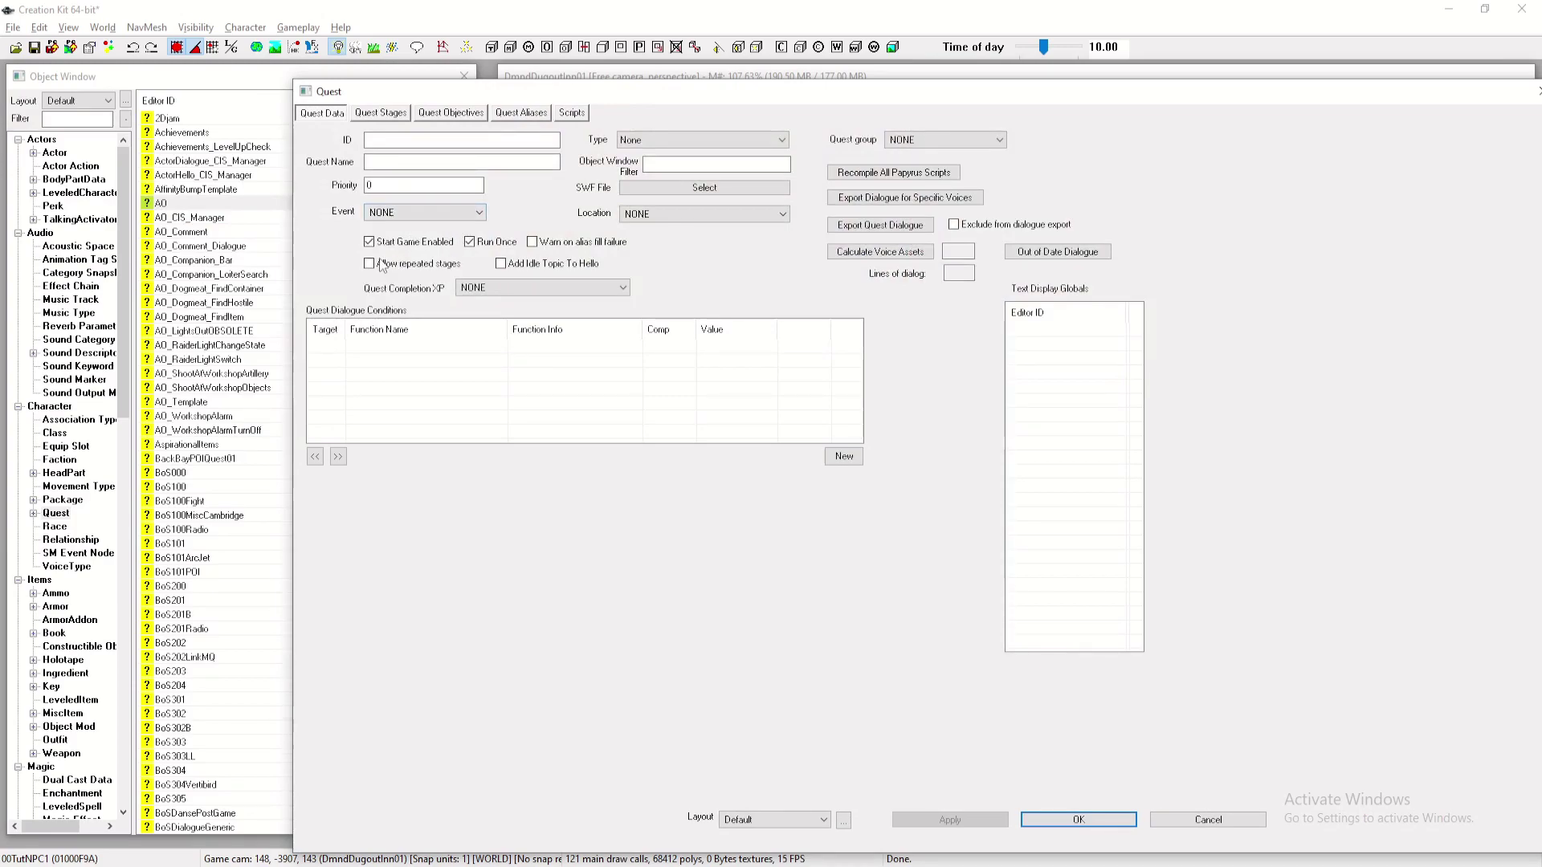
{"action": "double_click", "coordinate": [418, 186]}
{"action": "type", "text": "45"}
{"action": "left_click", "coordinate": [482, 288]}
{"action": "scroll", "coordinate": [636, 380], "scroll_direction": "down", "scroll_amount": 20}
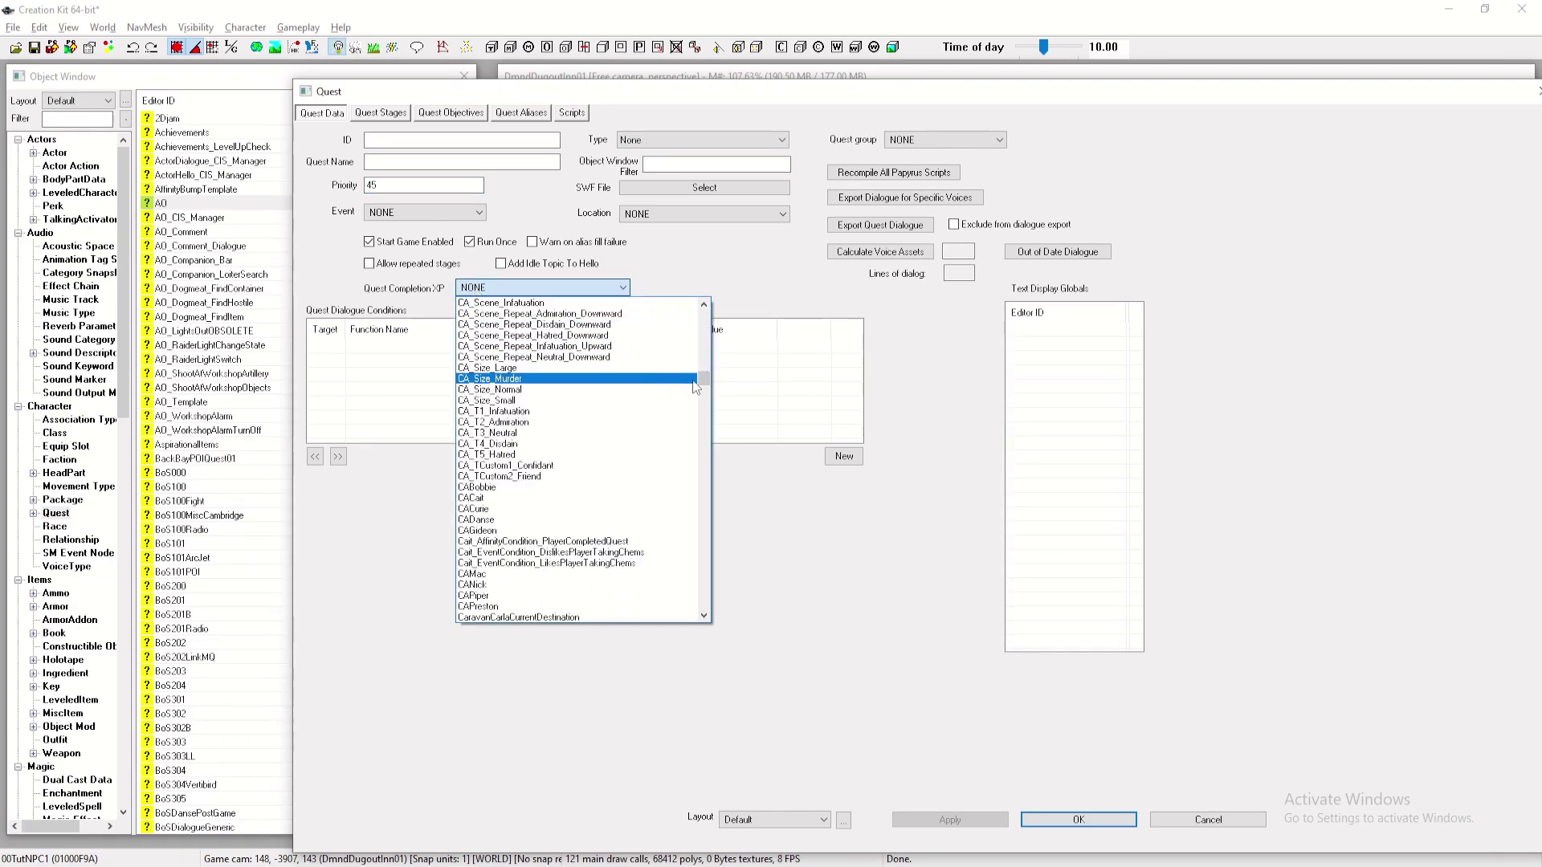
{"action": "left_click_drag", "start_coordinate": [703, 382], "coordinate": [734, 619]}
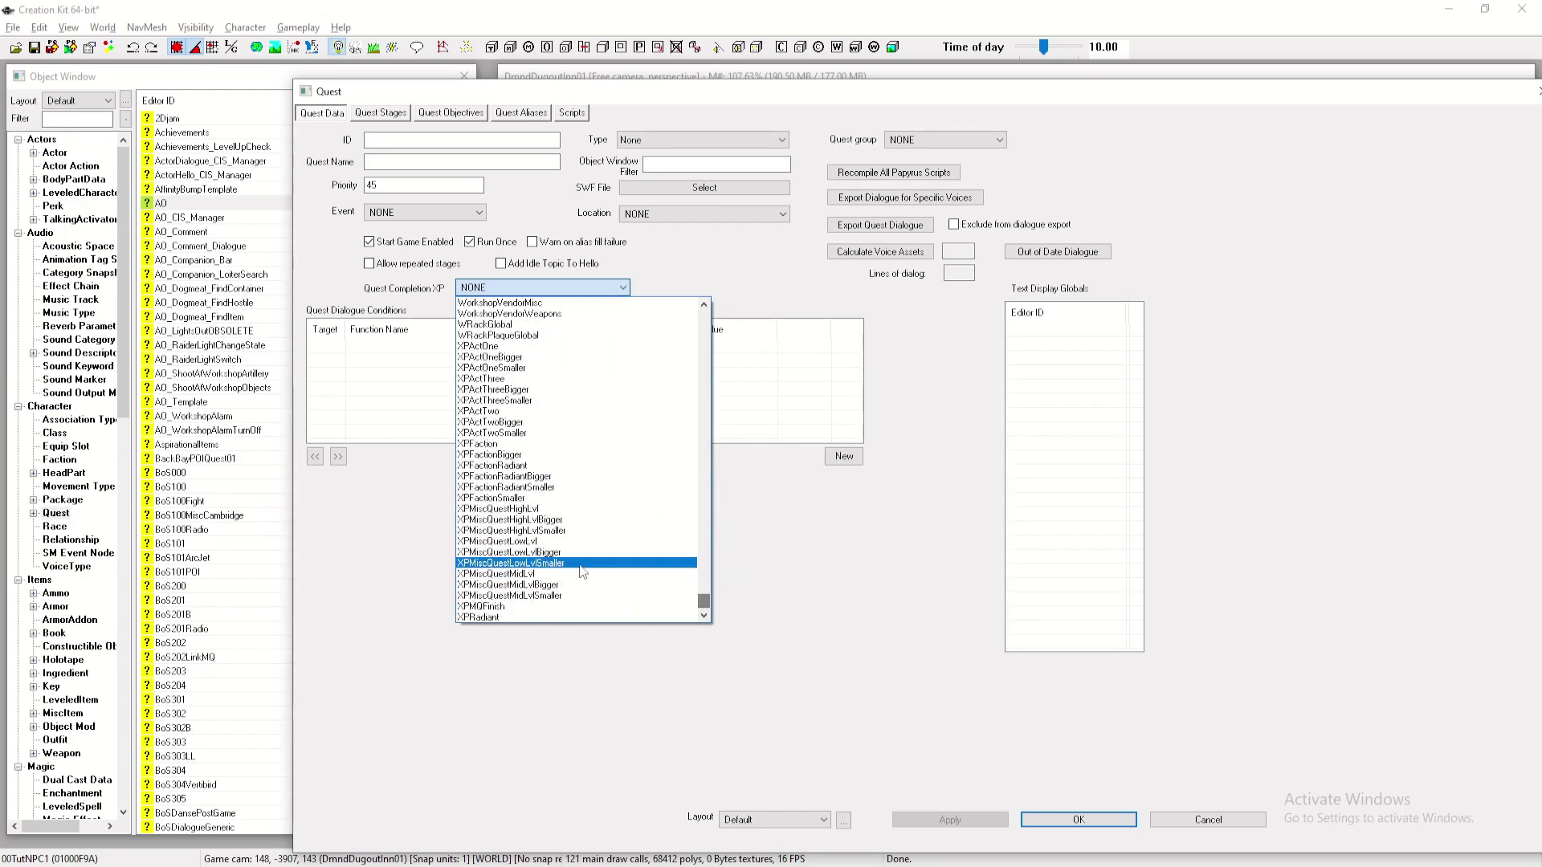
{"action": "left_click", "coordinate": [568, 542]}
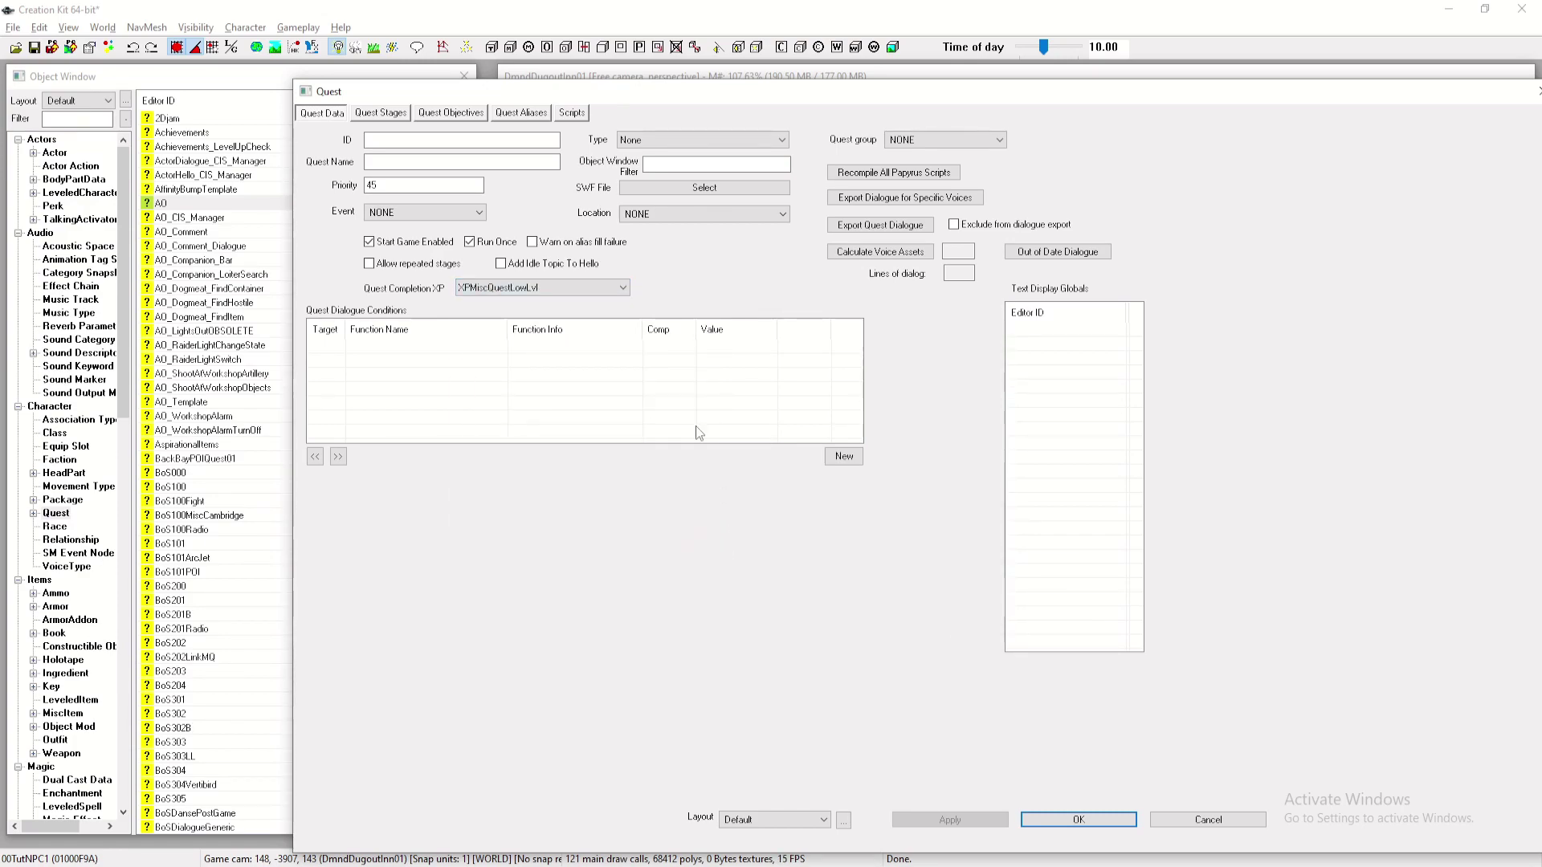
Step: Set the quest type to Side Quests, with the ID 00TutJohnQest and the quest name "John's Quest"
{"action": "left_click", "coordinate": [782, 141]}
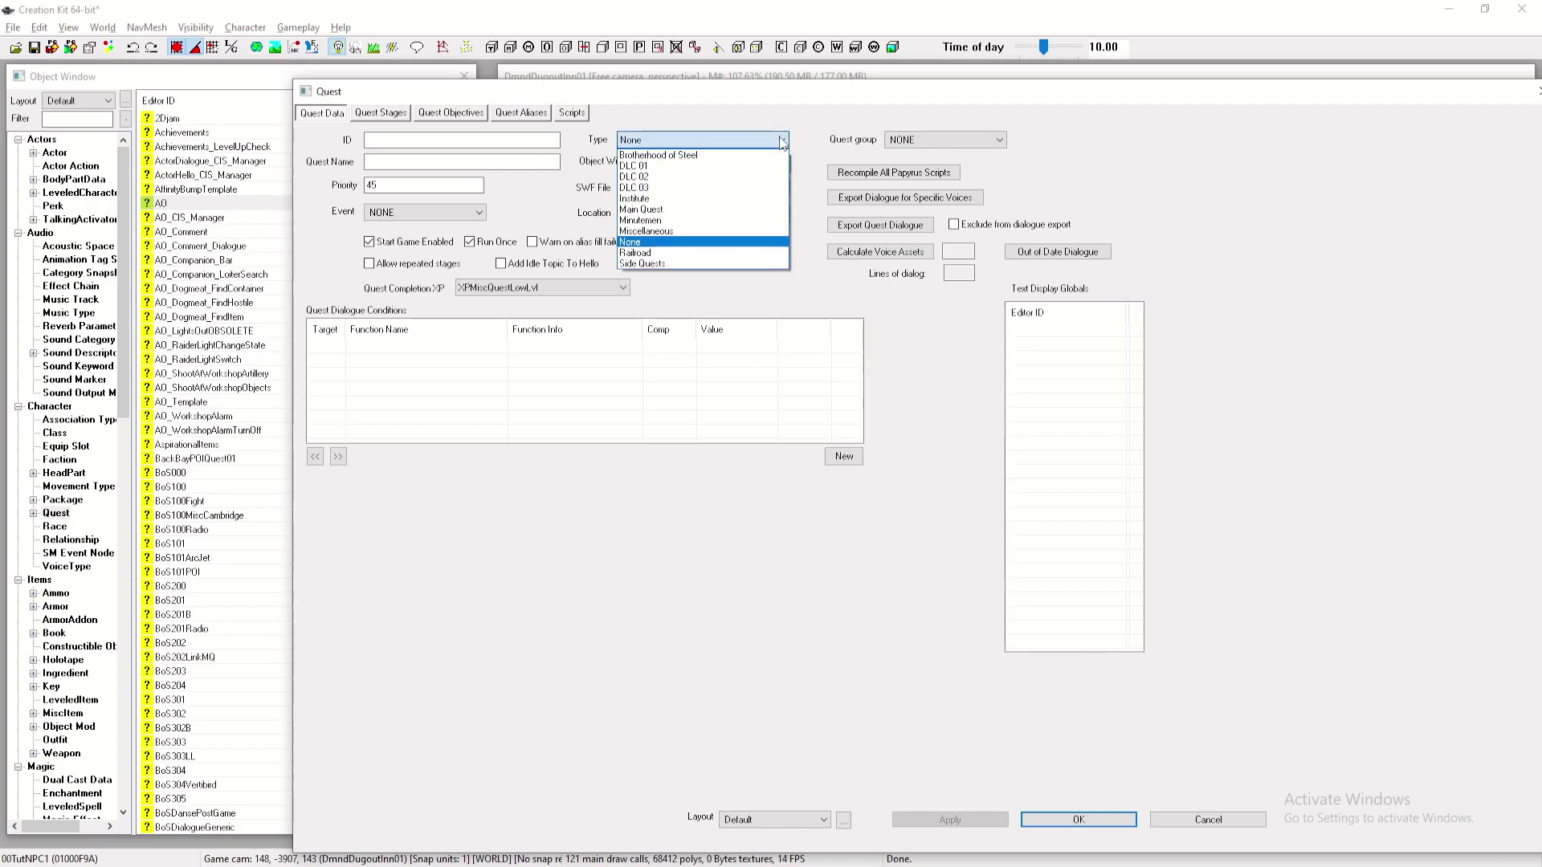
{"action": "left_click", "coordinate": [682, 264]}
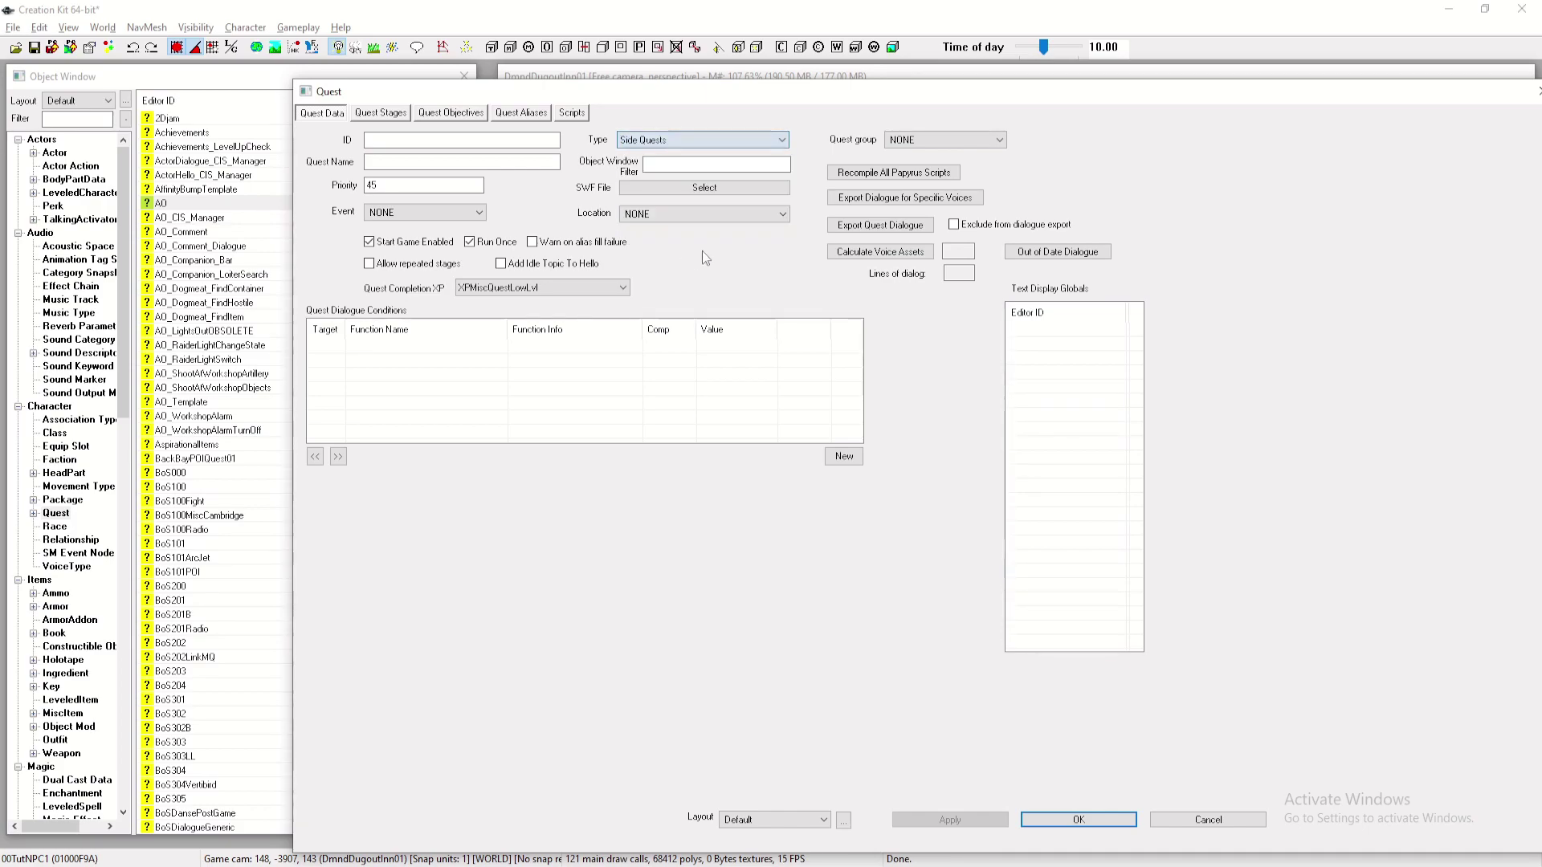
{"action": "left_click", "coordinate": [910, 141]}
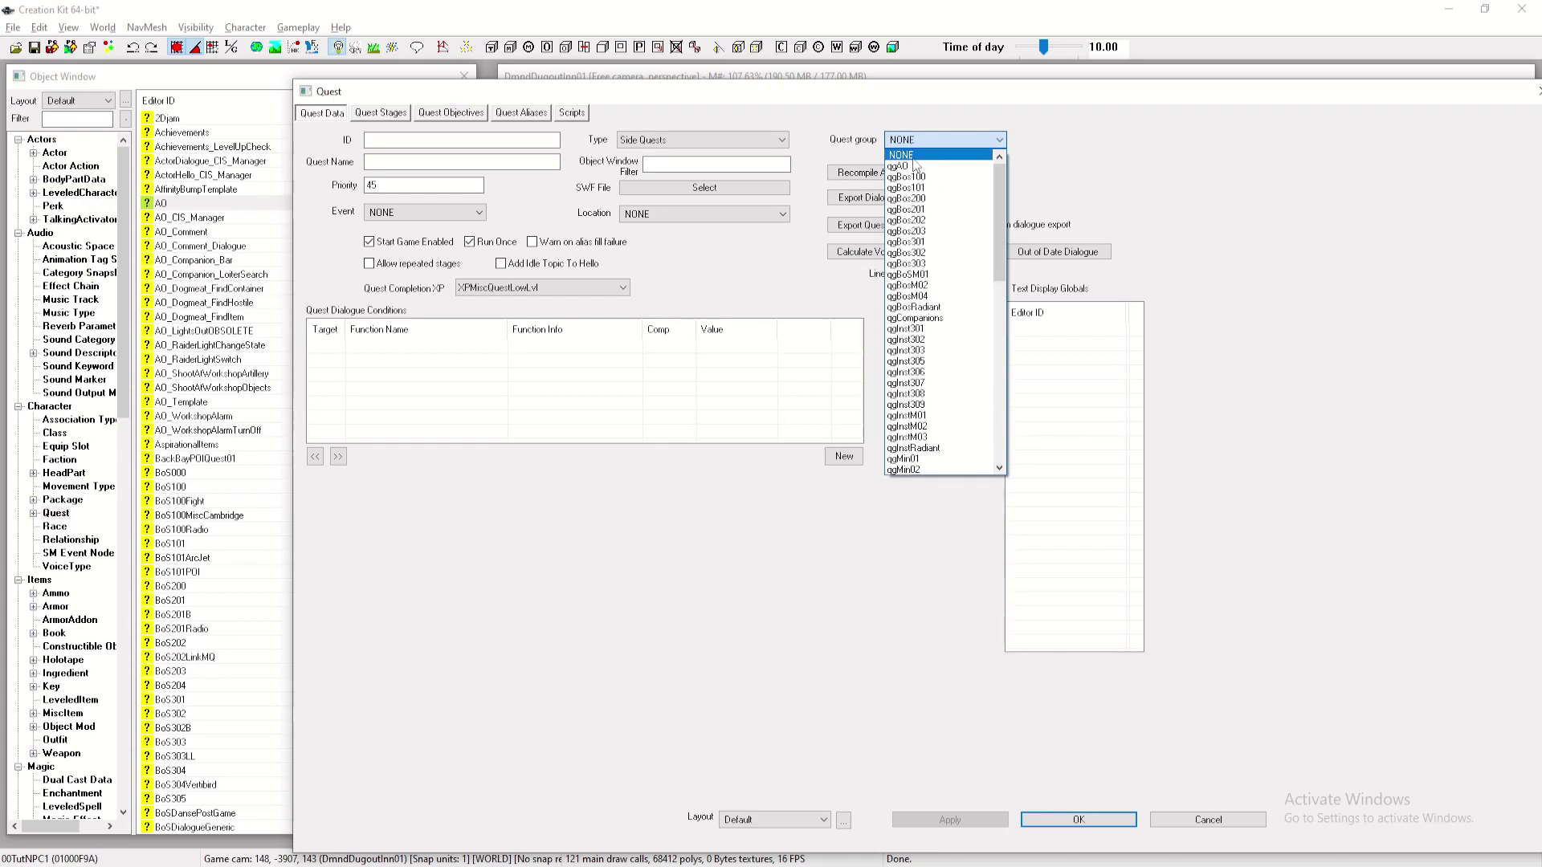
{"action": "left_click", "coordinate": [911, 145]}
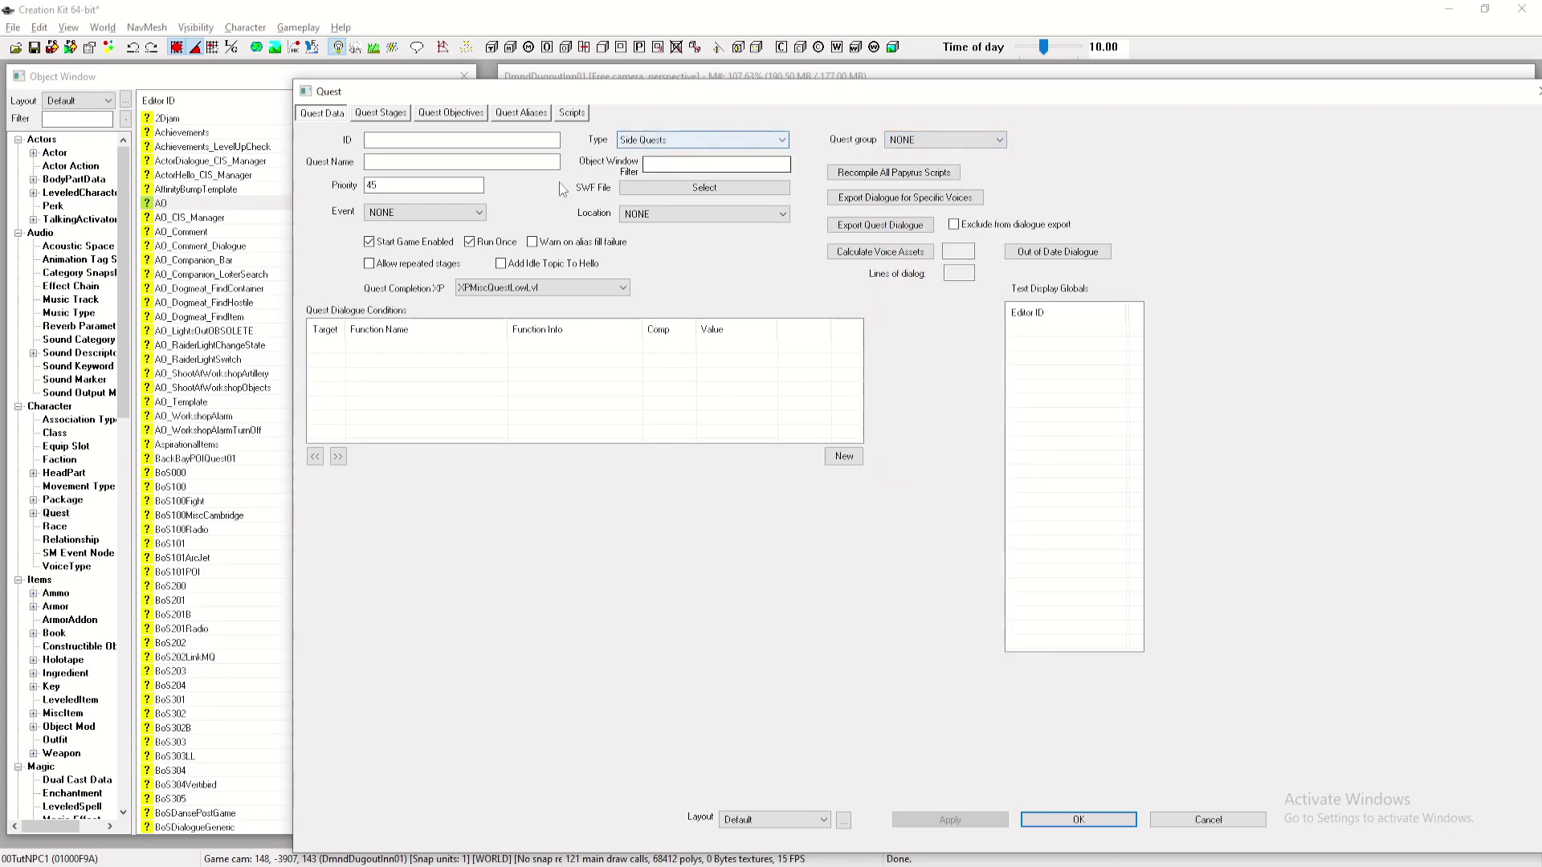
{"action": "left_click", "coordinate": [426, 141]}
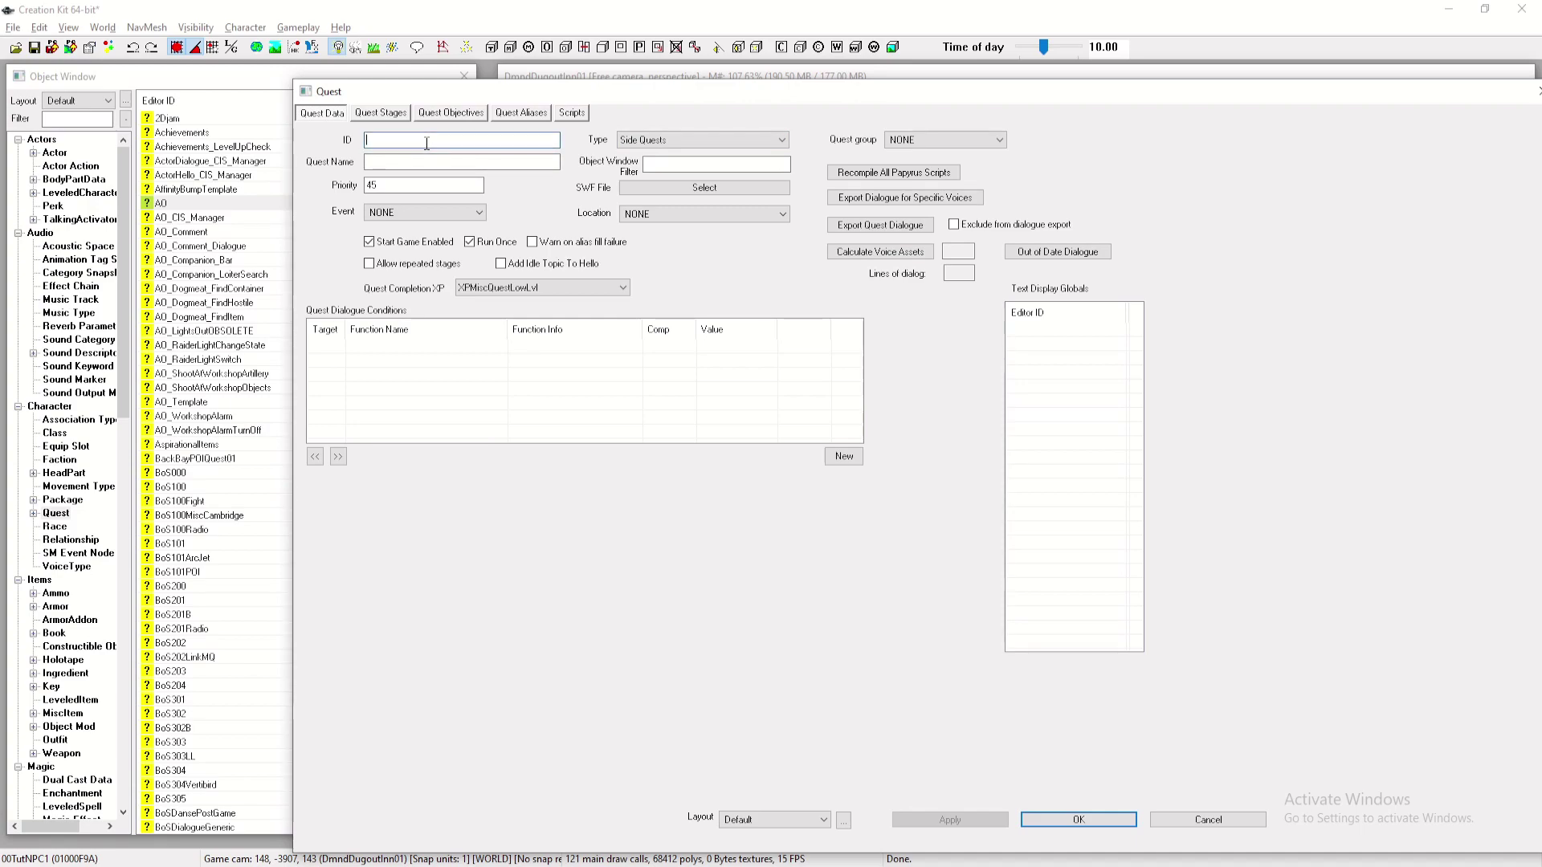
{"action": "type", "text": "00Tu"}
{"action": "type", "text": "tJohn"}
{"action": "type", "text": "Qest"}
{"action": "type", "text": "John's Quest"}
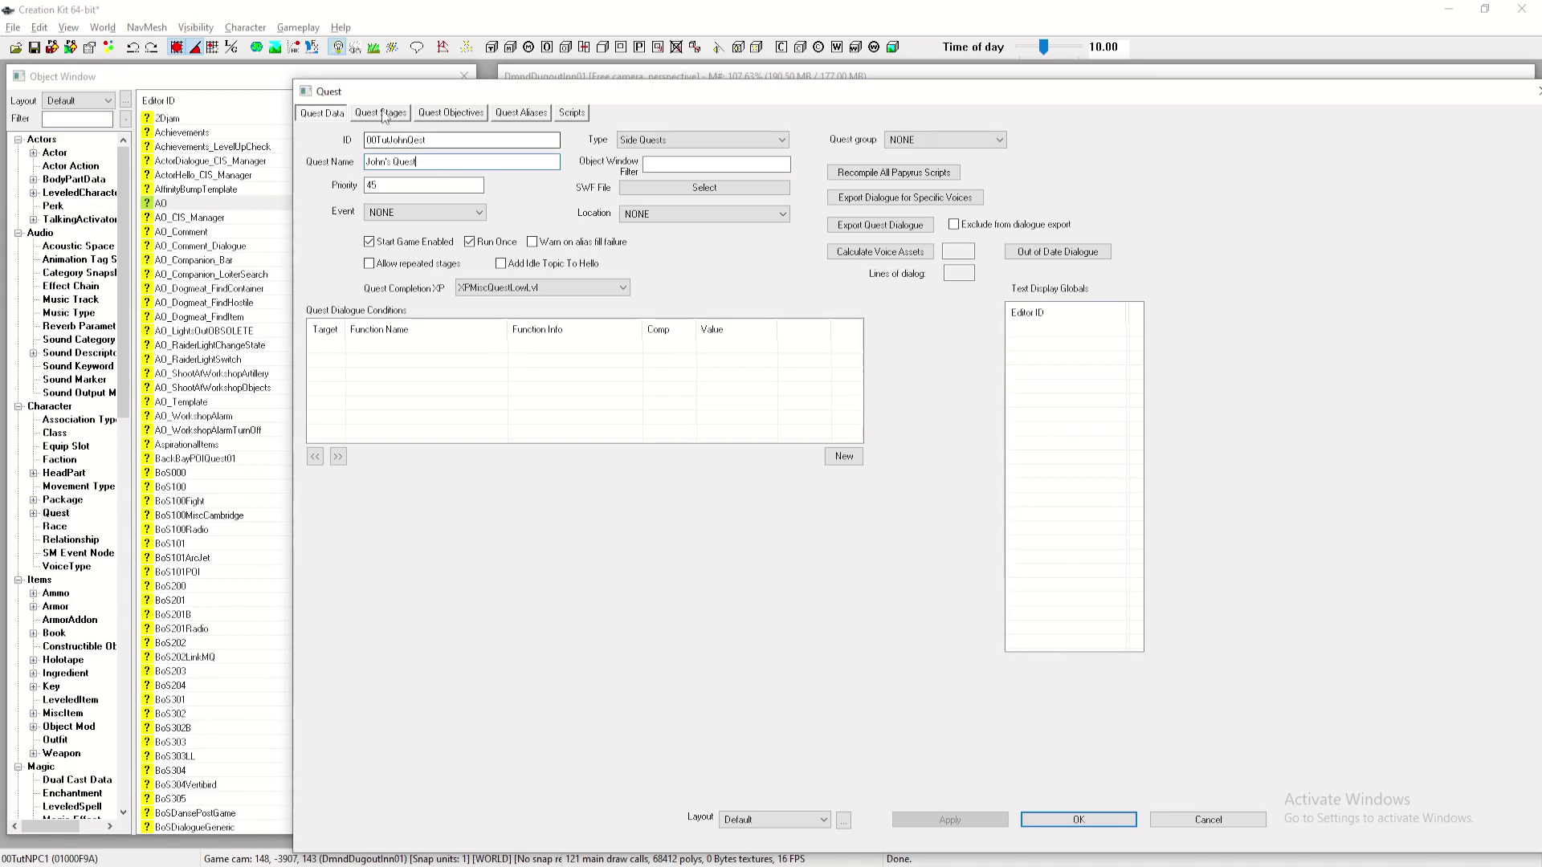
Step: Add a reference alias named with the character's first name, filled by the unique actor 00TutNPC1, and save the quest
{"action": "left_click", "coordinate": [505, 112]}
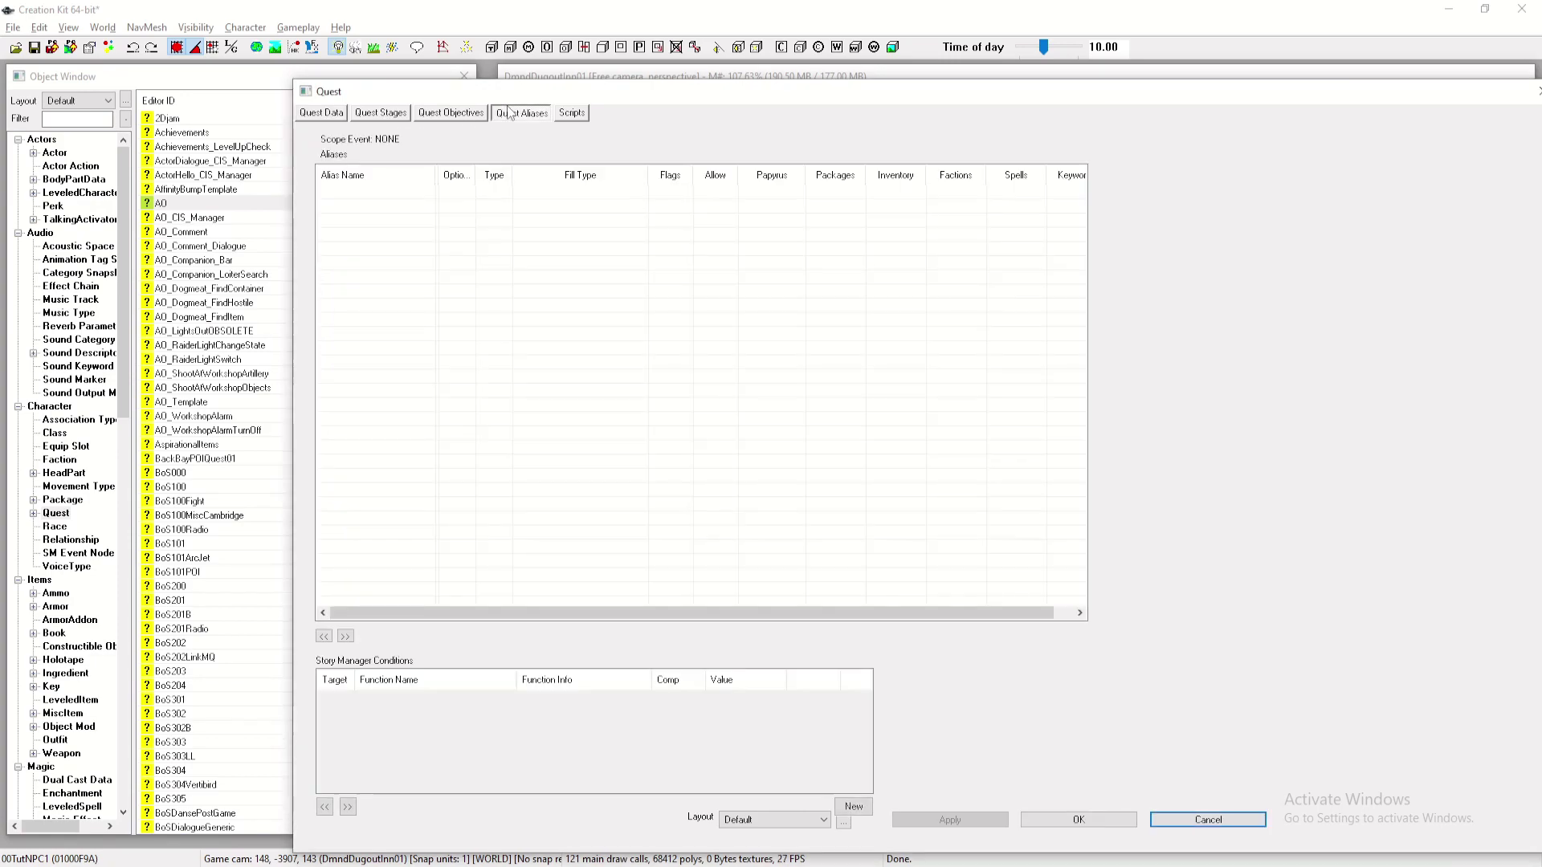
{"action": "right_click", "coordinate": [369, 257]}
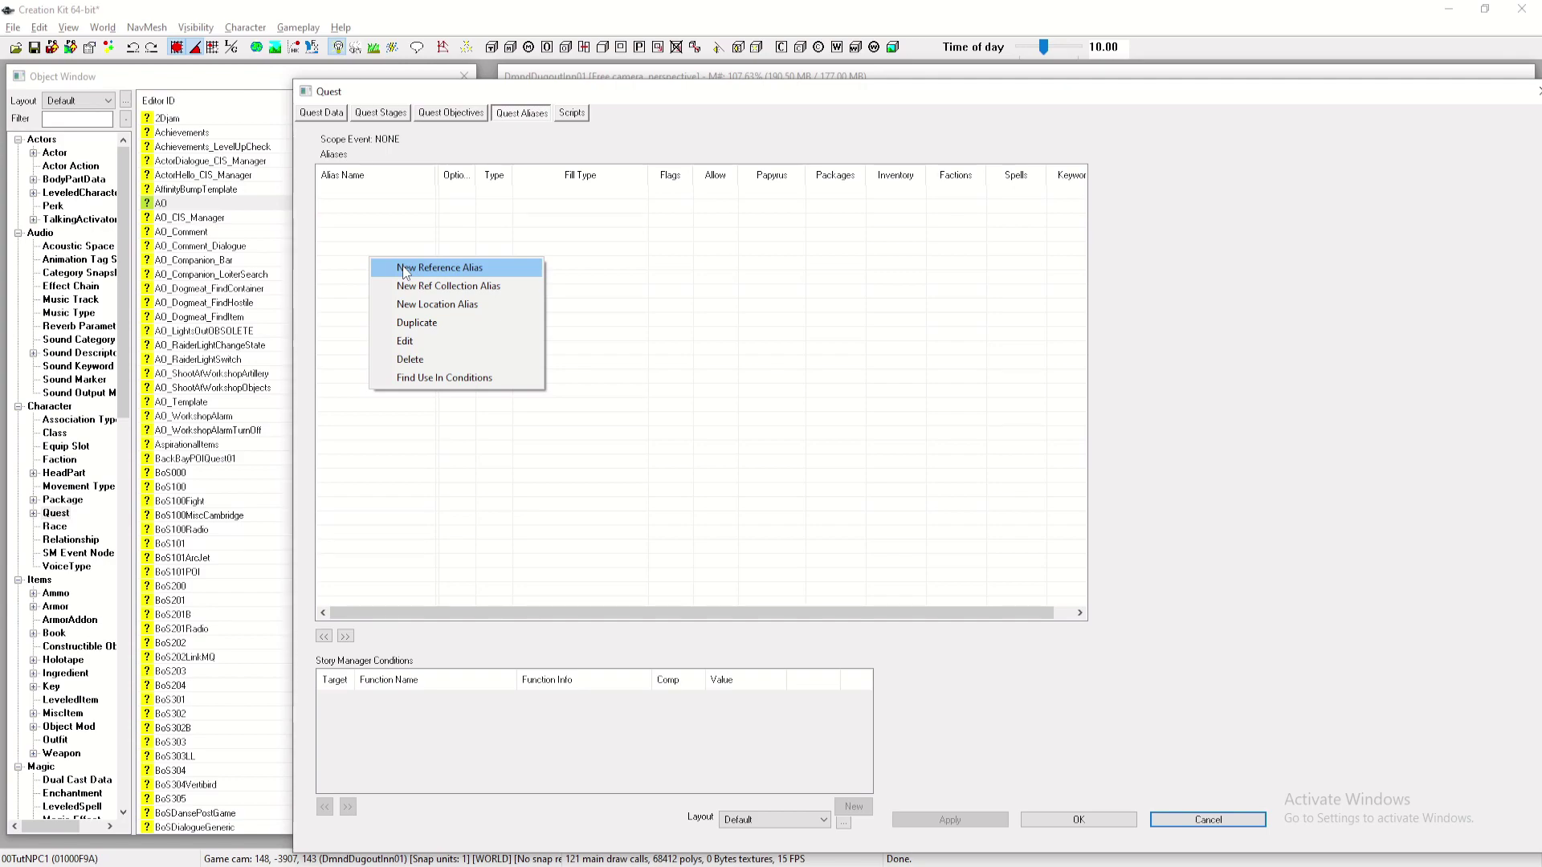
{"action": "left_click", "coordinate": [404, 269]}
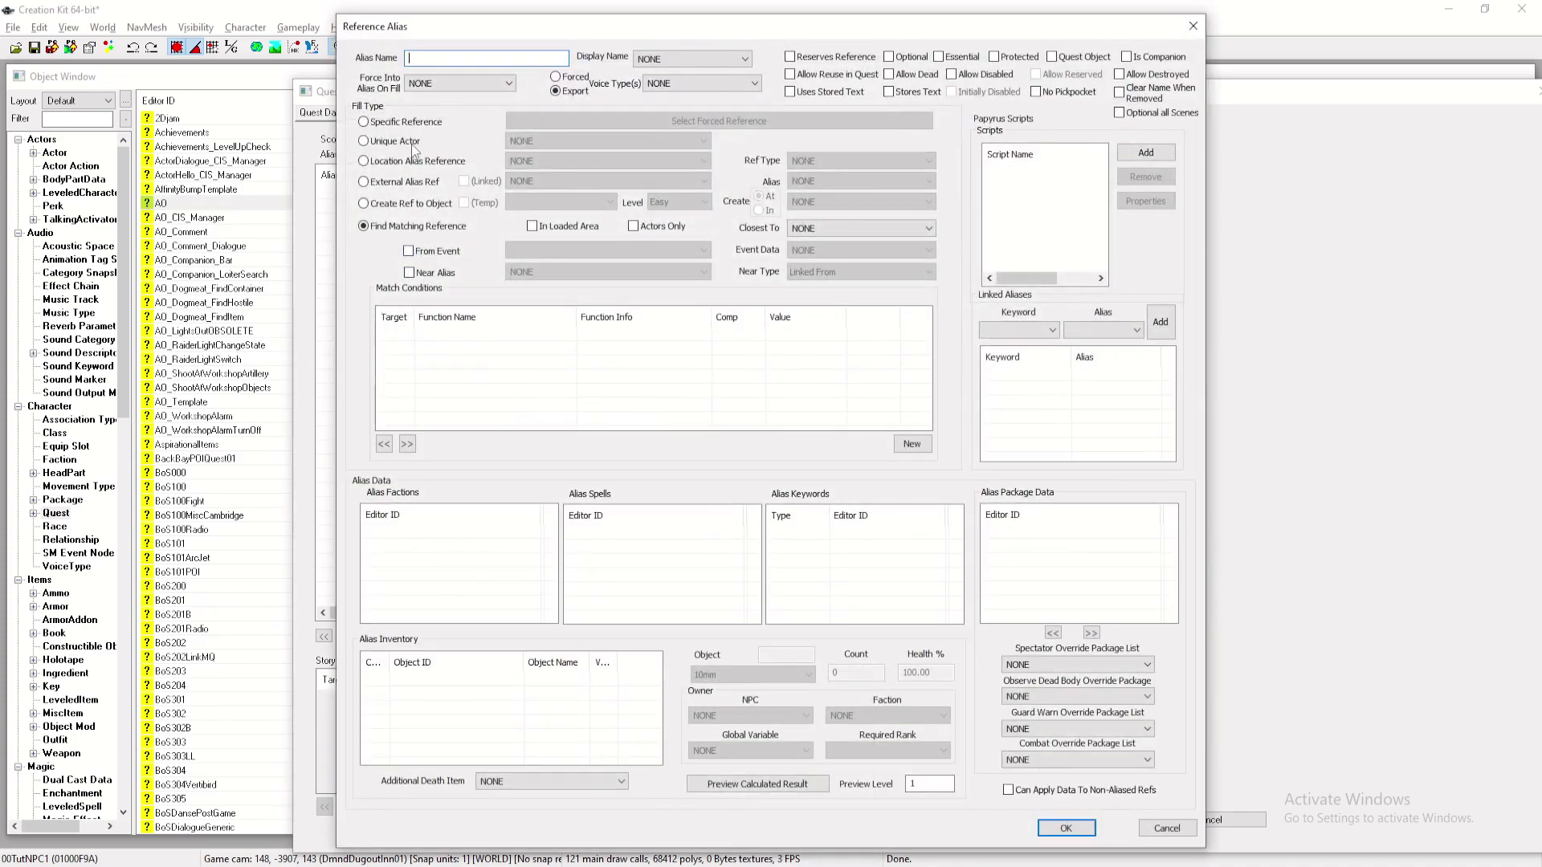
{"action": "left_click", "coordinate": [522, 143]}
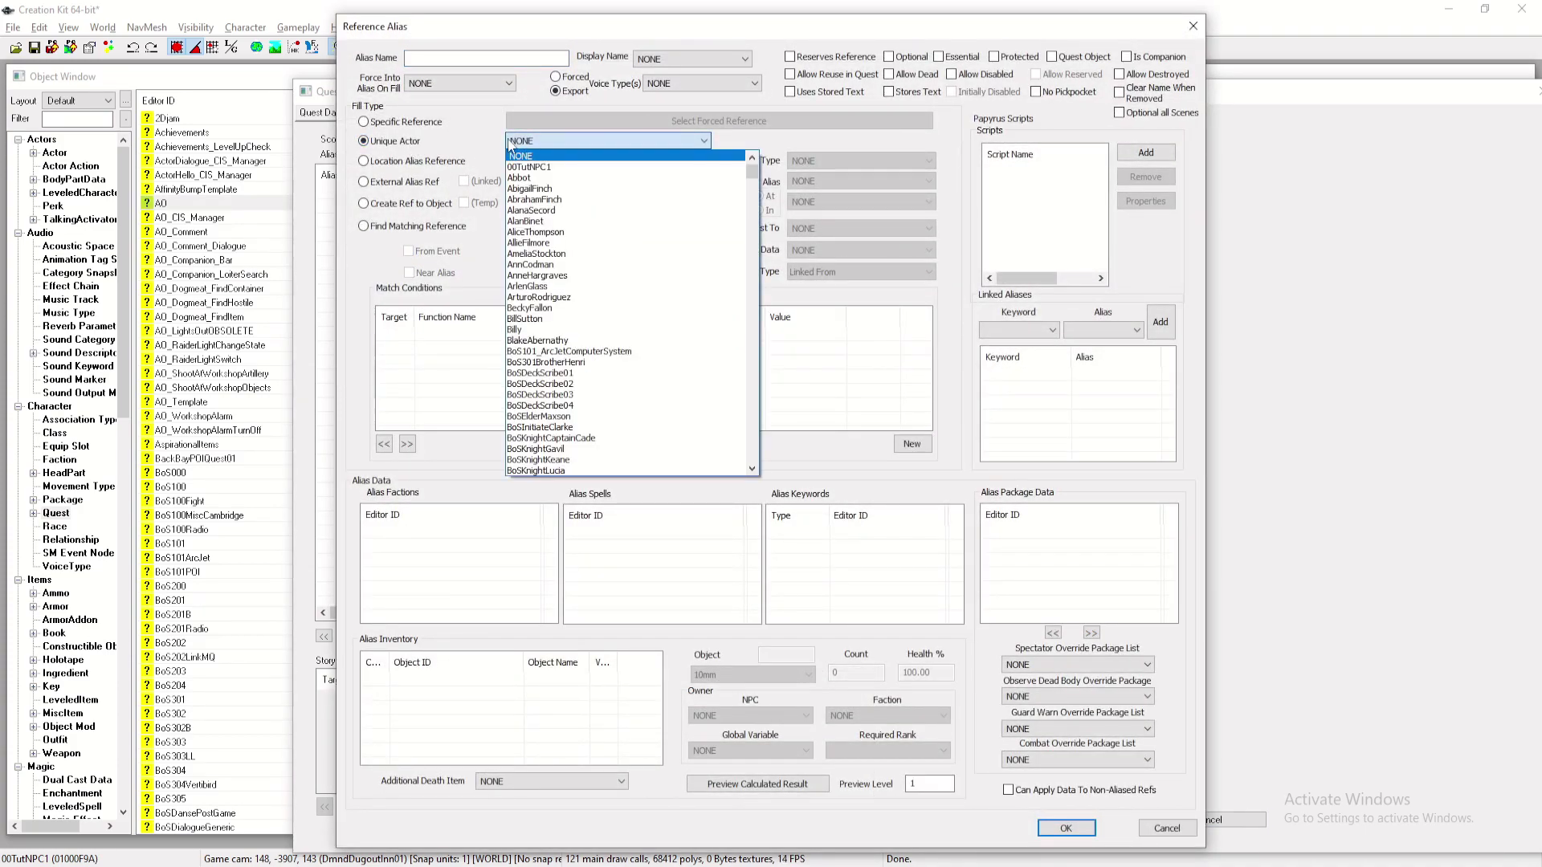
{"action": "left_click", "coordinate": [563, 168]}
{"action": "left_click", "coordinate": [491, 61]}
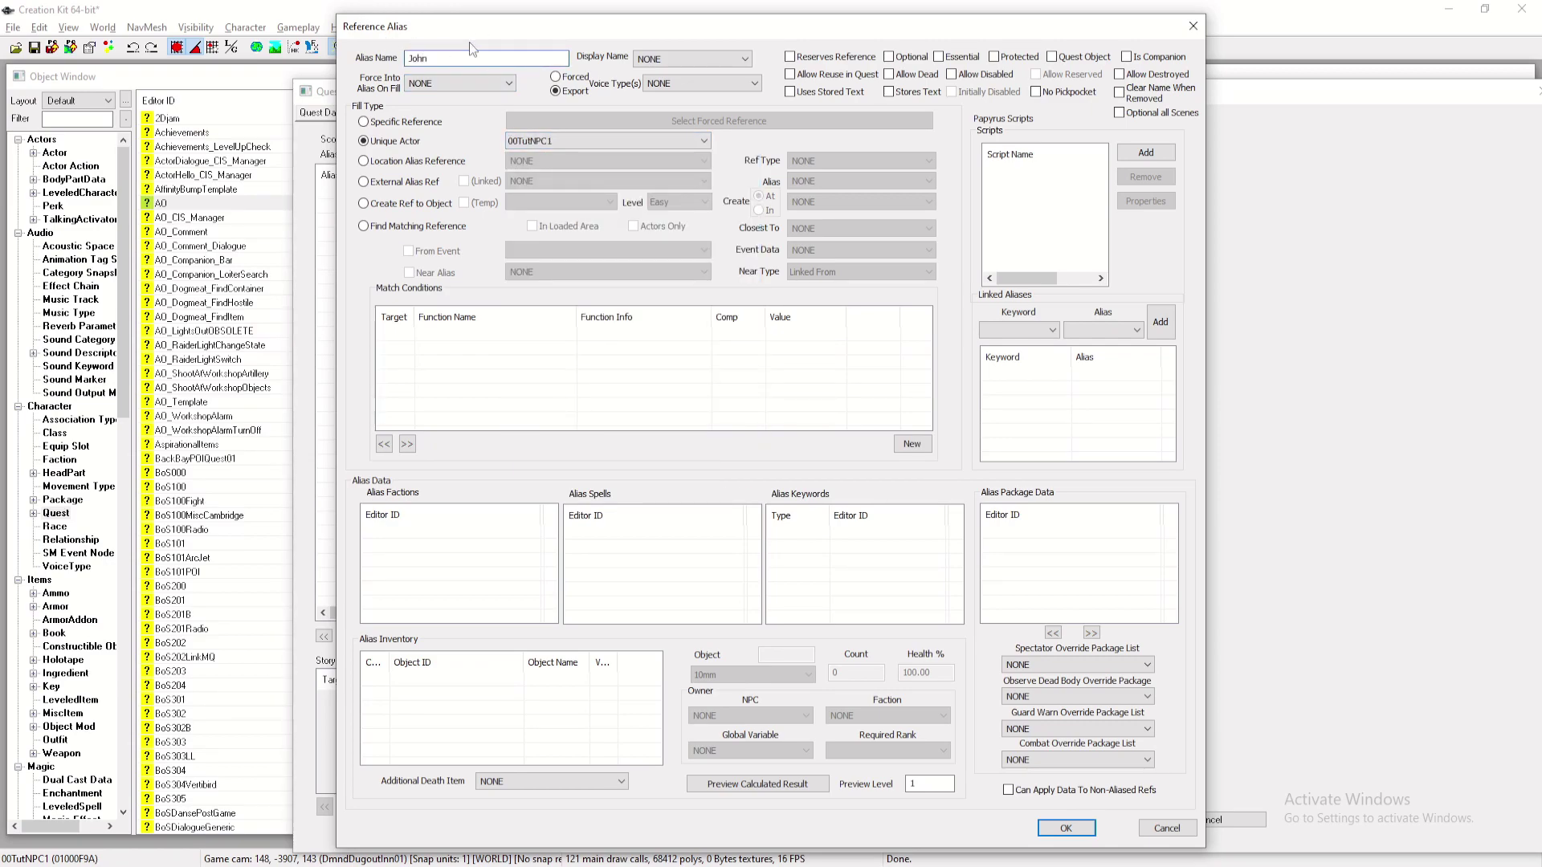
{"action": "type", "text": "John"}
{"action": "left_click", "coordinate": [1066, 828]}
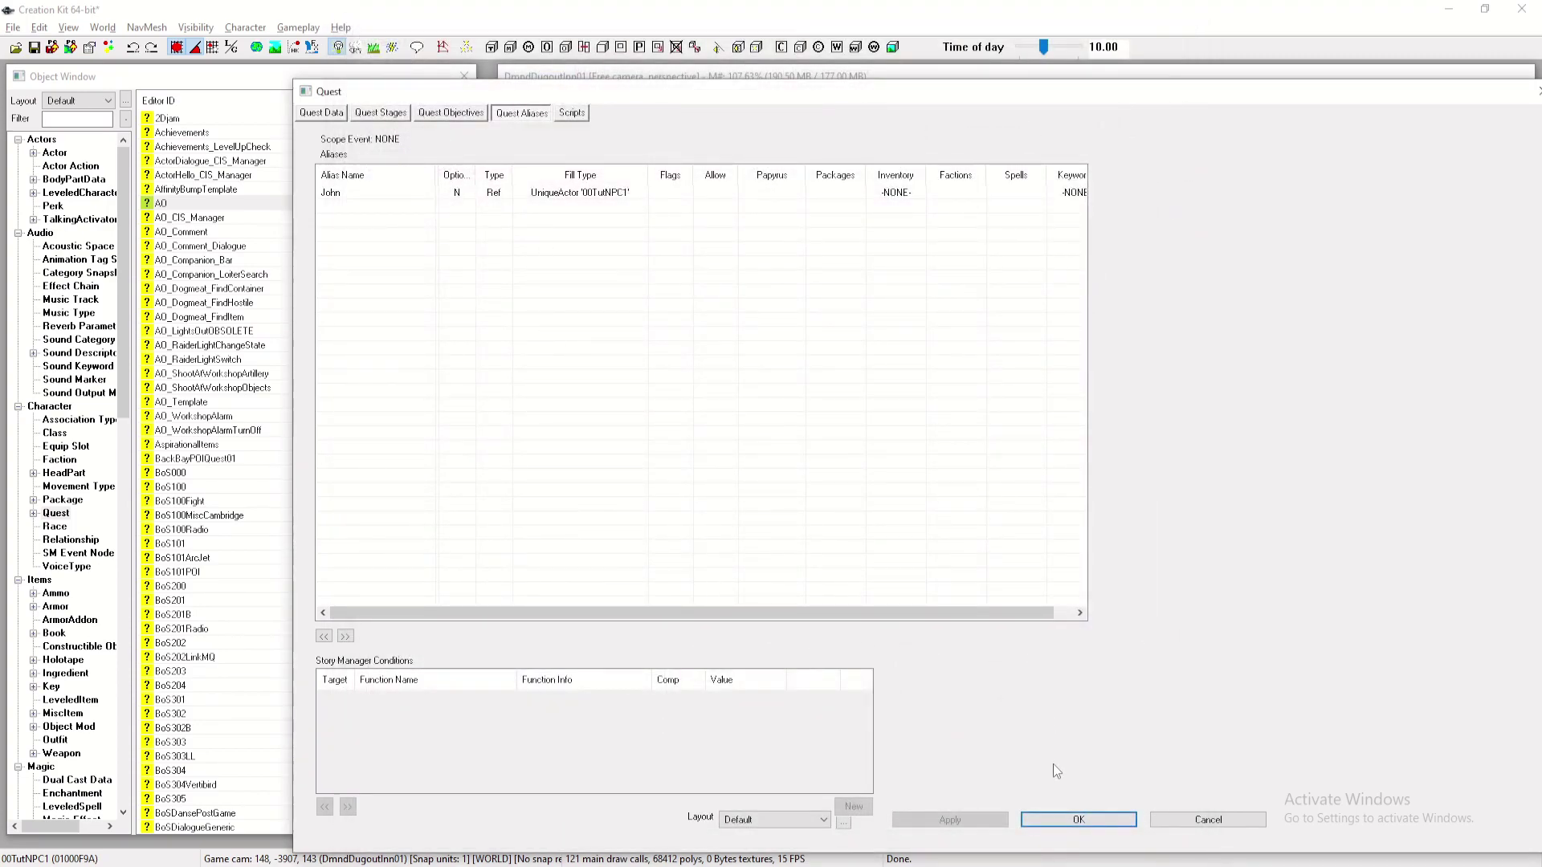
{"action": "left_click", "coordinate": [1055, 817]}
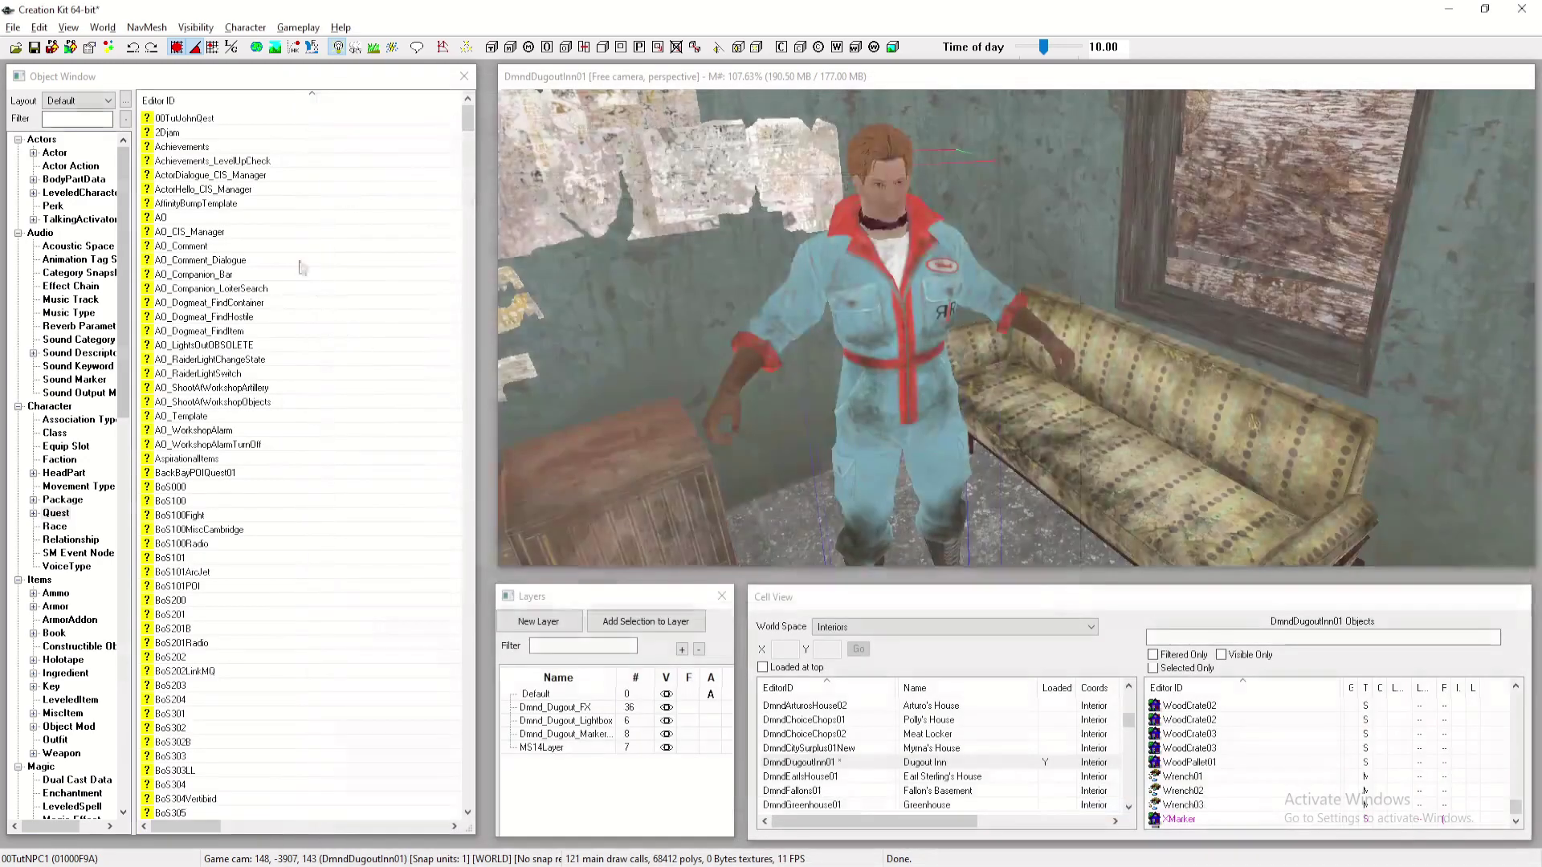
Step: Reopen the quest 00TutJohnQest and add stage 10 with a log entry whose designer note is "Player talked to john"
{"action": "double_click", "coordinate": [184, 119]}
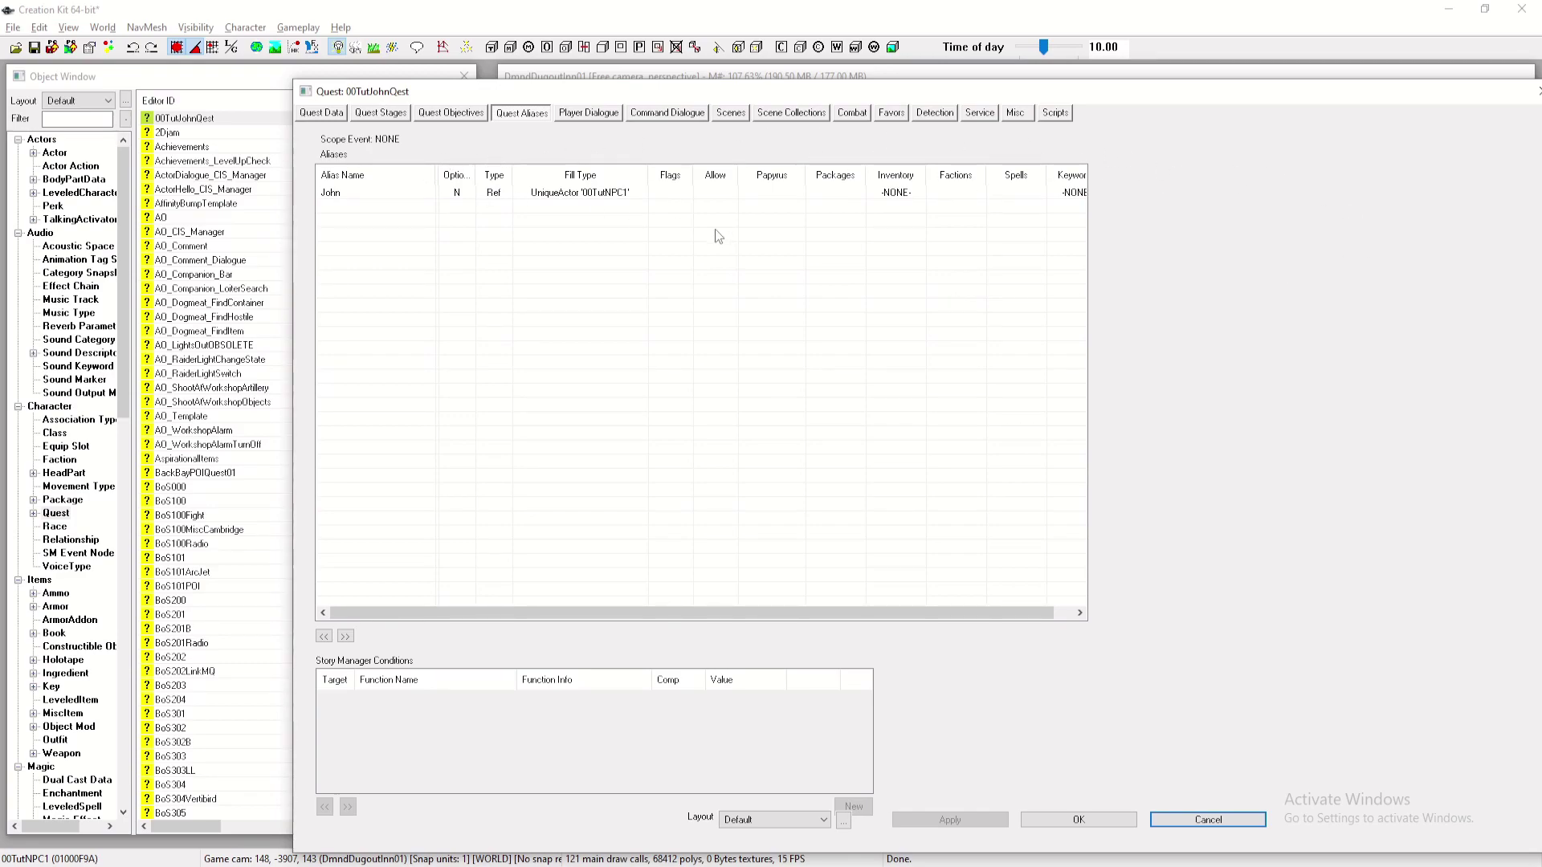
{"action": "left_click", "coordinate": [382, 113]}
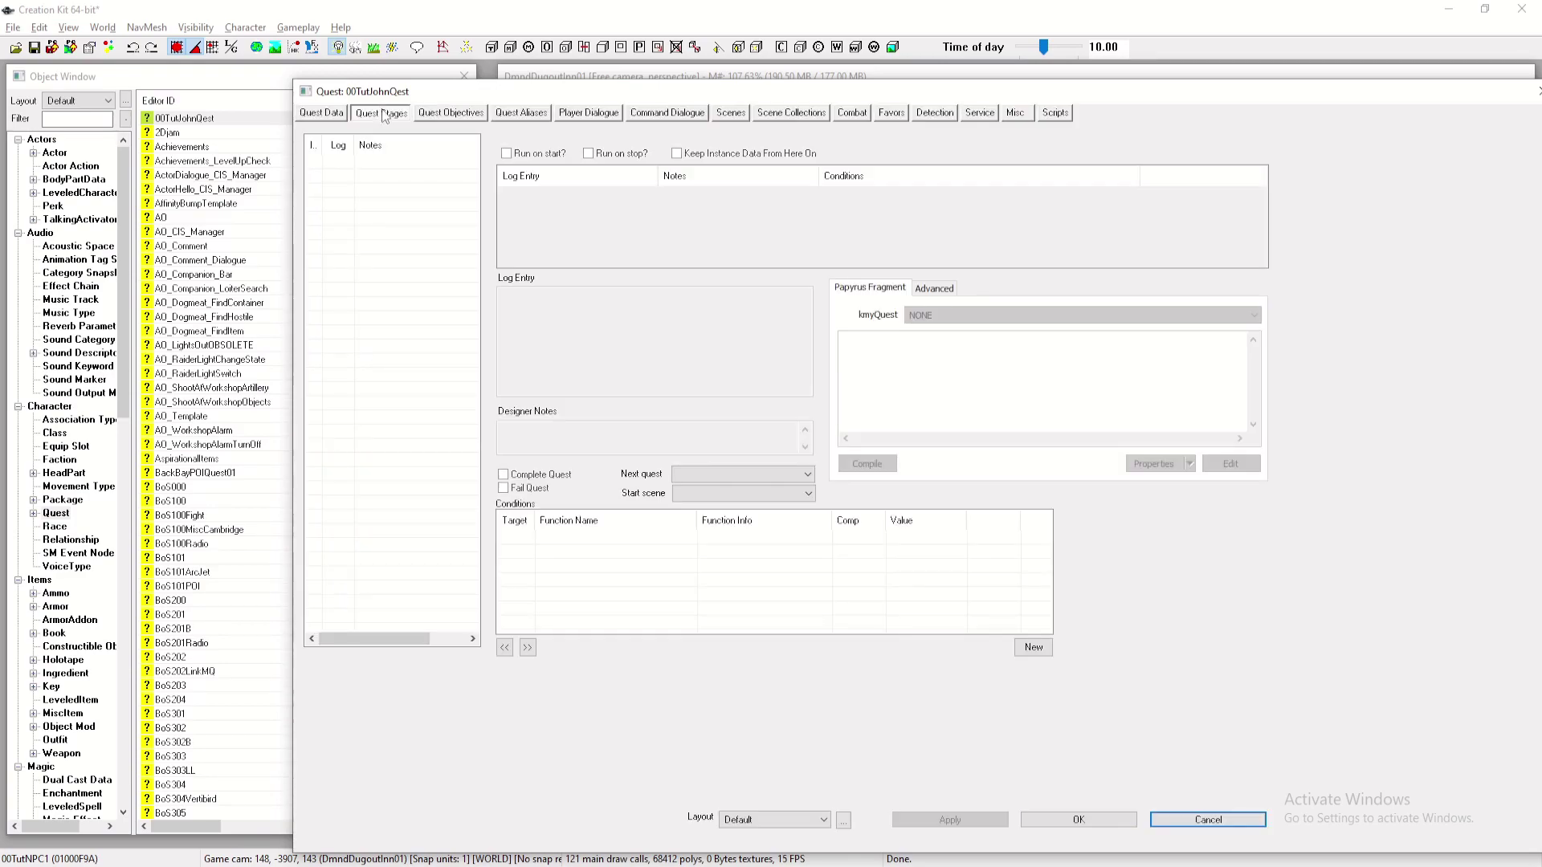
{"action": "right_click", "coordinate": [334, 172]}
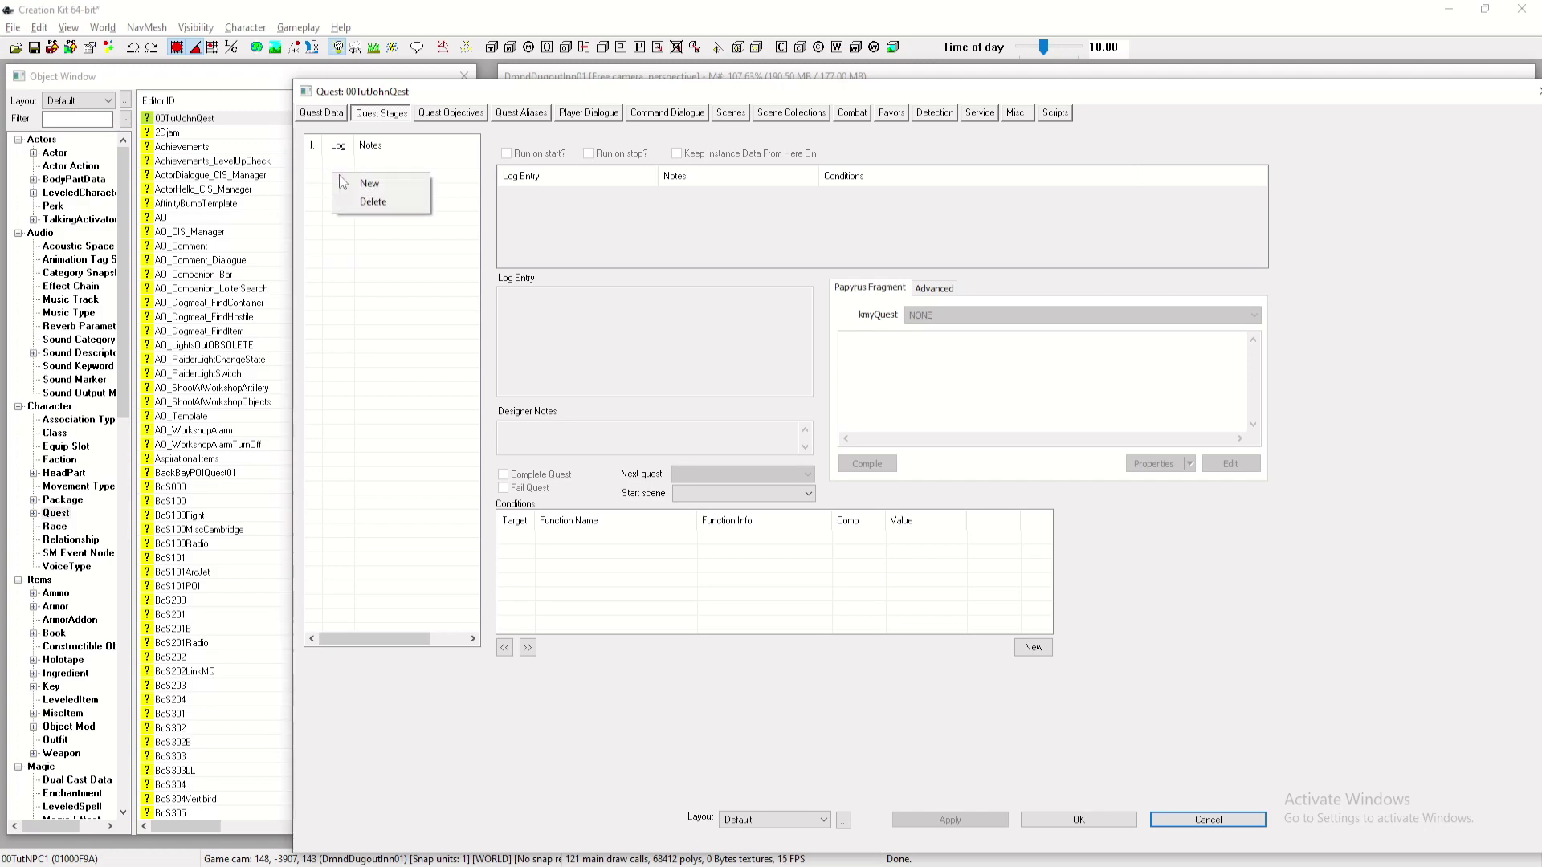
{"action": "left_click", "coordinate": [352, 180]}
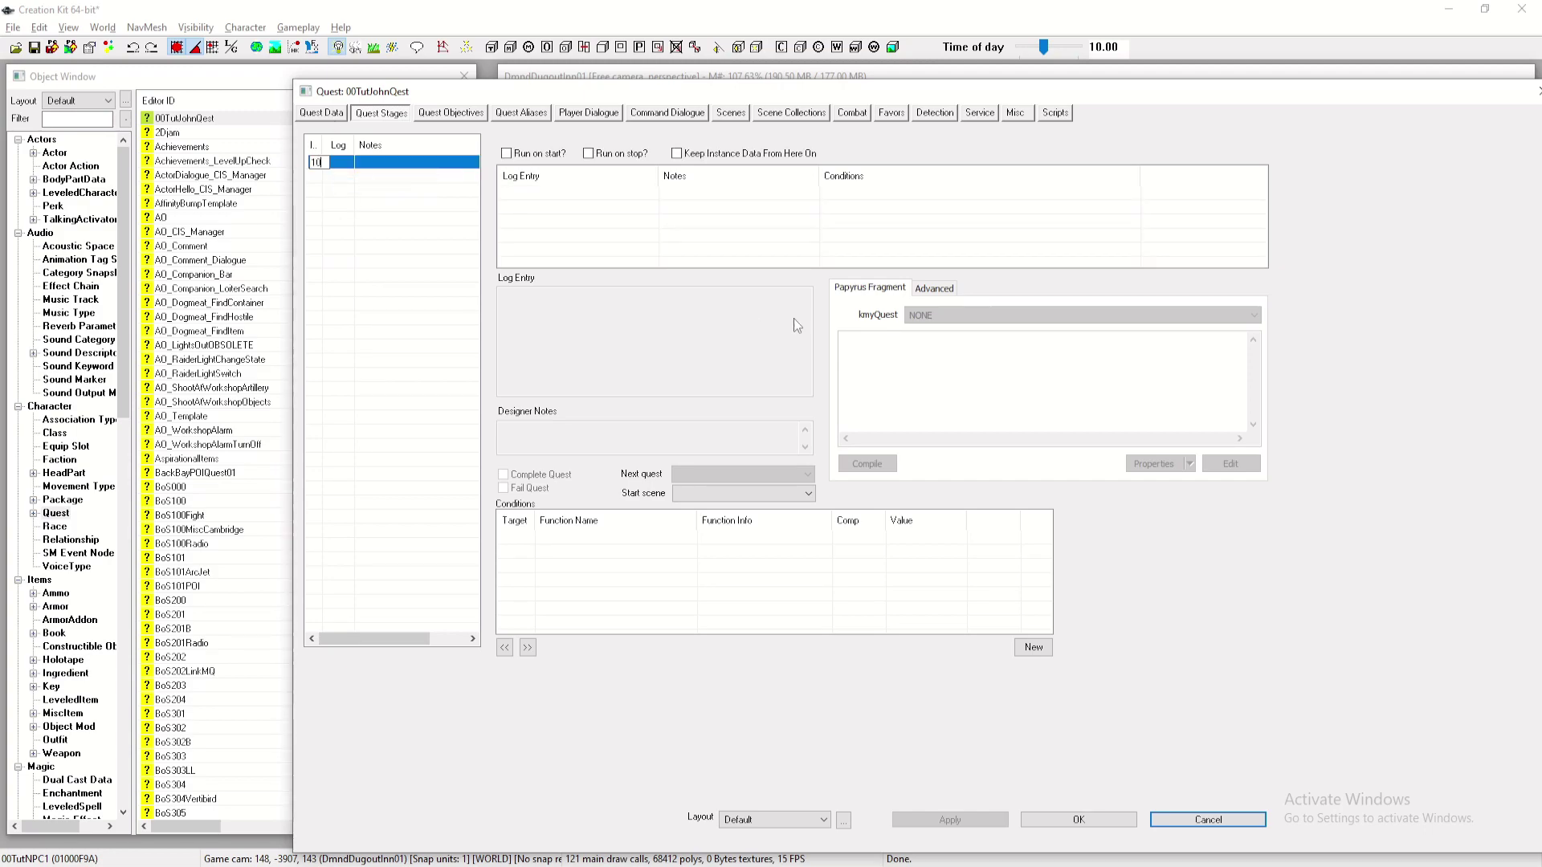
{"action": "right_click", "coordinate": [534, 203]}
{"action": "left_click", "coordinate": [592, 211]}
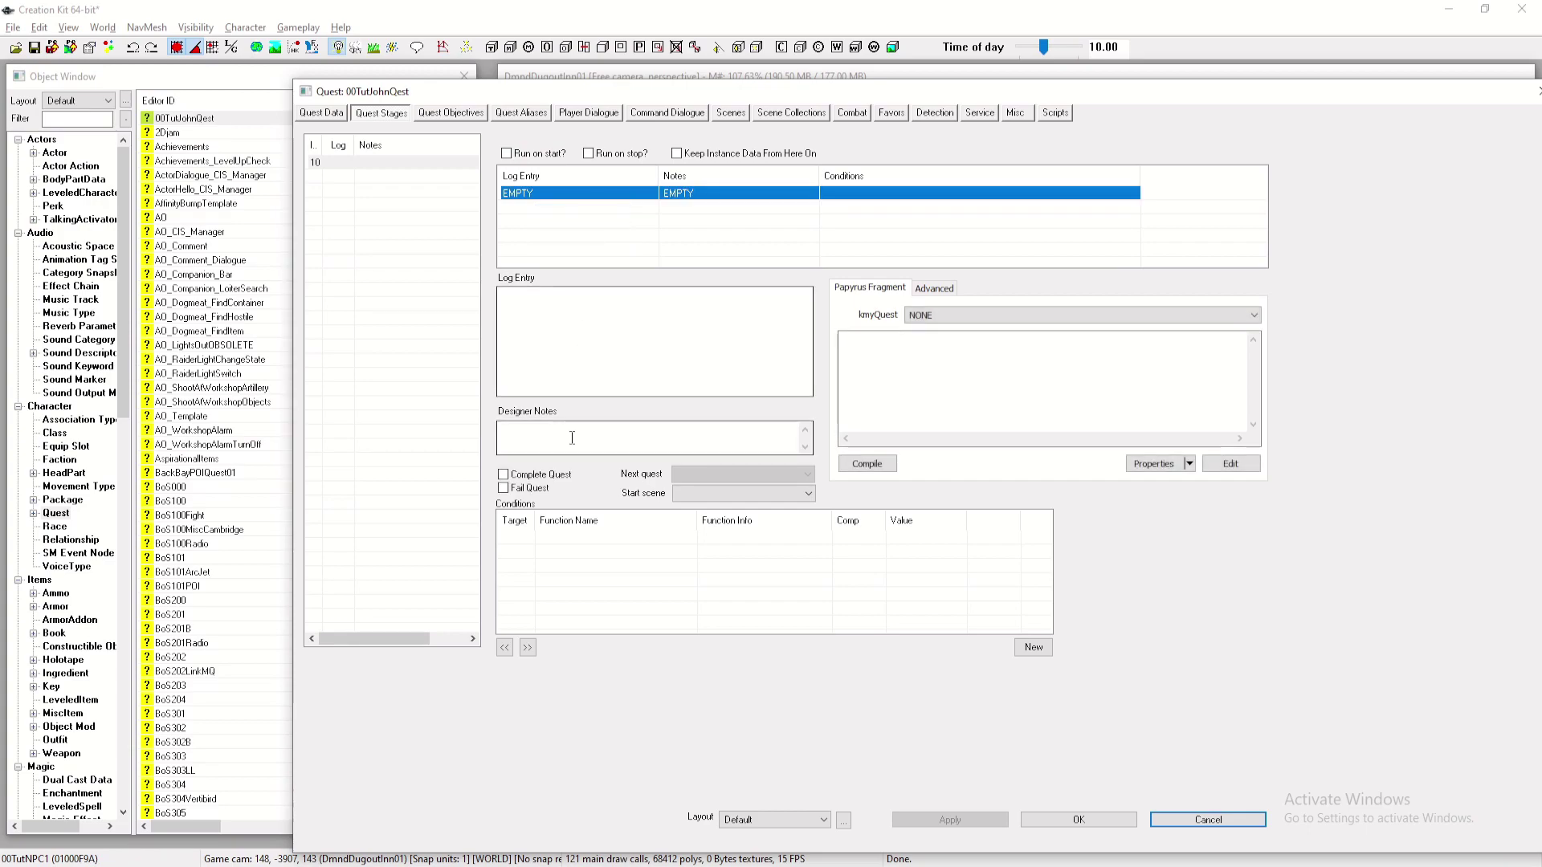
{"action": "left_click", "coordinate": [571, 438]}
{"action": "type", "text": "P"}
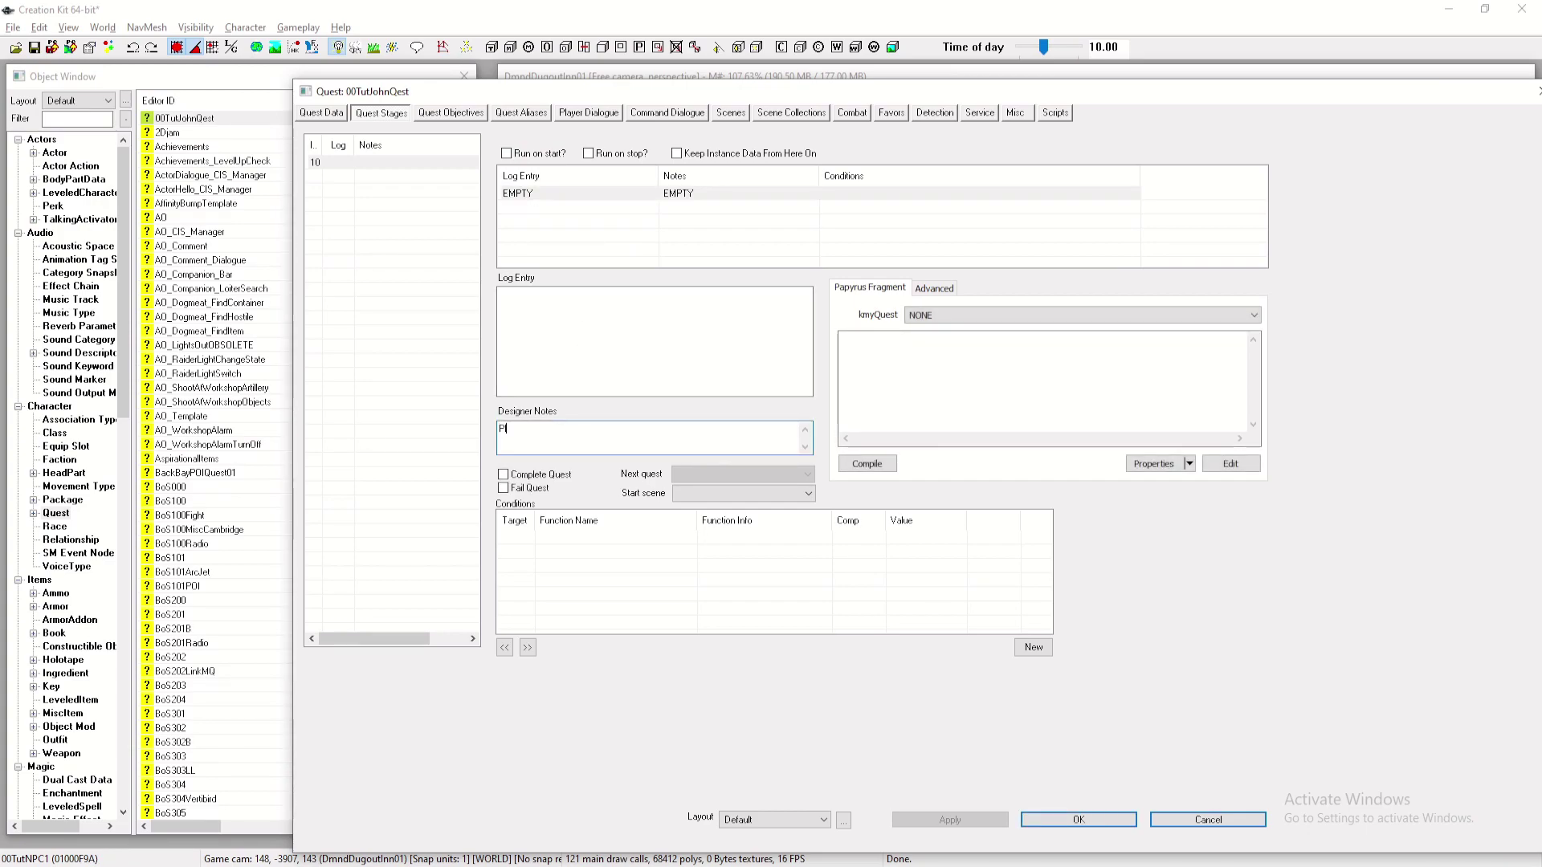
{"action": "type", "text": "layer talked to john"}
Step: Add quest stage 20 with a log entry whose designer note is "Player sent to get John's wrench"
{"action": "right_click", "coordinate": [433, 189]}
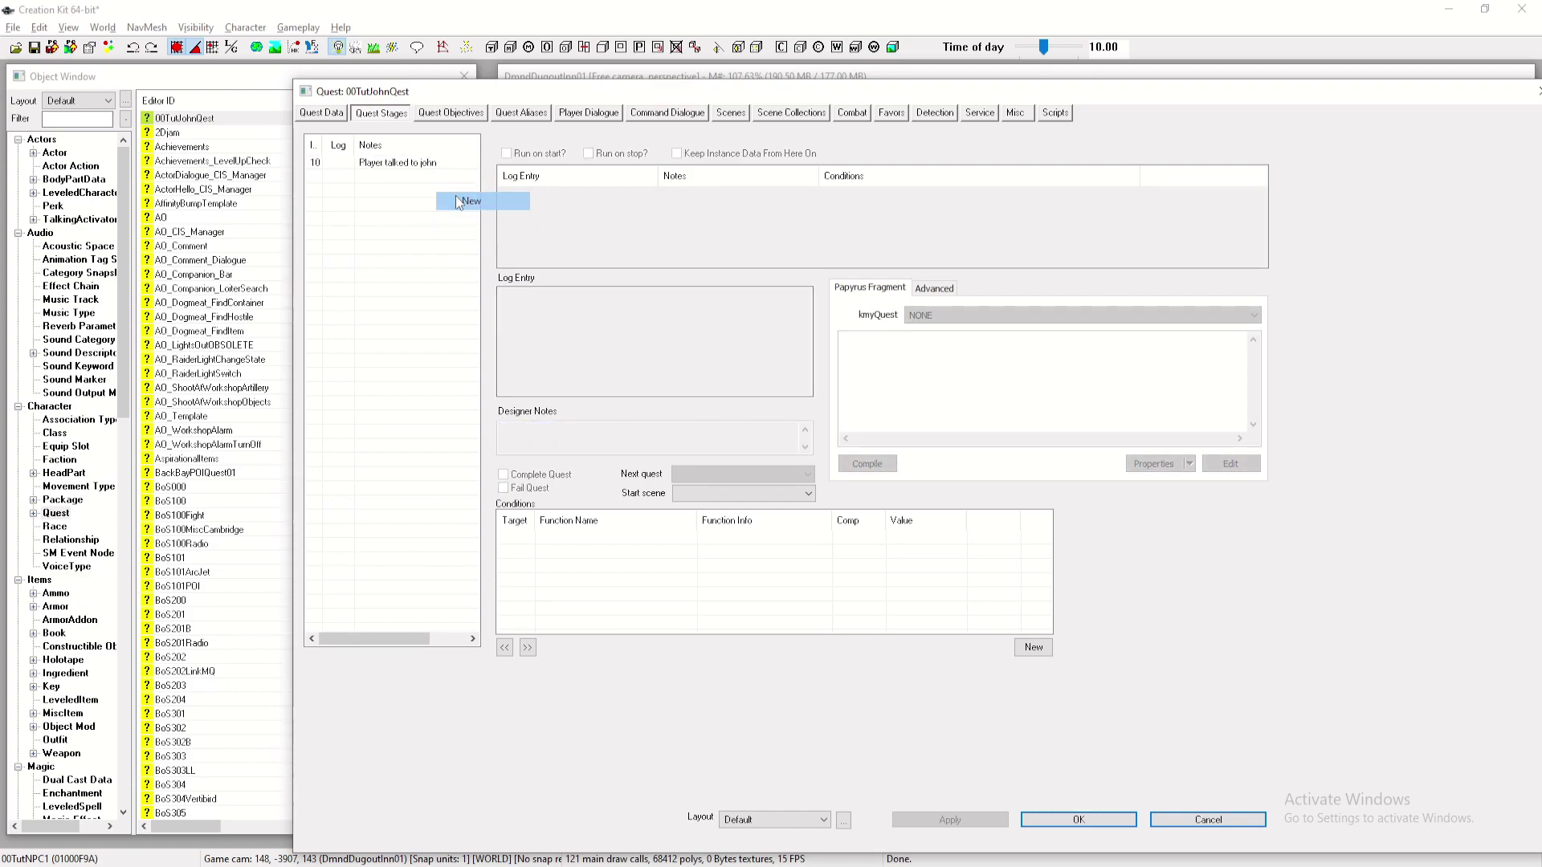
{"action": "left_click", "coordinate": [455, 196]}
{"action": "type", "text": "2"}
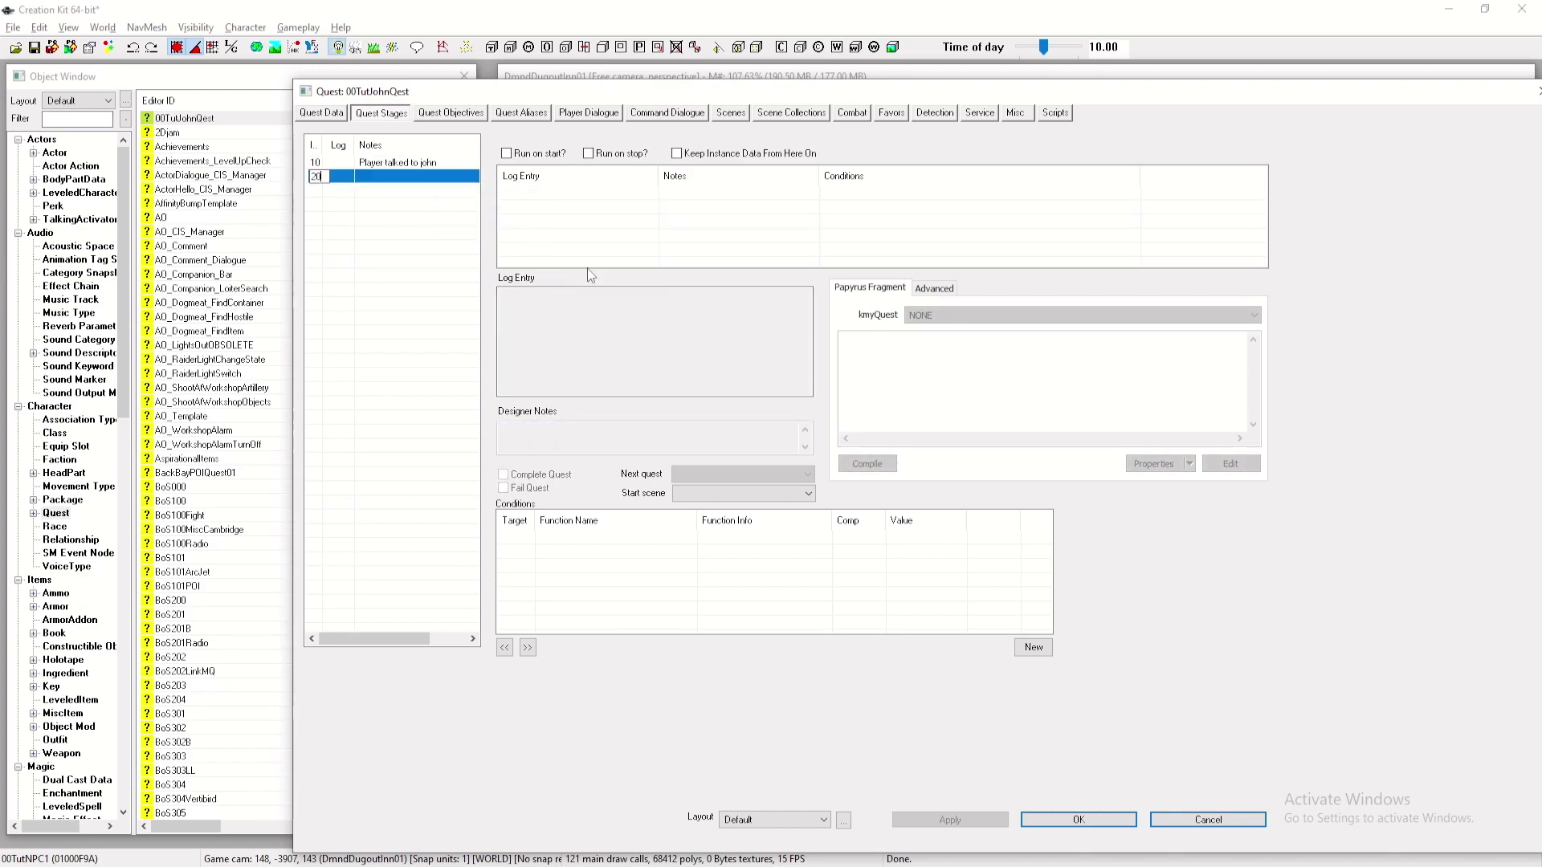
{"action": "type", "text": "0"}
{"action": "right_click", "coordinate": [593, 231]}
{"action": "left_click", "coordinate": [627, 238]}
{"action": "left_click", "coordinate": [611, 433]}
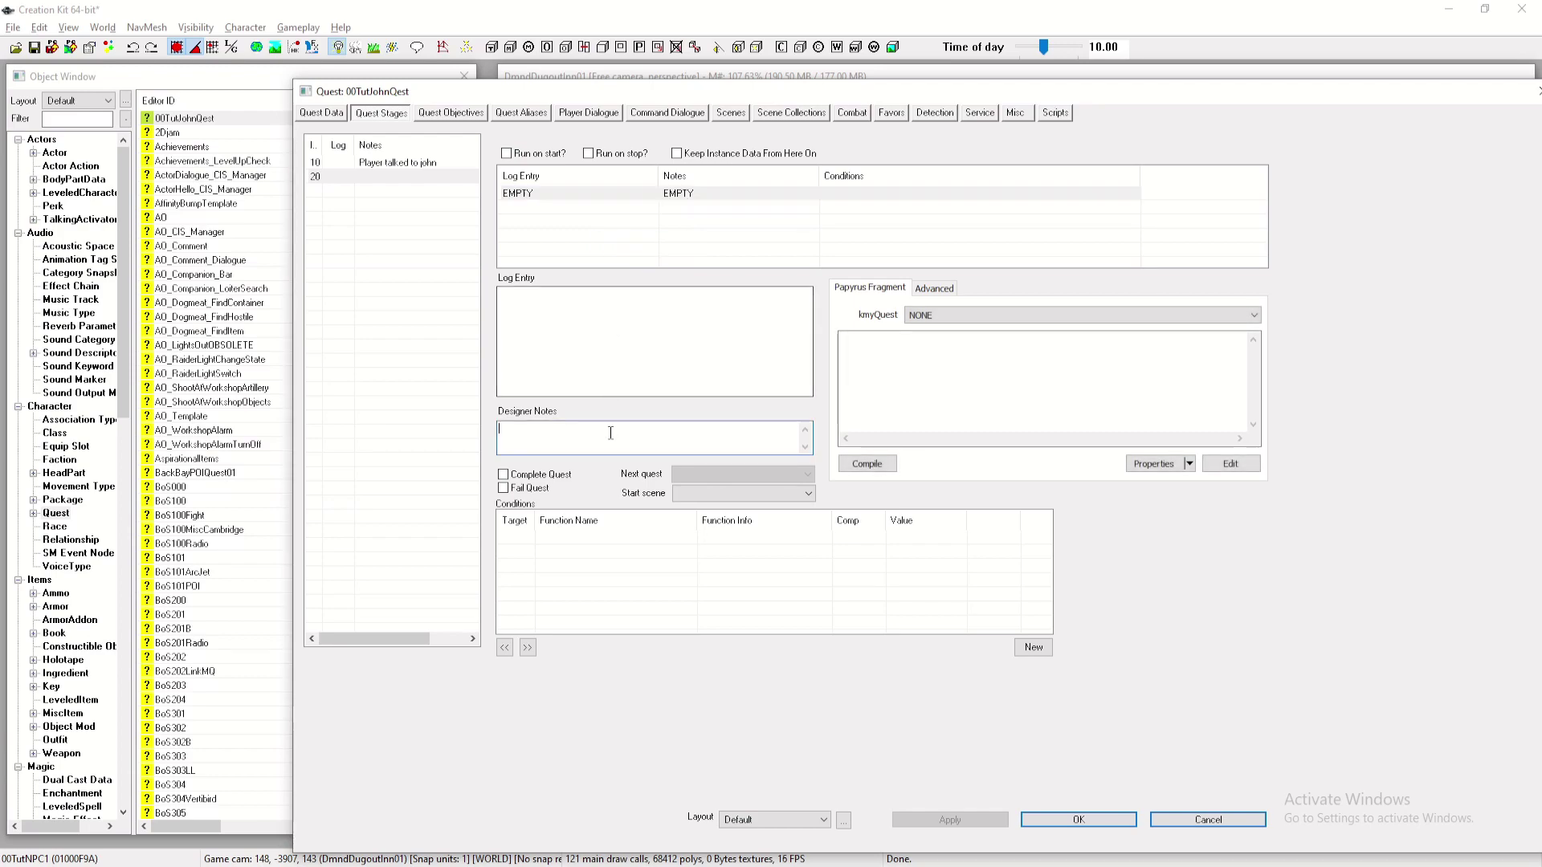
{"action": "type", "text": "Player"}
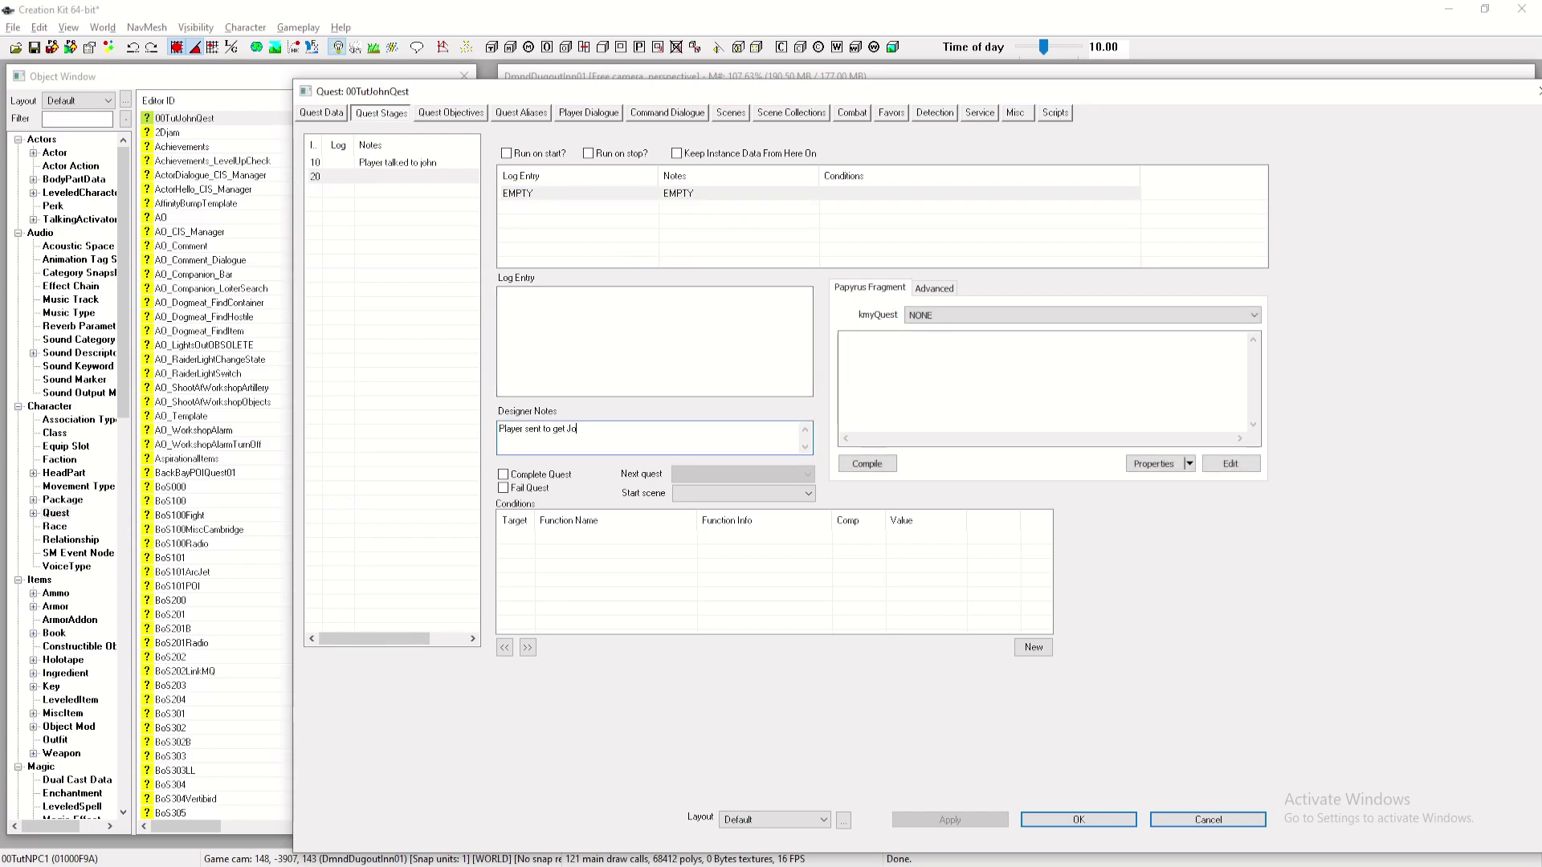
{"action": "type", "text": " sent to get John's"}
{"action": "type", "text": "wrench"}
{"action": "left_click", "coordinate": [412, 257]}
Step: Add quest stage 30 with a log entry noted "questdone!" that completes the quest, and review the notes of the earlier stages
{"action": "right_click", "coordinate": [379, 220]}
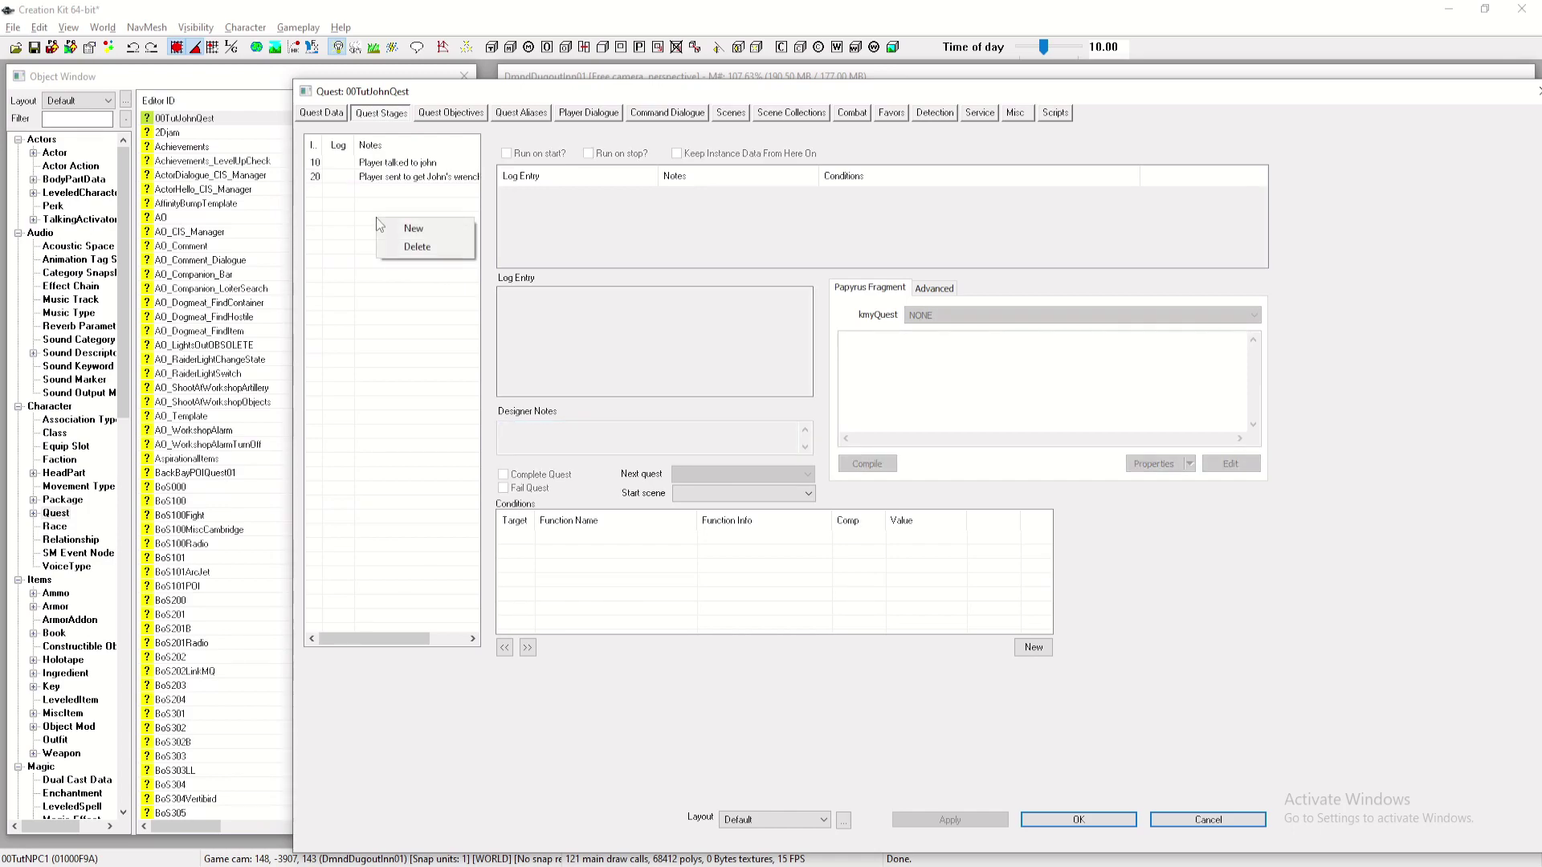
{"action": "left_click", "coordinate": [386, 230]}
{"action": "type", "text": "3"}
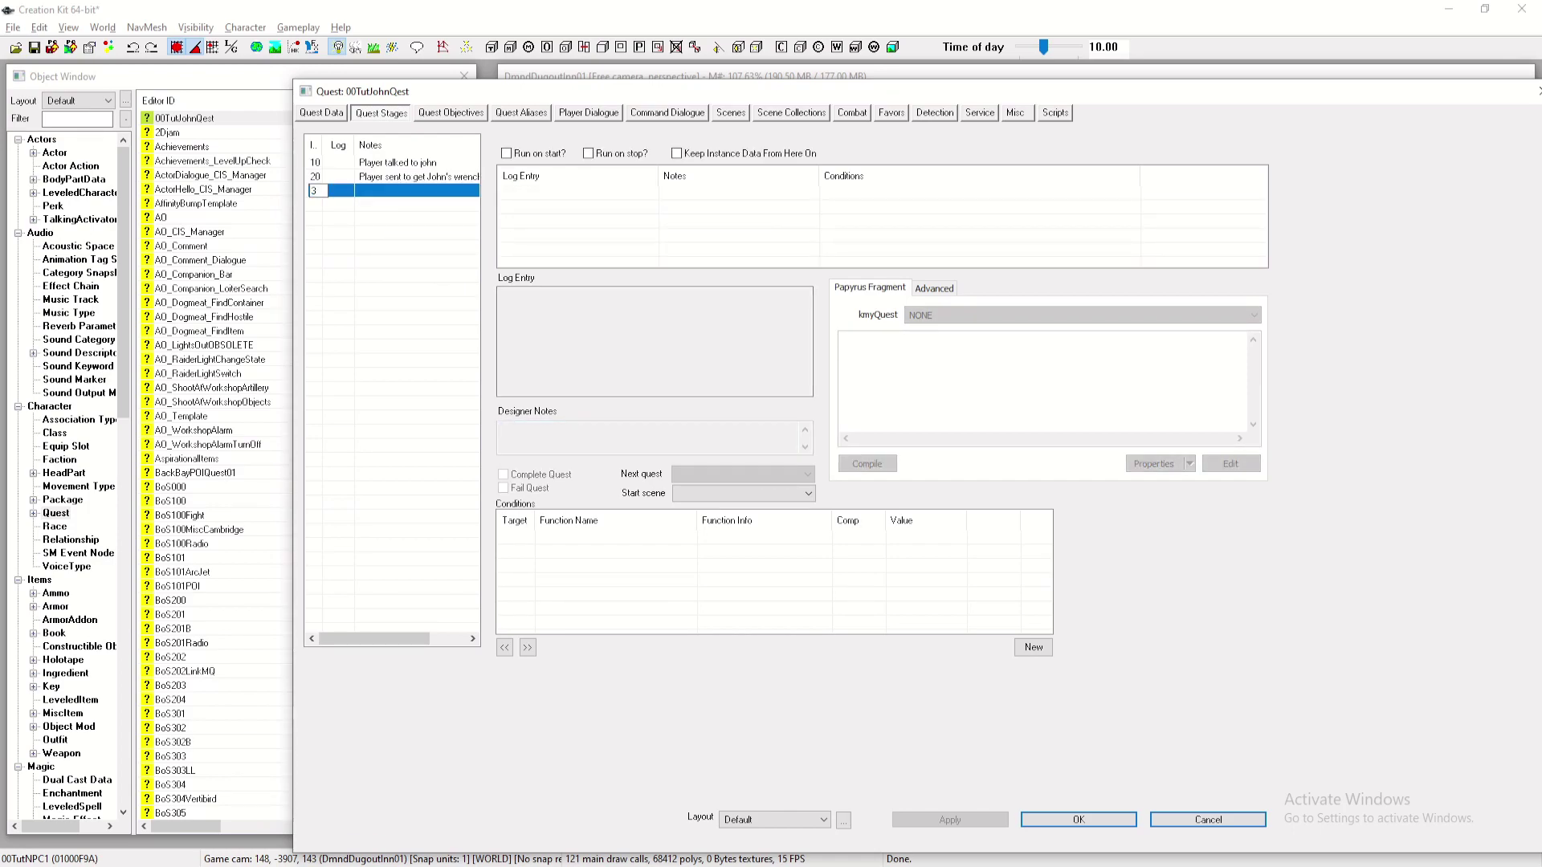
{"action": "type", "text": "0"}
{"action": "right_click", "coordinate": [522, 212]}
{"action": "left_click", "coordinate": [546, 224]}
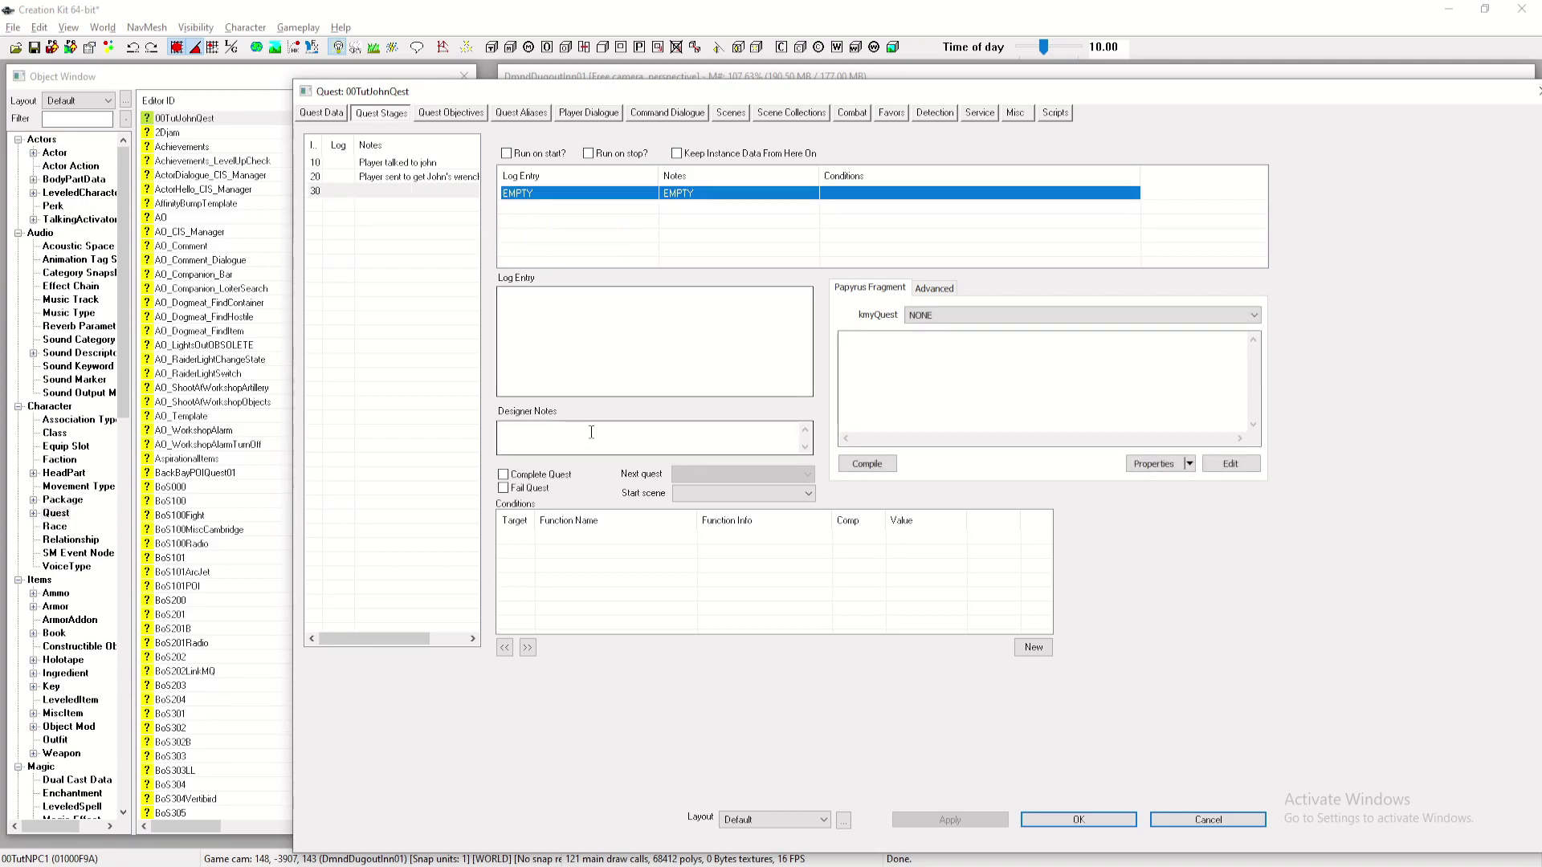
{"action": "left_click", "coordinate": [591, 432]}
{"action": "type", "text": "questdone"}
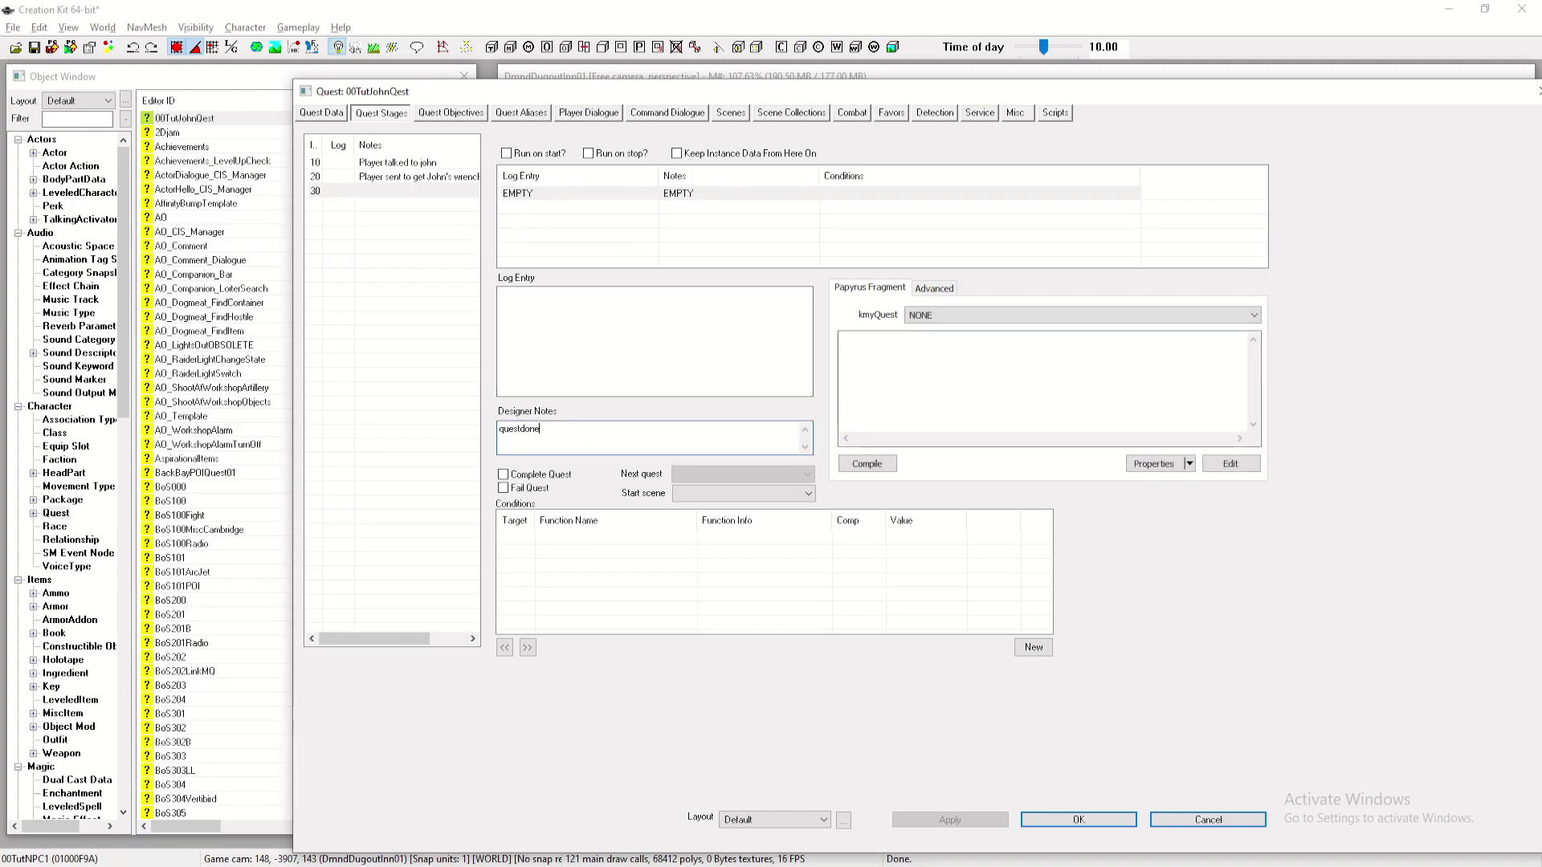
{"action": "type", "text": "!"}
{"action": "left_click", "coordinate": [559, 479]}
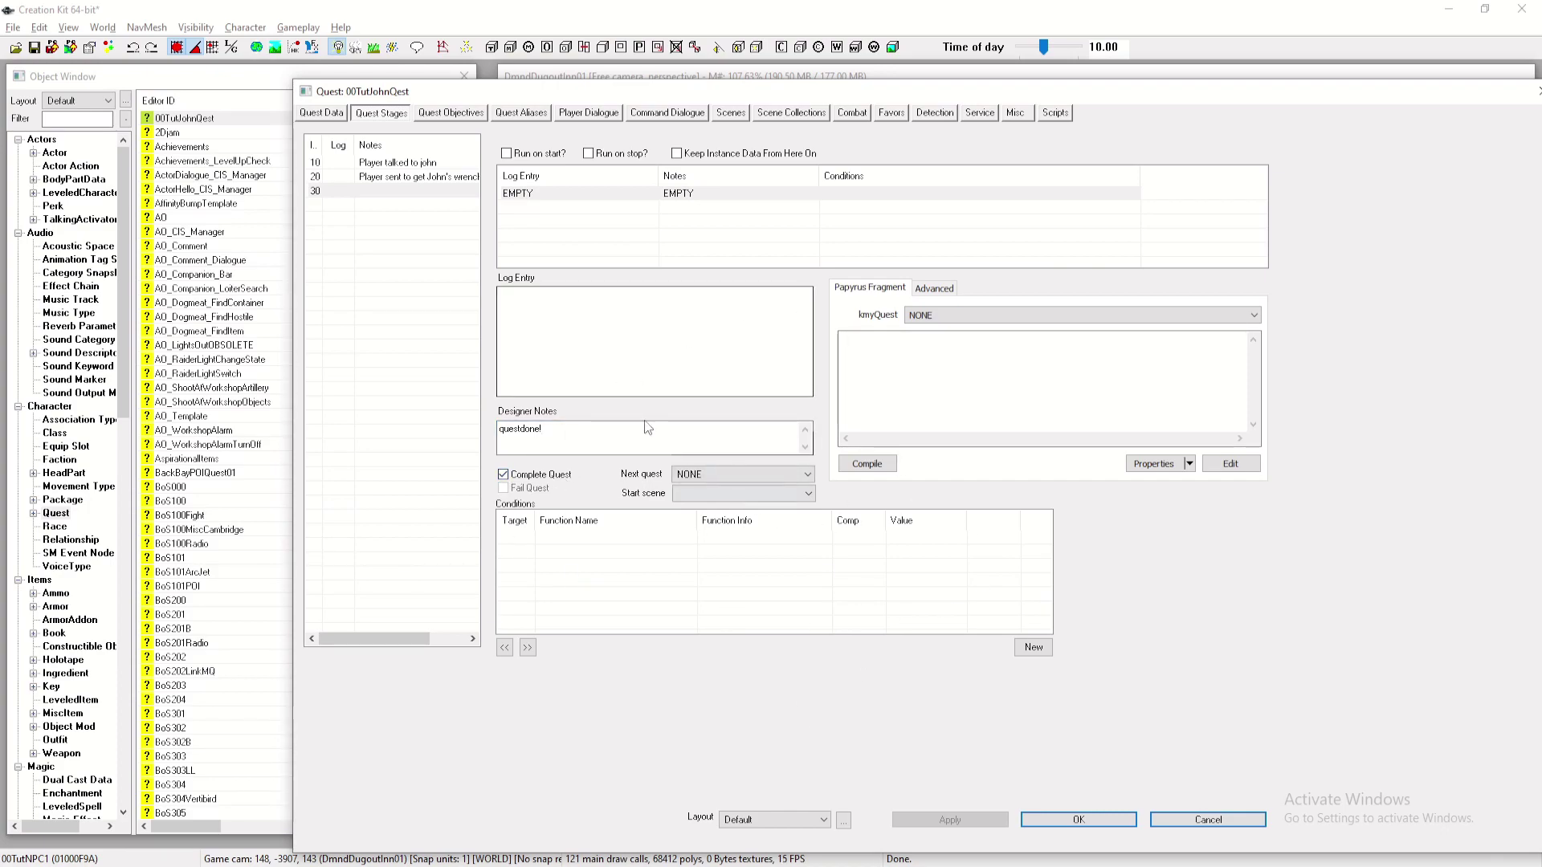
{"action": "left_click", "coordinate": [413, 165]}
{"action": "left_click", "coordinate": [414, 173]}
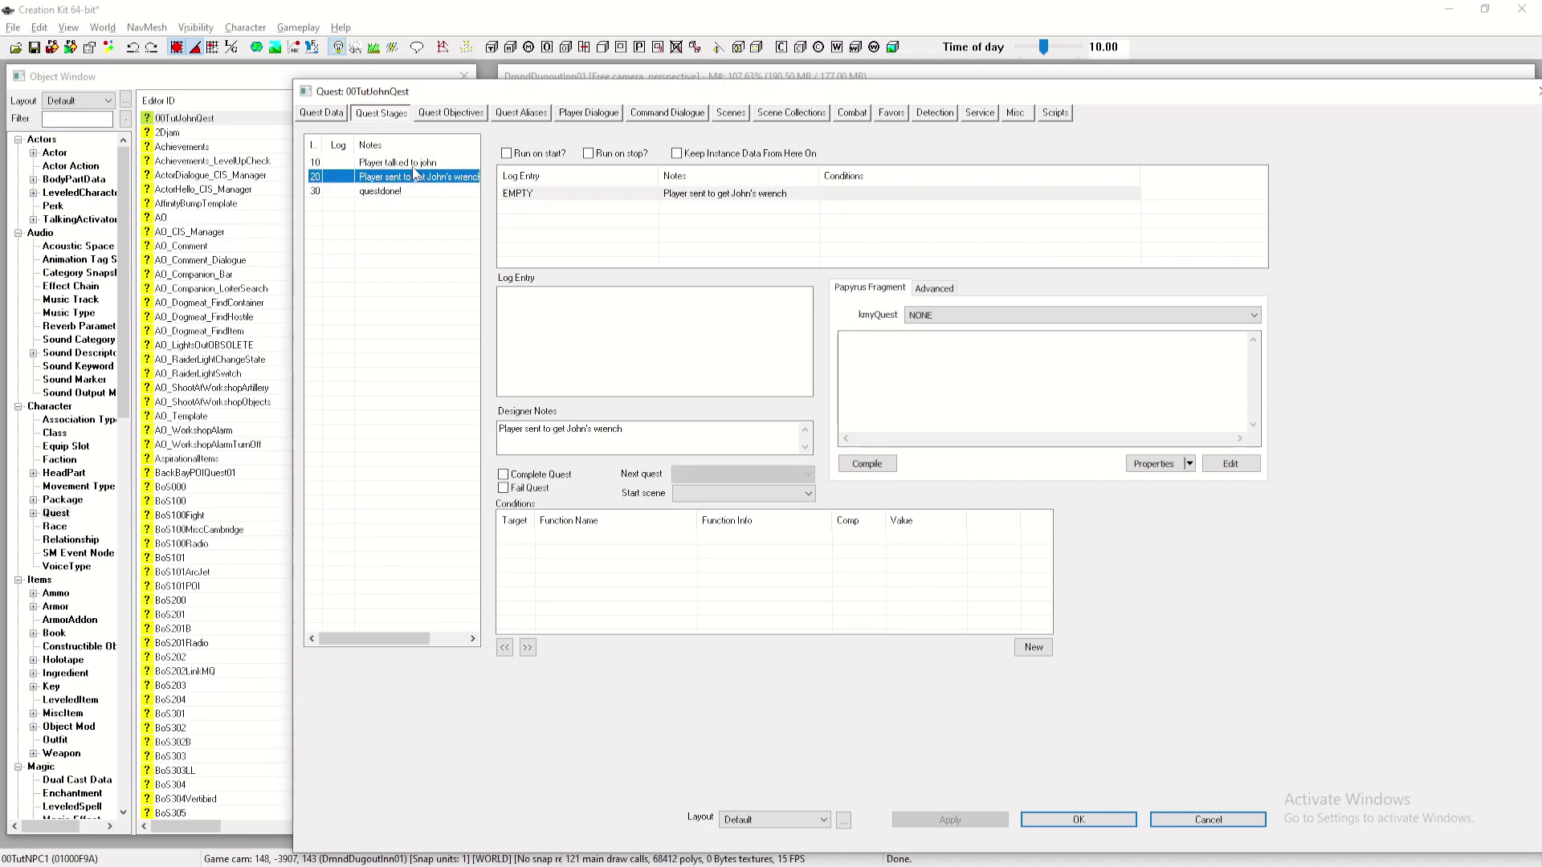
{"action": "left_click", "coordinate": [414, 167]}
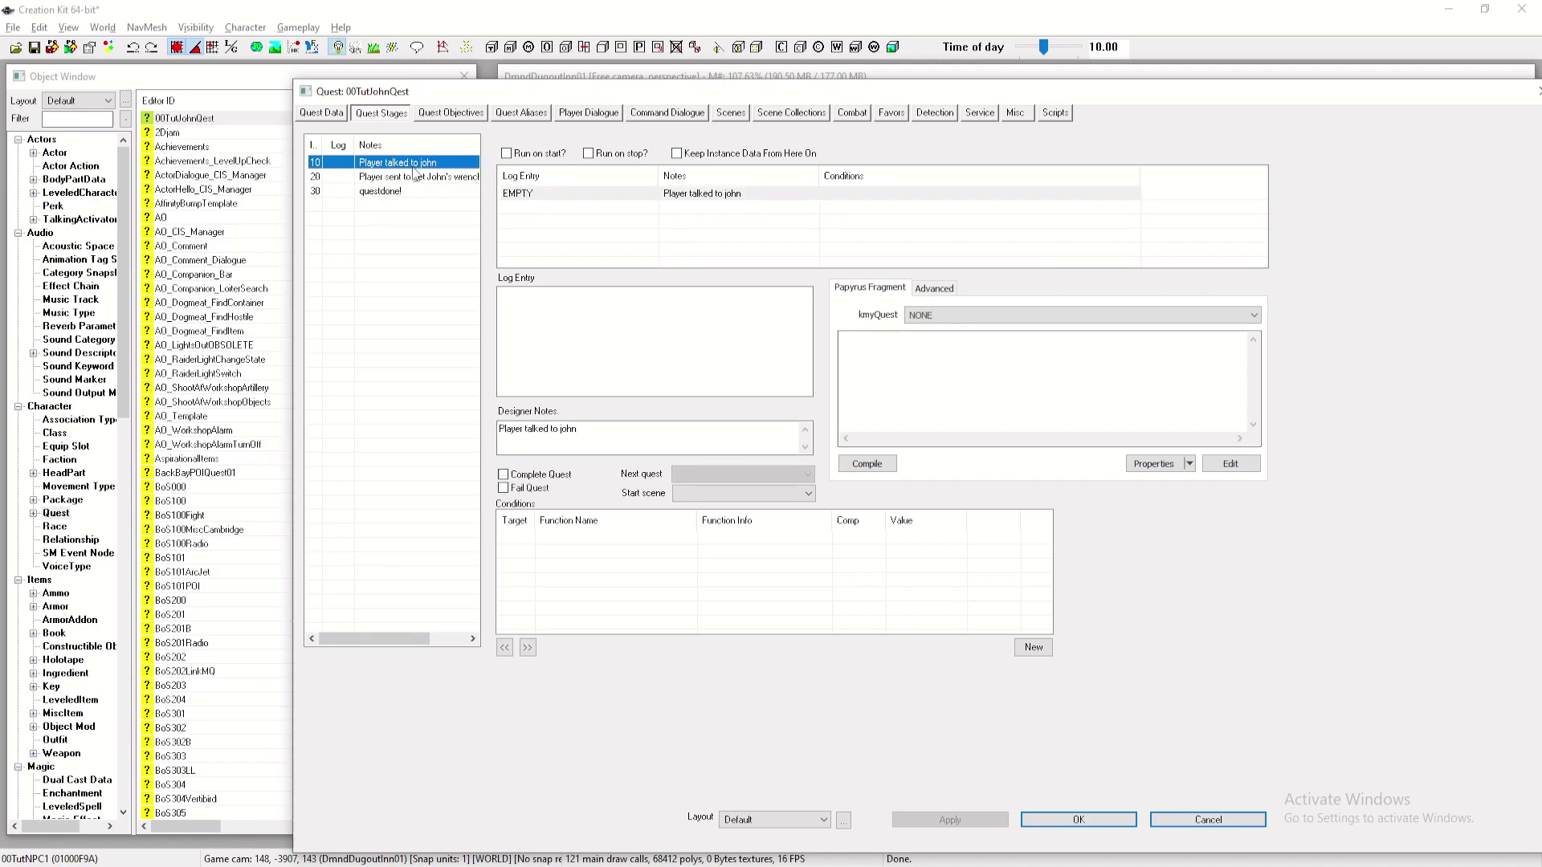
Step: Add a quest objective with index 10 and the display text "Get Wrench for John"
{"action": "left_click", "coordinate": [467, 117]}
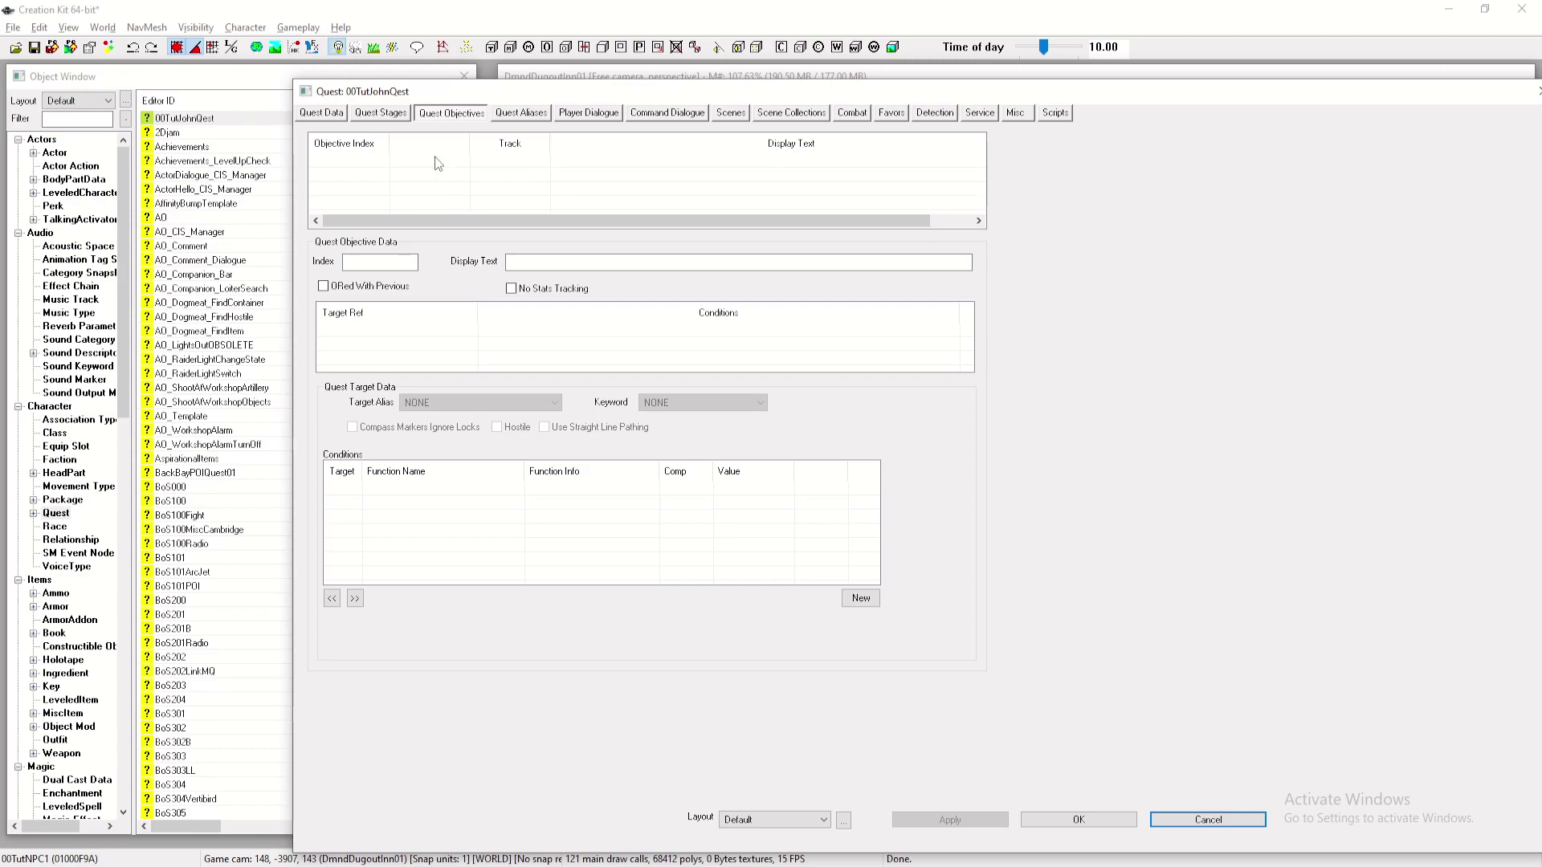
{"action": "right_click", "coordinate": [435, 159]}
{"action": "left_click", "coordinate": [472, 169]}
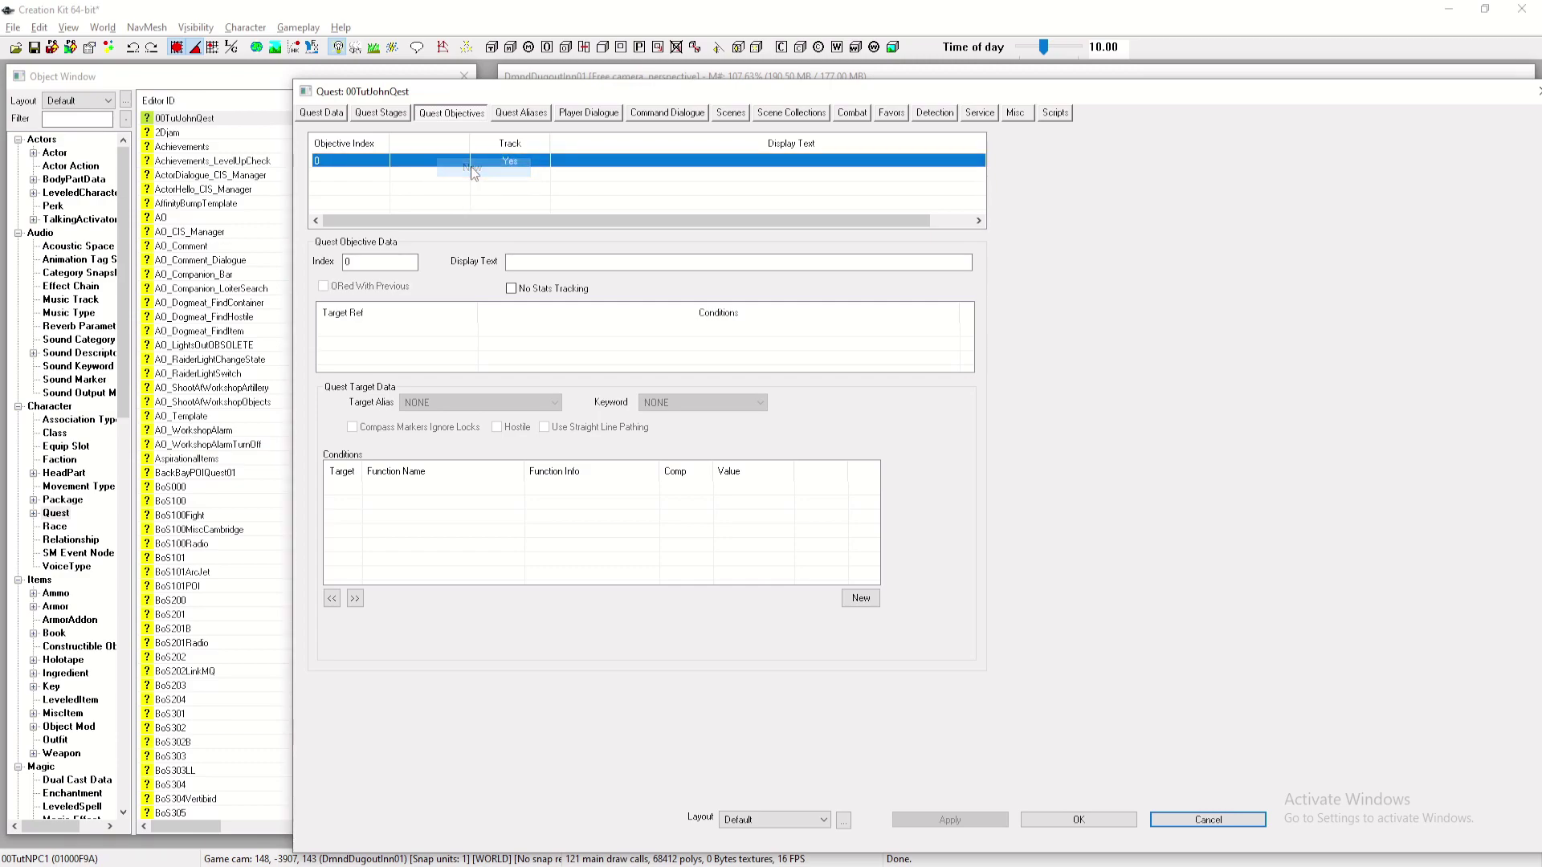
{"action": "left_click", "coordinate": [347, 263]}
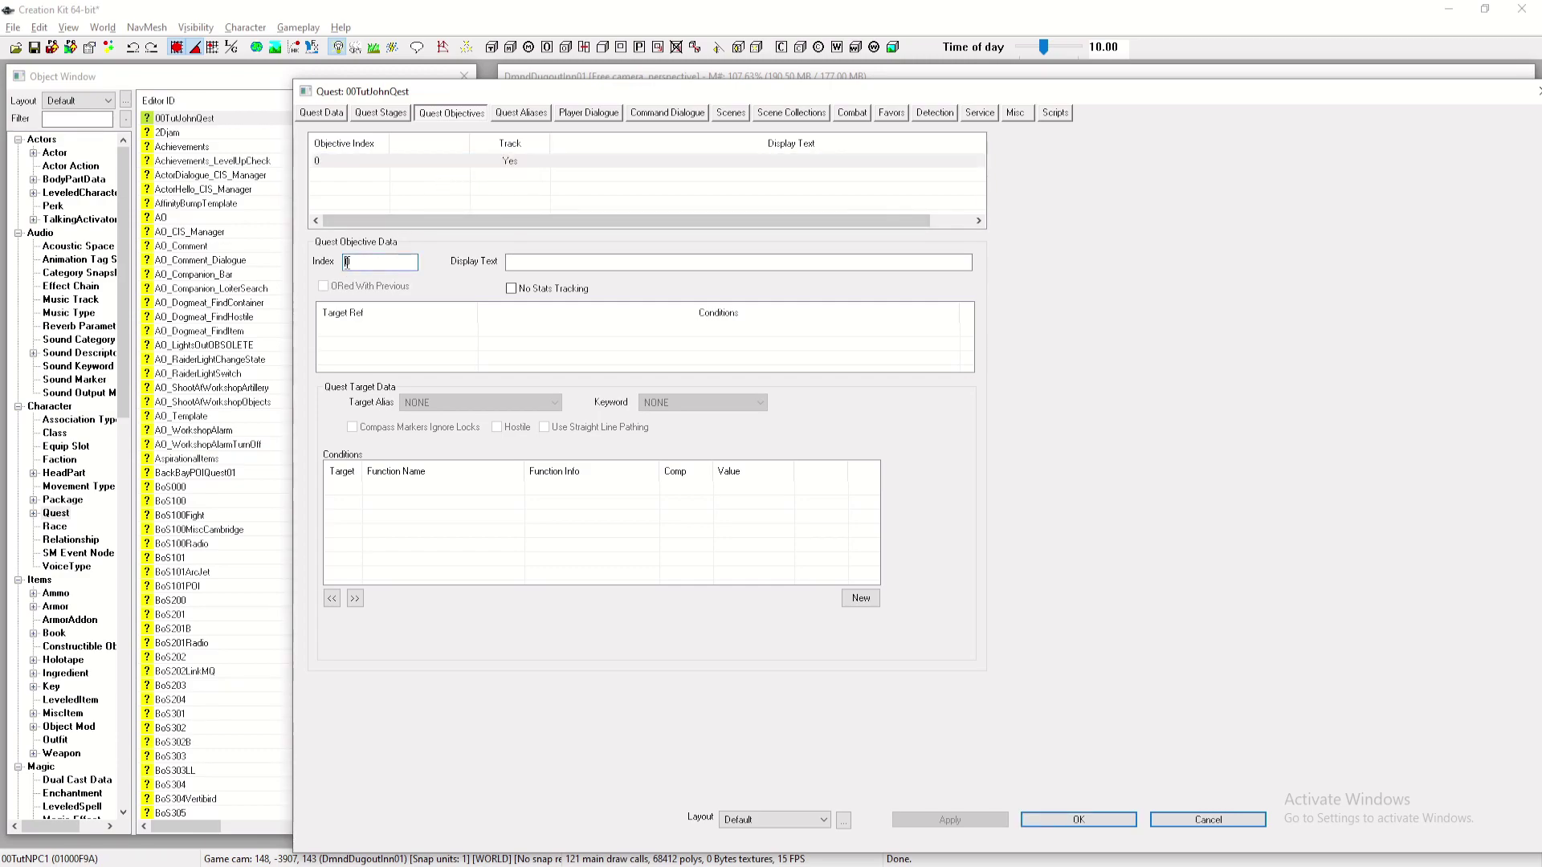
{"action": "type", "text": "1"}
{"action": "left_click", "coordinate": [514, 261]}
{"action": "type", "text": "et Wrencxh"}
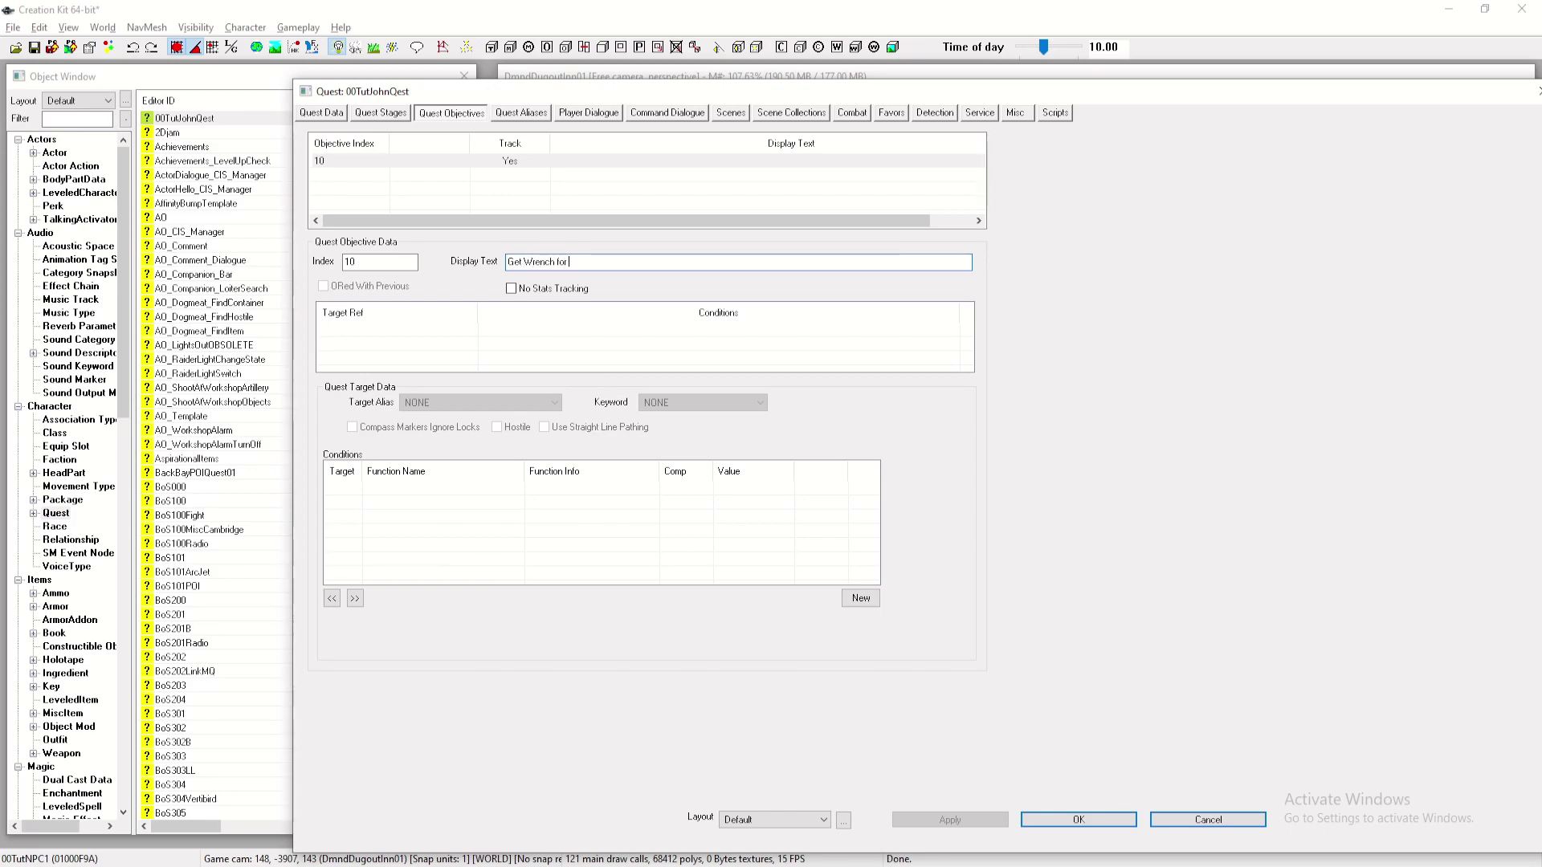
{"action": "type", "text": "for John"}
Step: Add a second quest objective with index 20 and the display text "Return To John"
{"action": "right_click", "coordinate": [432, 187]}
{"action": "left_click", "coordinate": [440, 189]}
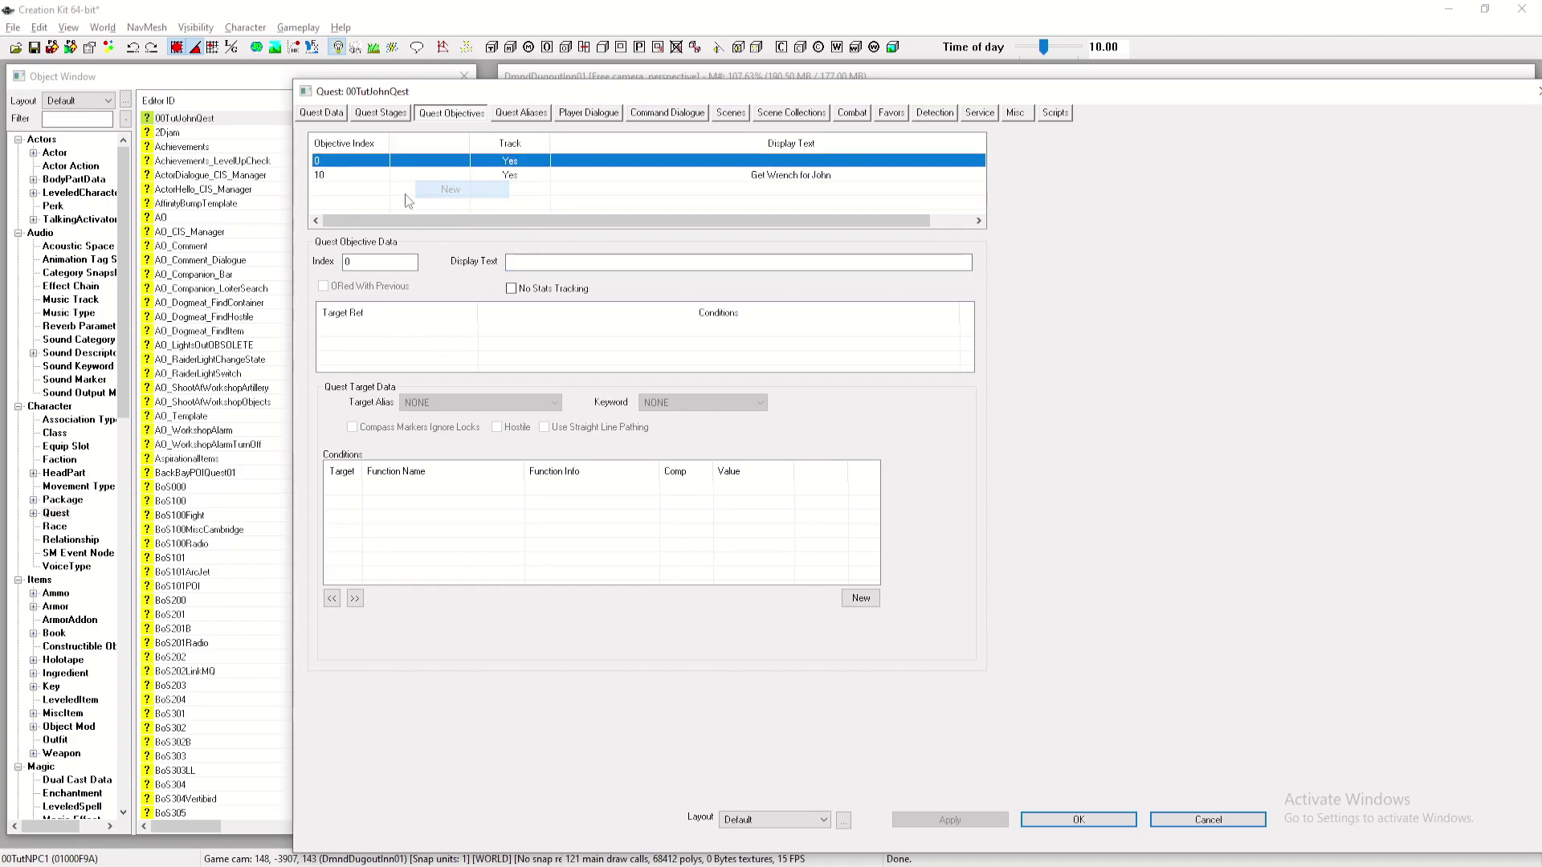
{"action": "left_click", "coordinate": [344, 261]}
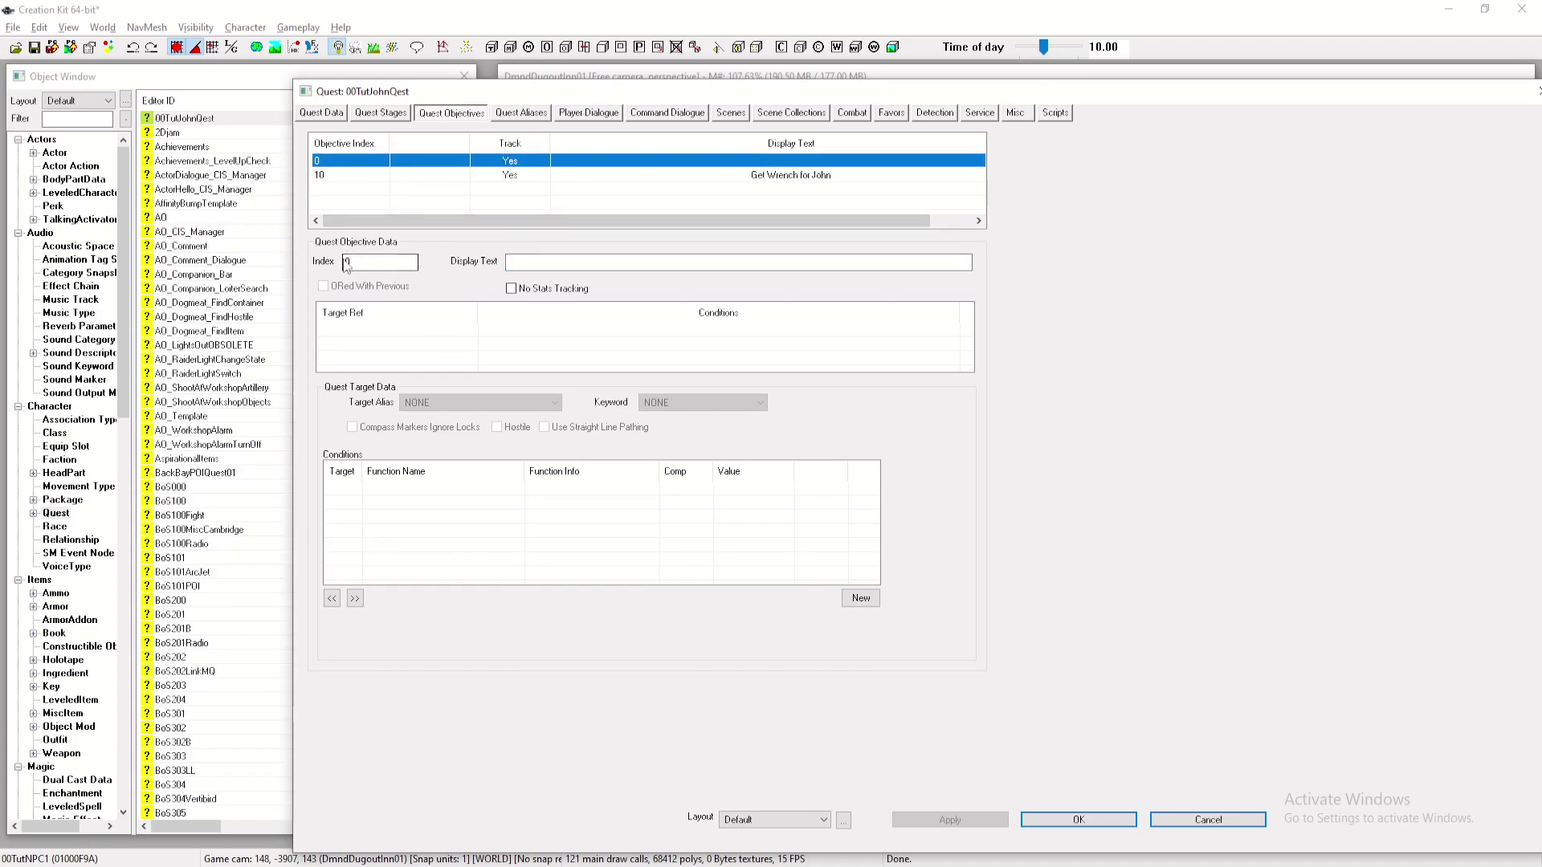
{"action": "type", "text": "2"}
{"action": "left_click", "coordinate": [555, 261]}
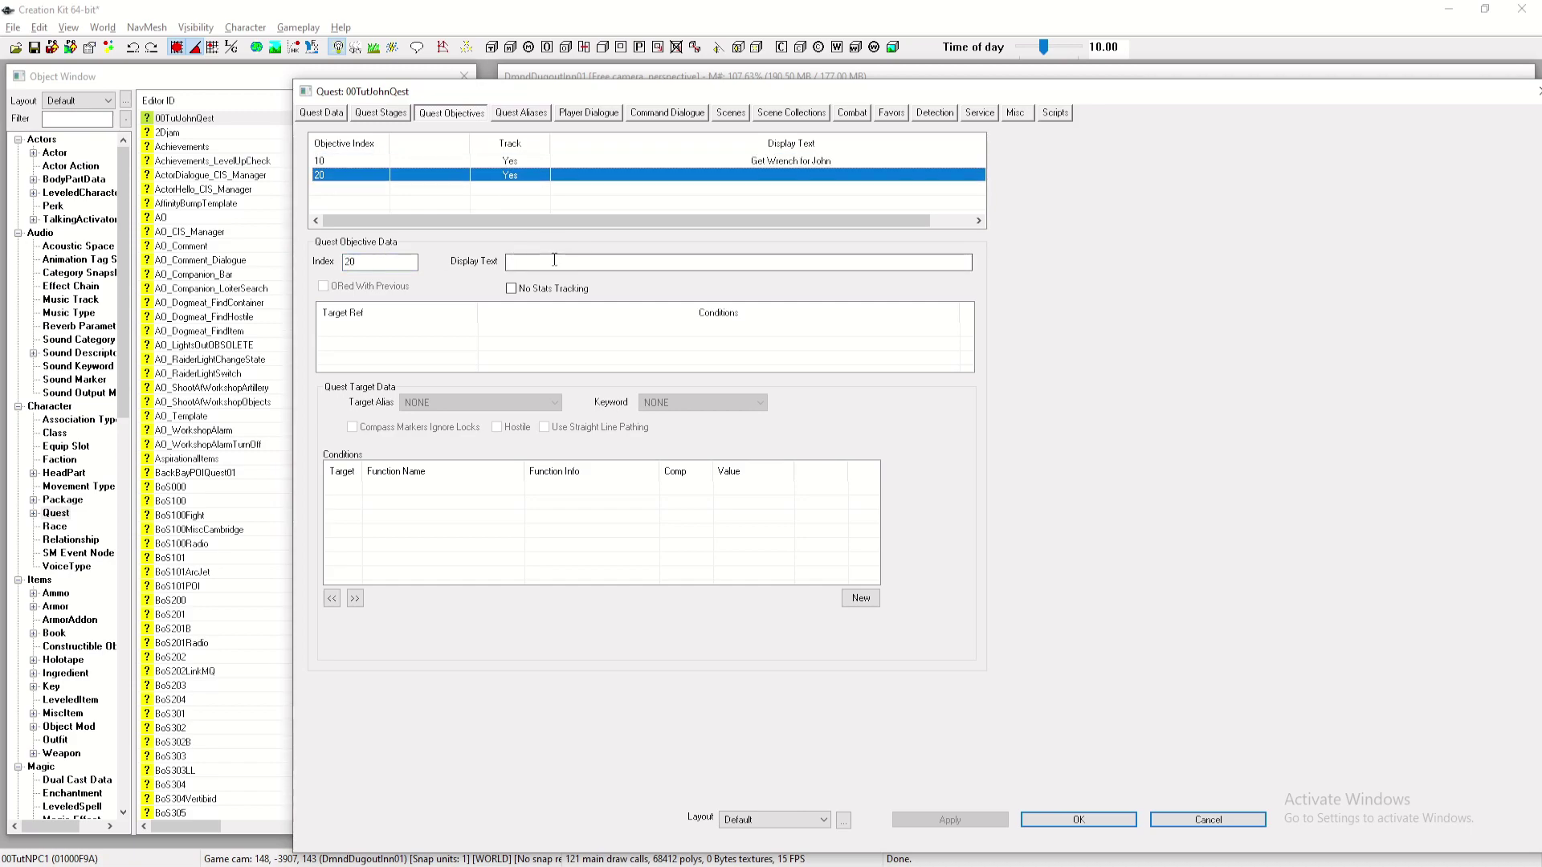
{"action": "type", "text": "Return "}
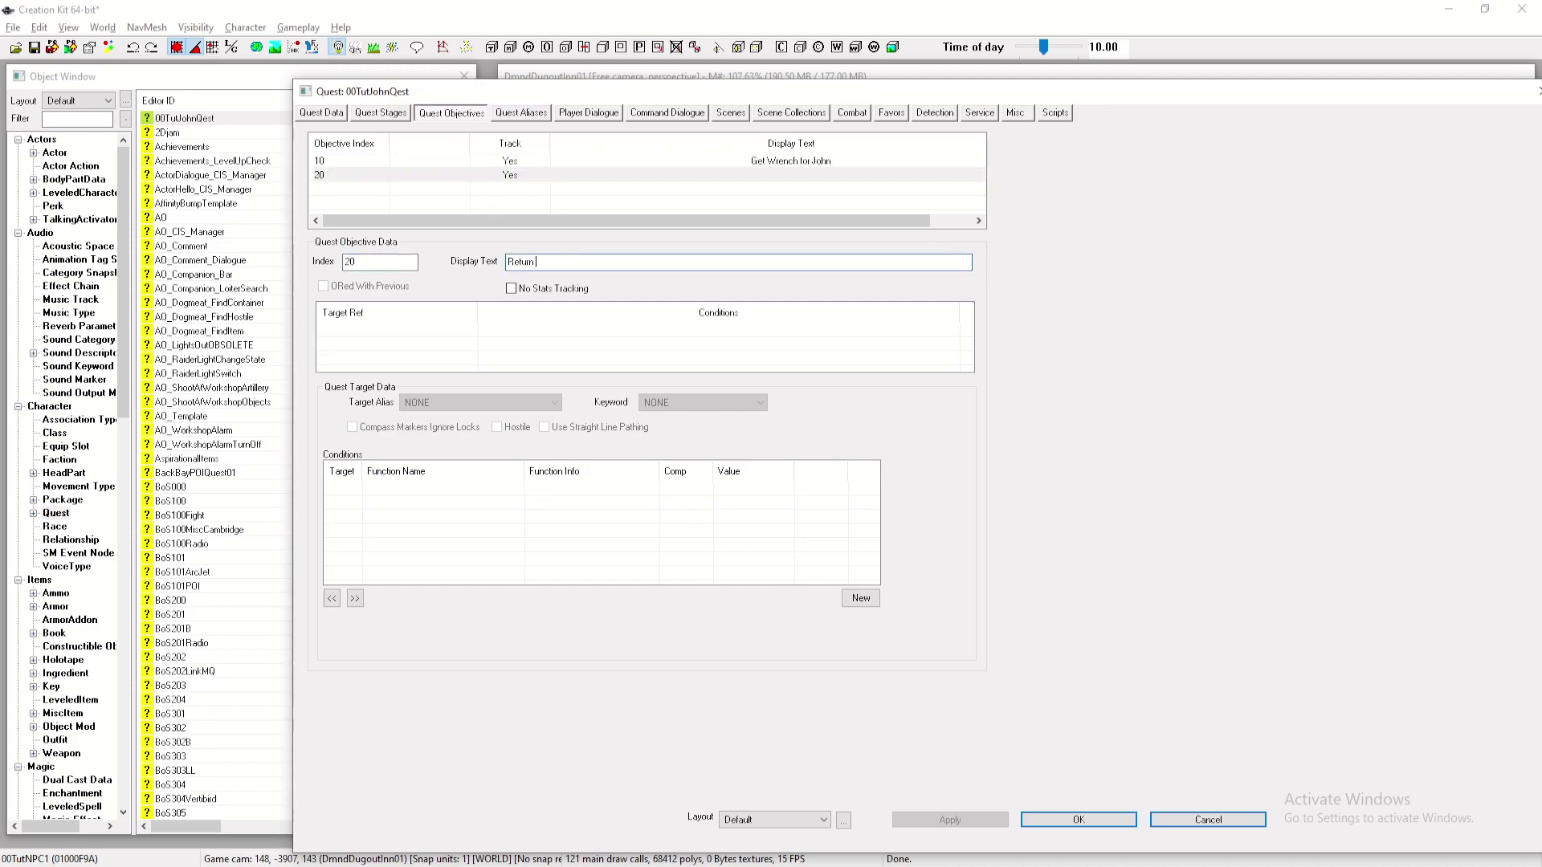
{"action": "type", "text": "To John"}
Step: Add a target to objective 20 that points to the NPC's reference alias, and save the quest
{"action": "right_click", "coordinate": [461, 343]}
{"action": "left_click", "coordinate": [514, 355]}
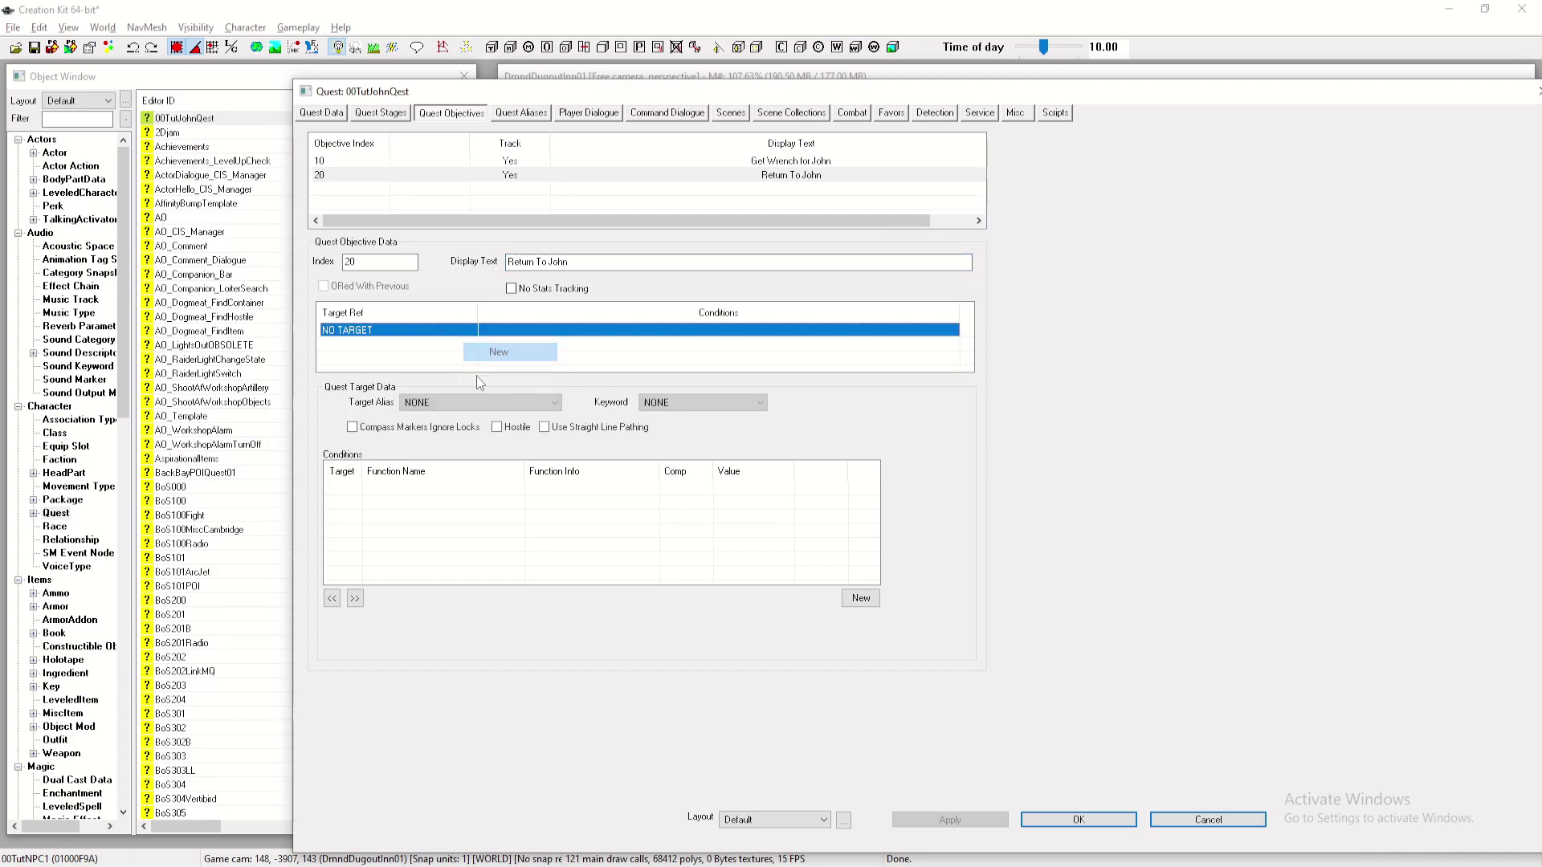
{"action": "left_click", "coordinate": [471, 400]}
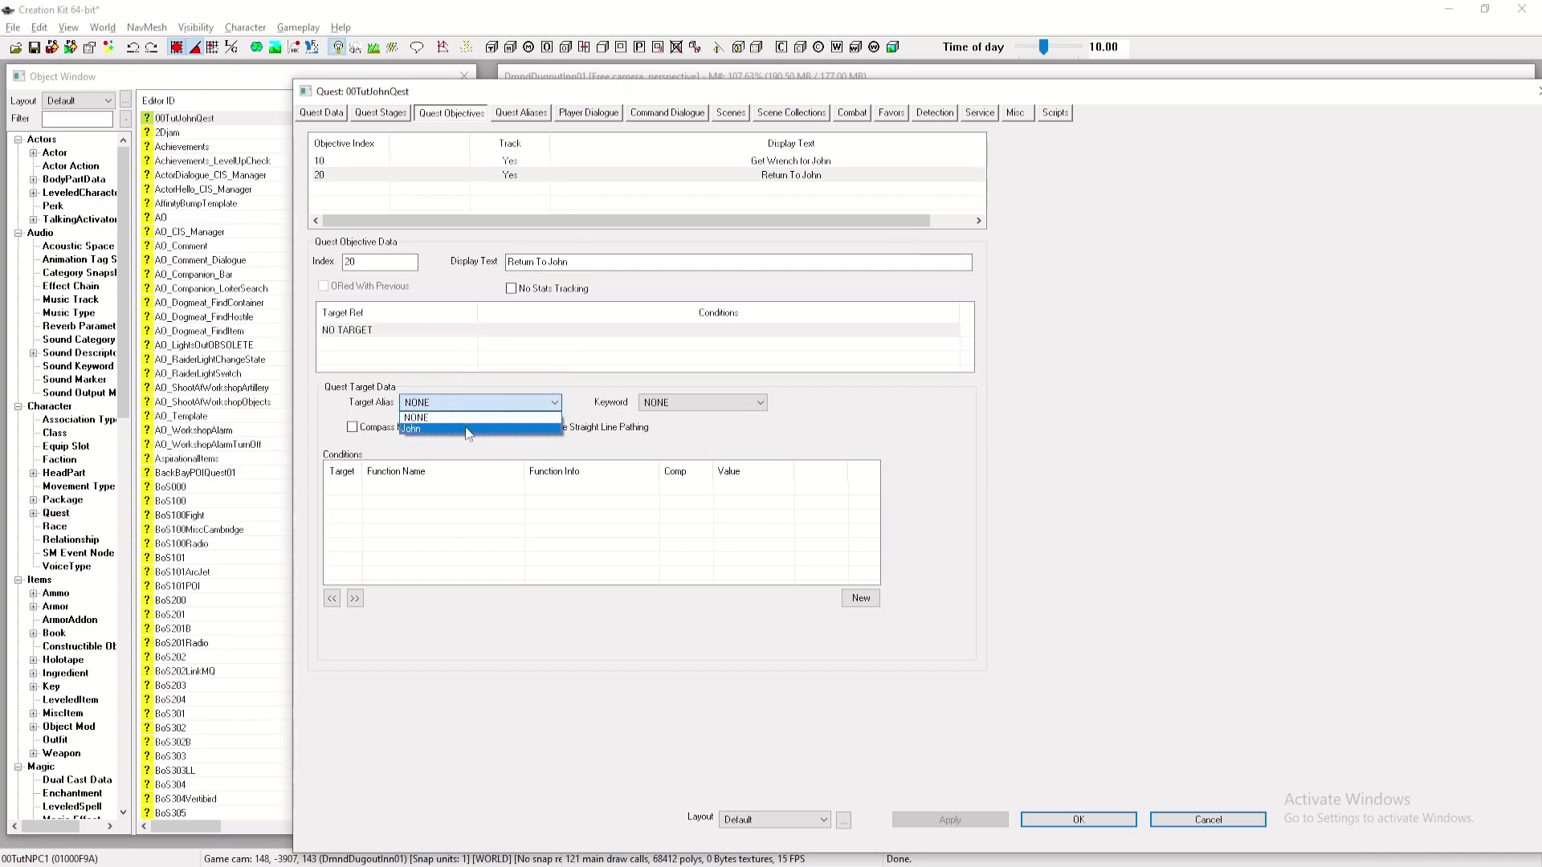
{"action": "left_click", "coordinate": [465, 425]}
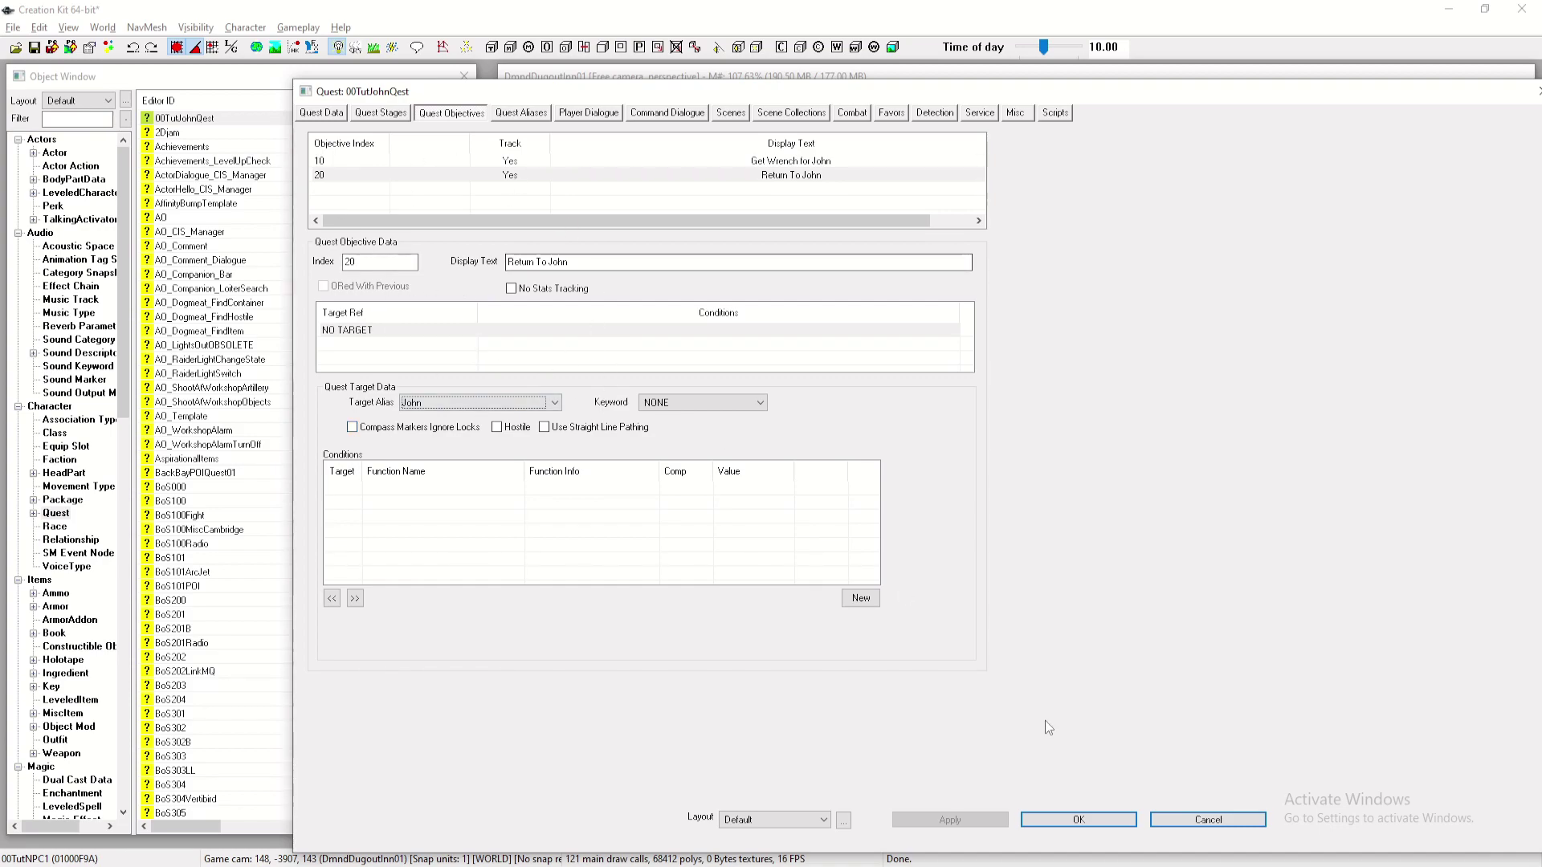
{"action": "left_click", "coordinate": [1089, 819]}
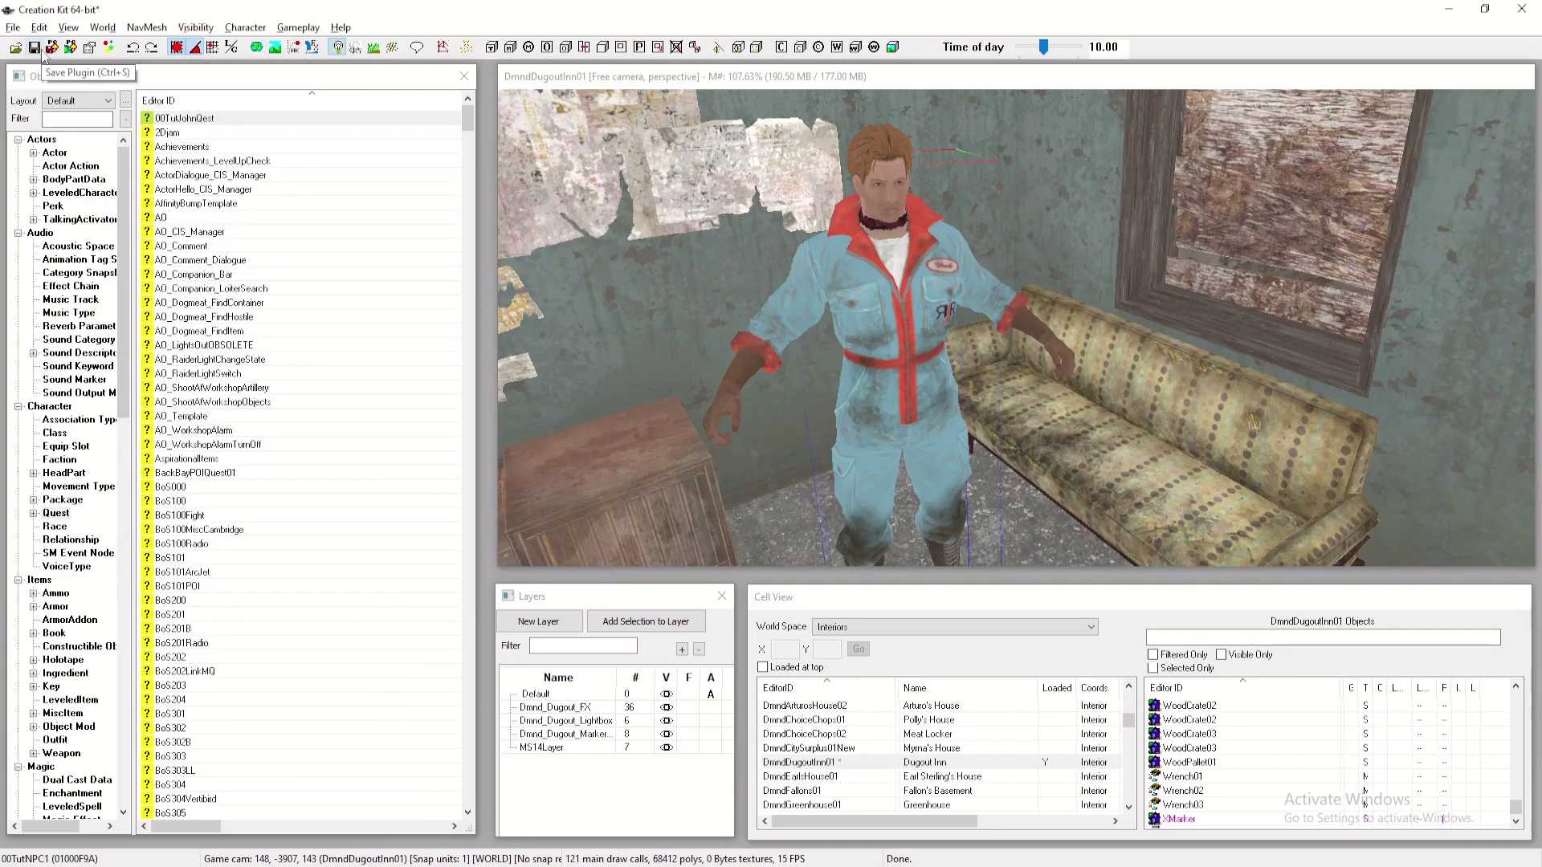
Step: Save the plugin in the Fallout 4 Data folder under the file name TutQstMod
{"action": "left_click", "coordinate": [36, 48]}
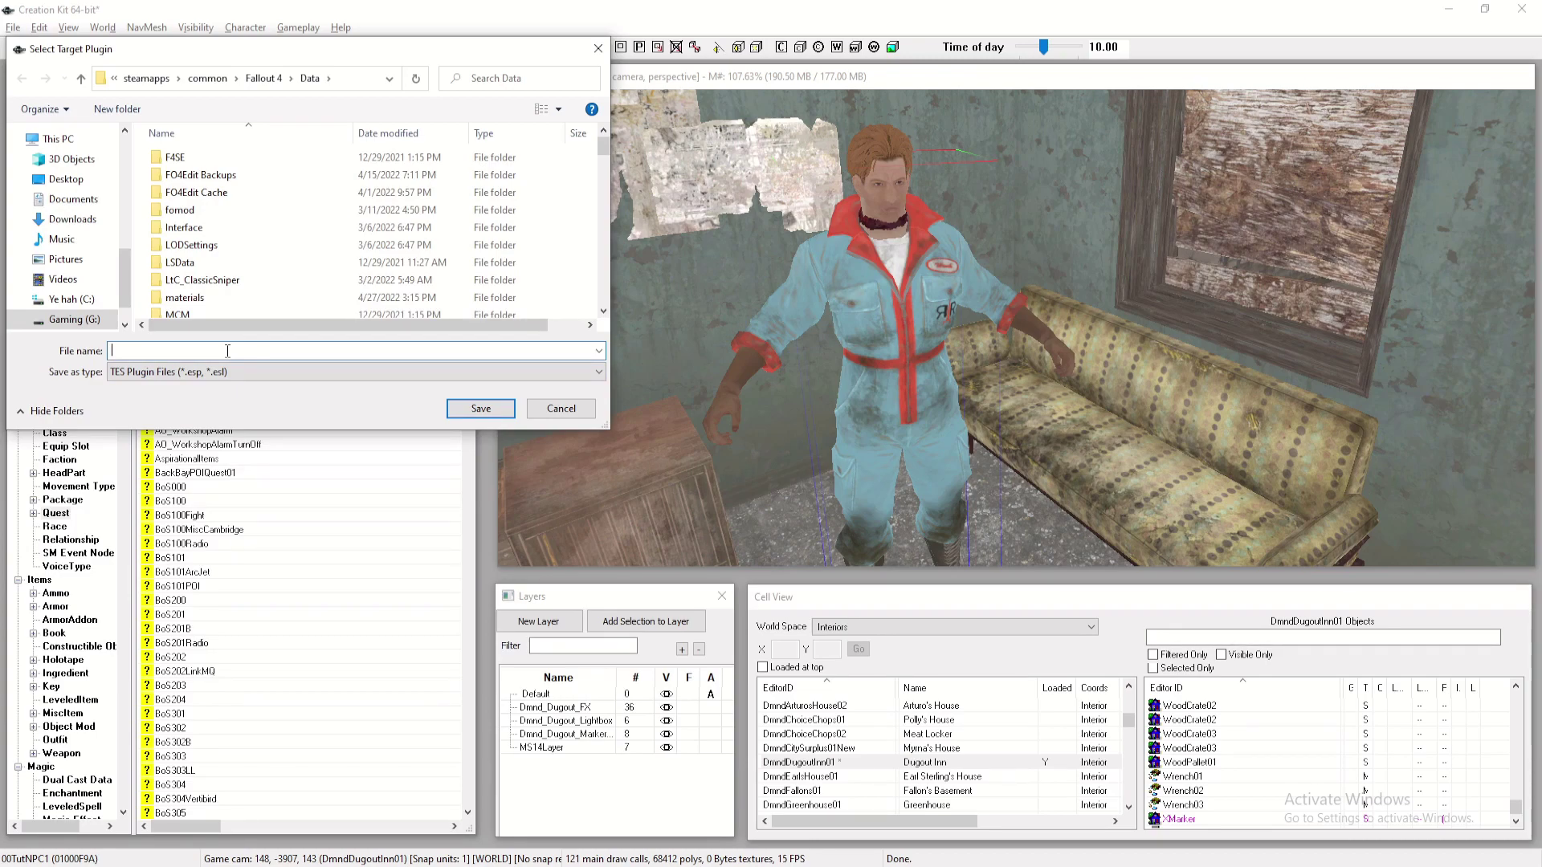
{"action": "type", "text": "Tut"}
{"action": "type", "text": "O"}
{"action": "type", "text": "stMod"}
{"action": "key", "text": "Return"}
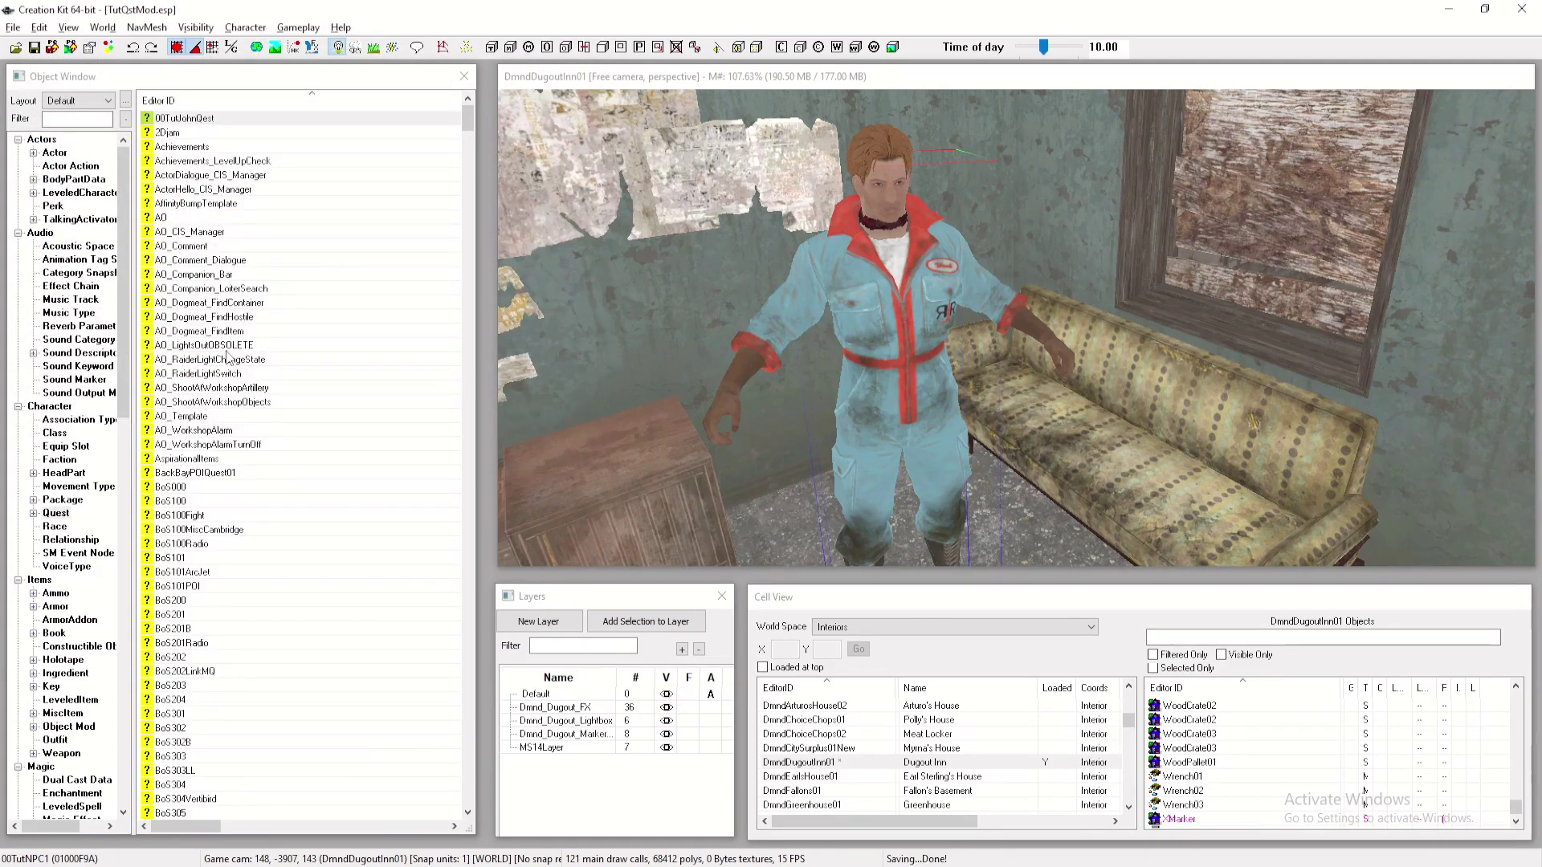
Step: Open the 00TutJohnQest quest and move its window clear of the cell list and 3D view
{"action": "double_click", "coordinate": [229, 121]}
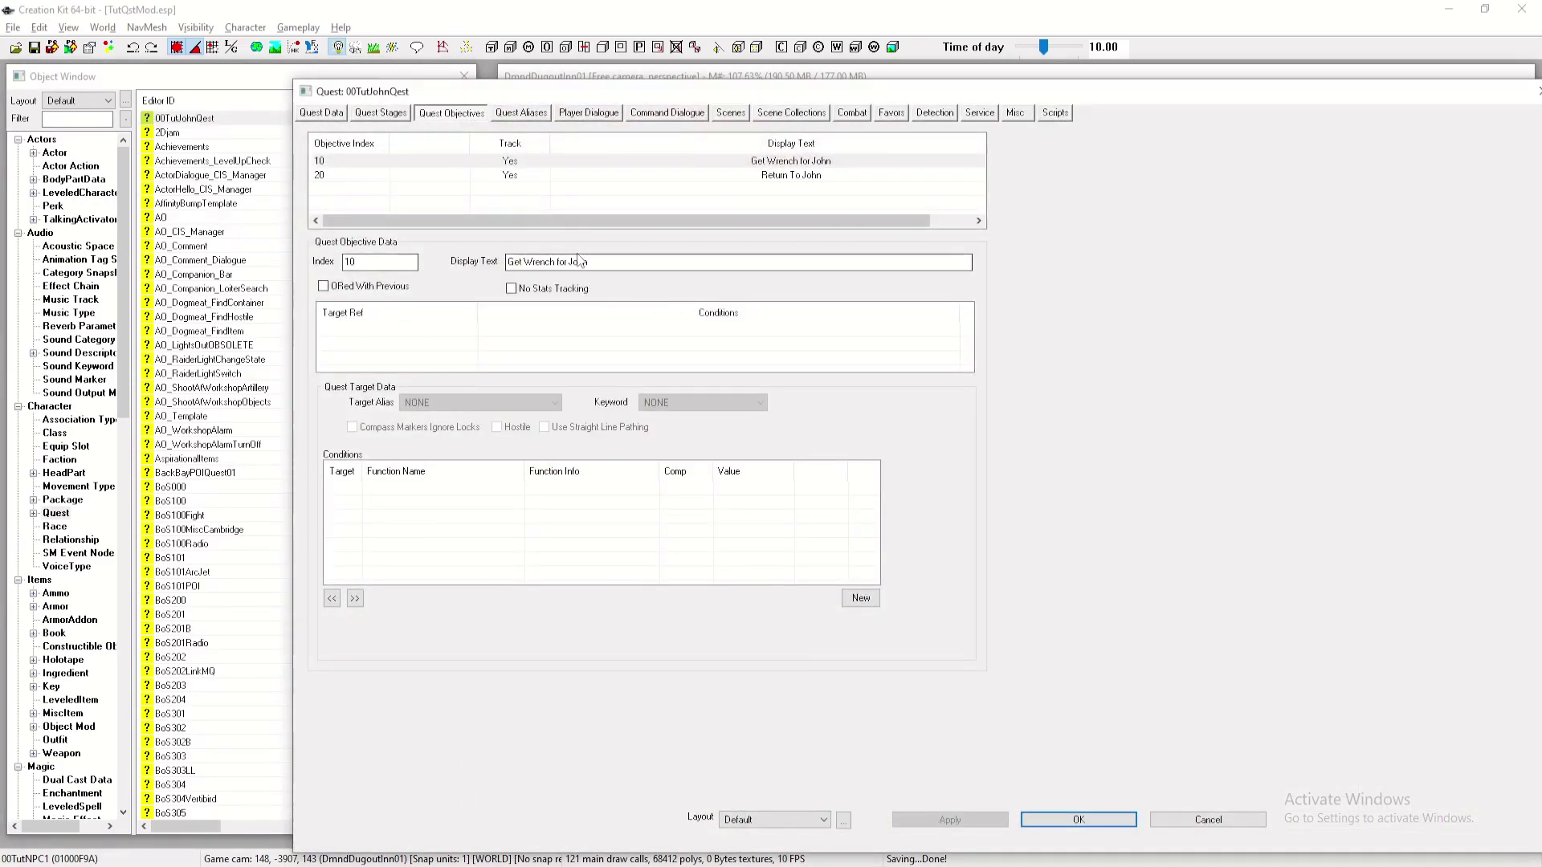
{"action": "left_click_drag", "start_coordinate": [471, 97], "coordinate": [565, 819]}
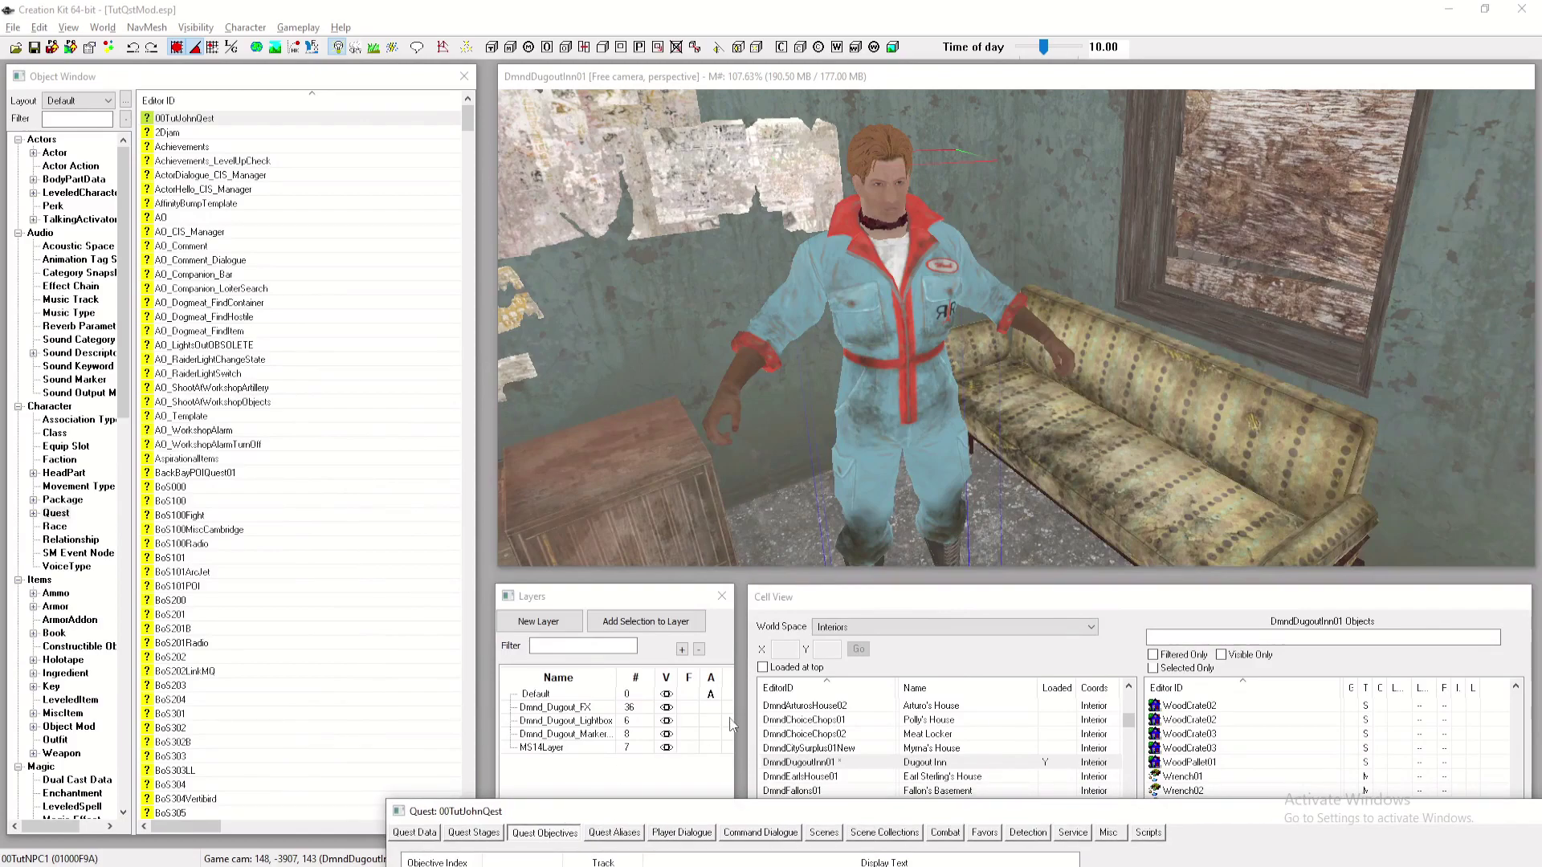
Step: Find the Security Office (DmndSecurity01) among the interior cells and load it for editing
{"action": "left_click", "coordinate": [903, 776]}
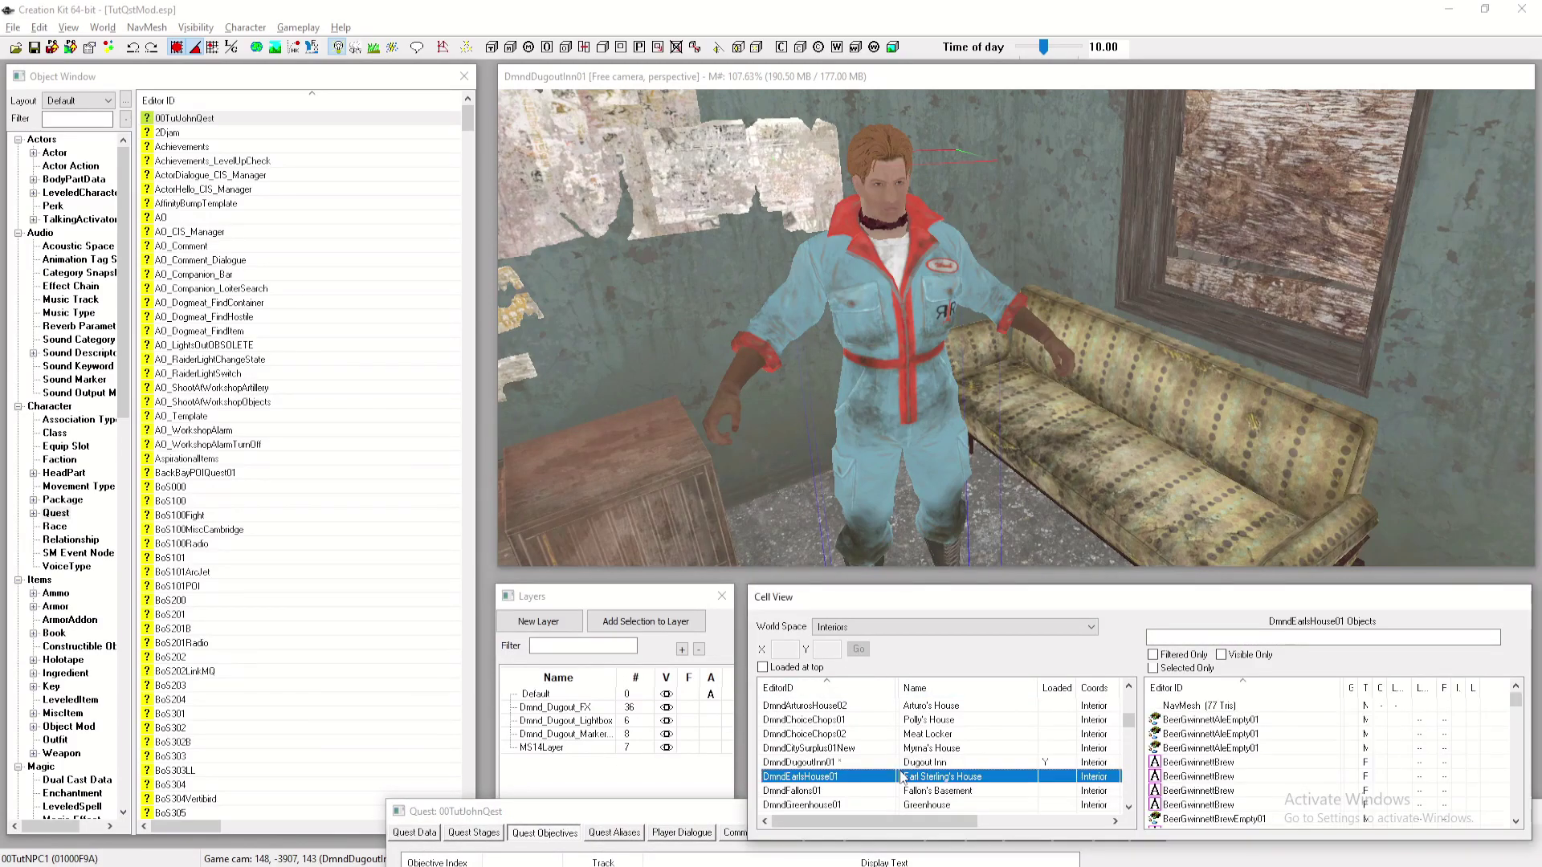
{"action": "scroll", "coordinate": [902, 776], "scroll_direction": "down", "scroll_amount": 2}
{"action": "scroll", "coordinate": [903, 776], "scroll_direction": "down", "scroll_amount": 2}
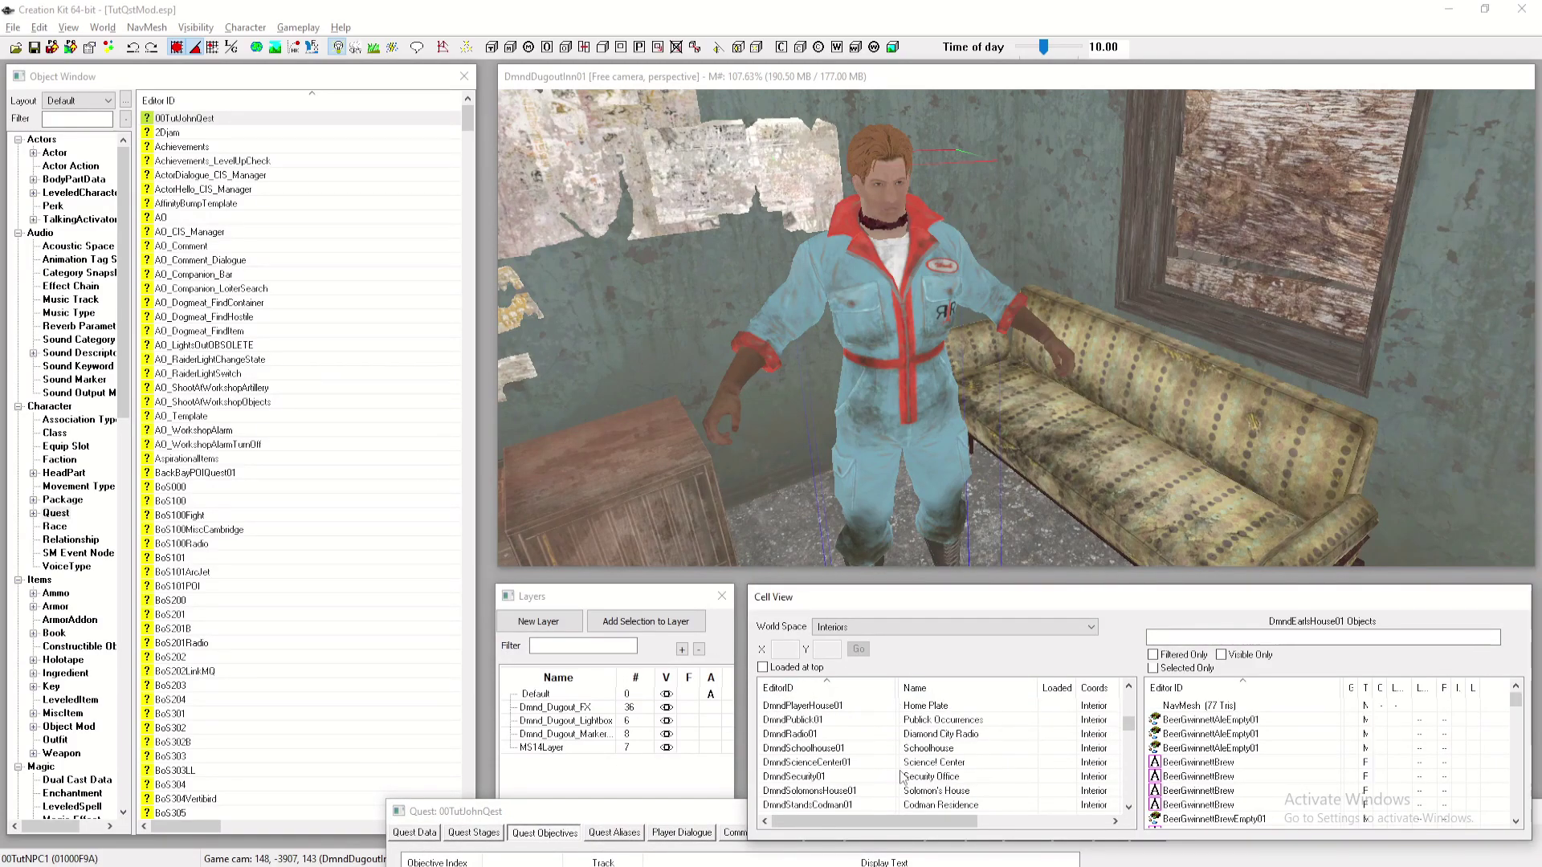
{"action": "scroll", "coordinate": [895, 773], "scroll_direction": "down", "scroll_amount": 2}
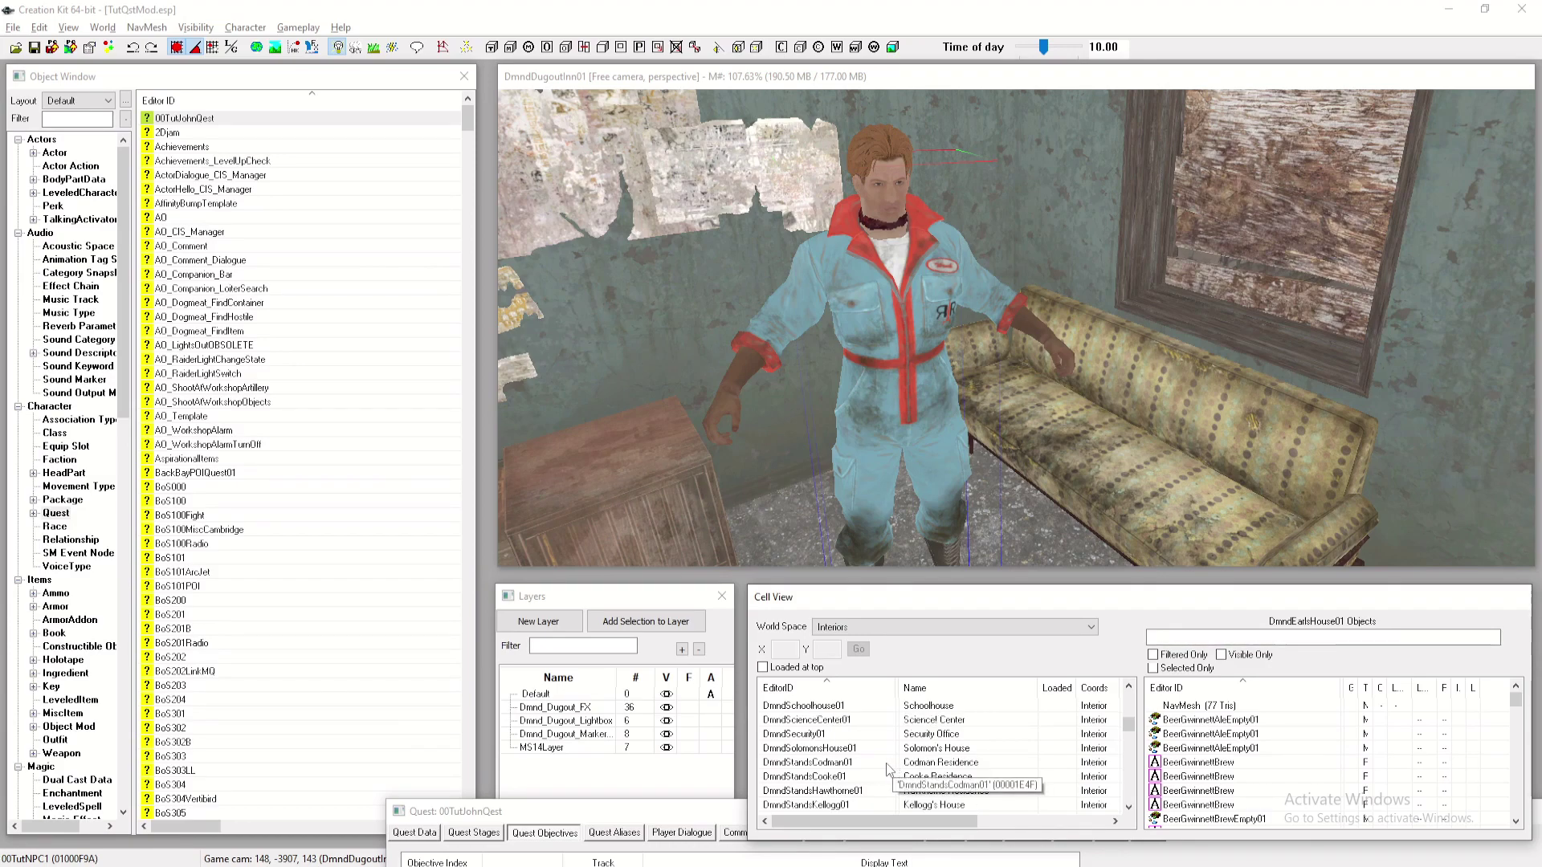
{"action": "scroll", "coordinate": [887, 769], "scroll_direction": "up", "scroll_amount": 10}
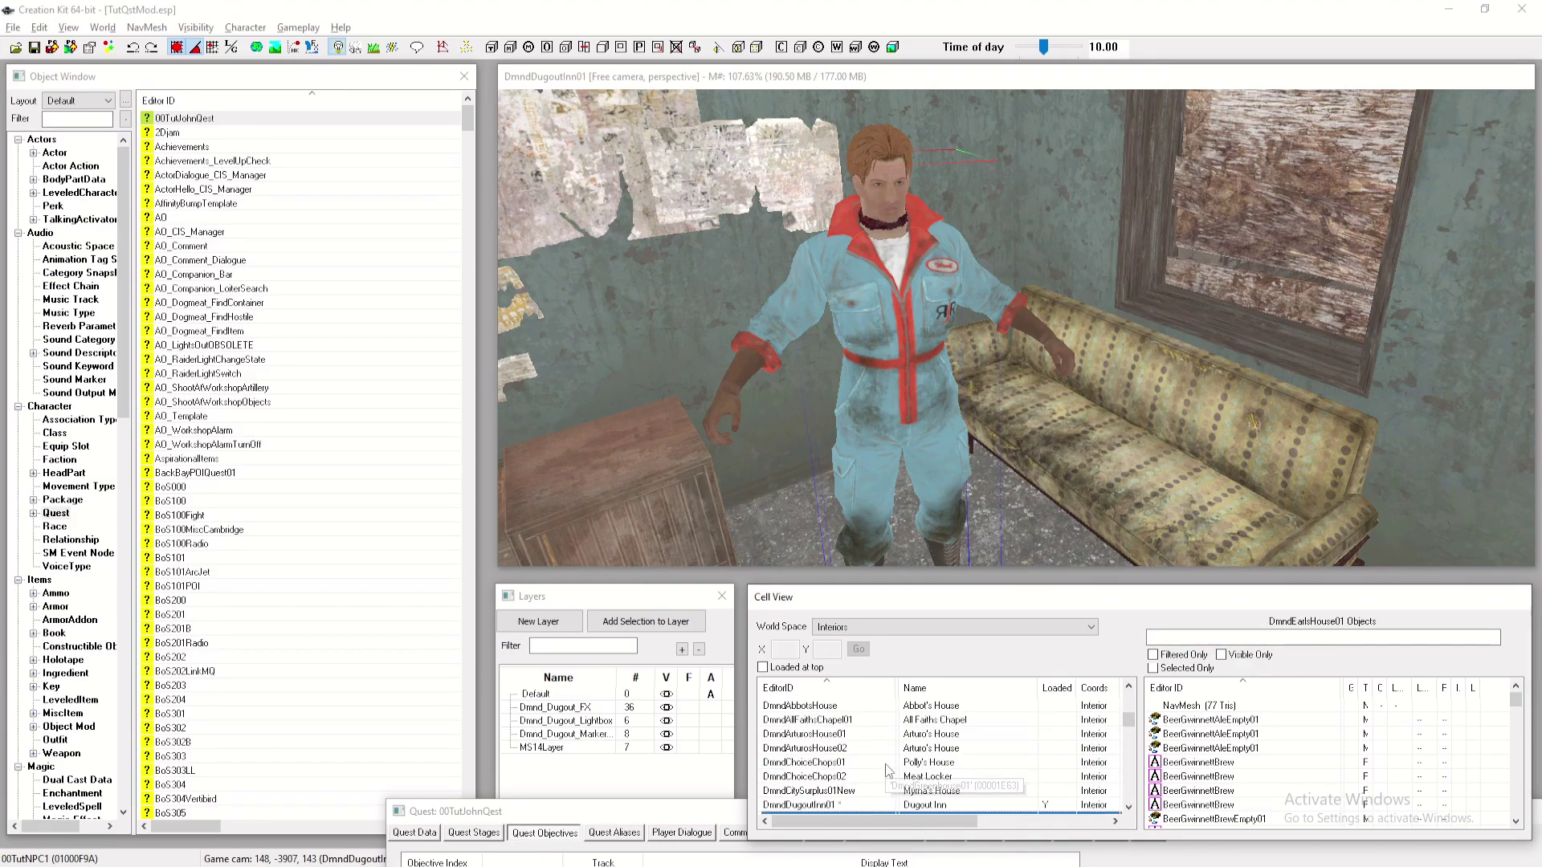
{"action": "scroll", "coordinate": [887, 769], "scroll_direction": "down", "scroll_amount": 8}
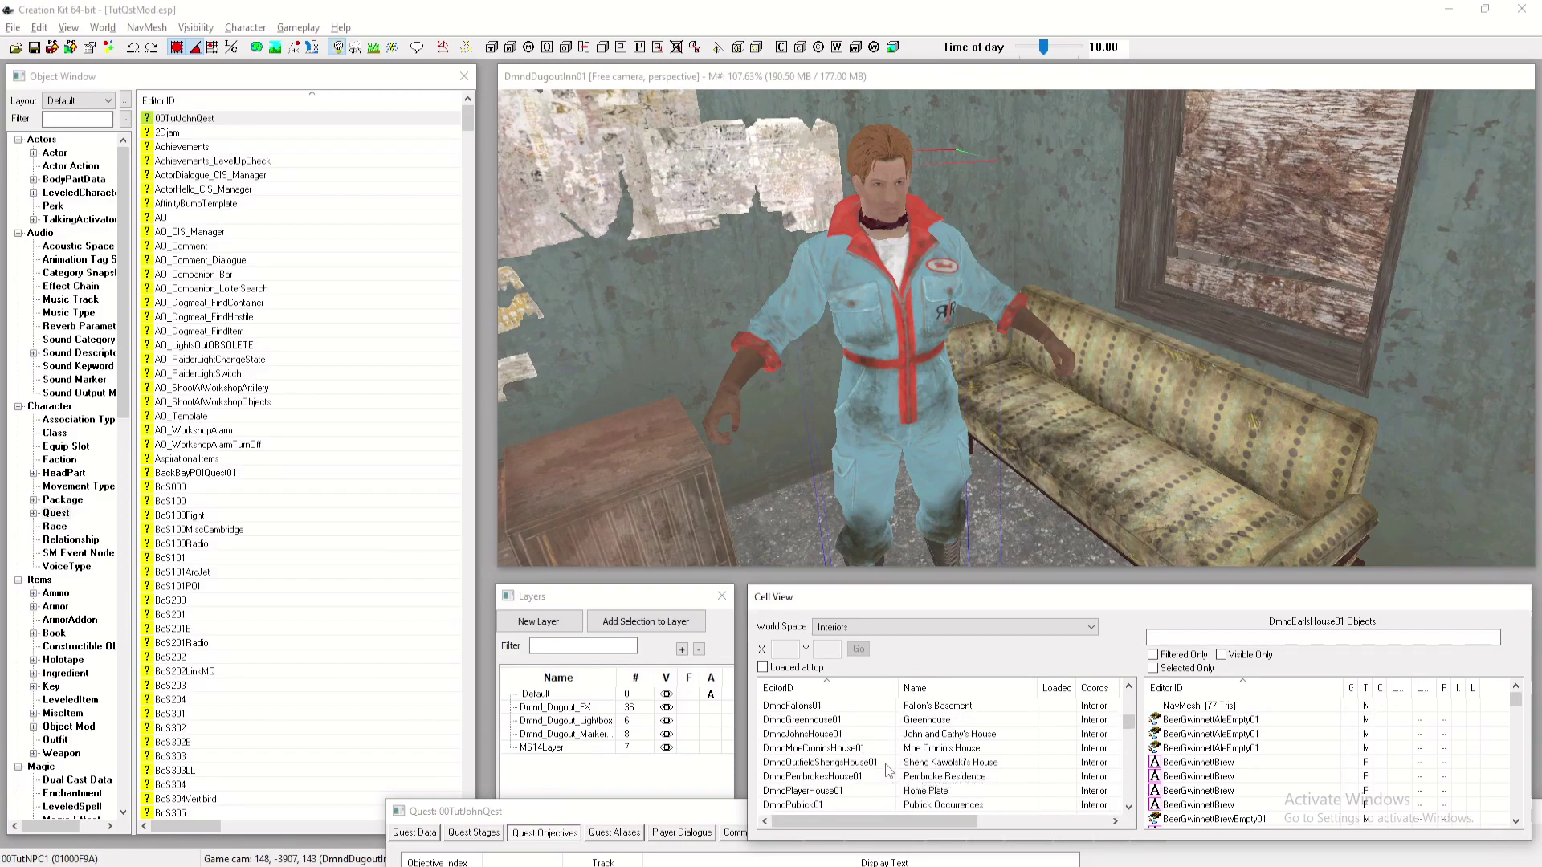
{"action": "scroll", "coordinate": [887, 771], "scroll_direction": "down", "scroll_amount": 2}
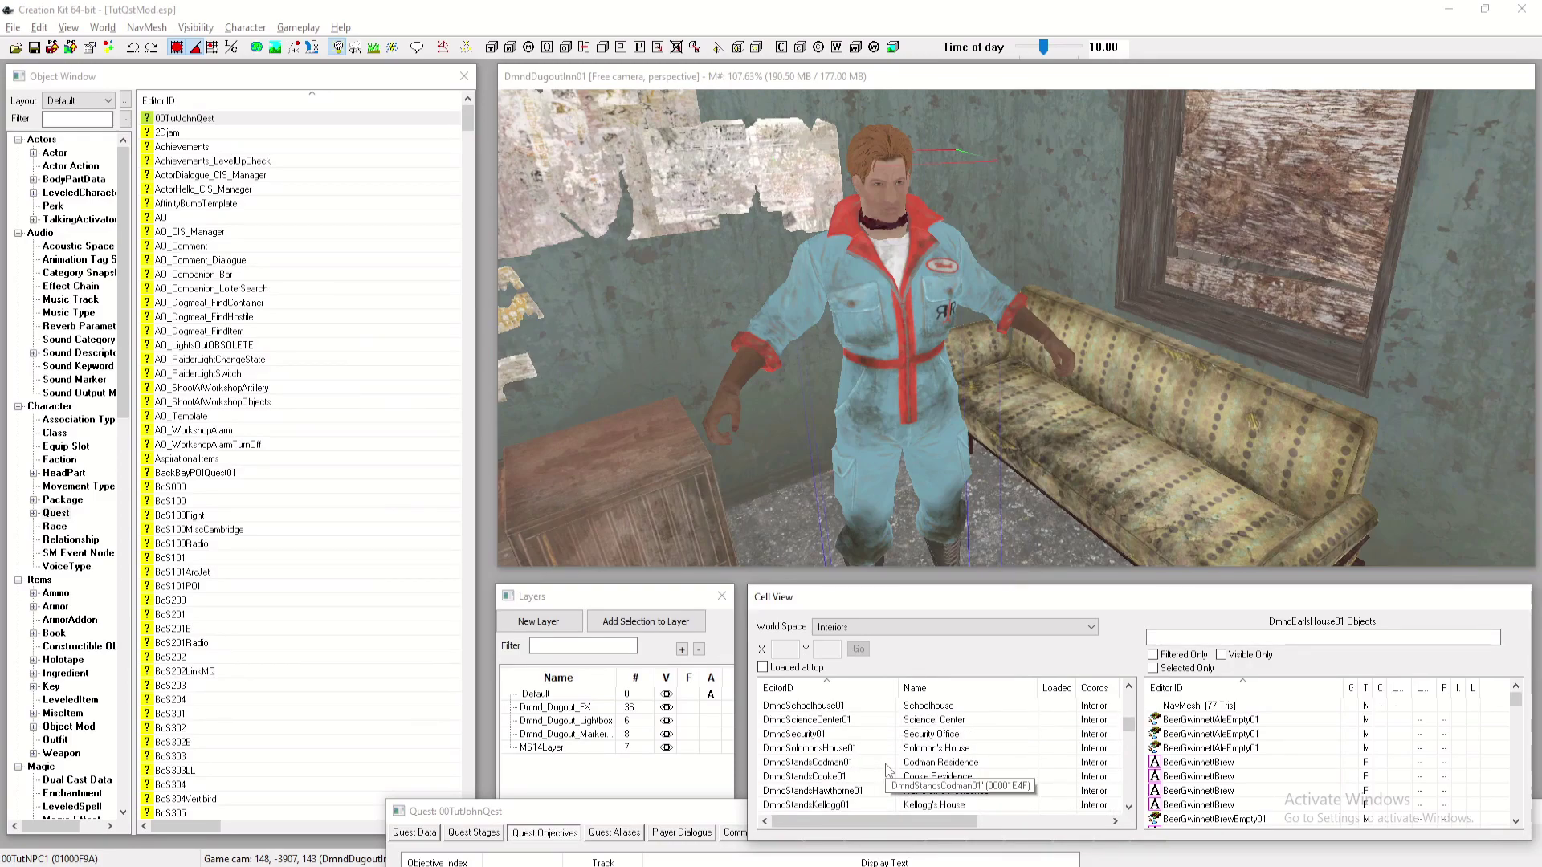
{"action": "scroll", "coordinate": [886, 776], "scroll_direction": "down", "scroll_amount": 2}
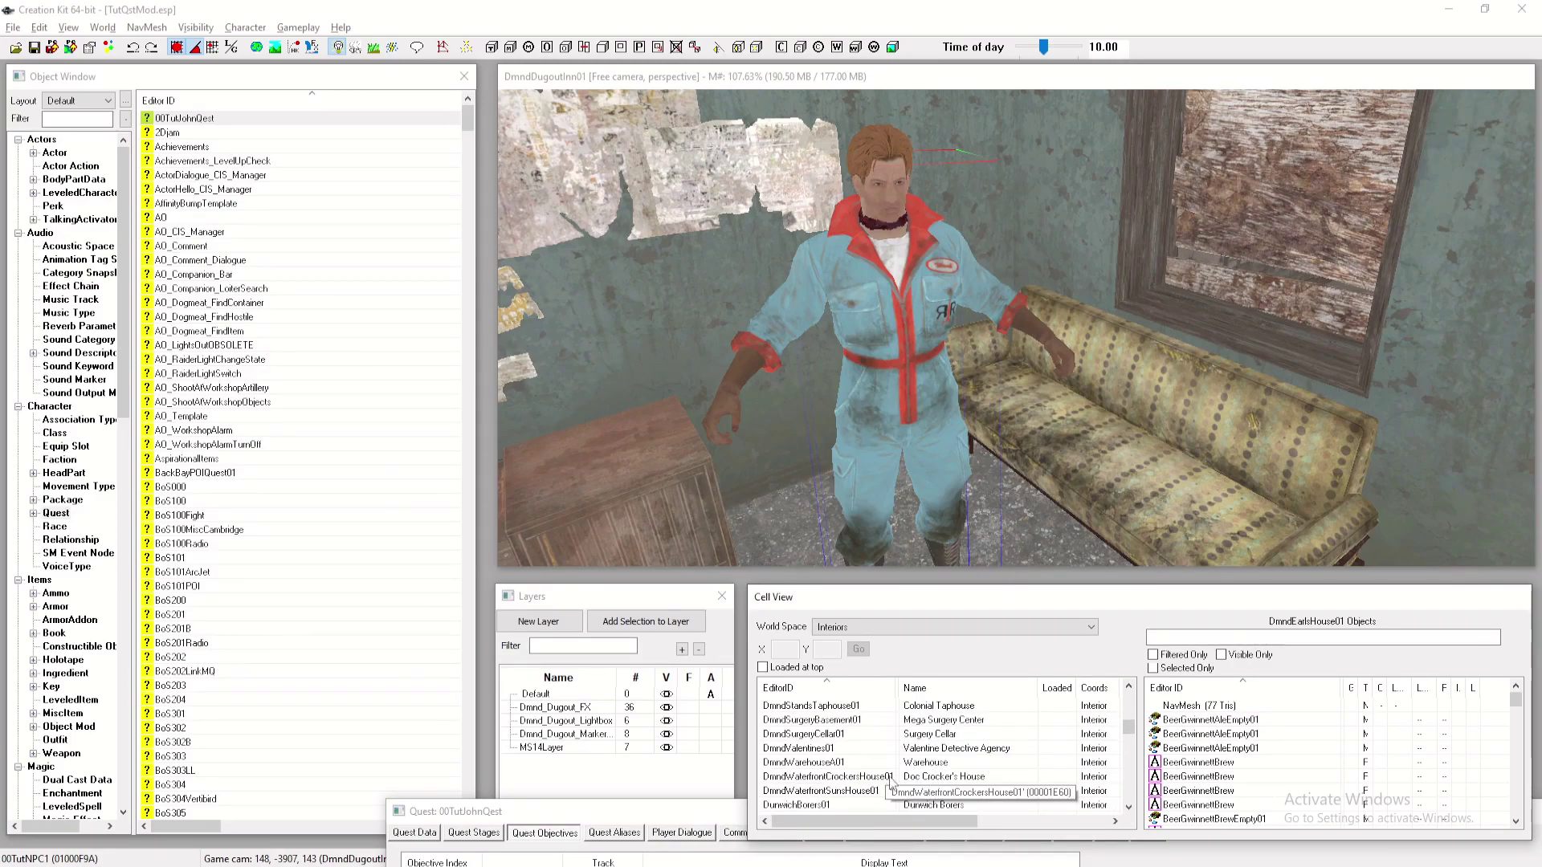
{"action": "scroll", "coordinate": [916, 770], "scroll_direction": "up", "scroll_amount": 2}
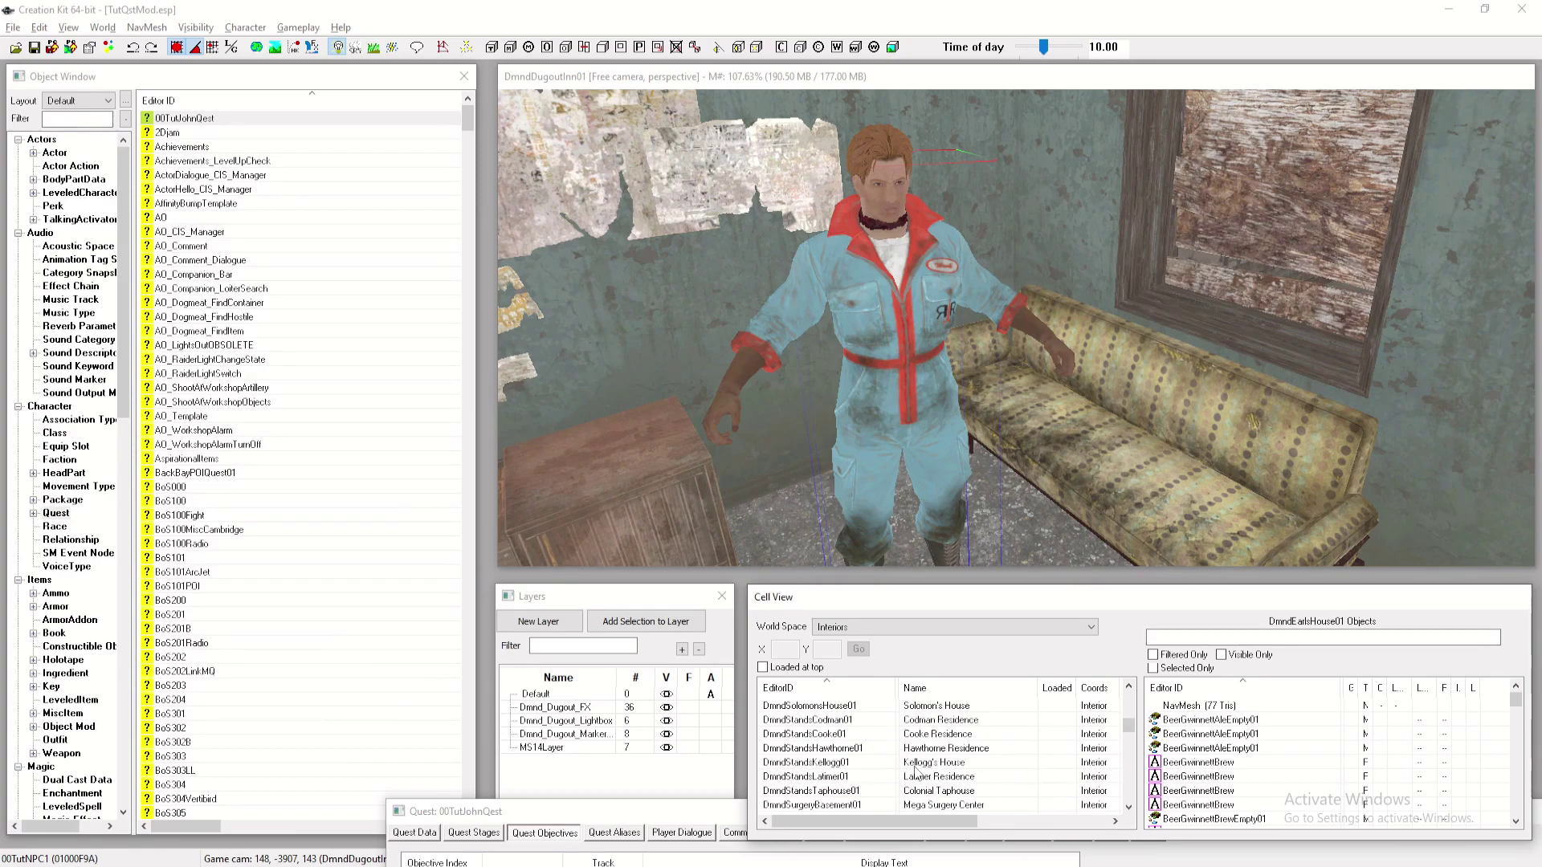
{"action": "scroll", "coordinate": [915, 770], "scroll_direction": "up", "scroll_amount": 2}
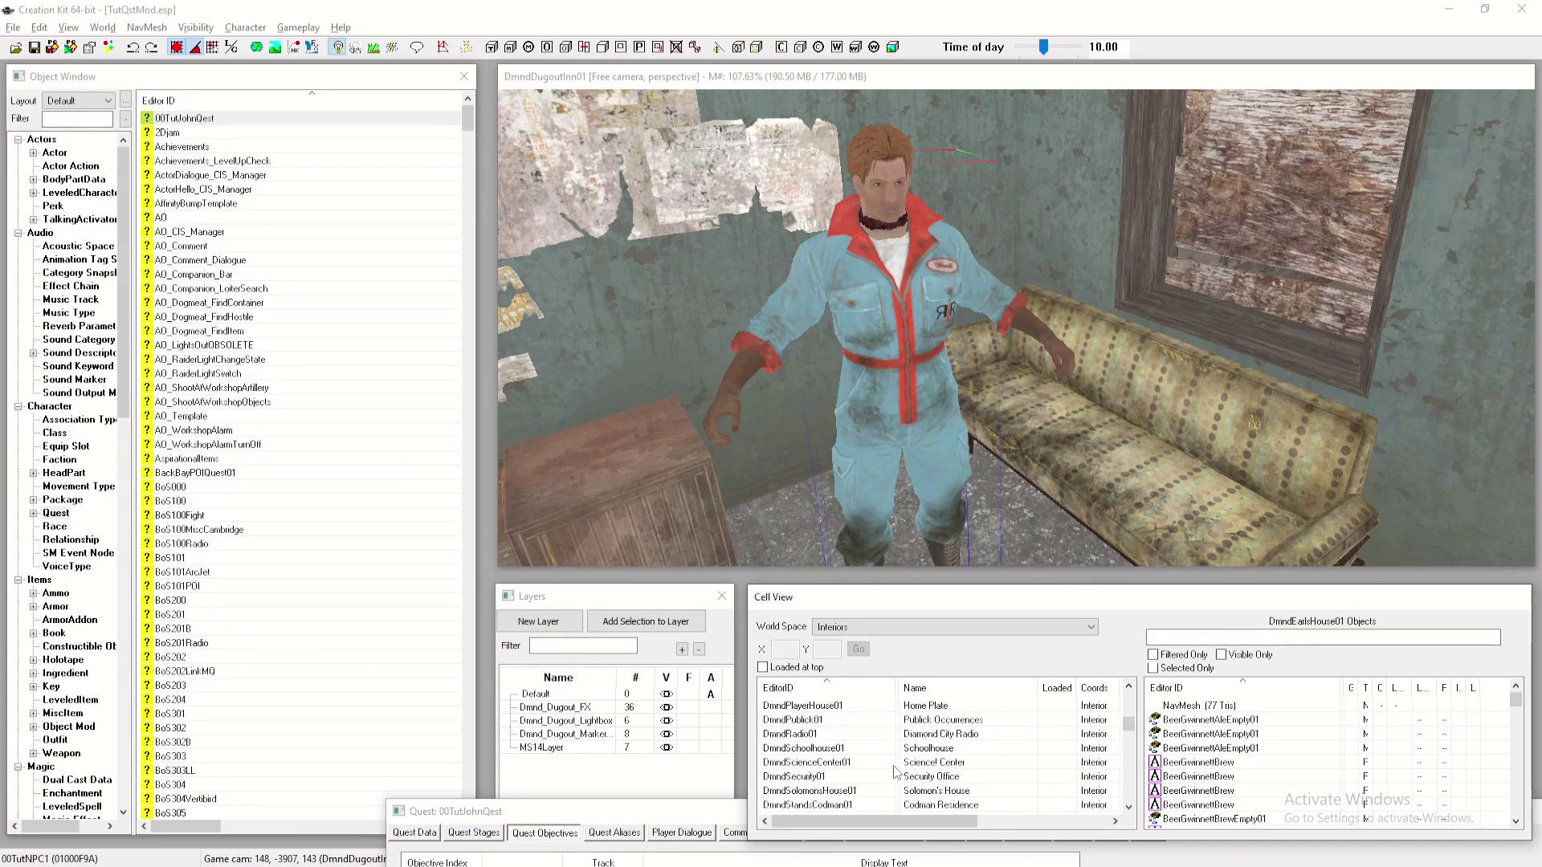
{"action": "left_click", "coordinate": [886, 776]}
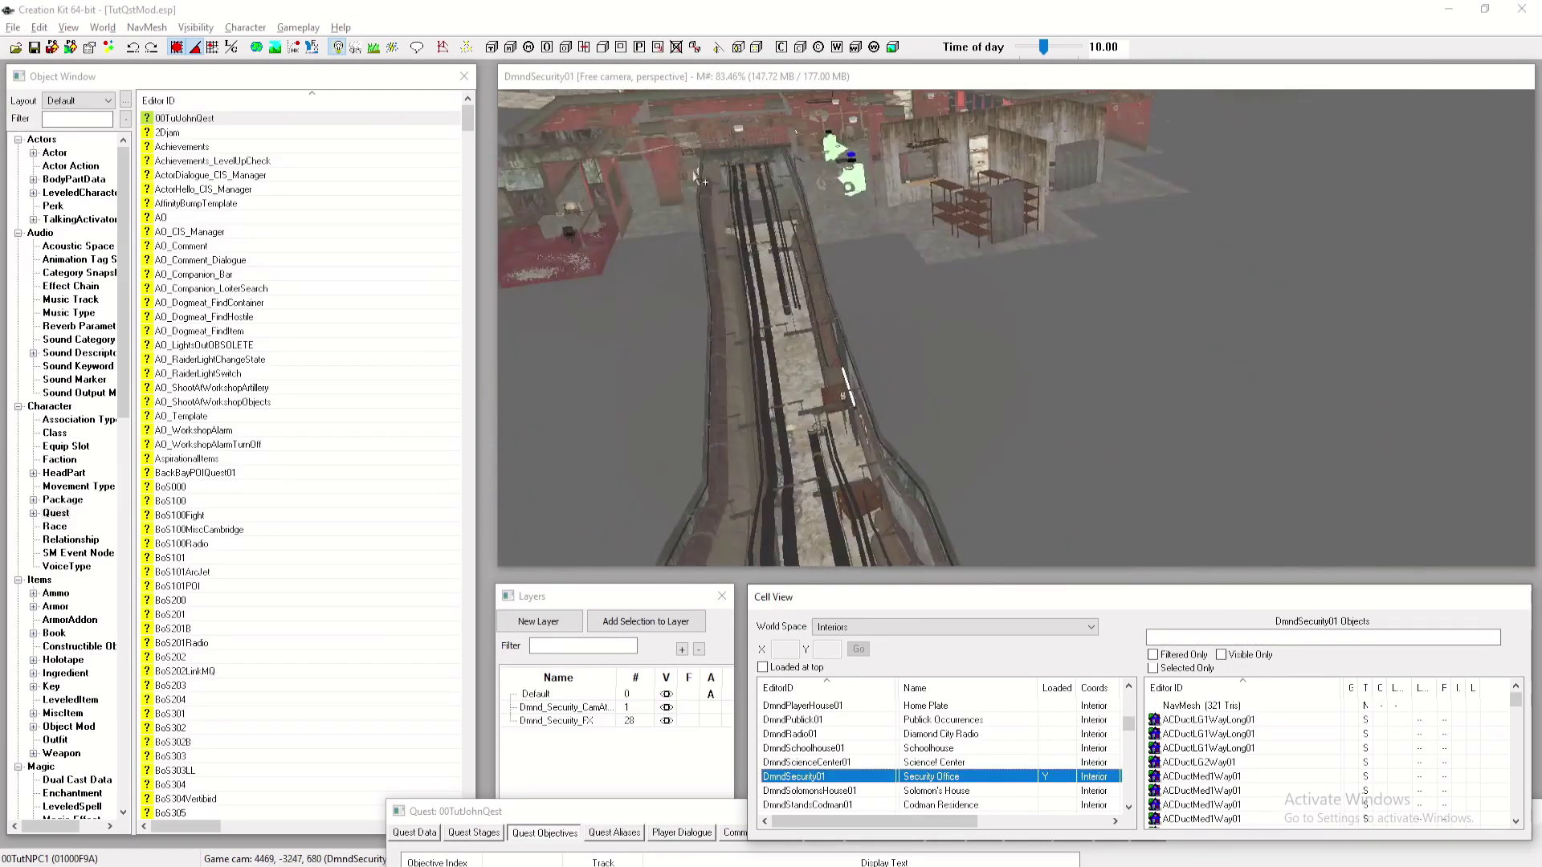
{"action": "middle_click_drag", "start_coordinate": [696, 177], "coordinate": [994, 215]}
{"action": "scroll", "coordinate": [755, 202], "scroll_direction": "up", "scroll_amount": 8}
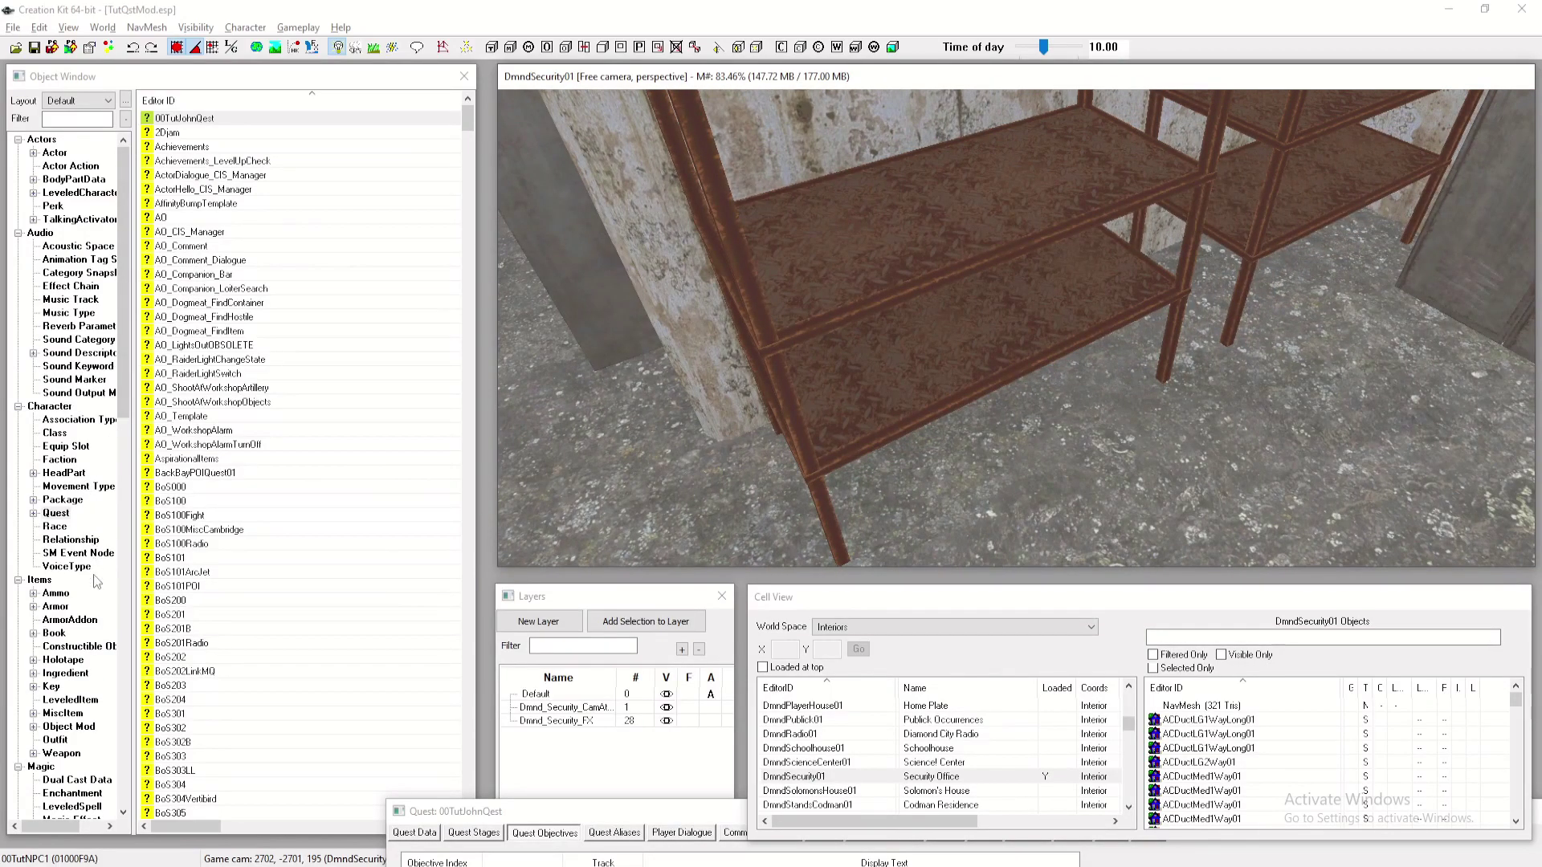
Step: Find the Wrench02 misc item, set its ID to 00TutWrench and name it "John's Wrench"
{"action": "left_click", "coordinate": [72, 719]}
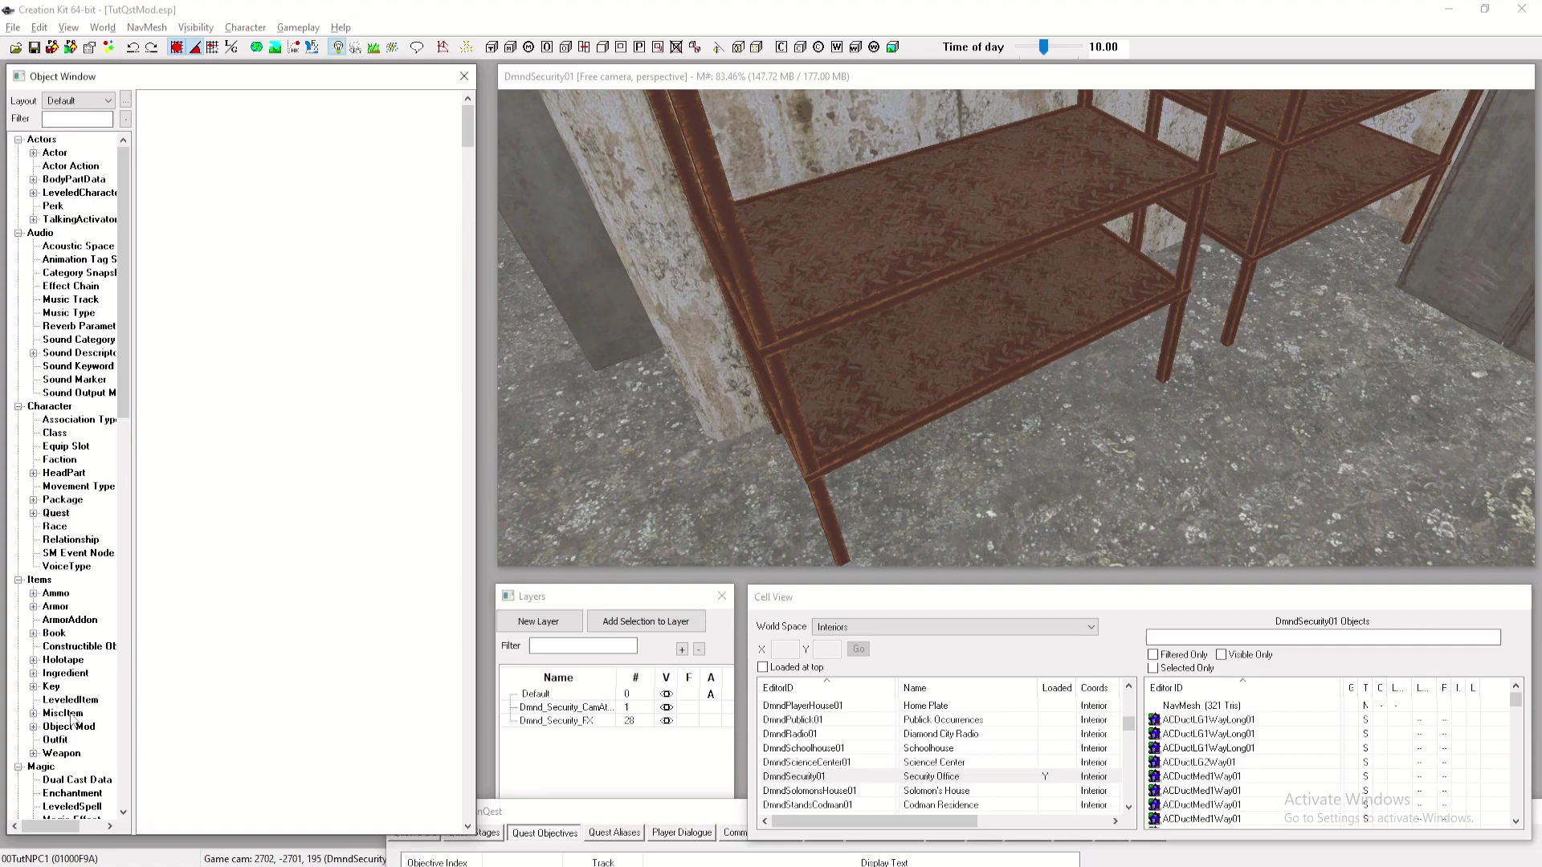
{"action": "left_click", "coordinate": [105, 120]}
{"action": "type", "text": "wrench"}
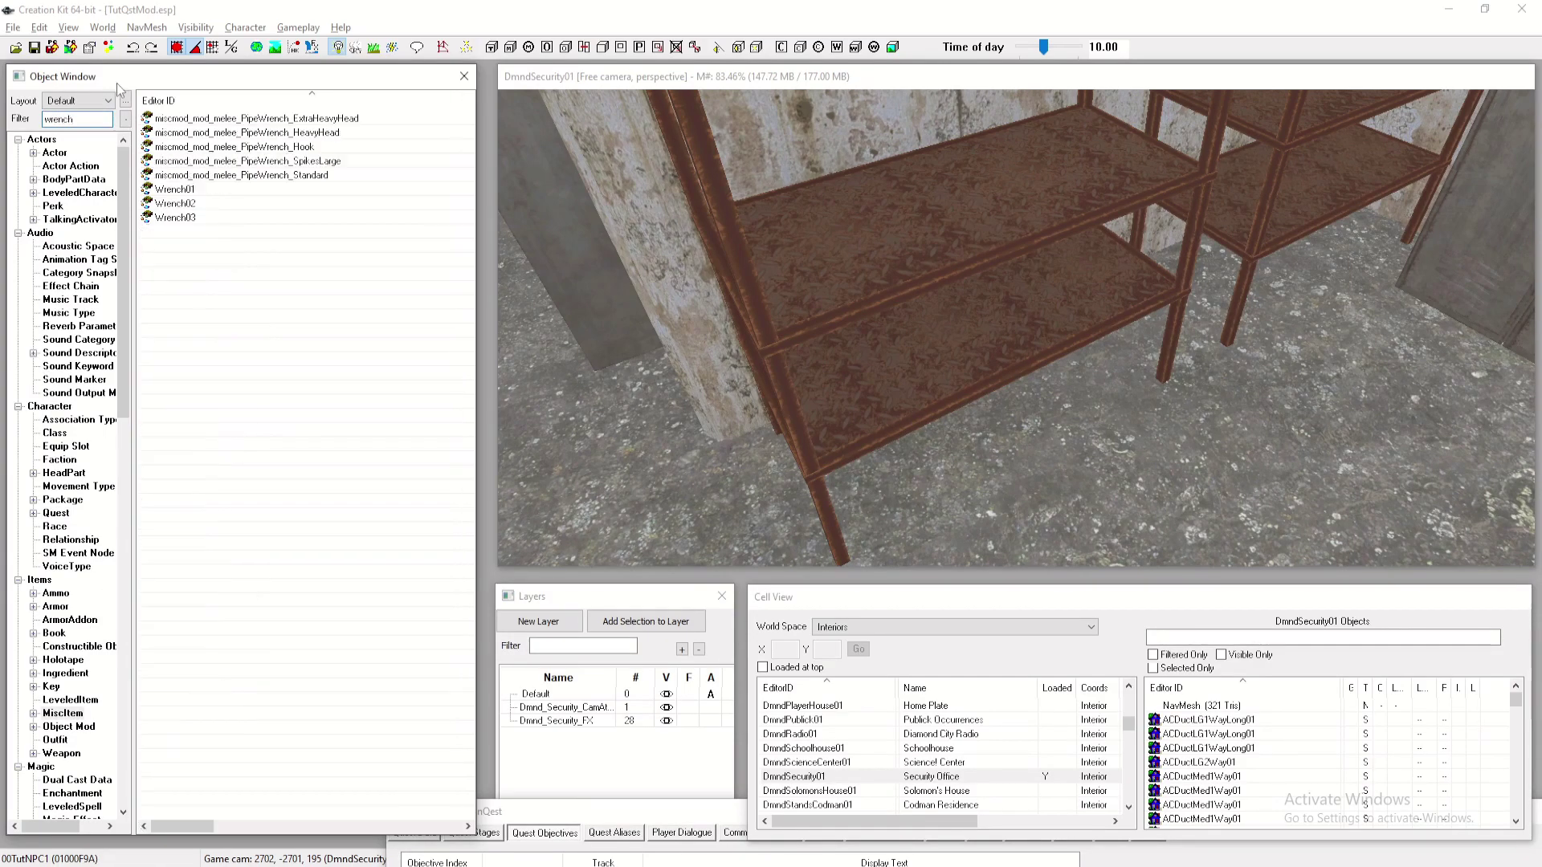
{"action": "double_click", "coordinate": [175, 203]}
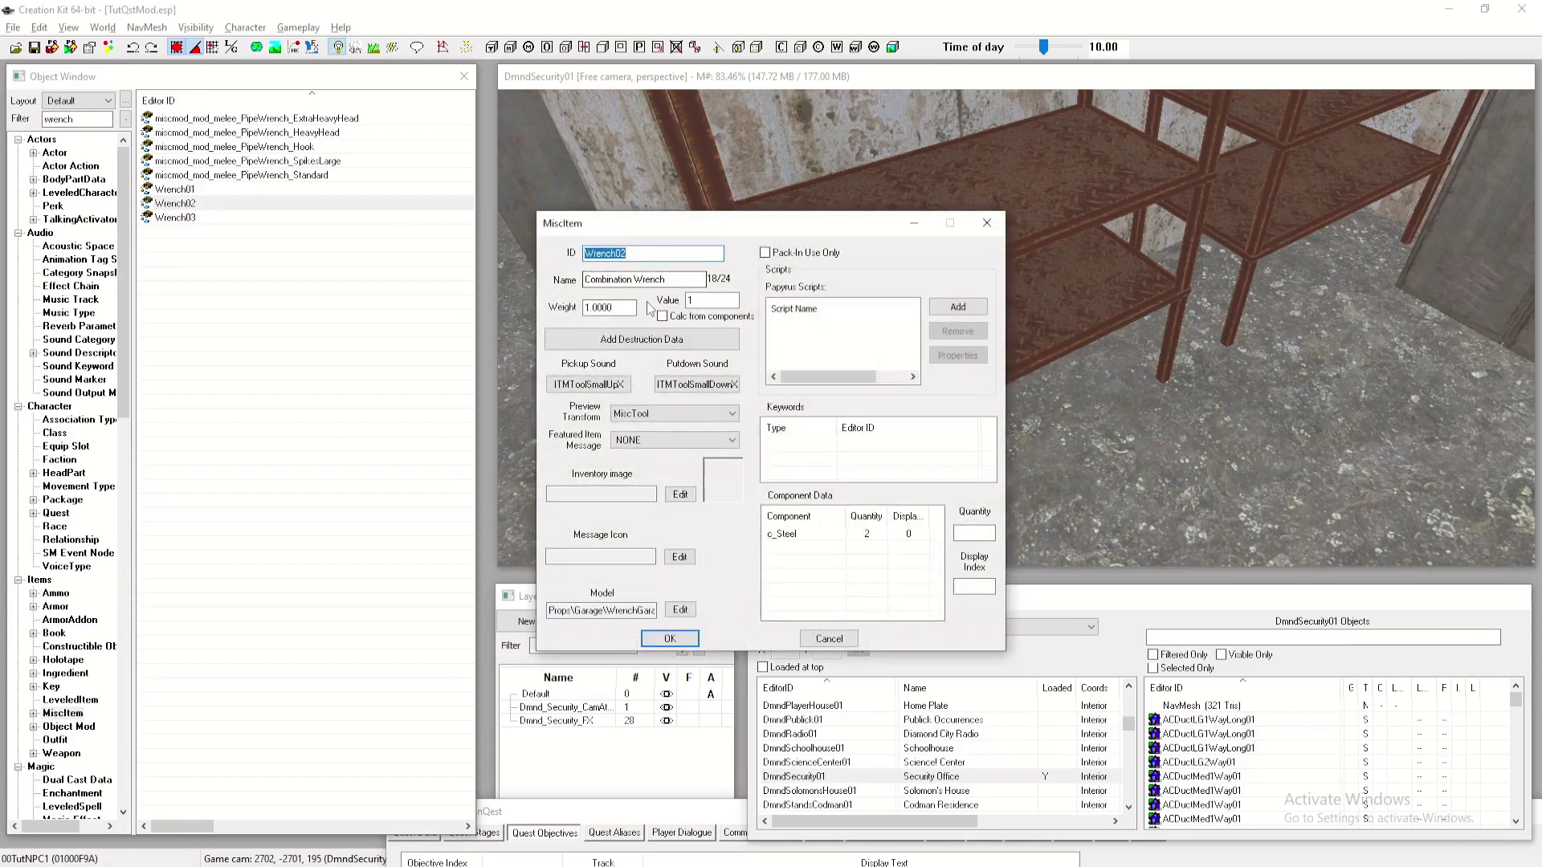
{"action": "type", "text": "00TutWre"}
{"action": "double_click", "coordinate": [609, 280]}
{"action": "type", "text": "John's"}
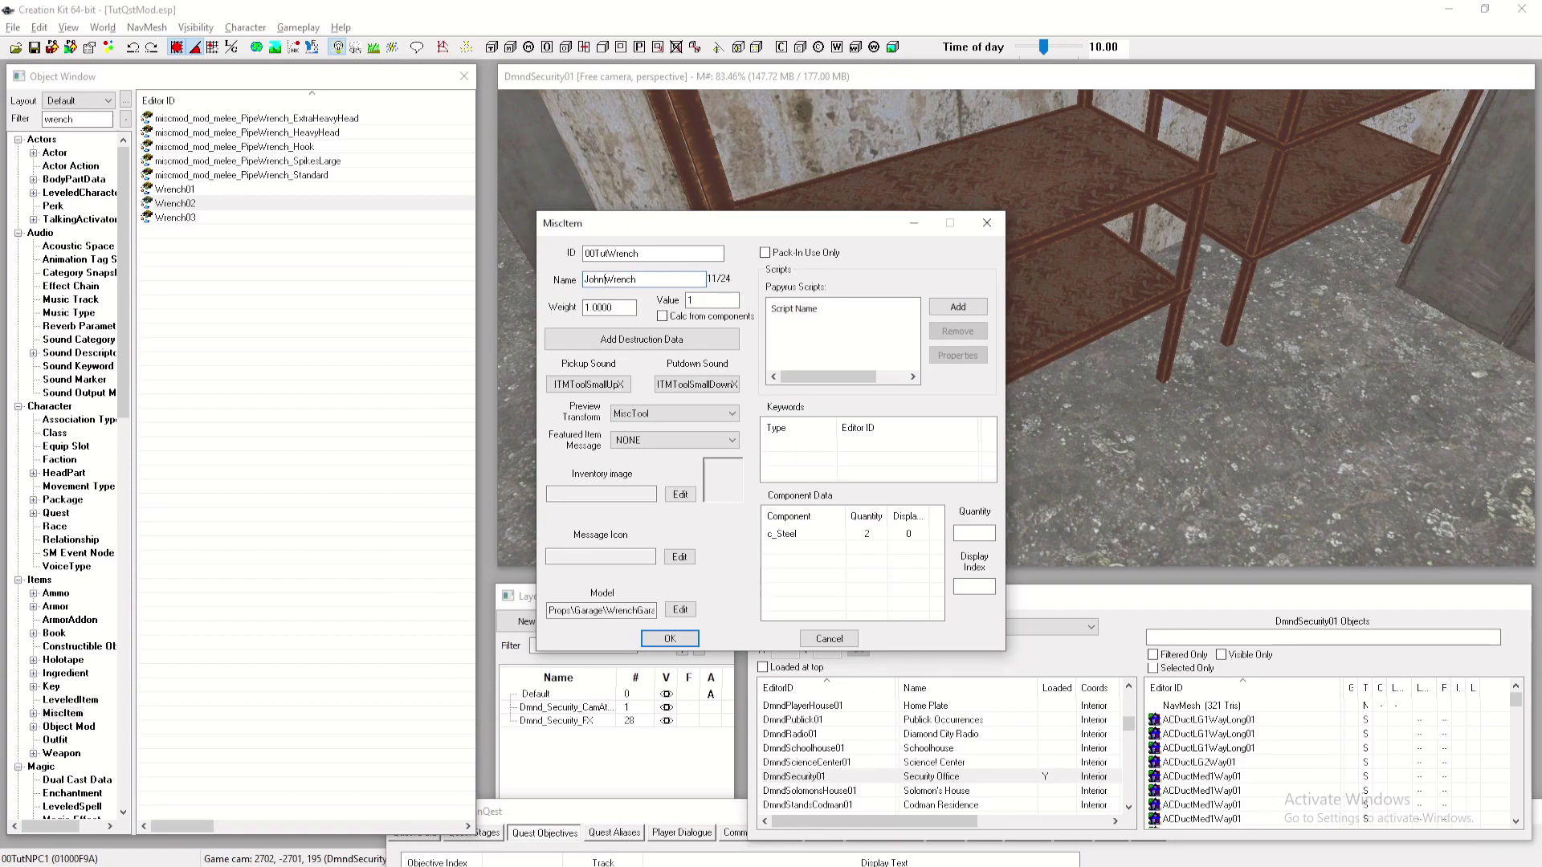
Step: Delete the c_Steel component from the wrench's component data
{"action": "right_click", "coordinate": [808, 451]}
{"action": "left_click", "coordinate": [797, 536]}
{"action": "right_click", "coordinate": [798, 537]}
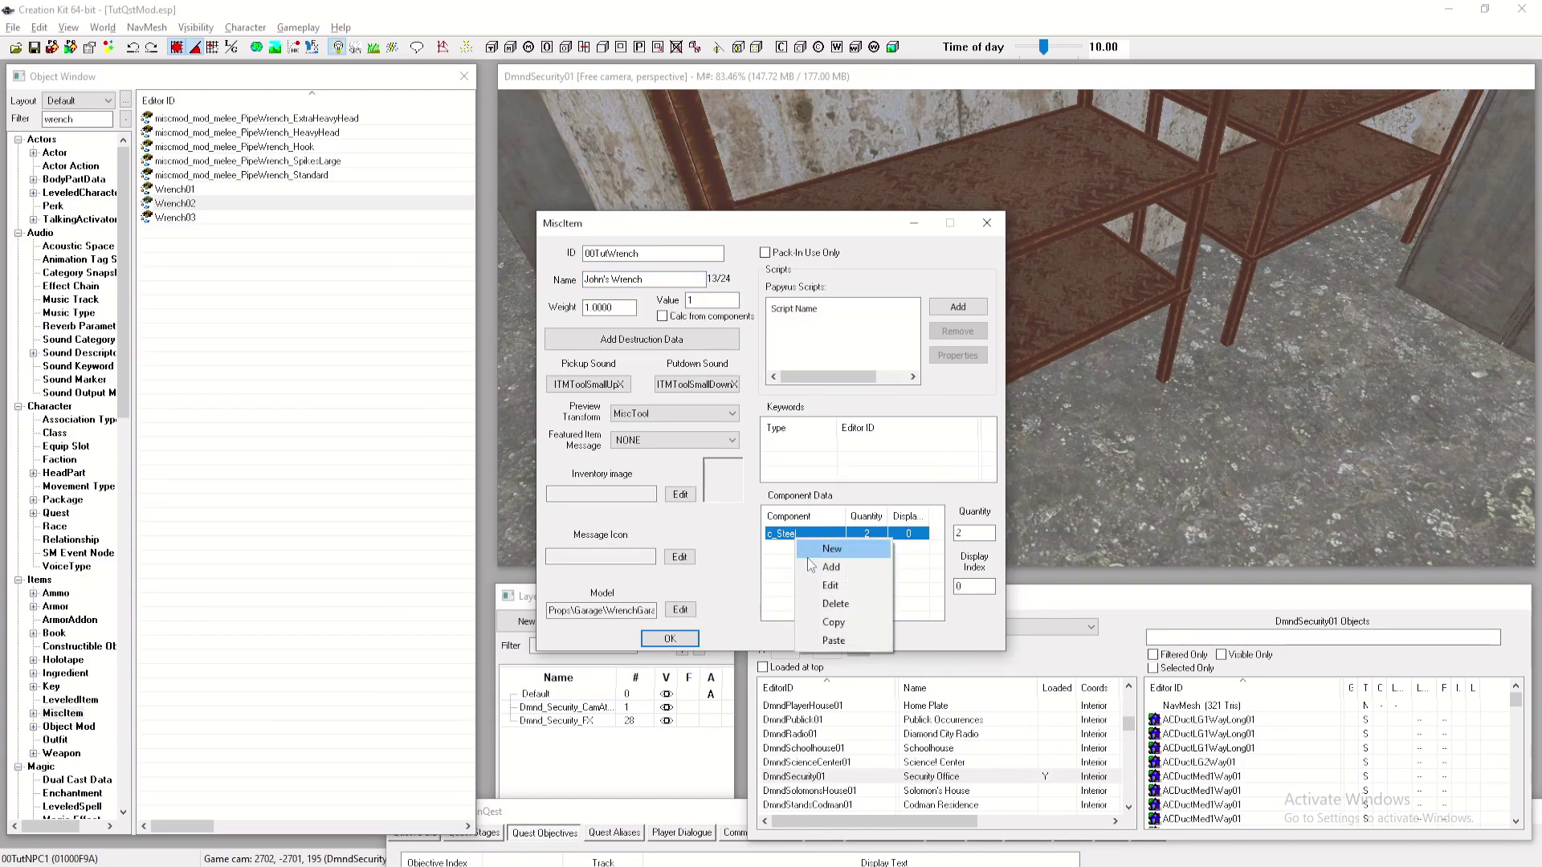
{"action": "left_click", "coordinate": [835, 603]}
Step: Add the NotJunkJetAmmo keyword to the wrench and save it as a new form
{"action": "right_click", "coordinate": [794, 463]}
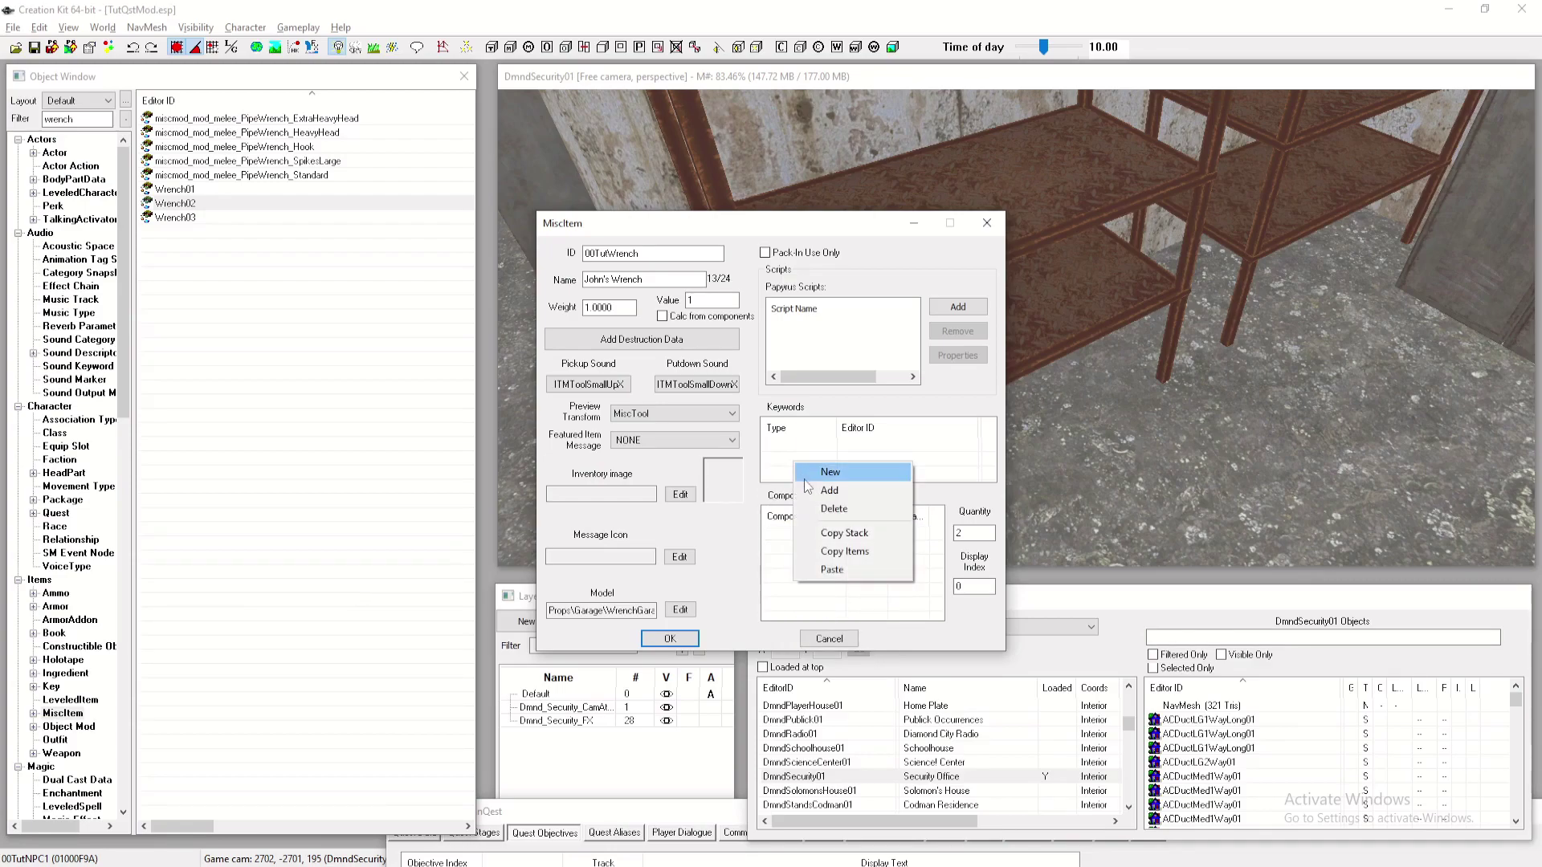
{"action": "left_click", "coordinate": [811, 490]}
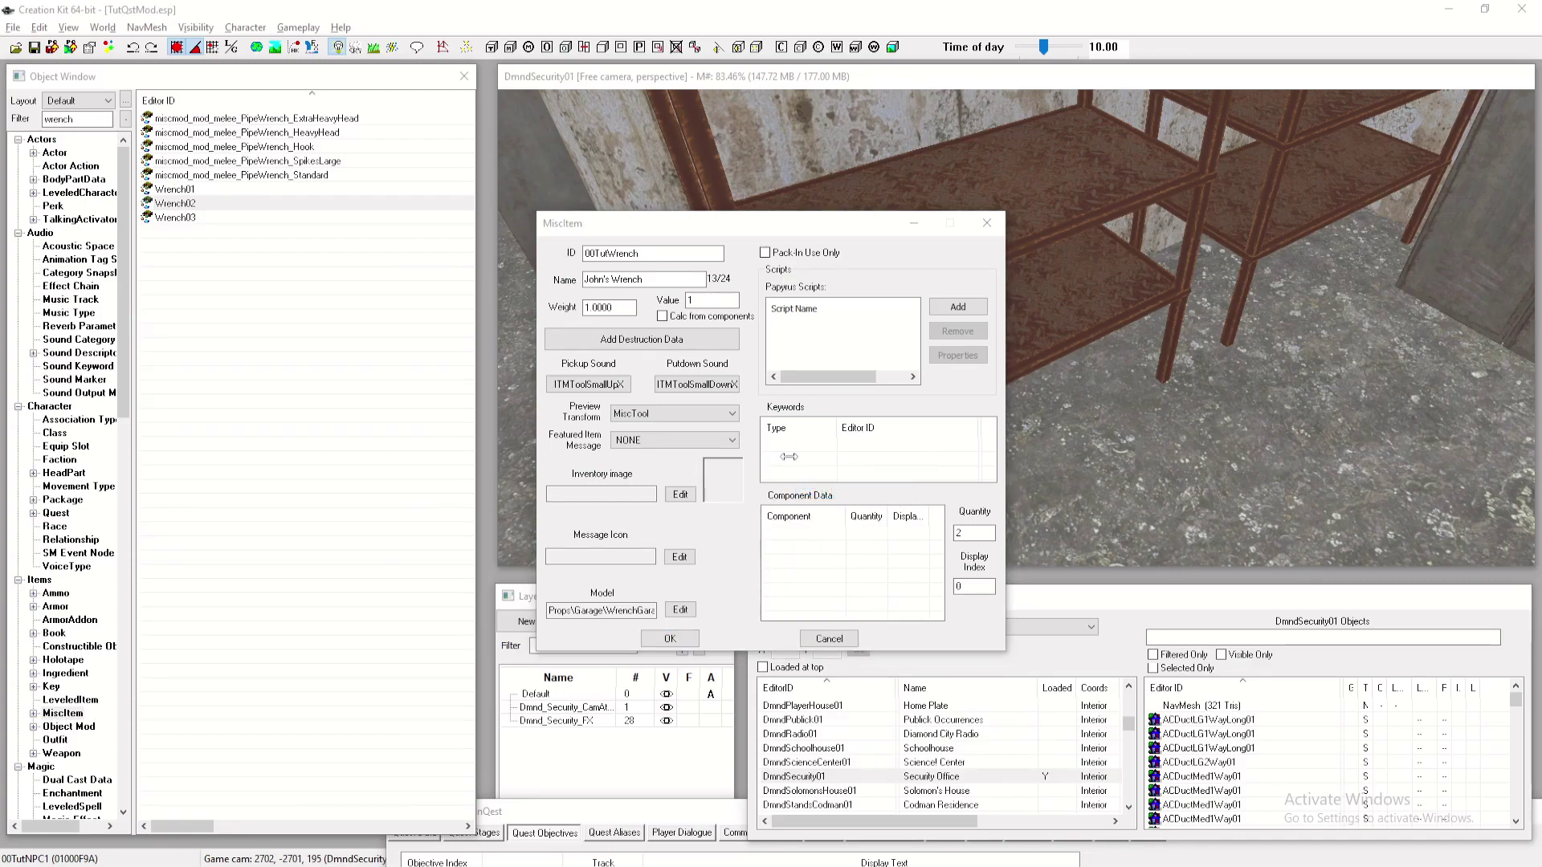
{"action": "type", "text": "u"}
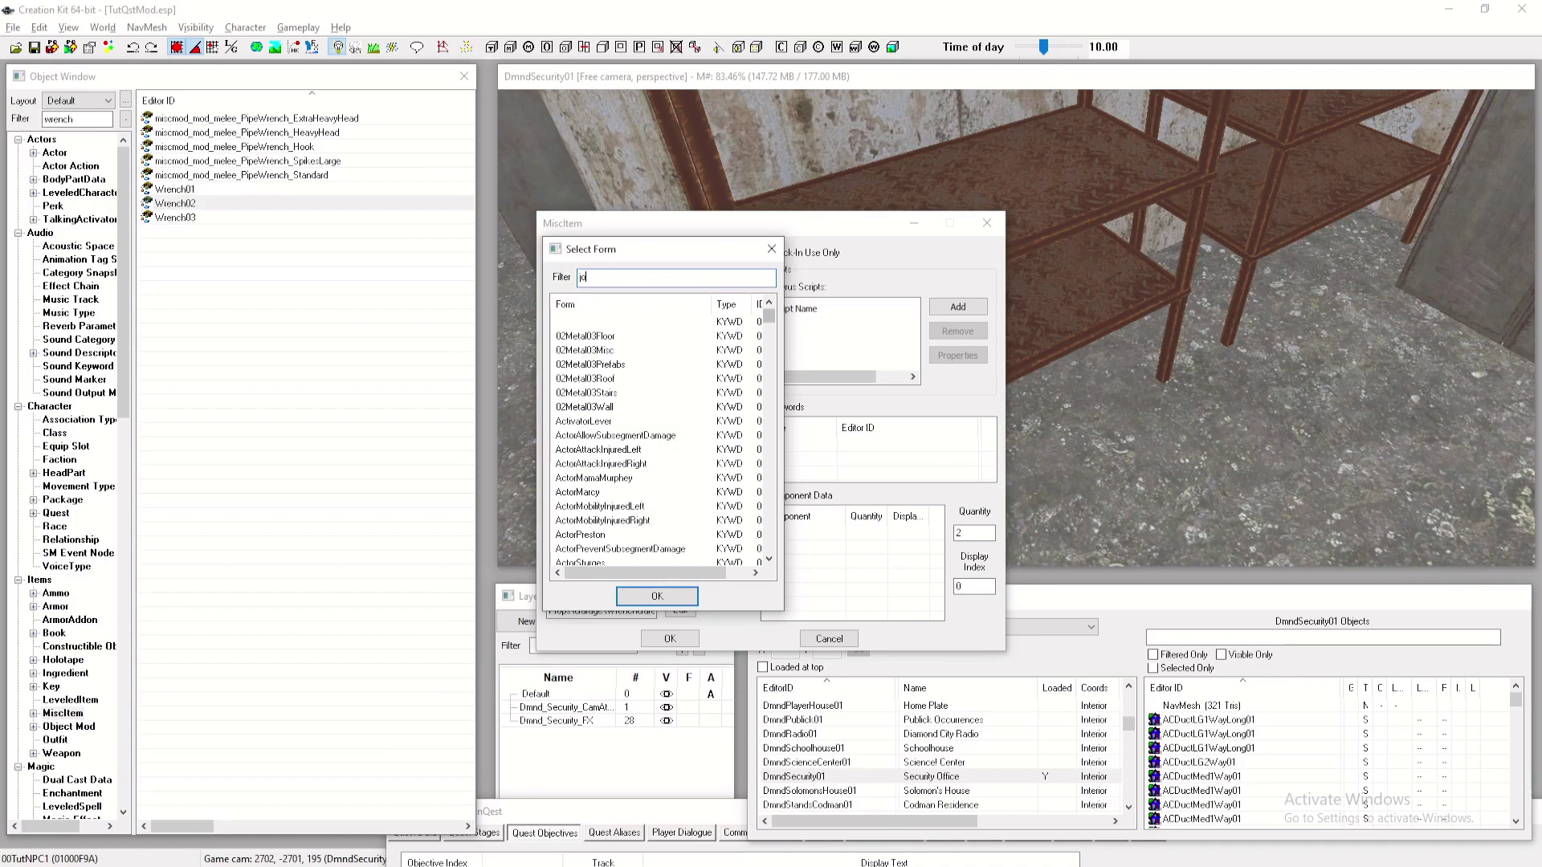
{"action": "type", "text": "nk"}
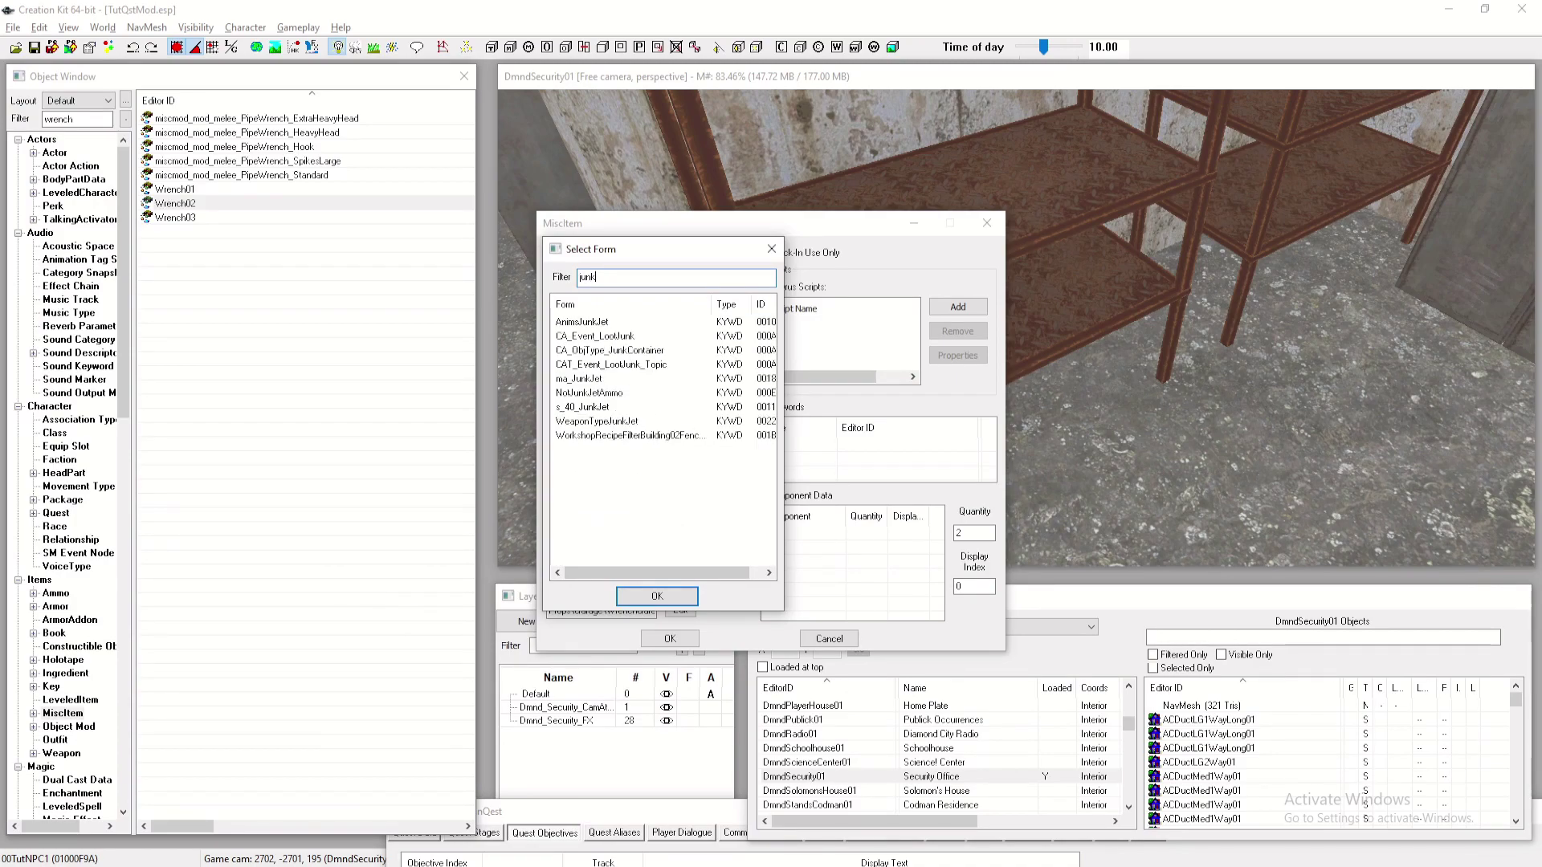
{"action": "double_click", "coordinate": [629, 394]}
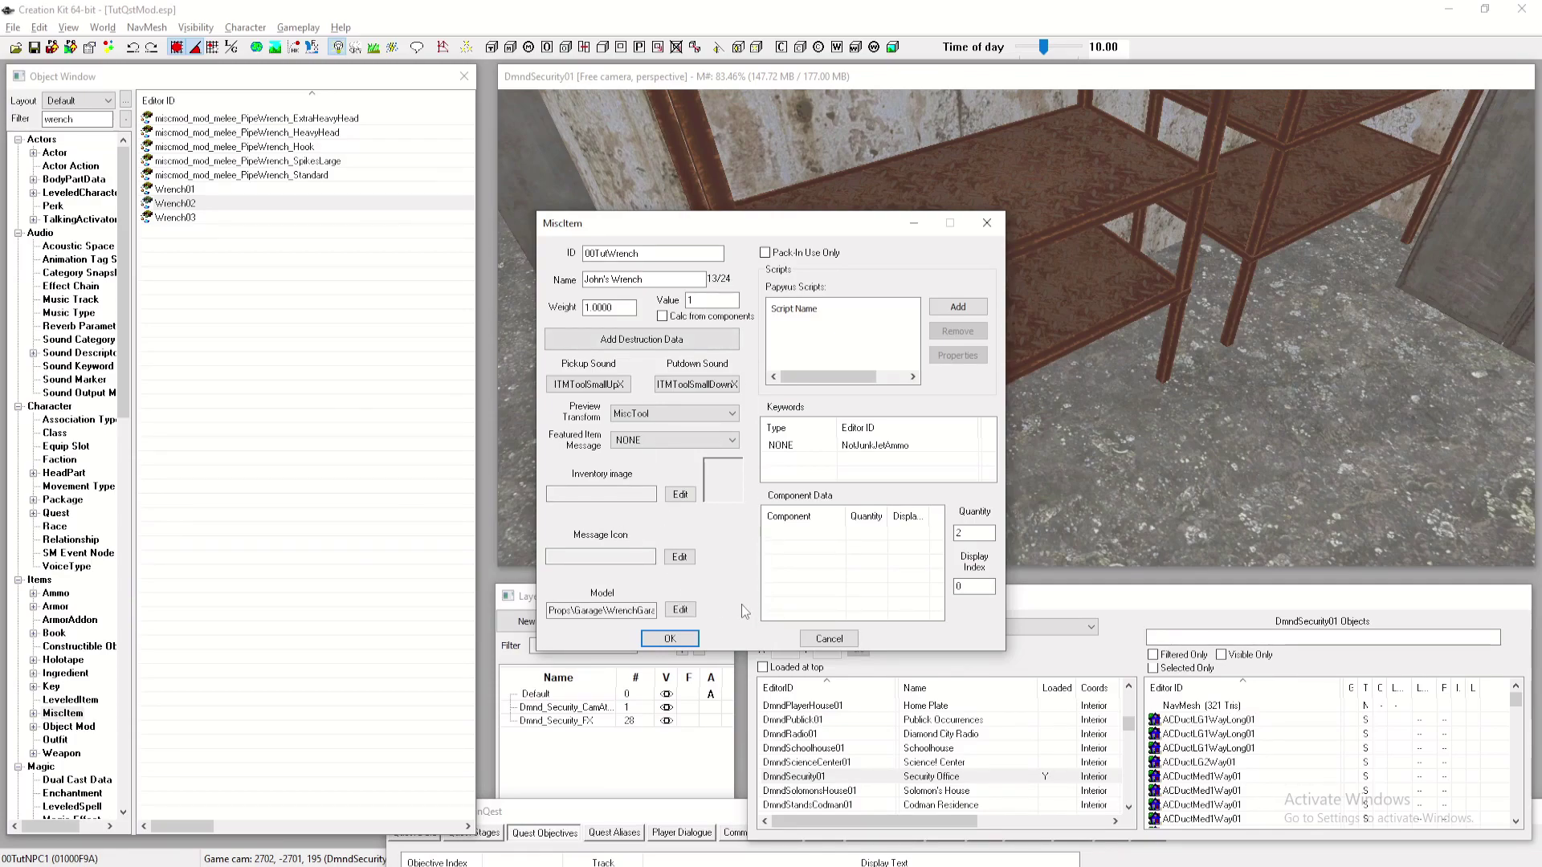
{"action": "left_click", "coordinate": [679, 641]}
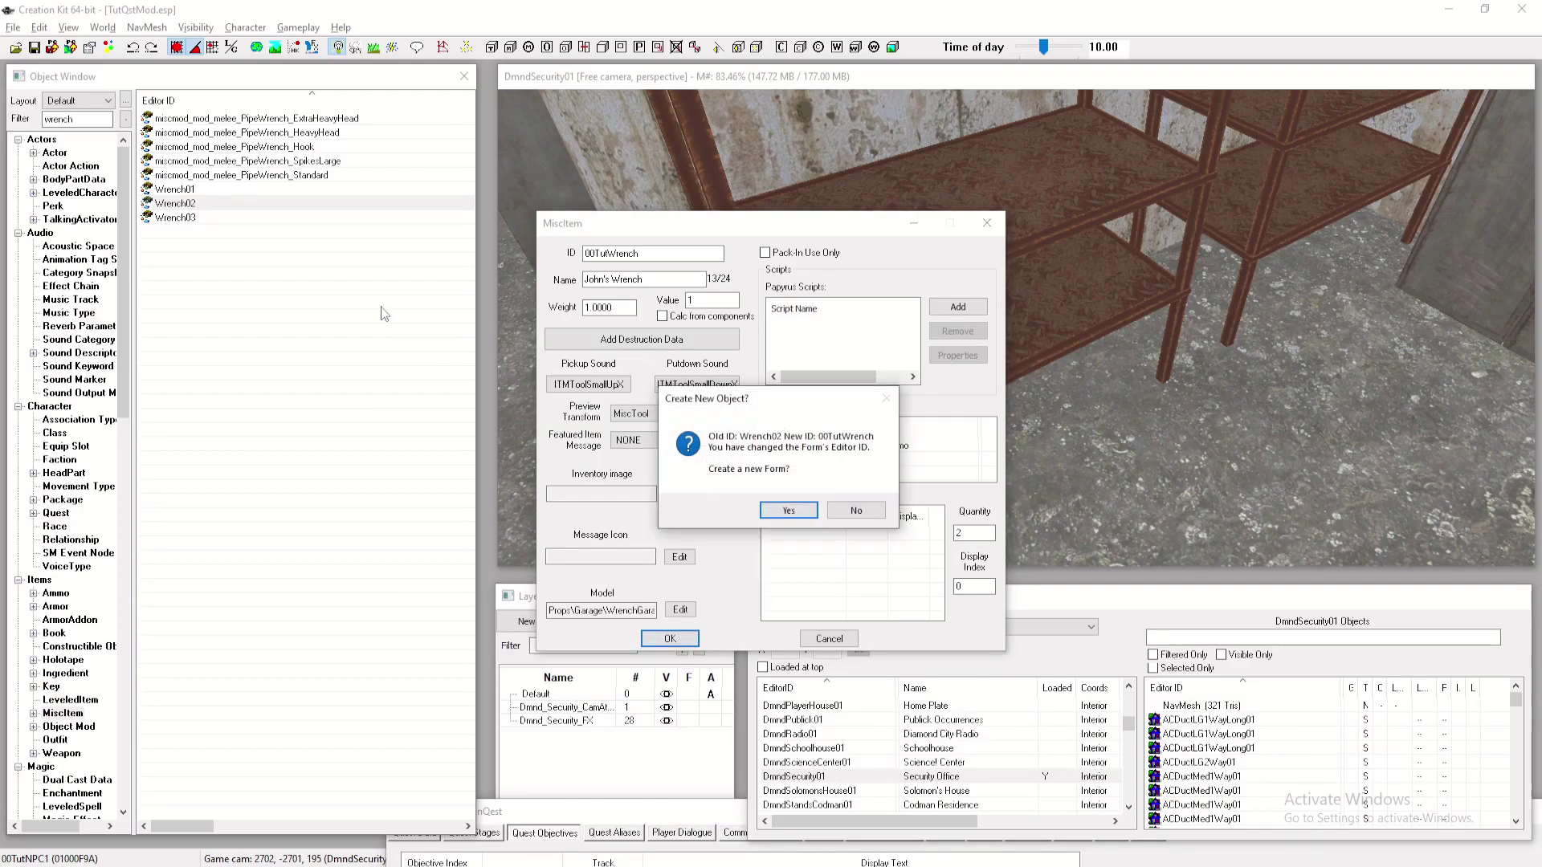
{"action": "left_click", "coordinate": [786, 511]}
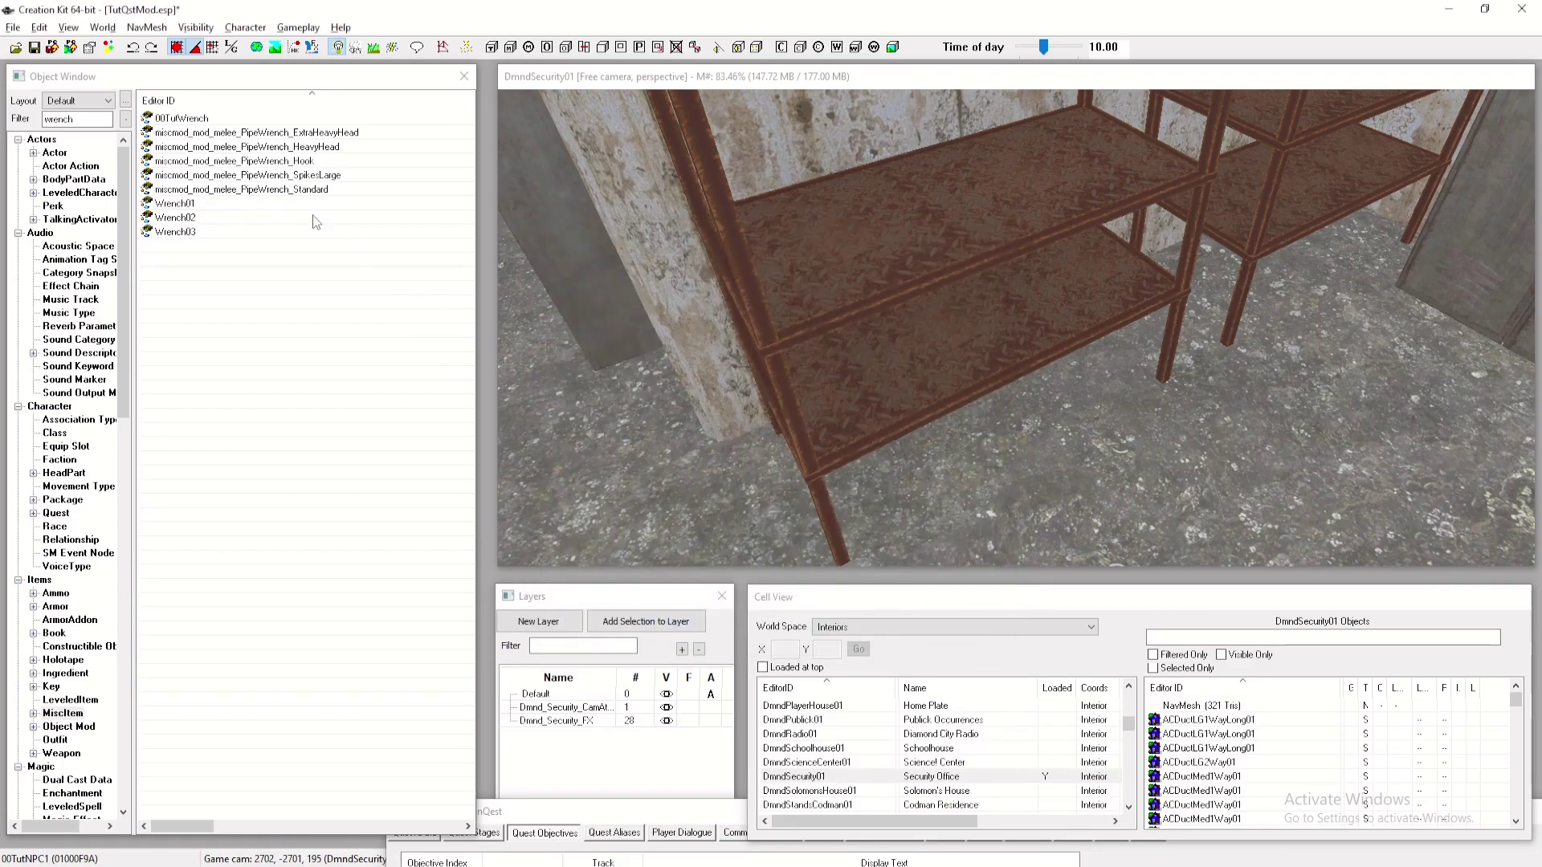
Step: Place 00TutWrench on the upper tier of the Security Office's metal shelf, rotated to lie lengthwise and settled onto the surface
{"action": "left_click_drag", "start_coordinate": [182, 118], "coordinate": [827, 236]}
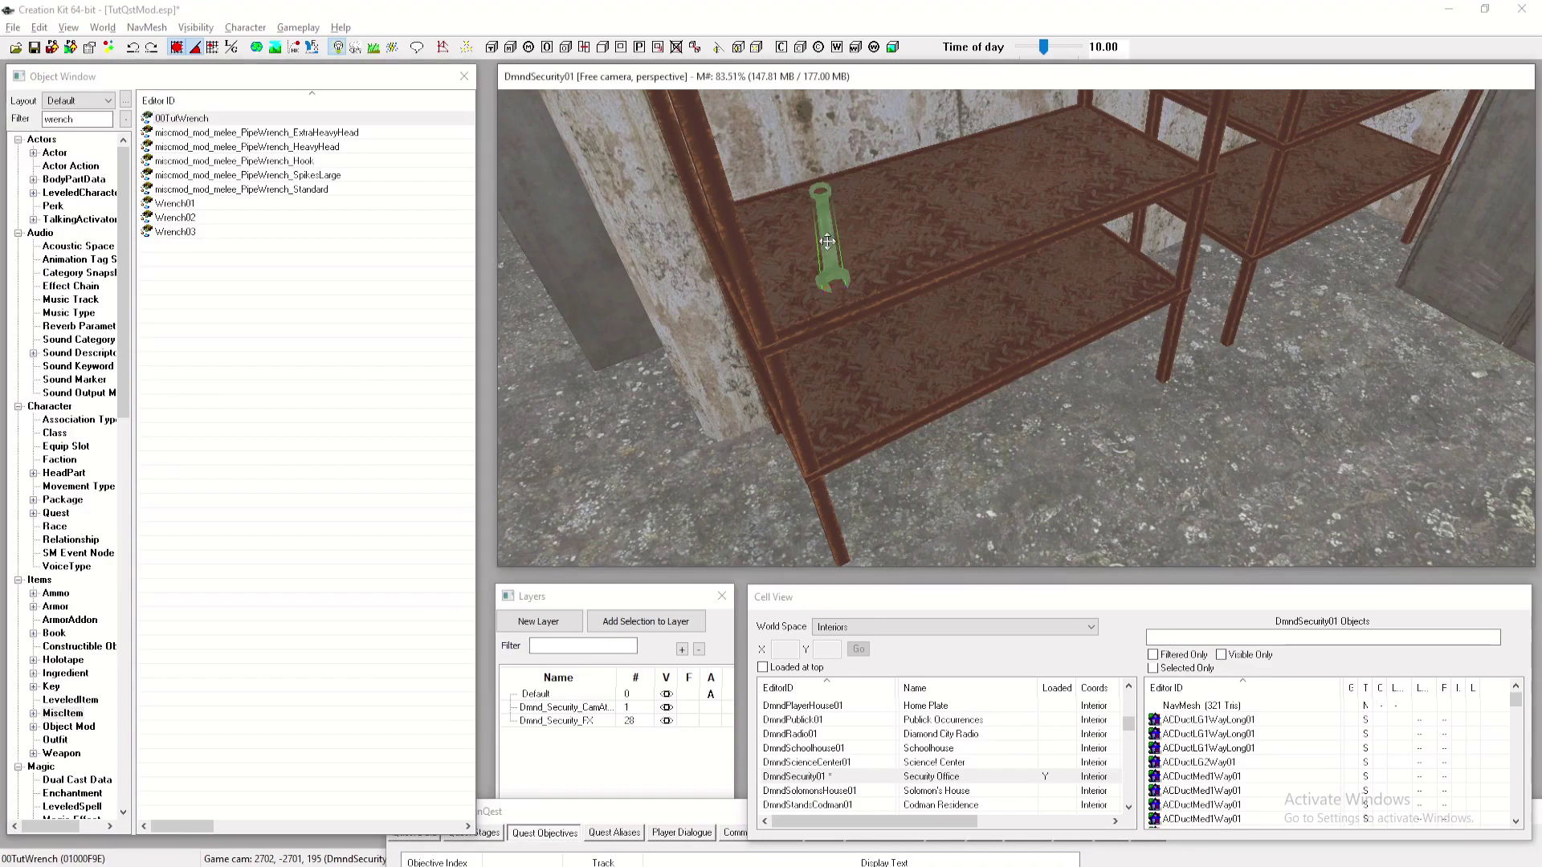
{"action": "middle_click_drag", "start_coordinate": [858, 236], "coordinate": [902, 231], "text": "shift"}
{"action": "right_click_drag", "start_coordinate": [902, 230], "coordinate": [885, 209]}
{"action": "middle_click_drag", "start_coordinate": [885, 209], "coordinate": [803, 210], "text": "shift"}
{"action": "right_click_drag", "start_coordinate": [803, 215], "coordinate": [792, 205]}
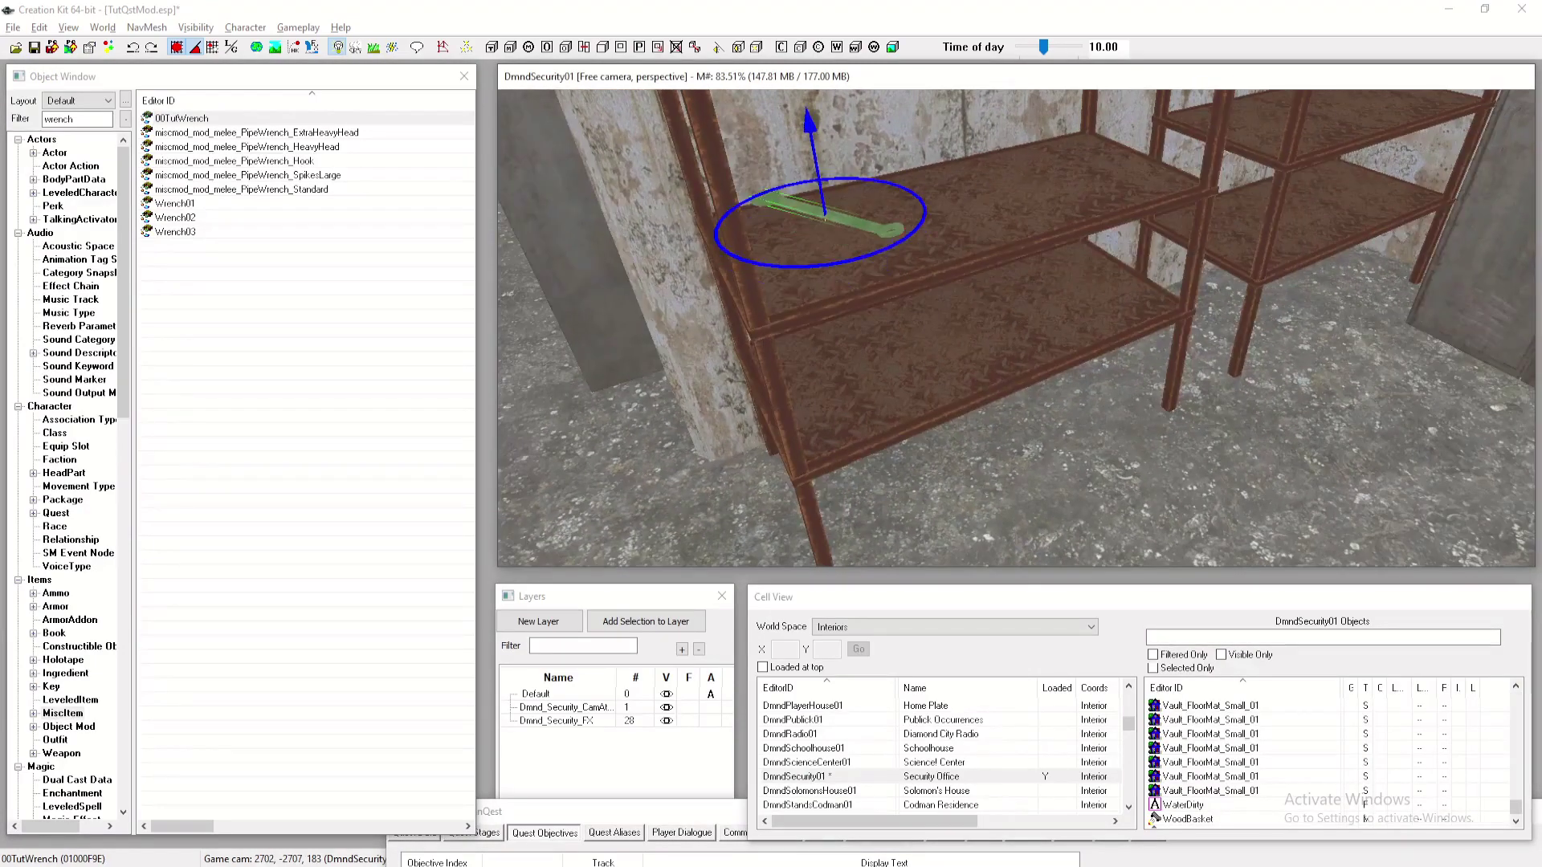
{"action": "left_click", "coordinate": [294, 48]}
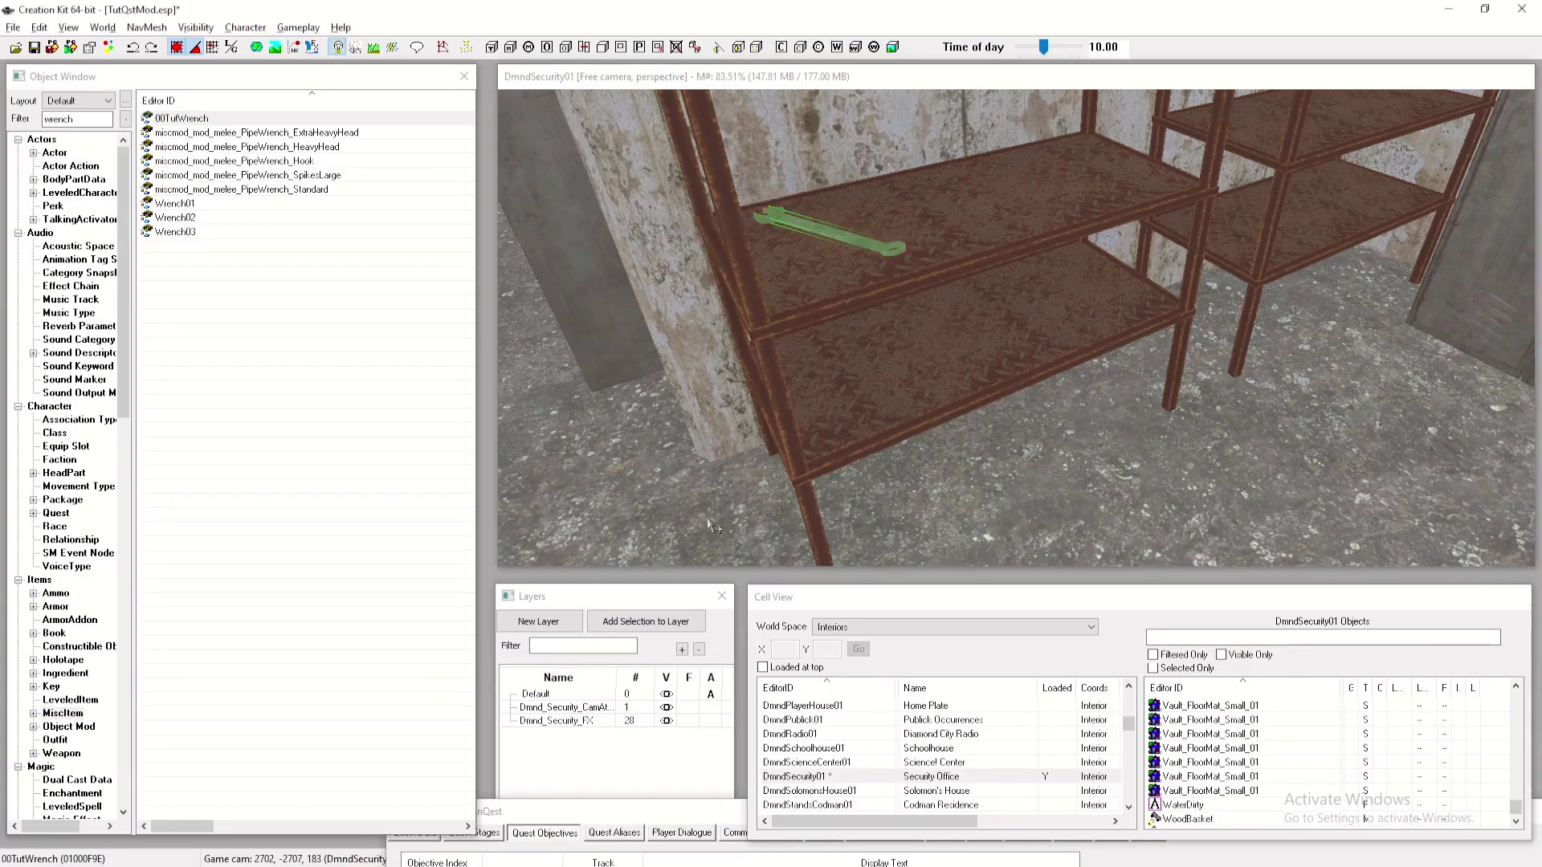
Step: Create a quest reference alias named Wrench with the Specific Reference fill type and the Quest Object flag
{"action": "left_click_drag", "start_coordinate": [720, 816], "coordinate": [743, 229]}
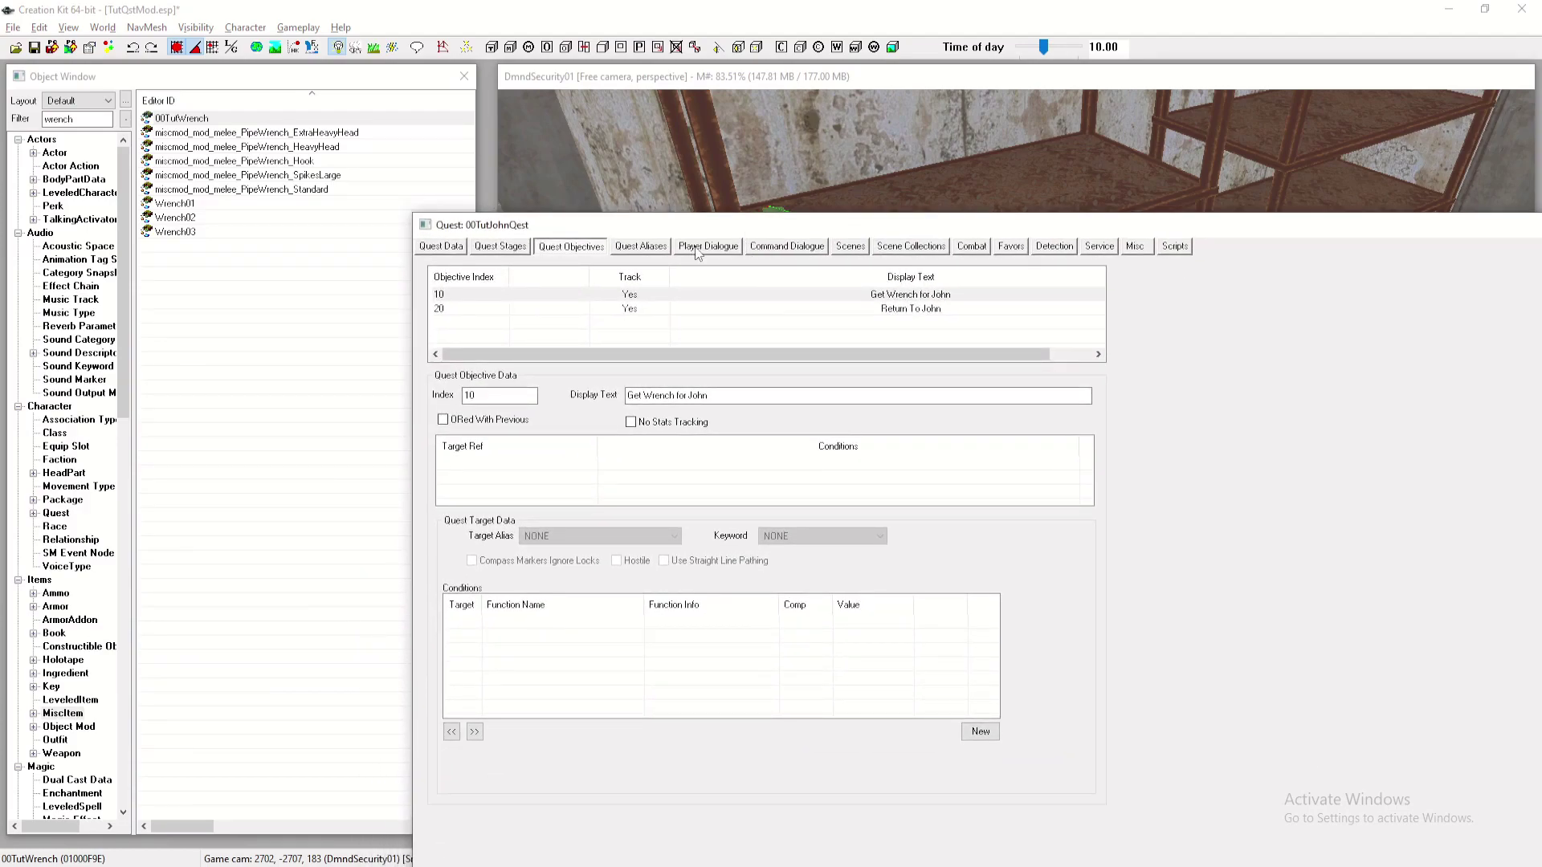
{"action": "left_click", "coordinate": [640, 248]}
{"action": "right_click", "coordinate": [526, 375]}
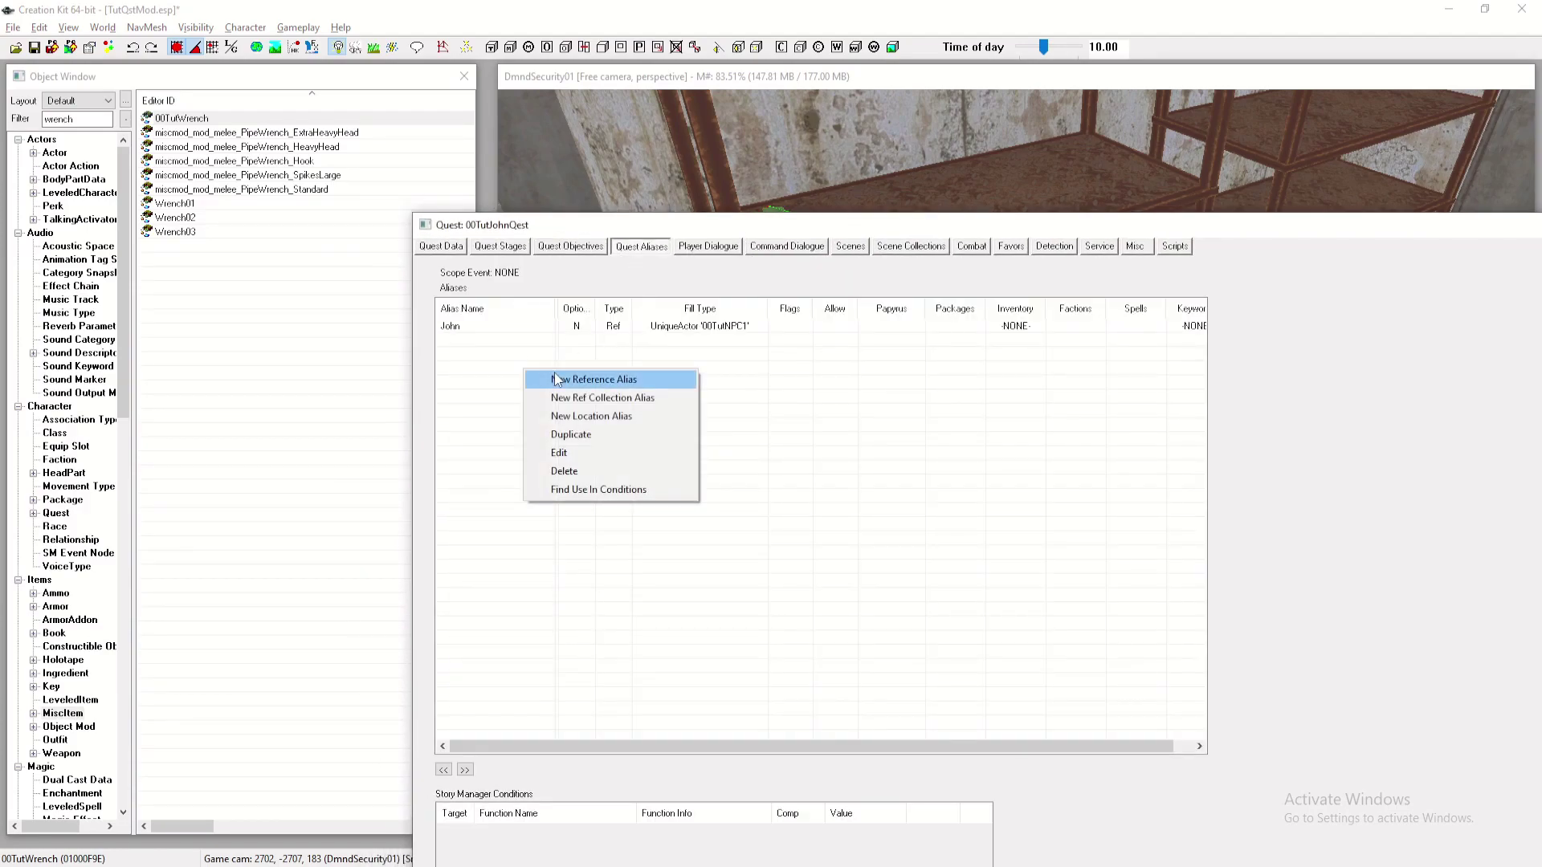
{"action": "left_click", "coordinate": [560, 377]}
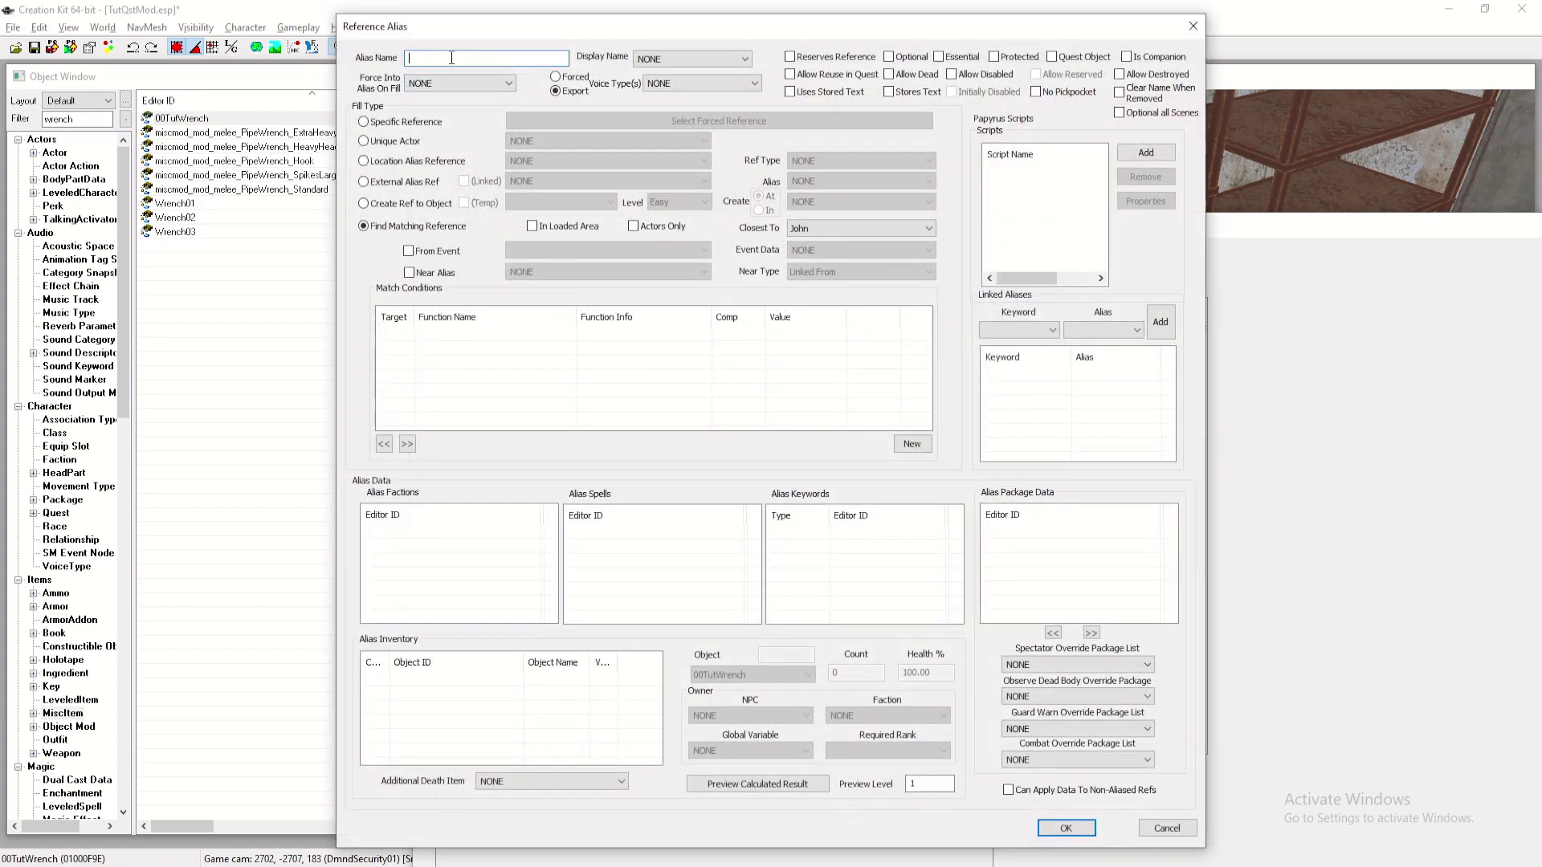
{"action": "type", "text": "Wrench"}
{"action": "left_click", "coordinate": [426, 121]}
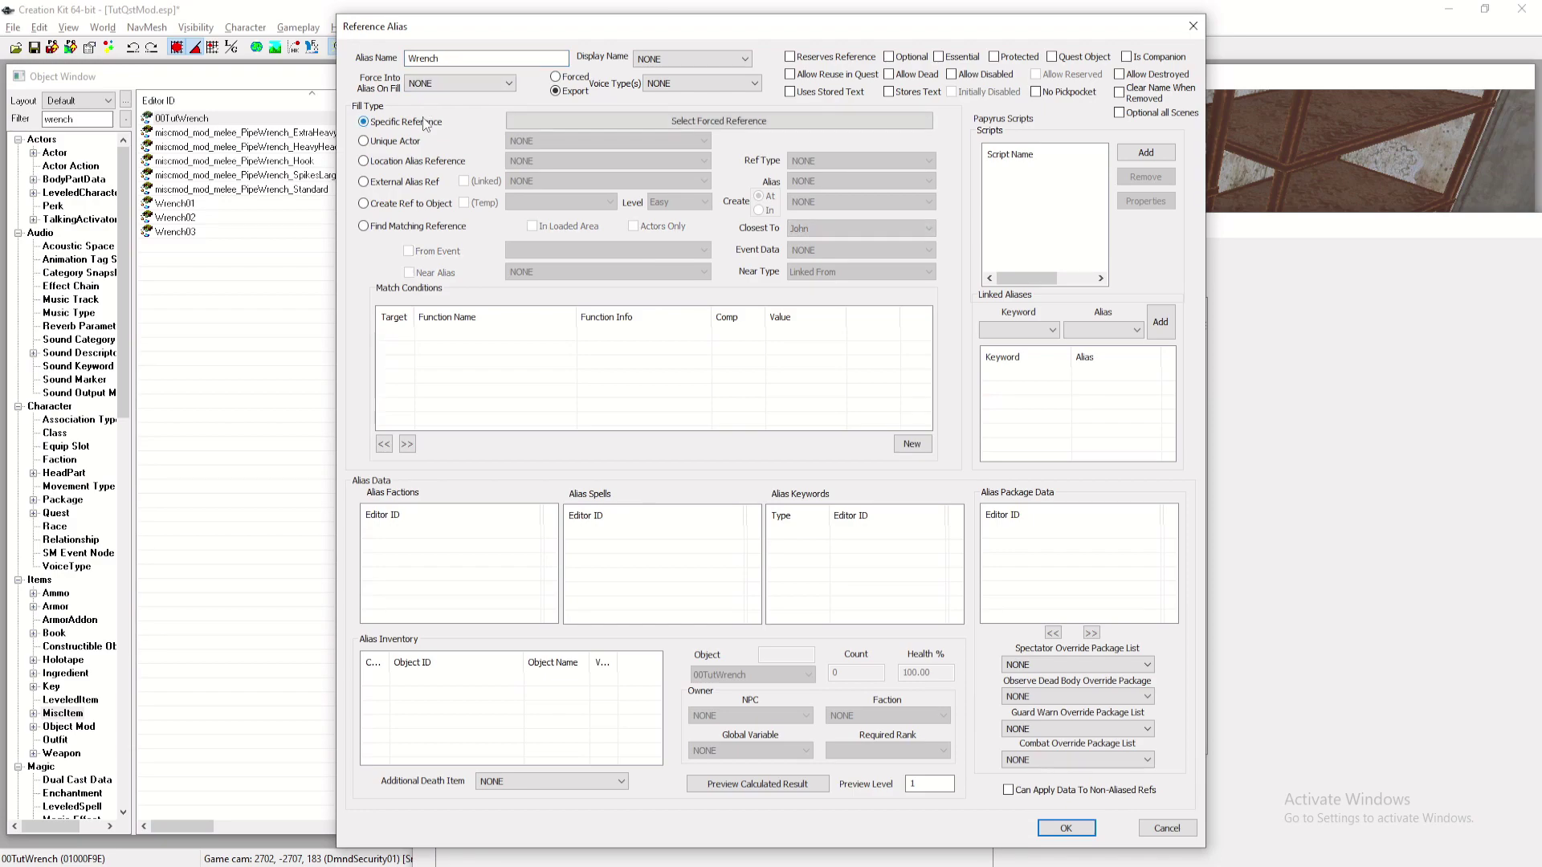
{"action": "left_click", "coordinate": [1083, 60]}
Step: Assign the placed 00TutWrench on the Security Office shelf as the Wrench alias's forced reference, keeping the Specific Reference fill type
{"action": "left_click", "coordinate": [707, 121]}
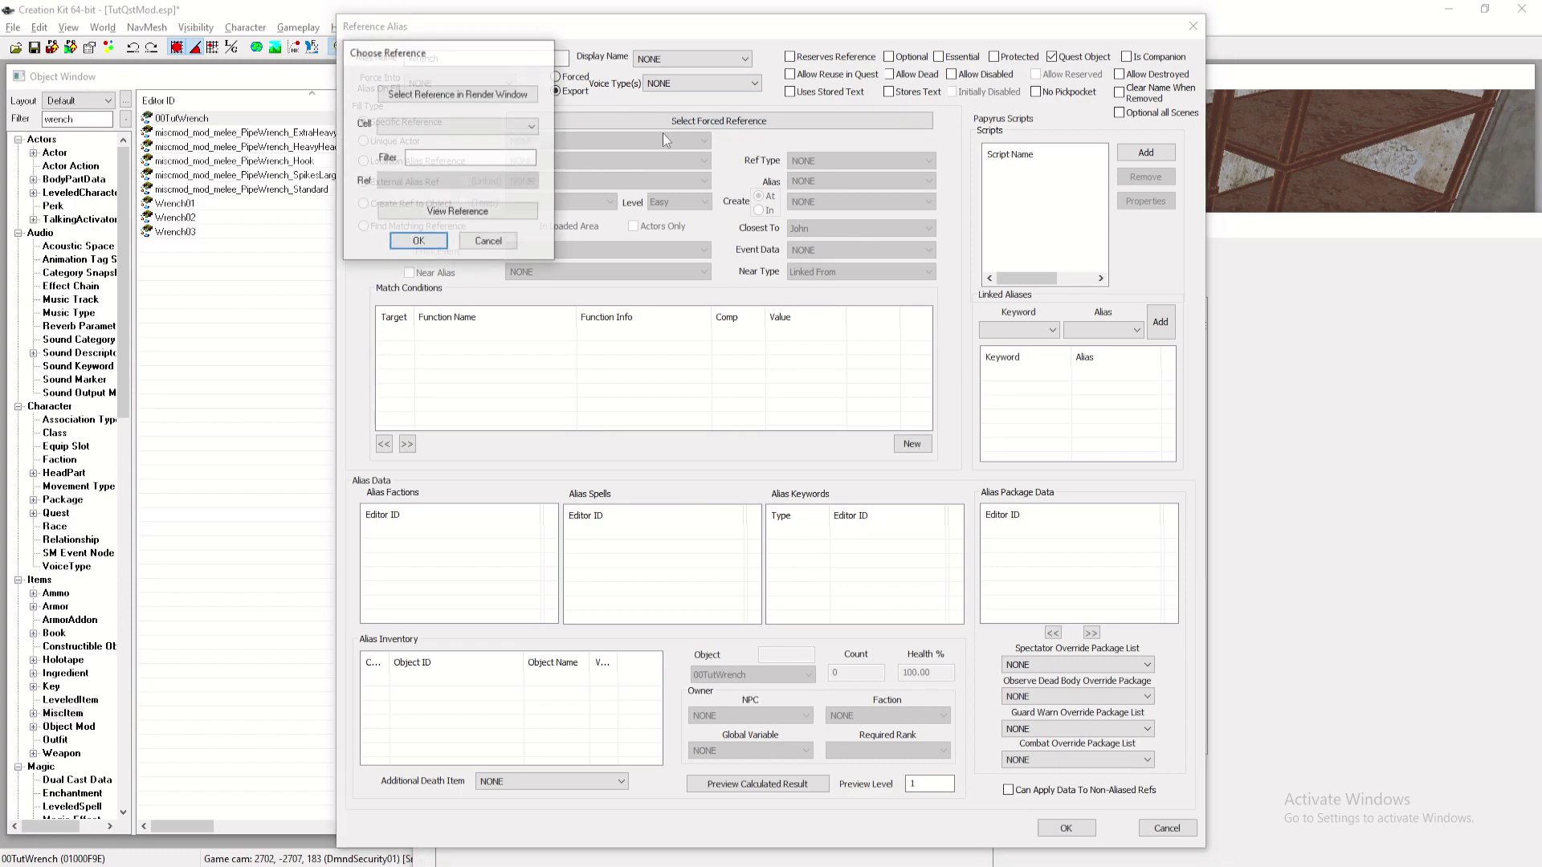
{"action": "left_click", "coordinate": [473, 93]}
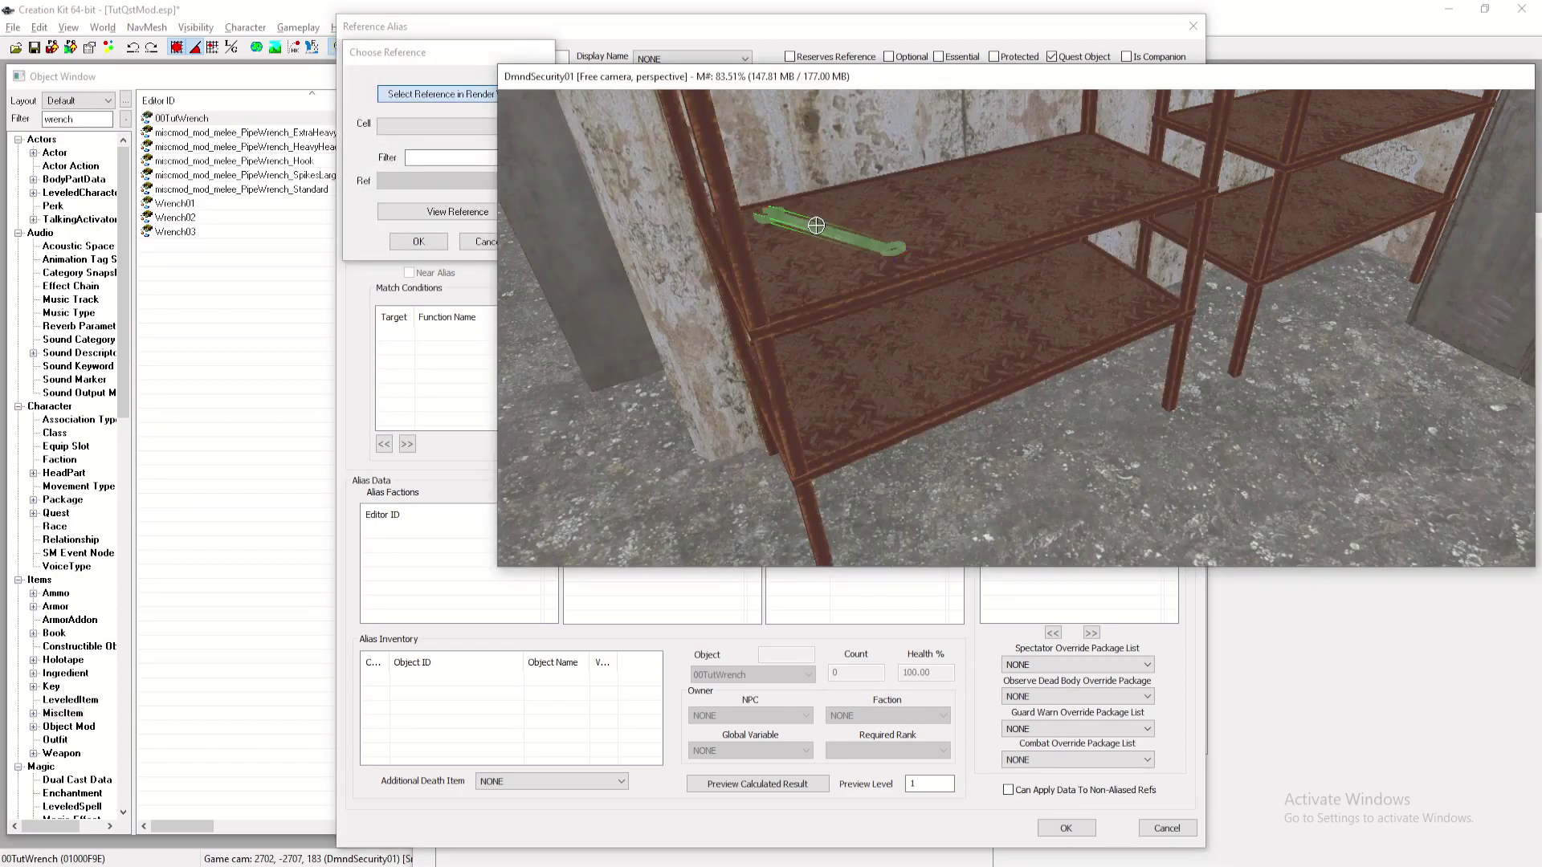
{"action": "scroll", "coordinate": [806, 224], "scroll_direction": "up", "scroll_amount": 3}
{"action": "double_click", "coordinate": [735, 172]}
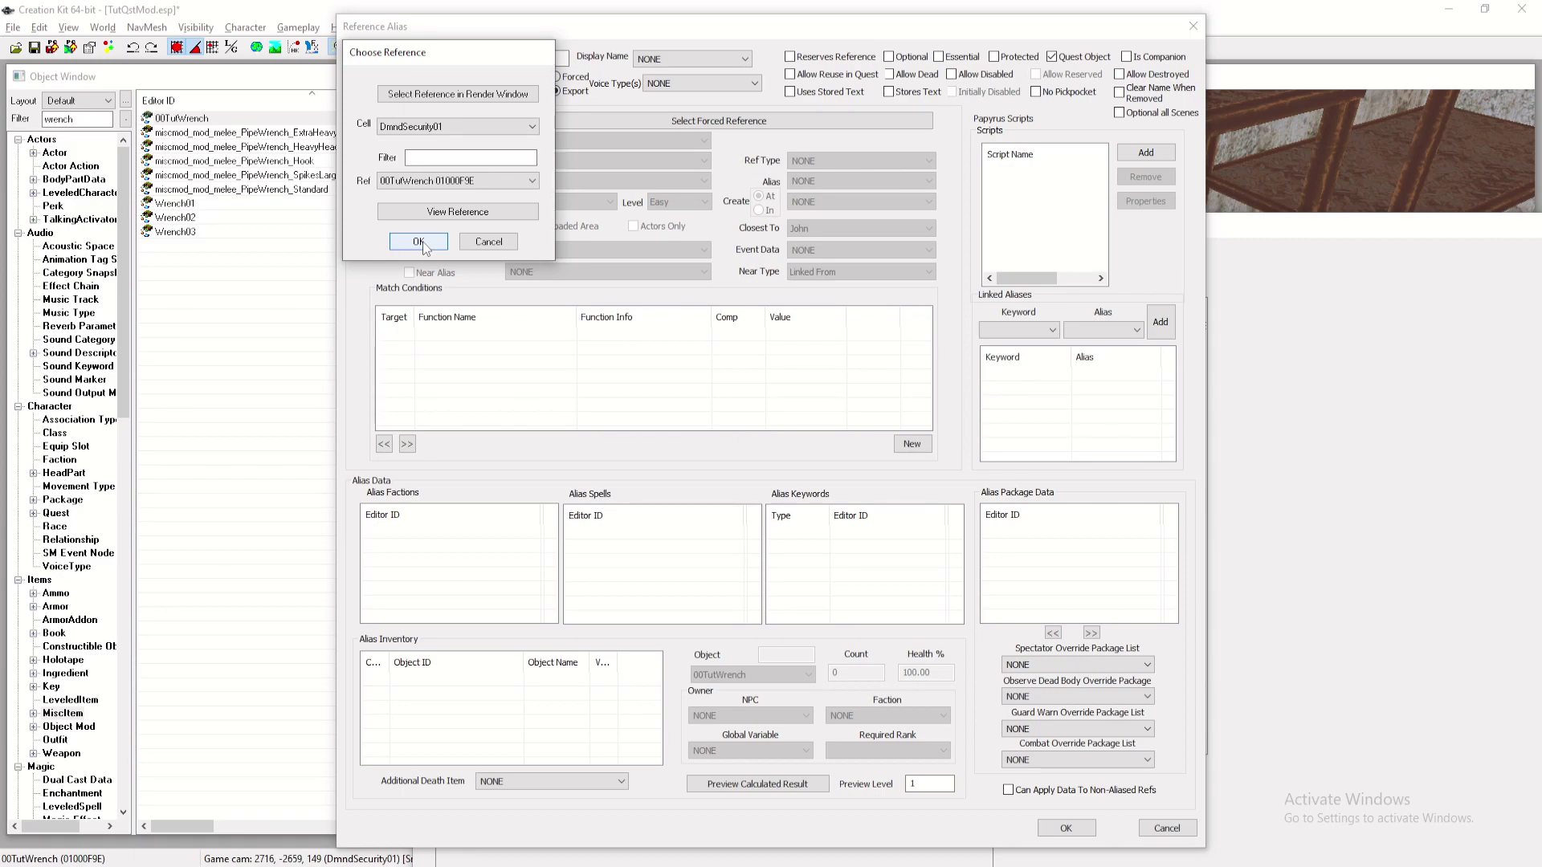
{"action": "left_click", "coordinate": [418, 243]}
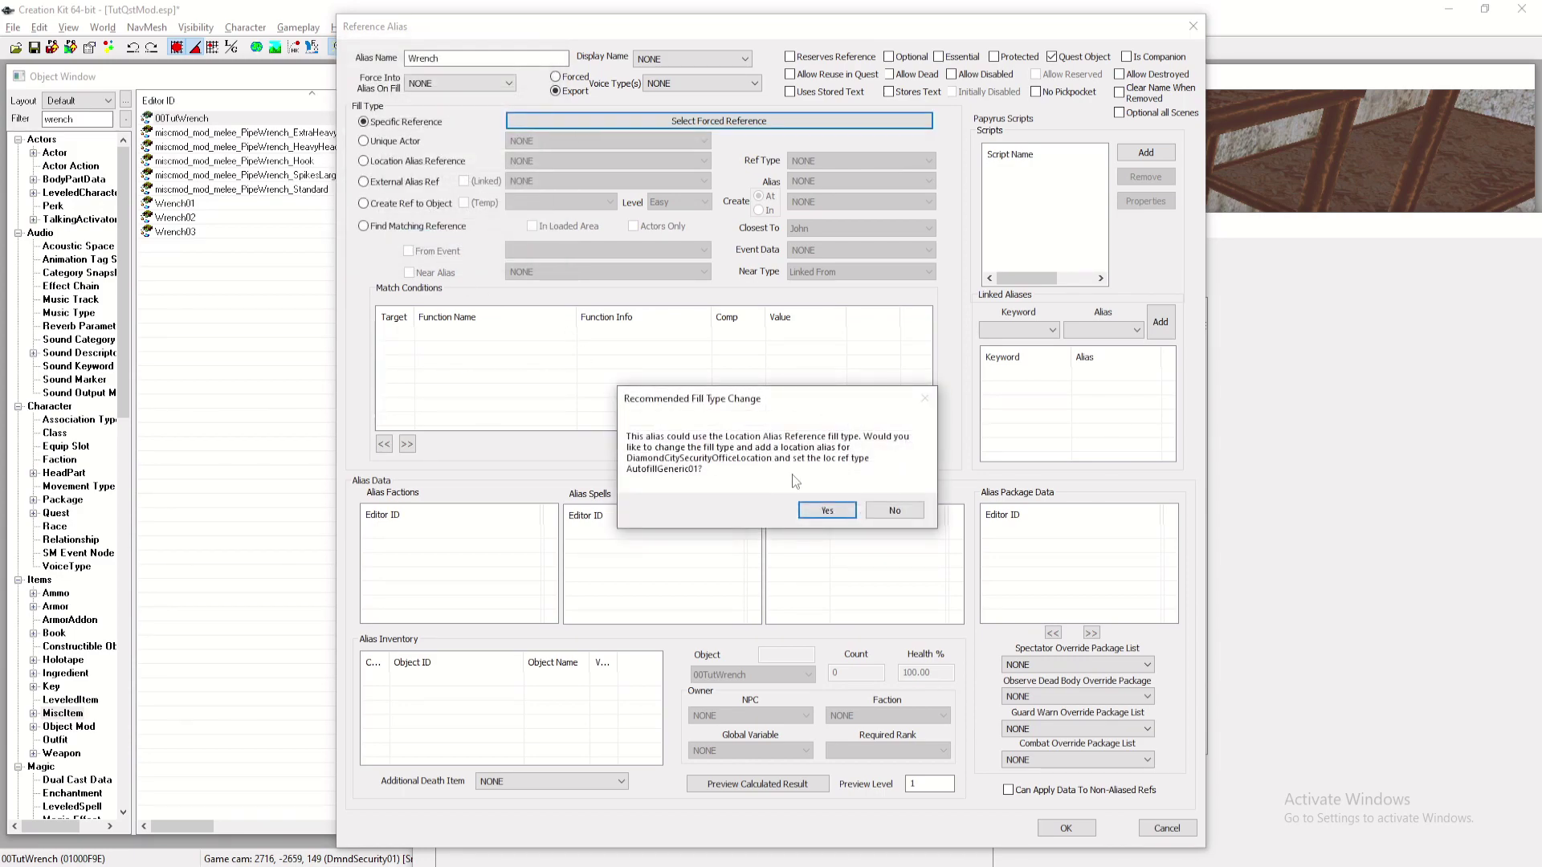
{"action": "left_click", "coordinate": [888, 514]}
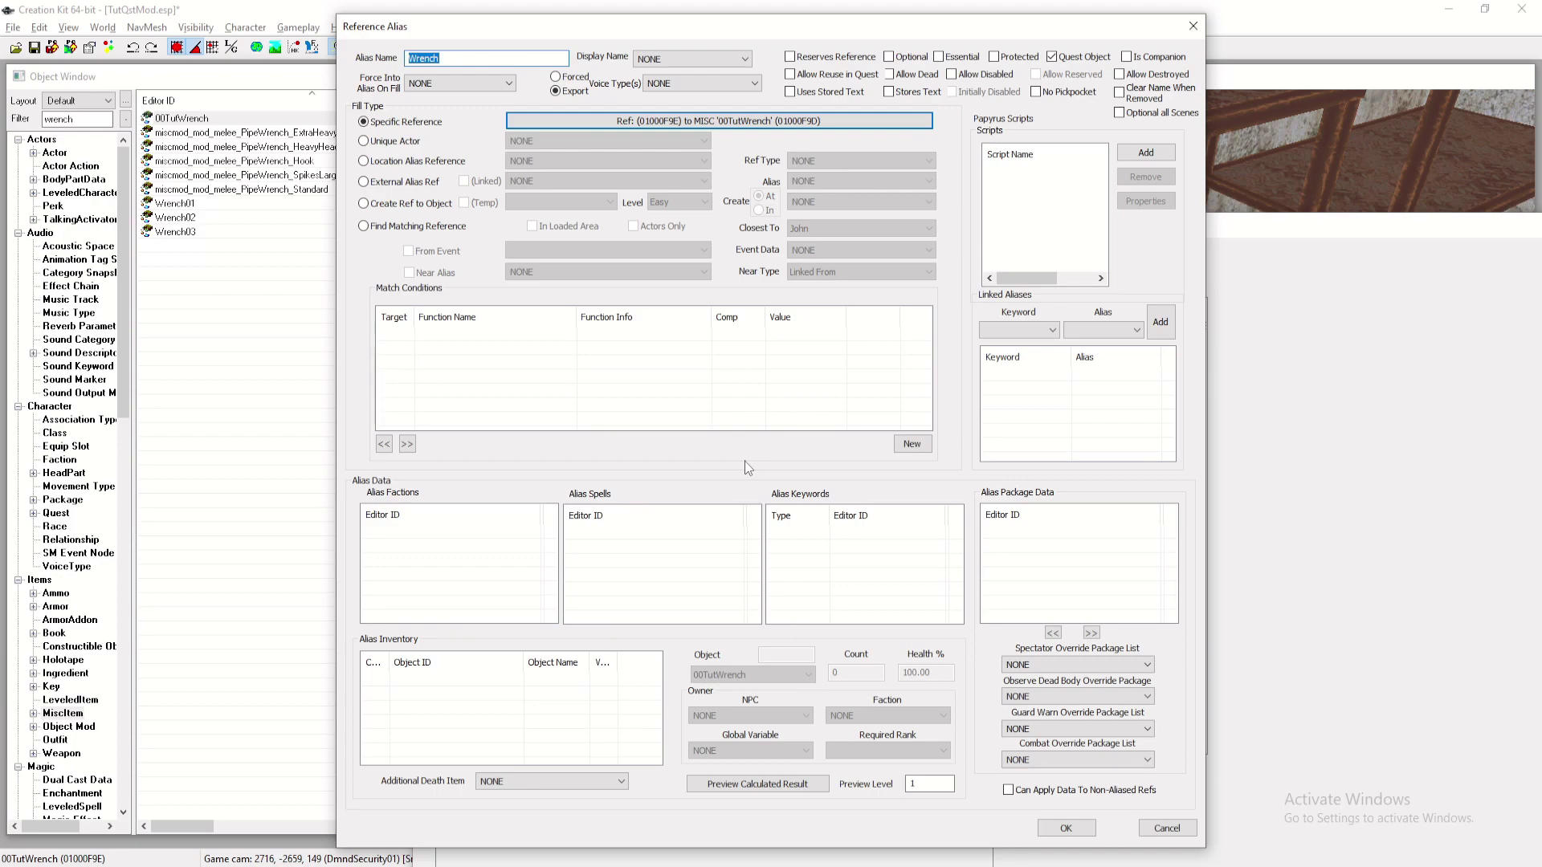
{"action": "left_click", "coordinate": [1066, 829]}
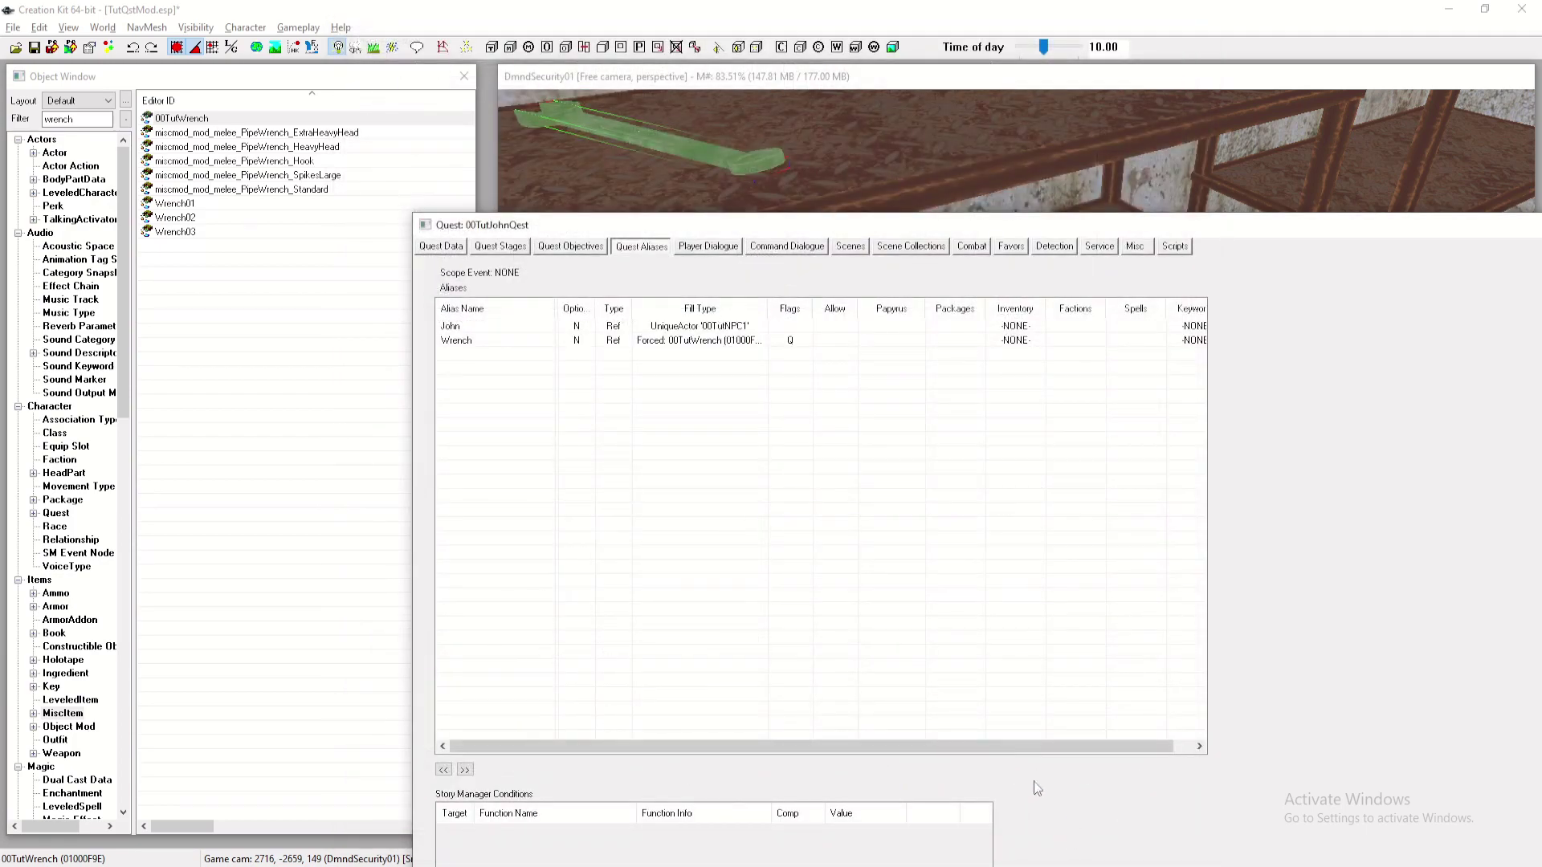
Step: Add a quest target to objective 10 and set its target alias to Wrench
{"action": "left_click", "coordinate": [591, 247]}
{"action": "right_click", "coordinate": [657, 487]}
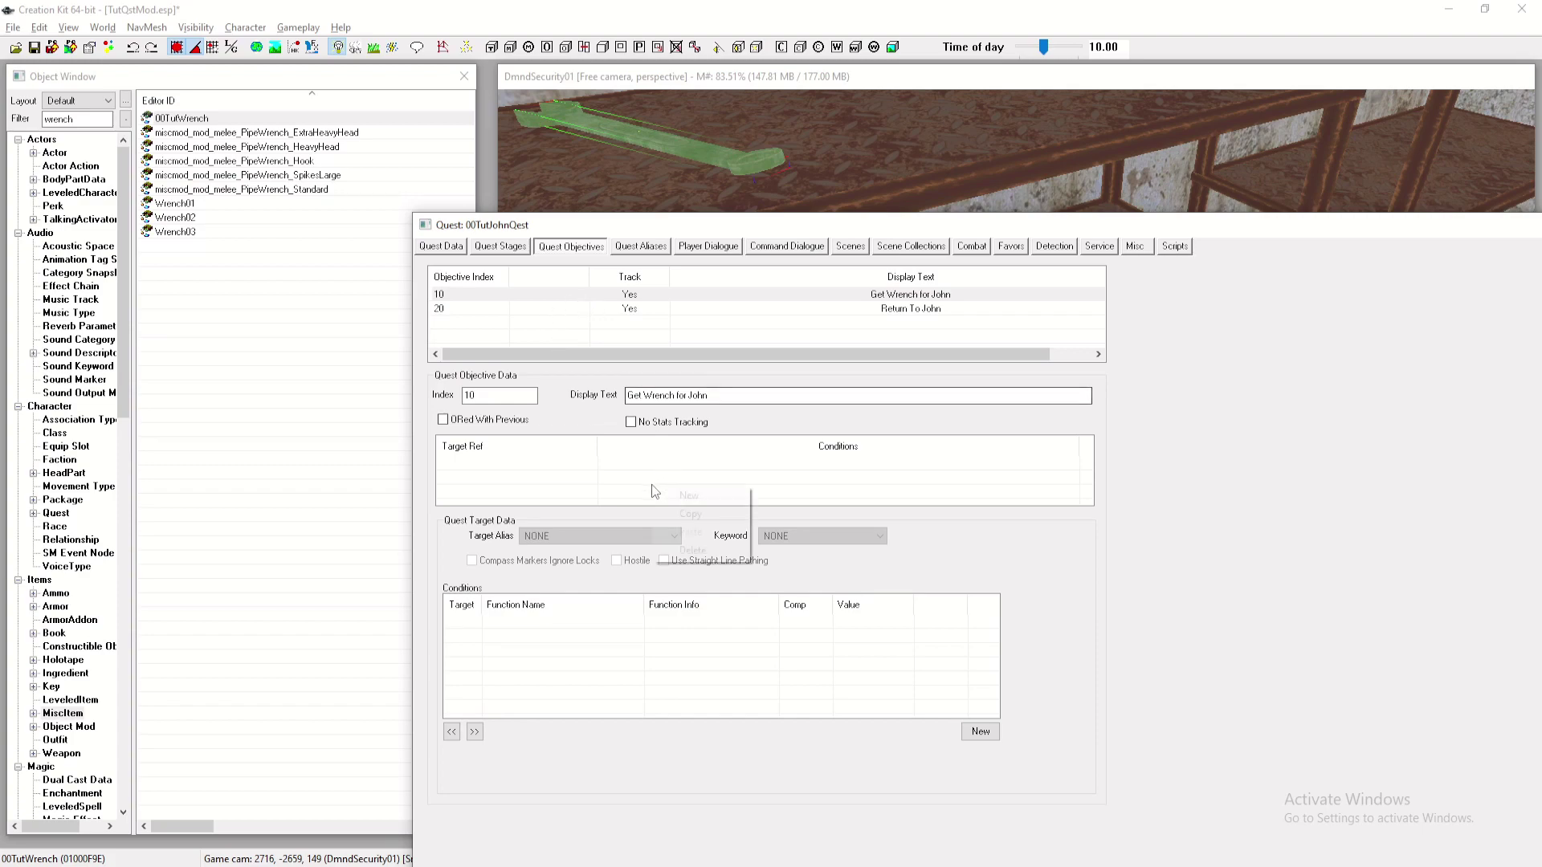
{"action": "left_click", "coordinate": [691, 498]}
{"action": "left_click", "coordinate": [595, 536]}
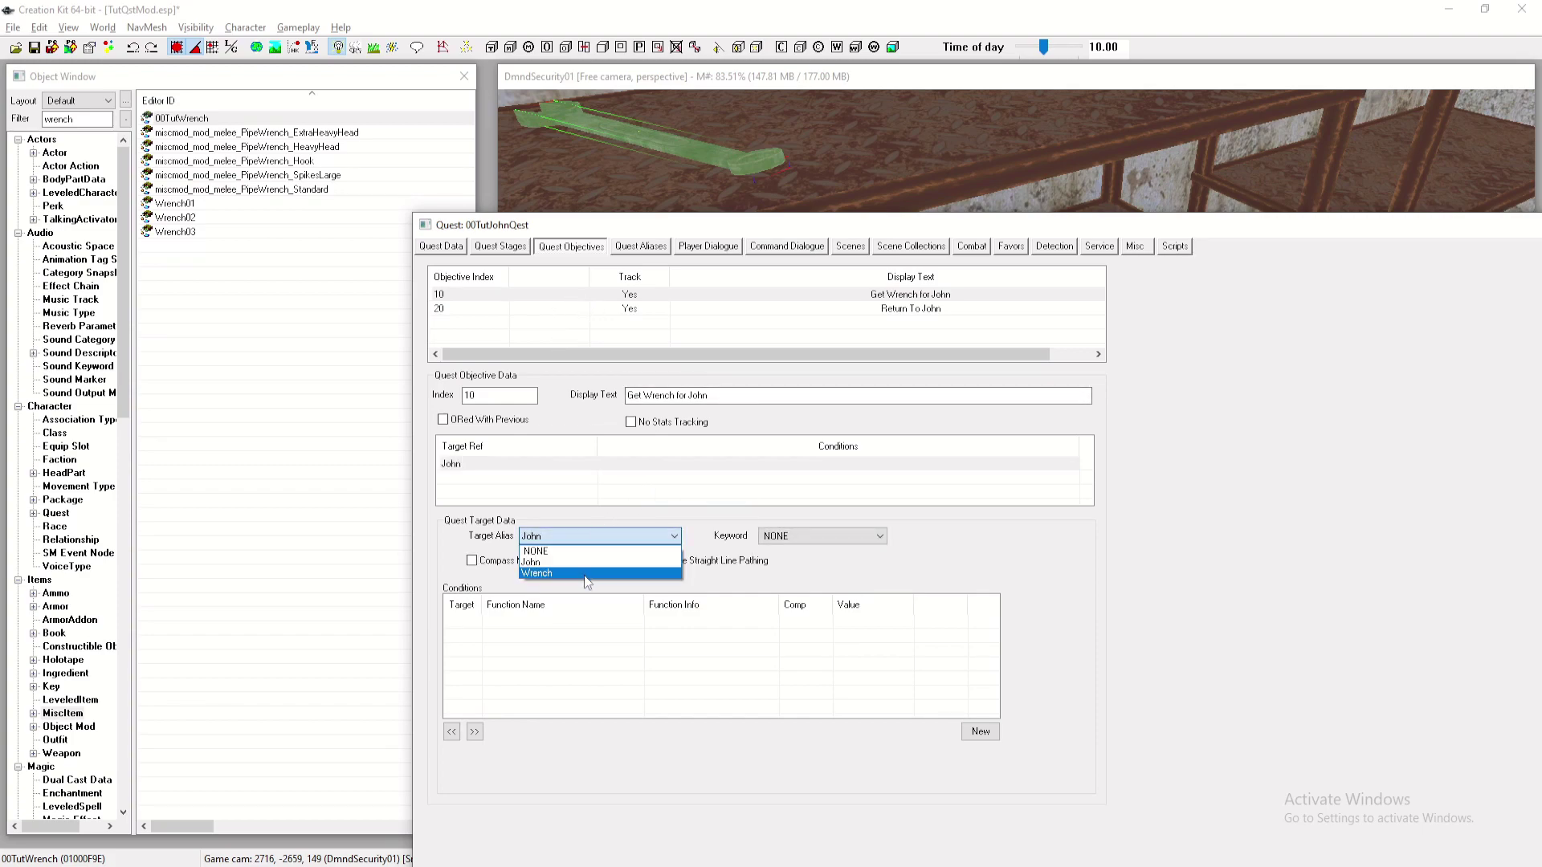
{"action": "left_click", "coordinate": [580, 565]}
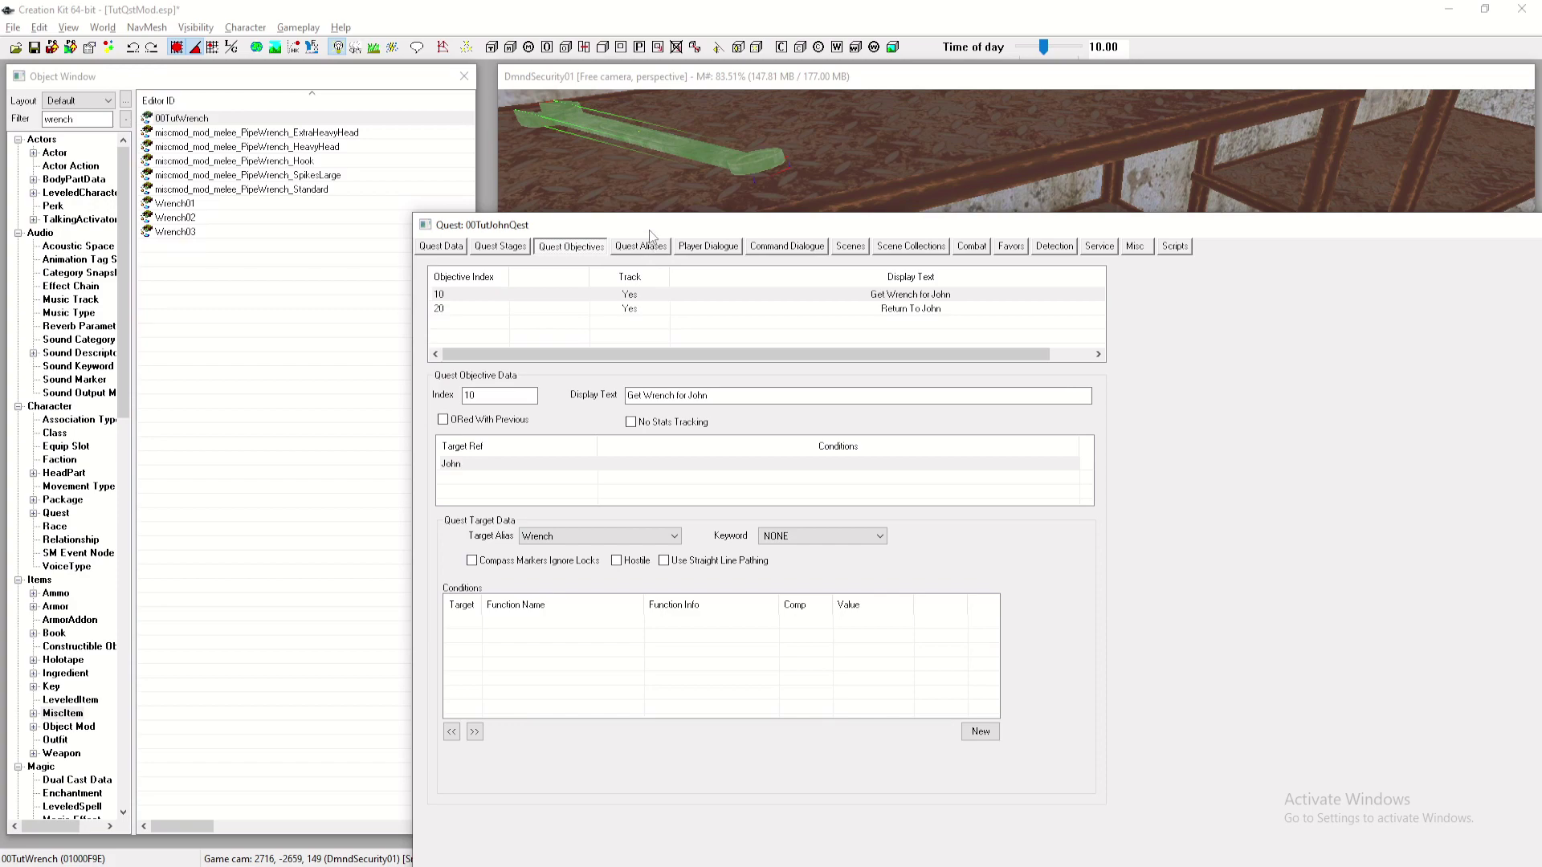
Step: Confirm the changes to the 00TutJohnQest quest and save the plugin
{"action": "left_click_drag", "start_coordinate": [649, 230], "coordinate": [639, 162]}
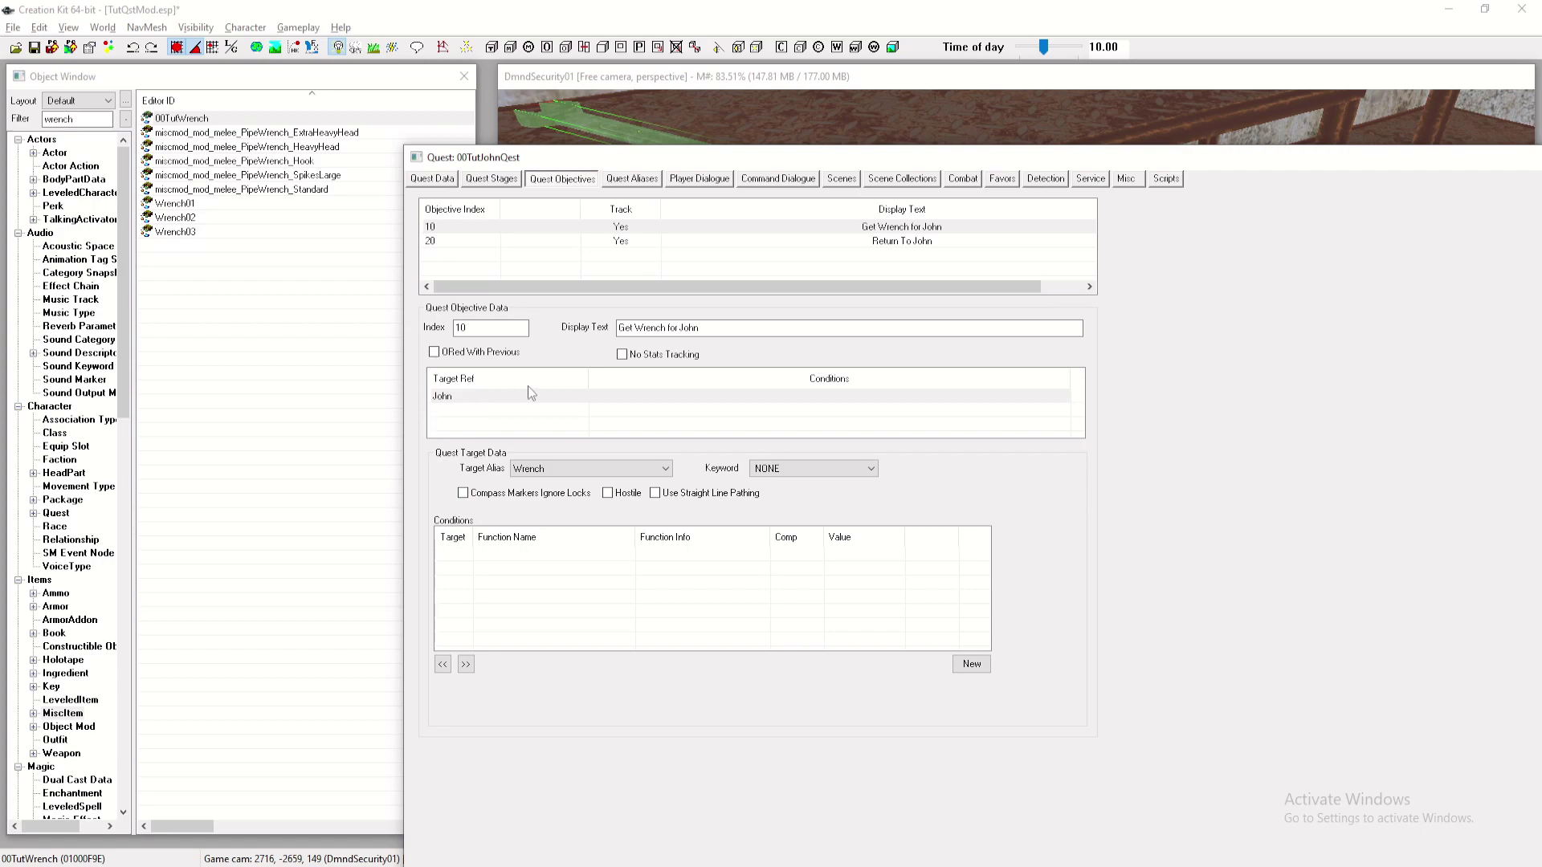
{"action": "left_click_drag", "start_coordinate": [787, 150], "coordinate": [787, 74]}
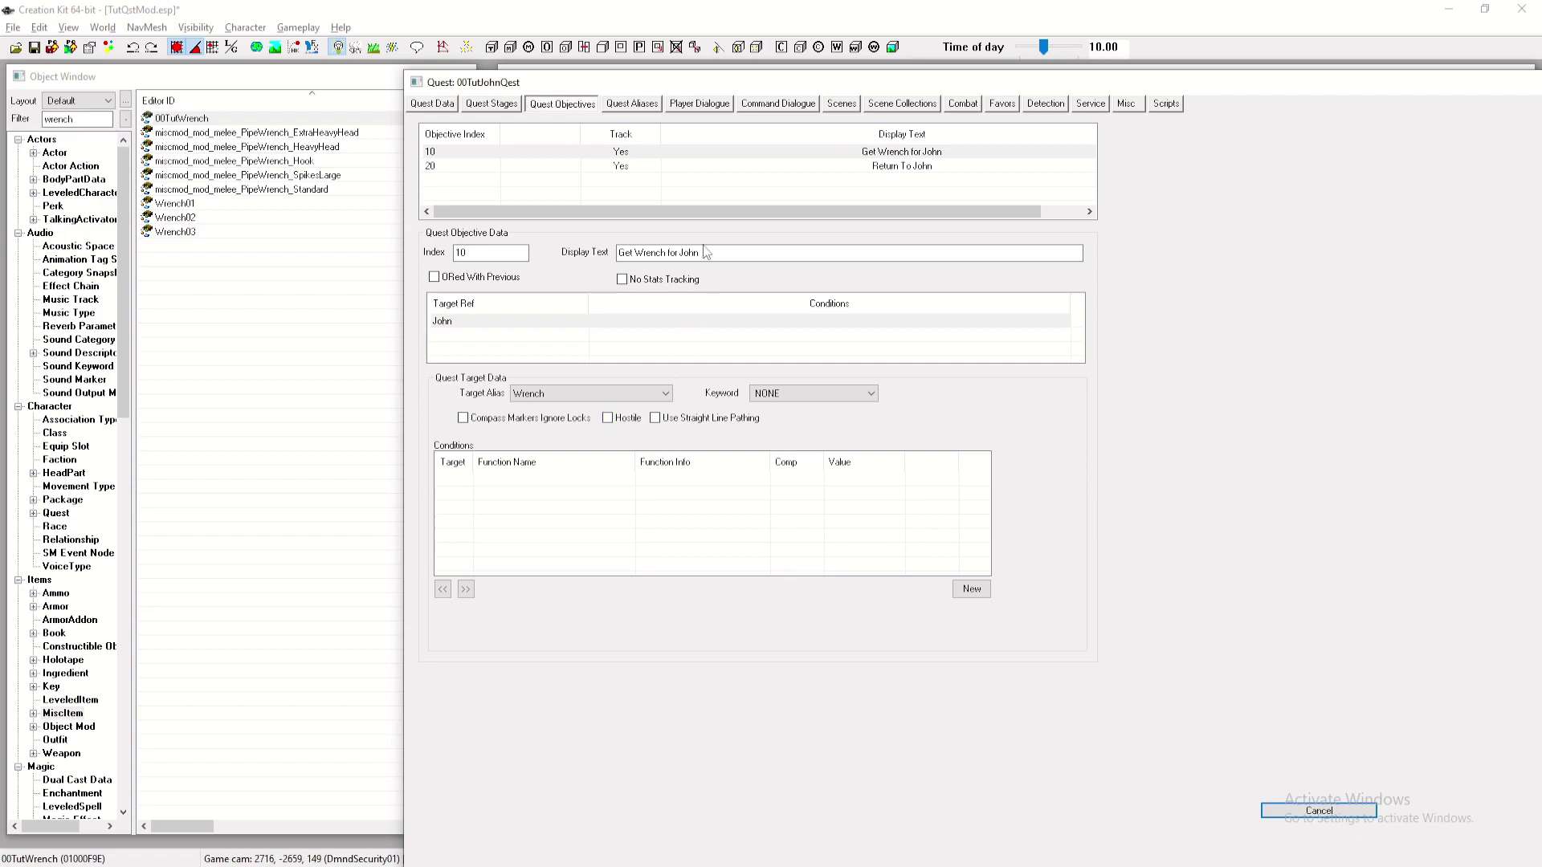
{"action": "left_click_drag", "start_coordinate": [702, 79], "coordinate": [514, 38]}
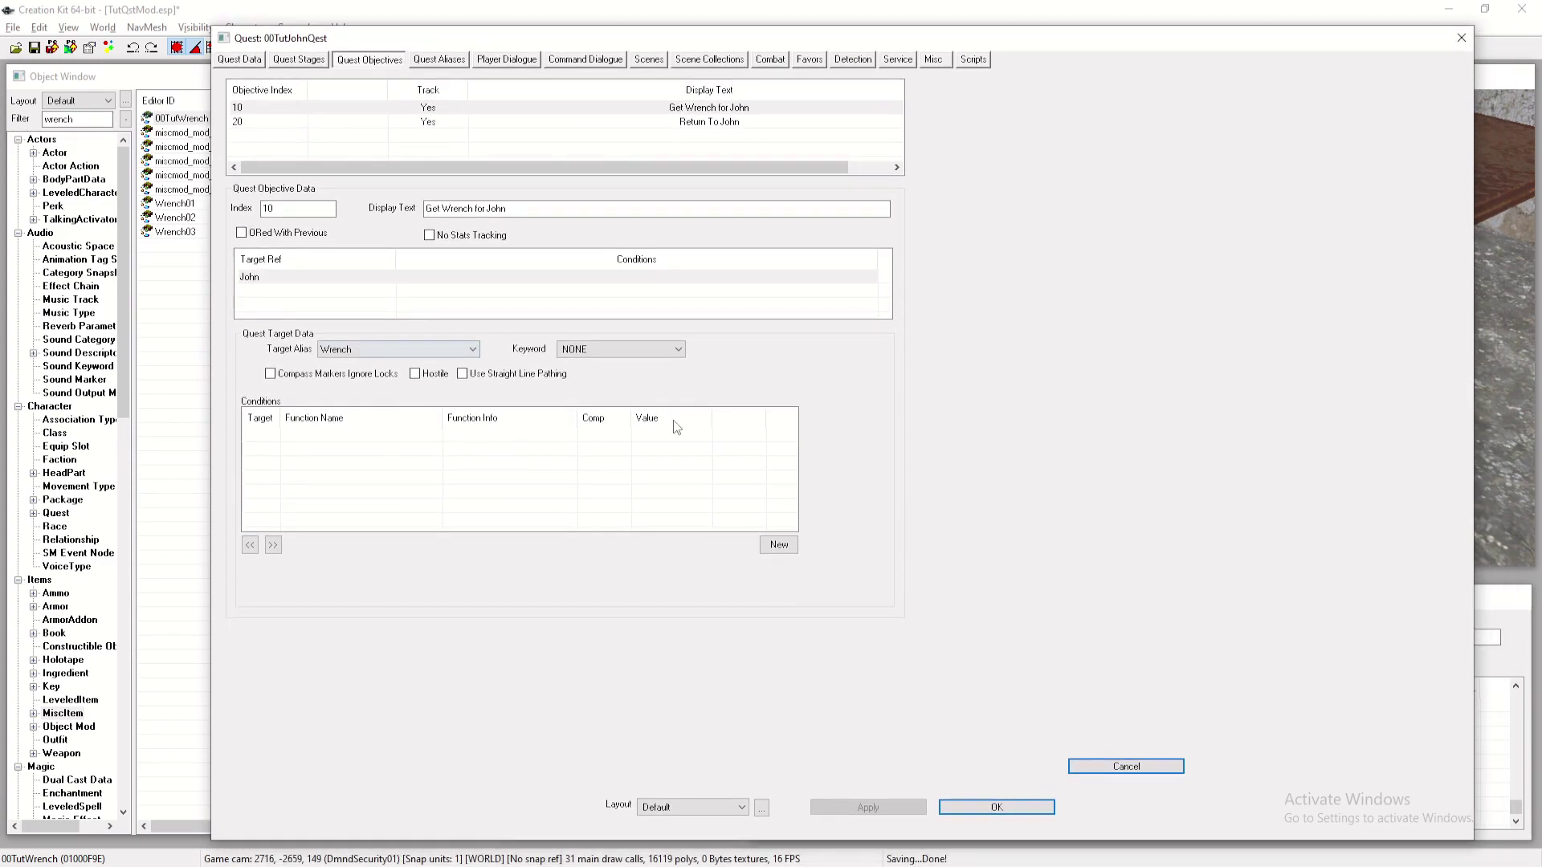
{"action": "left_click", "coordinate": [1014, 808]}
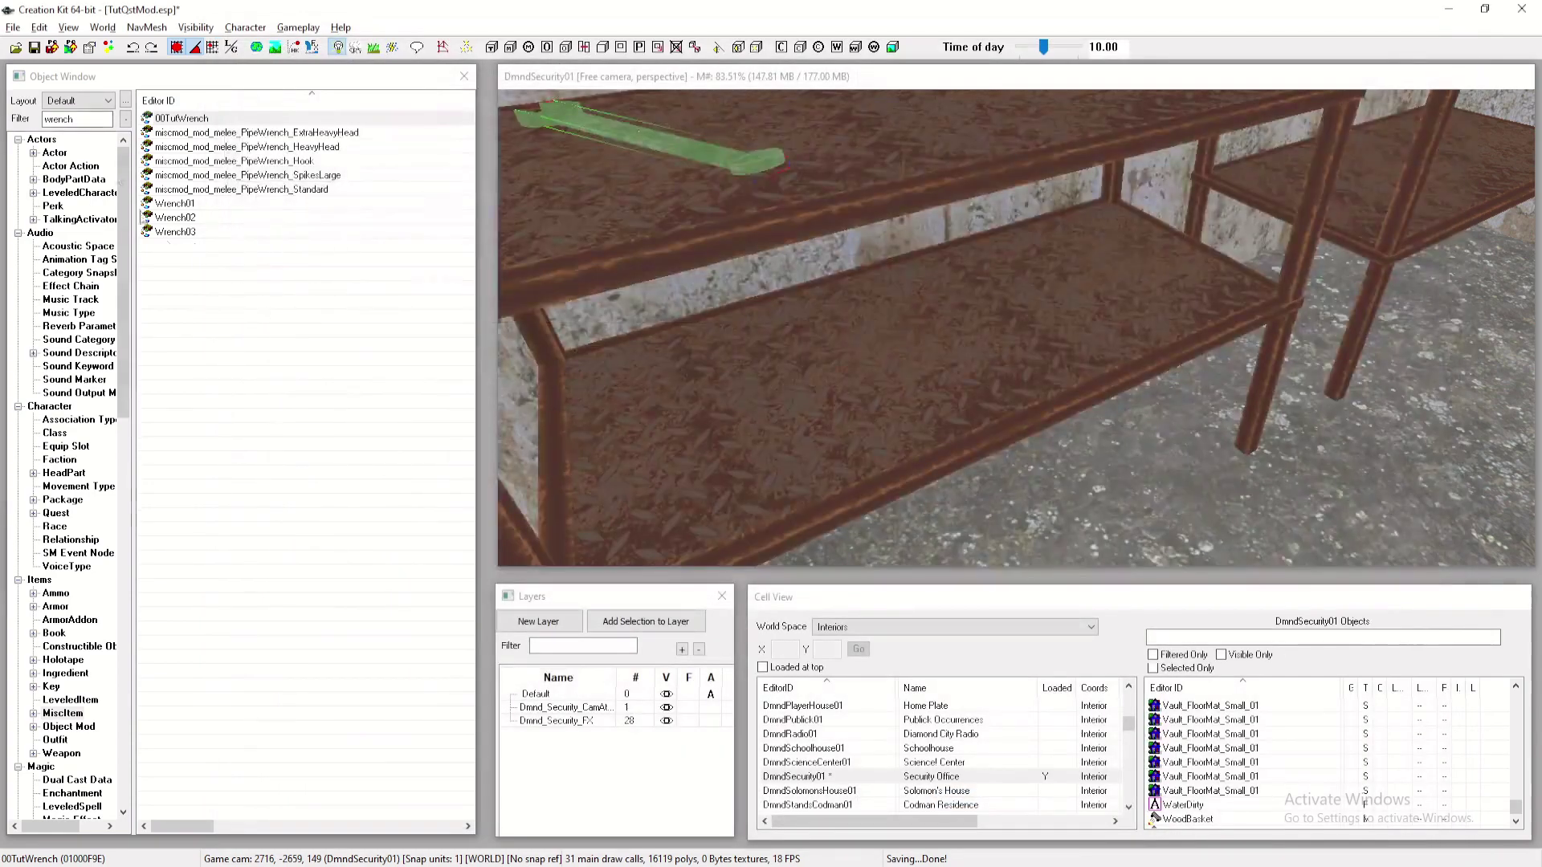
{"action": "left_click", "coordinate": [33, 46]}
Step: Open the placed wrench's reference properties and start adding a script to it
{"action": "double_click", "coordinate": [740, 170]}
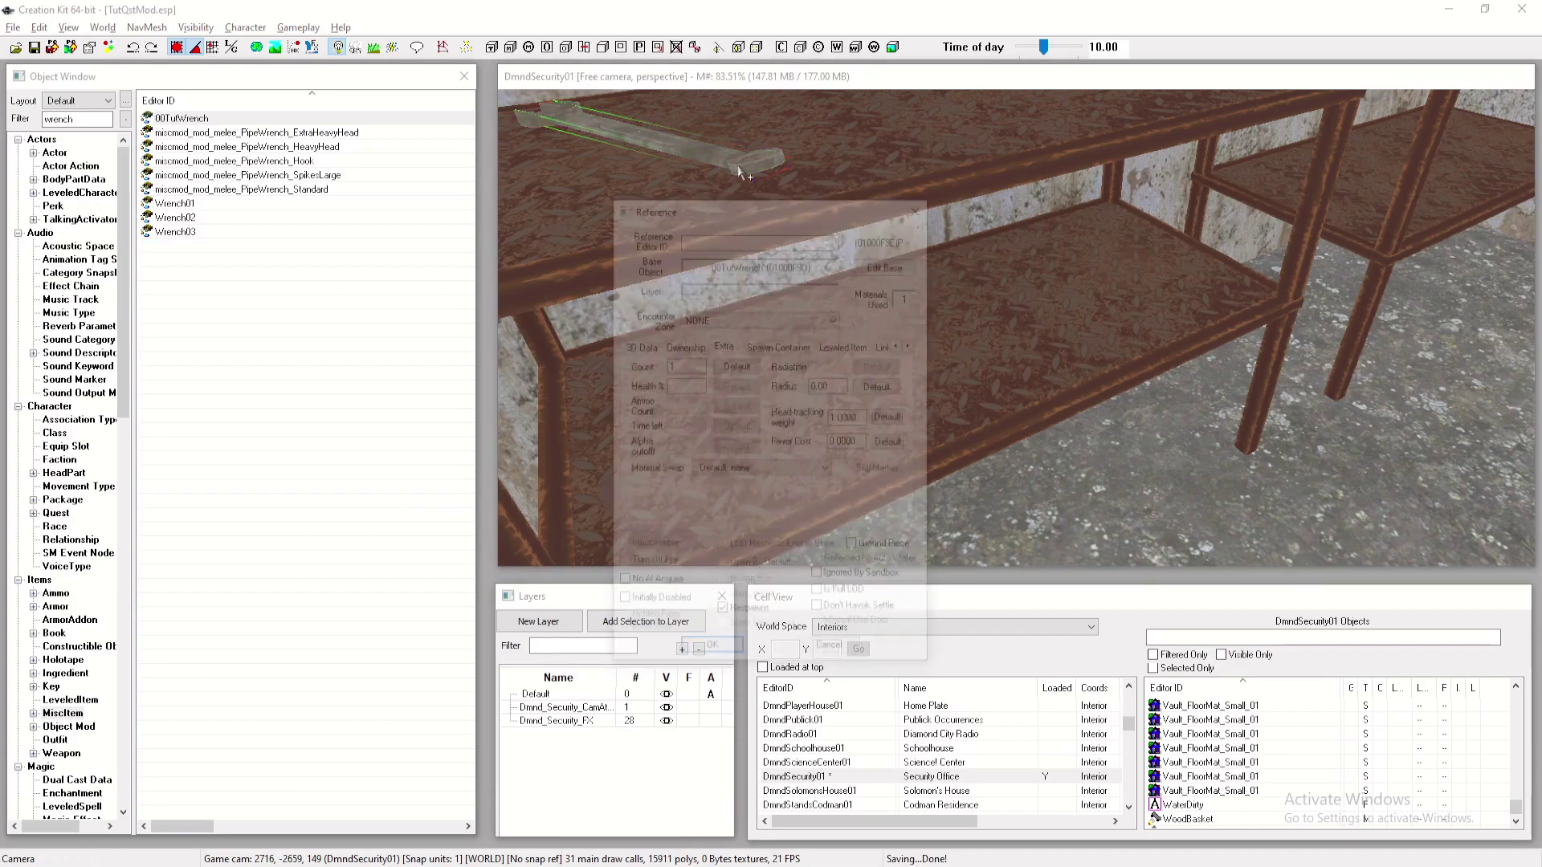
{"action": "left_click", "coordinate": [915, 344]}
{"action": "left_click", "coordinate": [915, 343]}
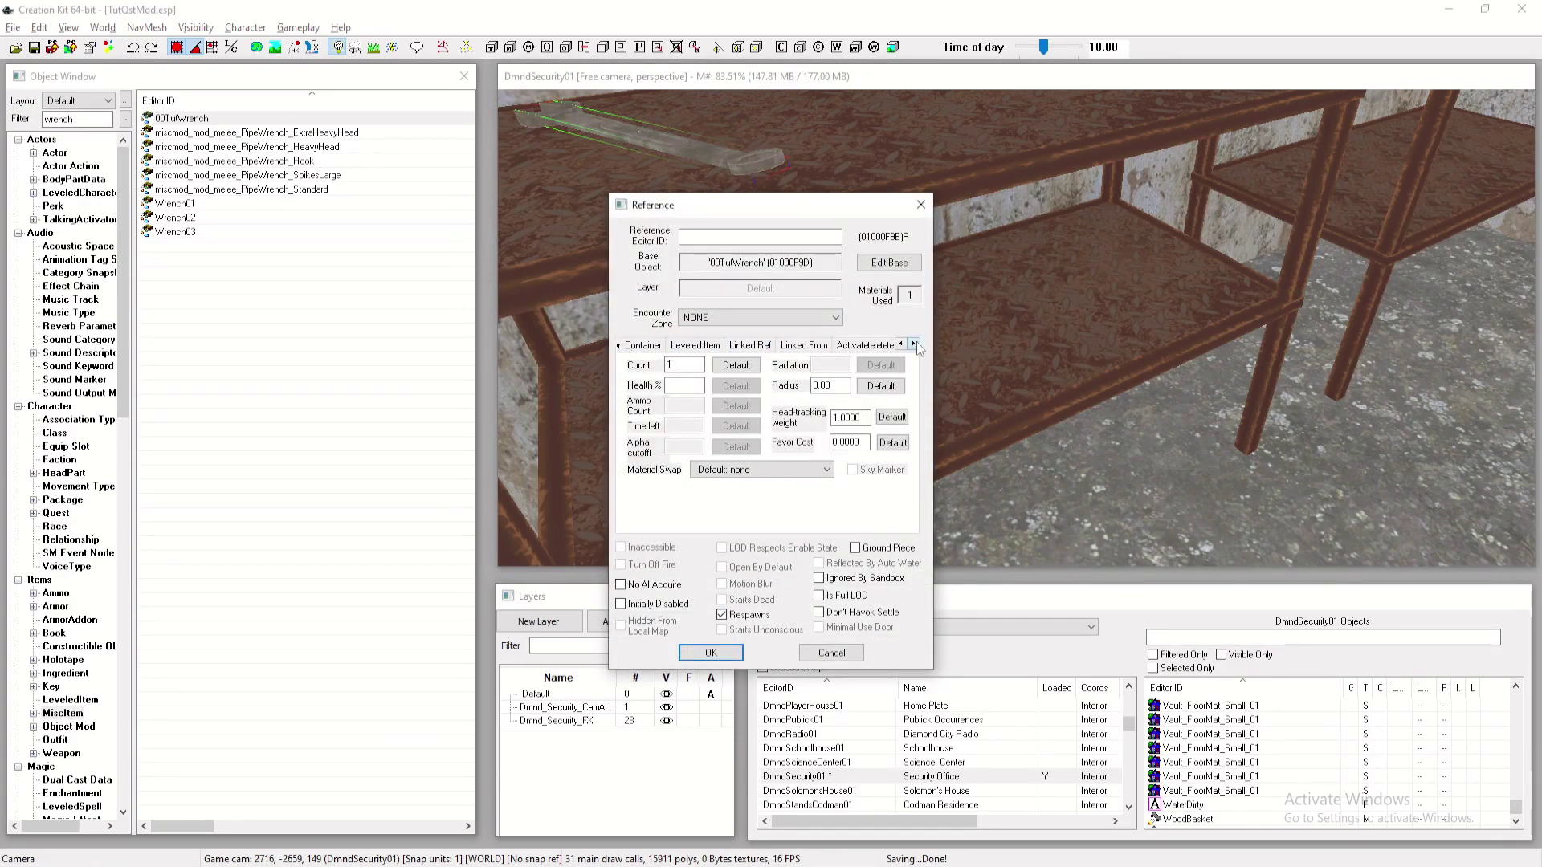
{"action": "left_click", "coordinate": [915, 344]}
{"action": "left_click", "coordinate": [915, 344]}
{"action": "left_click", "coordinate": [915, 343]}
{"action": "left_click", "coordinate": [915, 344]}
{"action": "left_click", "coordinate": [872, 348]}
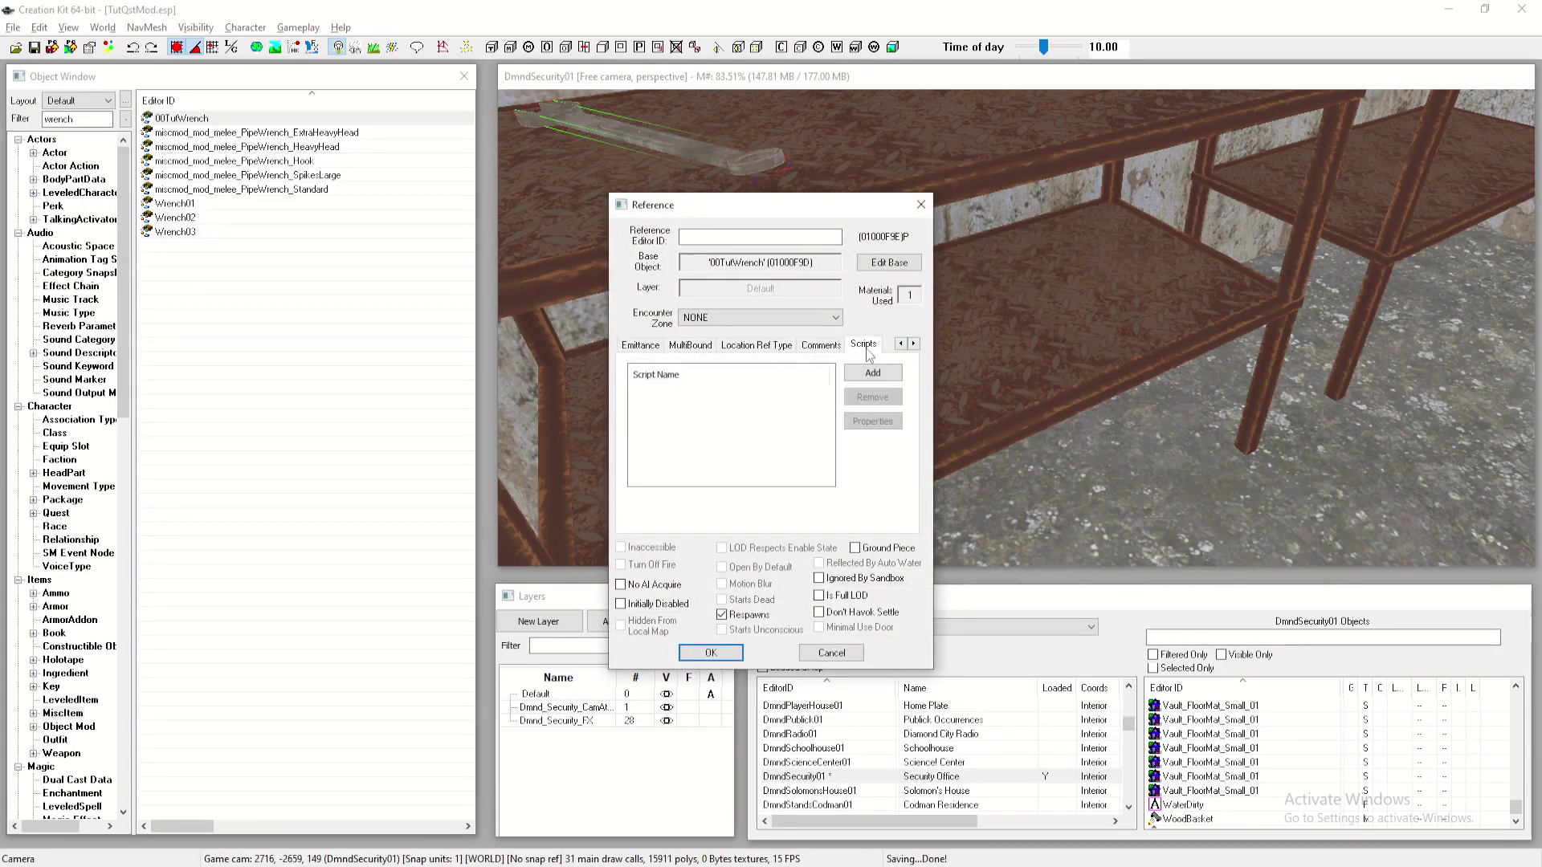
{"action": "right_click", "coordinate": [679, 408]}
{"action": "left_click", "coordinate": [772, 420]}
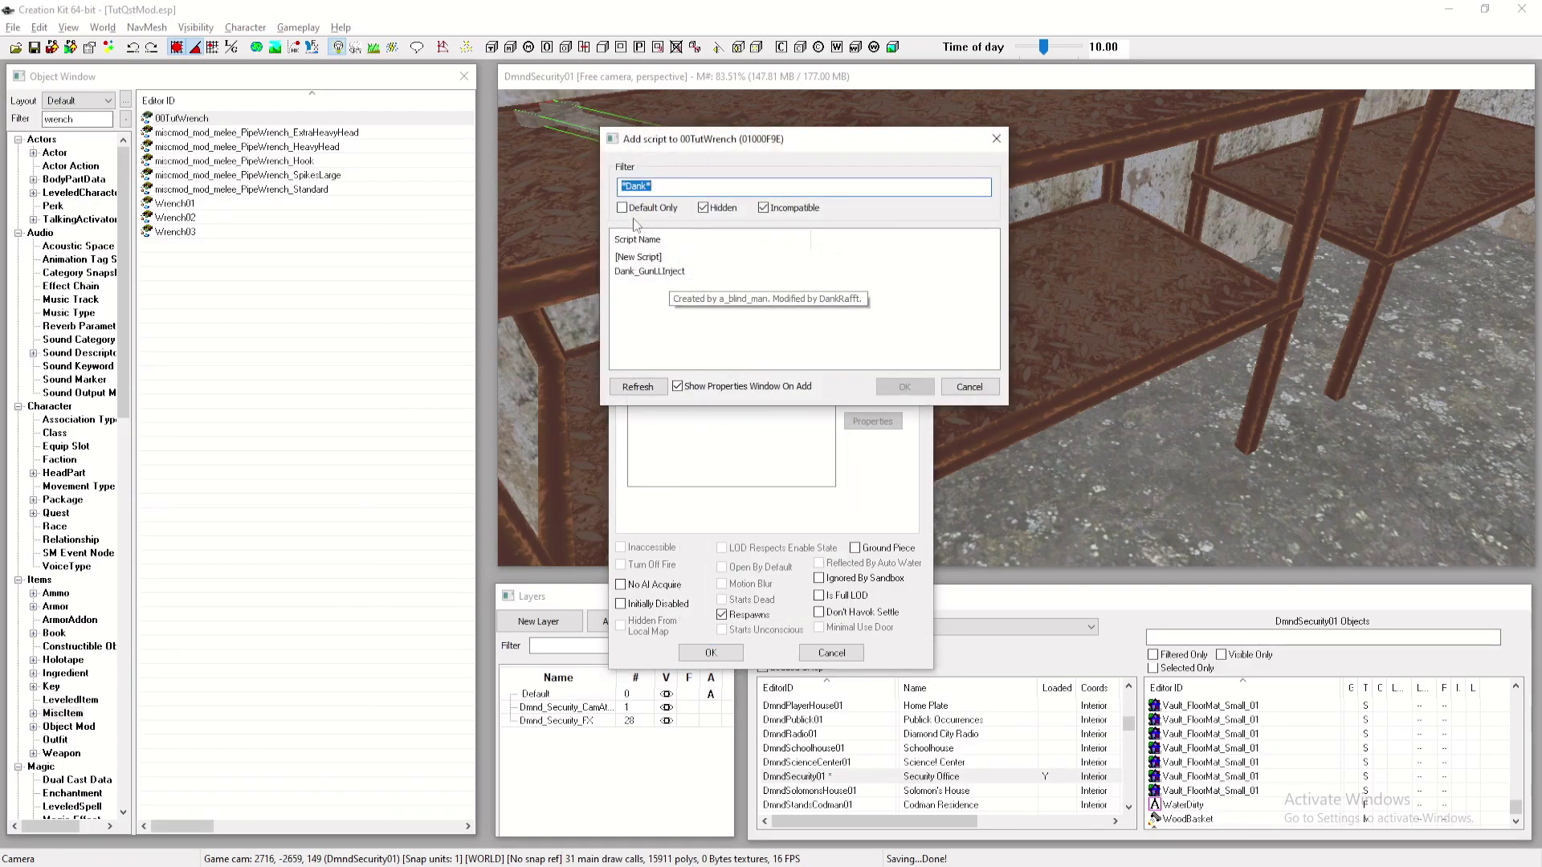
Step: Filter the script list by "stage" and look through it for a suitable stage-setting script
{"action": "left_click_drag", "start_coordinate": [647, 187], "coordinate": [627, 186]}
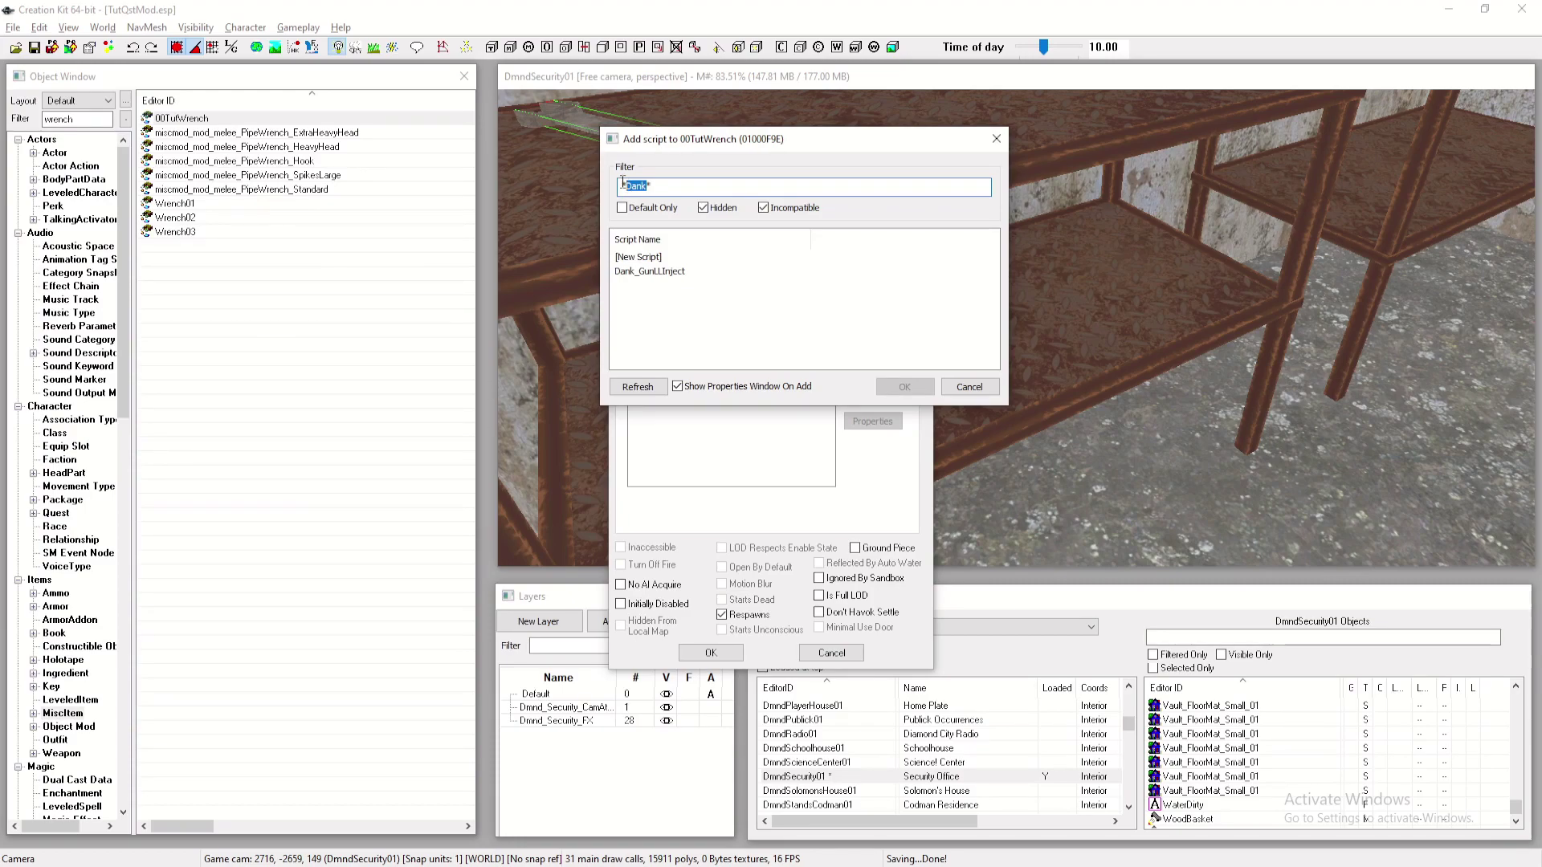
{"action": "type", "text": "s"}
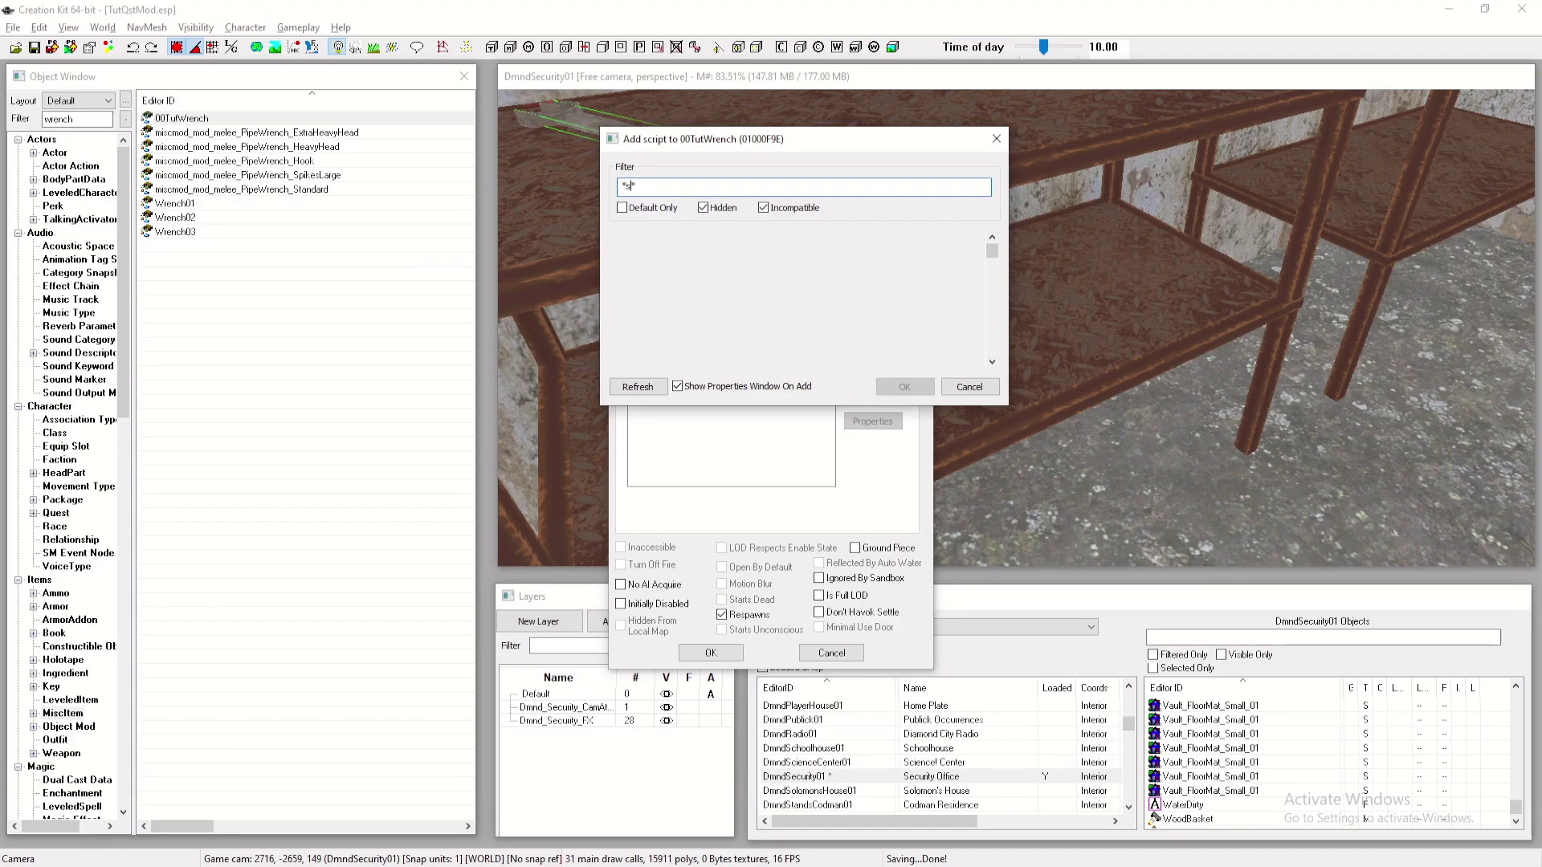
{"action": "type", "text": "tage"}
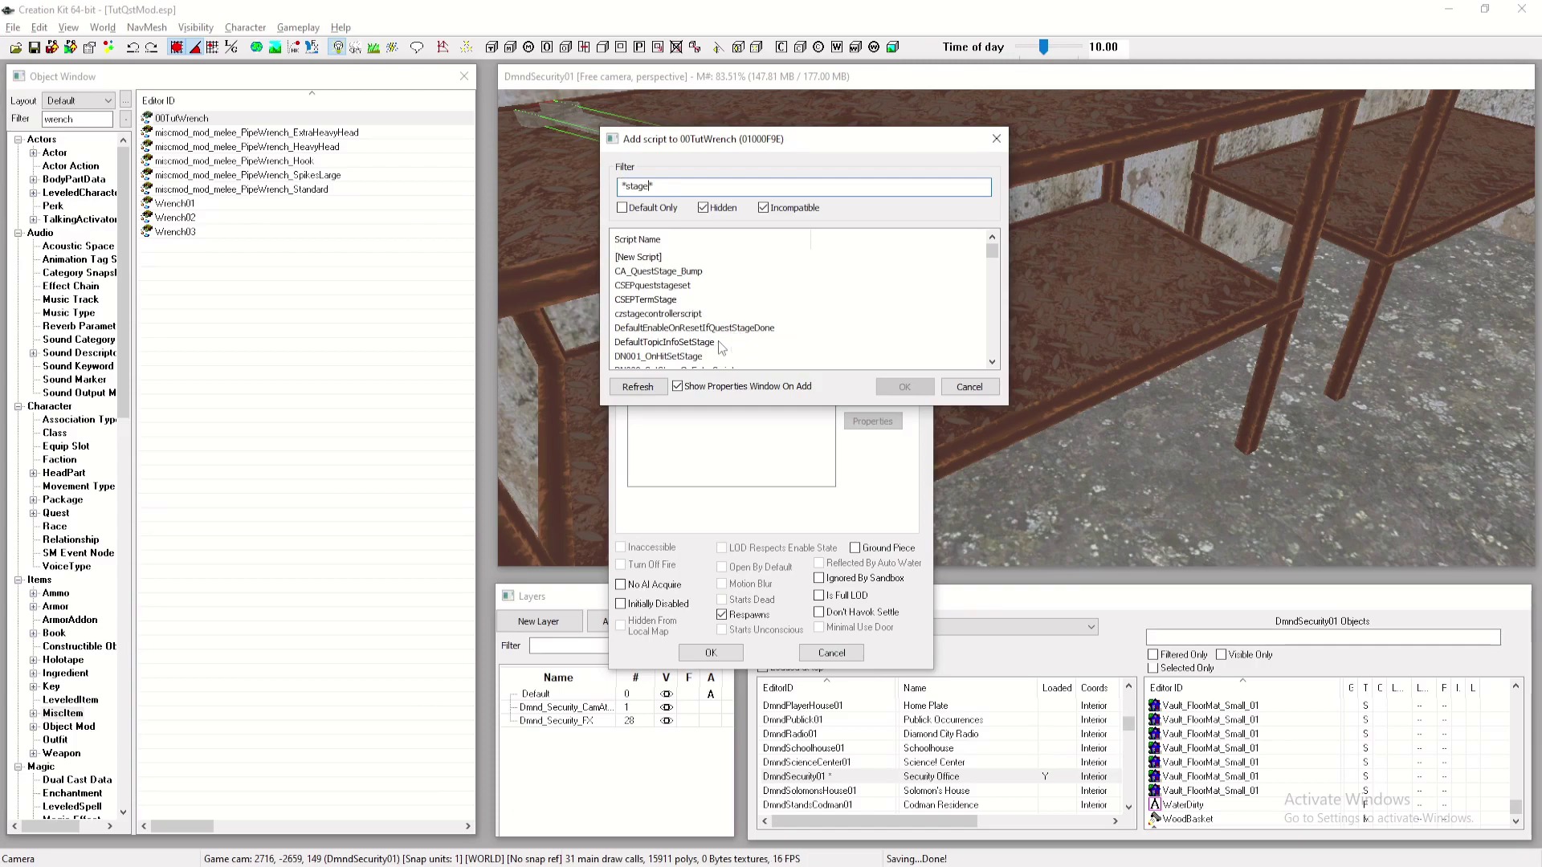
{"action": "scroll", "coordinate": [722, 347], "scroll_direction": "down", "scroll_amount": 1}
{"action": "scroll", "coordinate": [722, 347], "scroll_direction": "down", "scroll_amount": 5}
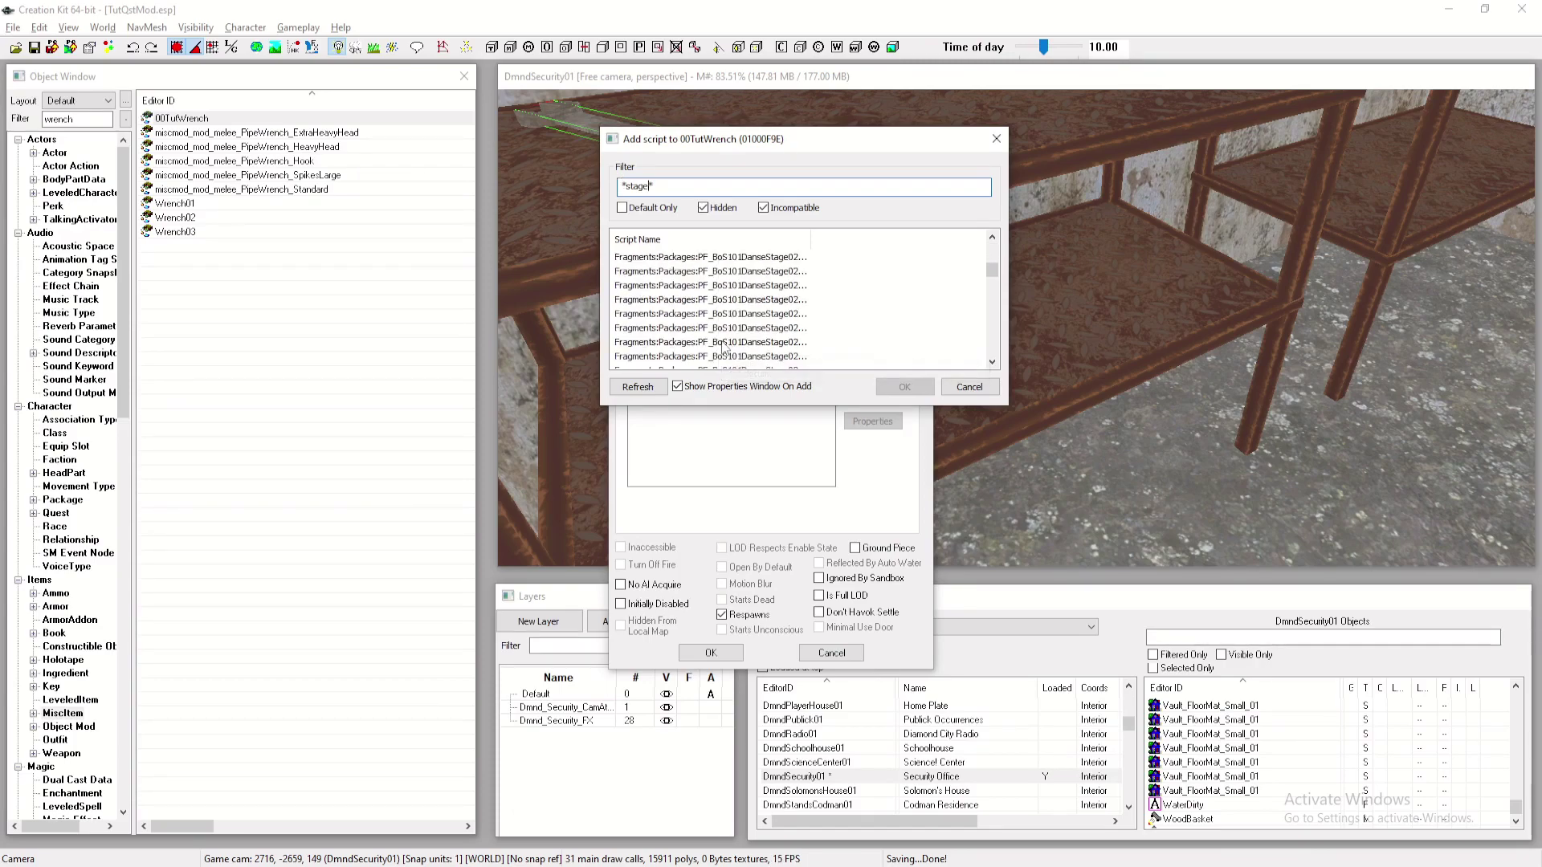
{"action": "scroll", "coordinate": [723, 347], "scroll_direction": "down", "scroll_amount": 1}
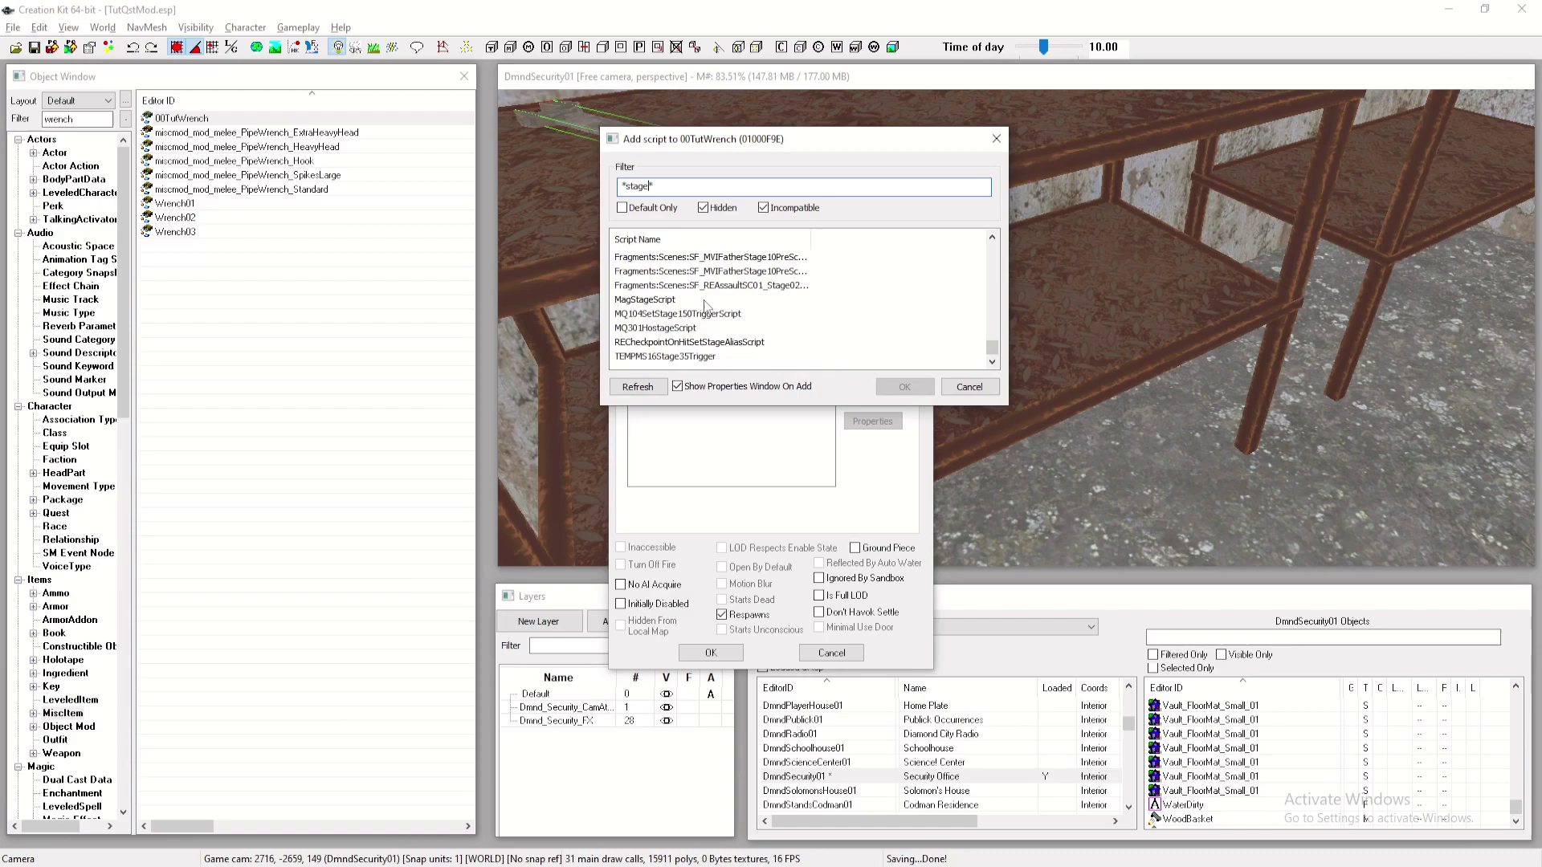
Step: Filter the script list by "default" and examine the default scripts for one that fires on activation
{"action": "double_click", "coordinate": [628, 186]}
{"action": "type", "text": "default*"}
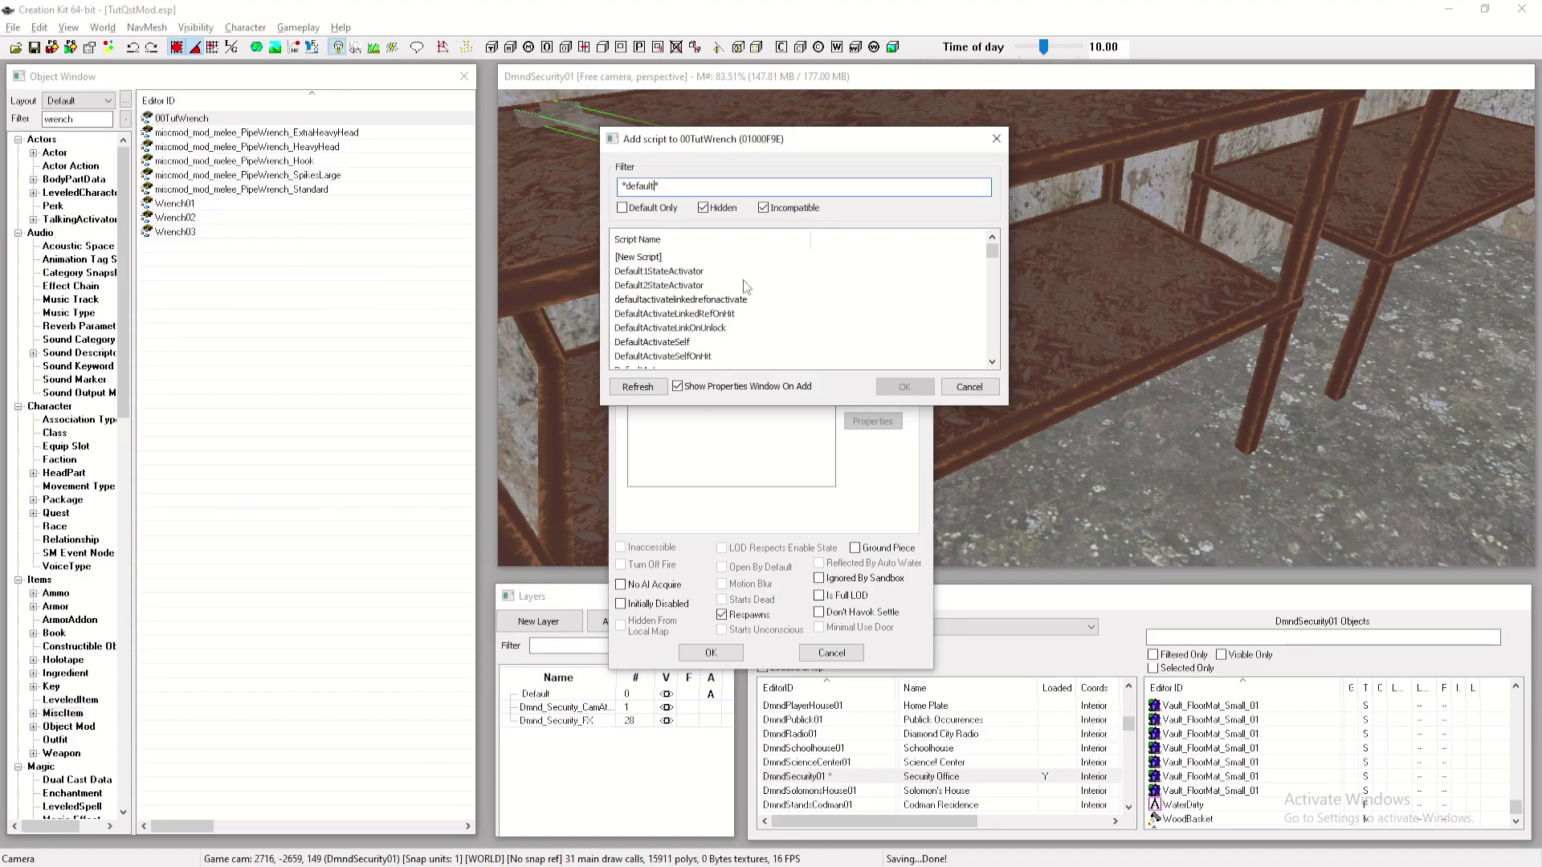
{"action": "scroll", "coordinate": [743, 280], "scroll_direction": "down", "scroll_amount": 2}
{"action": "scroll", "coordinate": [775, 317], "scroll_direction": "up", "scroll_amount": 2}
{"action": "scroll", "coordinate": [748, 325], "scroll_direction": "down", "scroll_amount": 2}
{"action": "scroll", "coordinate": [751, 331], "scroll_direction": "down", "scroll_amount": 1}
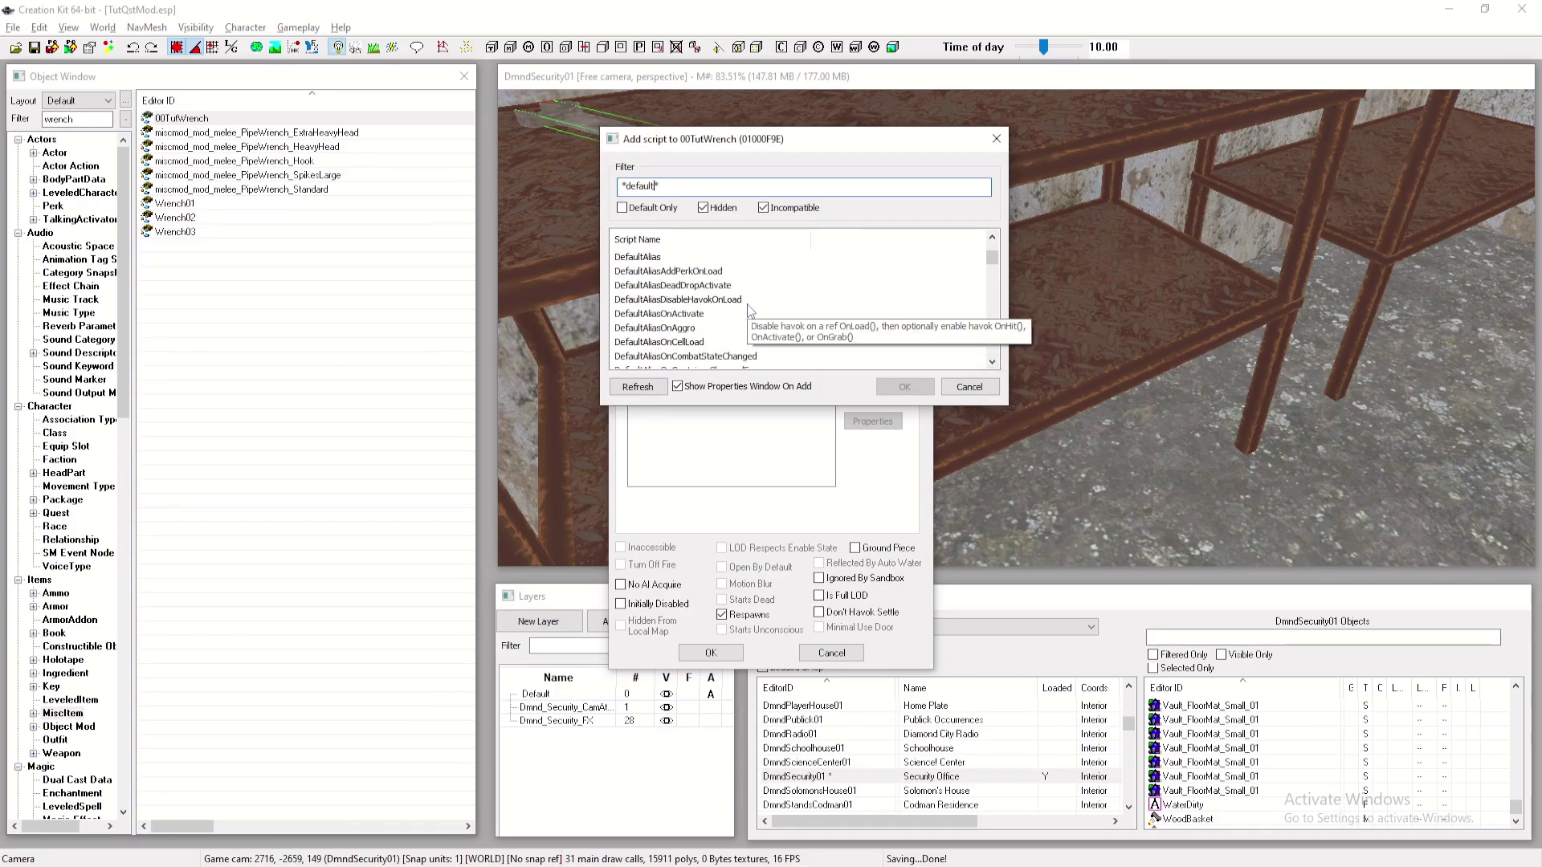
{"action": "scroll", "coordinate": [751, 317], "scroll_direction": "down", "scroll_amount": 3}
{"action": "scroll", "coordinate": [754, 317], "scroll_direction": "down", "scroll_amount": 5}
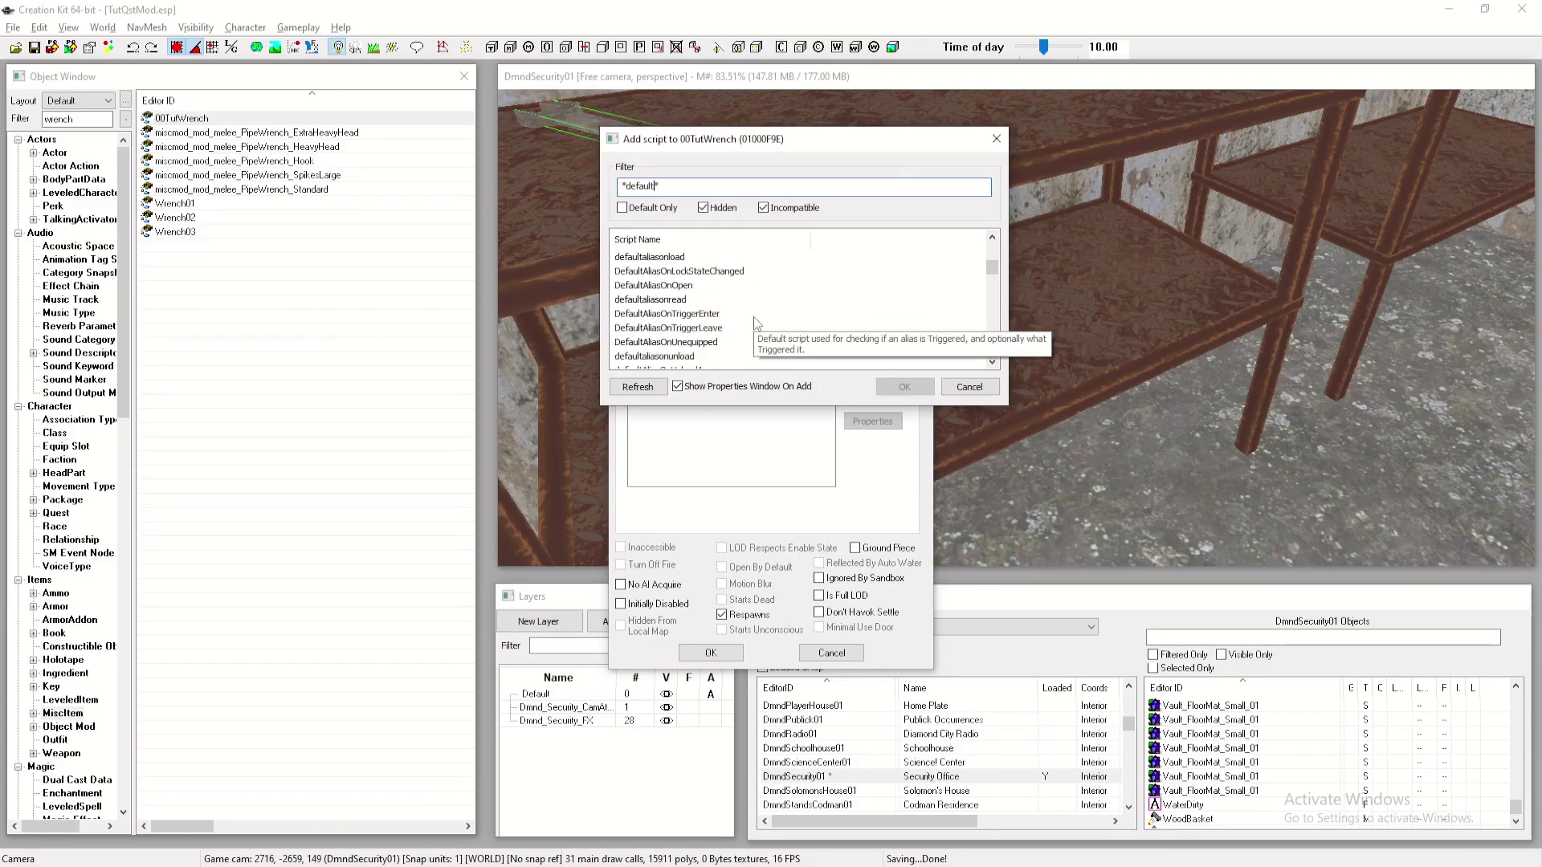
{"action": "scroll", "coordinate": [753, 316], "scroll_direction": "down", "scroll_amount": 1}
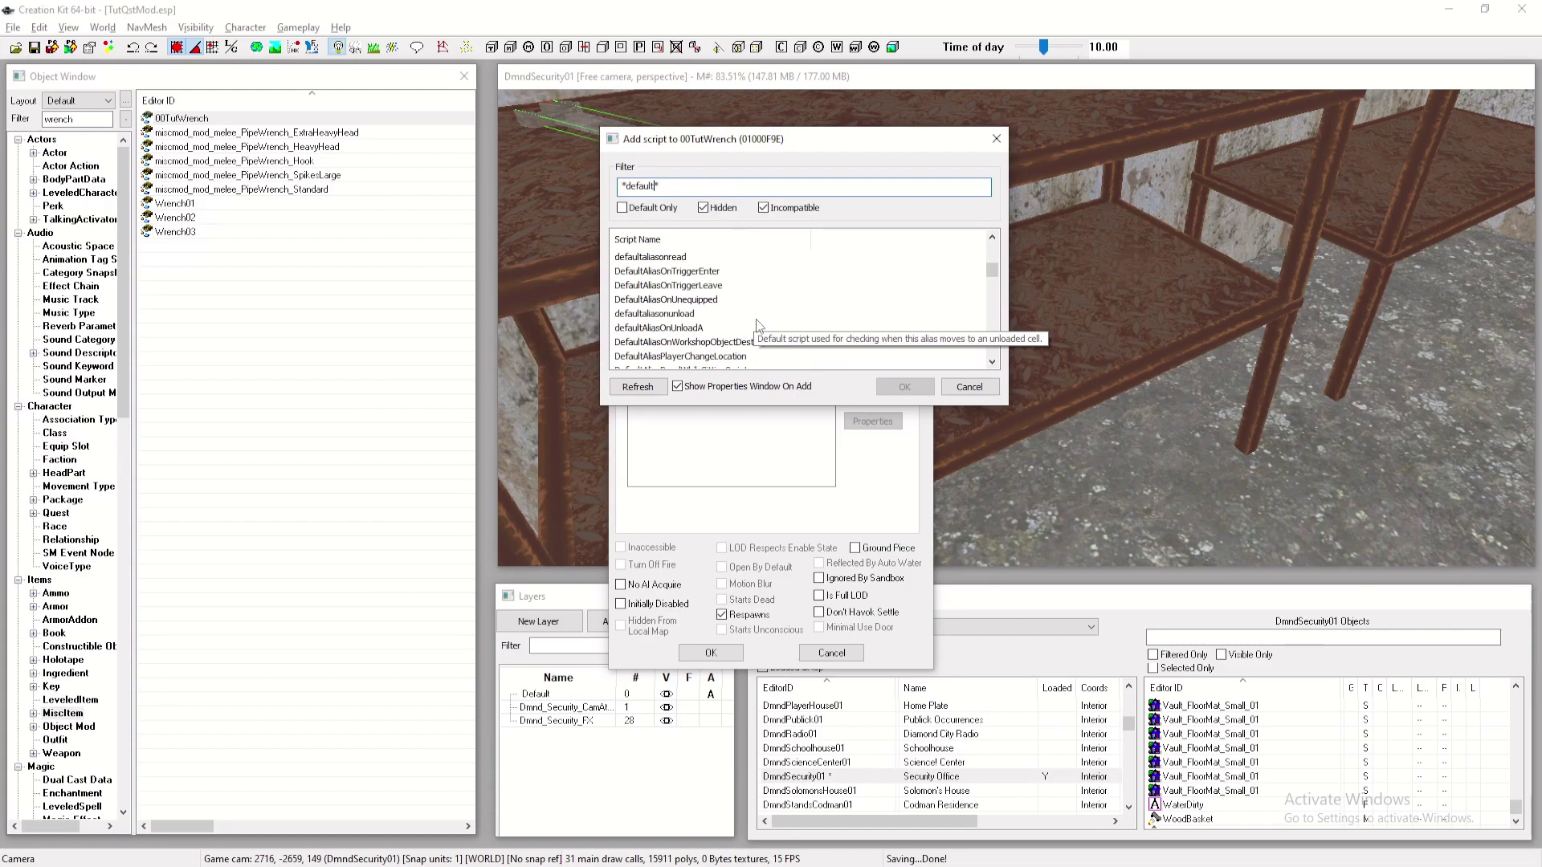
{"action": "scroll", "coordinate": [771, 329], "scroll_direction": "down", "scroll_amount": 2}
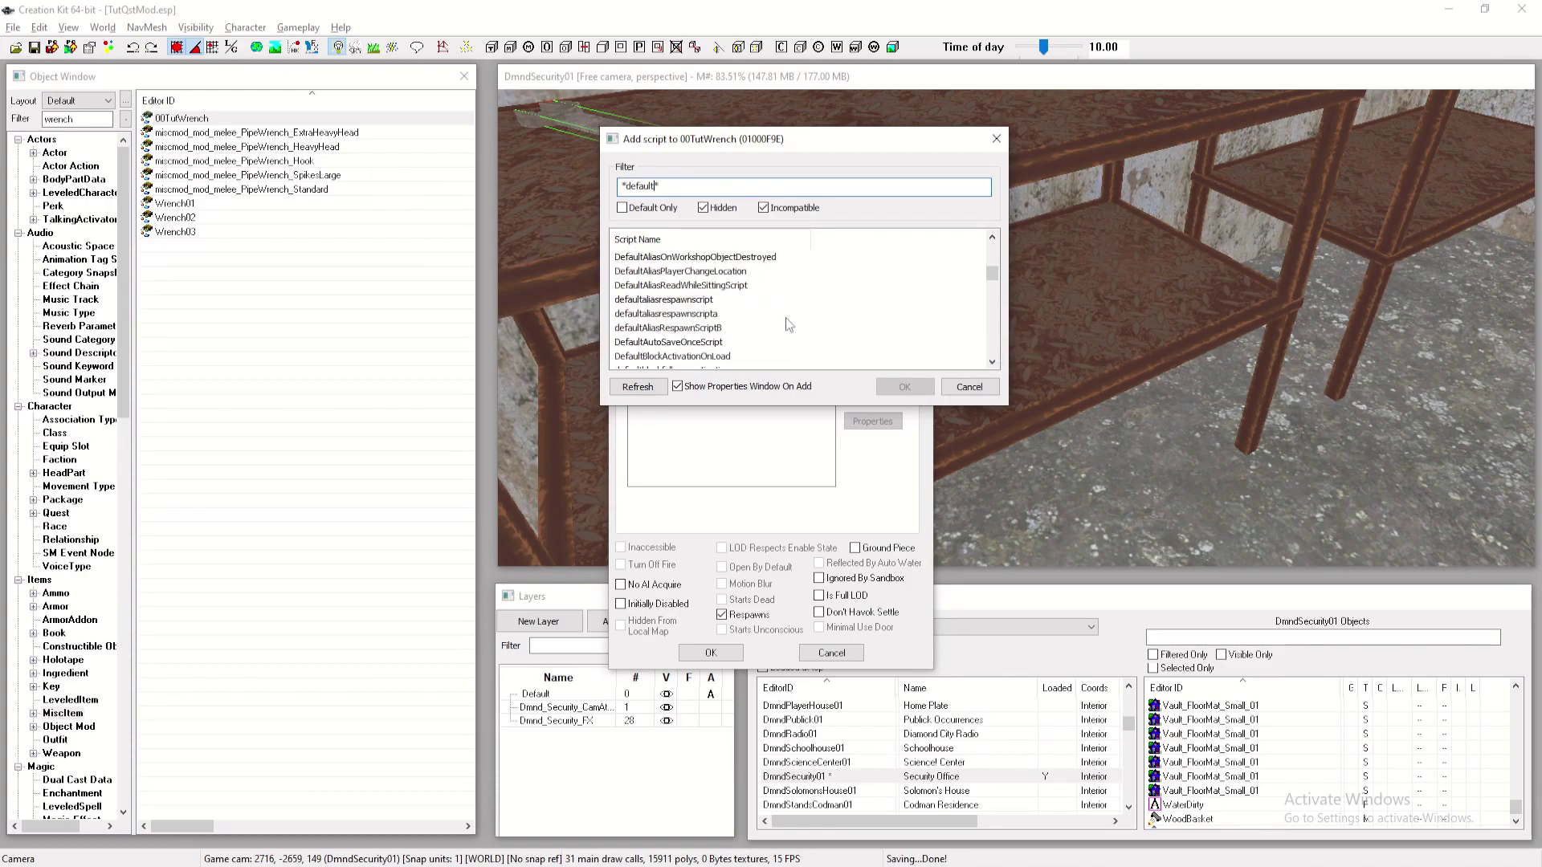
{"action": "scroll", "coordinate": [784, 318], "scroll_direction": "down", "scroll_amount": 5}
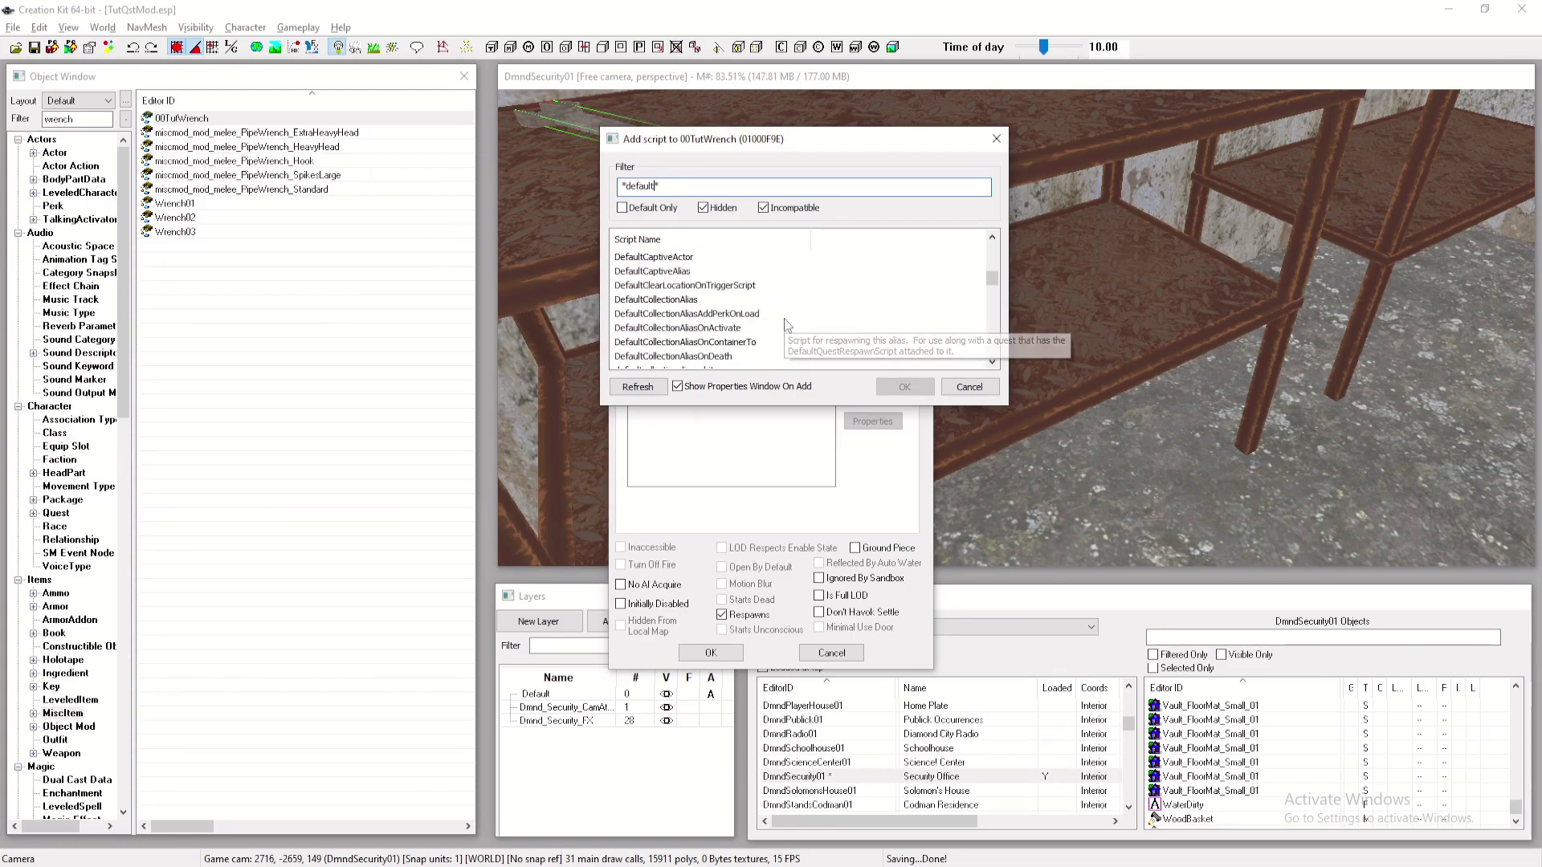
{"action": "scroll", "coordinate": [784, 318], "scroll_direction": "down", "scroll_amount": 6}
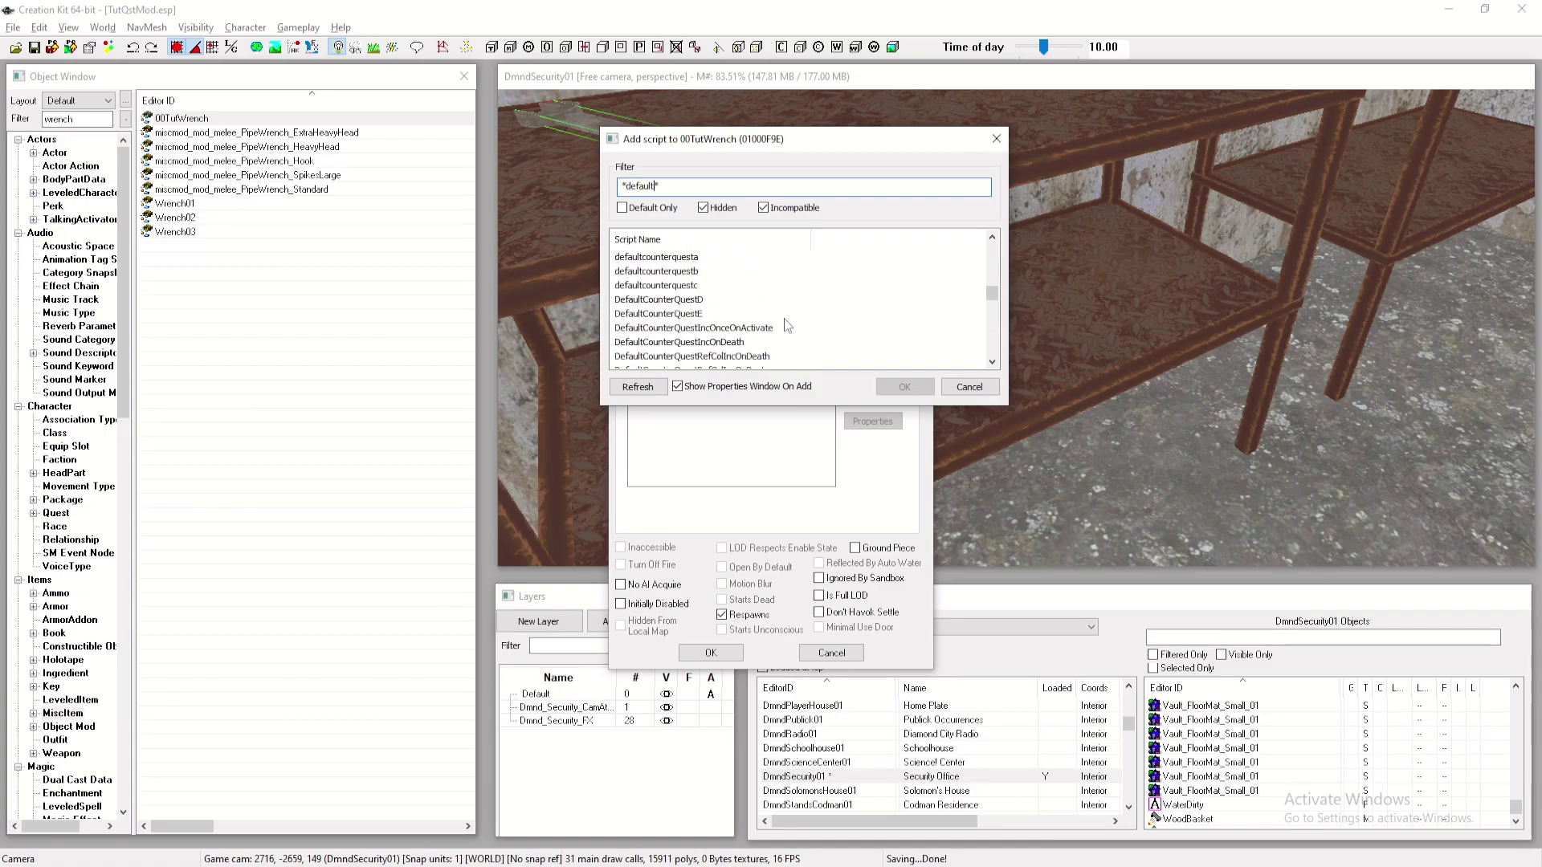
{"action": "scroll", "coordinate": [784, 318], "scroll_direction": "down", "scroll_amount": 4}
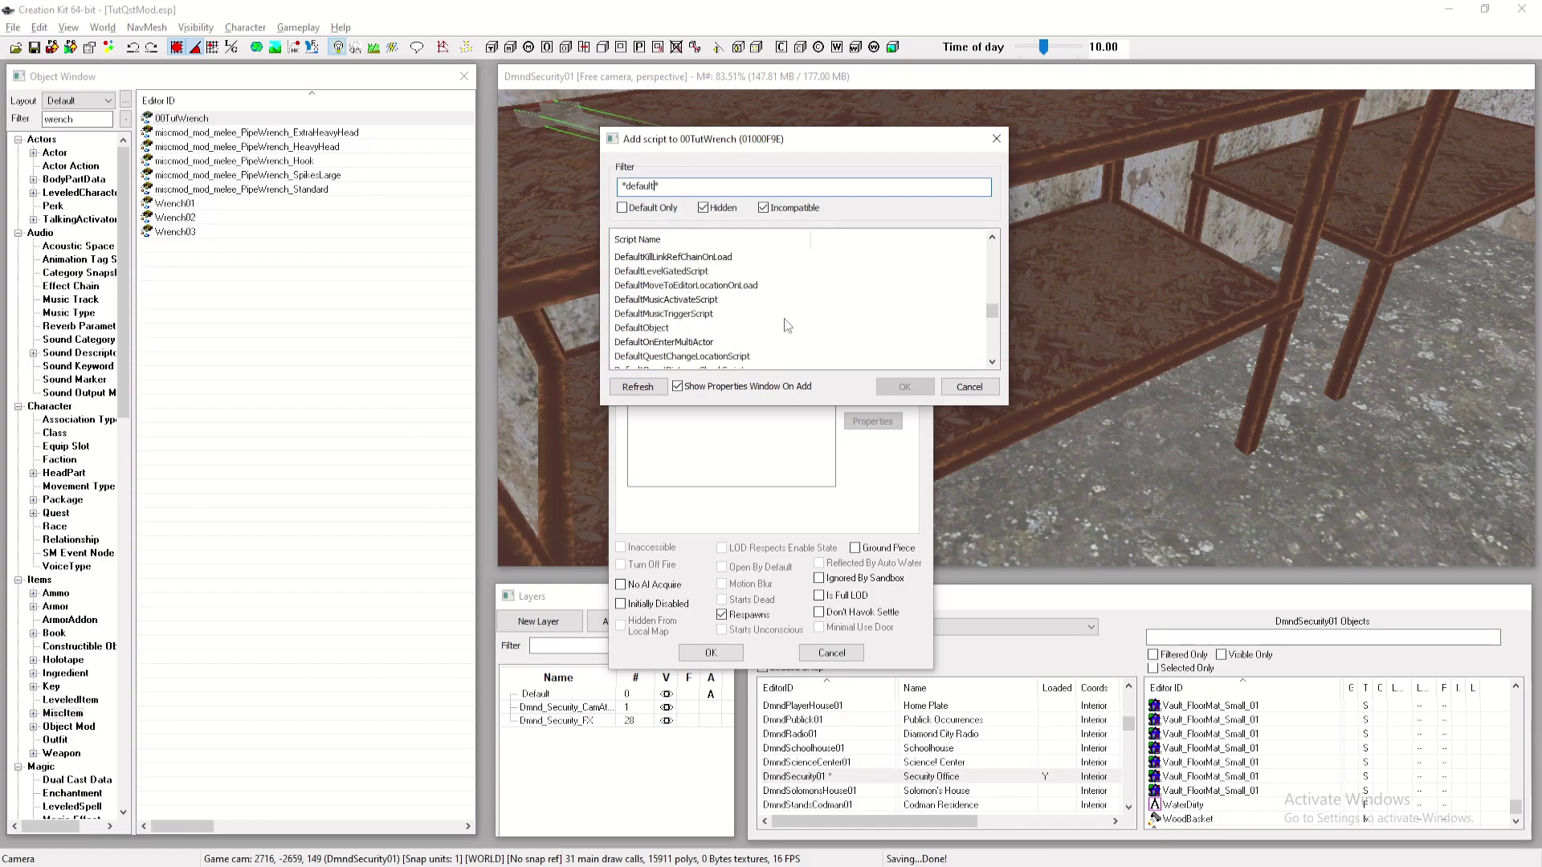
{"action": "scroll", "coordinate": [784, 318], "scroll_direction": "down", "scroll_amount": 3}
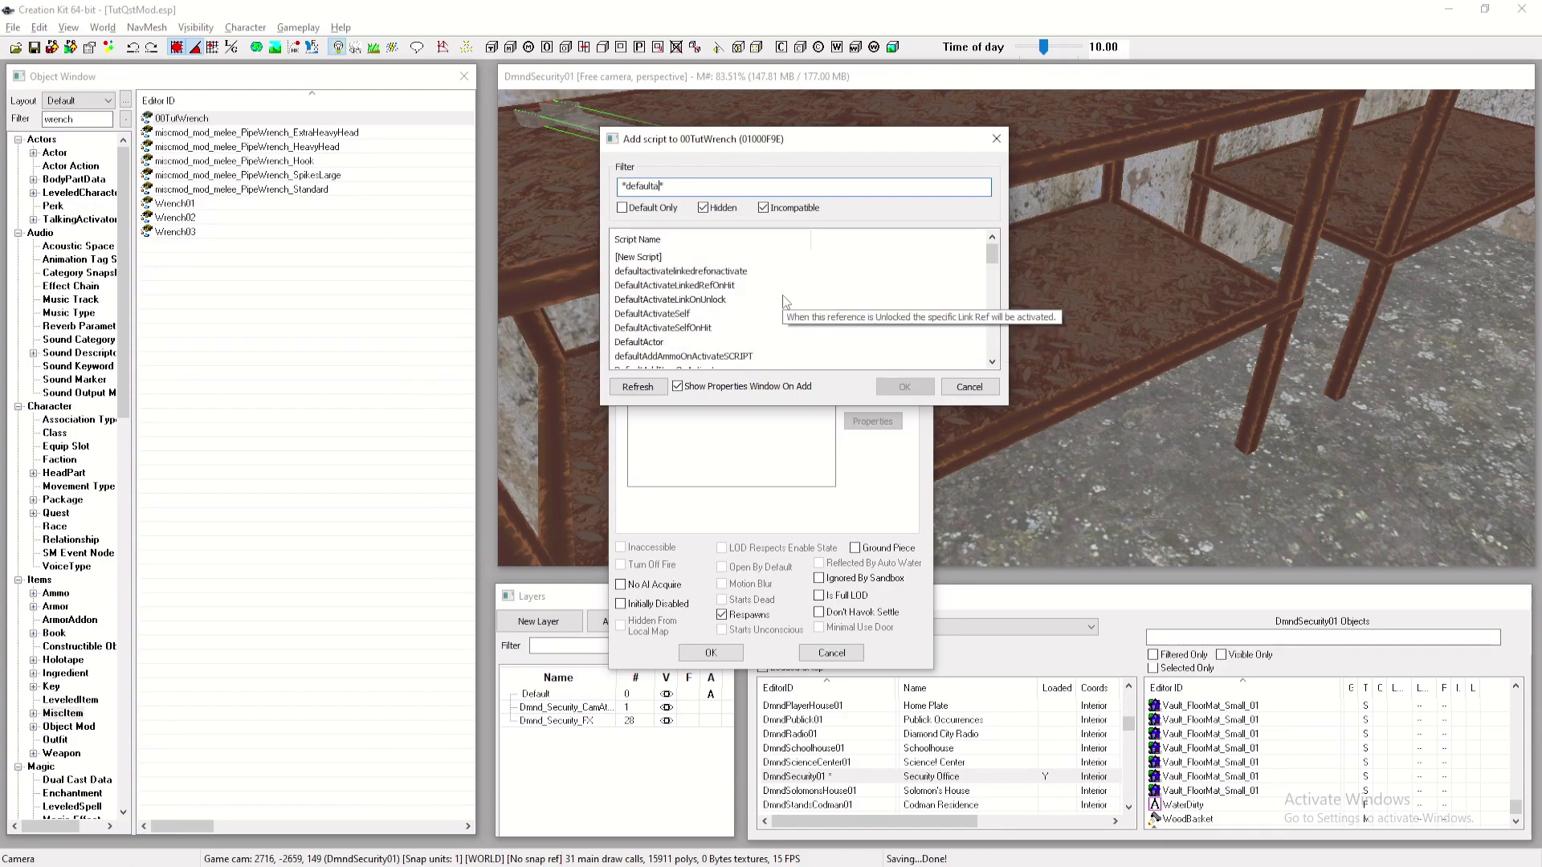
Step: Narrow the filter to "defaultali" and attach the DefaultAliasOnActivate script to the wrench reference
{"action": "type", "text": "ali"}
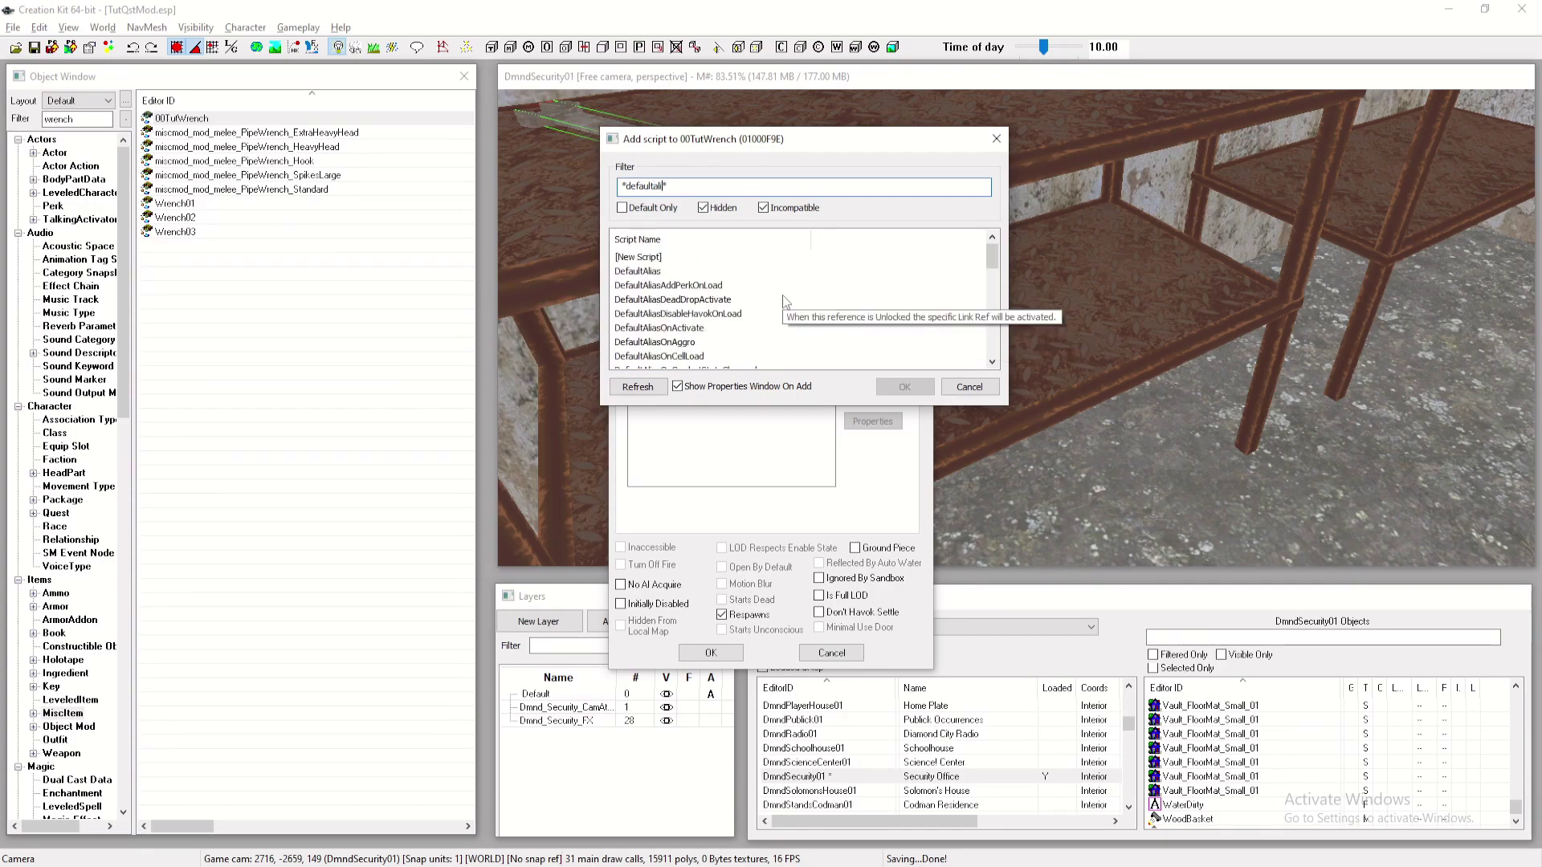
{"action": "scroll", "coordinate": [701, 294], "scroll_direction": "down", "scroll_amount": 1}
{"action": "double_click", "coordinate": [659, 286]}
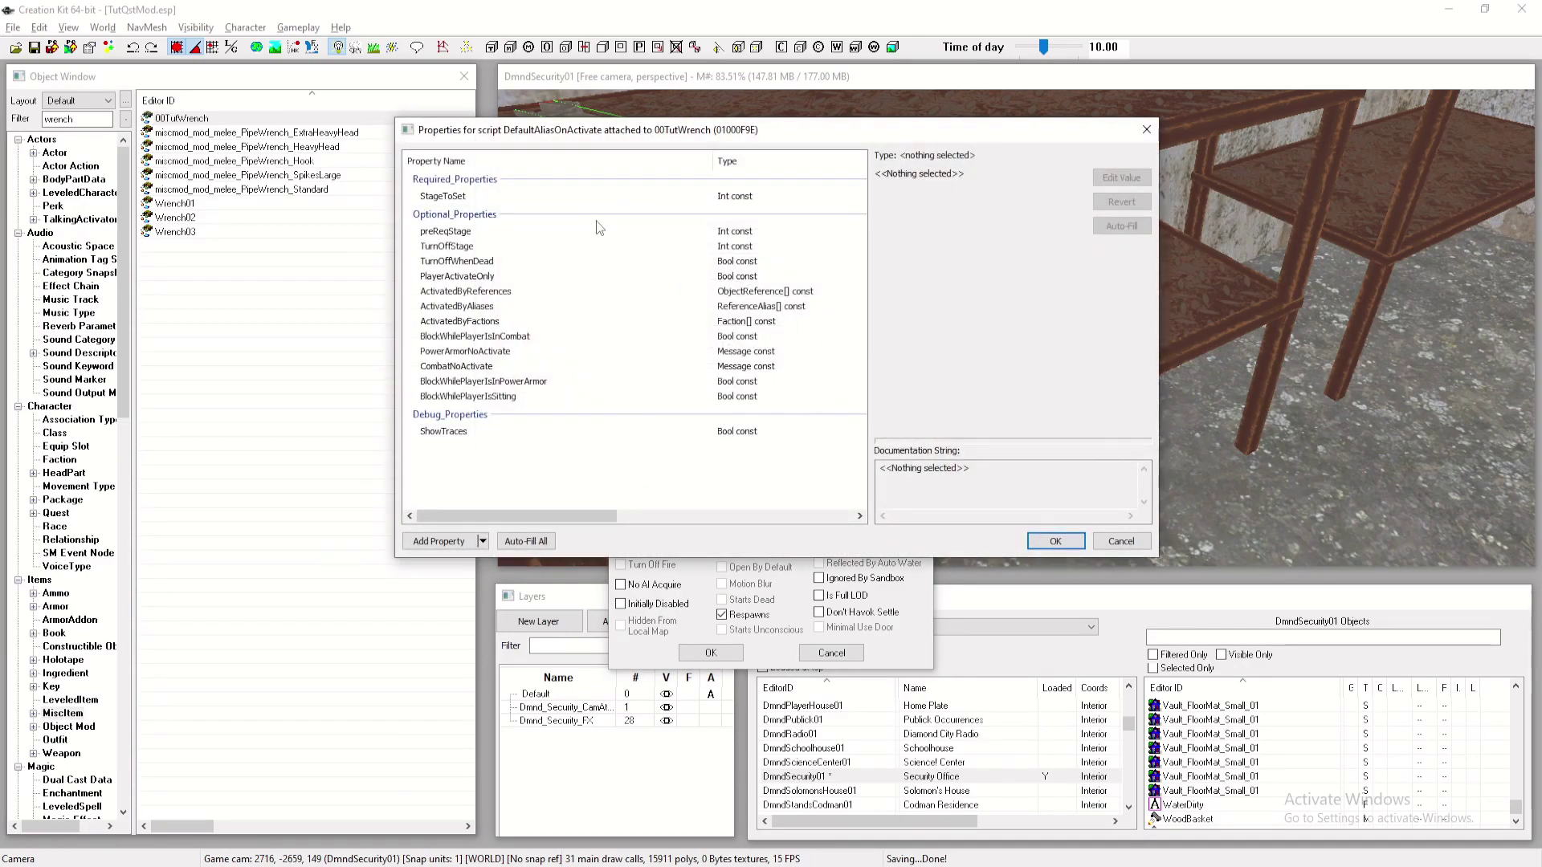
{"action": "left_click", "coordinate": [710, 204]}
{"action": "type", "text": "20"}
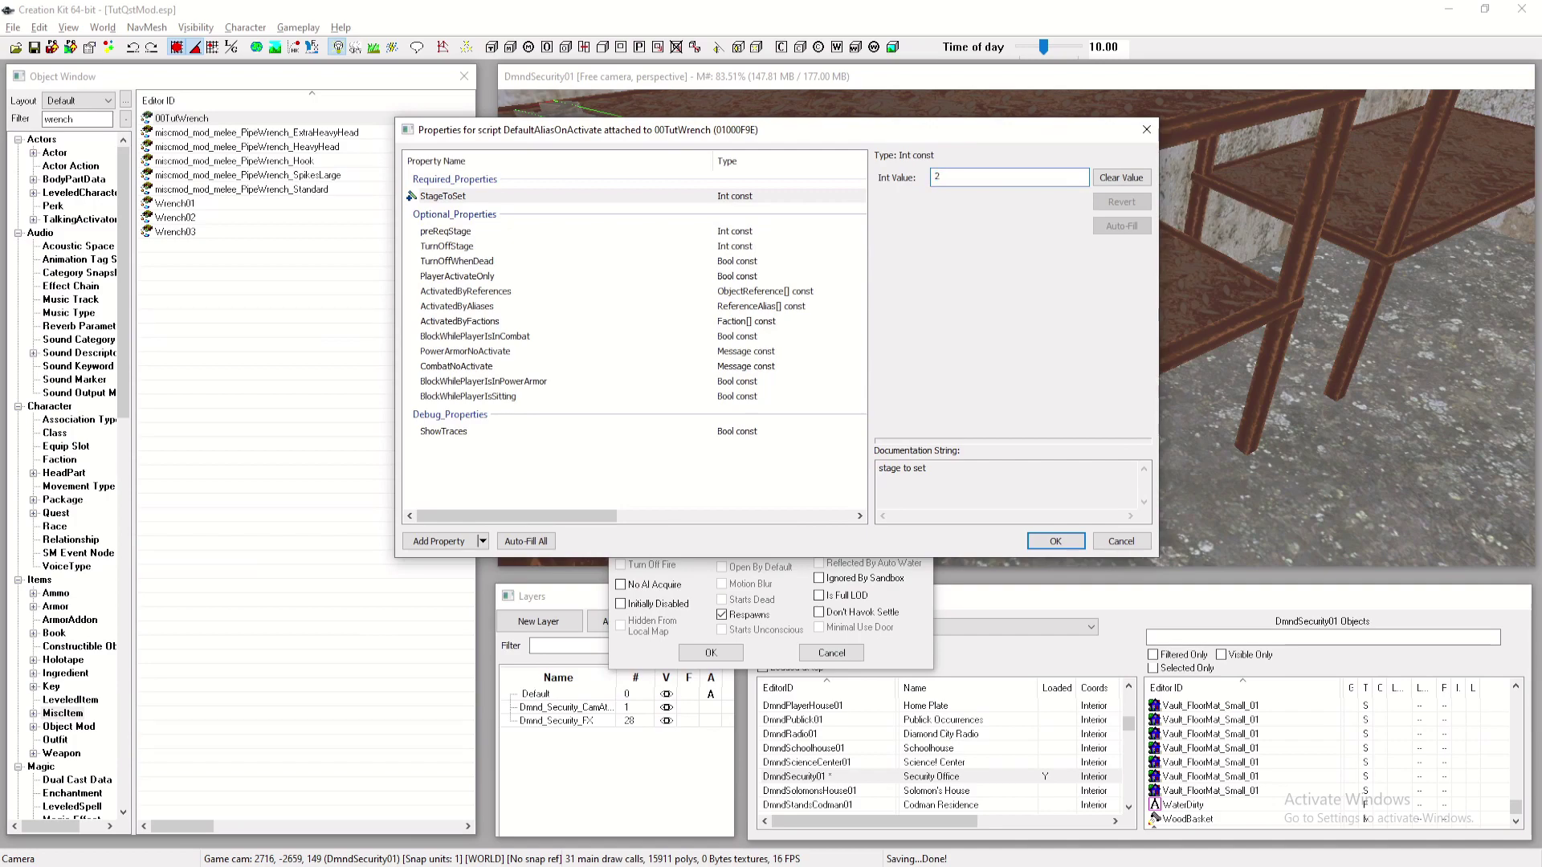
{"action": "left_click", "coordinate": [745, 233]}
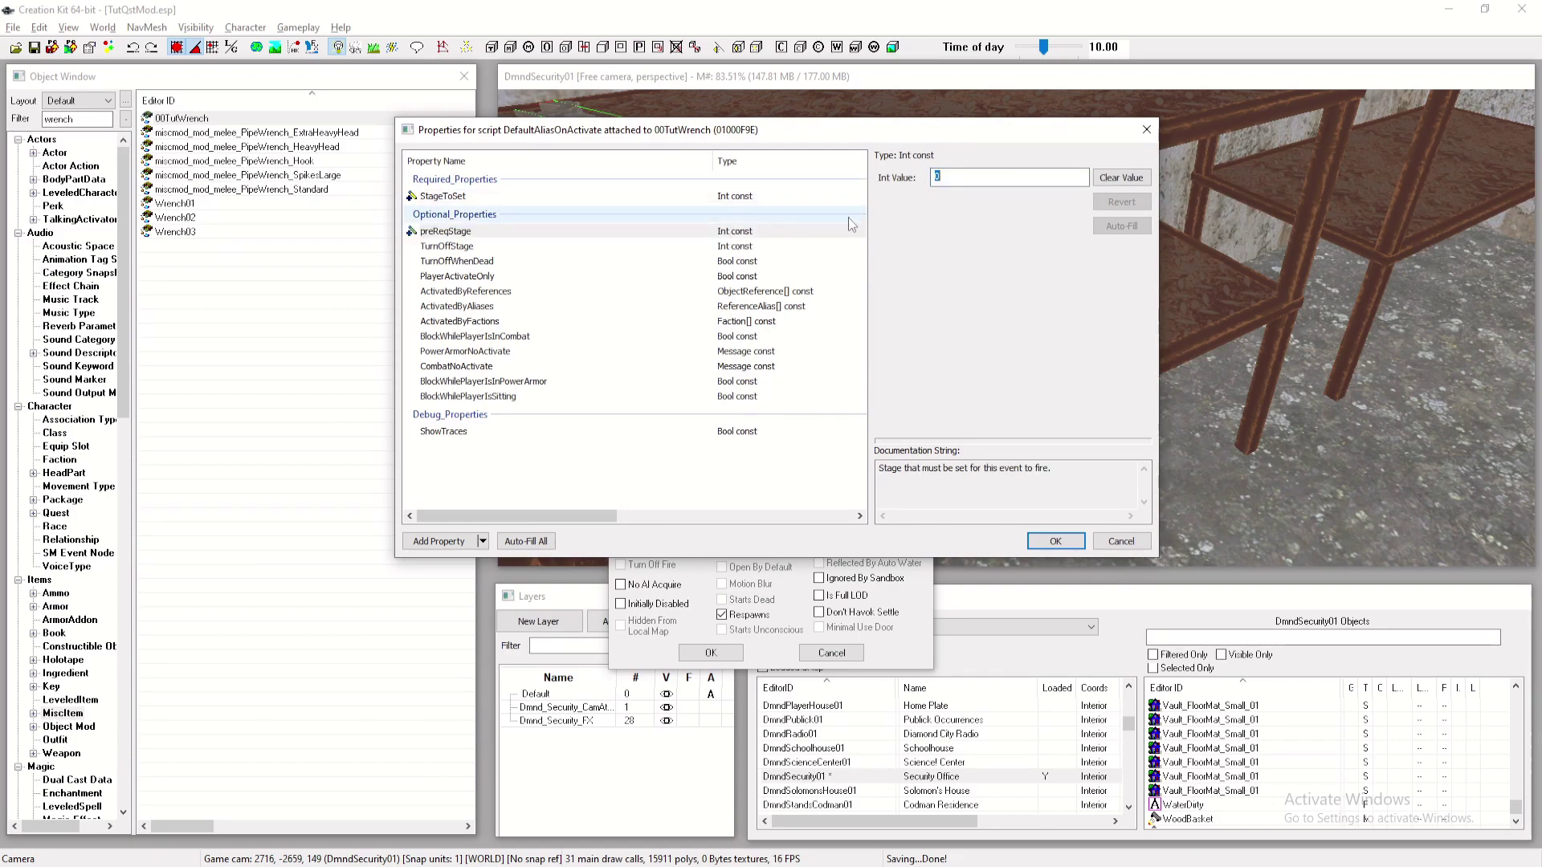
{"action": "type", "text": "10"}
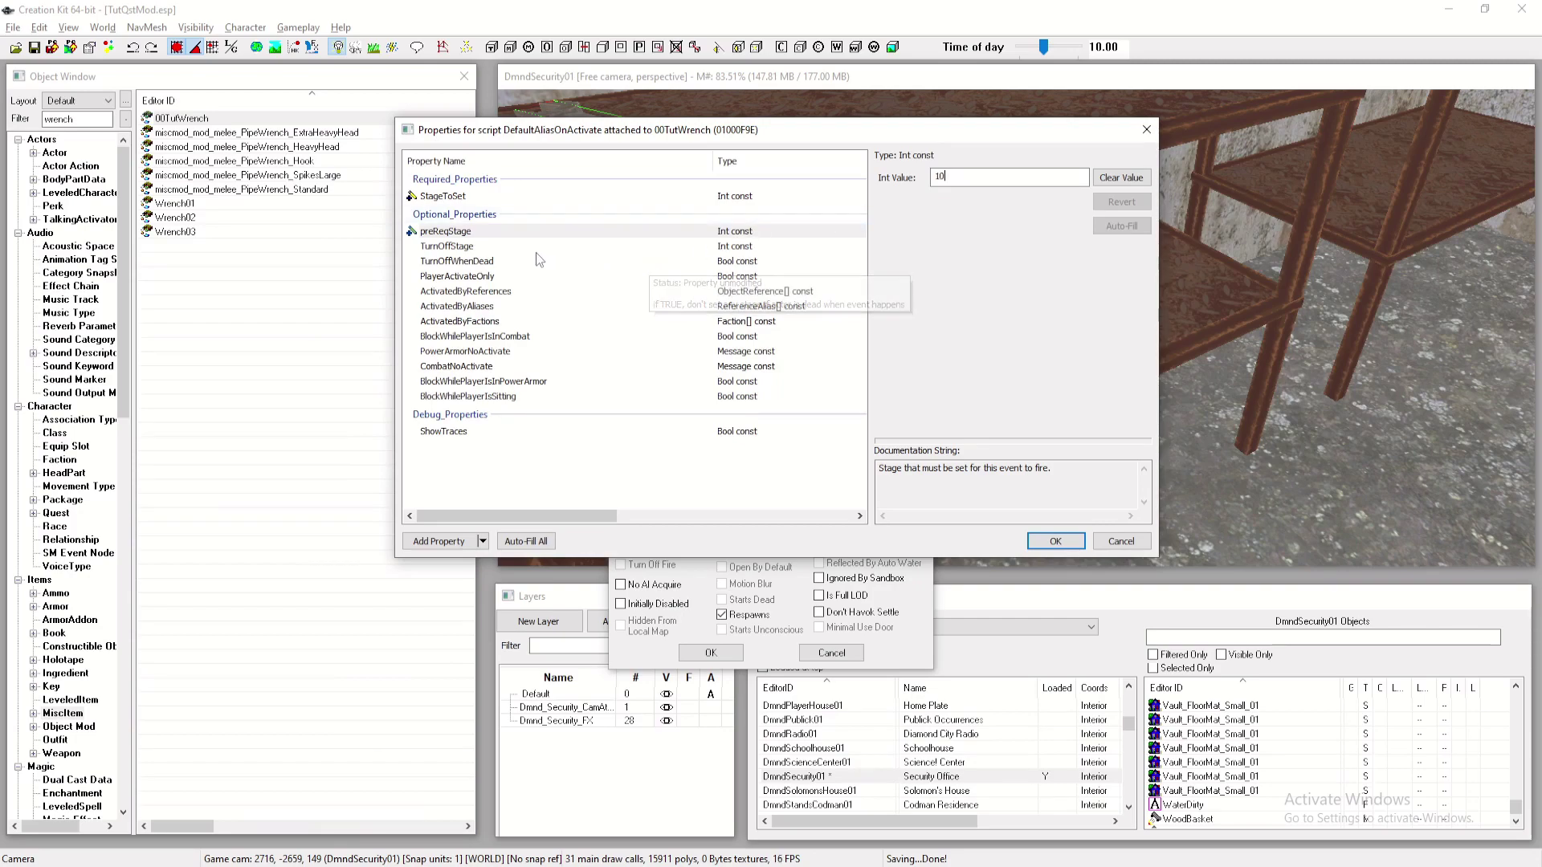
{"action": "left_click", "coordinate": [503, 277]}
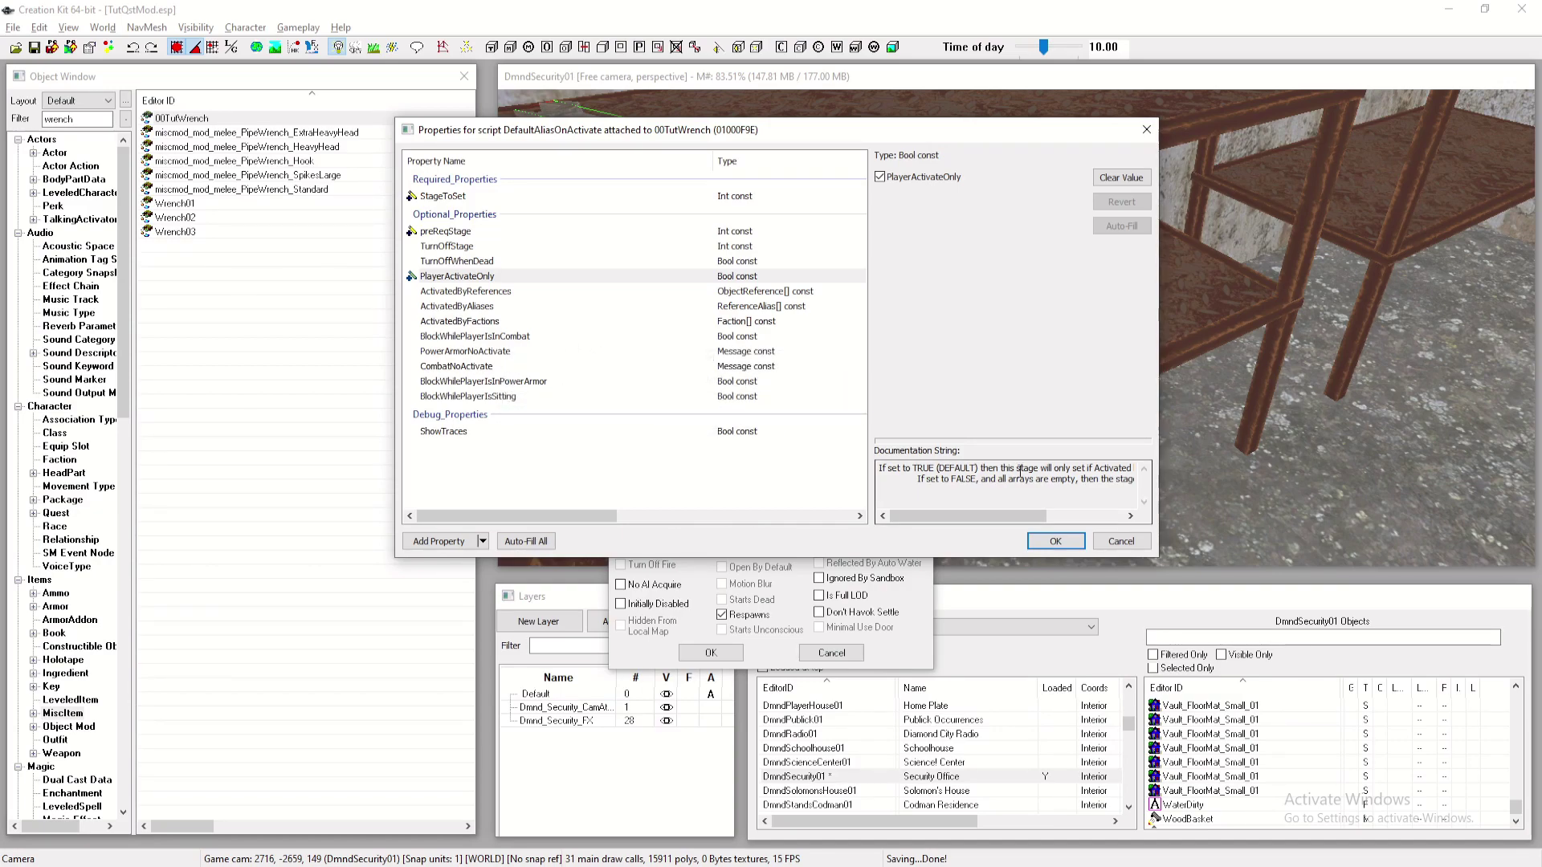
{"action": "left_click", "coordinate": [1121, 541]}
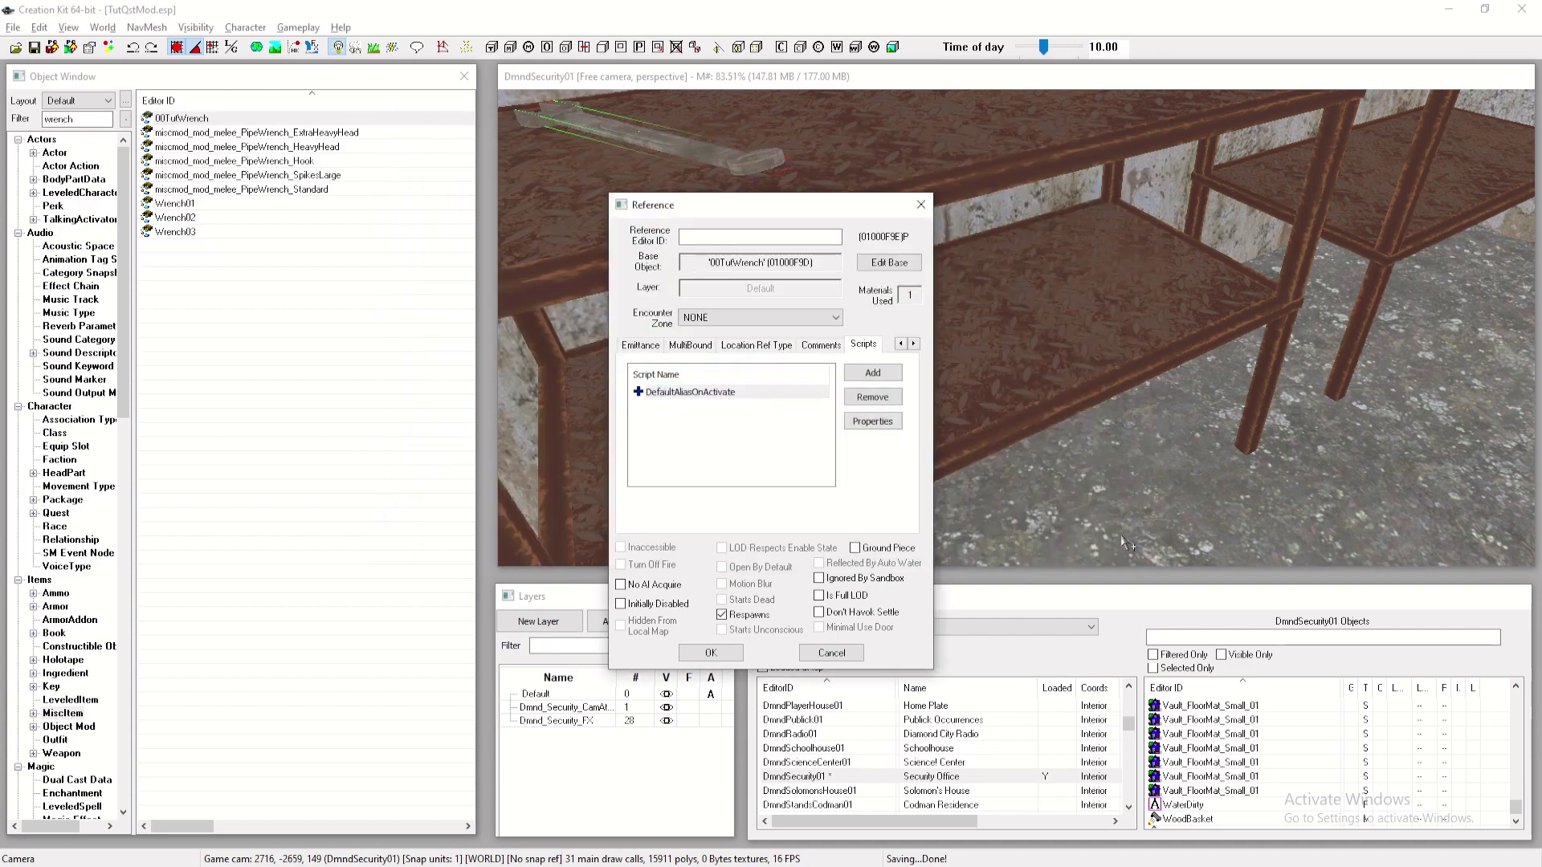
Step: Replace the wrench reference's DefaultAliasOnActivate script with defaultrefonactivate, filtering the script list by "defaultref"
{"action": "left_click", "coordinate": [866, 398]}
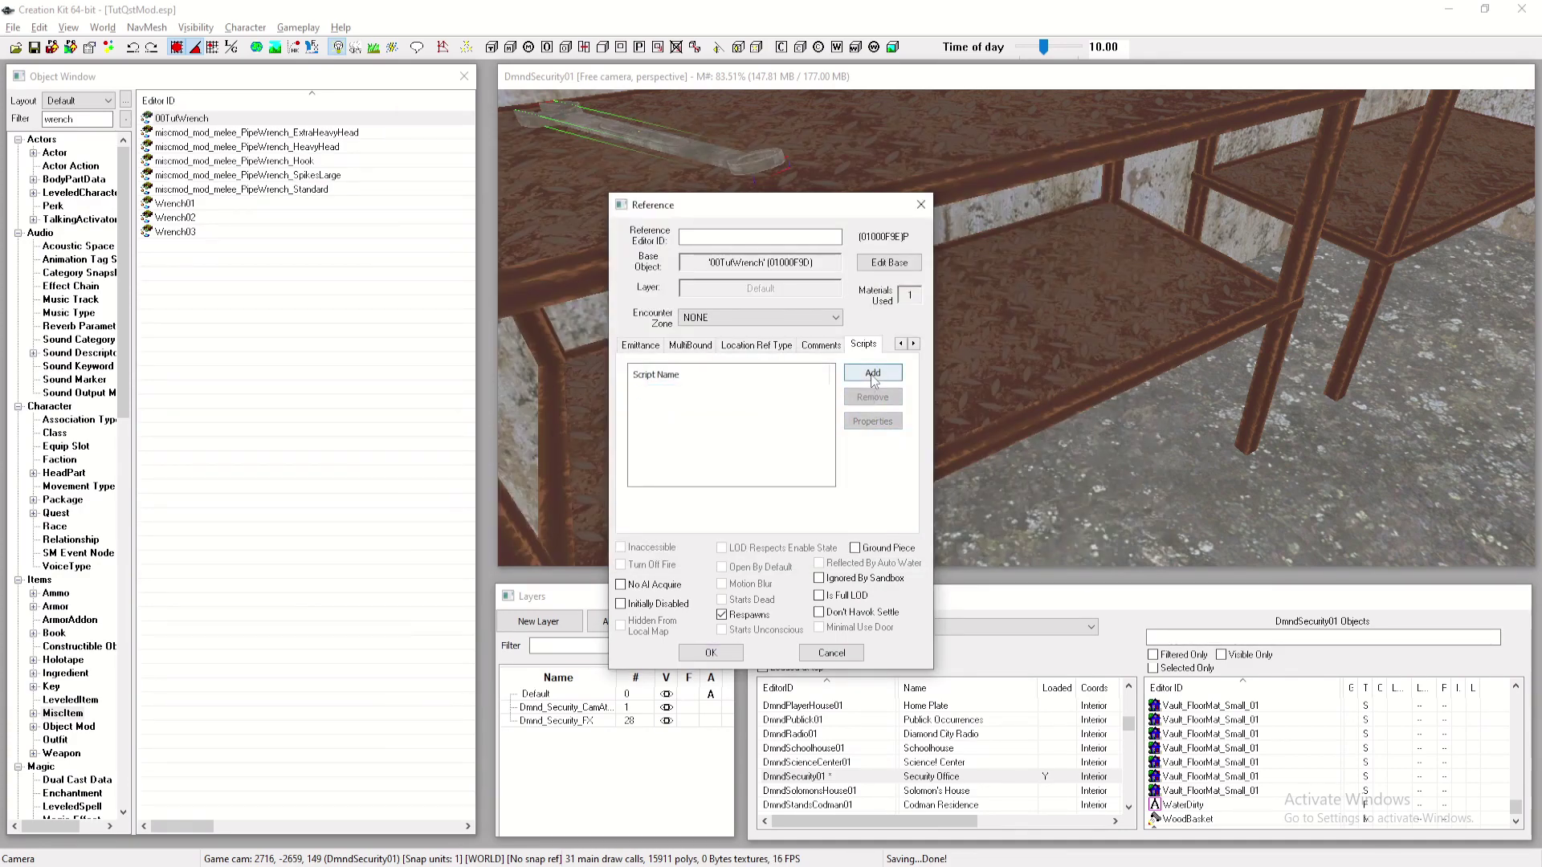
{"action": "left_click", "coordinate": [872, 373]}
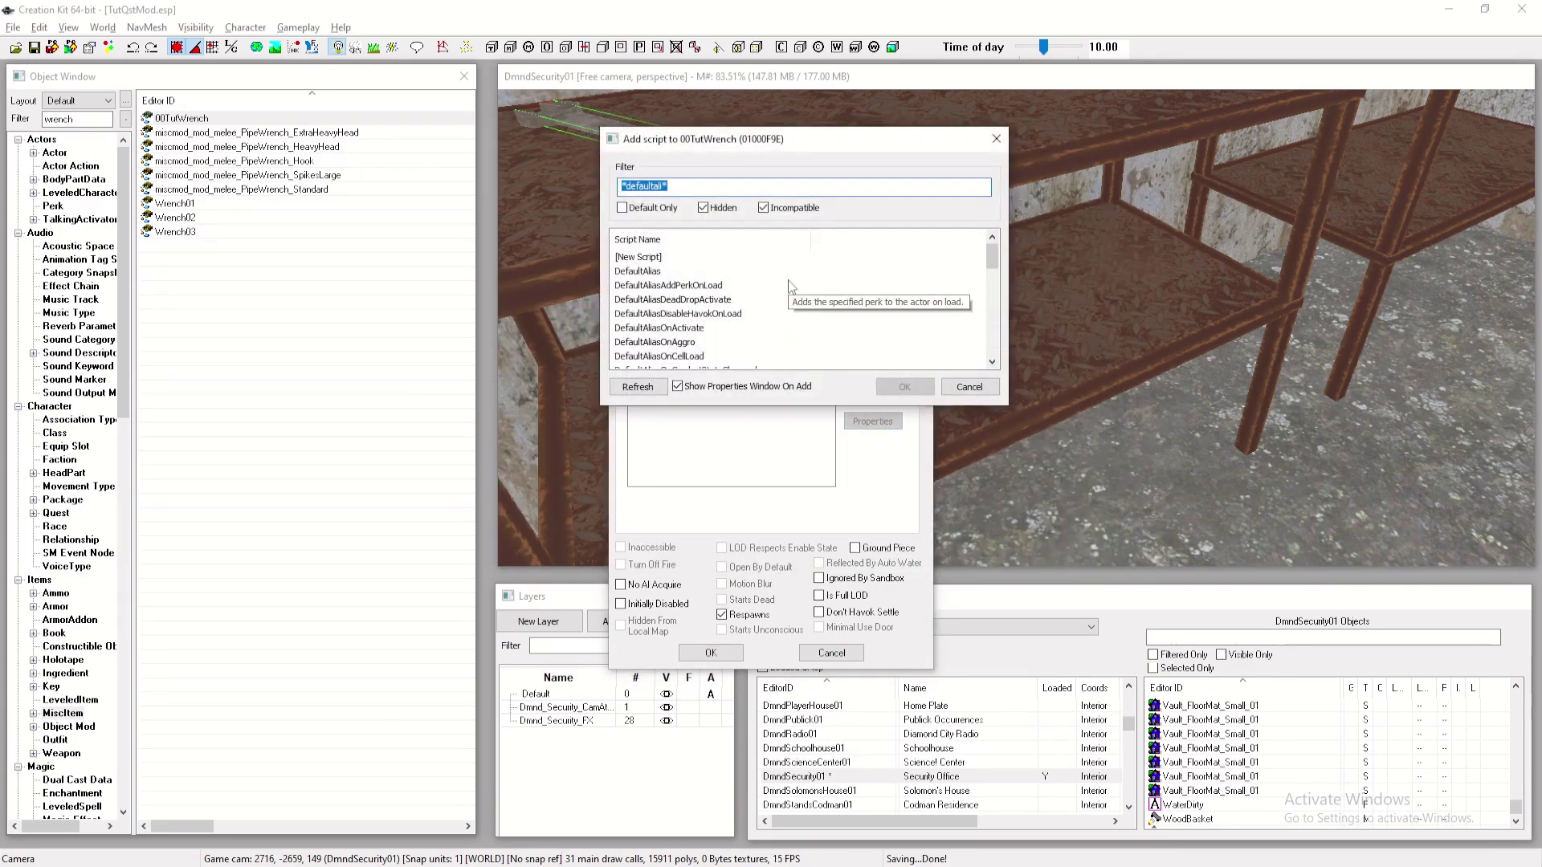
{"action": "scroll", "coordinate": [788, 279], "scroll_direction": "down", "scroll_amount": 2}
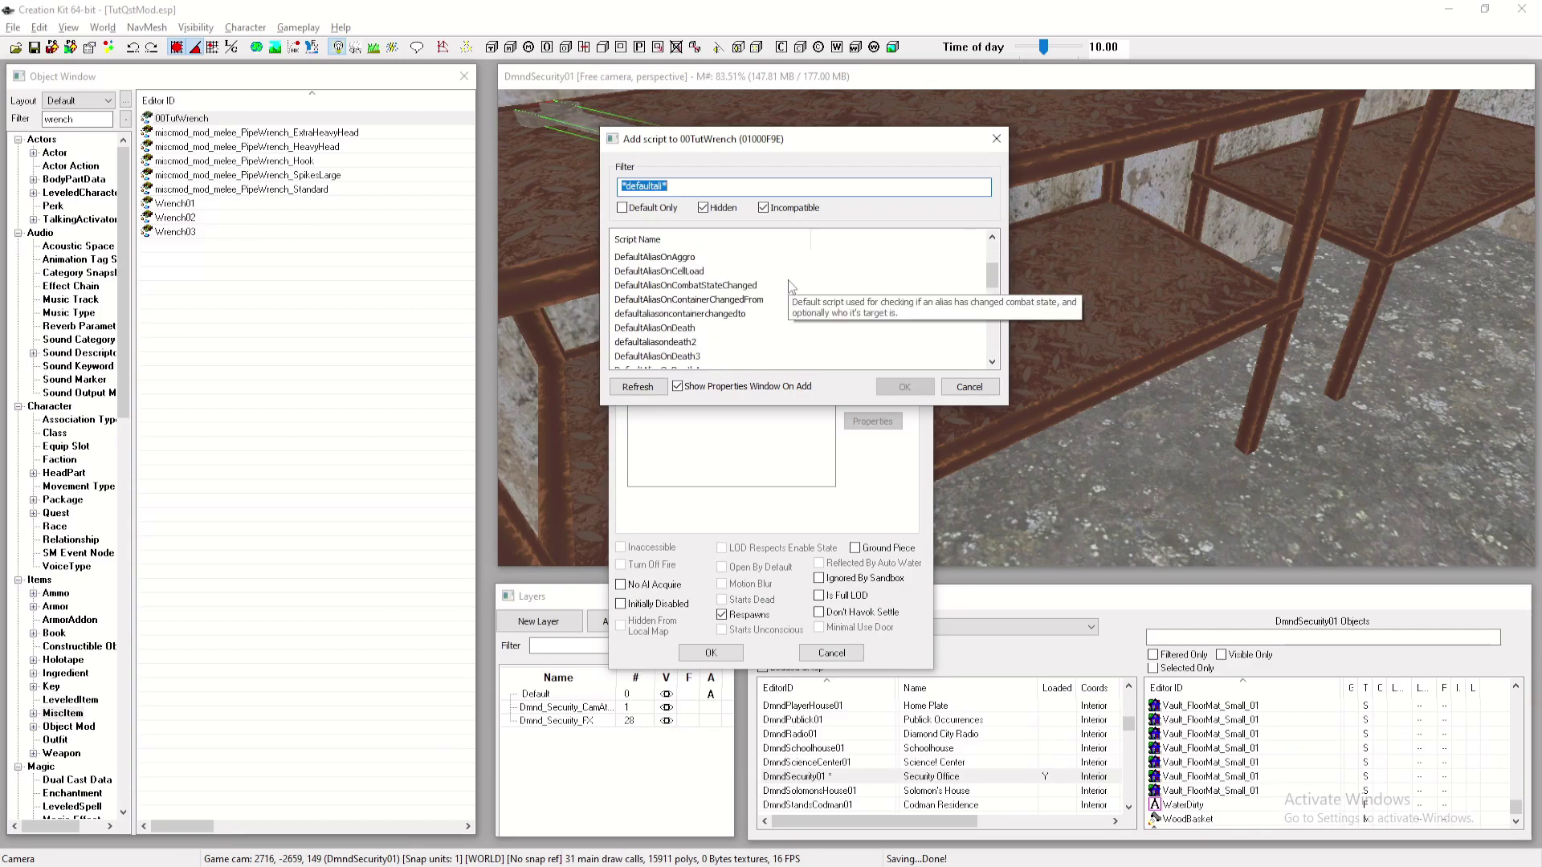
{"action": "scroll", "coordinate": [788, 279], "scroll_direction": "down", "scroll_amount": 1}
{"action": "left_click", "coordinate": [665, 187]}
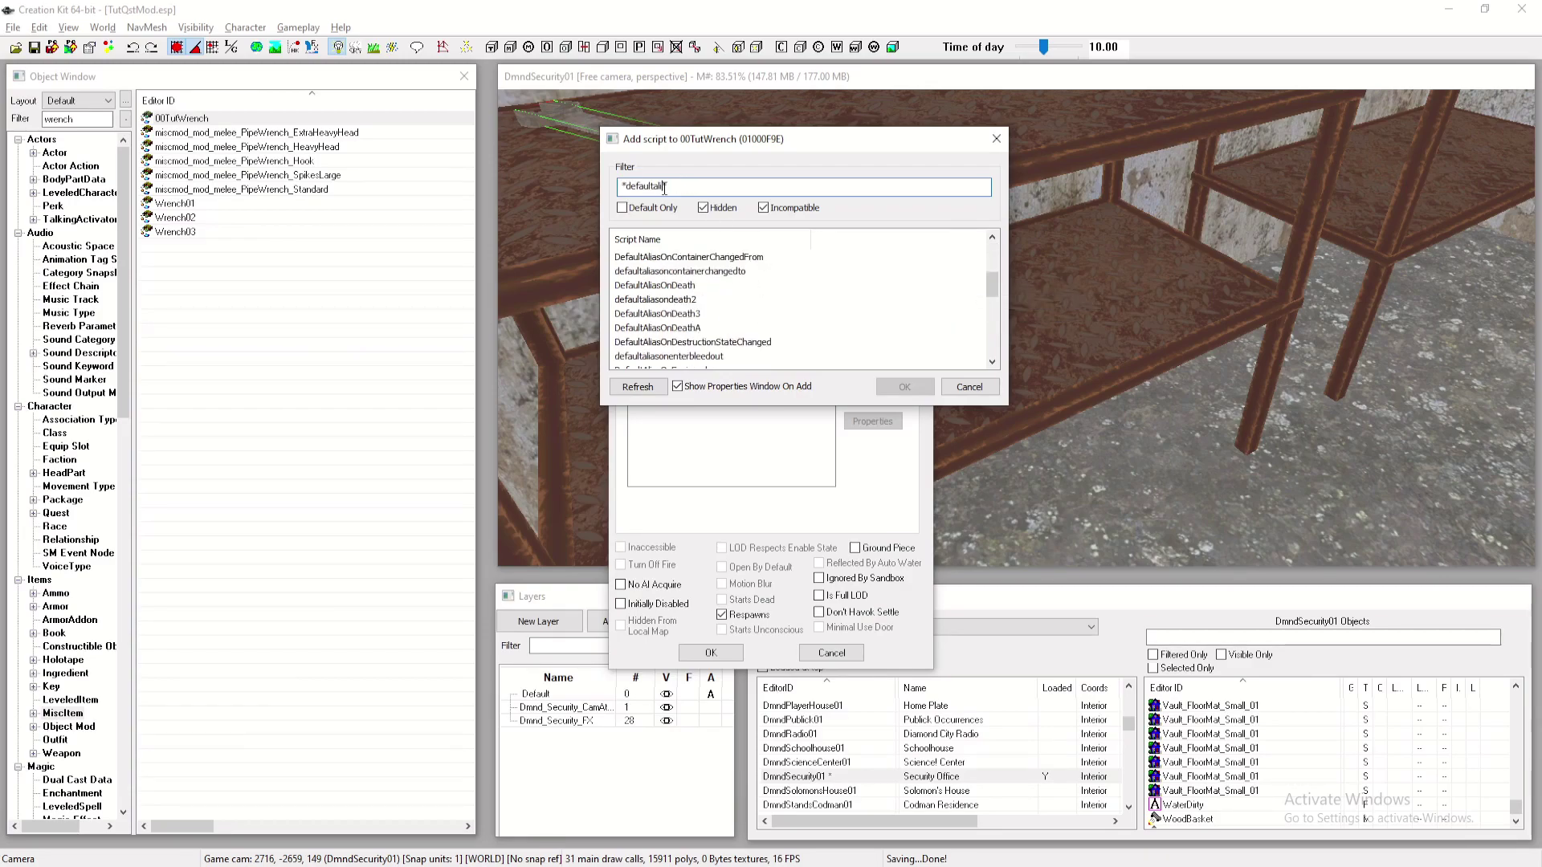
{"action": "type", "text": "asre"}
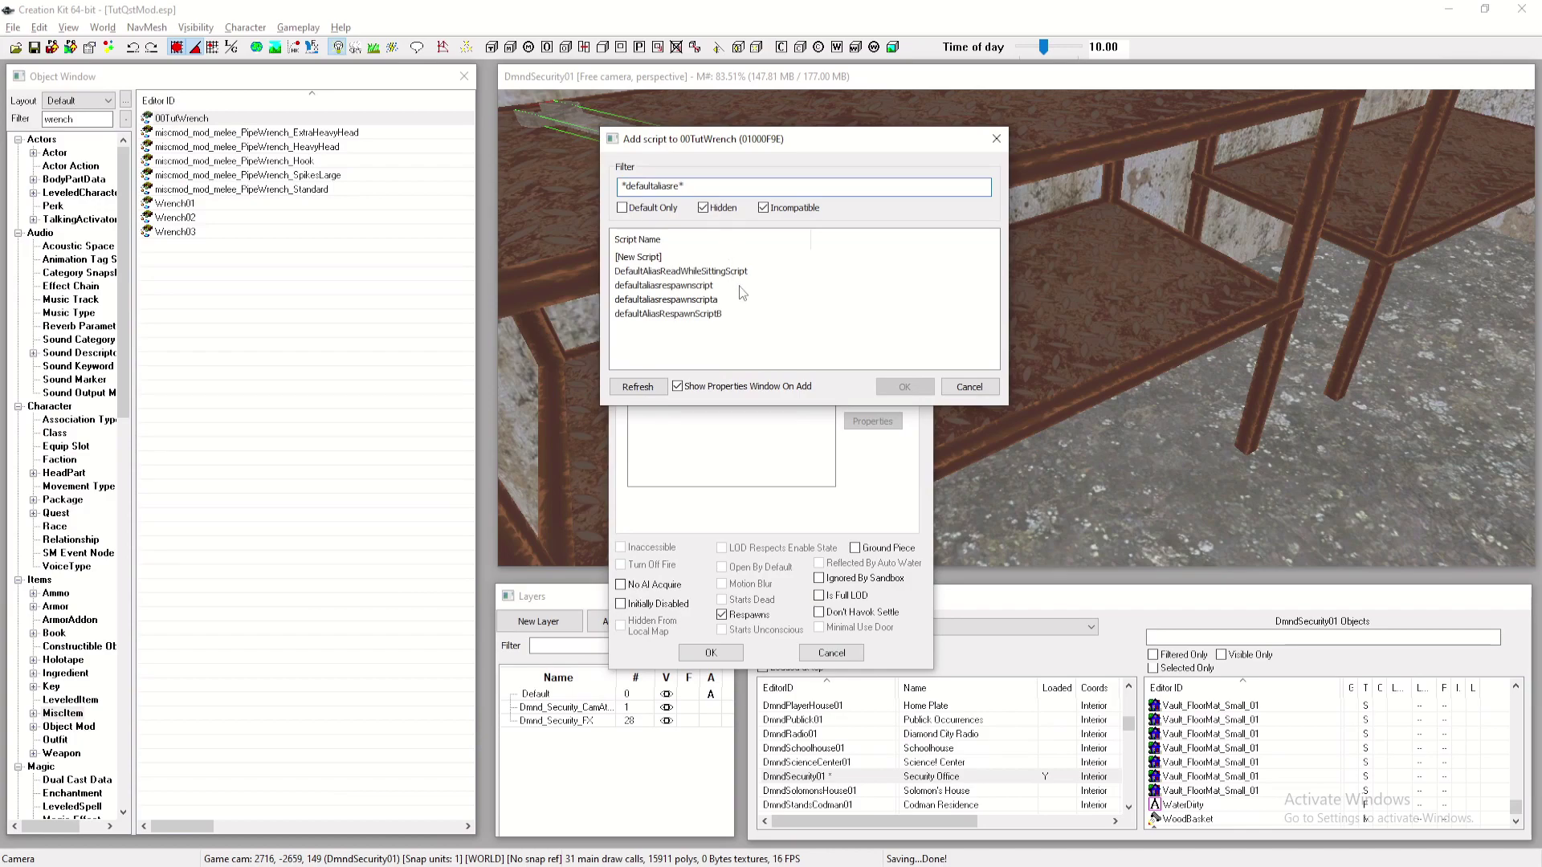
{"action": "type", "text": "f"}
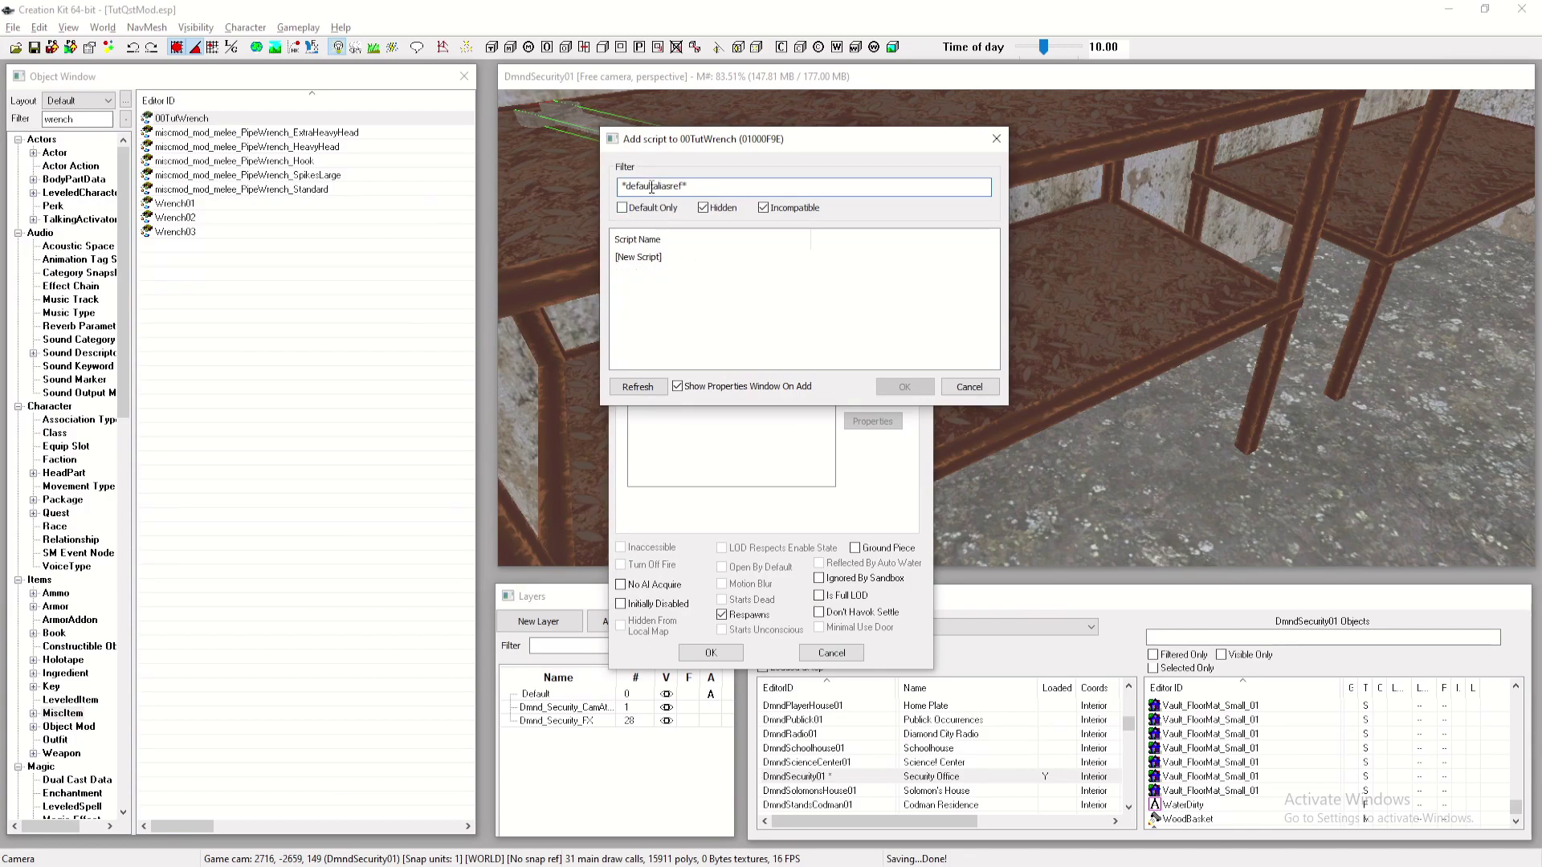
{"action": "left_click", "coordinate": [655, 186], "text": "shift"}
{"action": "key", "text": "BackSpace"}
{"action": "type", "text": "ref"}
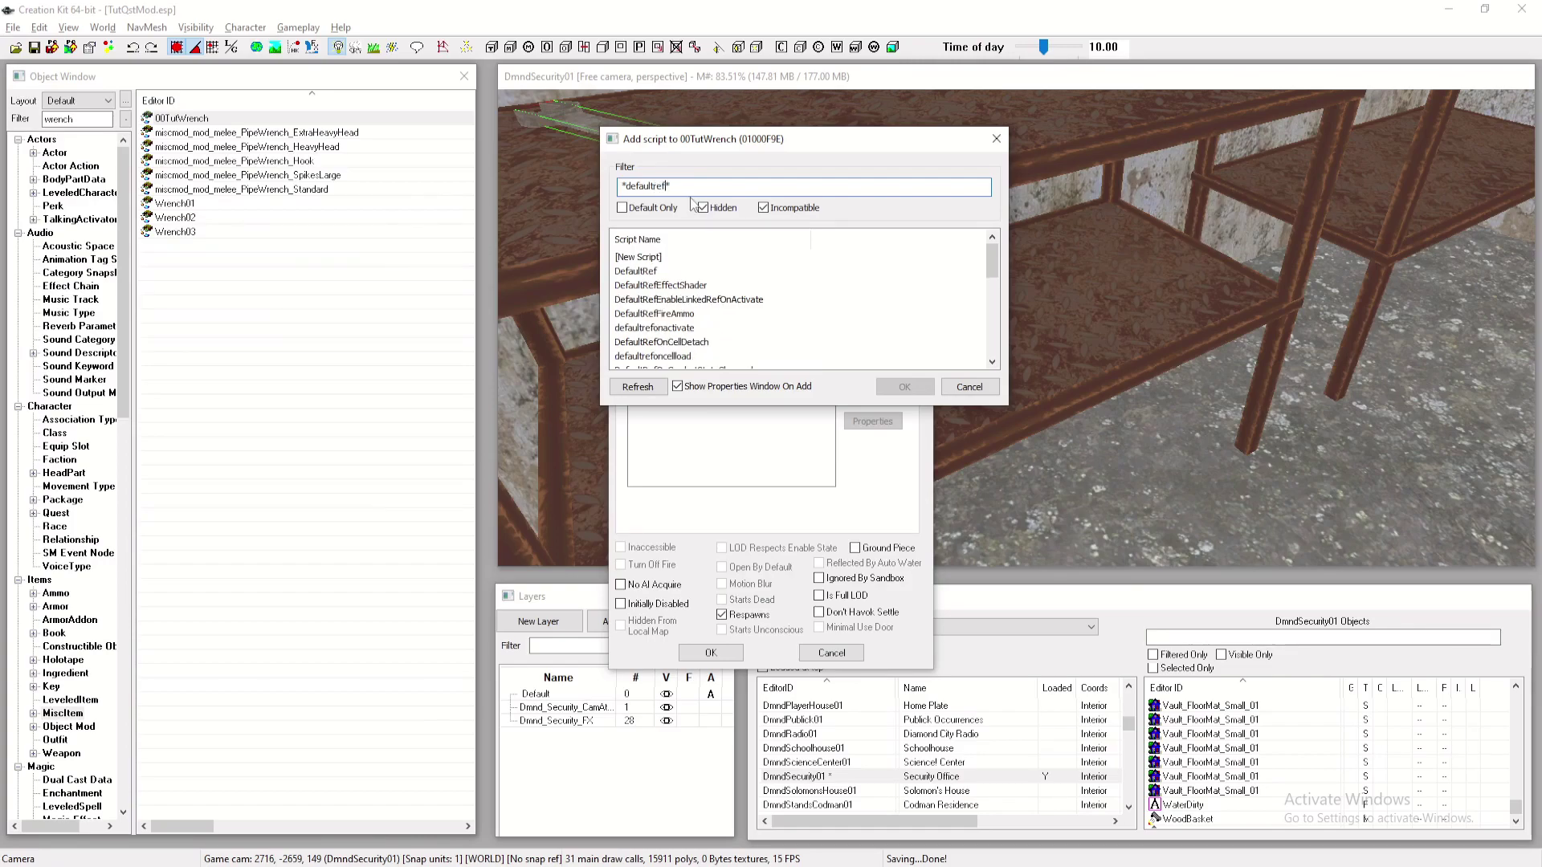
{"action": "double_click", "coordinate": [693, 329]}
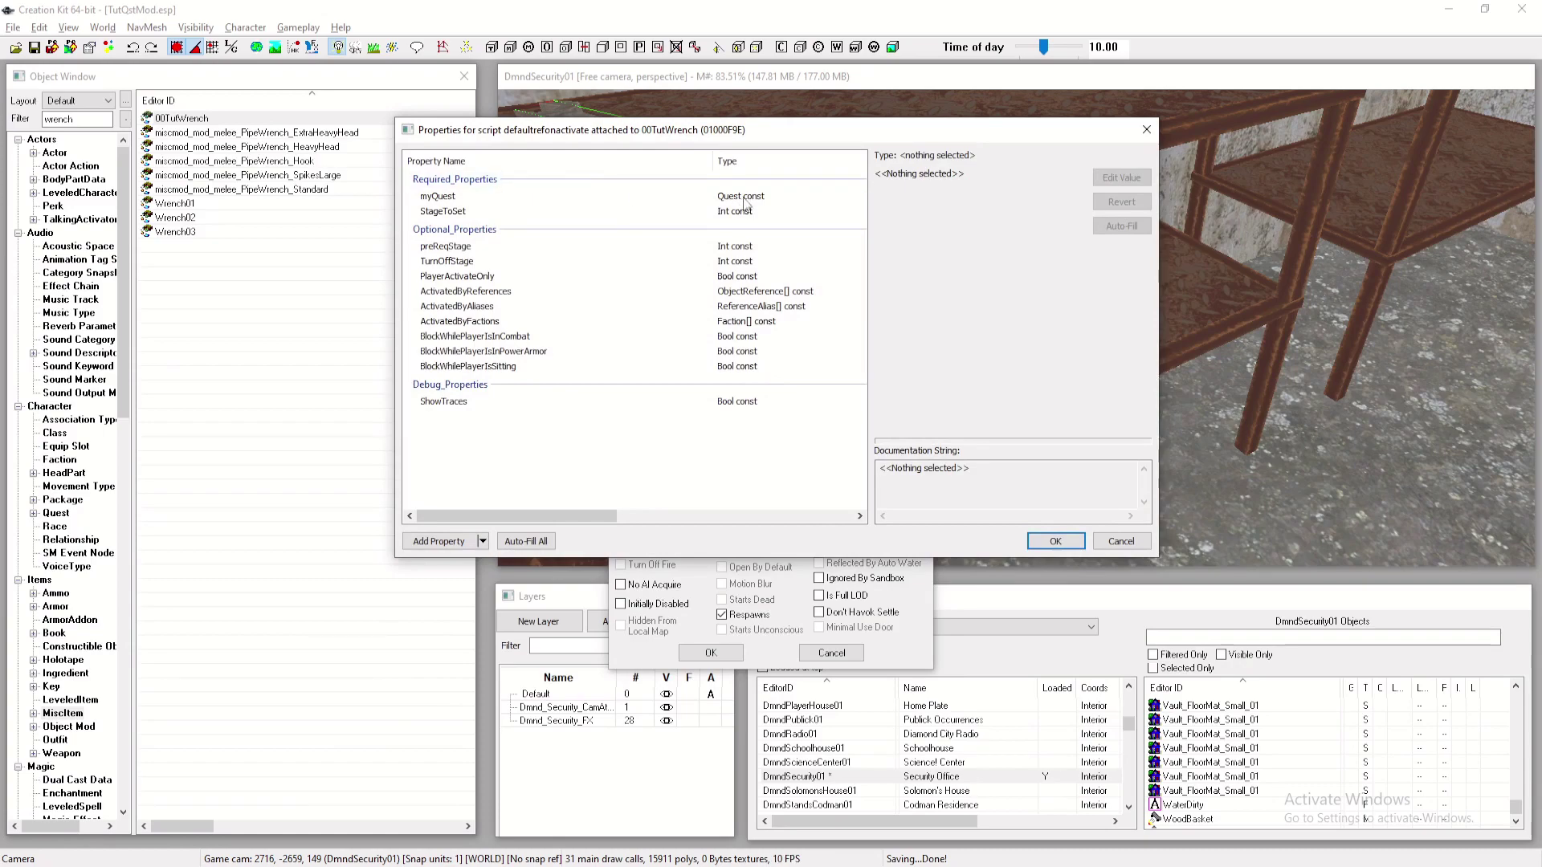
Step: Set the script's myQuest property to 00TutJohnQest and StageToSet to 20
{"action": "left_click", "coordinate": [747, 200]}
{"action": "left_click", "coordinate": [1040, 201]}
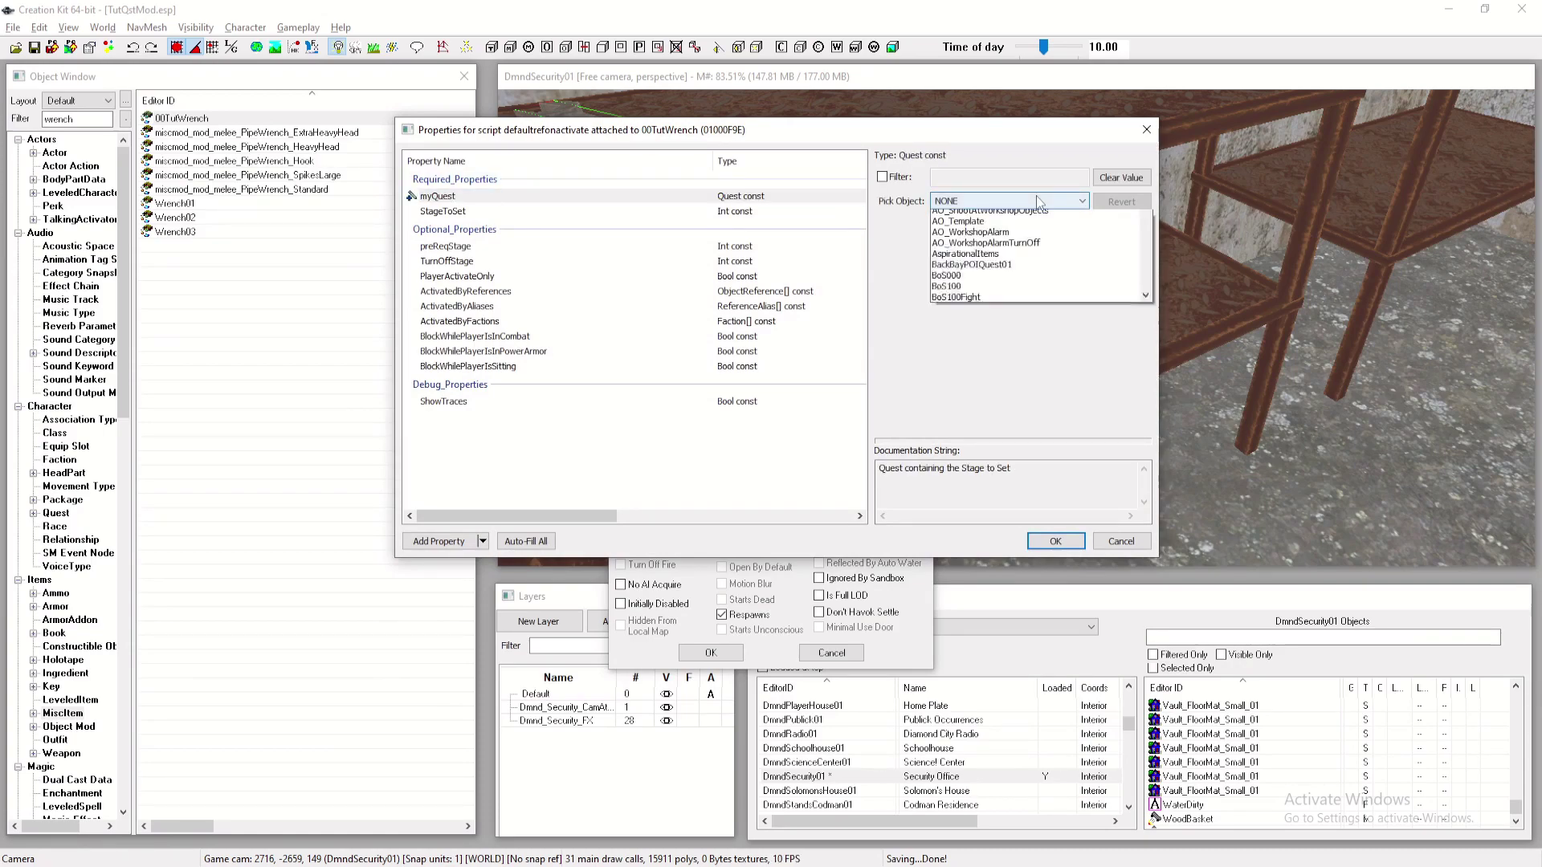
{"action": "left_click", "coordinate": [961, 227]}
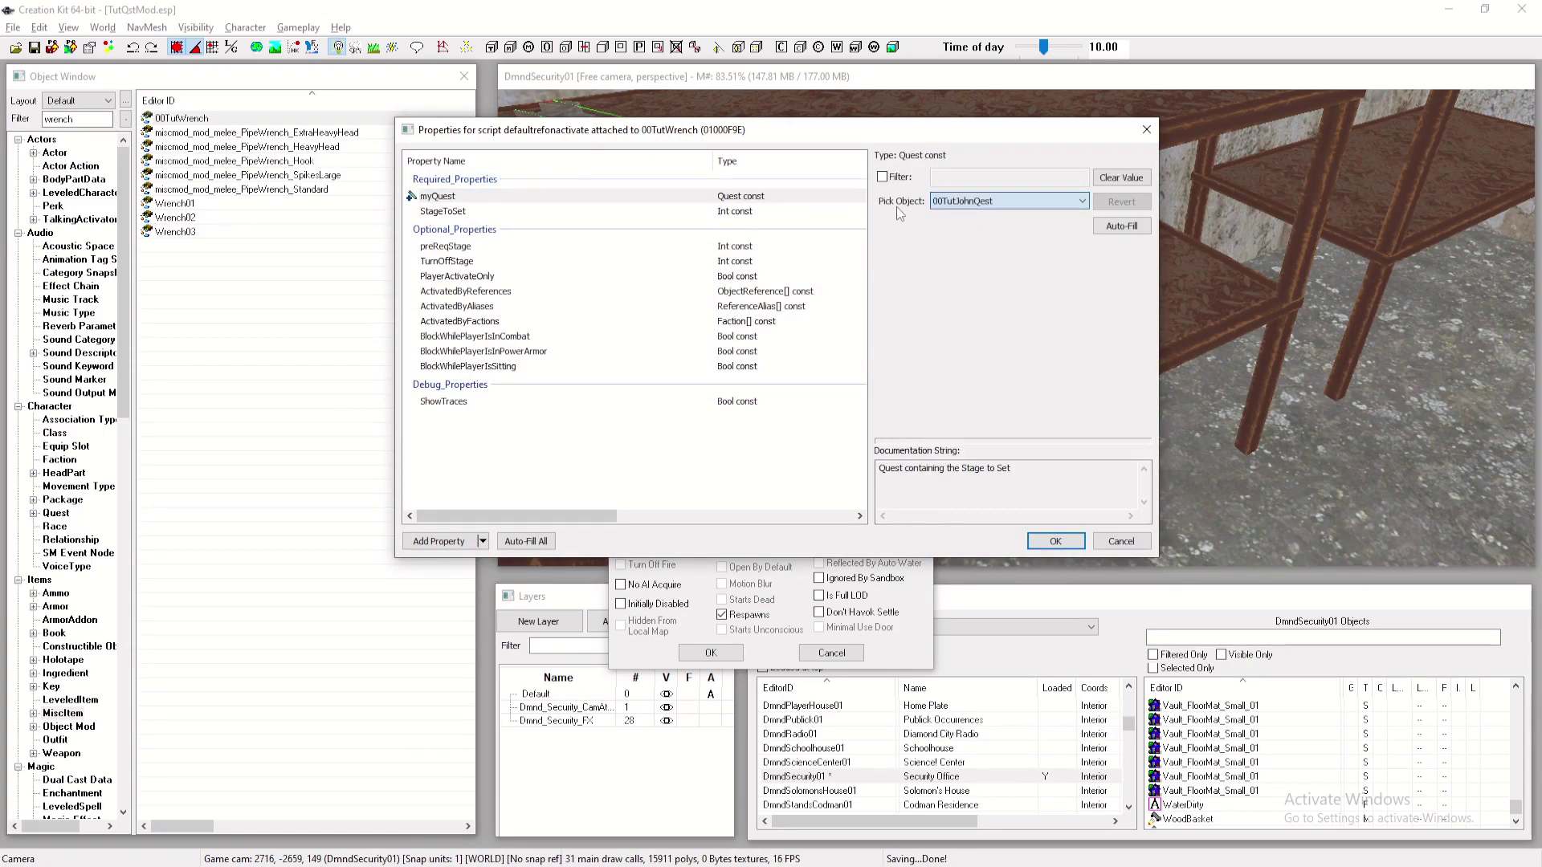
{"action": "left_click", "coordinate": [774, 211]}
{"action": "type", "text": "20"}
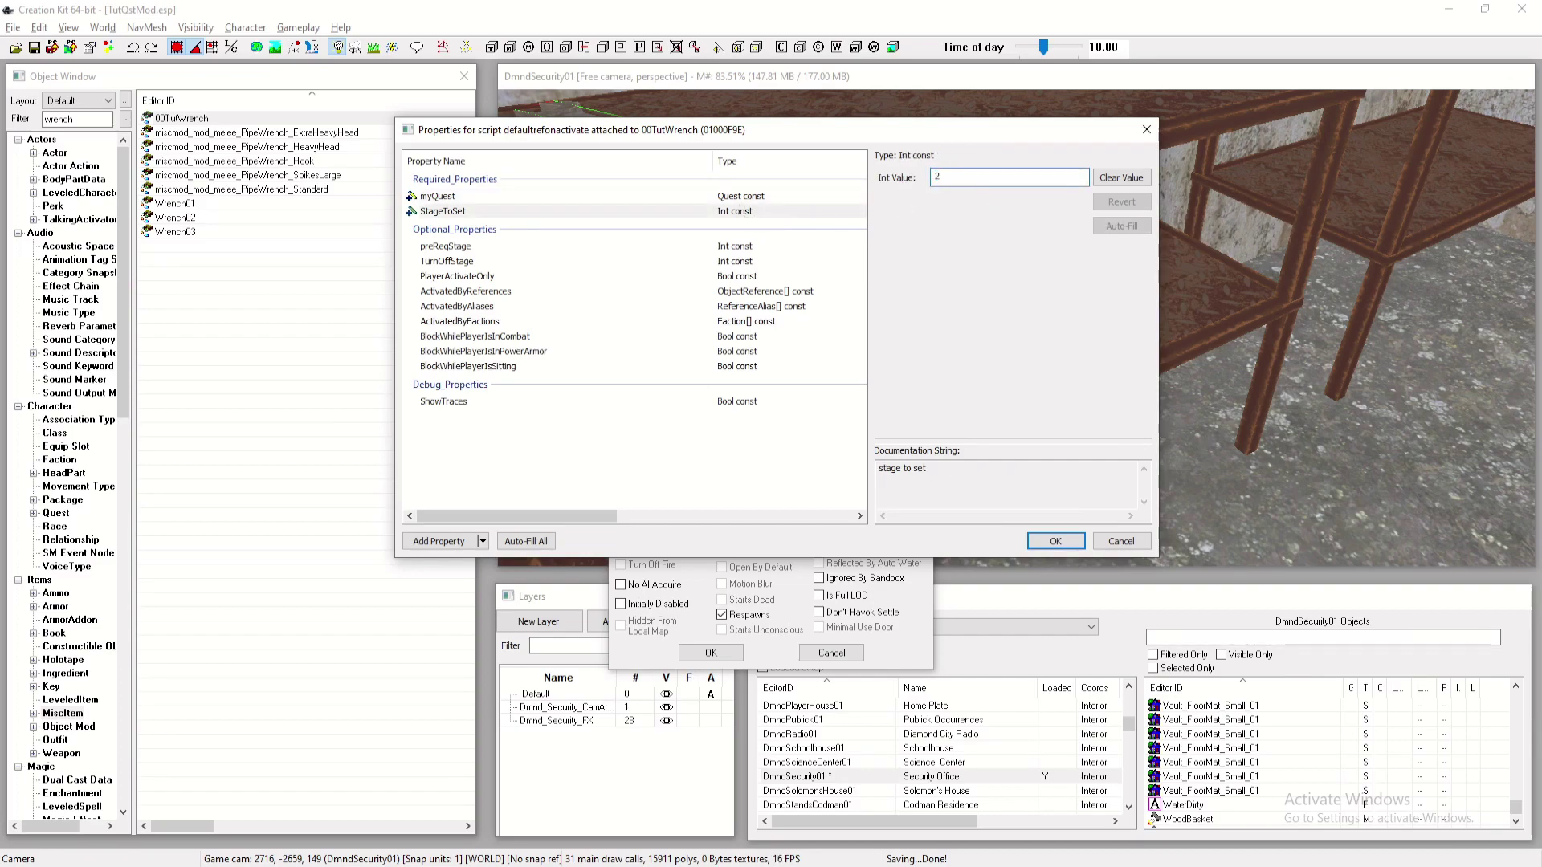
Step: Enter the prerequisite stage in preReqStage and clear the TurnOffStage value
{"action": "left_click", "coordinate": [613, 257]}
{"action": "left_click", "coordinate": [615, 247]}
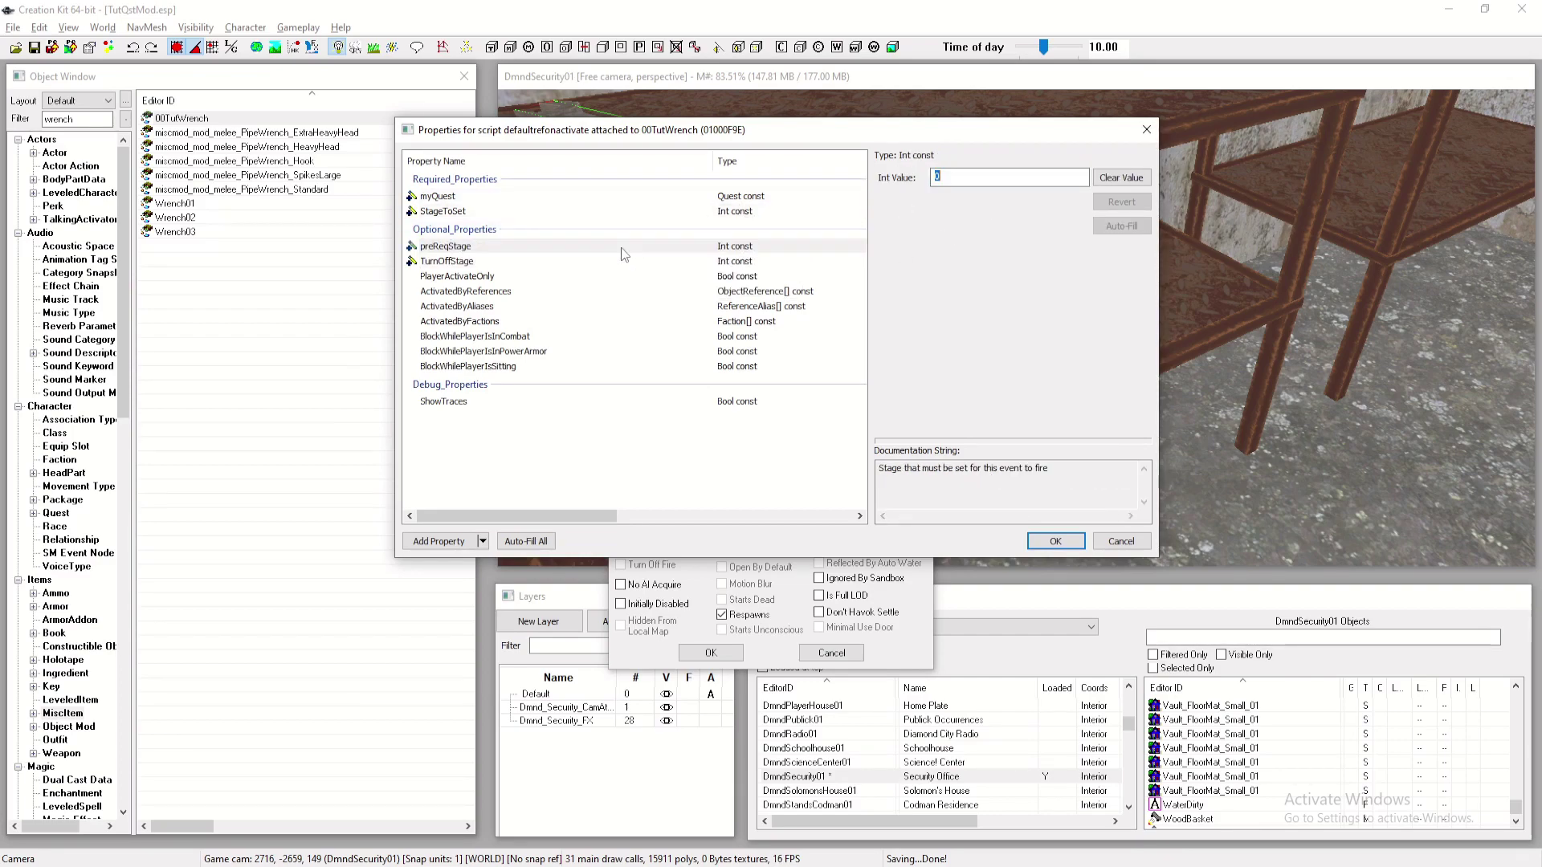
{"action": "type", "text": "1"}
{"action": "left_click", "coordinate": [755, 261]}
{"action": "left_click", "coordinate": [1120, 178]}
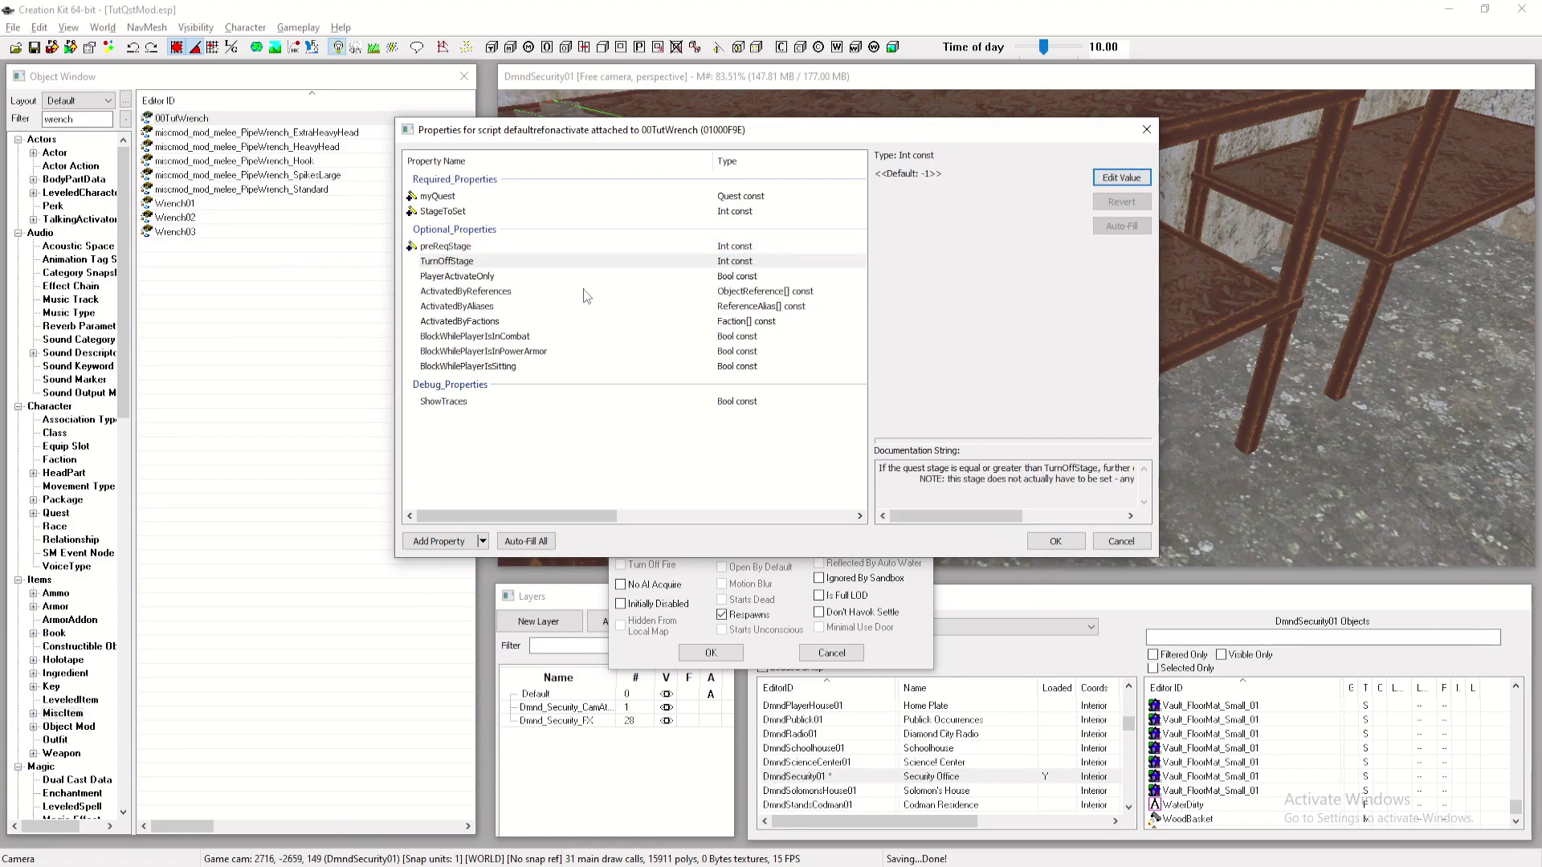
Step: Enable PlayerActivateOnly for the script, accept the wrench reference's properties and save the plugin
{"action": "left_click", "coordinate": [567, 277]}
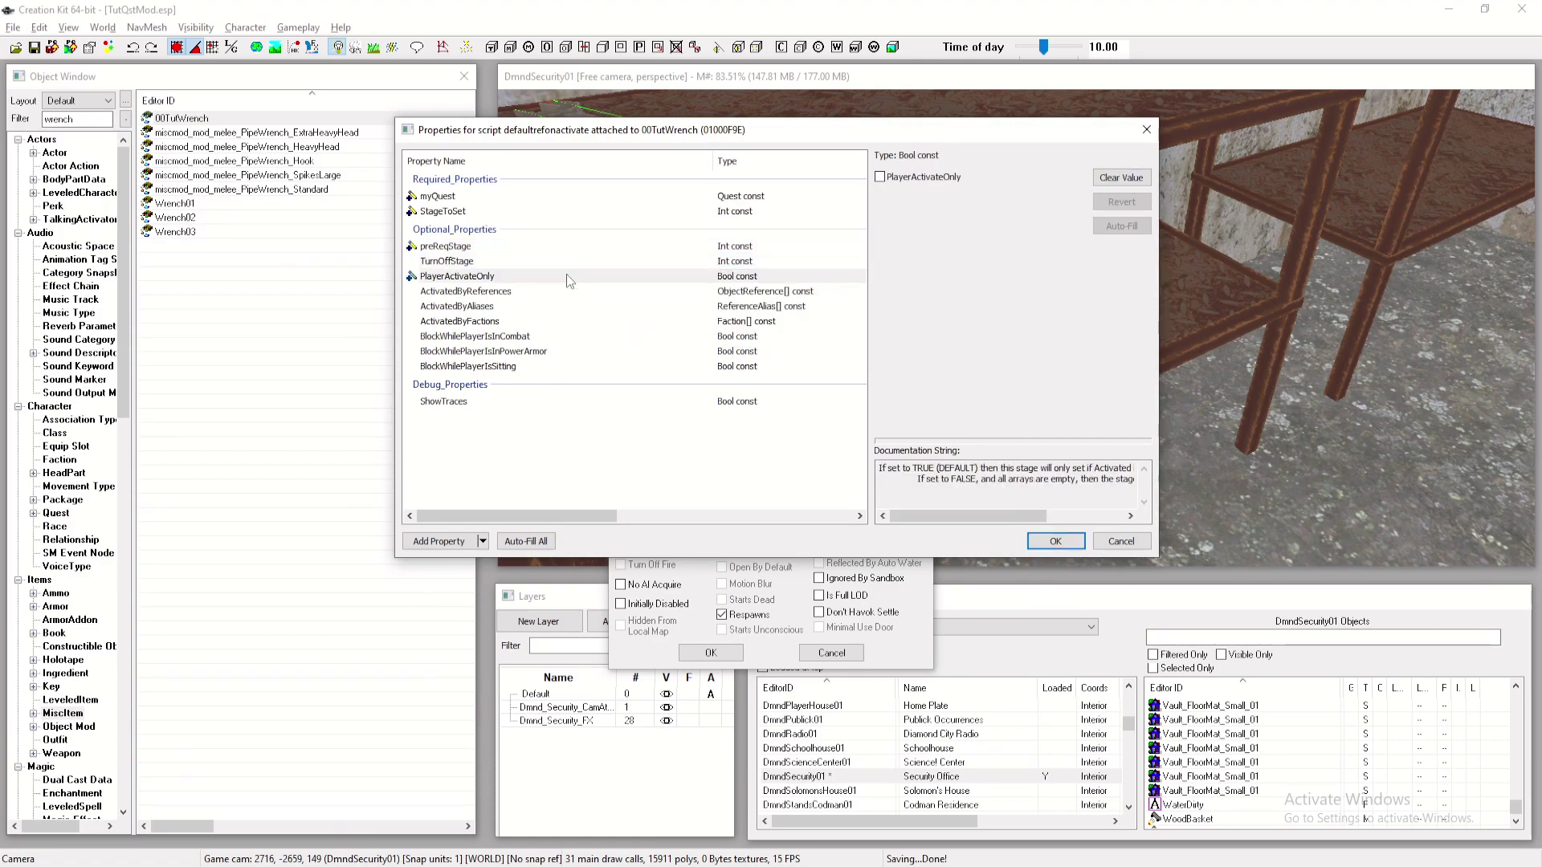
{"action": "left_click", "coordinate": [922, 182]}
{"action": "left_click", "coordinate": [1055, 541]}
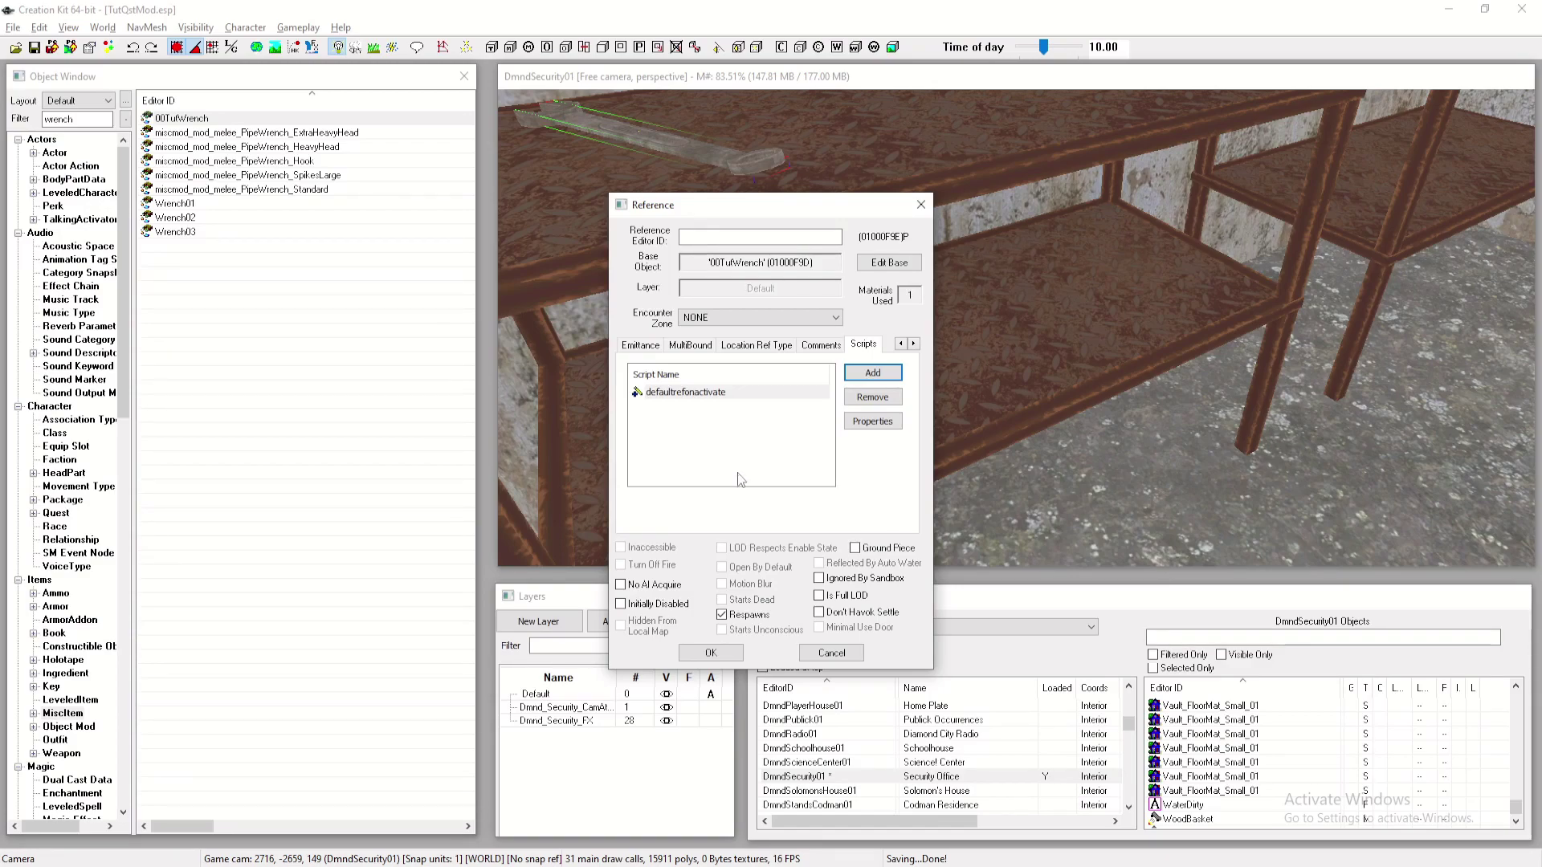
{"action": "left_click", "coordinate": [711, 653]}
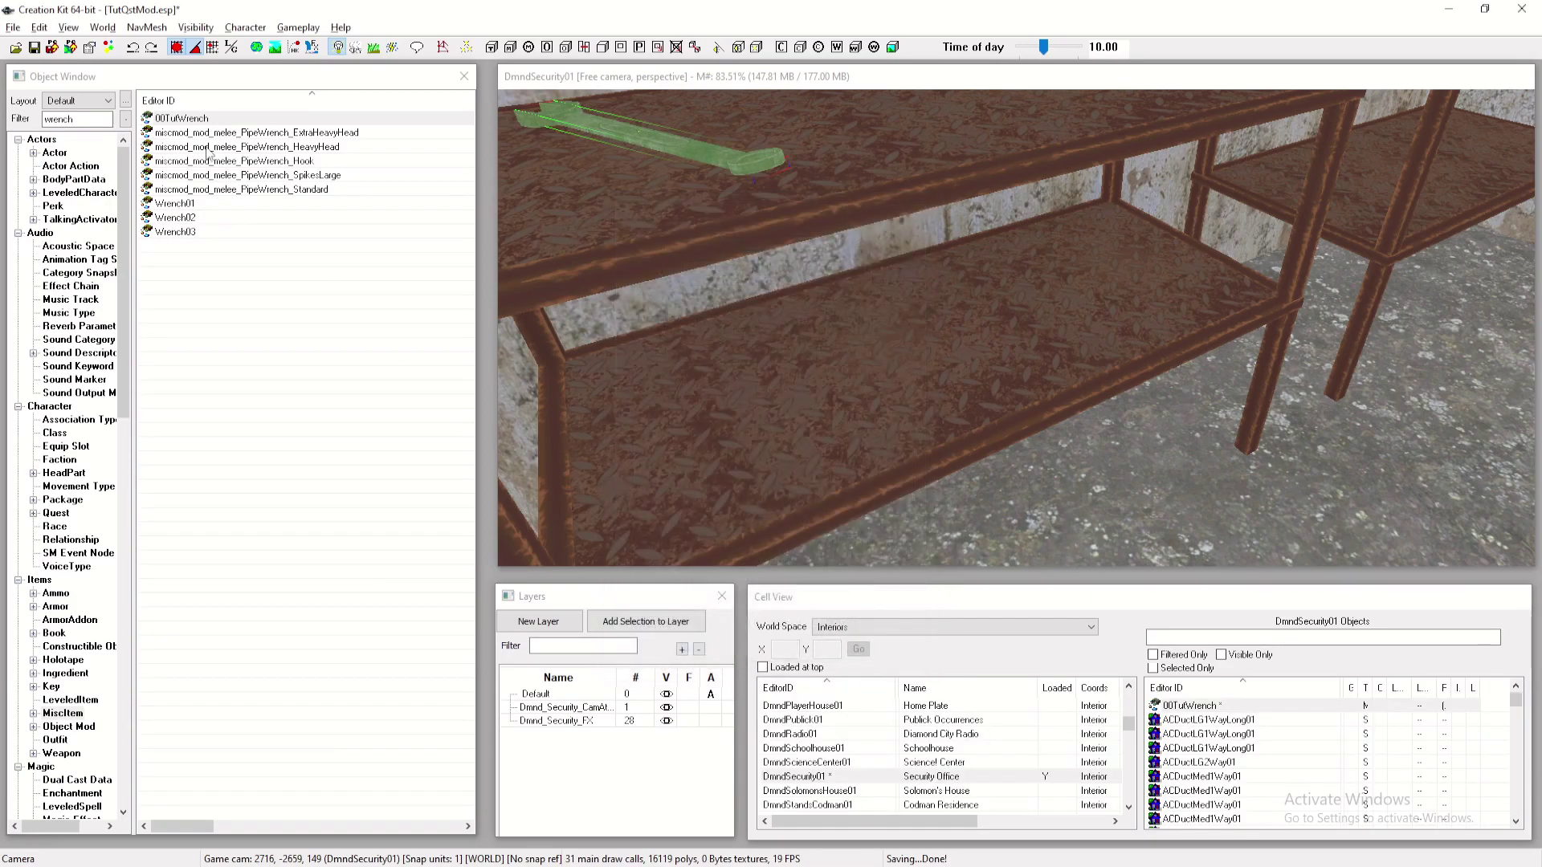
{"action": "left_click", "coordinate": [35, 49]}
Step: Load the DmndDugoutInn01 interior cell and view the custom NPC standing by the sofa
{"action": "middle_click_drag", "start_coordinate": [750, 355], "coordinate": [755, 355]}
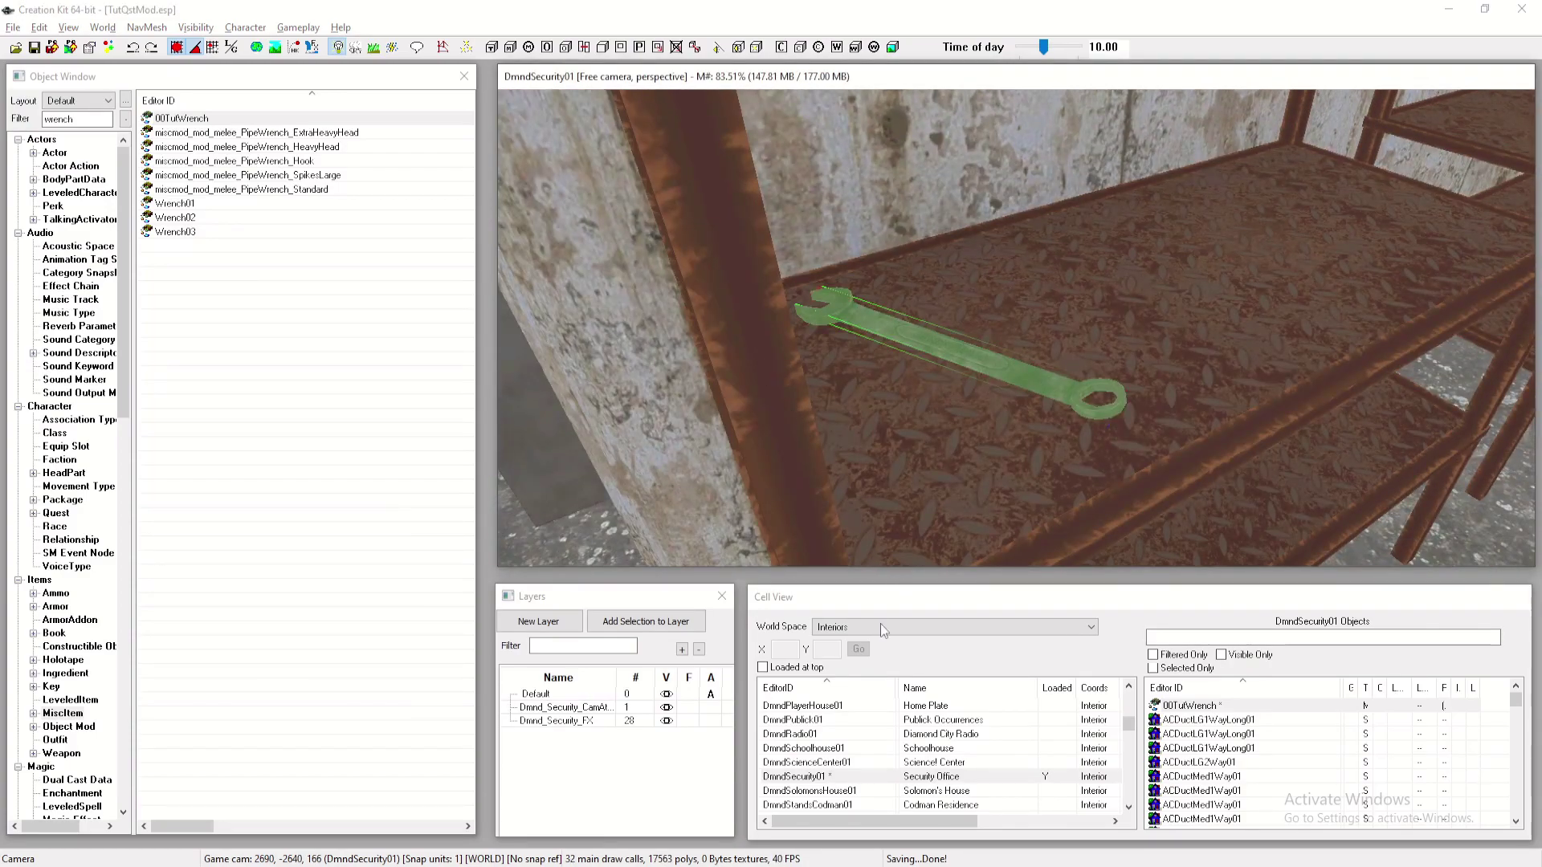
{"action": "double_click", "coordinate": [799, 776]}
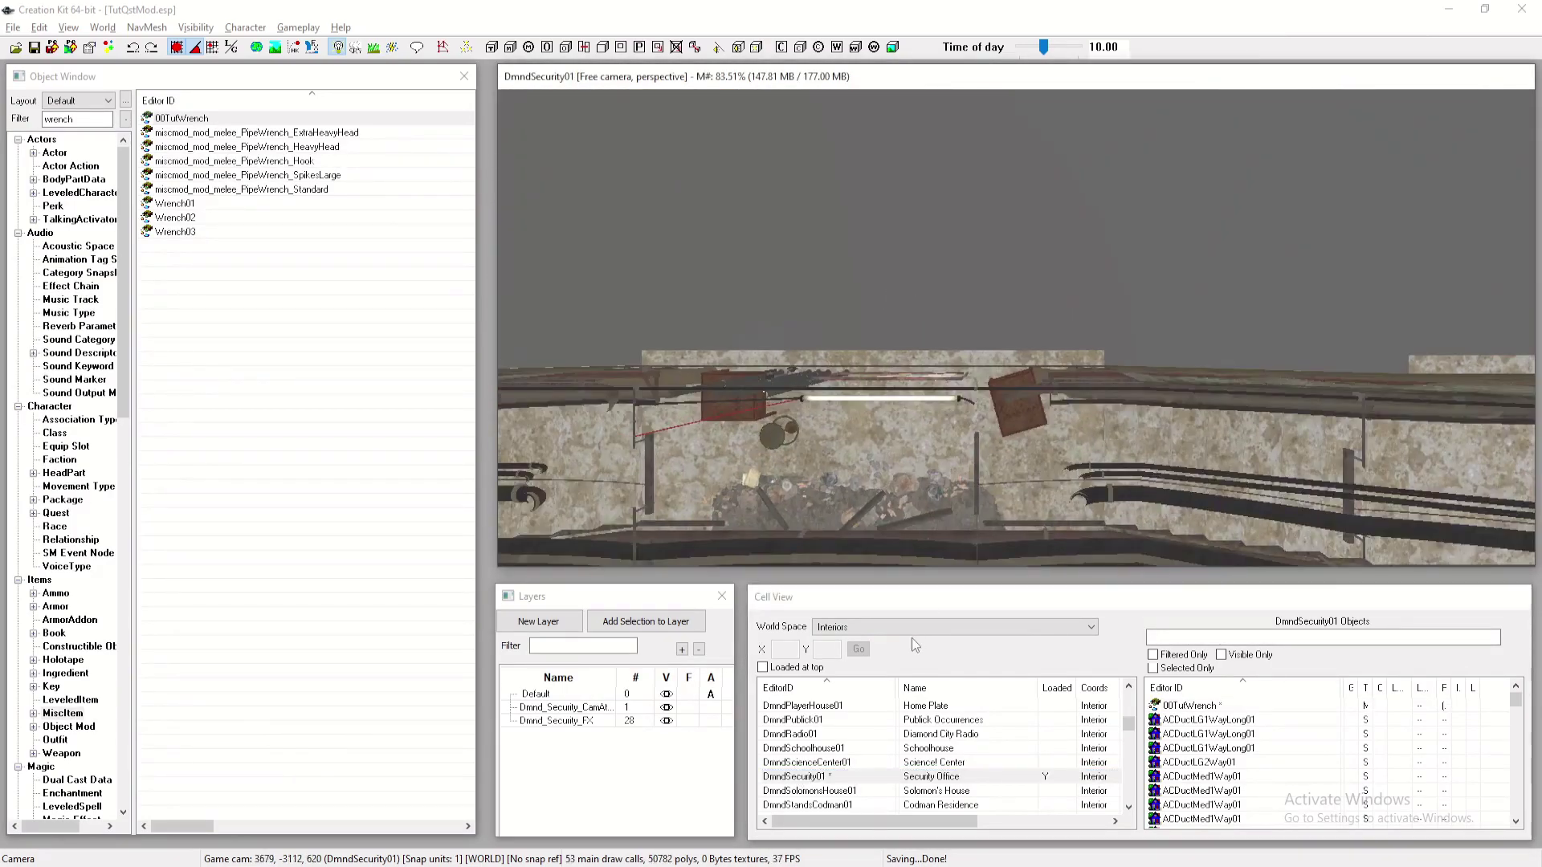
{"action": "scroll", "coordinate": [887, 728], "scroll_direction": "up", "scroll_amount": 5}
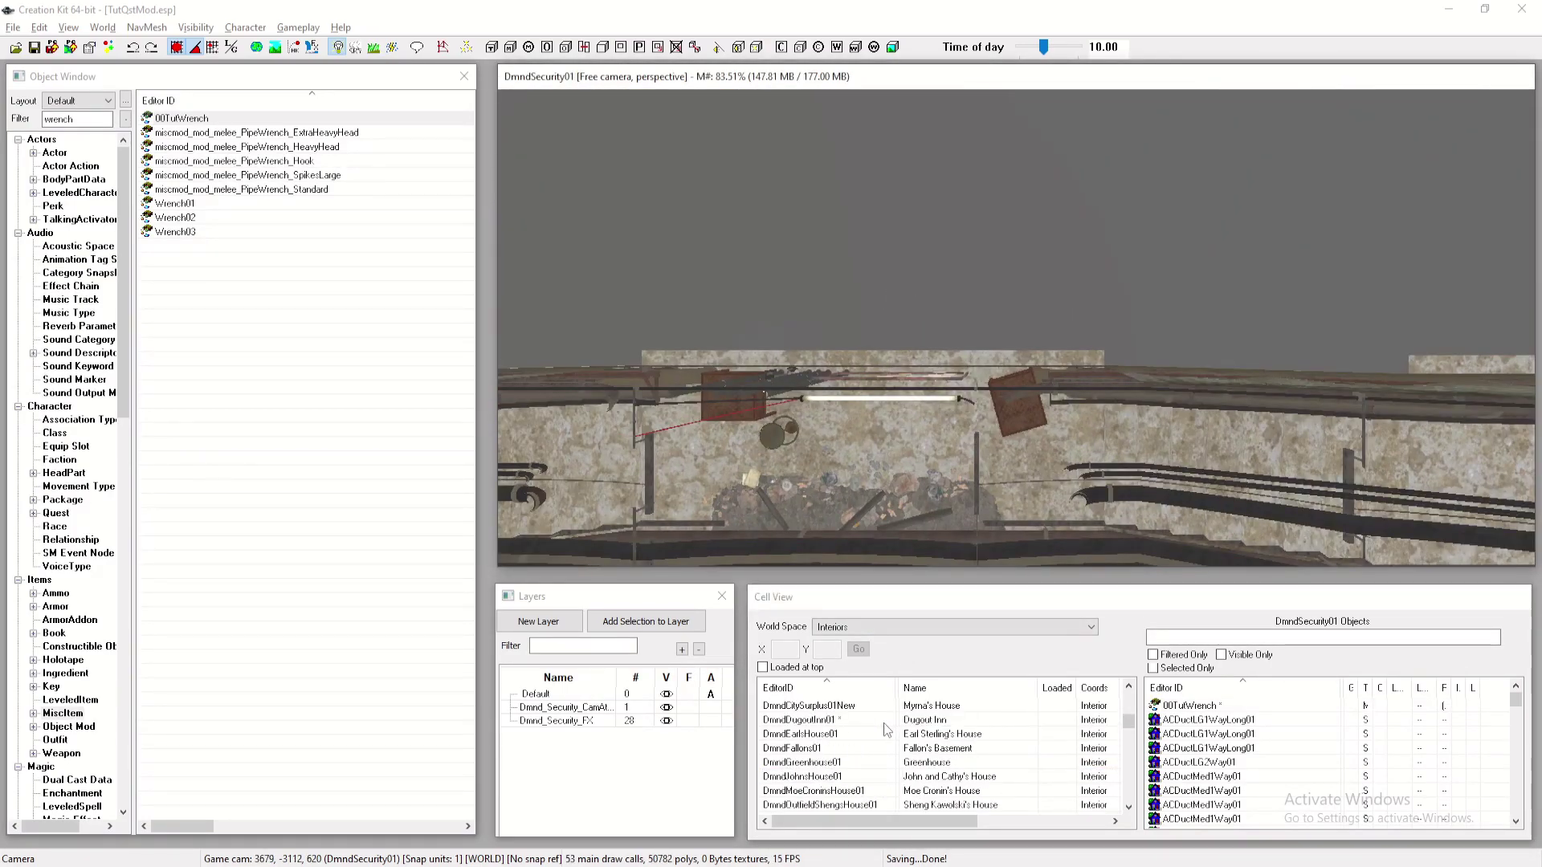
{"action": "double_click", "coordinate": [803, 719]}
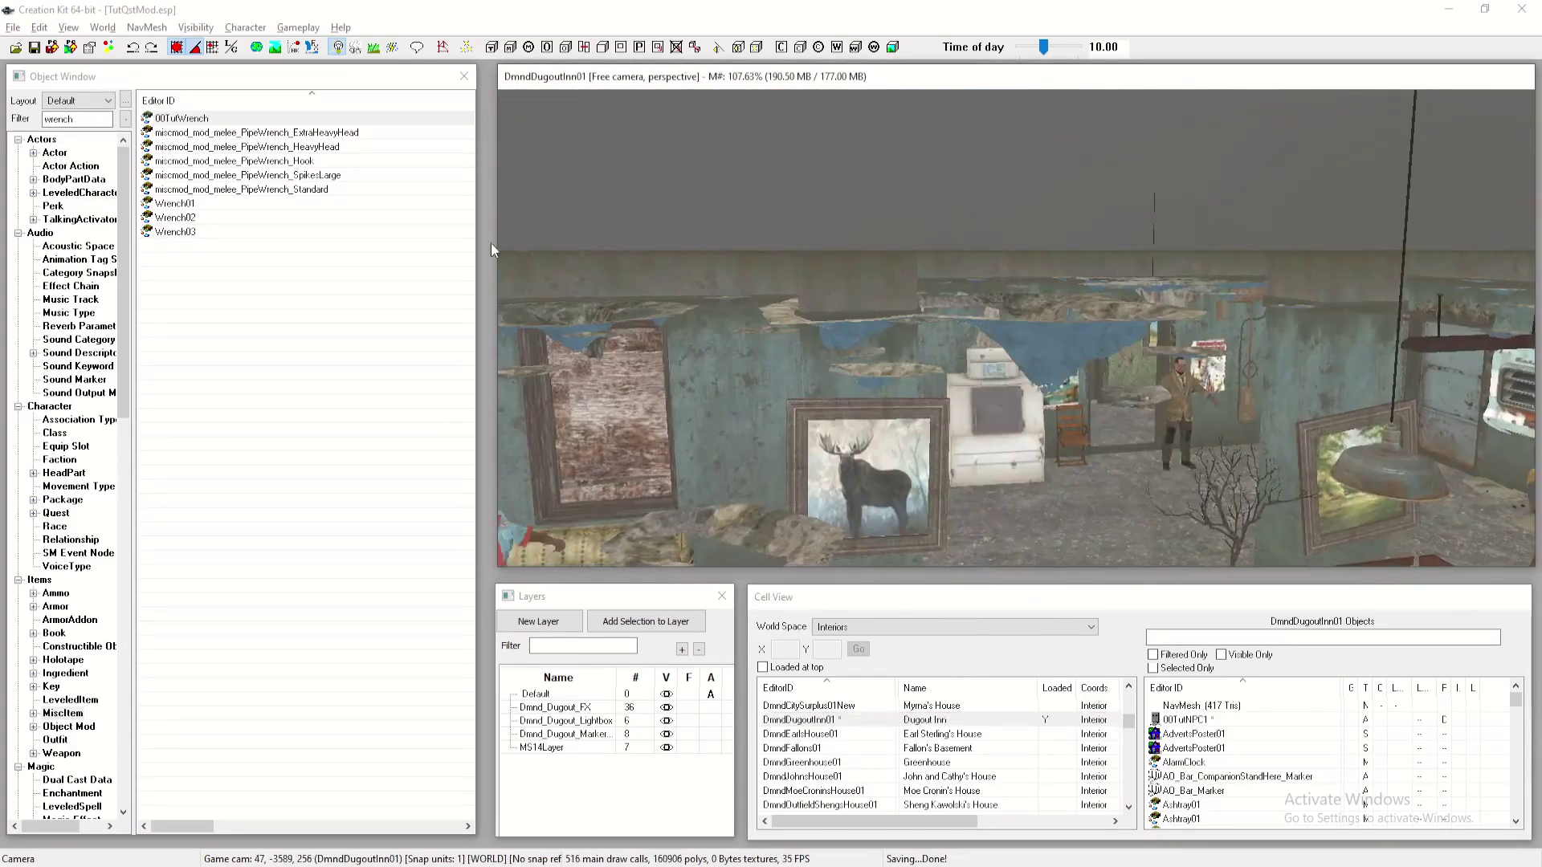
{"action": "middle_click_drag", "start_coordinate": [500, 253], "coordinate": [771, 319], "text": "shift"}
{"action": "scroll", "coordinate": [745, 328], "scroll_direction": "up", "scroll_amount": 4}
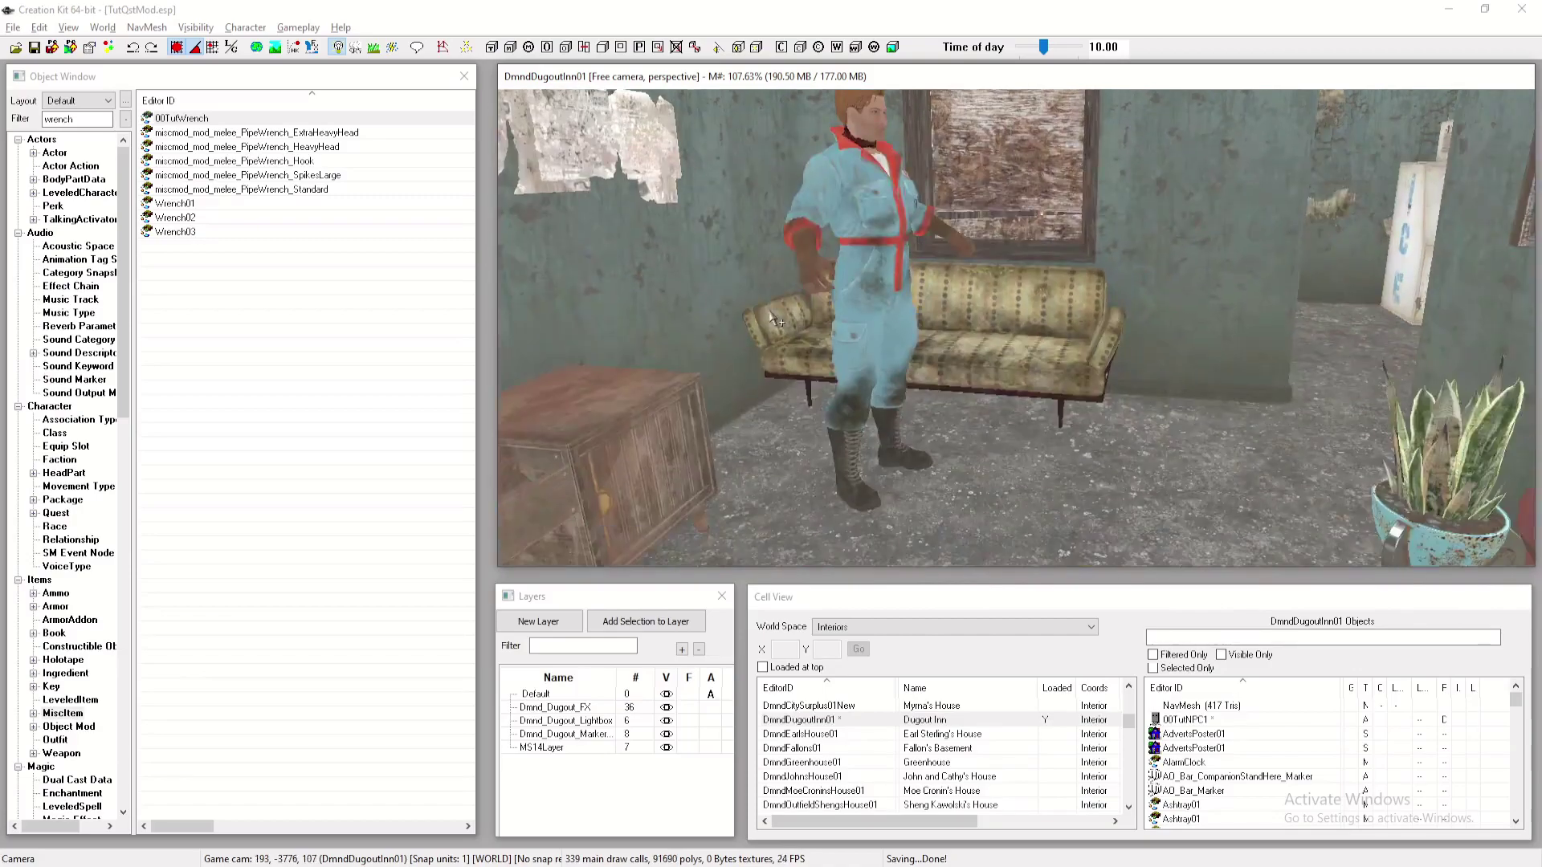
{"action": "scroll", "coordinate": [772, 321], "scroll_direction": "up", "scroll_amount": 3}
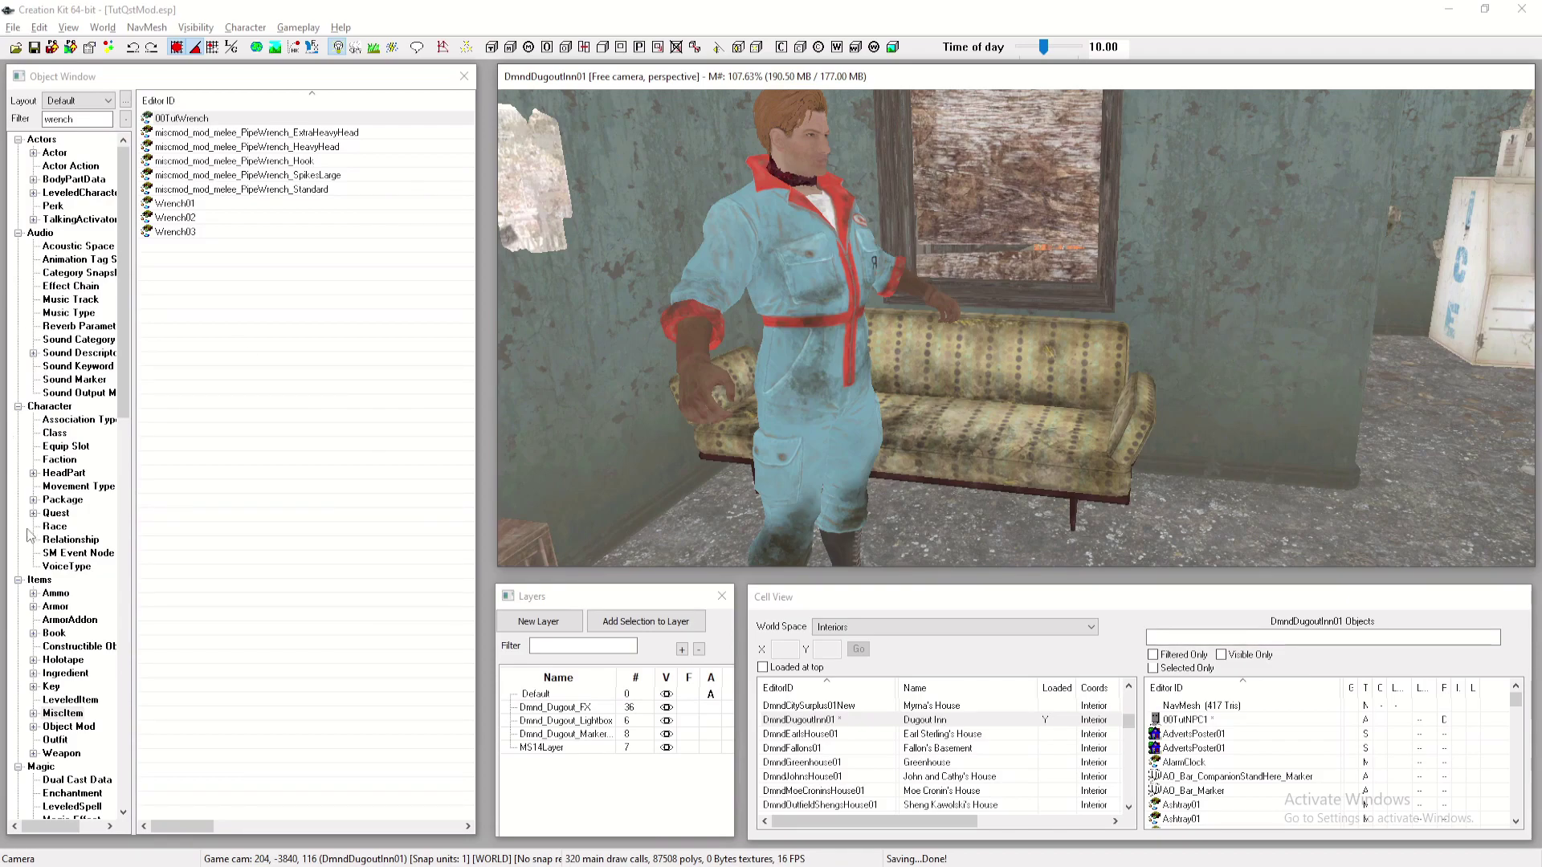
Step: List all quests without the "wrench" filter and open the 00TutJohnQest quest for editing
{"action": "left_click", "coordinate": [53, 514]}
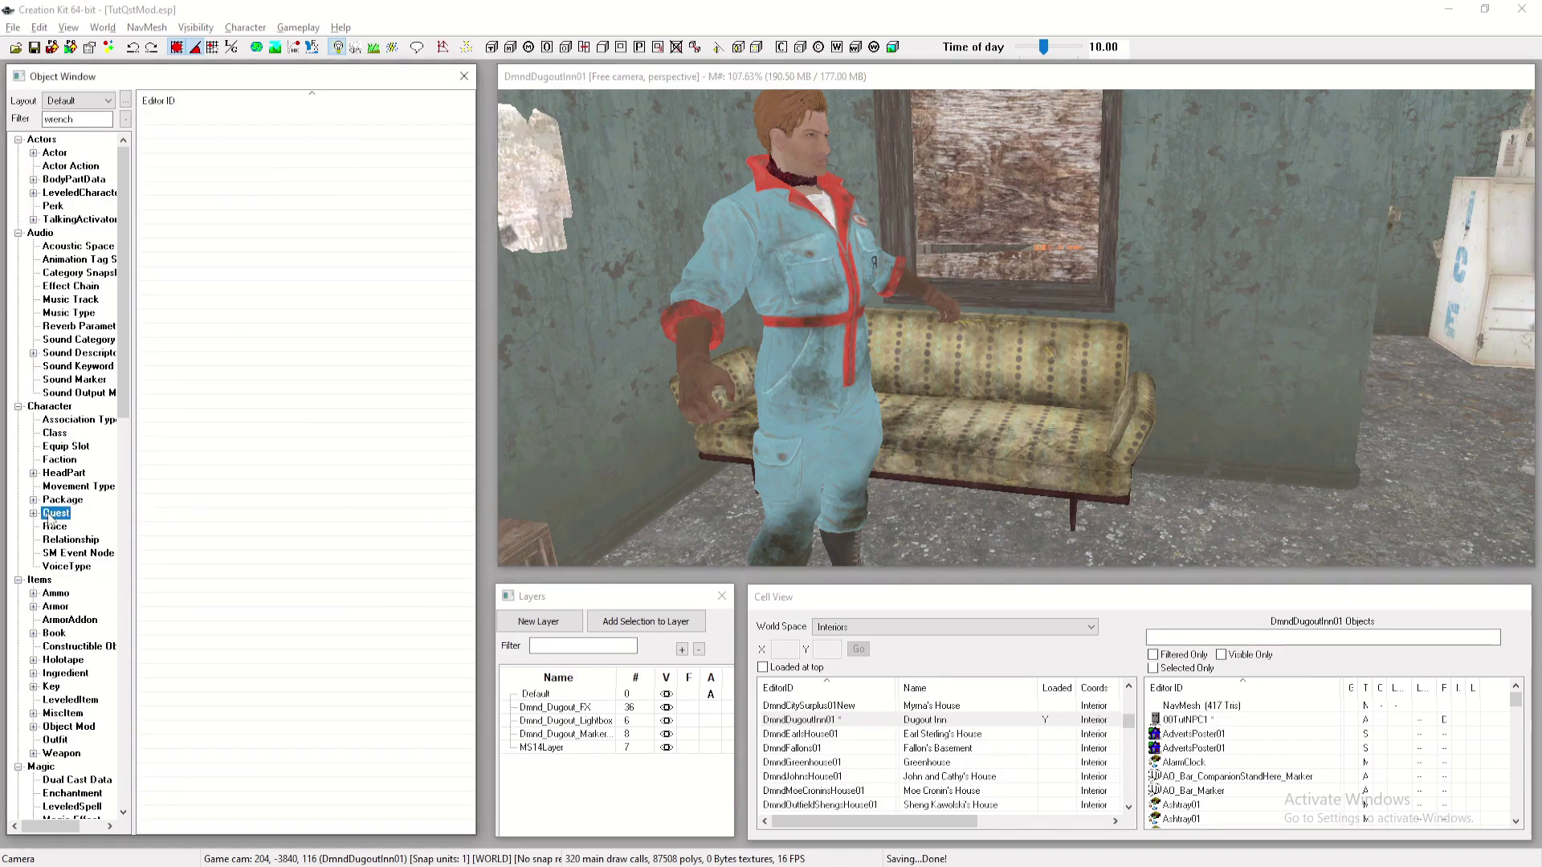
{"action": "double_click", "coordinate": [90, 119]}
{"action": "key", "text": "BackSpace"}
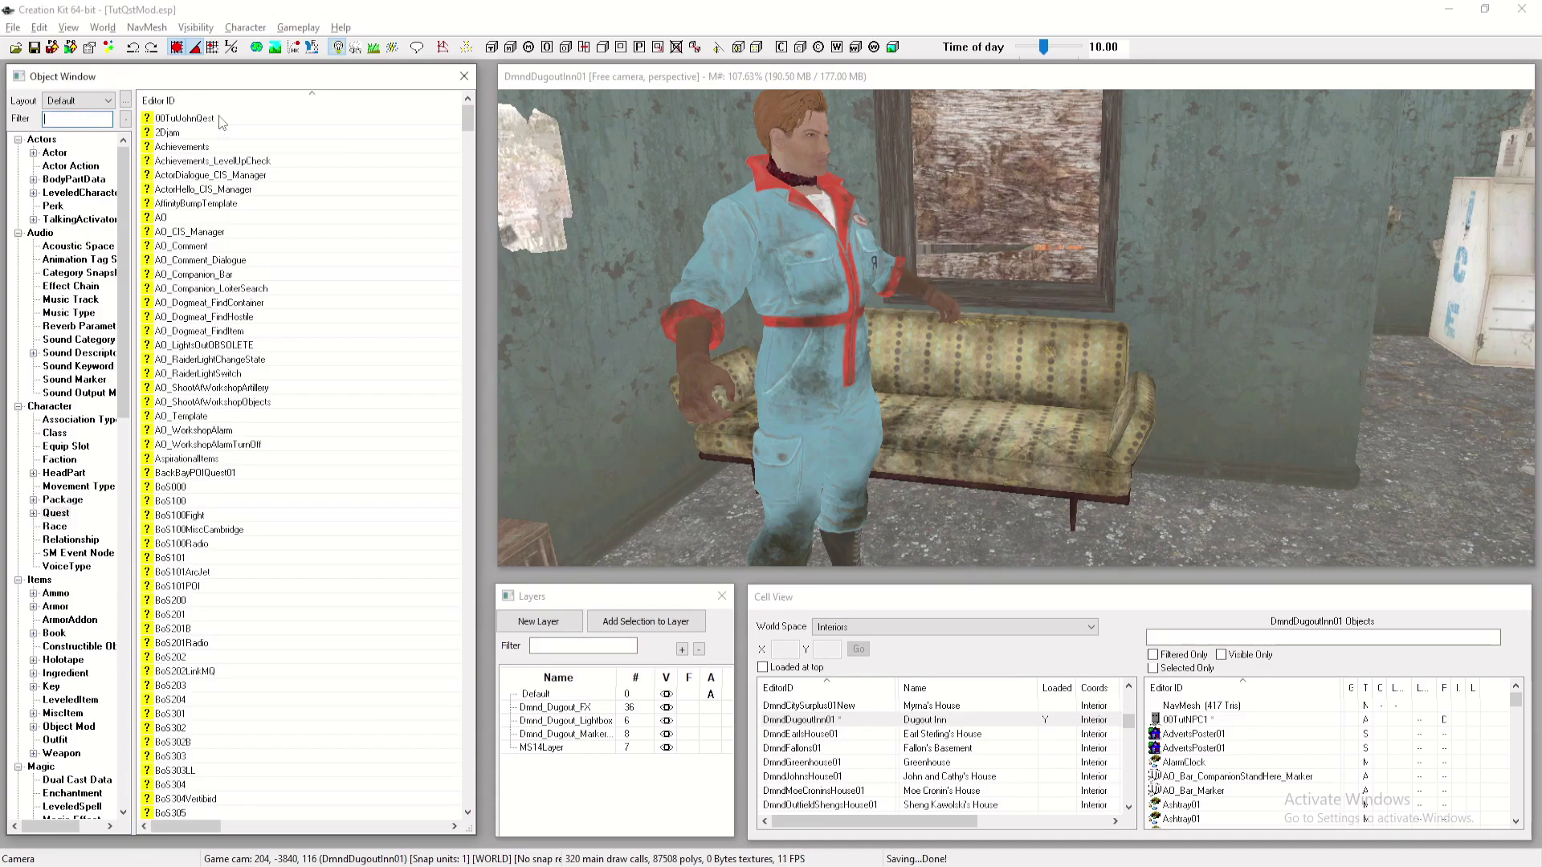
{"action": "left_click", "coordinate": [222, 122]}
{"action": "double_click", "coordinate": [222, 121]}
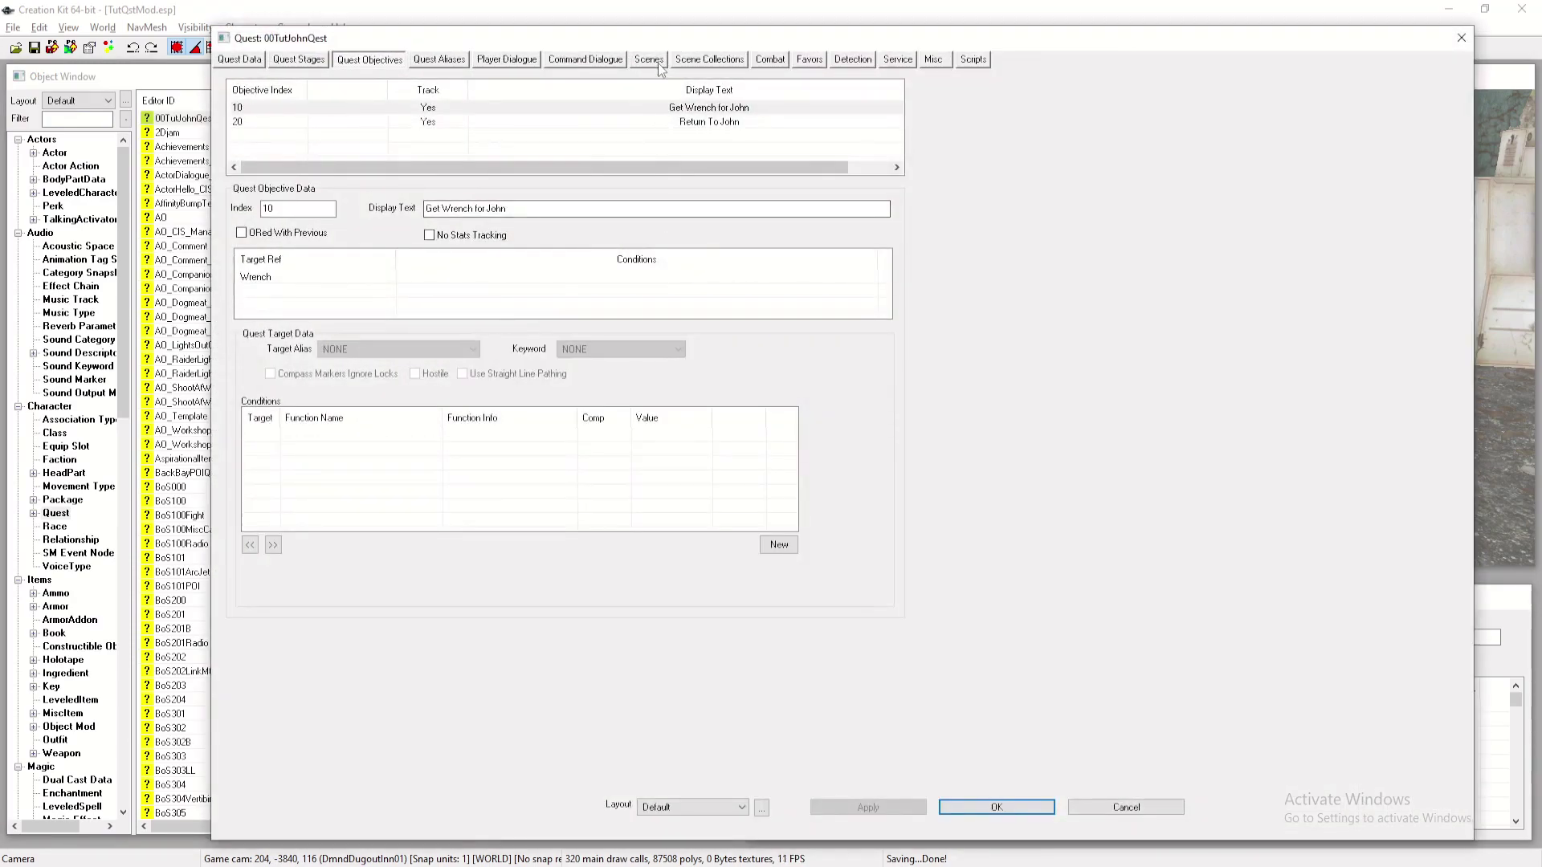
Step: Create a new scene in the quest with the ID 00TutJohnQestScene
{"action": "left_click", "coordinate": [657, 63]}
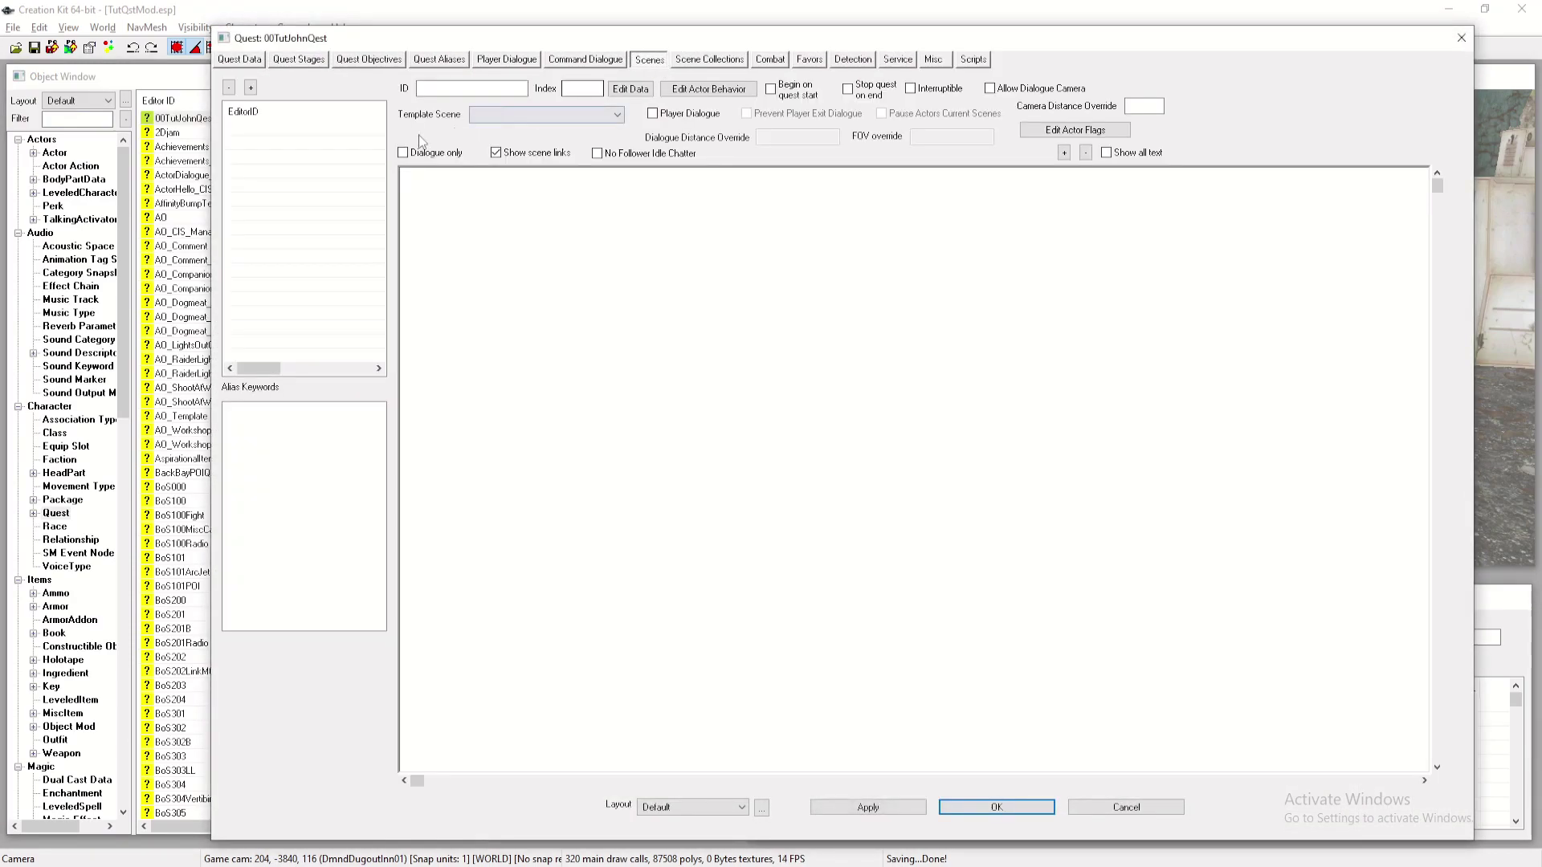
{"action": "right_click", "coordinate": [317, 135]}
{"action": "left_click", "coordinate": [344, 140]}
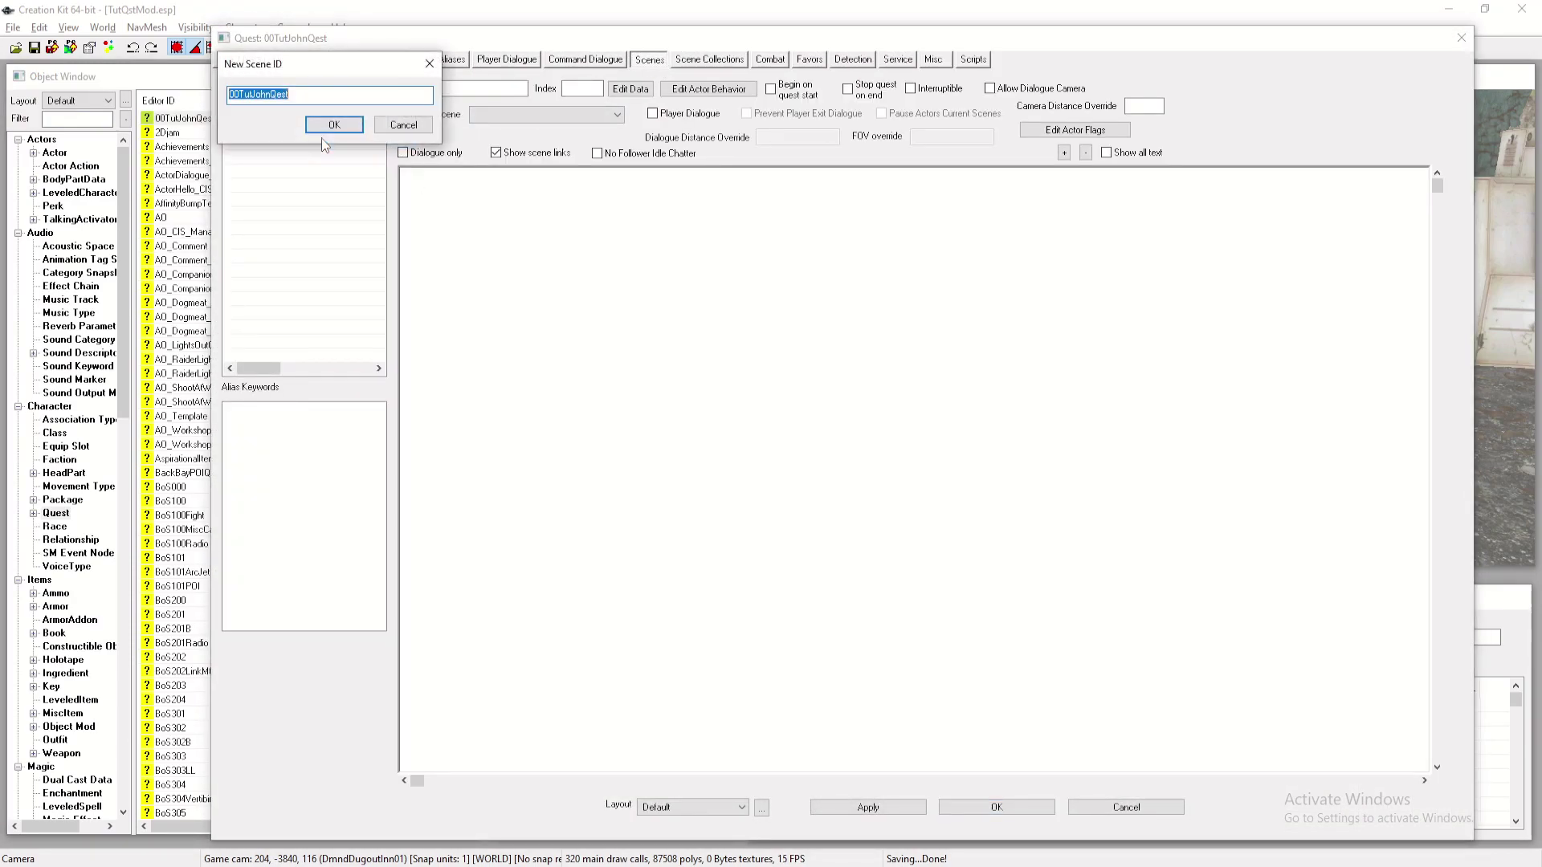
{"action": "left_click", "coordinate": [344, 100]}
{"action": "type", "text": "Scene"}
{"action": "key", "text": "Return"}
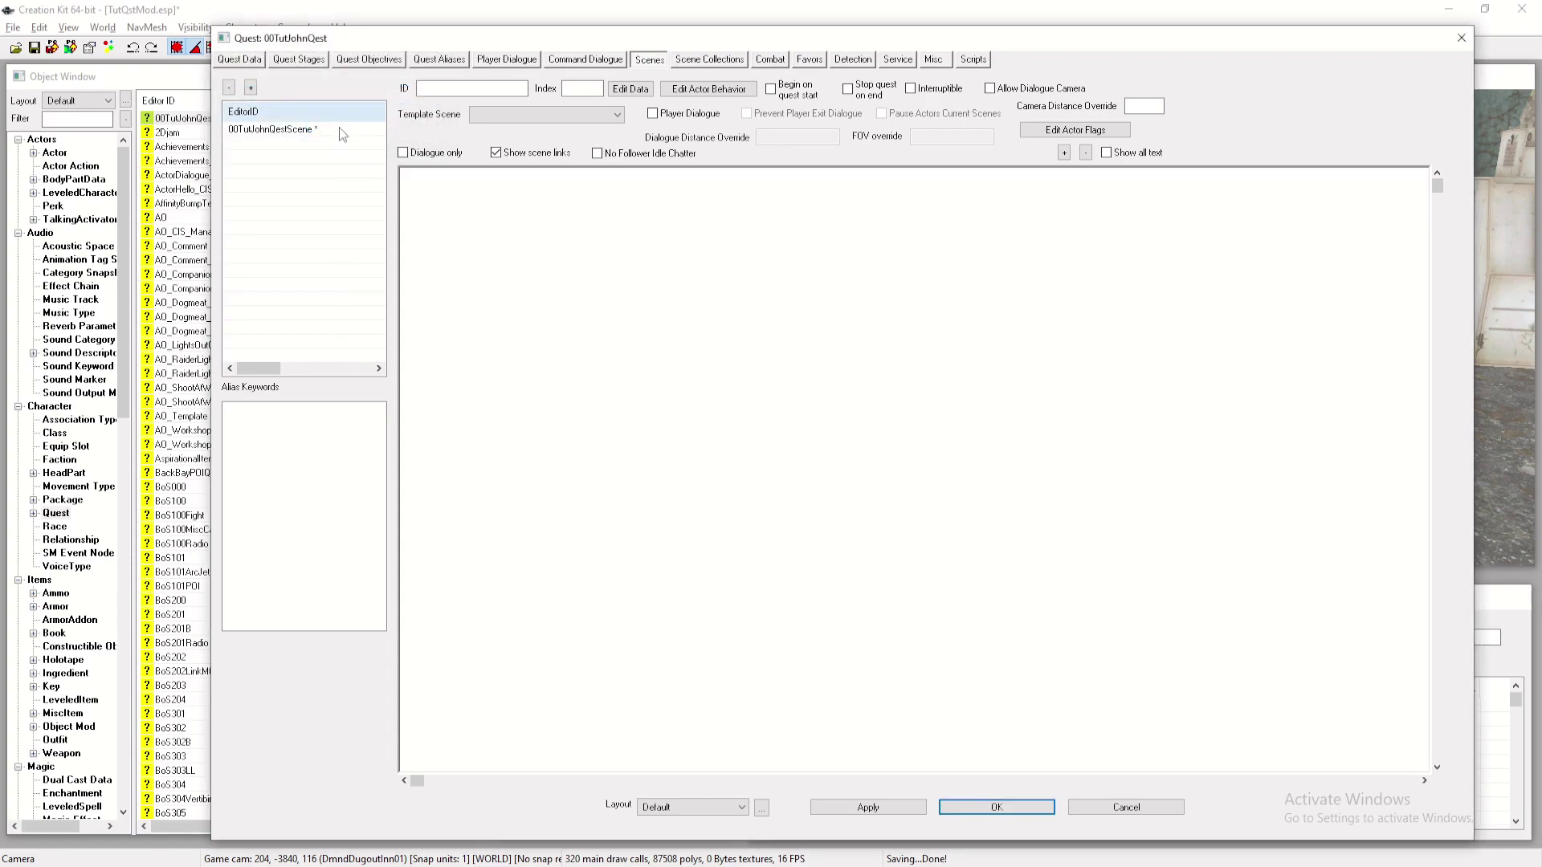
Step: Add the John alias as an actor in the 00TutJohnQestScene scene
{"action": "left_click", "coordinate": [344, 130]}
{"action": "right_click", "coordinate": [474, 199]}
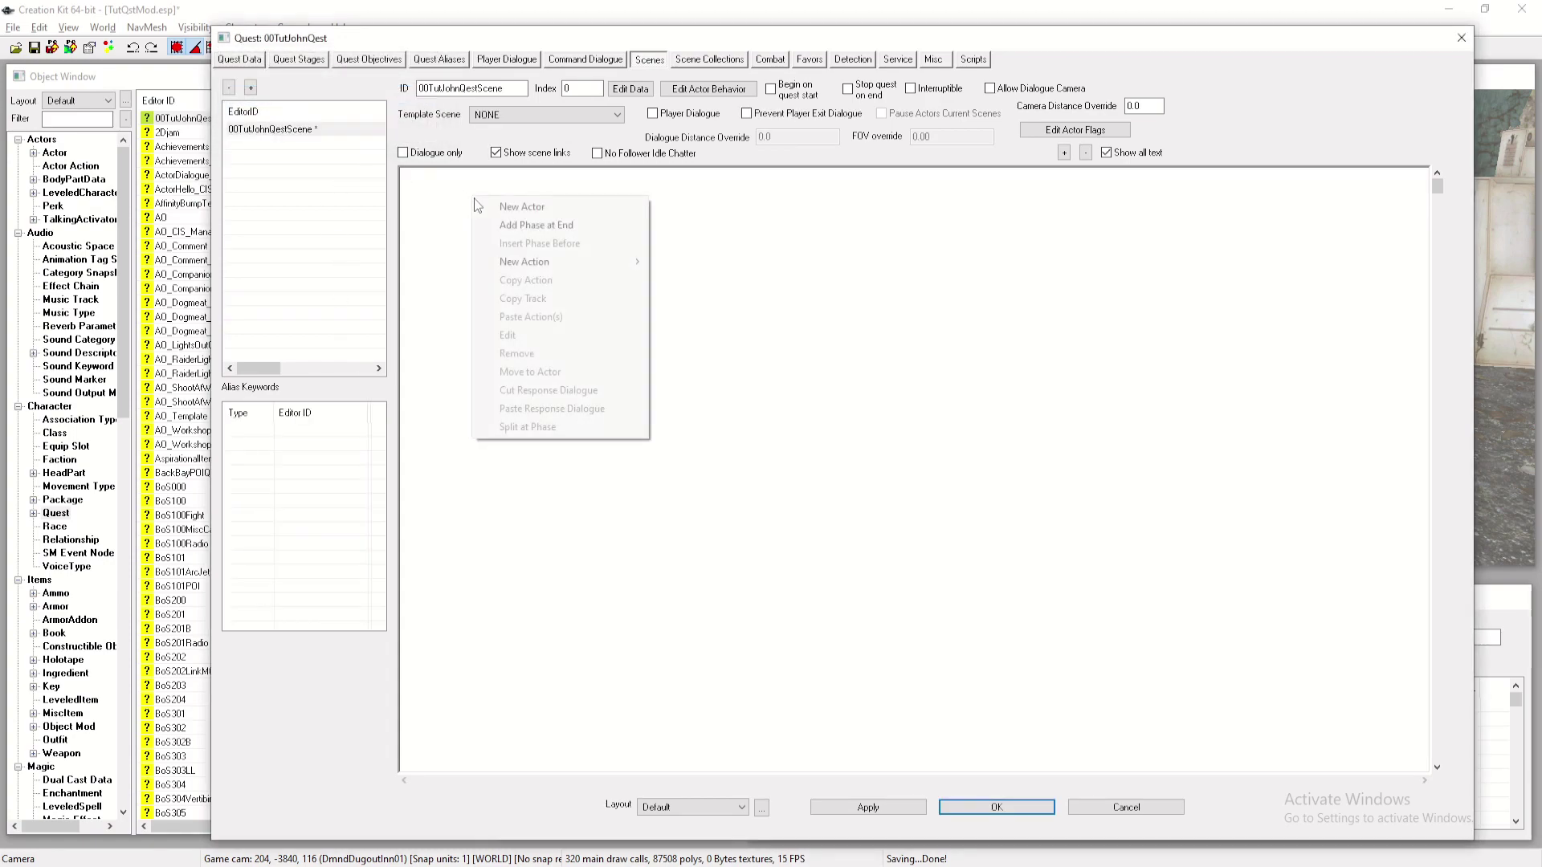
{"action": "left_click", "coordinate": [524, 208]}
{"action": "double_click", "coordinate": [251, 143]}
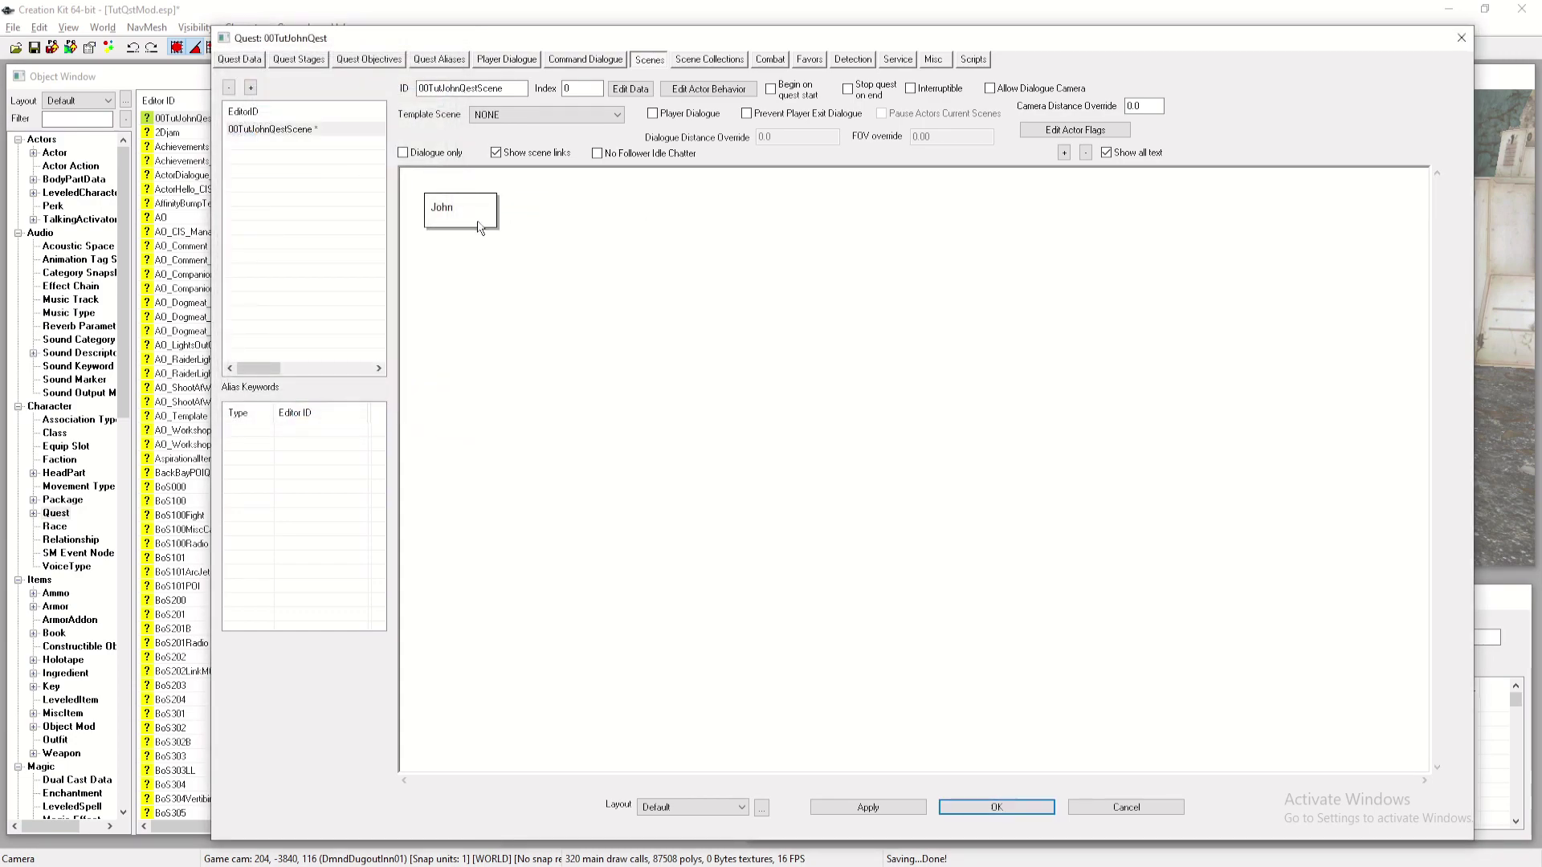
Step: Turn on Player Dialogue for 00TutJohnQestScene and create its greeting topic with the ID 00TutJohnQestGreet
{"action": "left_click", "coordinate": [689, 115]}
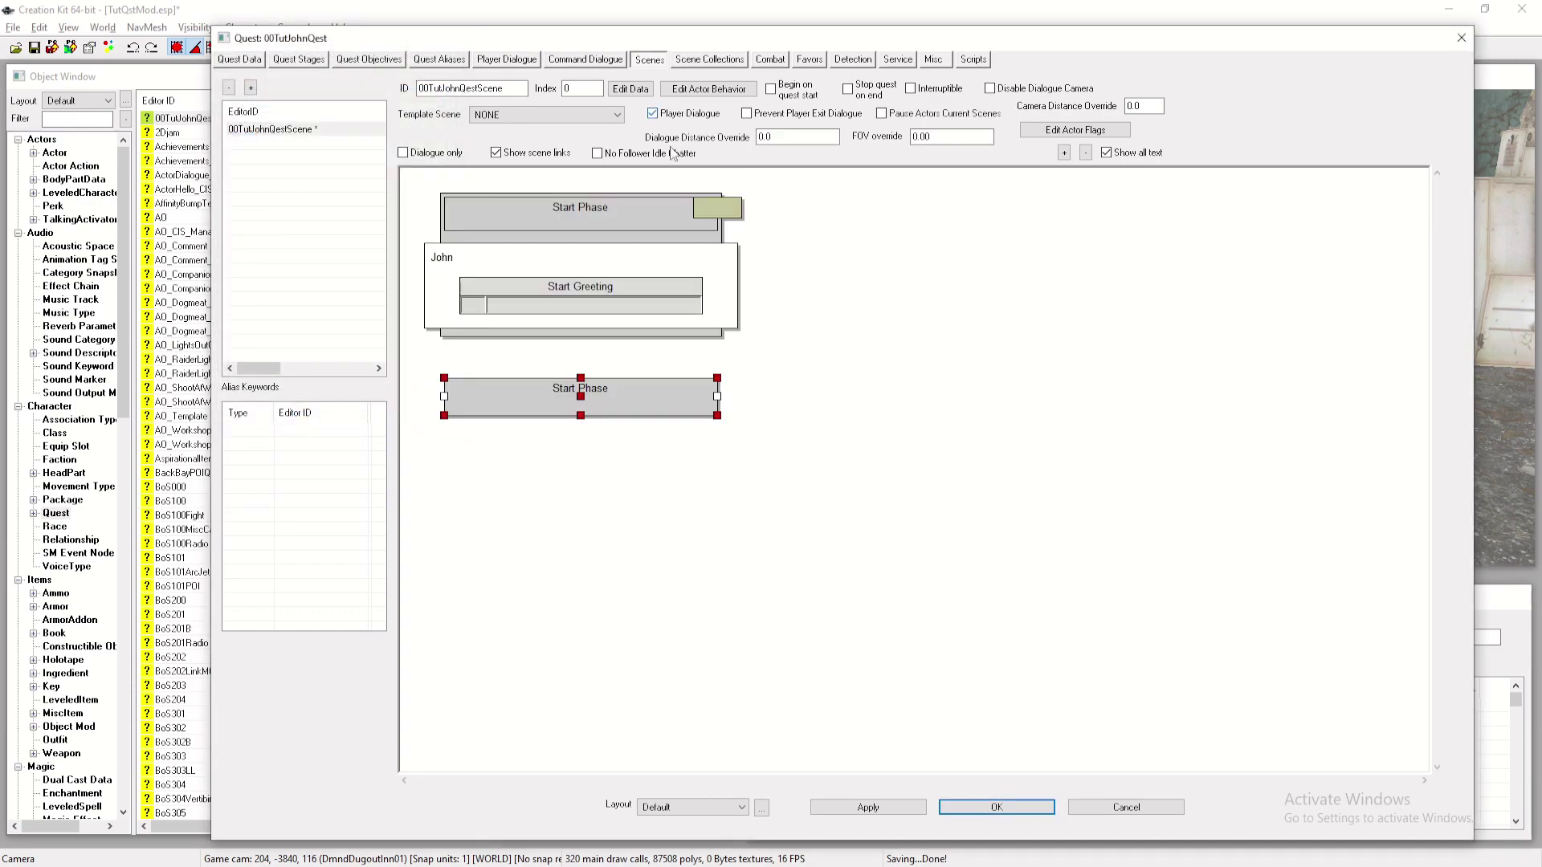
{"action": "double_click", "coordinate": [560, 310]}
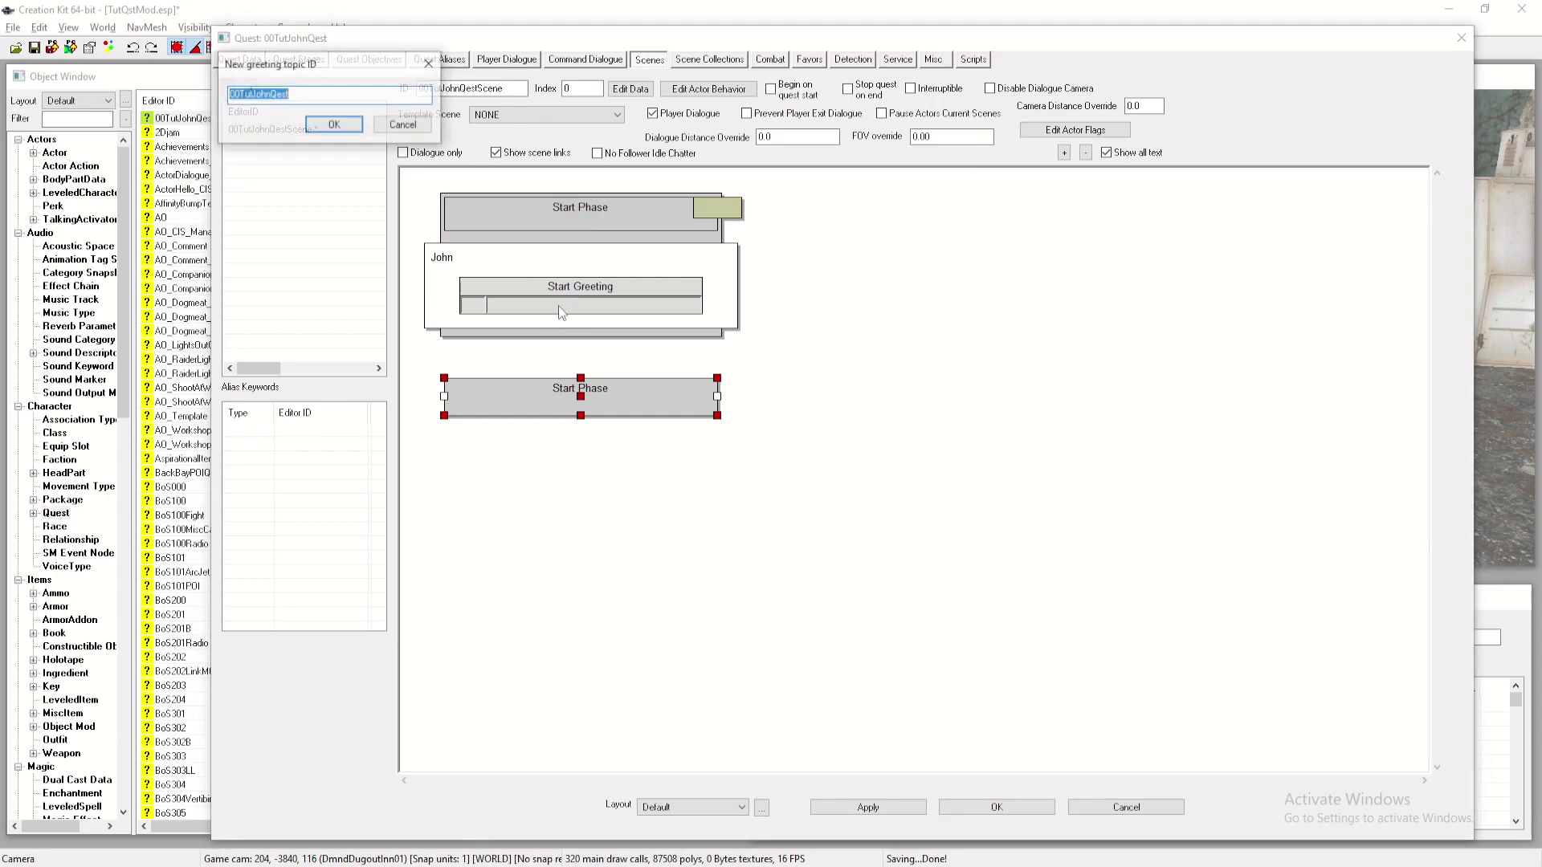
{"action": "left_click", "coordinate": [345, 96]}
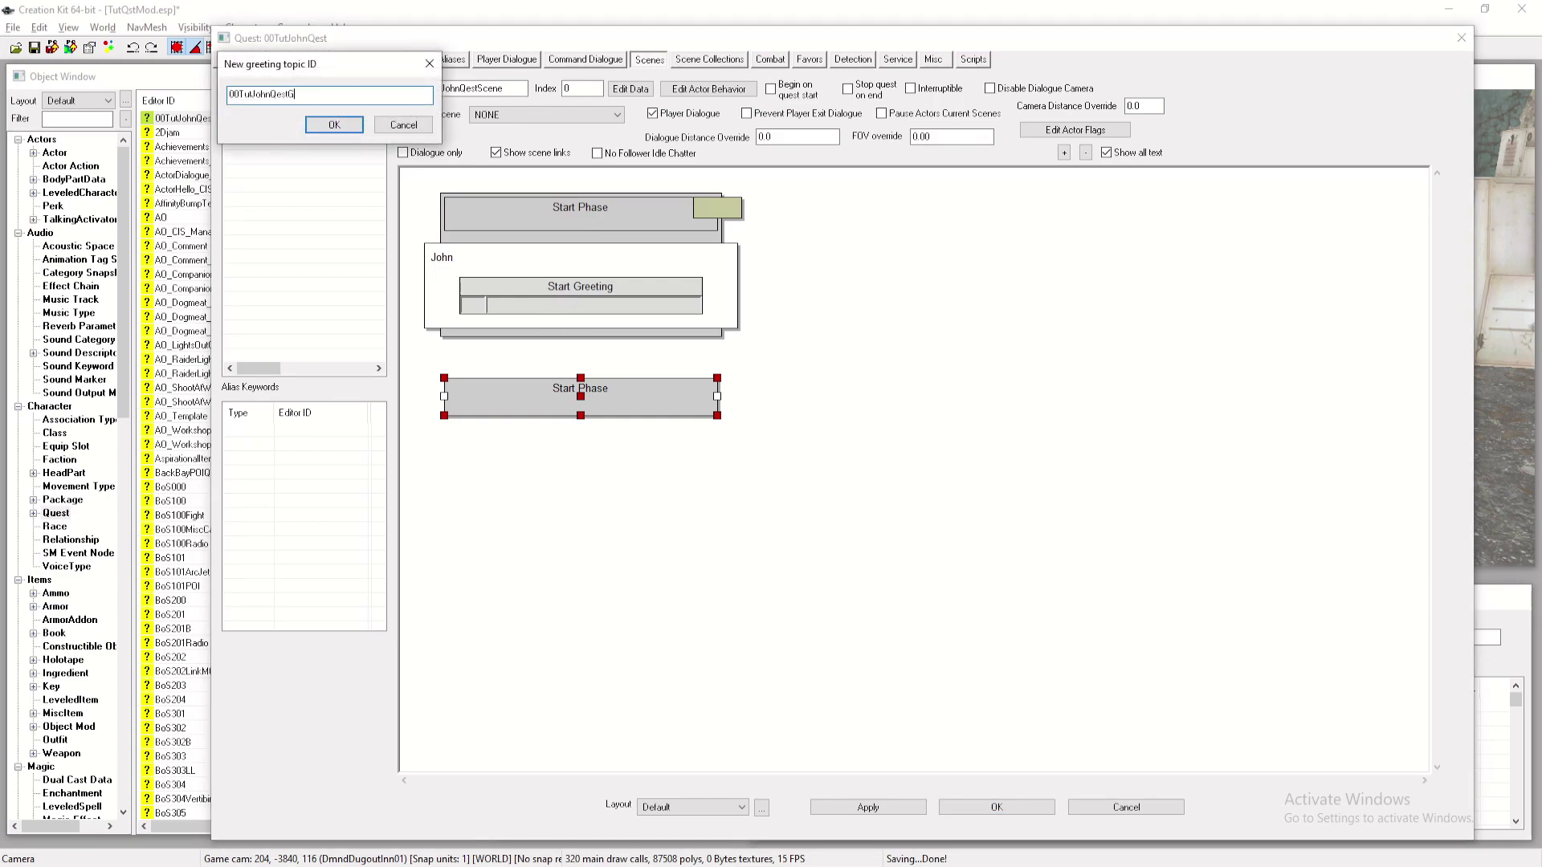
{"action": "type", "text": "Greet"}
{"action": "left_click", "coordinate": [334, 125]}
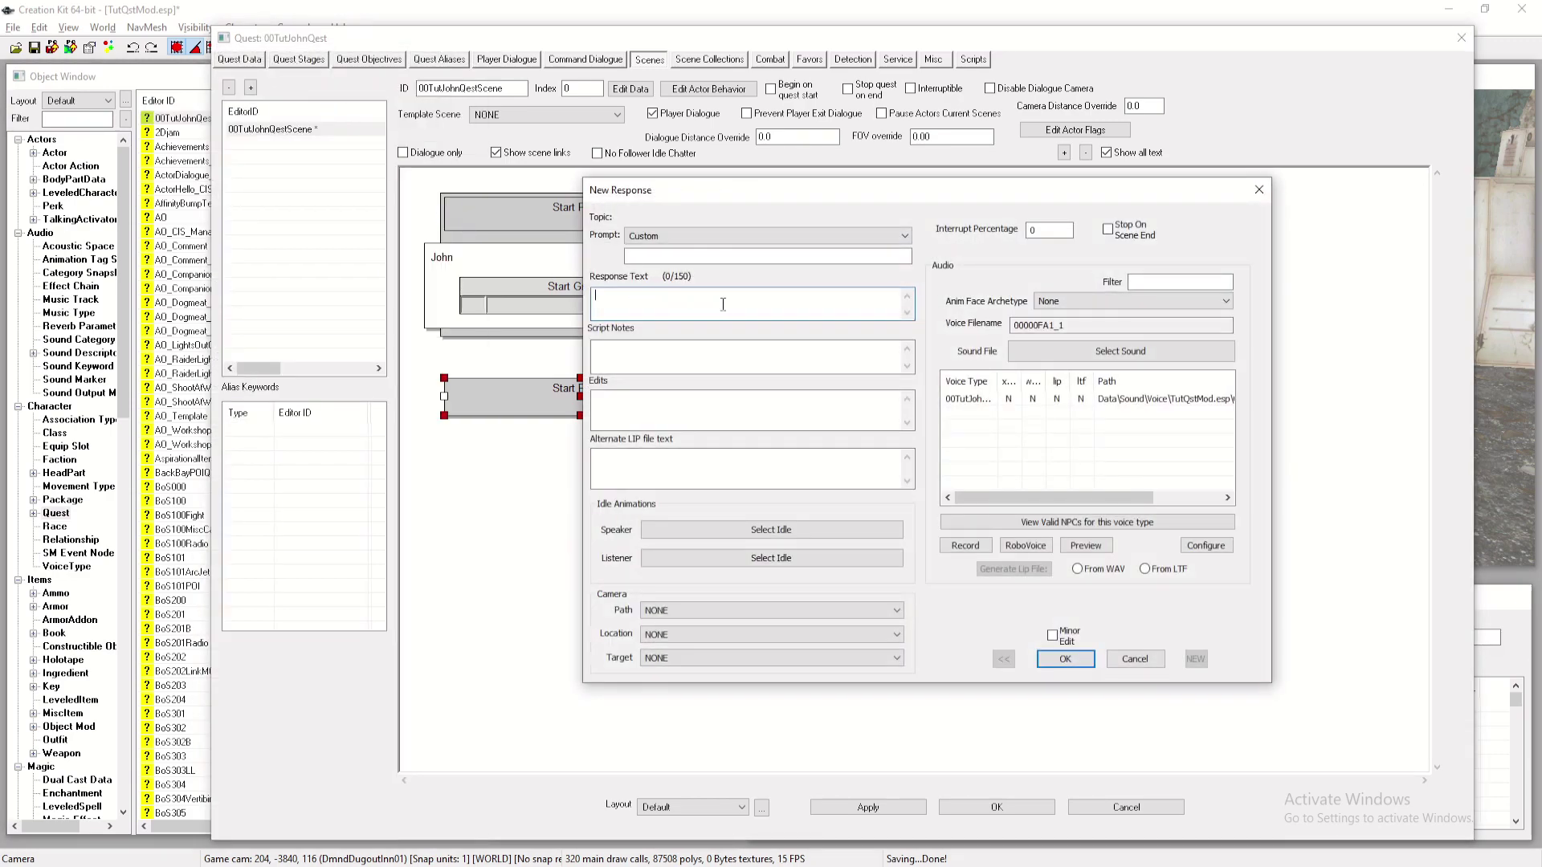
Step: Set the greeting's response text to "Hello, I need help." and make it require player activation
{"action": "type", "text": "Hello, I need help."}
{"action": "key", "text": "Return"}
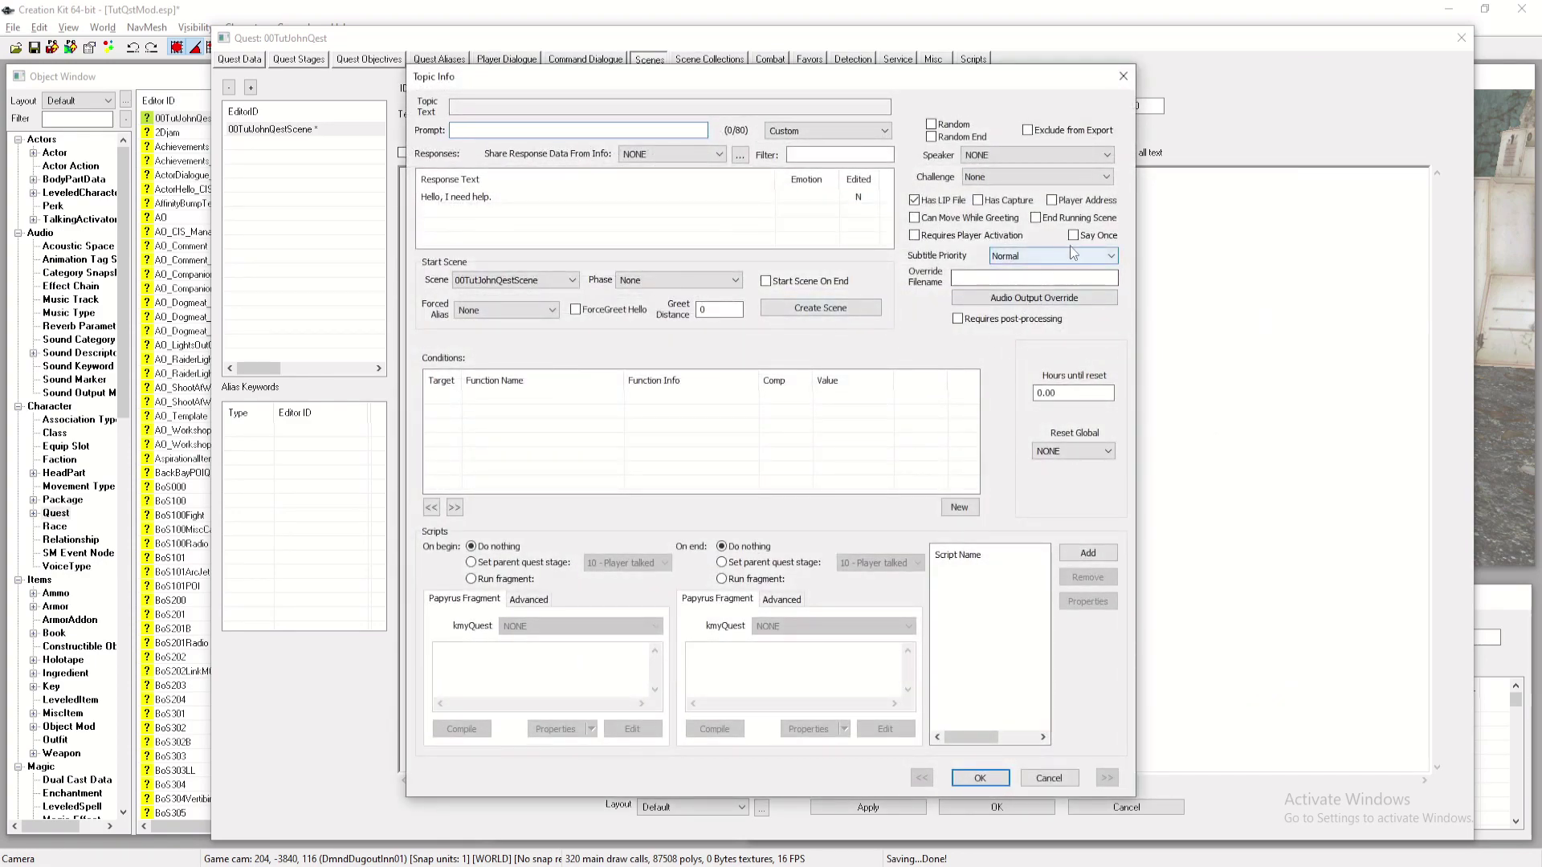
{"action": "left_click", "coordinate": [958, 235]}
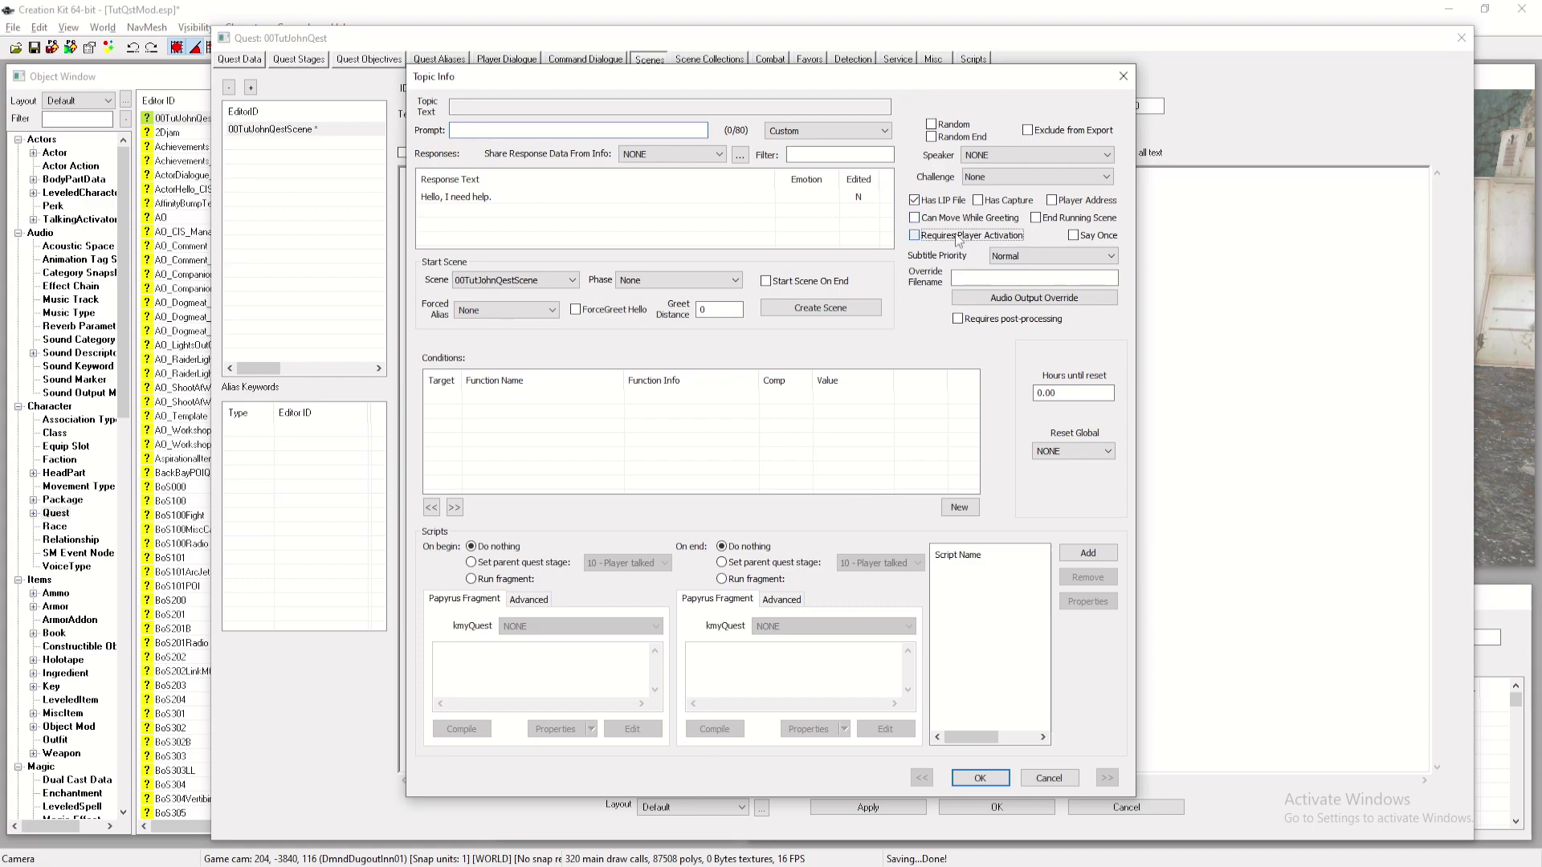
Step: Add a GetIsVoiceType condition to the greeting, with voice type 00TutJohnVT equal to 1
{"action": "right_click", "coordinate": [528, 438]}
{"action": "left_click", "coordinate": [548, 444]}
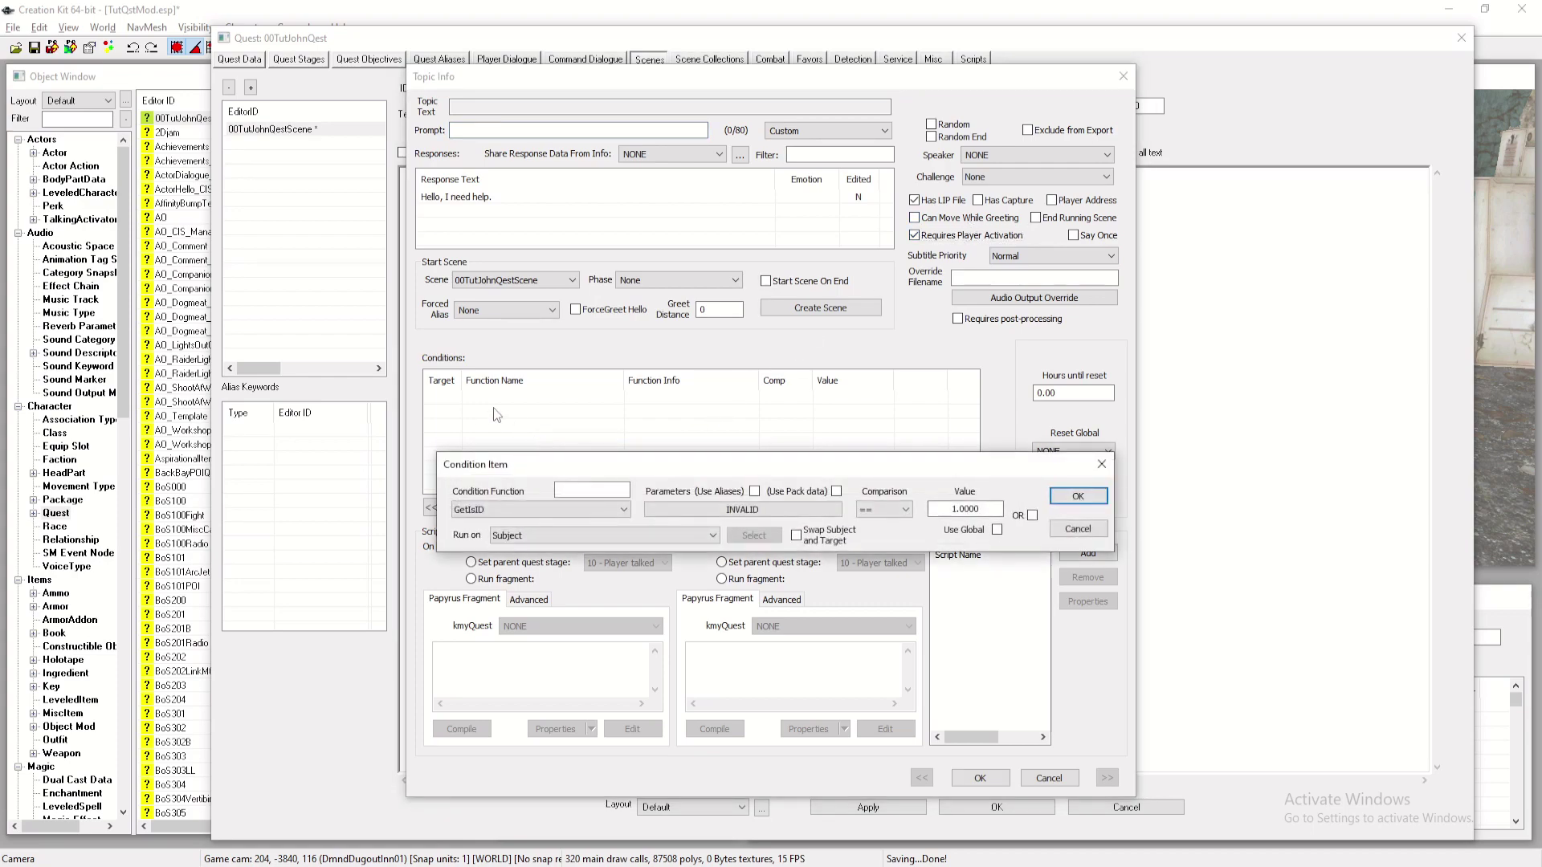
{"action": "left_click", "coordinate": [560, 510]}
{"action": "scroll", "coordinate": [557, 508], "scroll_direction": "down", "scroll_amount": 11}
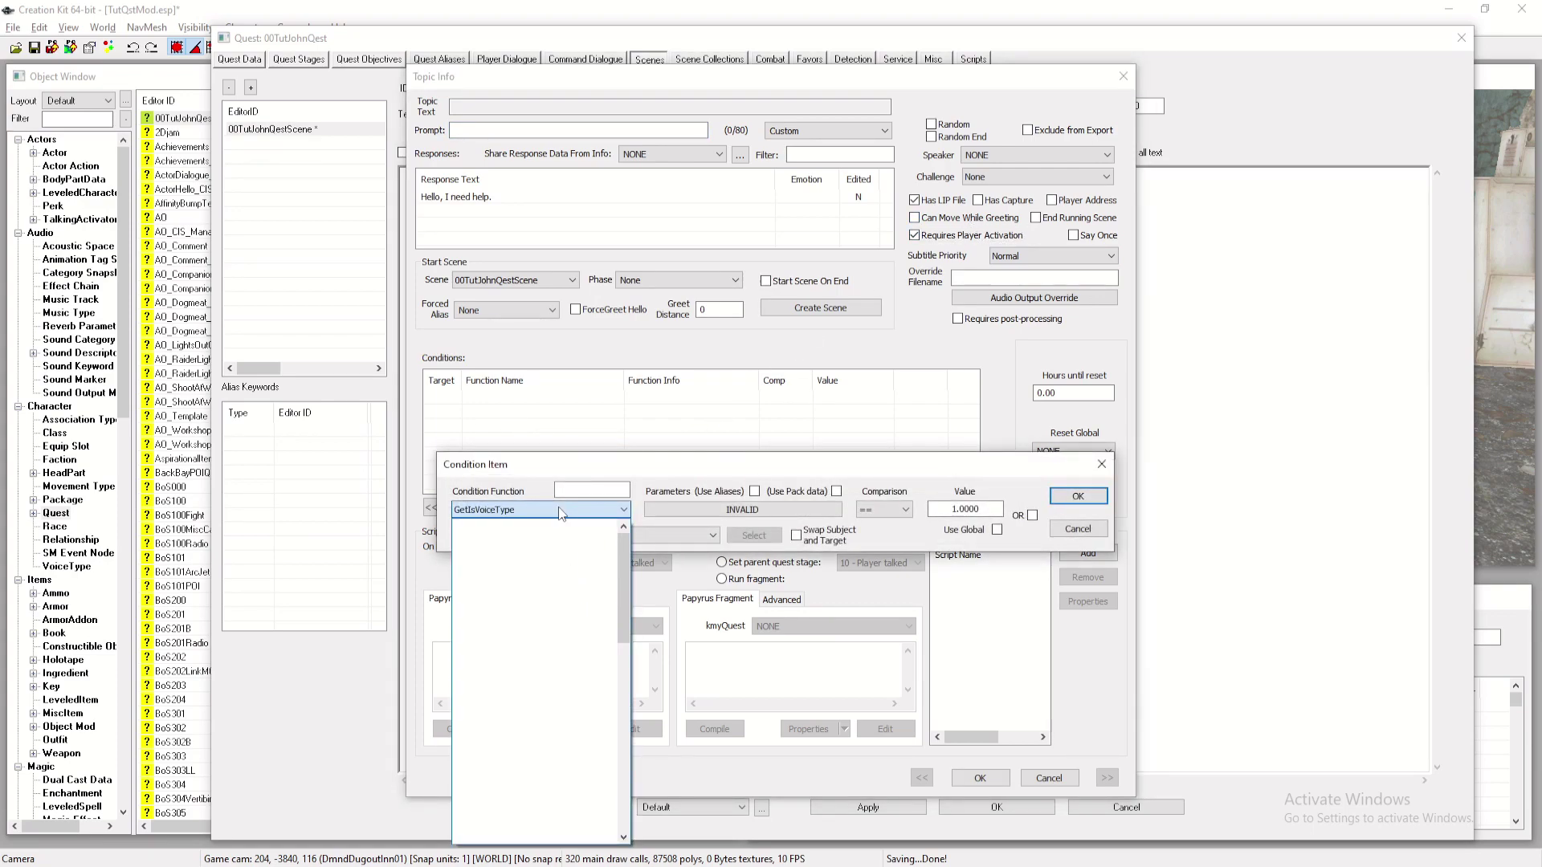
{"action": "left_click", "coordinate": [559, 507]}
{"action": "left_click", "coordinate": [671, 510]}
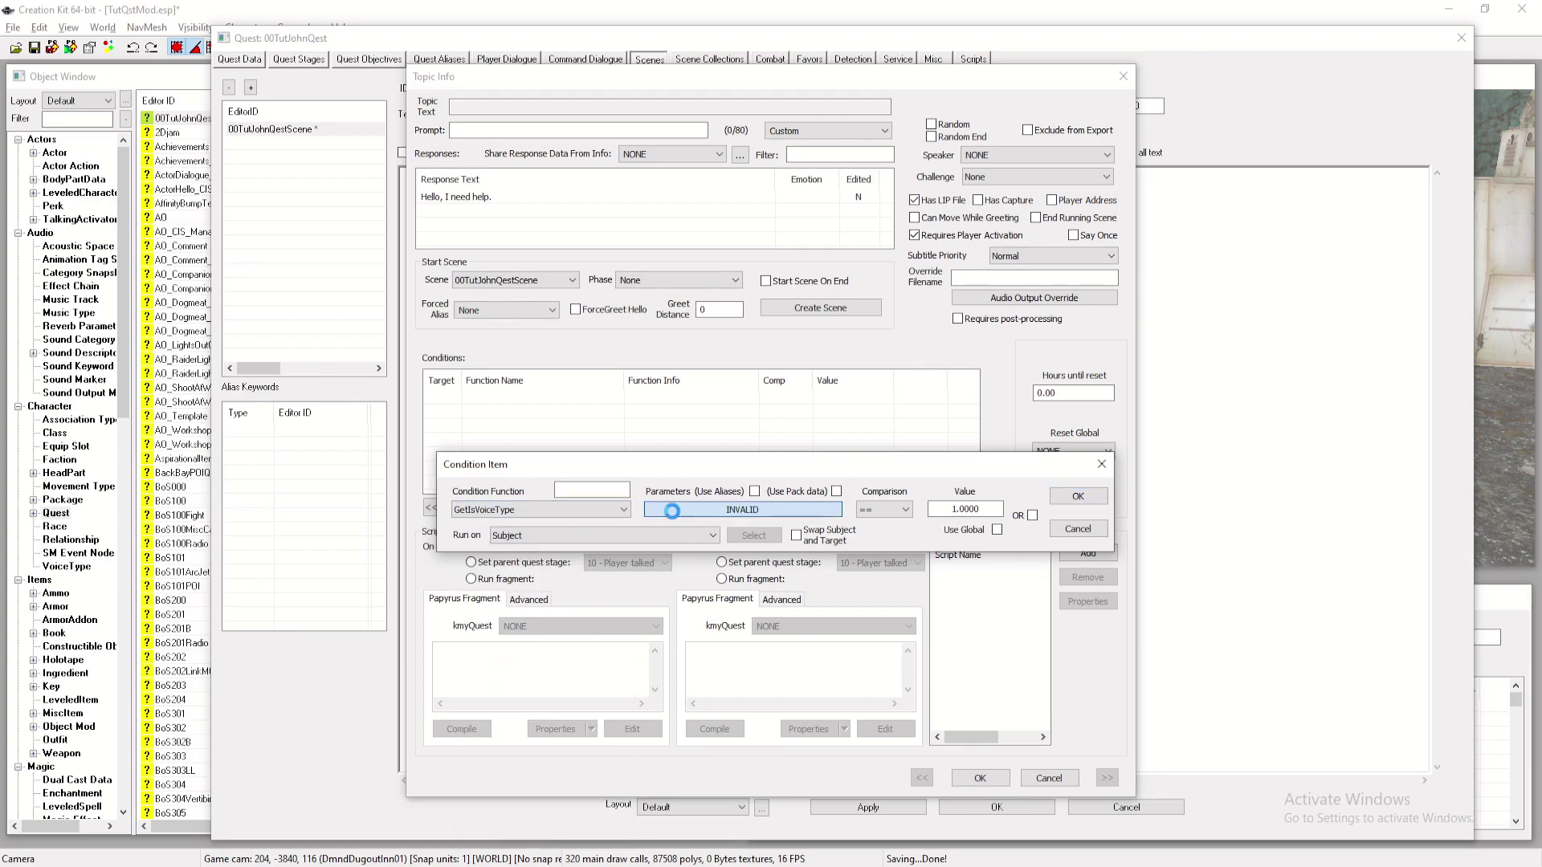
{"action": "left_click", "coordinate": [575, 568]}
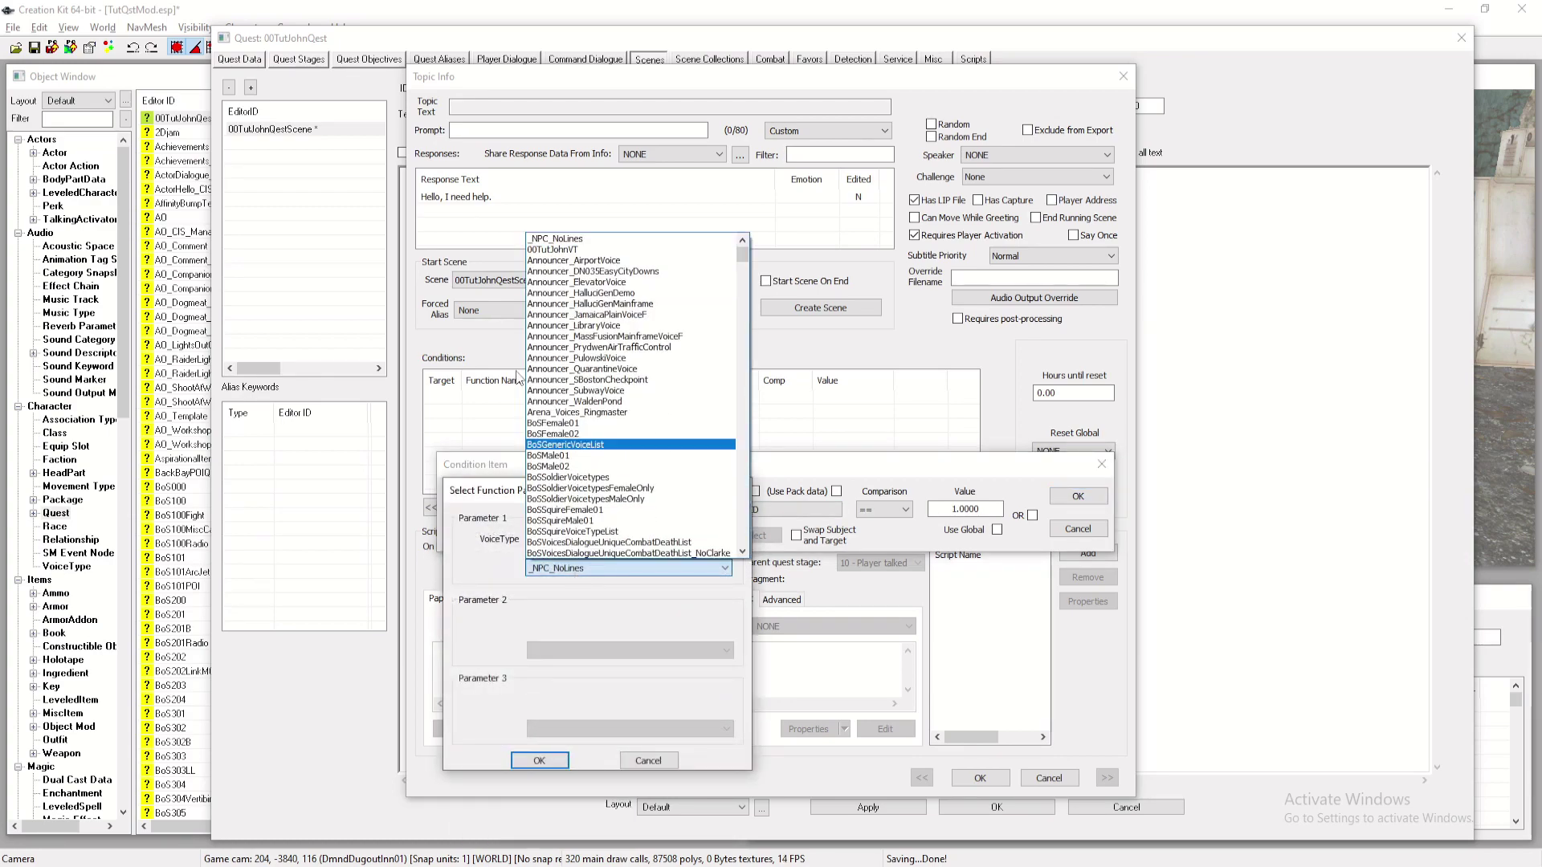
{"action": "left_click", "coordinate": [583, 250]}
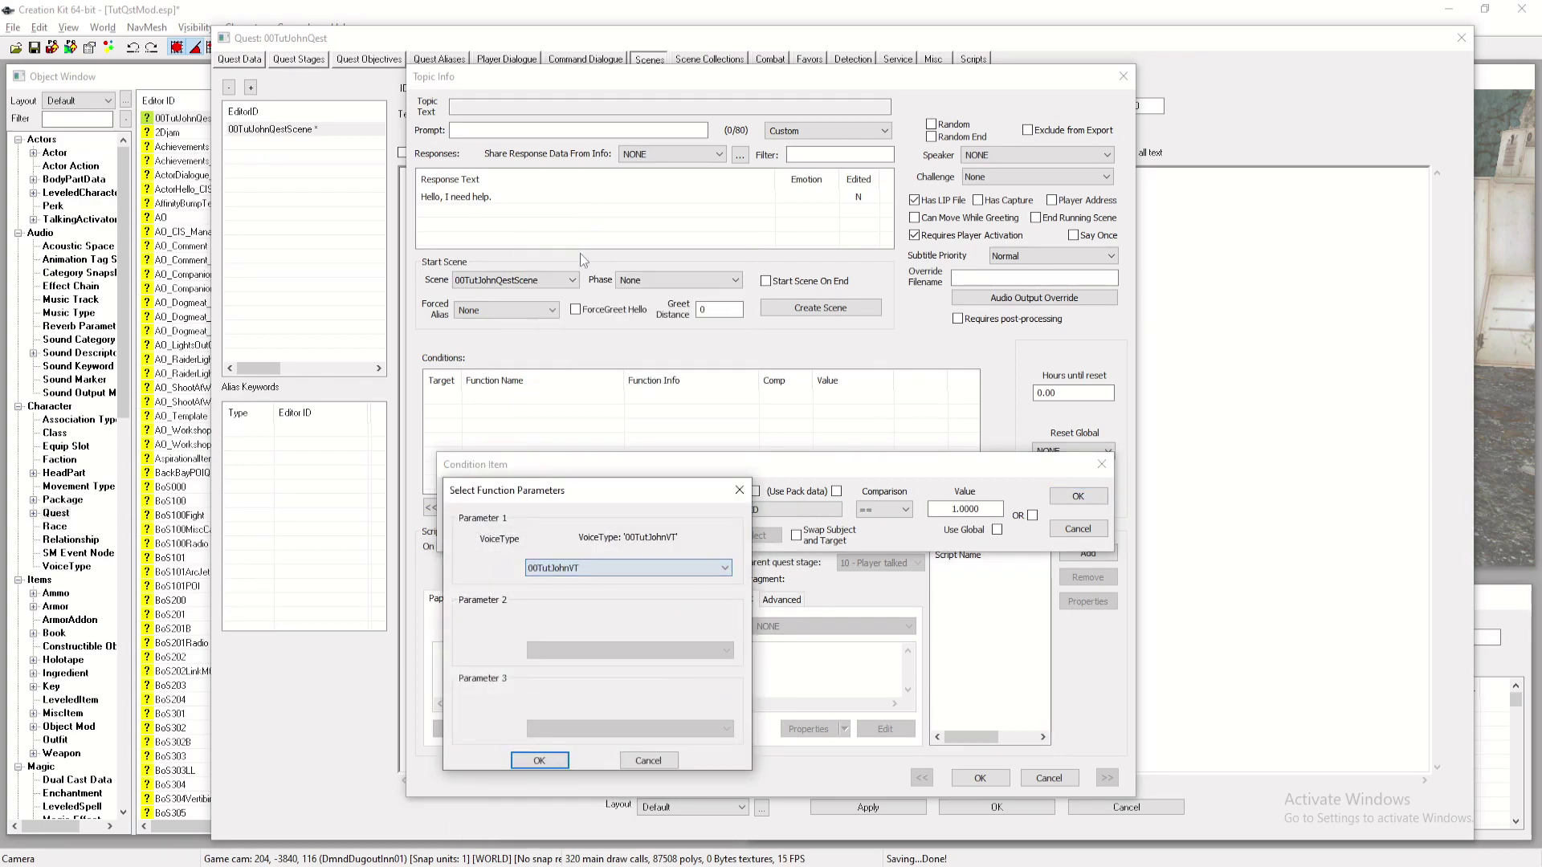
{"action": "left_click", "coordinate": [539, 761]}
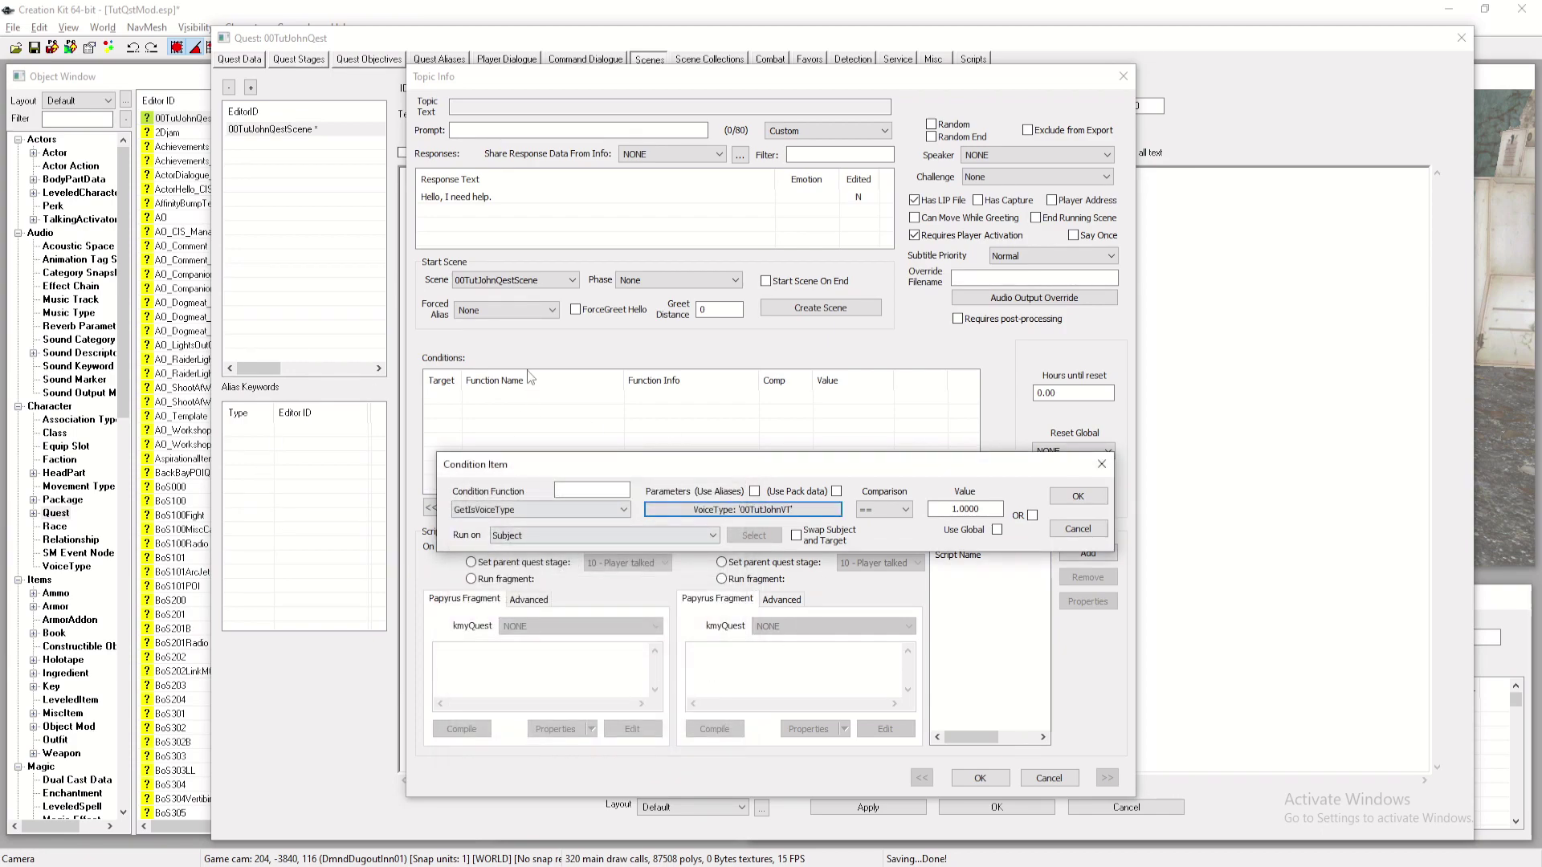
{"action": "left_click", "coordinate": [1078, 496]}
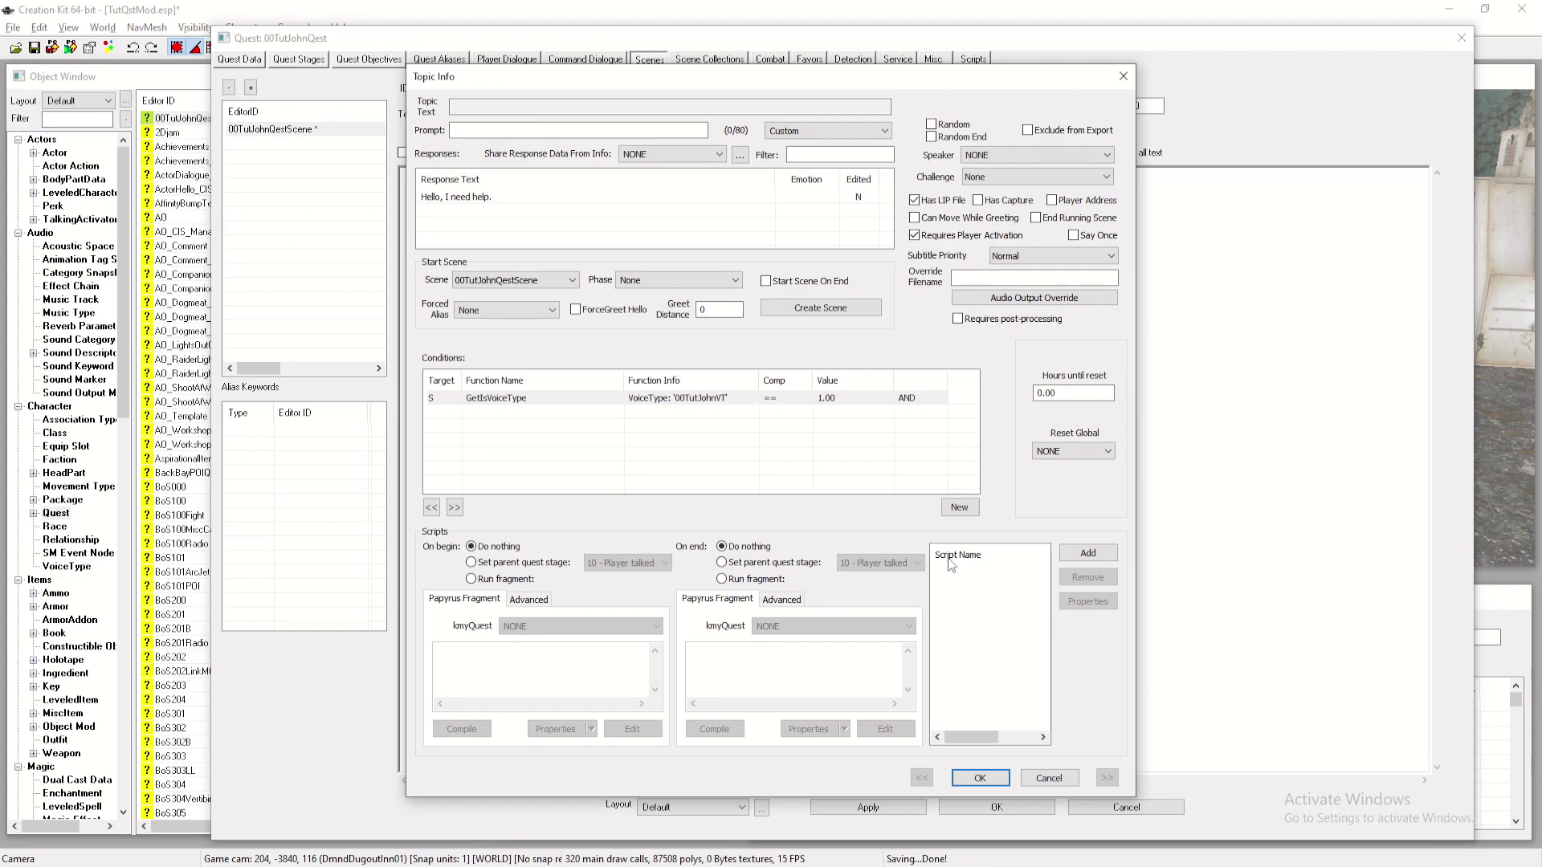
Step: Accept the greeting topic and add a new phase after the scene's Start Phase
{"action": "left_click", "coordinate": [981, 778]}
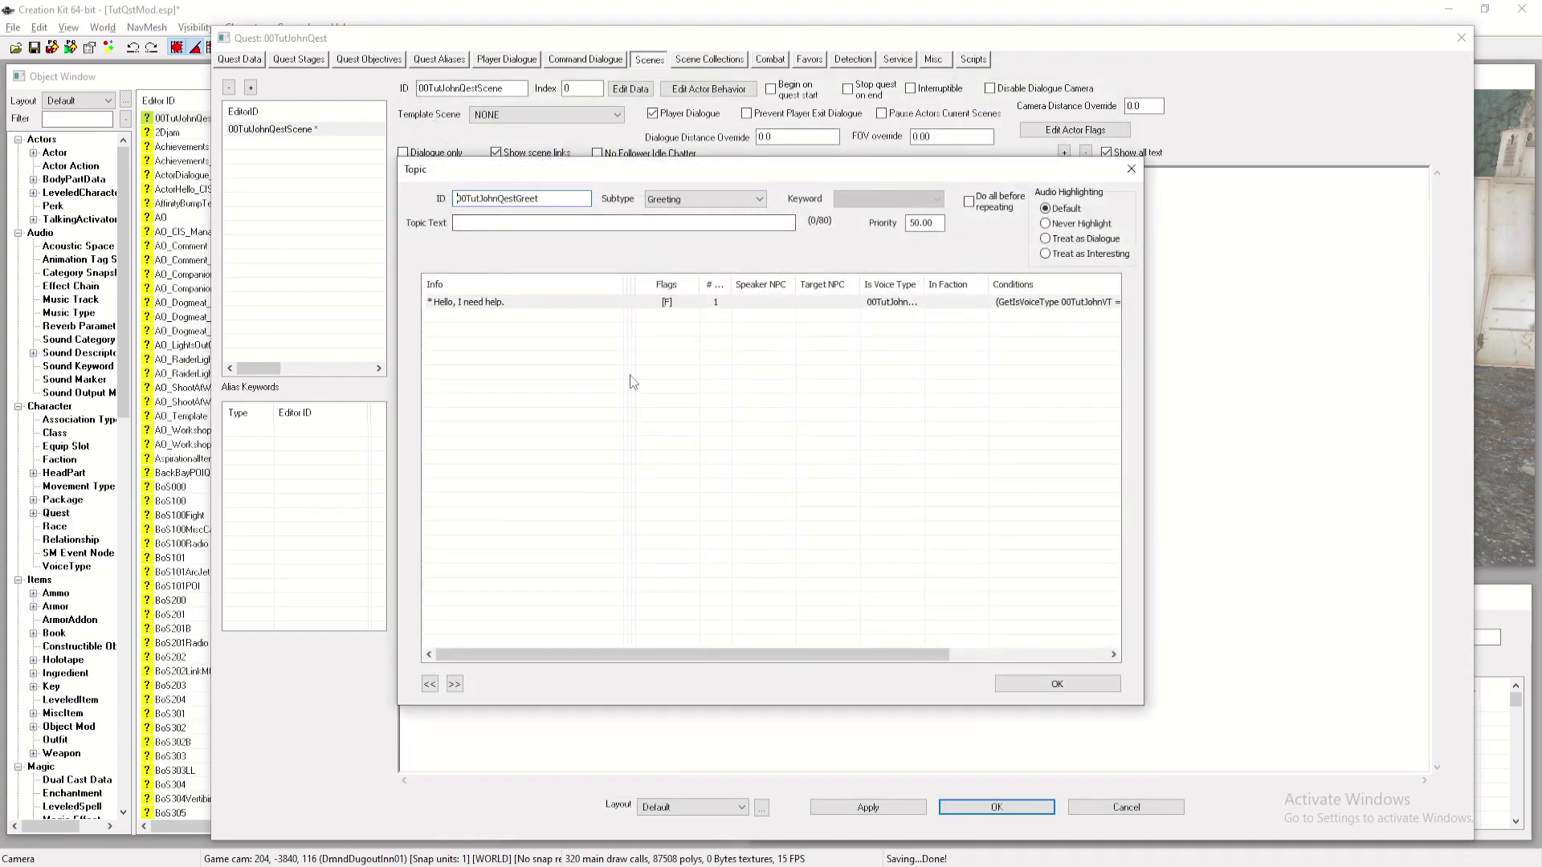
{"action": "left_click", "coordinate": [1057, 685]}
{"action": "right_click", "coordinate": [802, 214]}
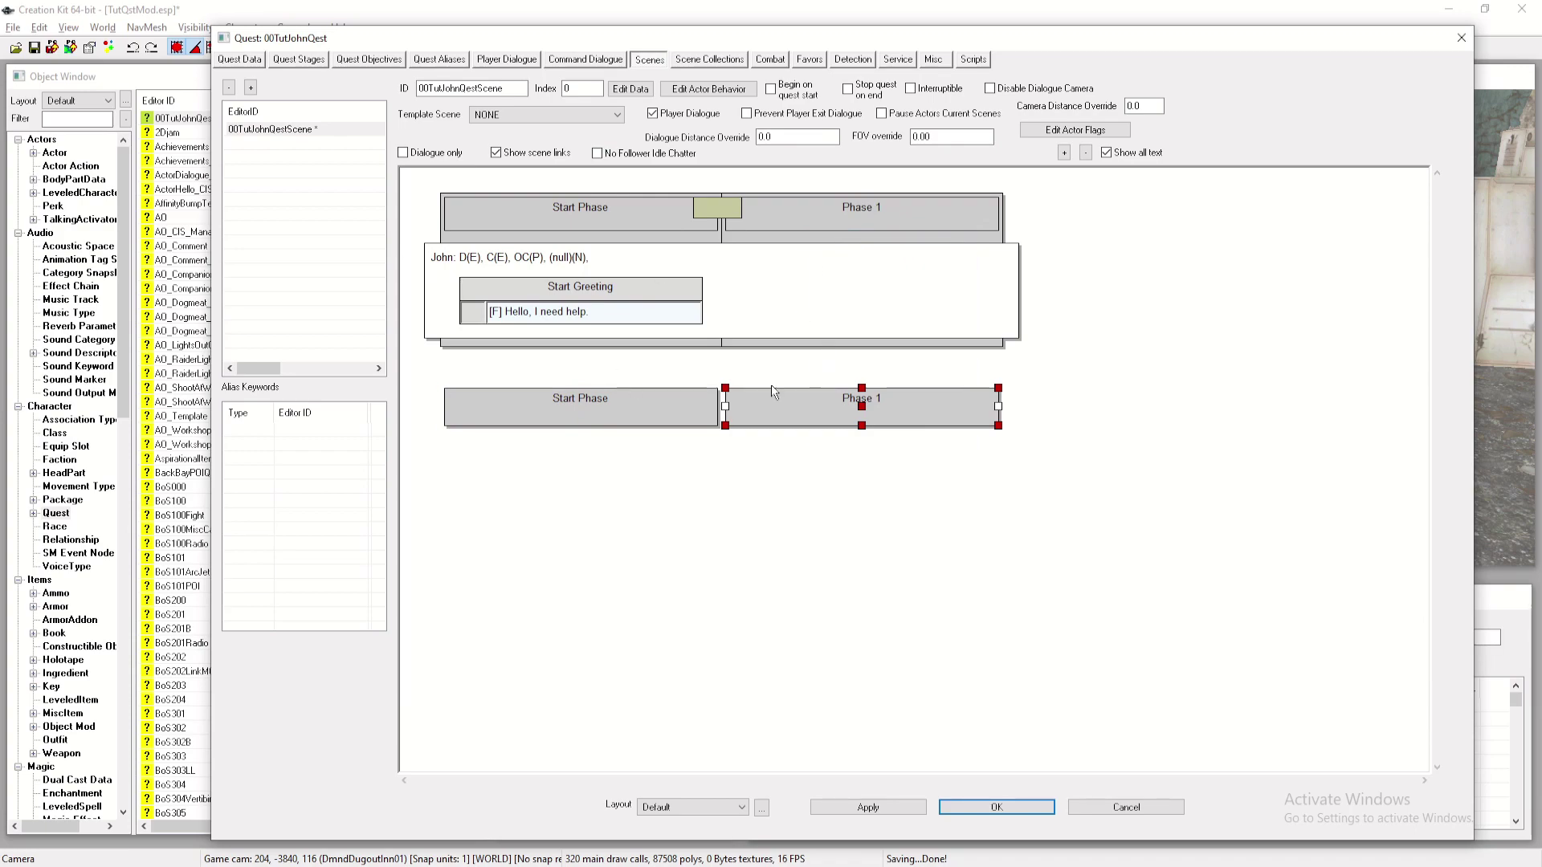
Step: Examine the topic types available for the quest's miscellaneous dialogue and the settings of the "Hello, I need help." greeting
{"action": "left_click", "coordinate": [934, 60]}
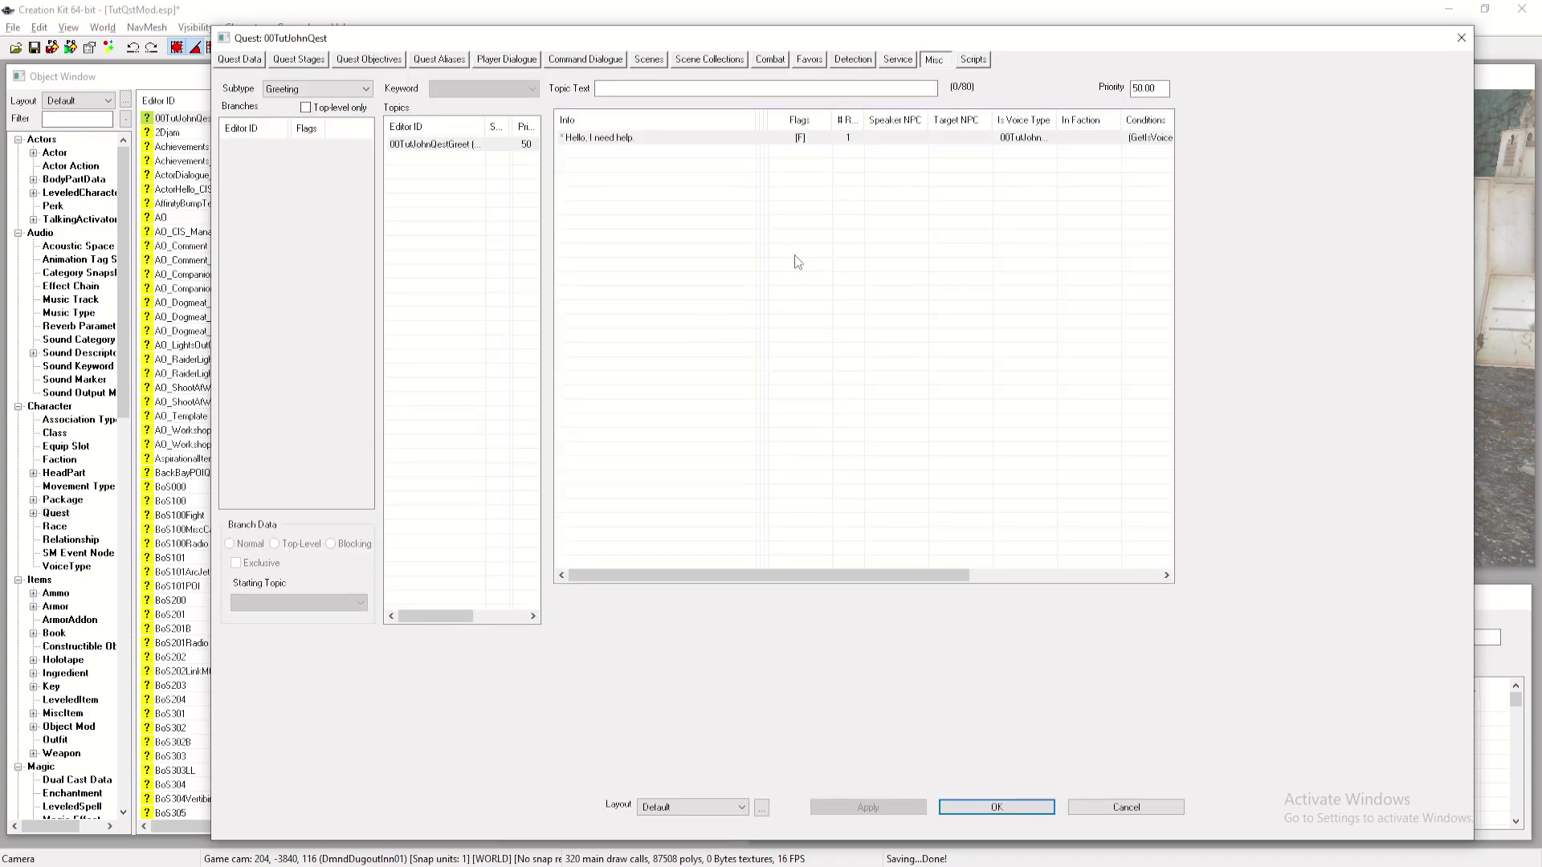
{"action": "right_click", "coordinate": [431, 179]}
{"action": "left_click", "coordinate": [458, 188]}
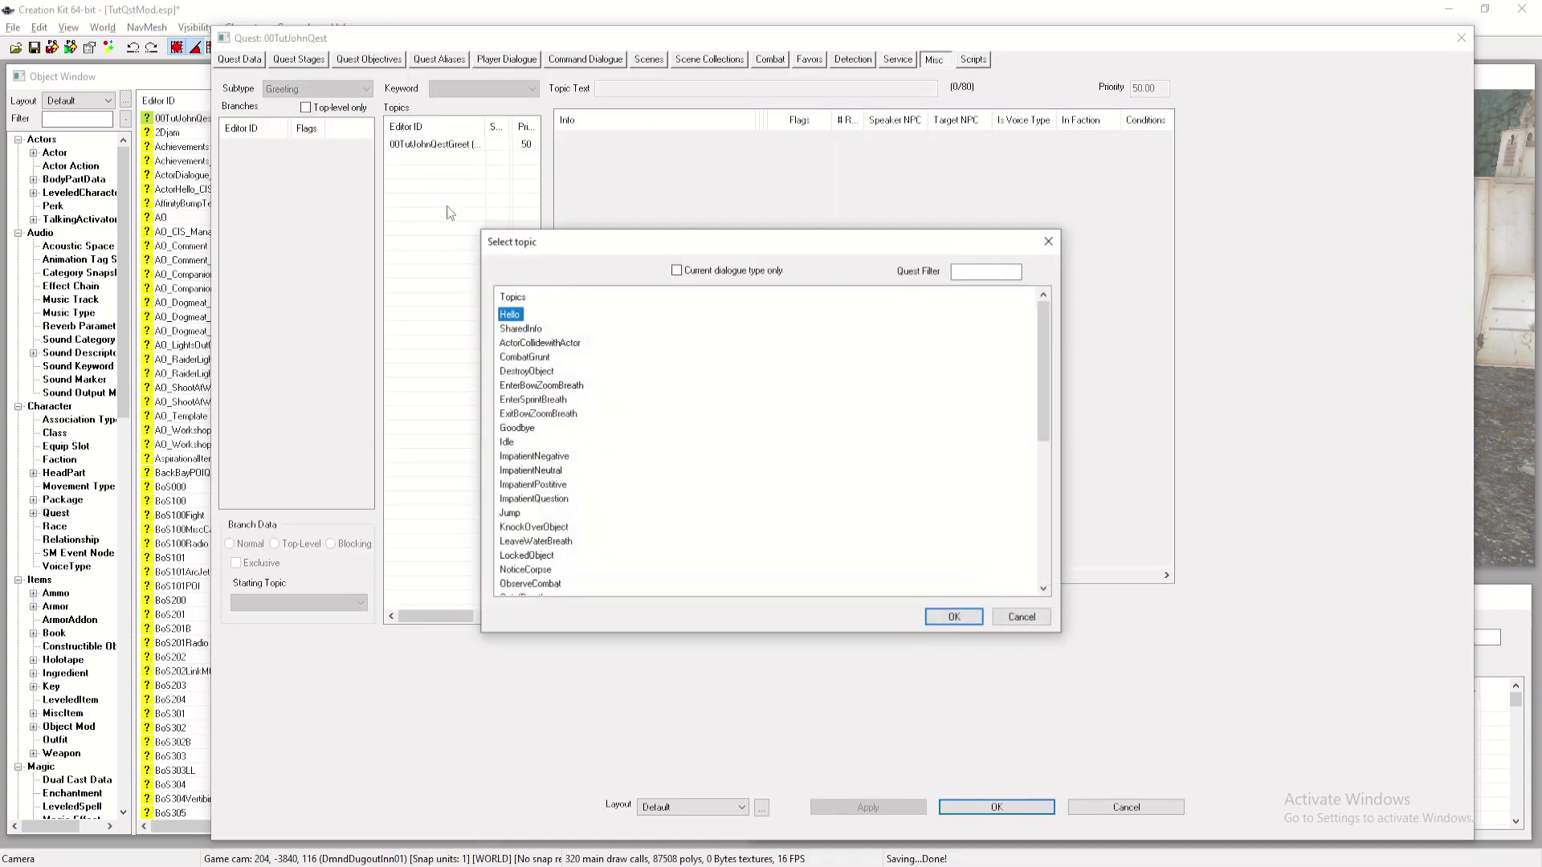
{"action": "scroll", "coordinate": [539, 389], "scroll_direction": "down", "scroll_amount": 5}
{"action": "scroll", "coordinate": [538, 390], "scroll_direction": "up", "scroll_amount": 4}
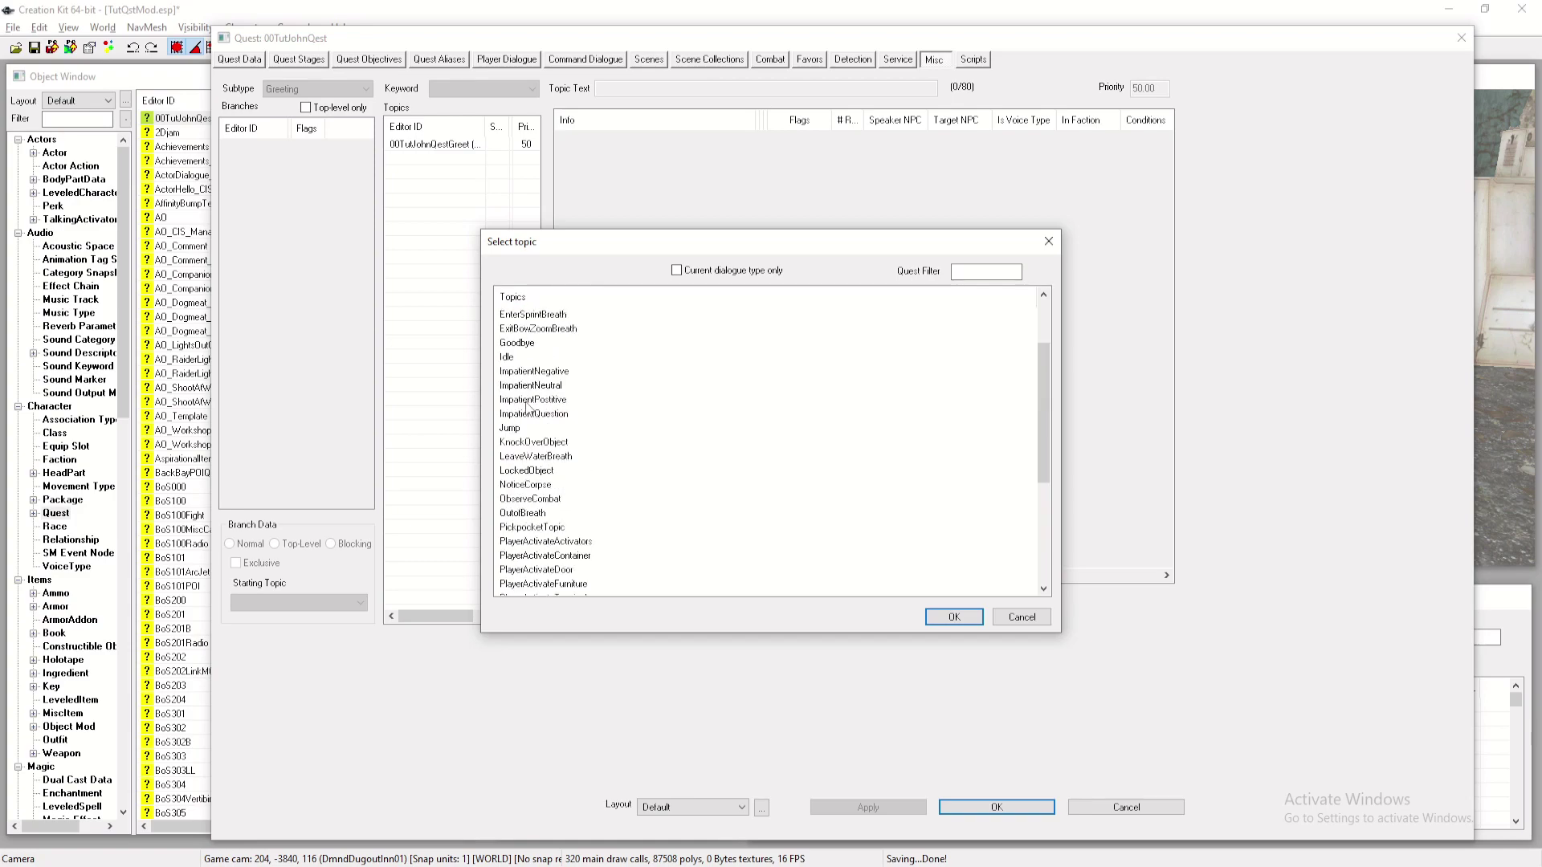
{"action": "left_click", "coordinate": [1041, 619]}
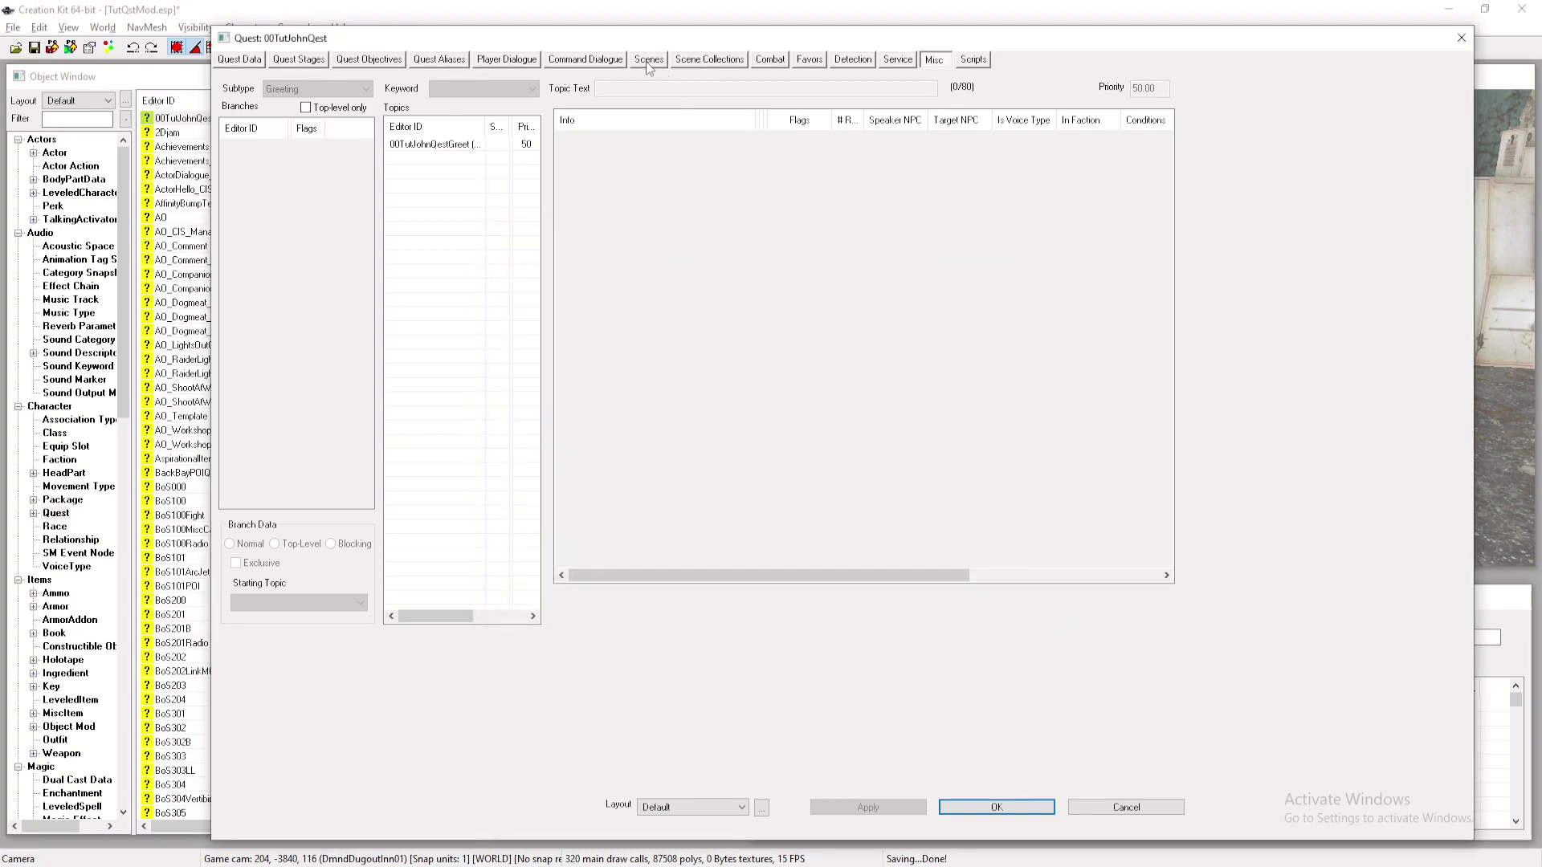
{"action": "left_click", "coordinate": [648, 61]}
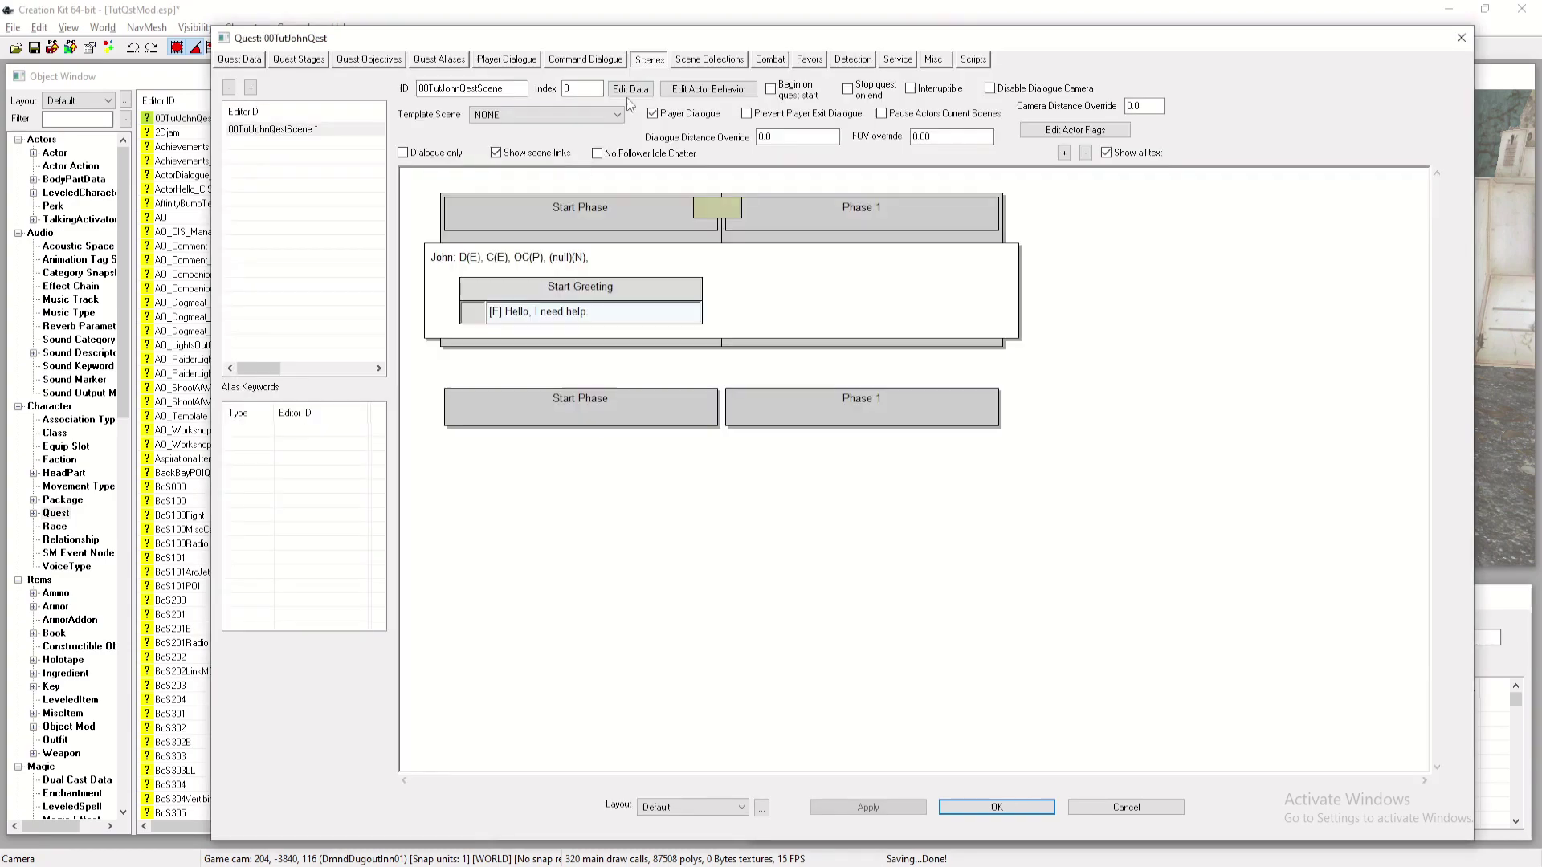
{"action": "double_click", "coordinate": [553, 311]}
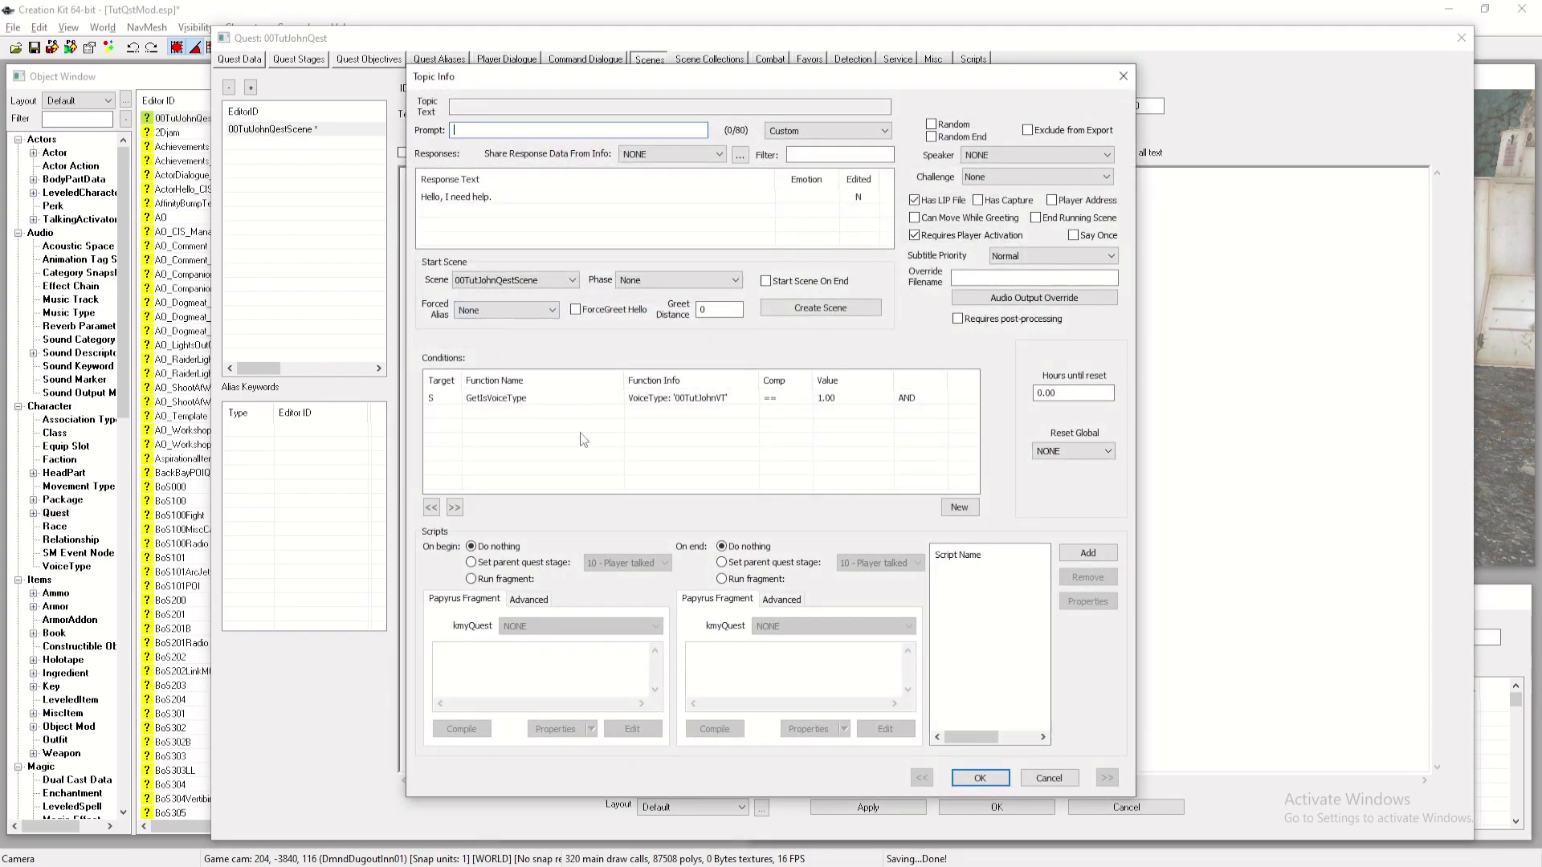
{"action": "left_click", "coordinate": [1047, 778]}
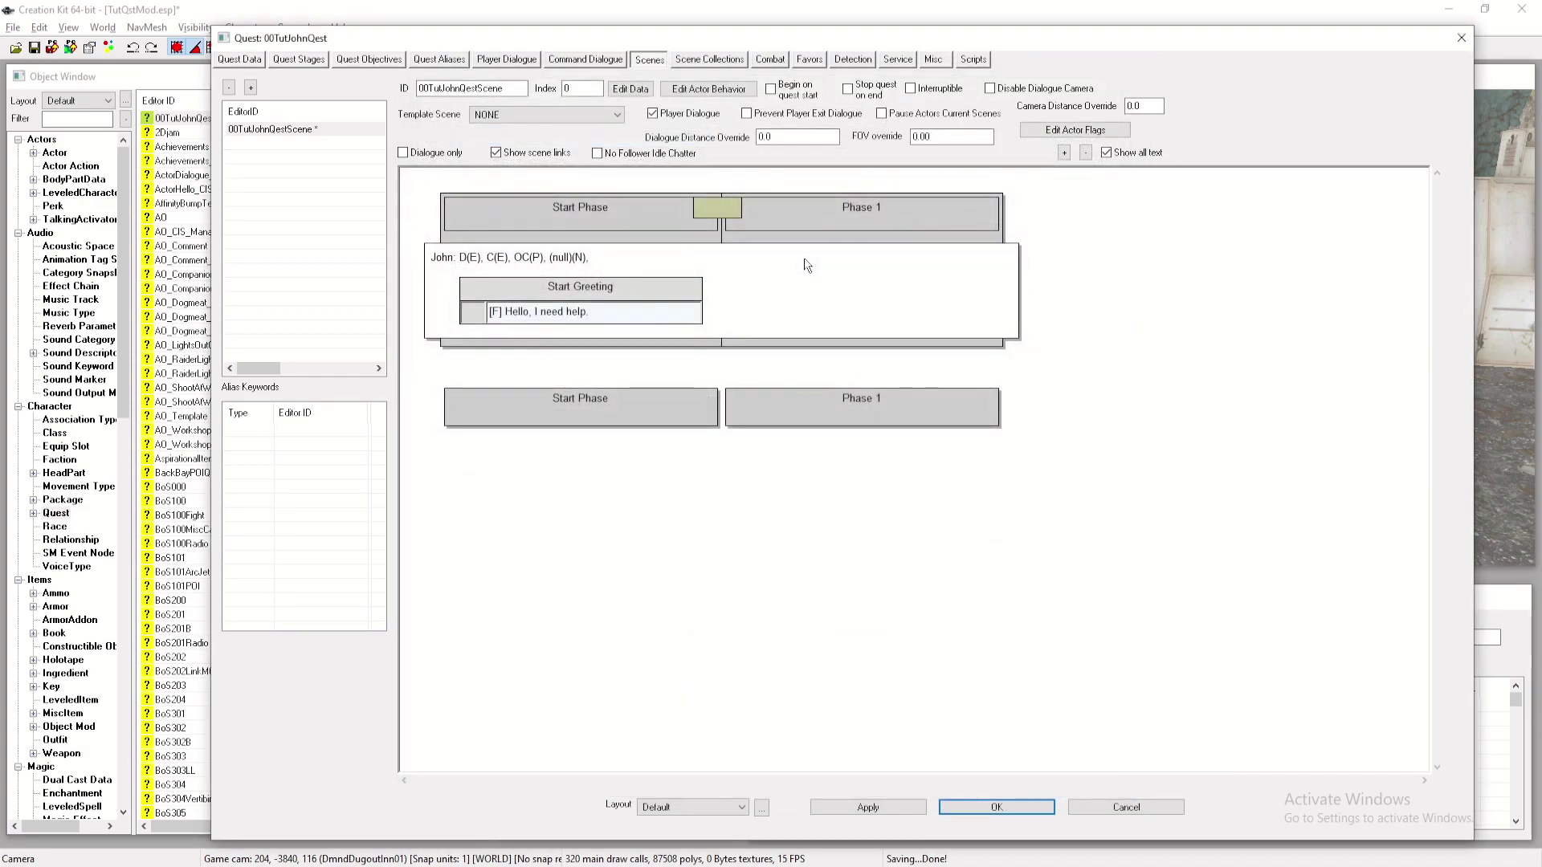
Step: Add a Player Dialogue action to the John actor's track in Phase 1, accepting the empty placeholder responses
{"action": "right_click", "coordinate": [804, 259]}
{"action": "mouse_move", "coordinate": [951, 317]}
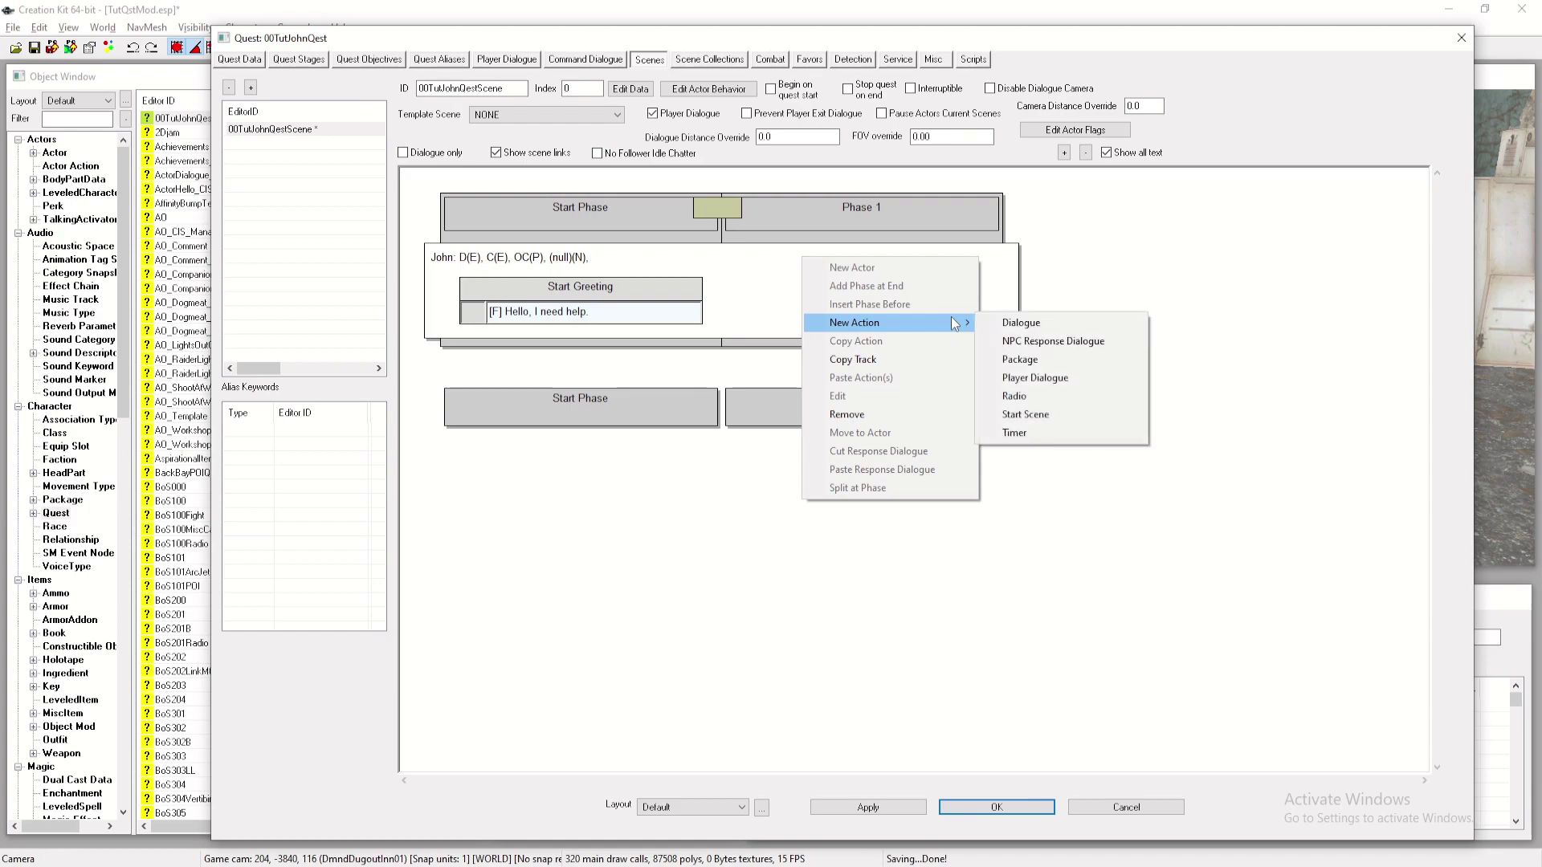
{"action": "left_click", "coordinate": [1021, 378]}
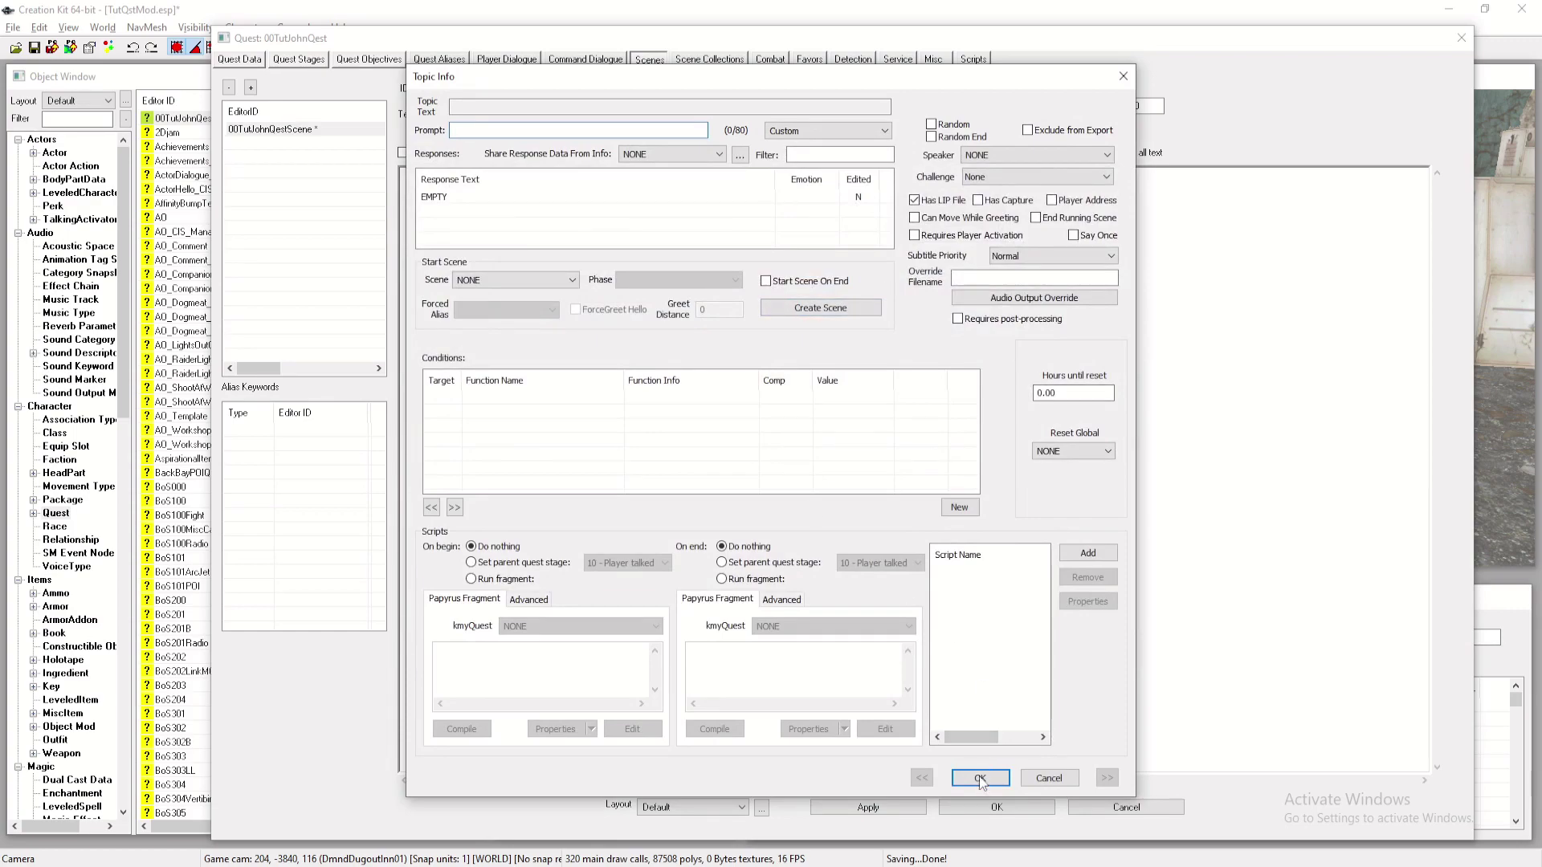
{"action": "left_click", "coordinate": [981, 778]}
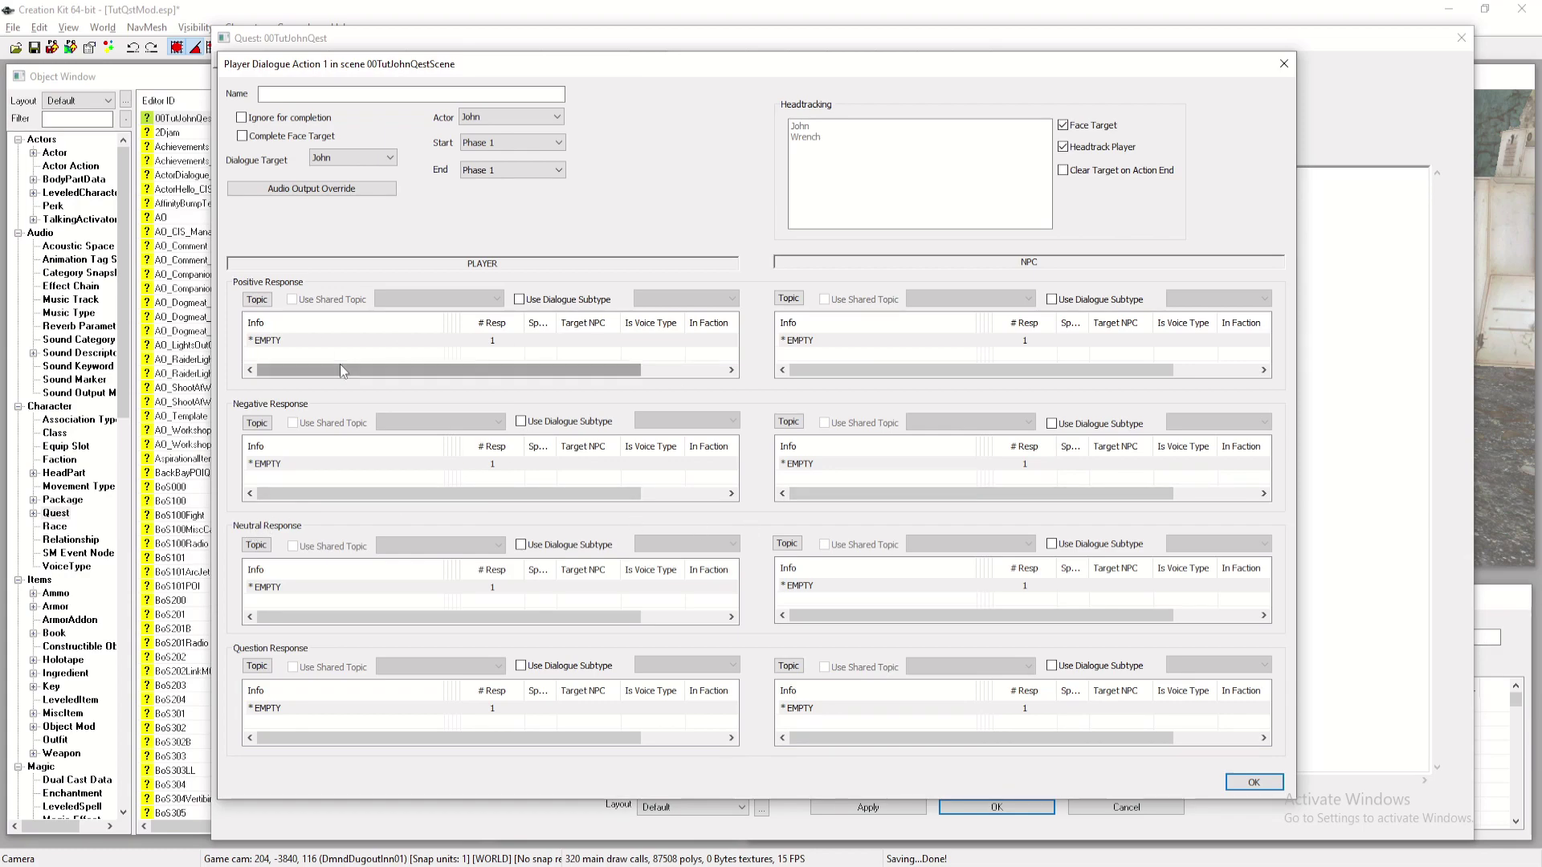
Step: Set both the prompt and the response text of the player's positive response to "Sure I will help."
{"action": "double_click", "coordinate": [323, 339]}
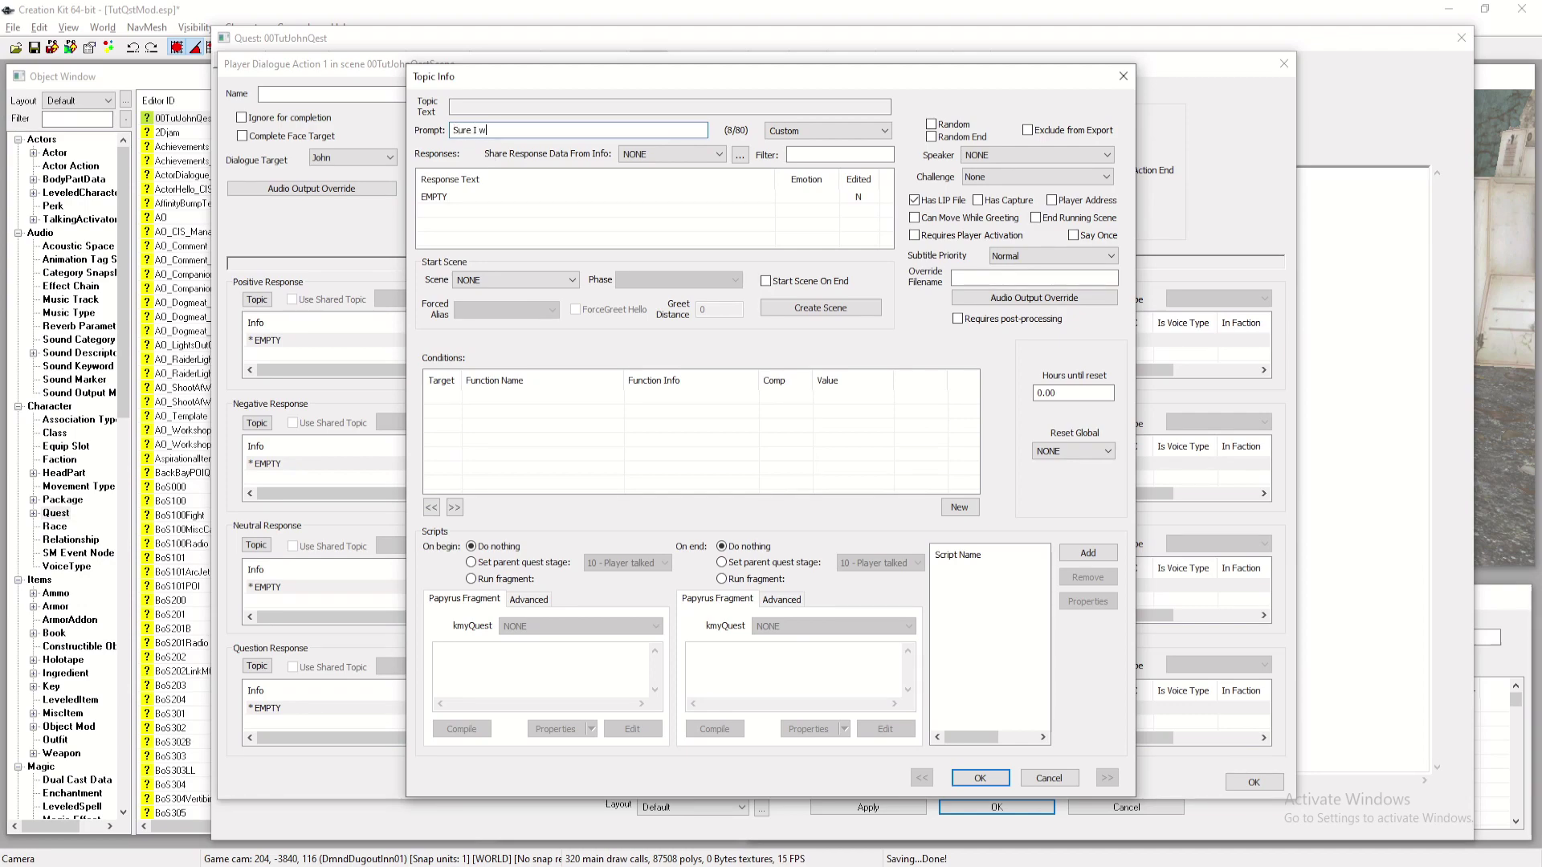
{"action": "type", "text": "Will H"}
{"action": "key", "text": "BackSpace"}
{"action": "key", "text": "BackSpace"}
{"action": "type", "text": "will help"}
{"action": "key", "text": "ctrl+a"}
{"action": "left_click", "coordinate": [512, 130]}
{"action": "key", "text": "ctrl+a"}
{"action": "key", "text": "ctrl+c"}
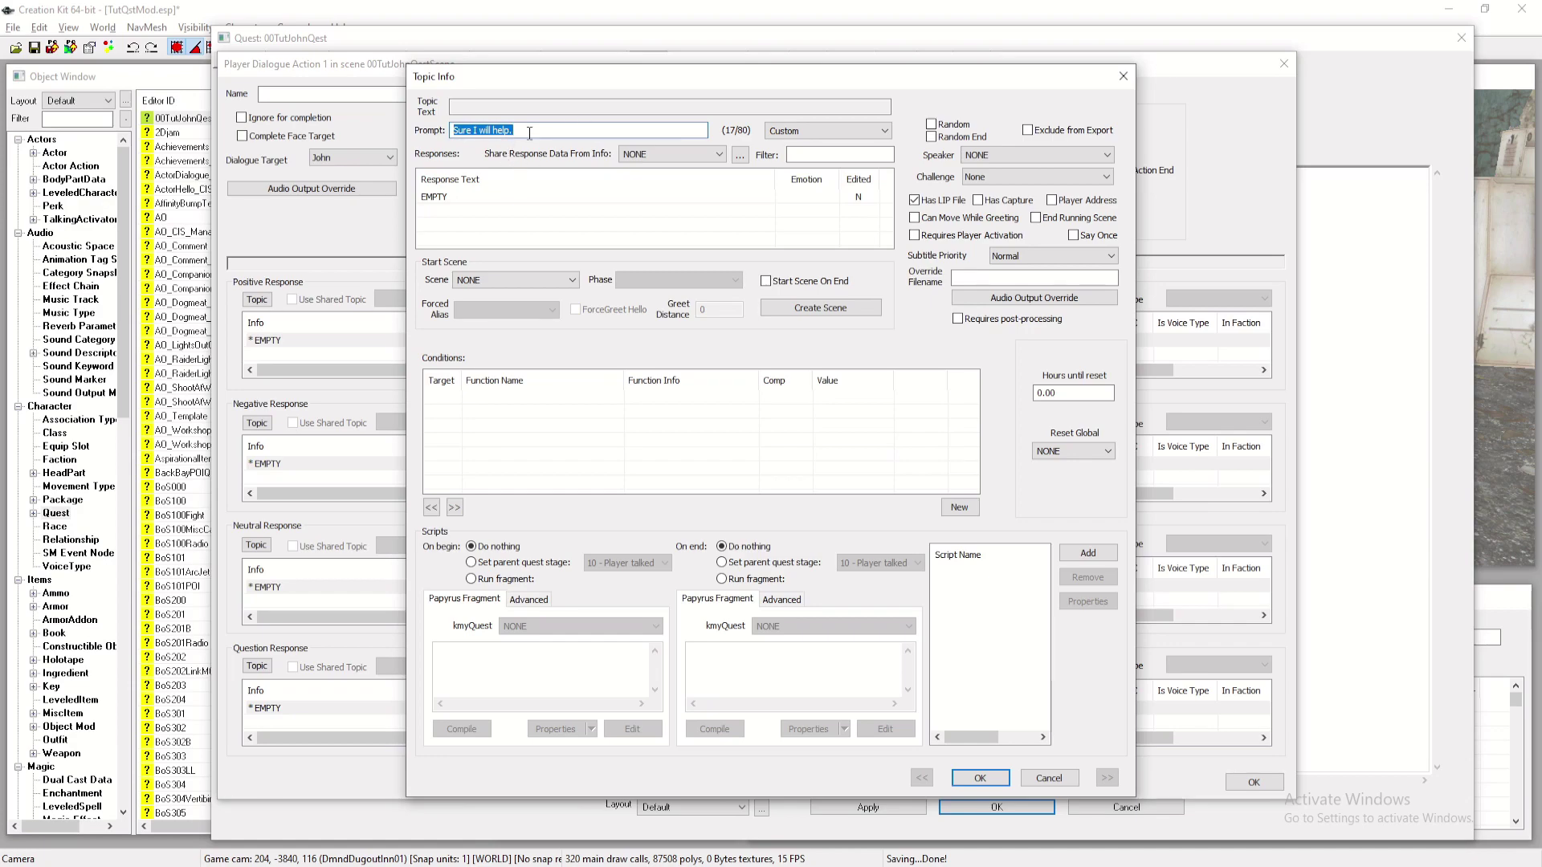
{"action": "double_click", "coordinate": [453, 197]}
{"action": "key", "text": "ctrl+v"}
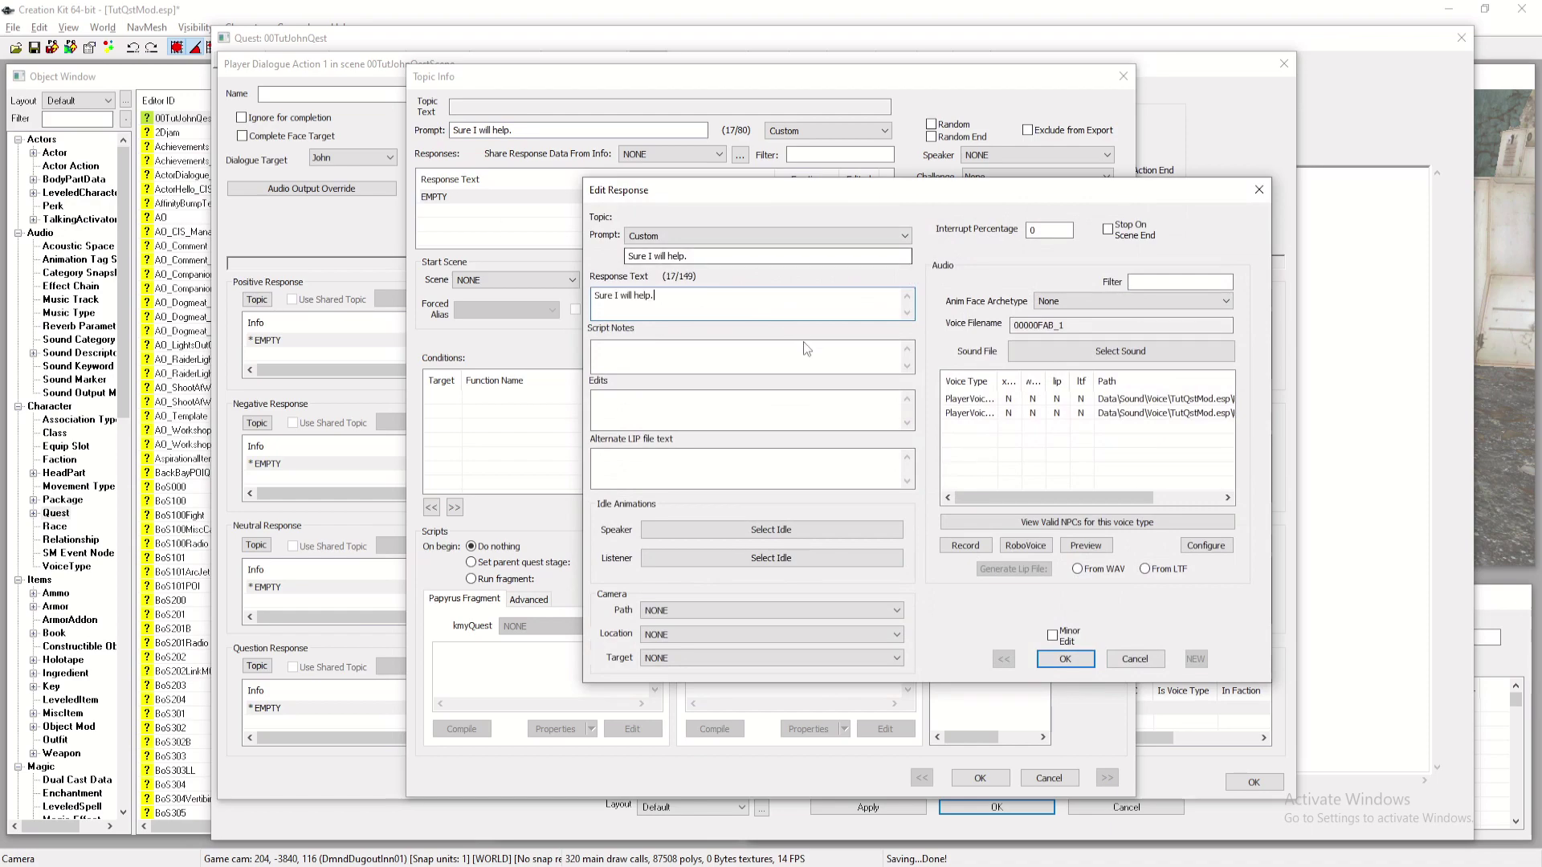
{"action": "left_click", "coordinate": [1063, 660]}
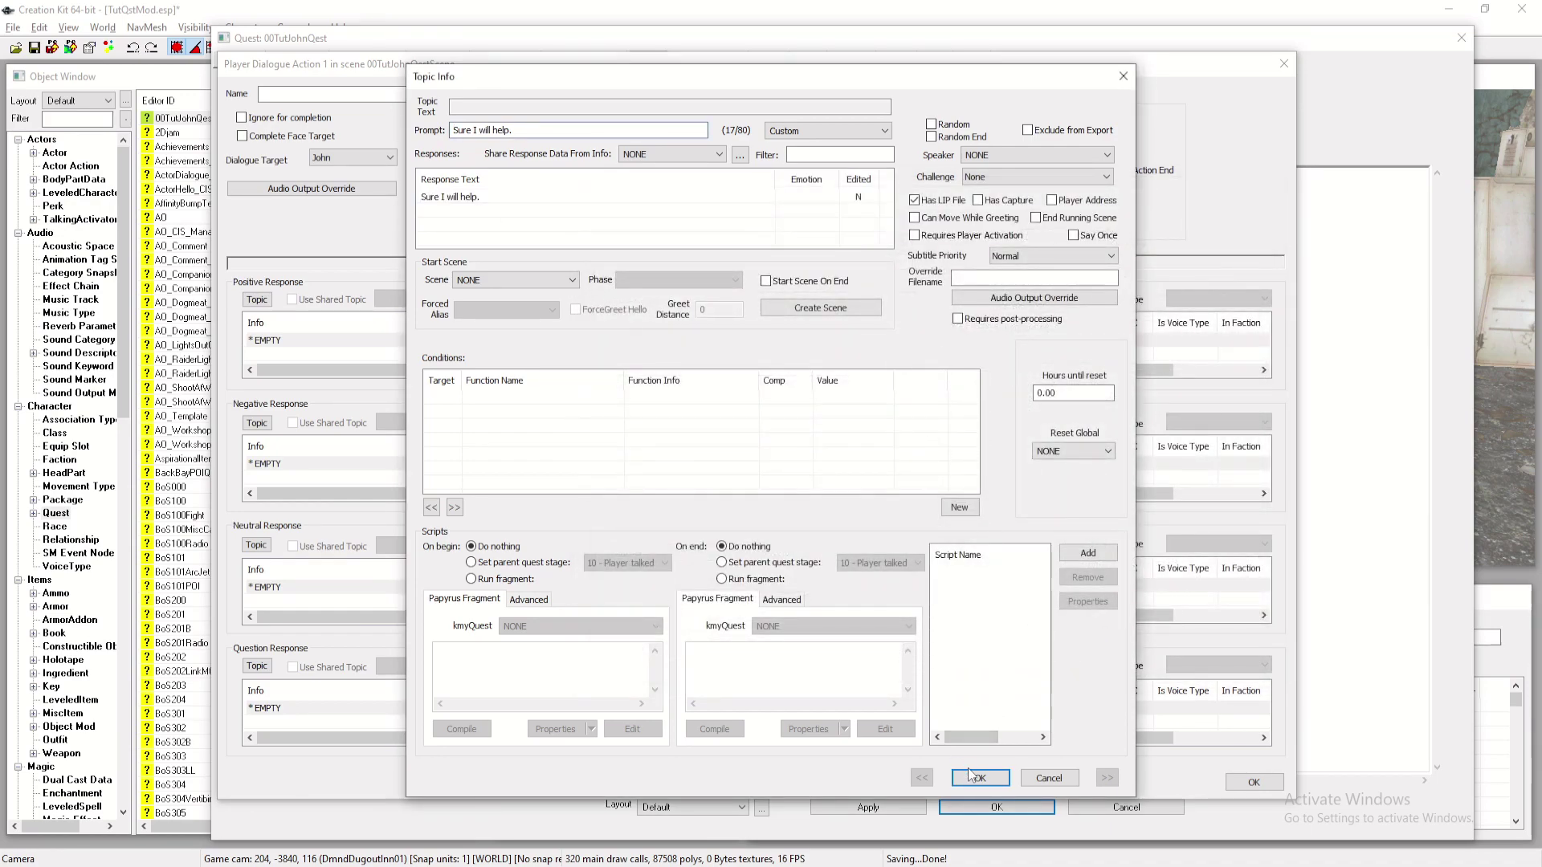
Step: Add a GetStage condition to the player's positive response requiring the 00TutJohnQest quest stage to be less than 10
{"action": "right_click", "coordinate": [459, 404]}
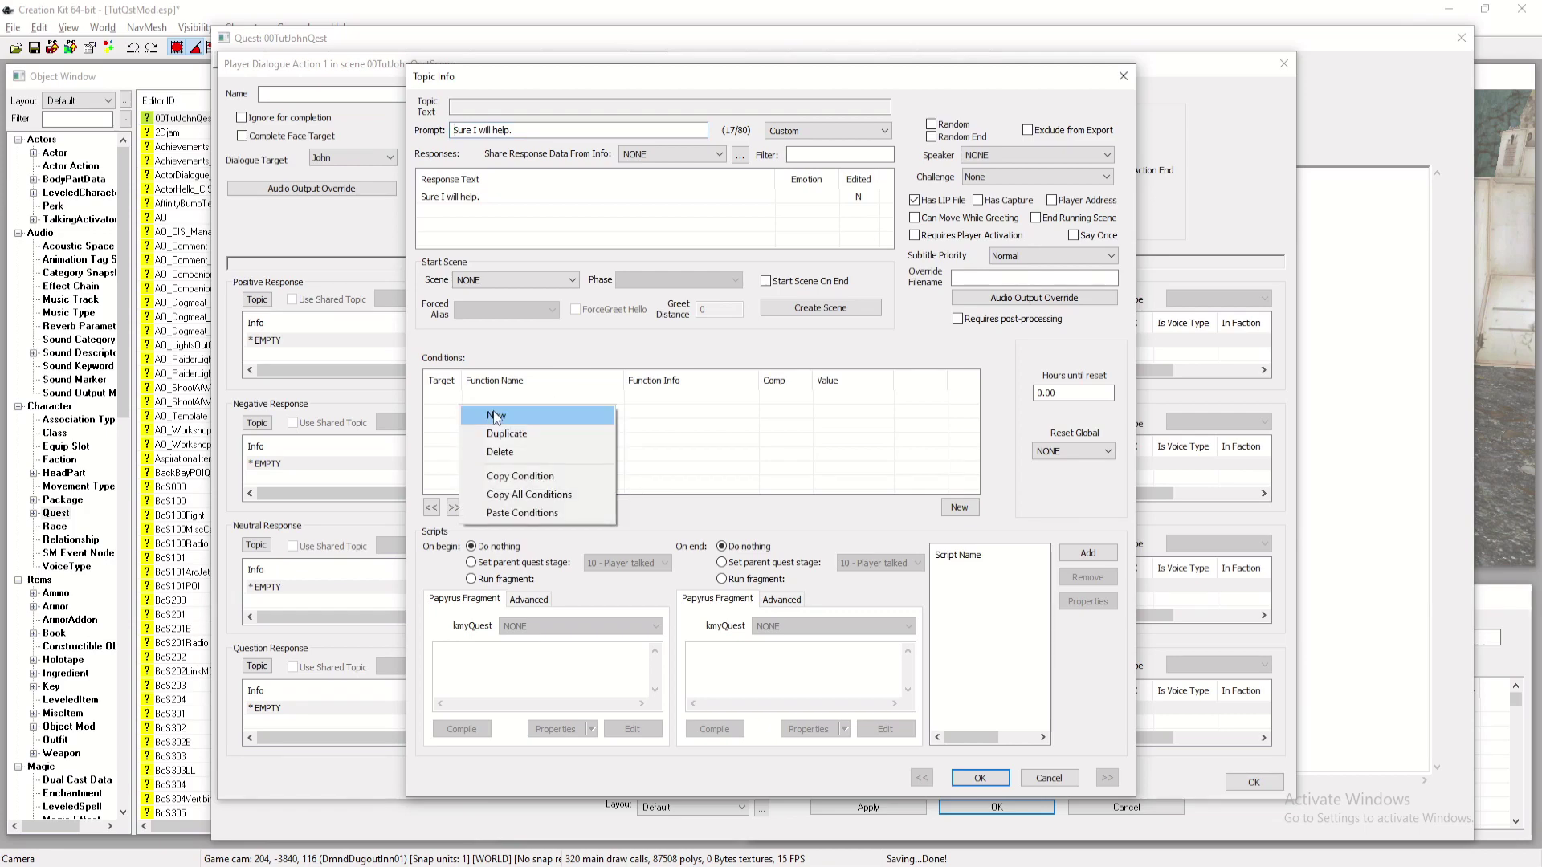
{"action": "left_click", "coordinate": [495, 416]}
{"action": "left_click", "coordinate": [528, 478]}
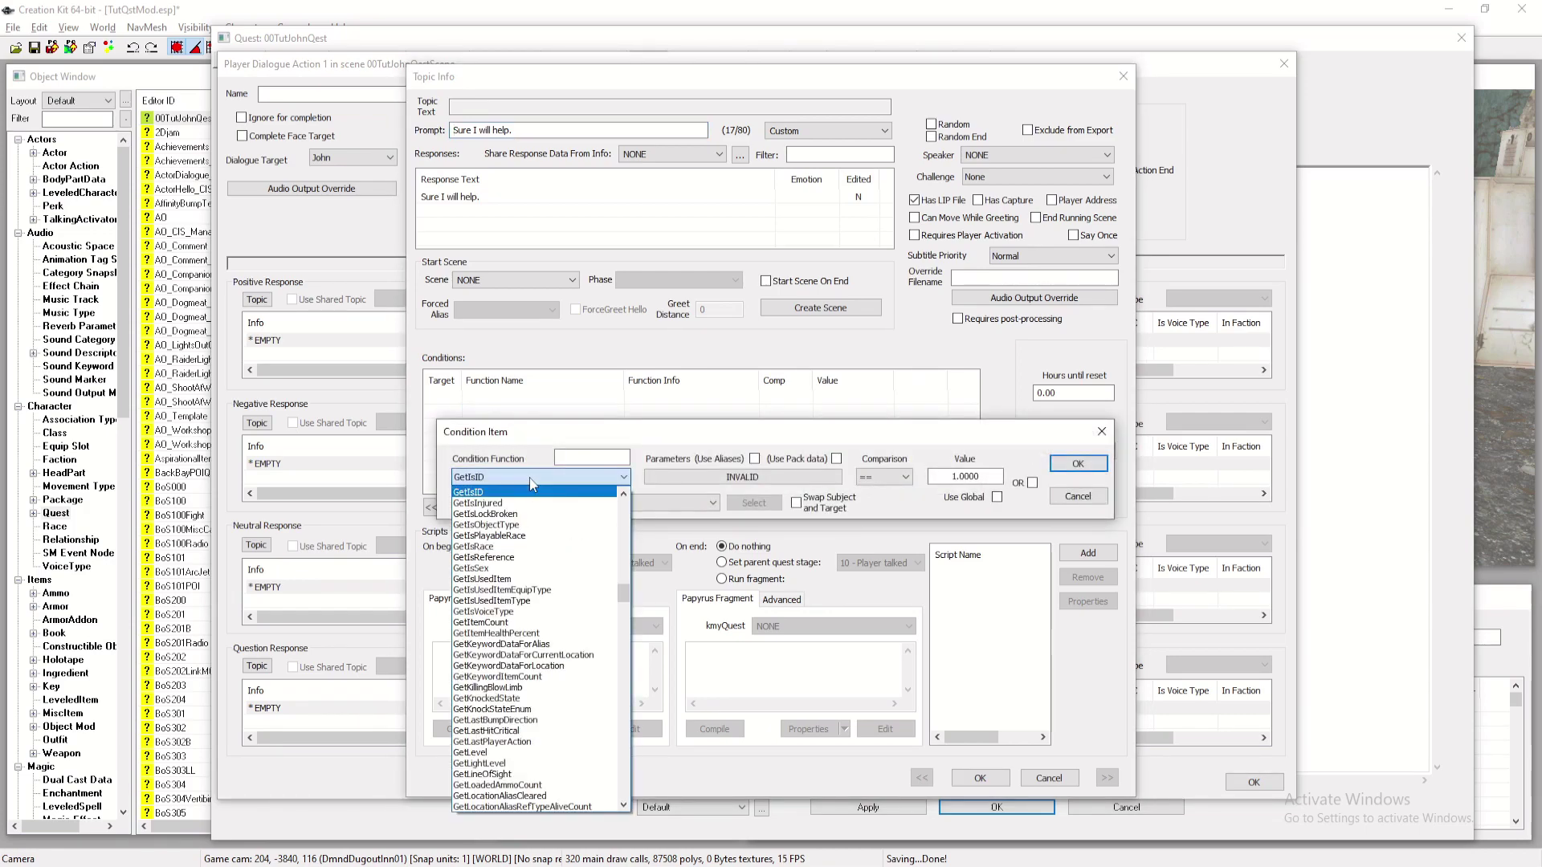
{"action": "type", "text": "getst"}
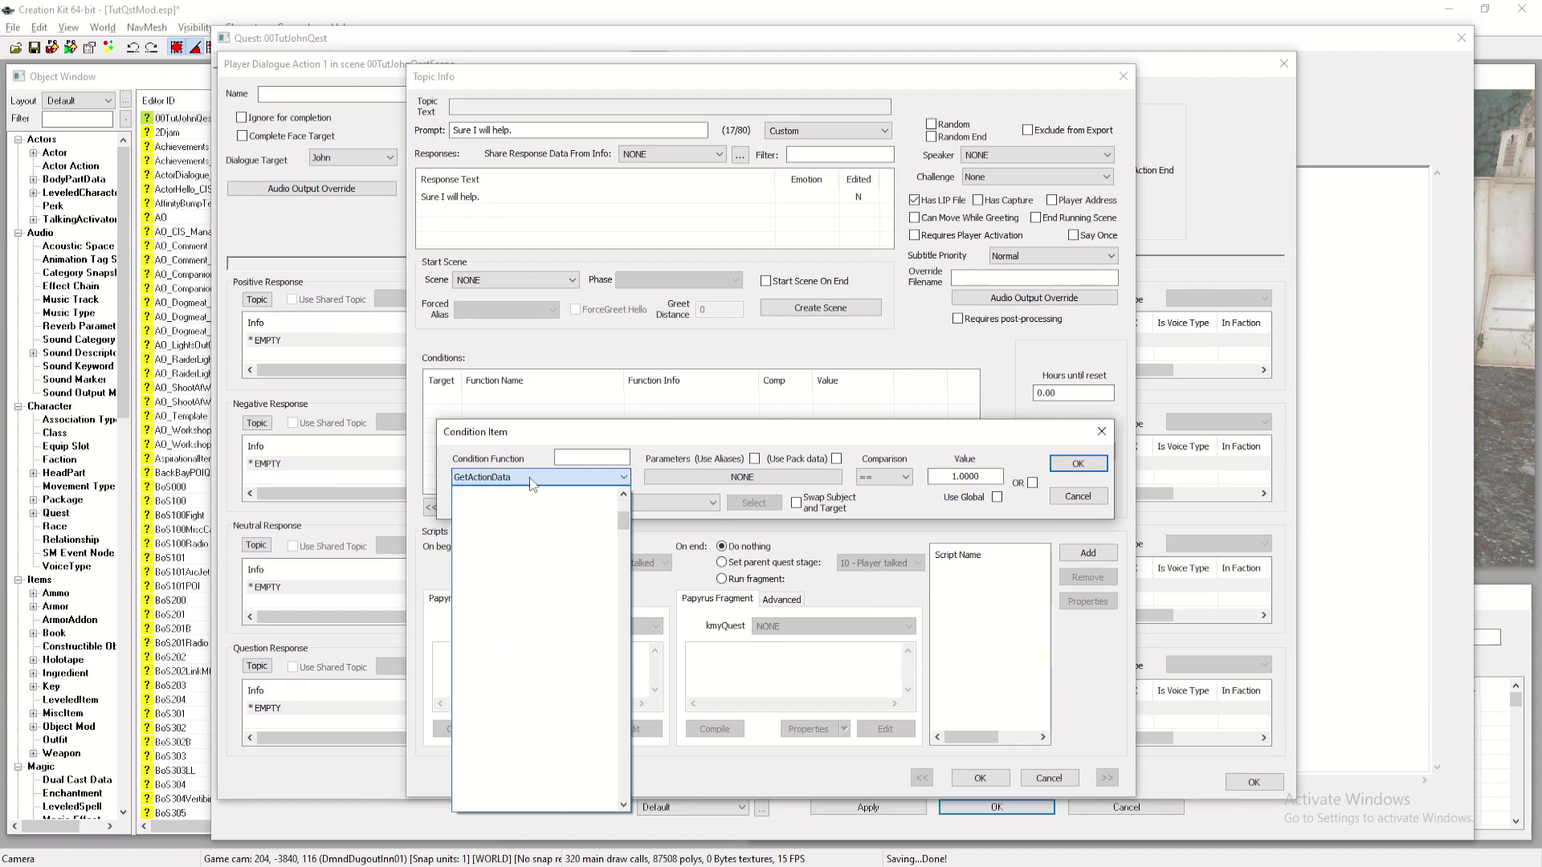
{"action": "left_click", "coordinate": [529, 477]}
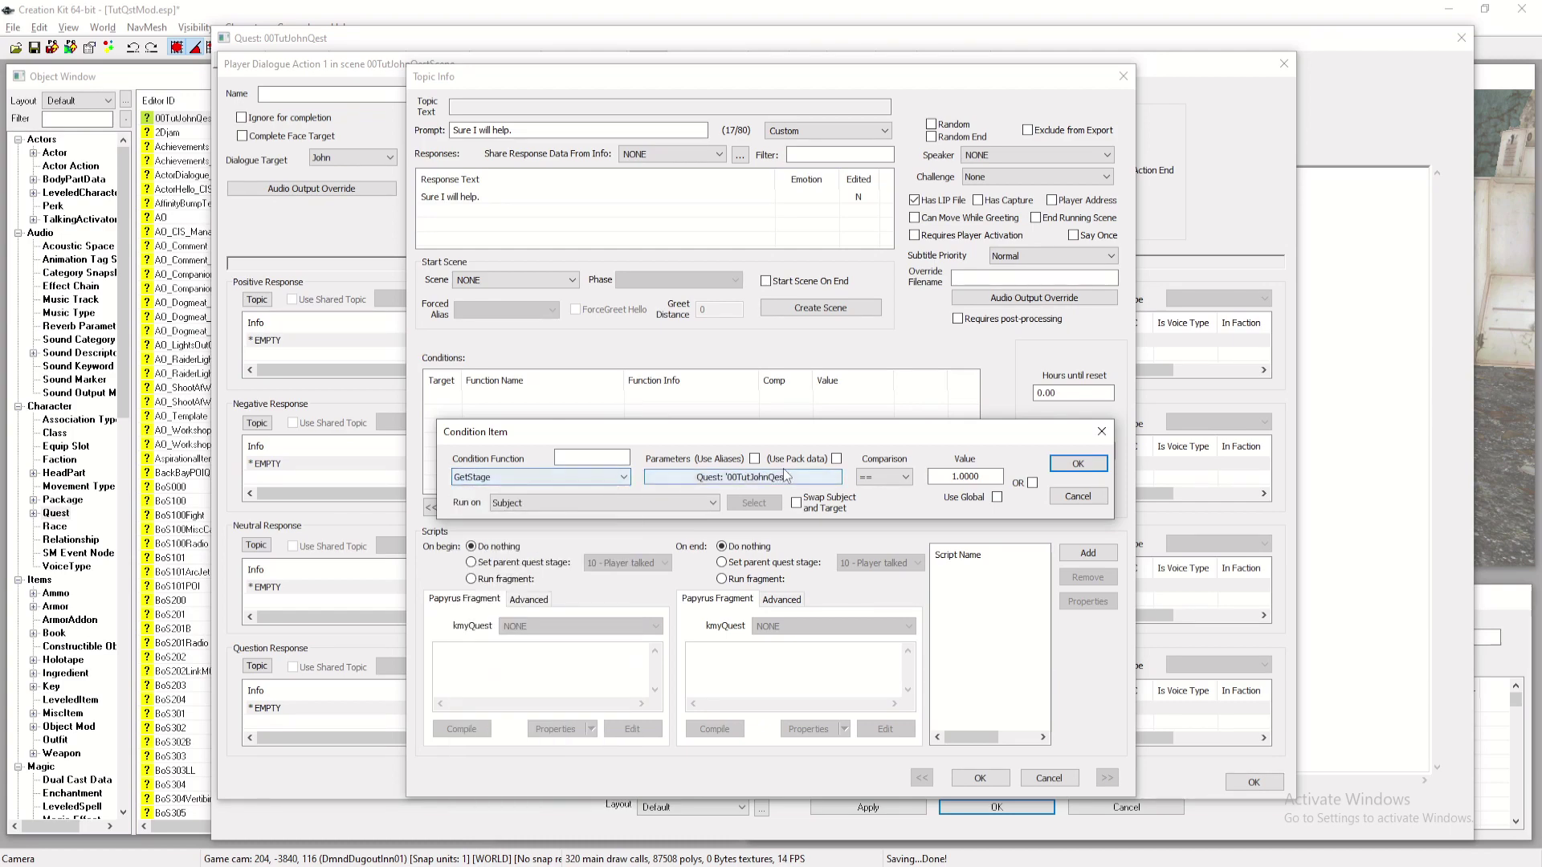
{"action": "left_click", "coordinate": [957, 478]}
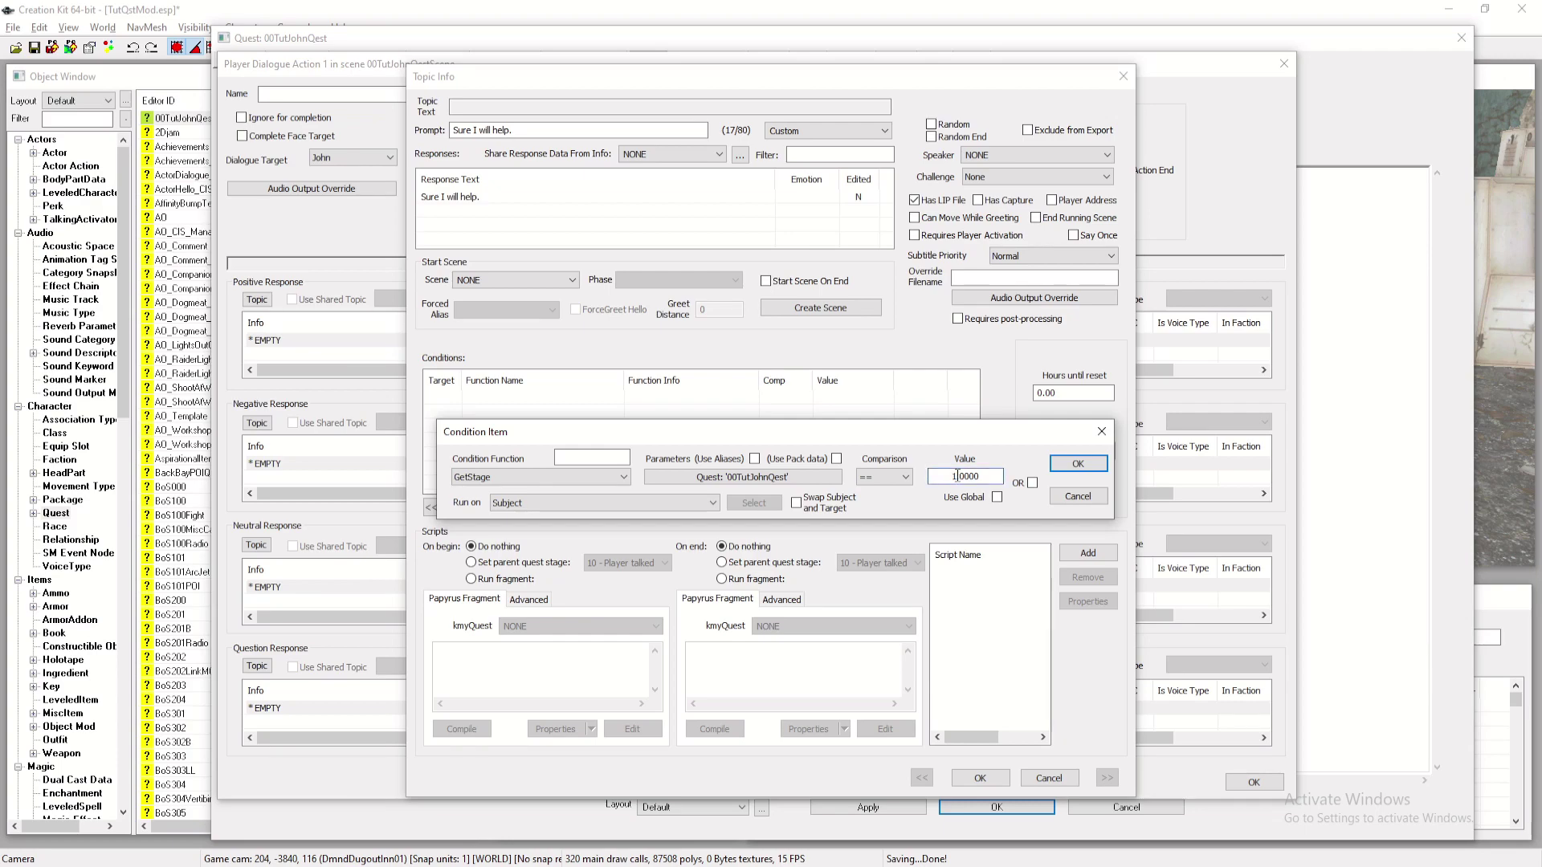
{"action": "type", "text": "0"}
{"action": "left_click", "coordinate": [906, 478]}
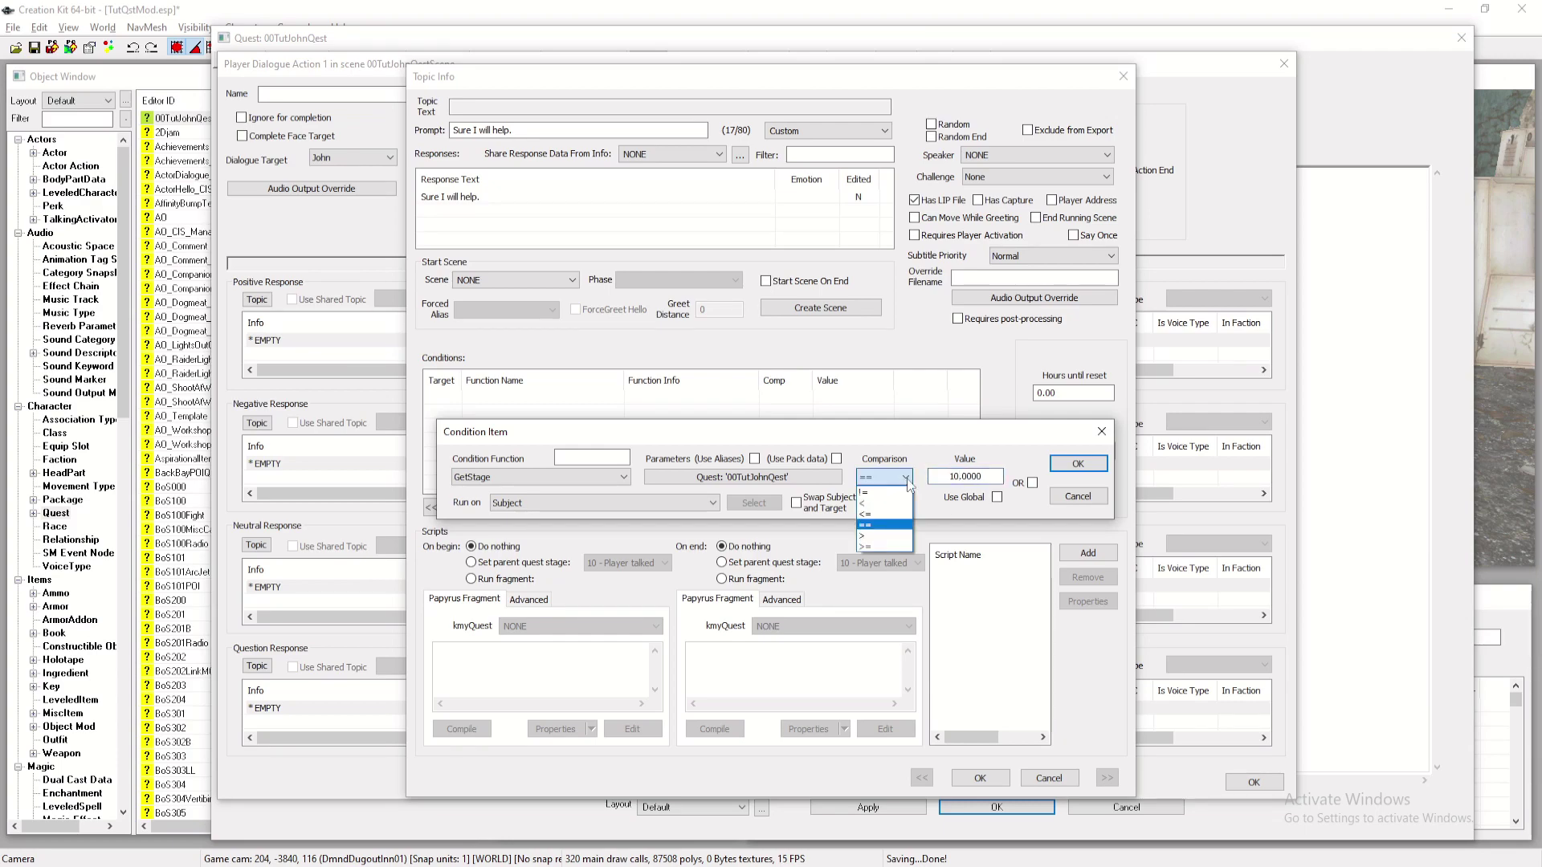
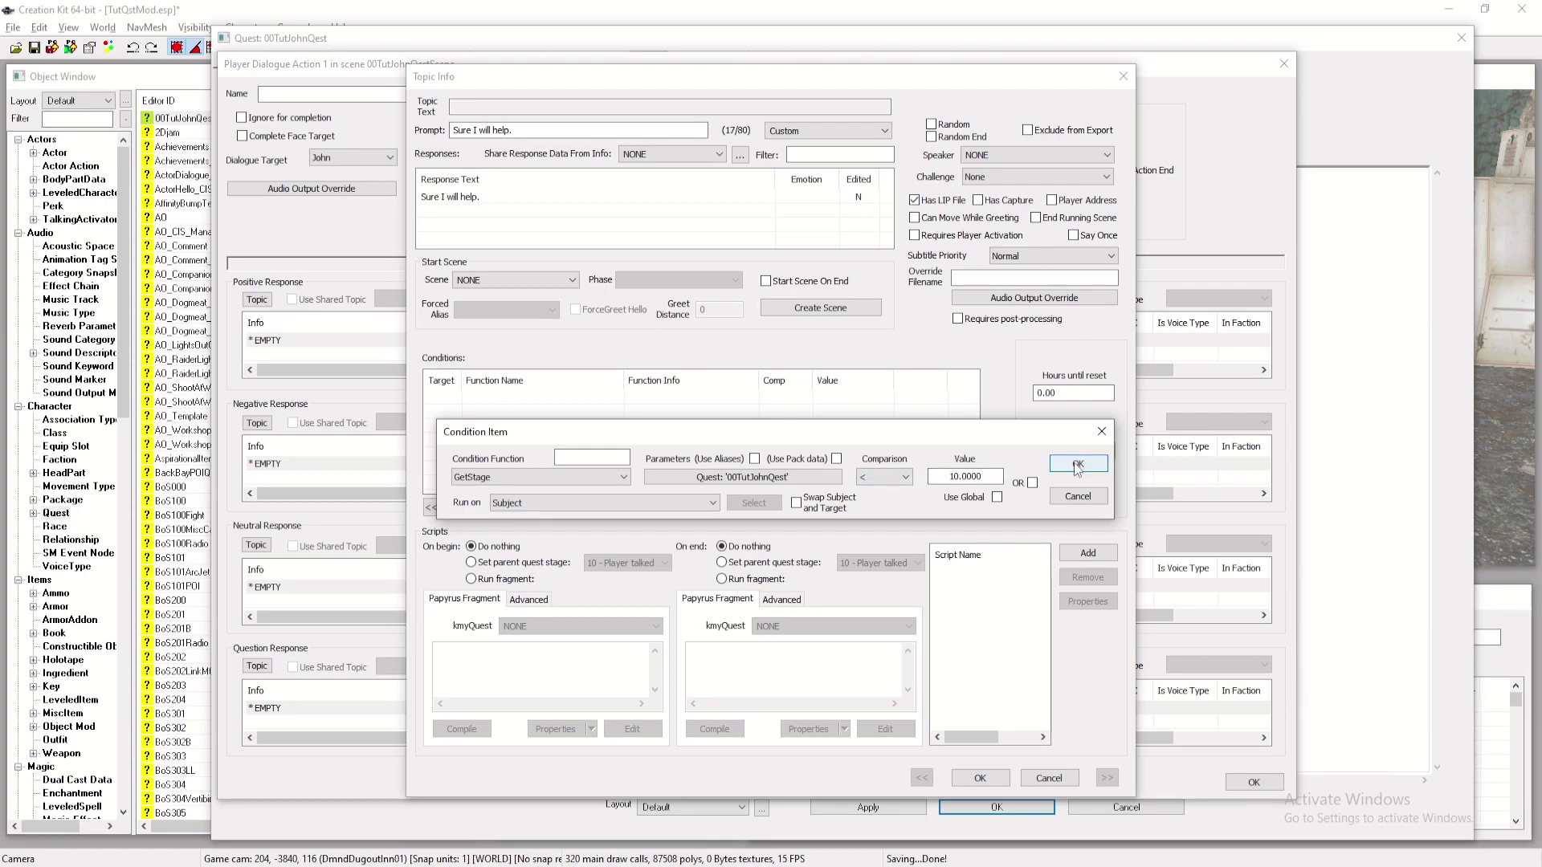
{"action": "left_click", "coordinate": [1077, 466]}
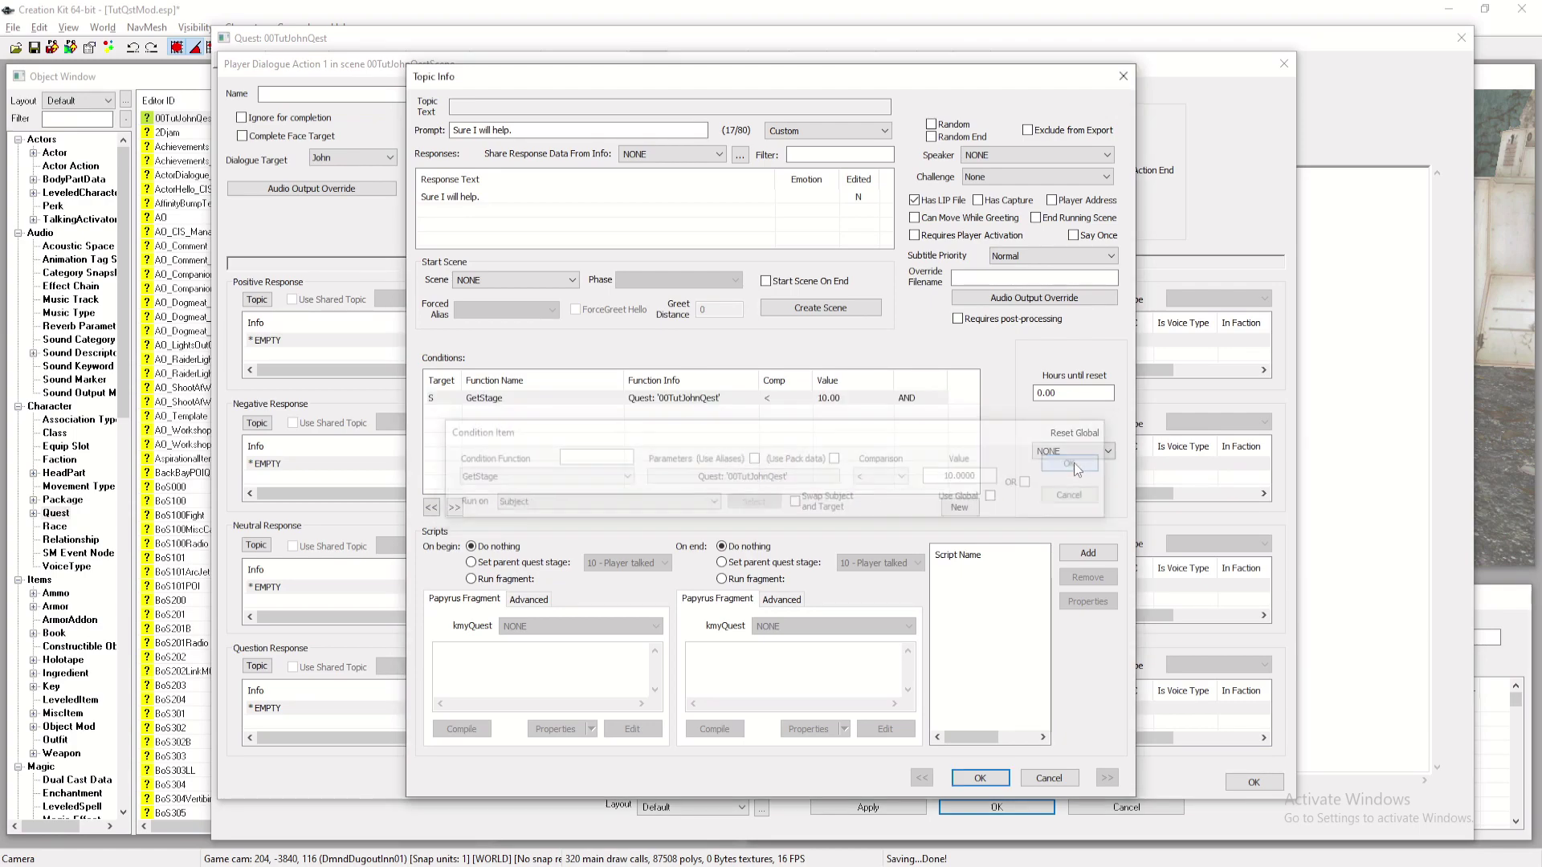
Step: Copy the GetStage condition, accept the player's positive response, and open the NPC's positive response
{"action": "right_click", "coordinate": [861, 402]}
{"action": "left_click", "coordinate": [923, 472]}
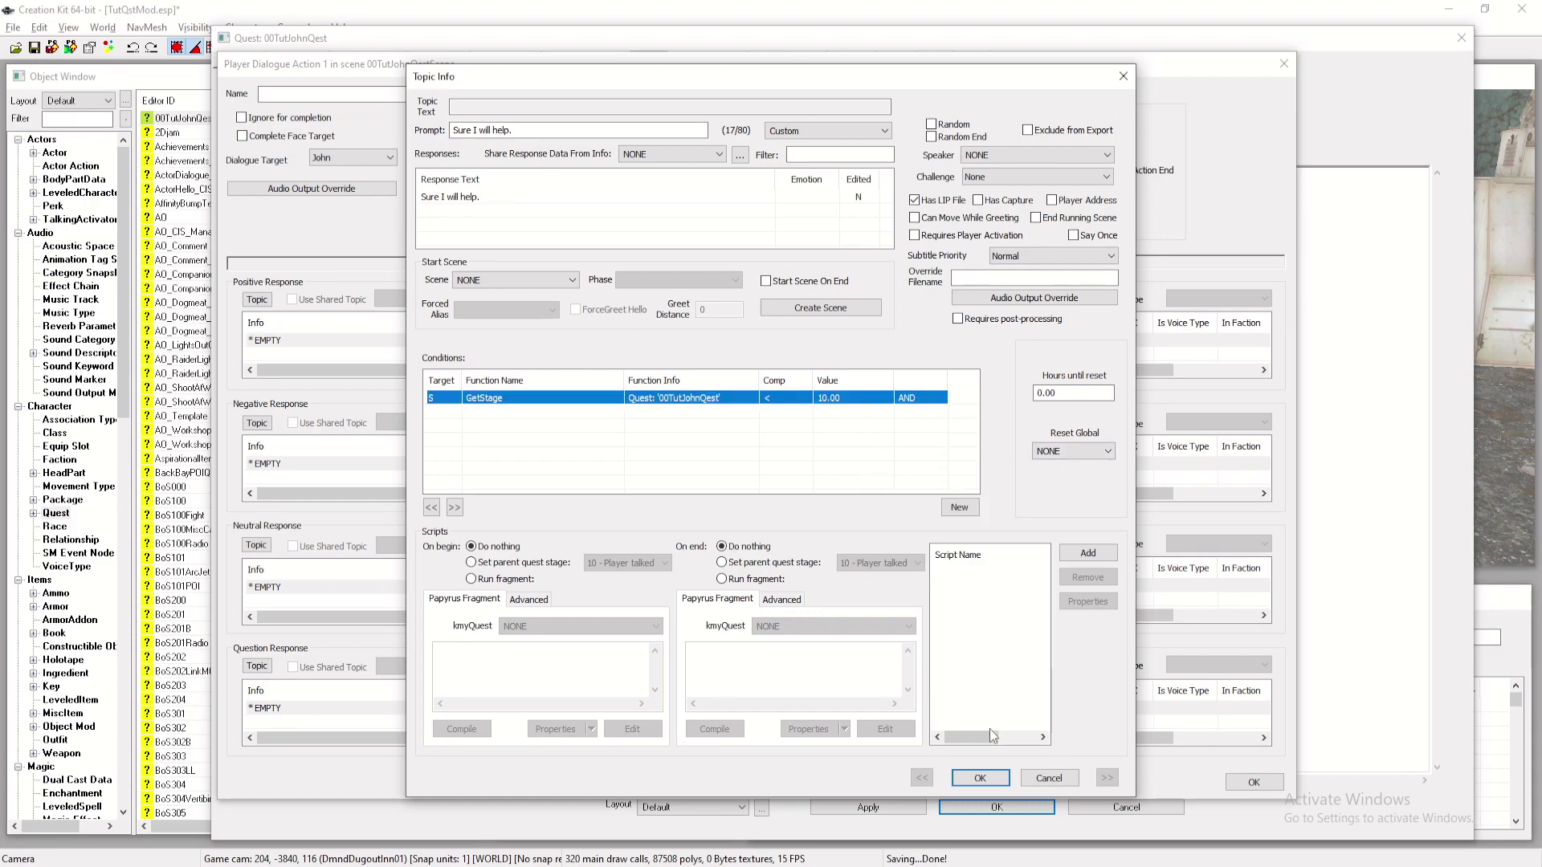
{"action": "left_click", "coordinate": [981, 779]}
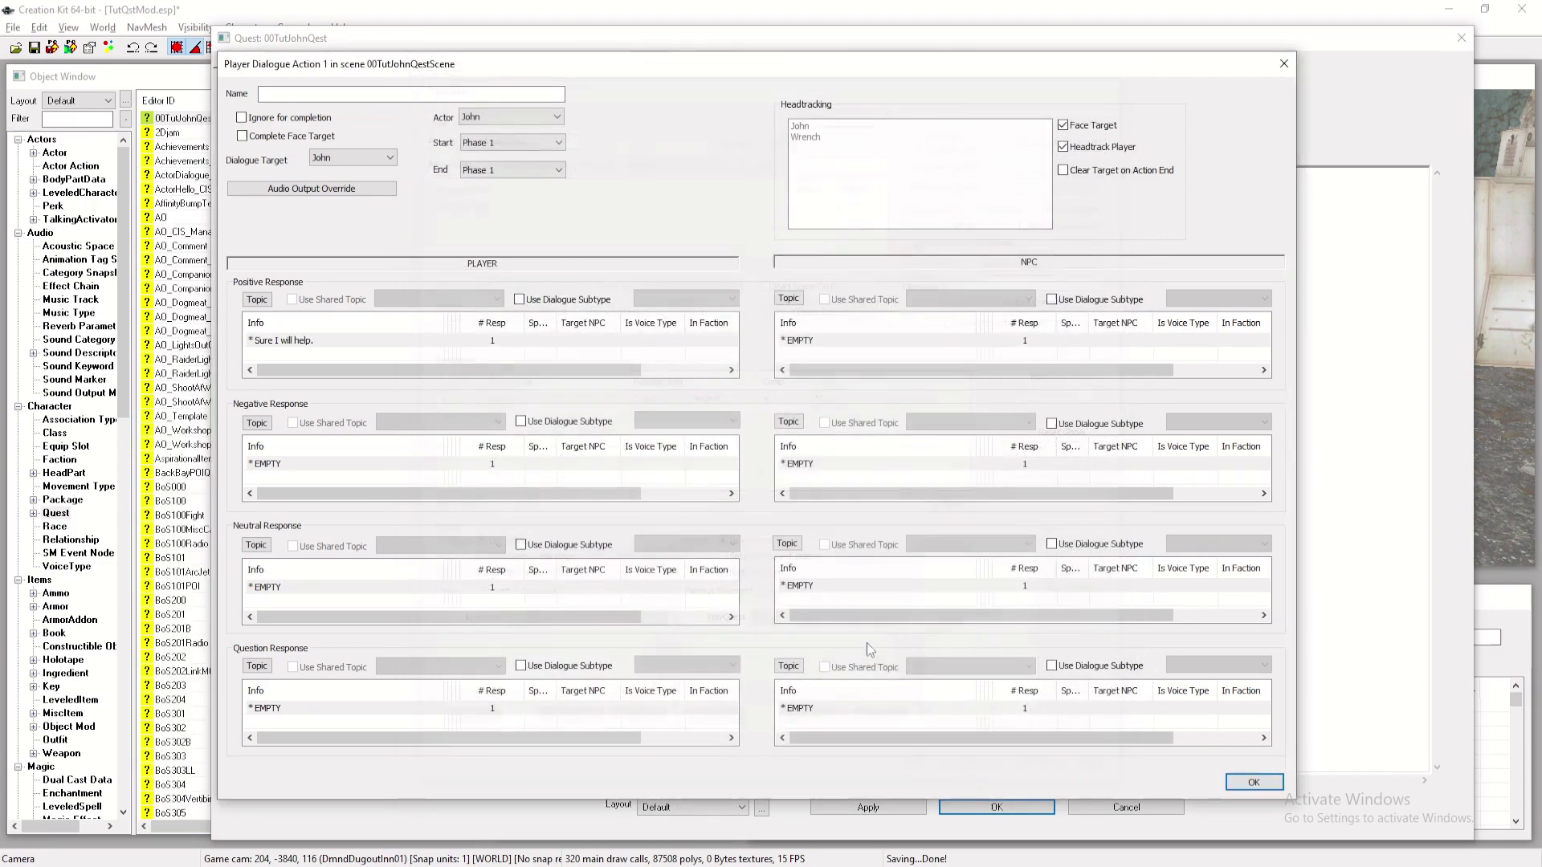
{"action": "double_click", "coordinate": [803, 341]}
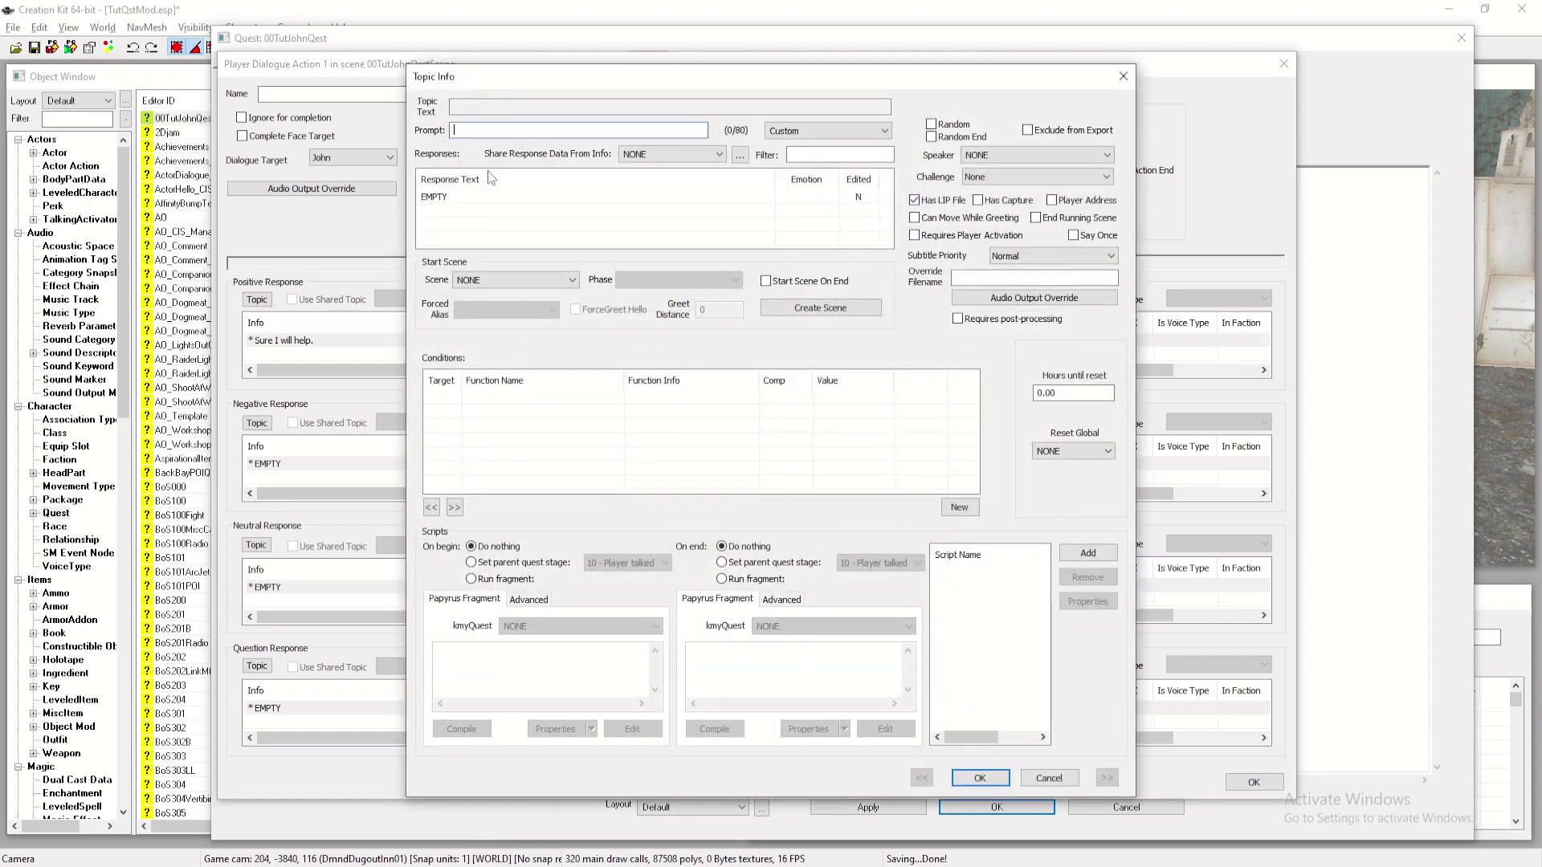
{"action": "type", "text": "Thank you"}
{"action": "key", "text": "ctrl+a"}
{"action": "key", "text": "BackSpace"}
Step: Set the NPC's positive response text to "Thank you, the guards stole my wrench." with the Sad face archetype
{"action": "double_click", "coordinate": [474, 194]}
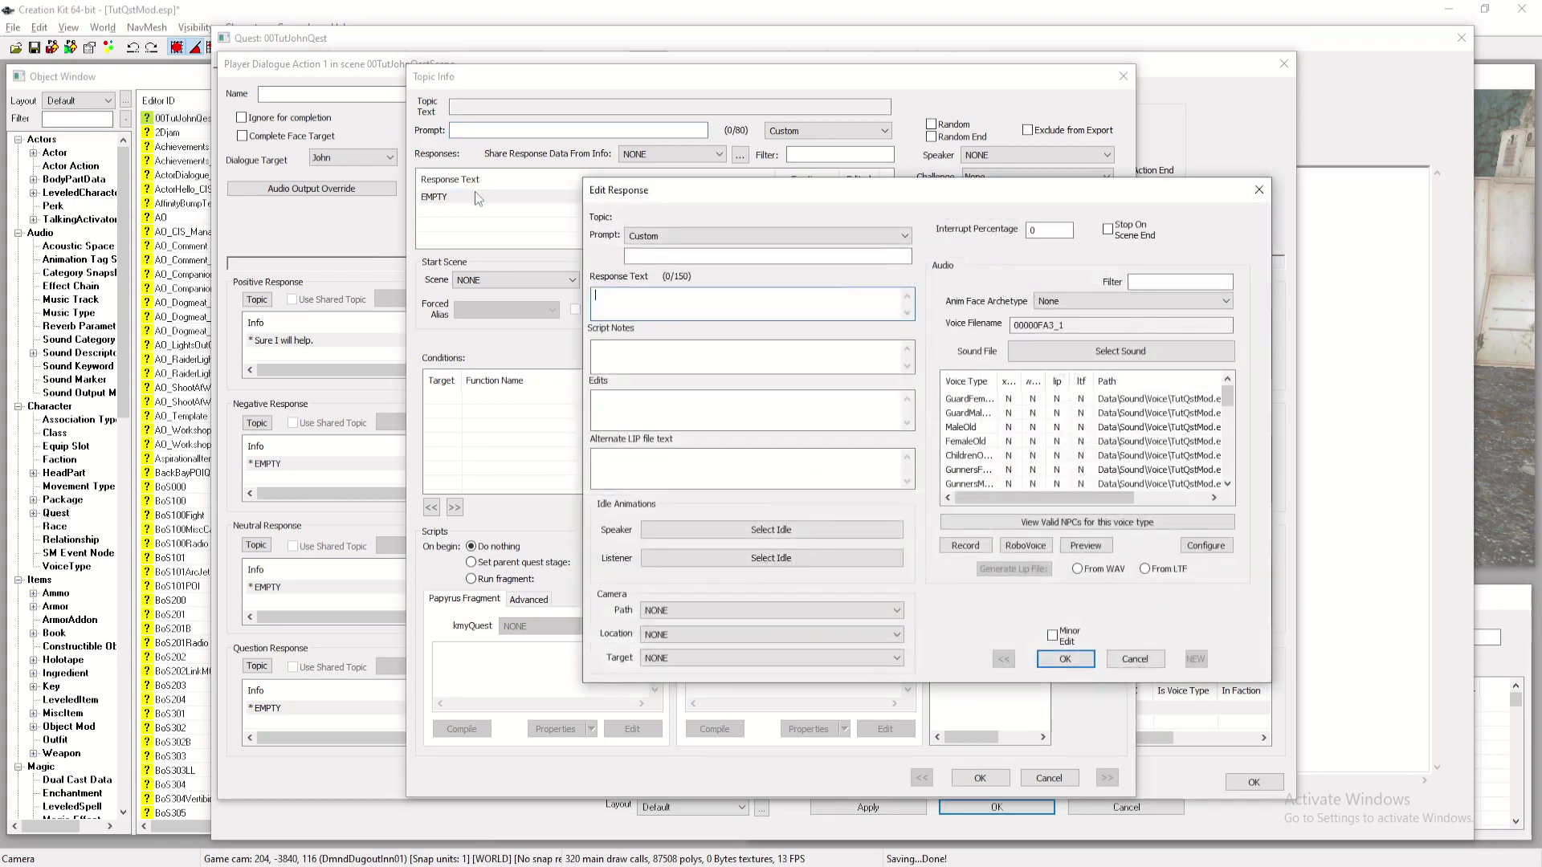
{"action": "type", "text": "Thank you, the guards stole my"}
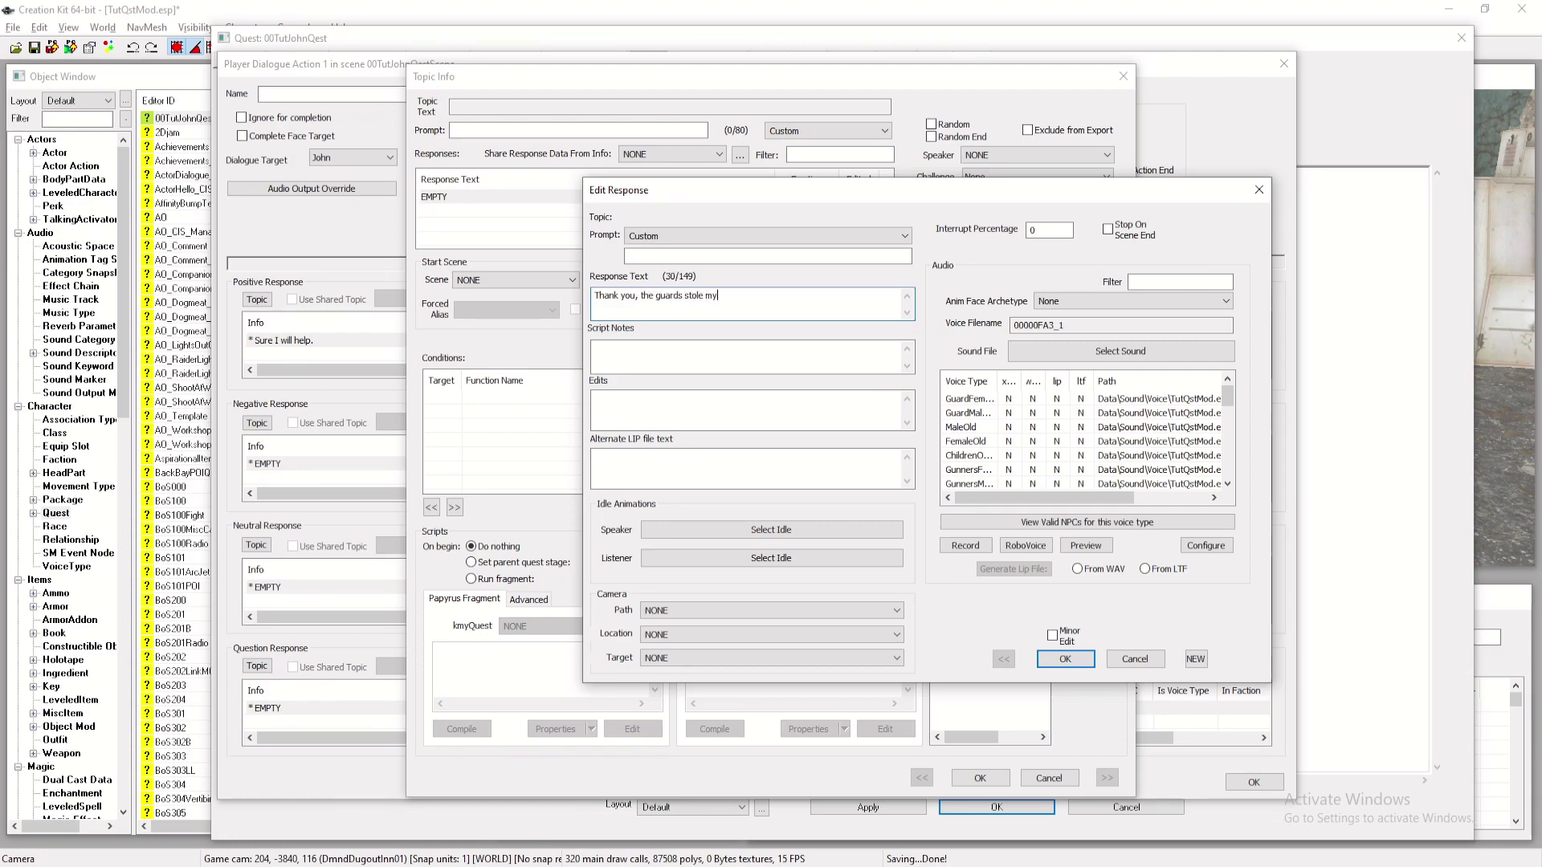
{"action": "type", "text": " wrench."}
{"action": "left_click", "coordinate": [1105, 302]}
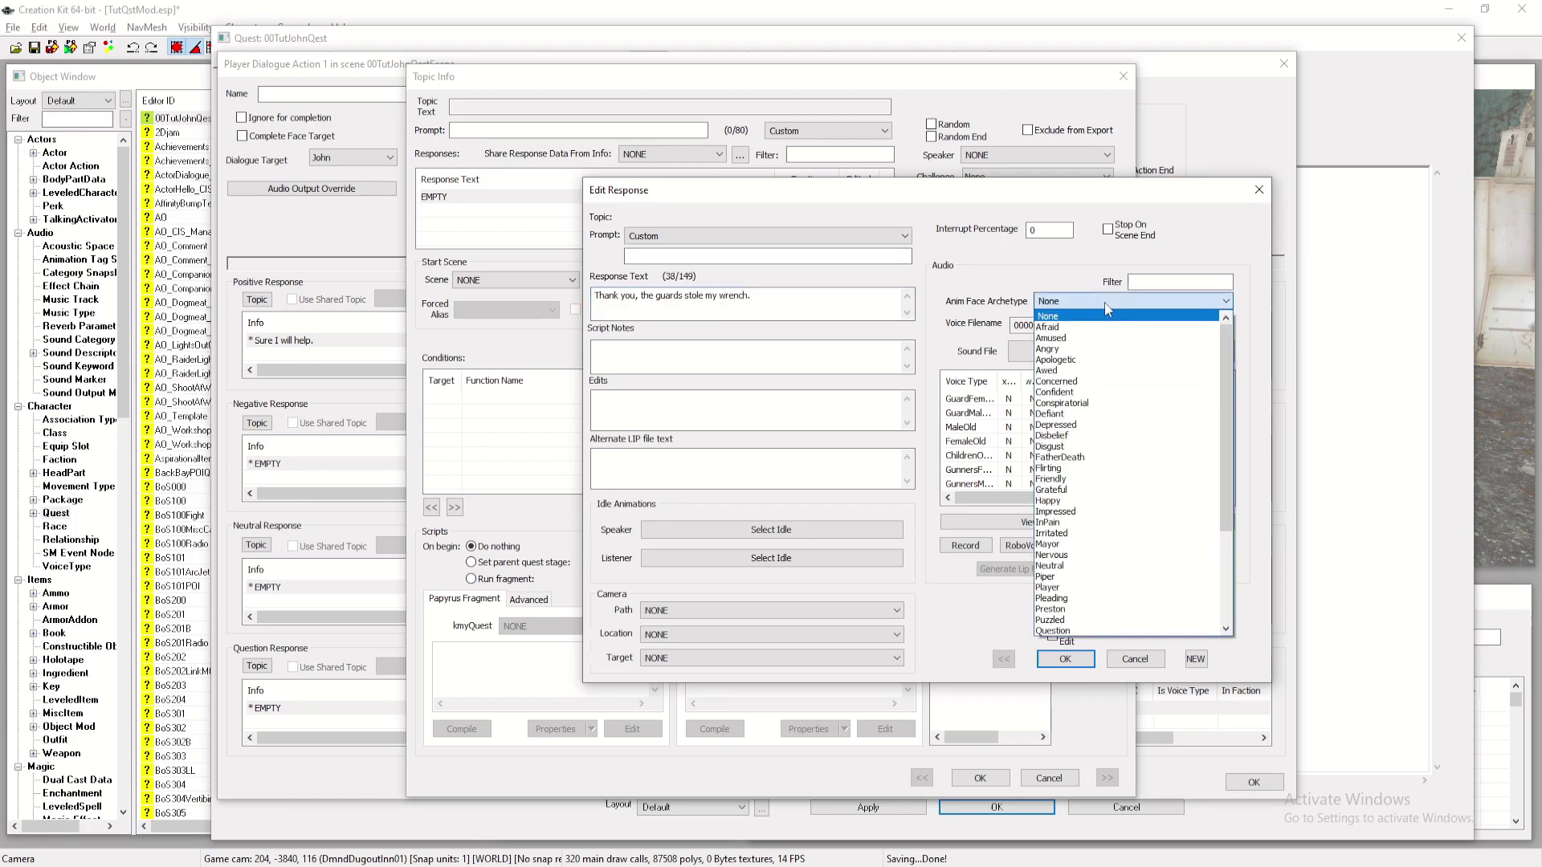
{"action": "scroll", "coordinate": [1105, 305], "scroll_direction": "down", "scroll_amount": 6}
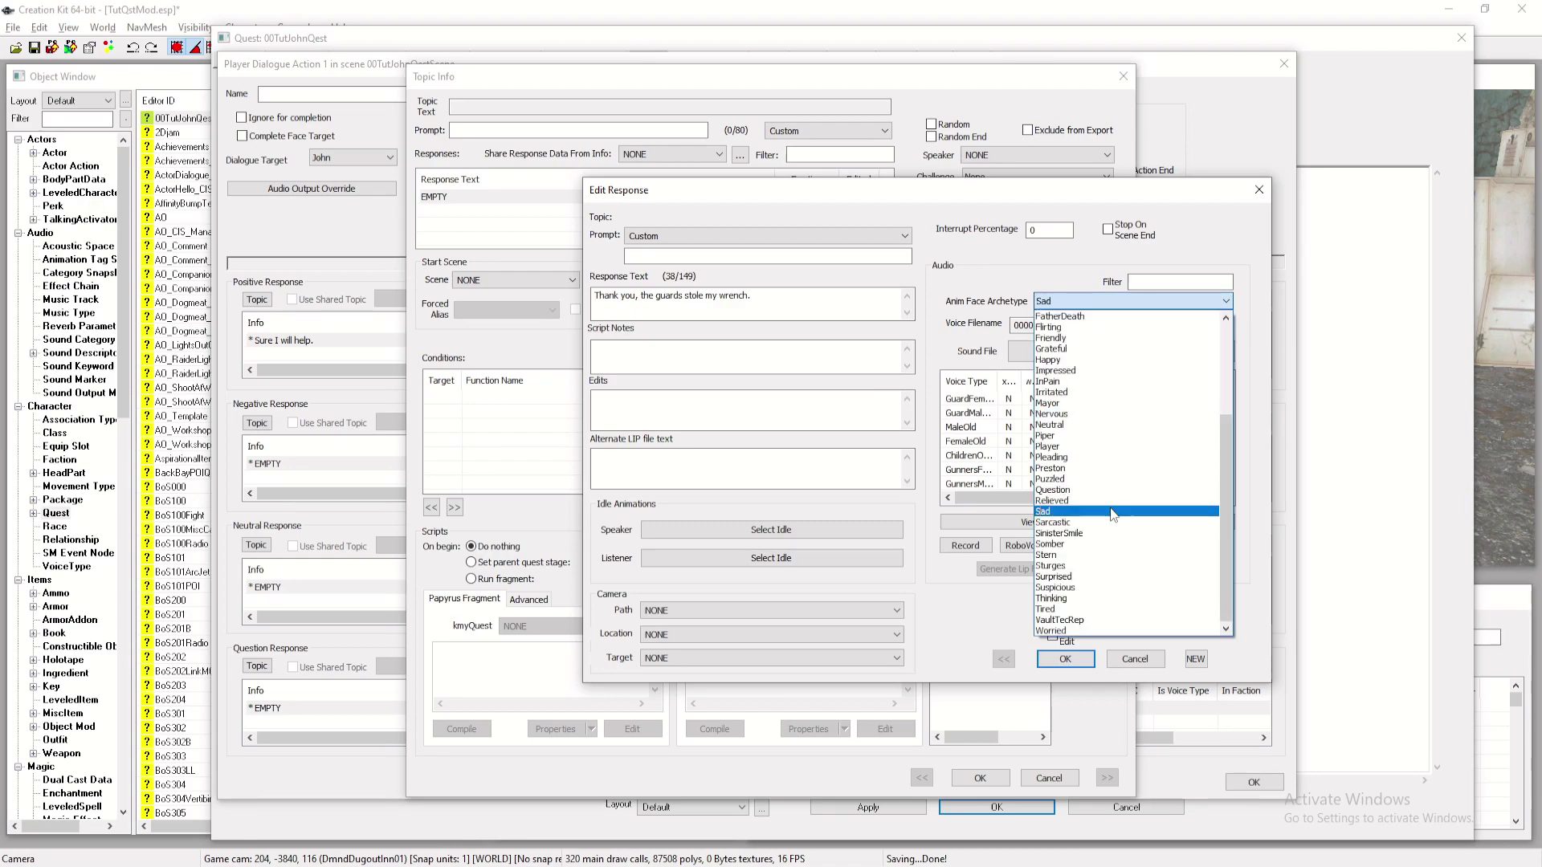
{"action": "left_click", "coordinate": [1114, 512]}
{"action": "left_click", "coordinate": [1071, 657]}
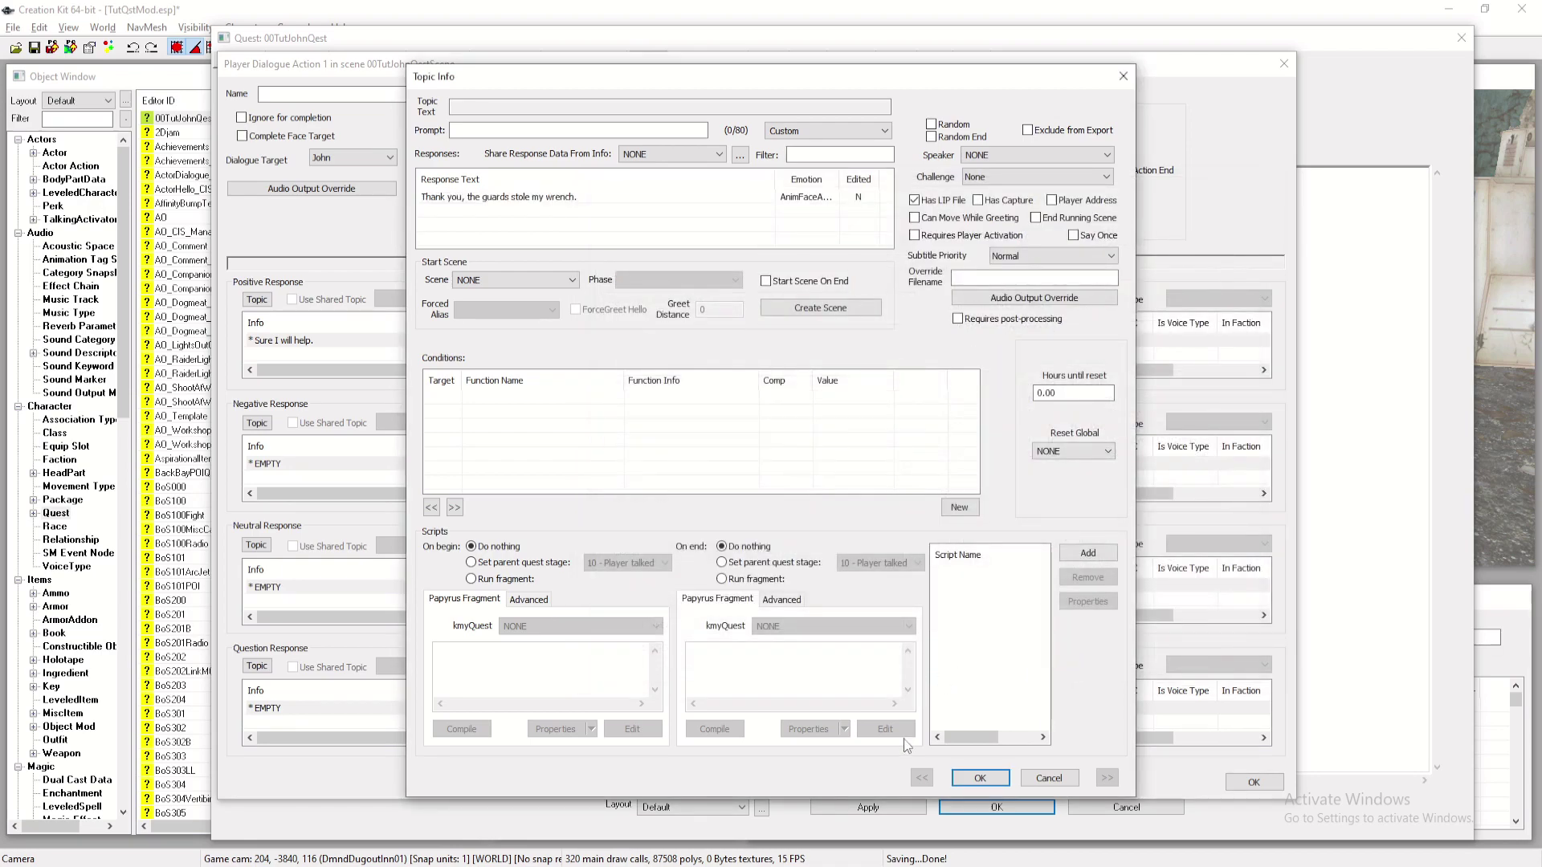
Step: Paste the copied GetStage condition into the NPC's positive response and accept it
{"action": "right_click", "coordinate": [670, 435]}
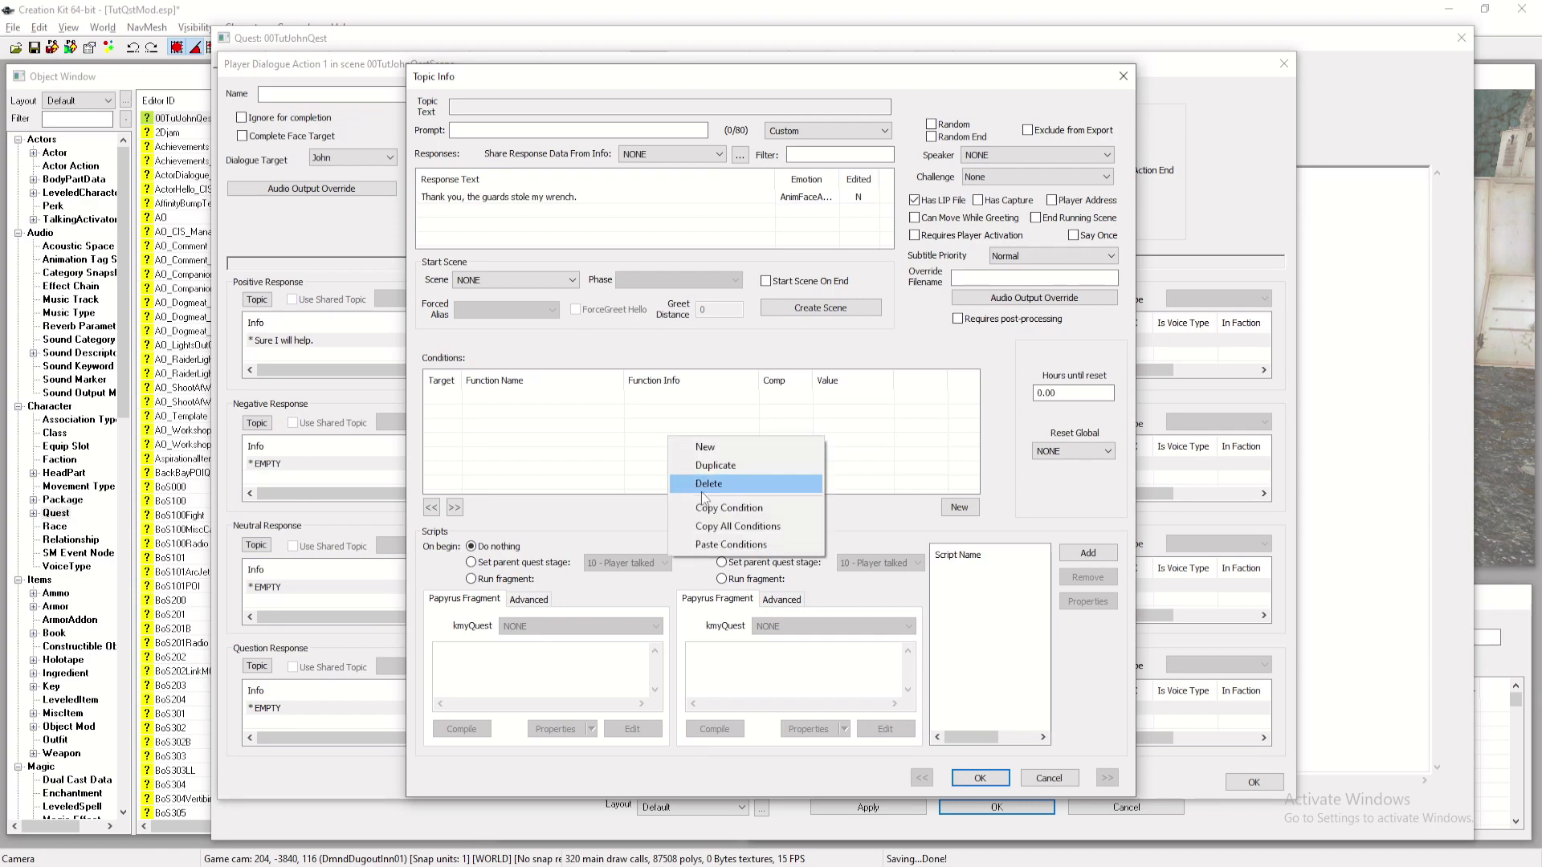
{"action": "left_click", "coordinate": [723, 546]}
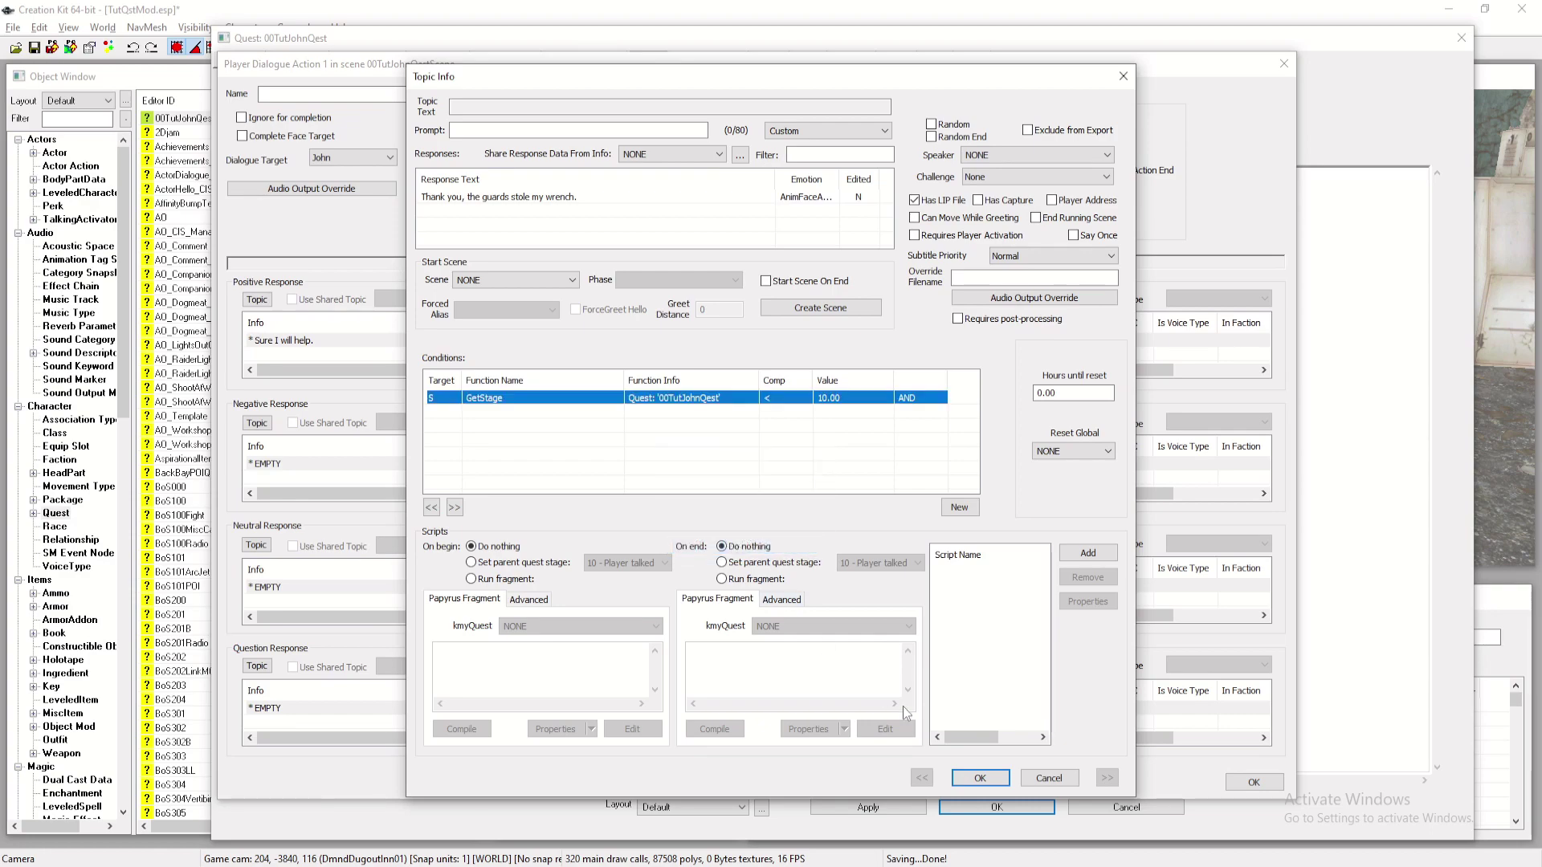
{"action": "left_click", "coordinate": [980, 779]}
Step: Set both the prompt and the response text of the player's negative response to "Goodbye."
{"action": "double_click", "coordinate": [395, 464]}
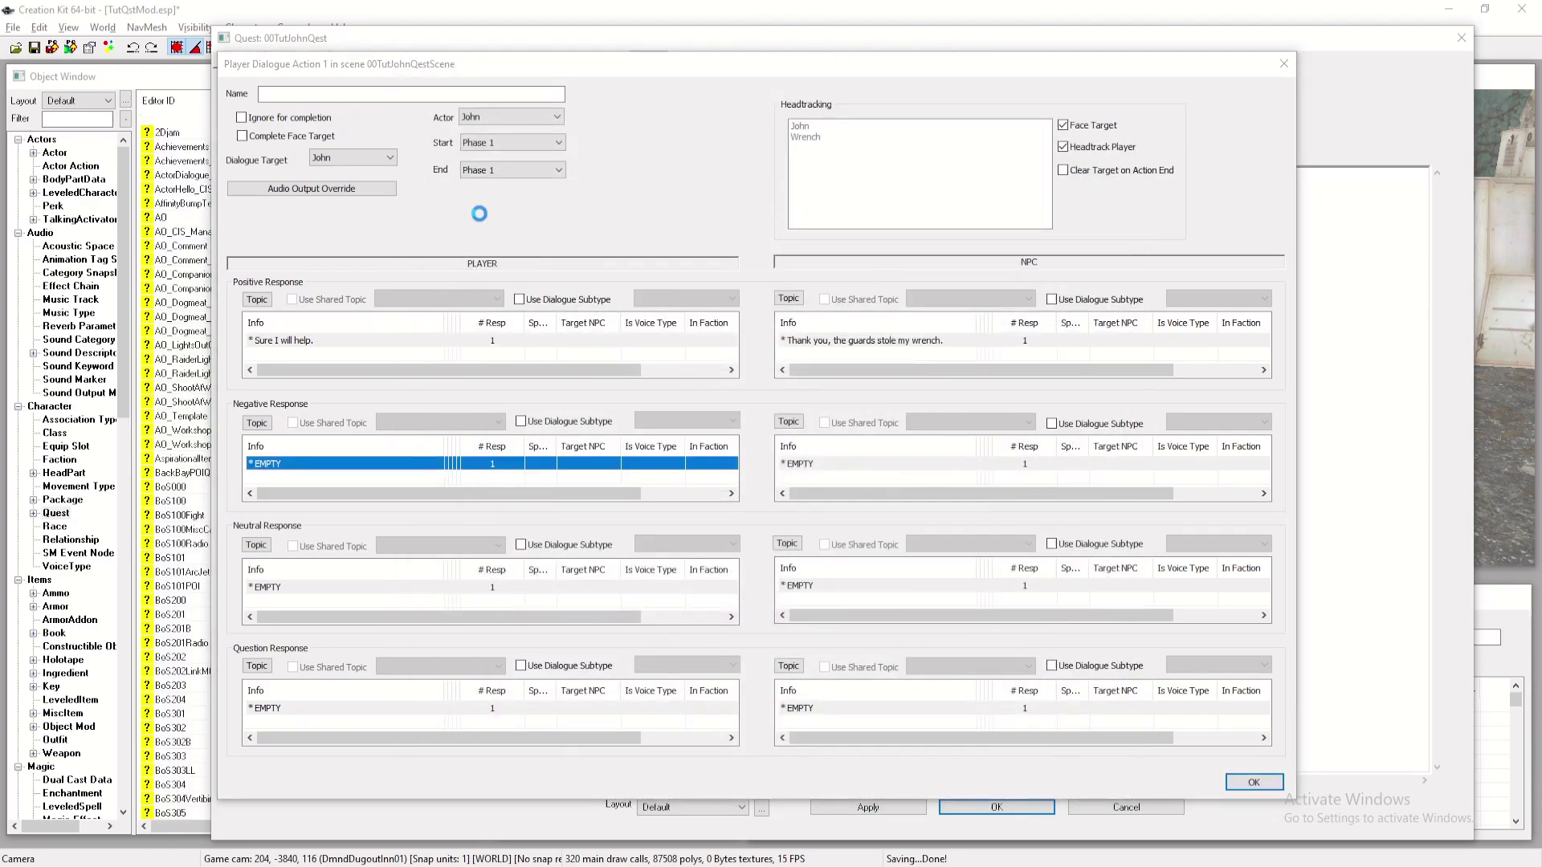
{"action": "type", "text": "Goodbye."}
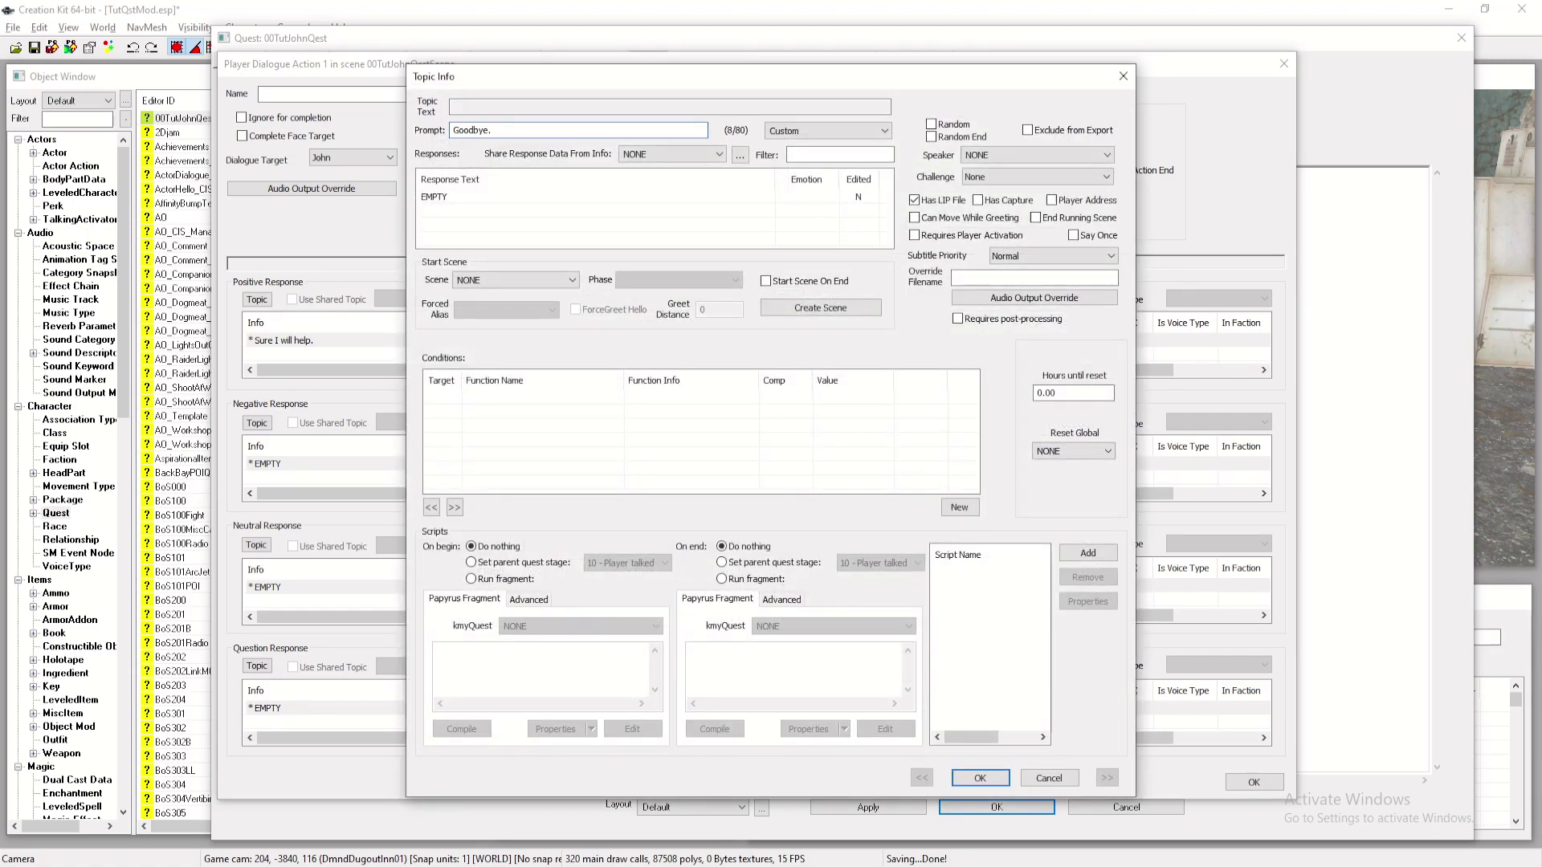
{"action": "double_click", "coordinate": [463, 196]}
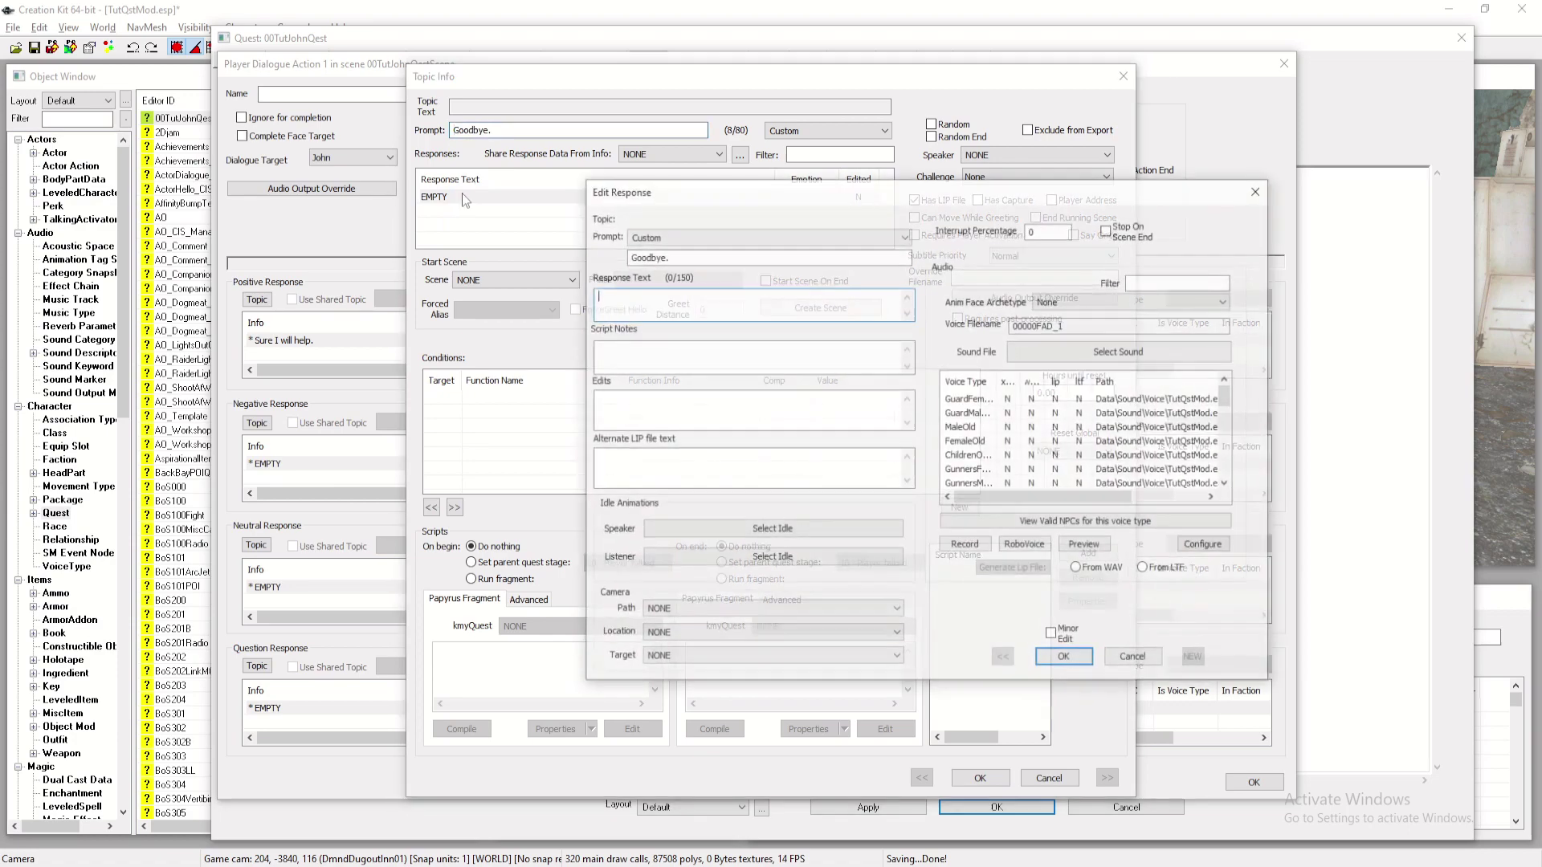
{"action": "key", "text": "ctrl+v"}
{"action": "left_click", "coordinate": [1064, 659]}
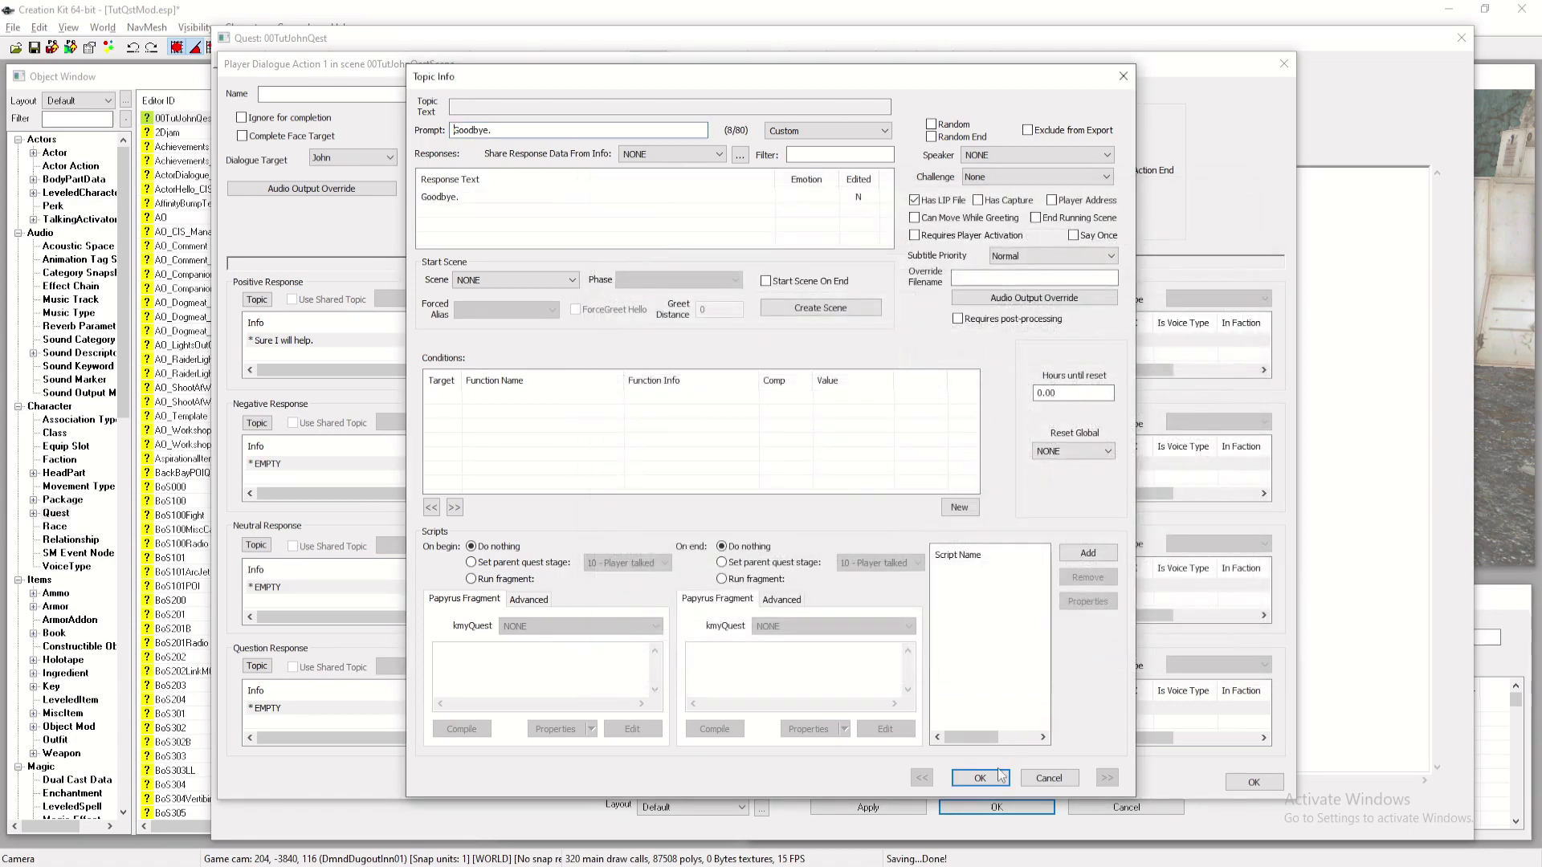
{"action": "left_click", "coordinate": [988, 776]}
Step: Set the NPC's negative response text to "Bye Bye." and make it end the running scene
{"action": "double_click", "coordinate": [922, 464]}
{"action": "double_click", "coordinate": [486, 197]}
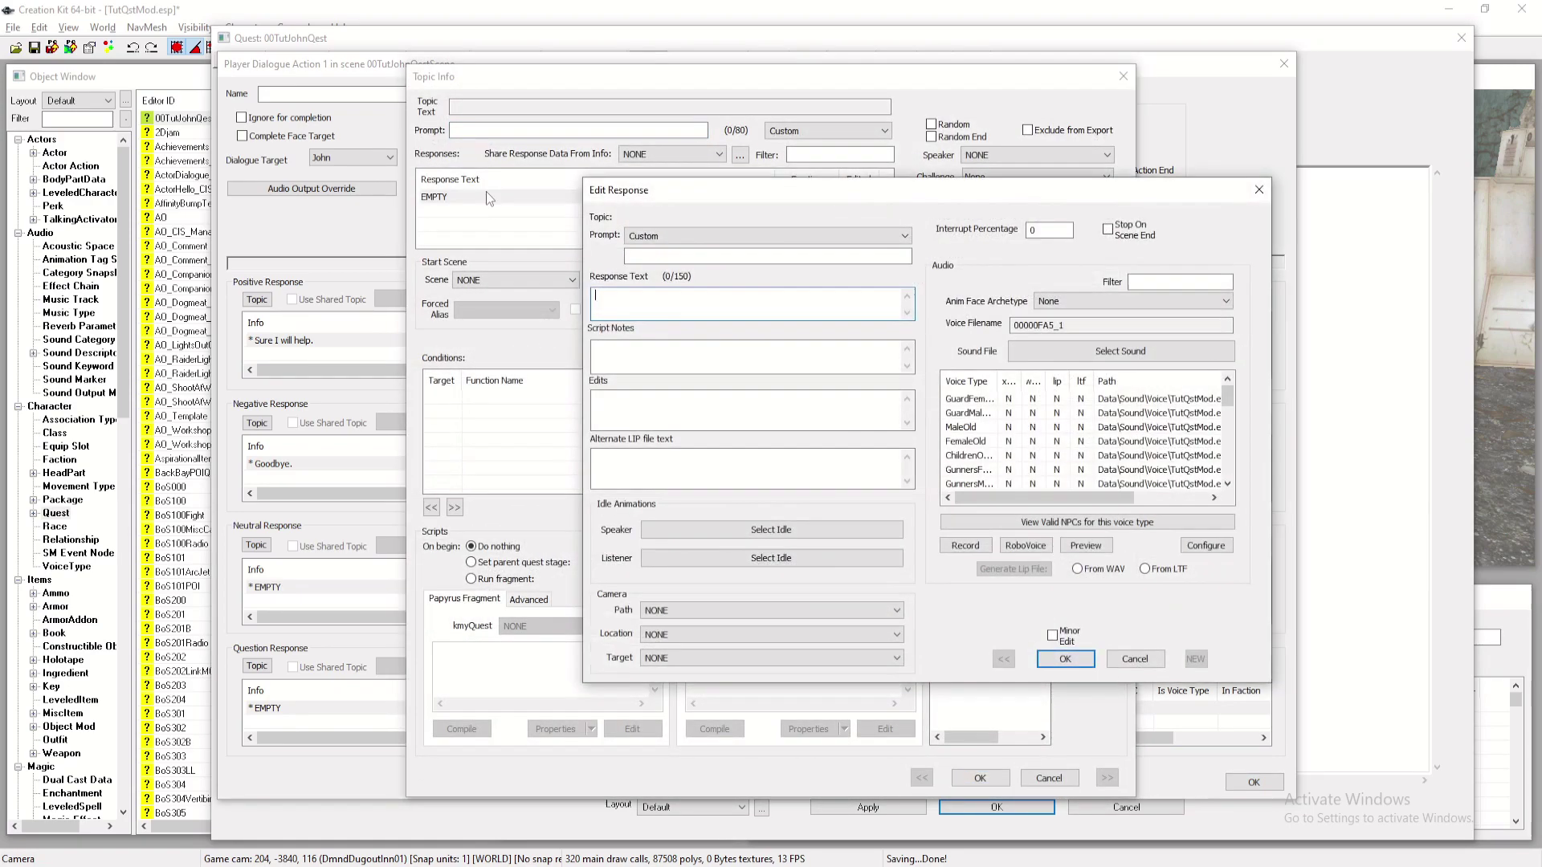
{"action": "type", "text": "Bye Bye."}
{"action": "key", "text": "Return"}
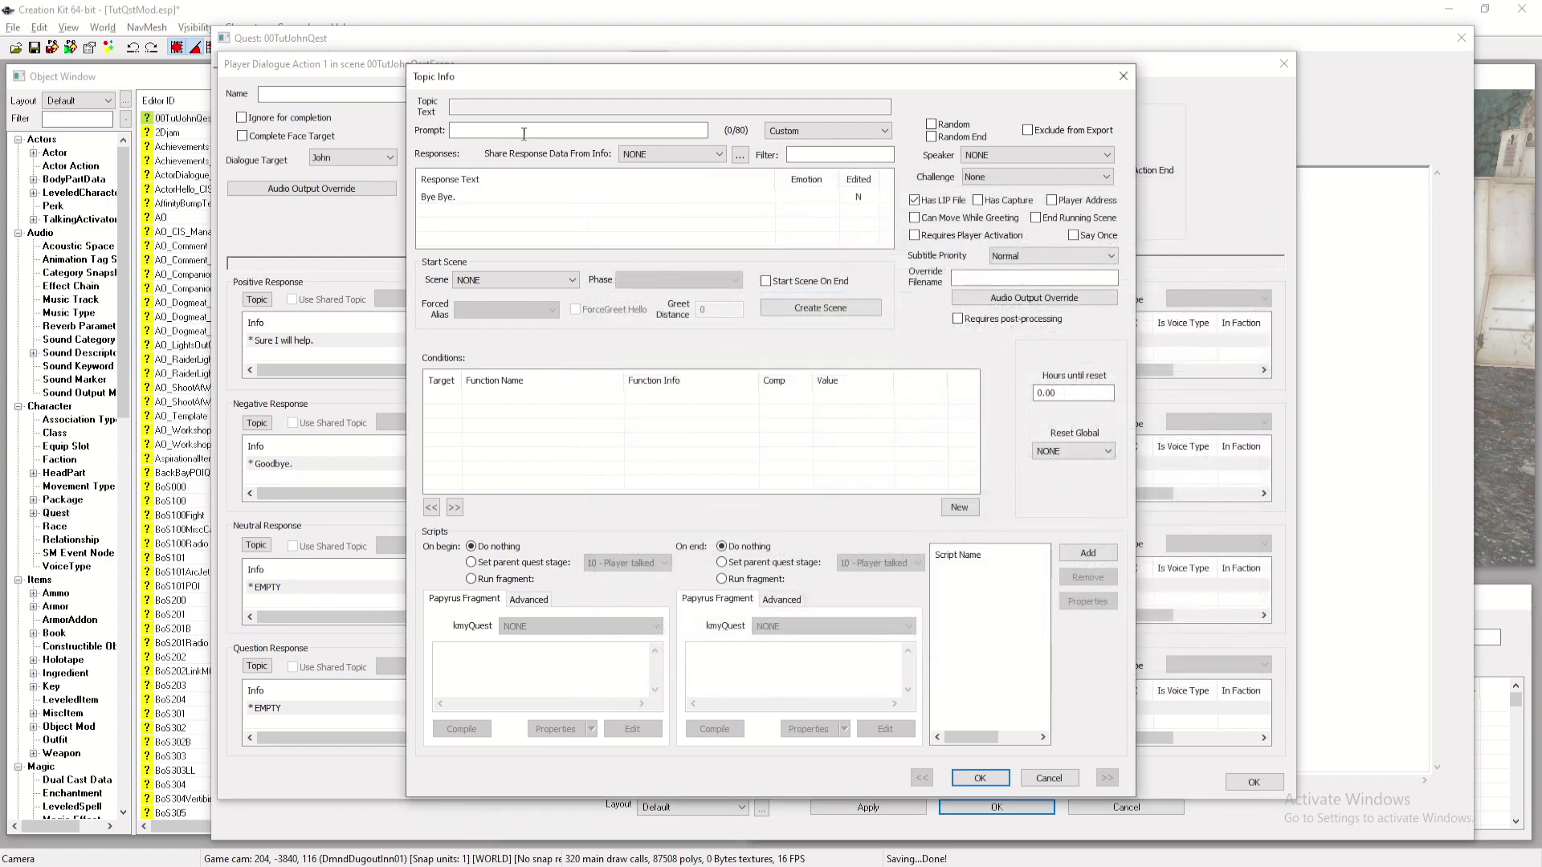
{"action": "left_click", "coordinate": [1055, 220]}
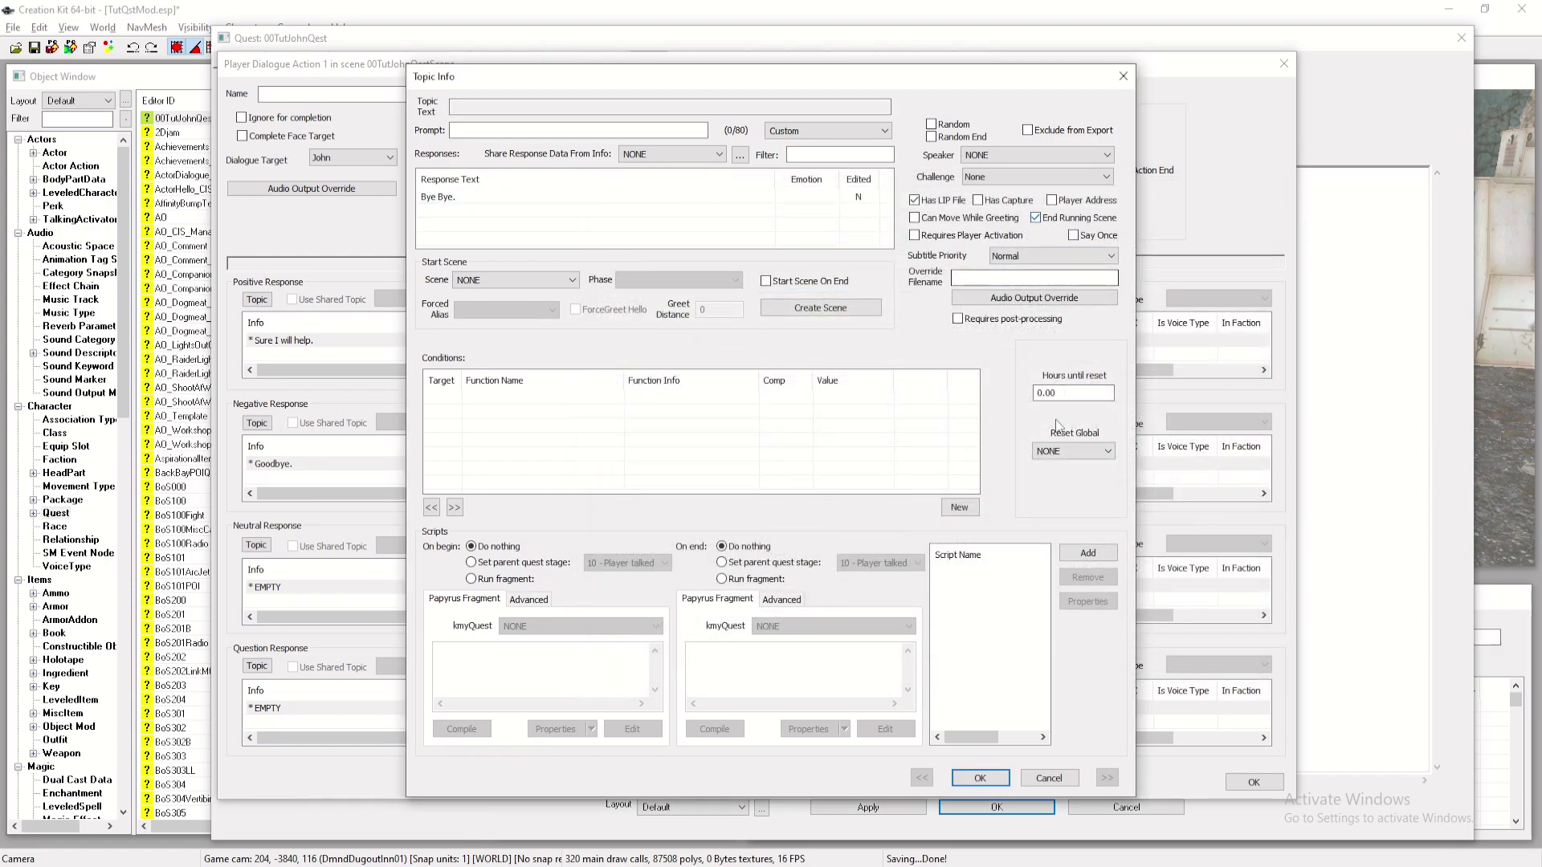
{"action": "left_click", "coordinate": [981, 779]}
Step: Make the NPC's positive response set the parent quest stage to 10 on end and end the running scene
{"action": "double_click", "coordinate": [896, 344]}
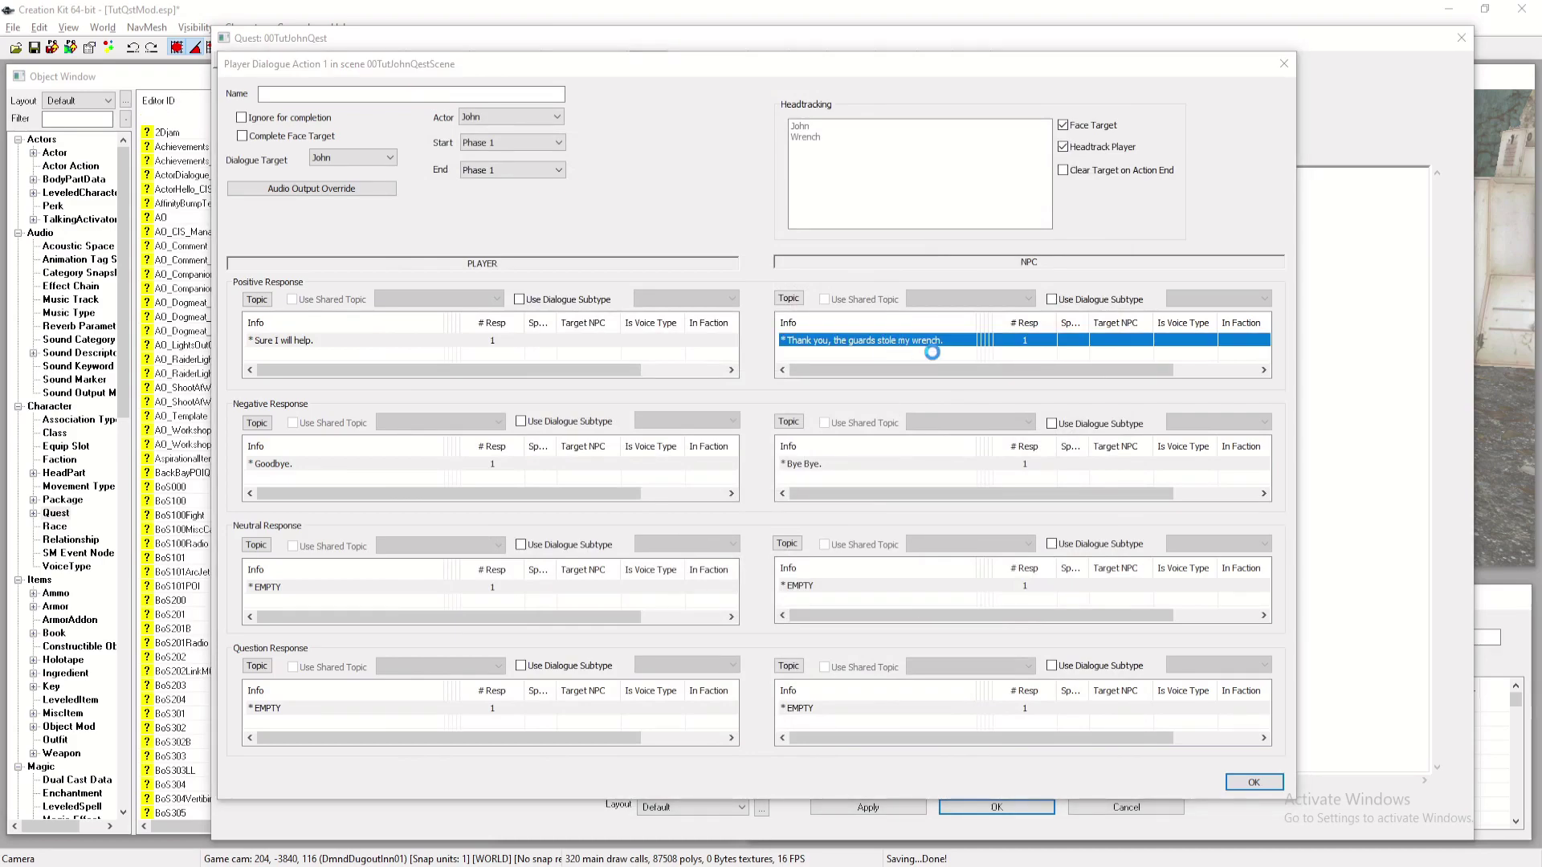
{"action": "left_click", "coordinate": [763, 563]}
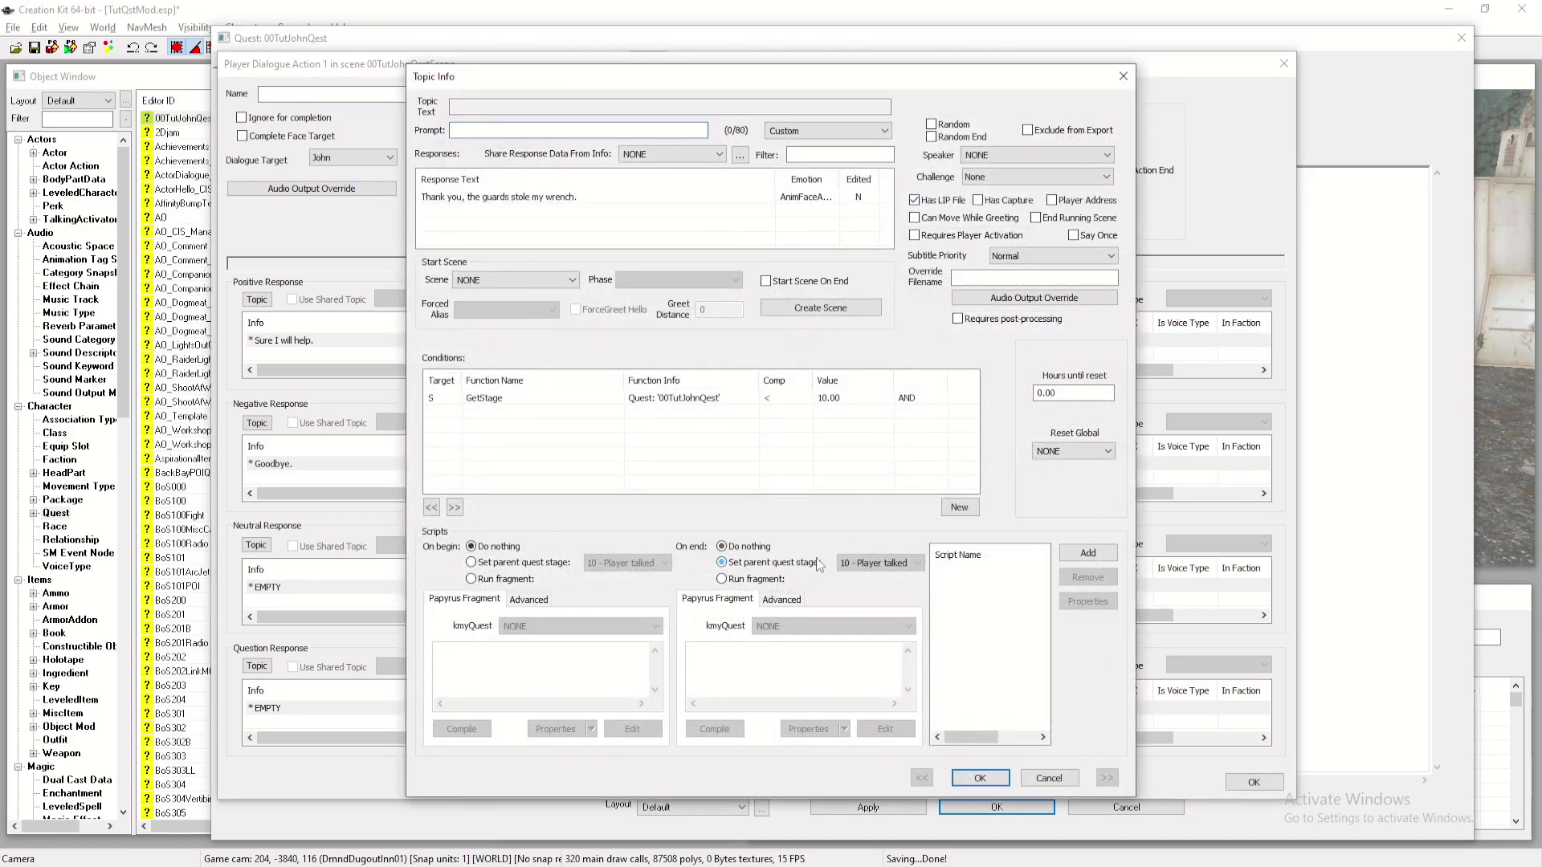
{"action": "left_click", "coordinate": [875, 563]}
{"action": "left_click", "coordinate": [875, 567]}
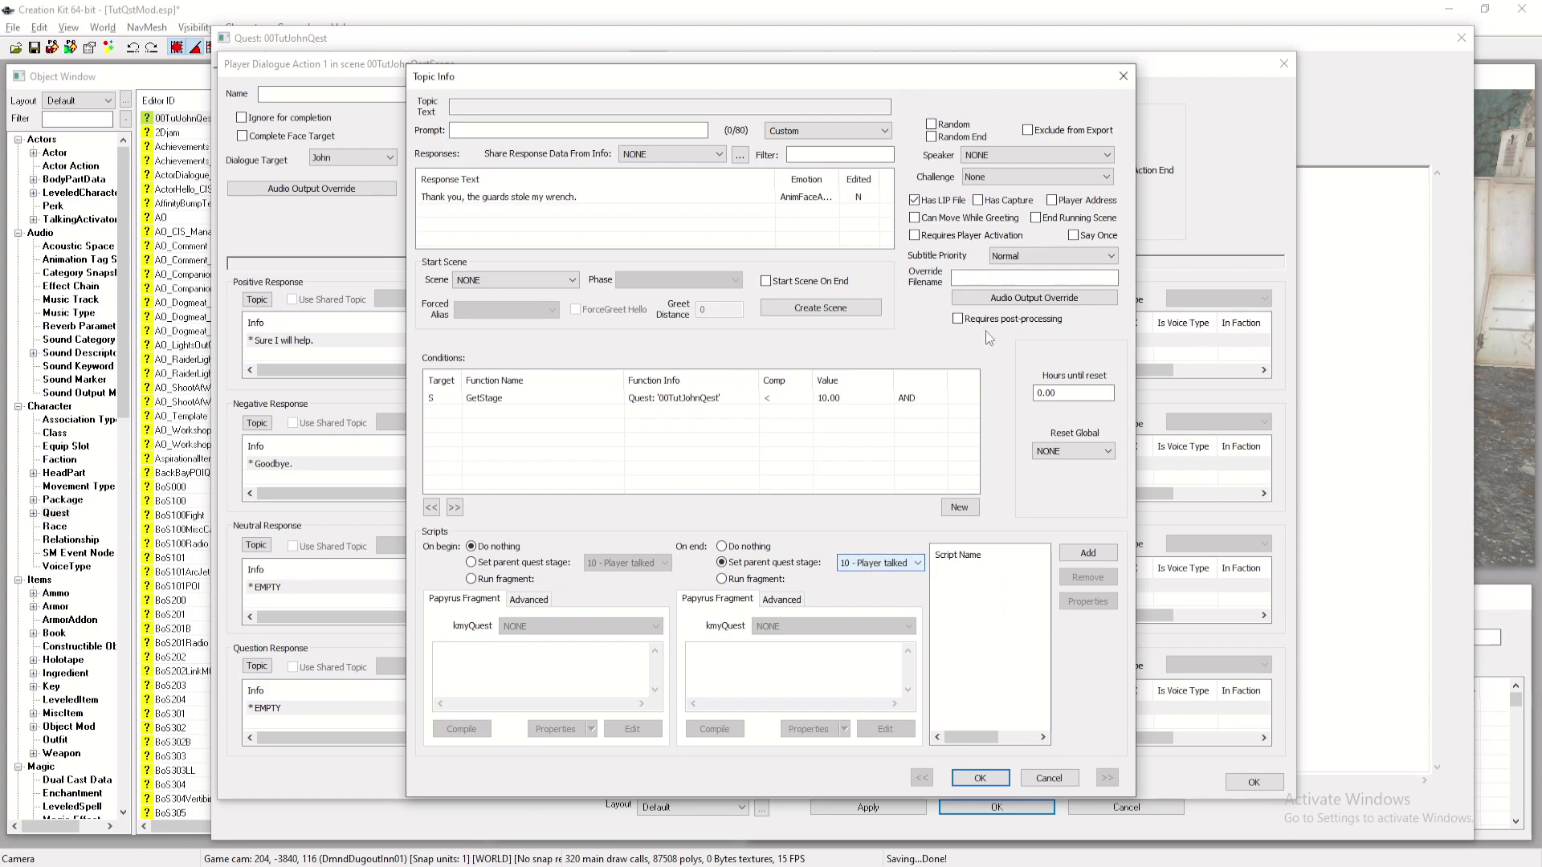
{"action": "left_click", "coordinate": [1061, 219]}
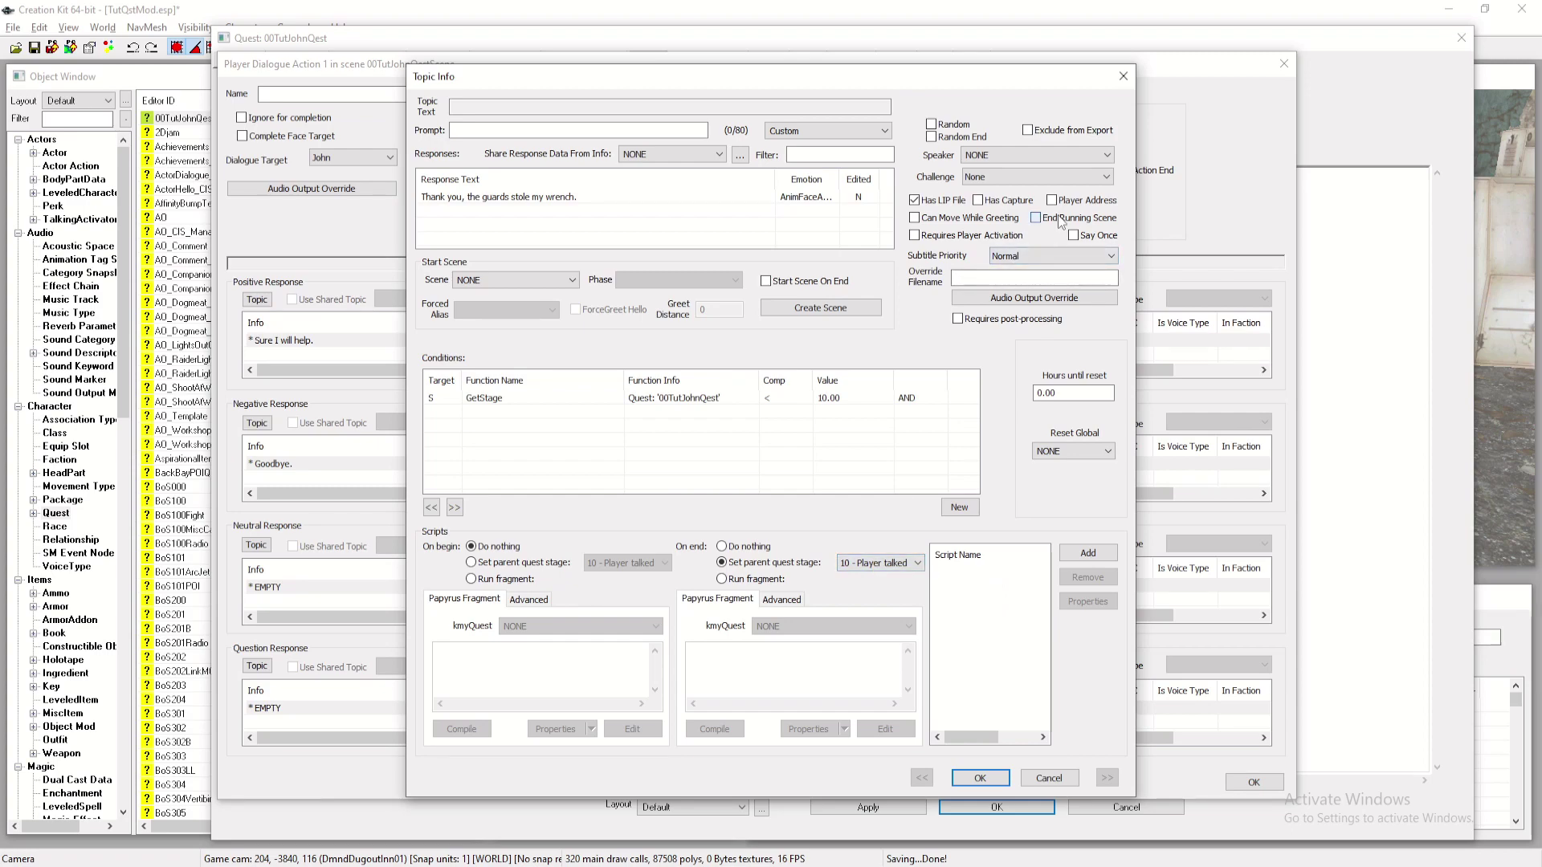
{"action": "left_click", "coordinate": [980, 777]}
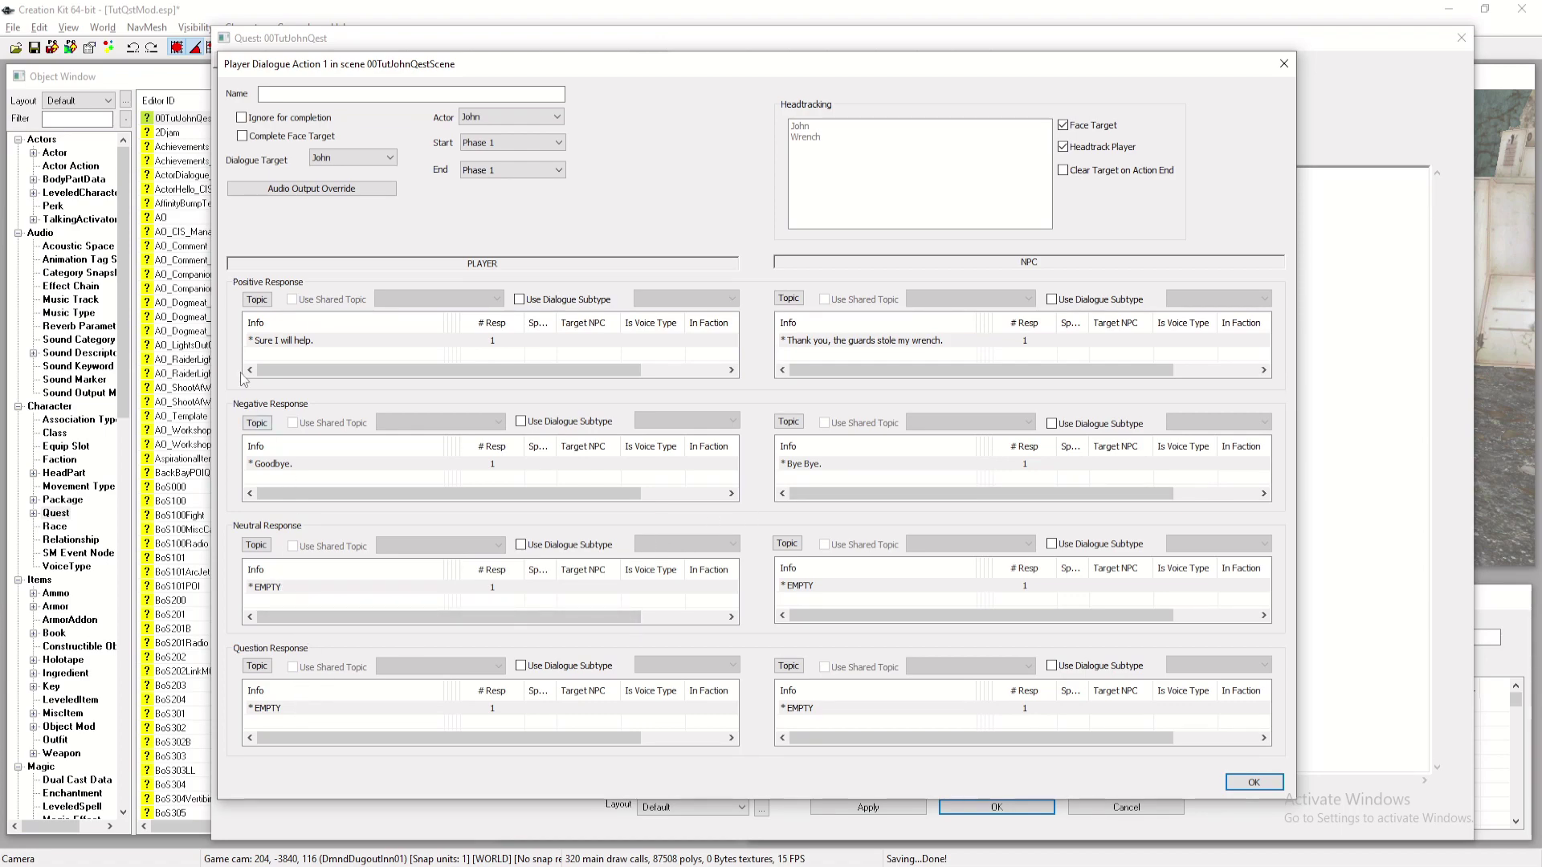
Step: Accept the player dialogue action and the quest changes, and save the plugin
{"action": "right_click", "coordinate": [267, 352]}
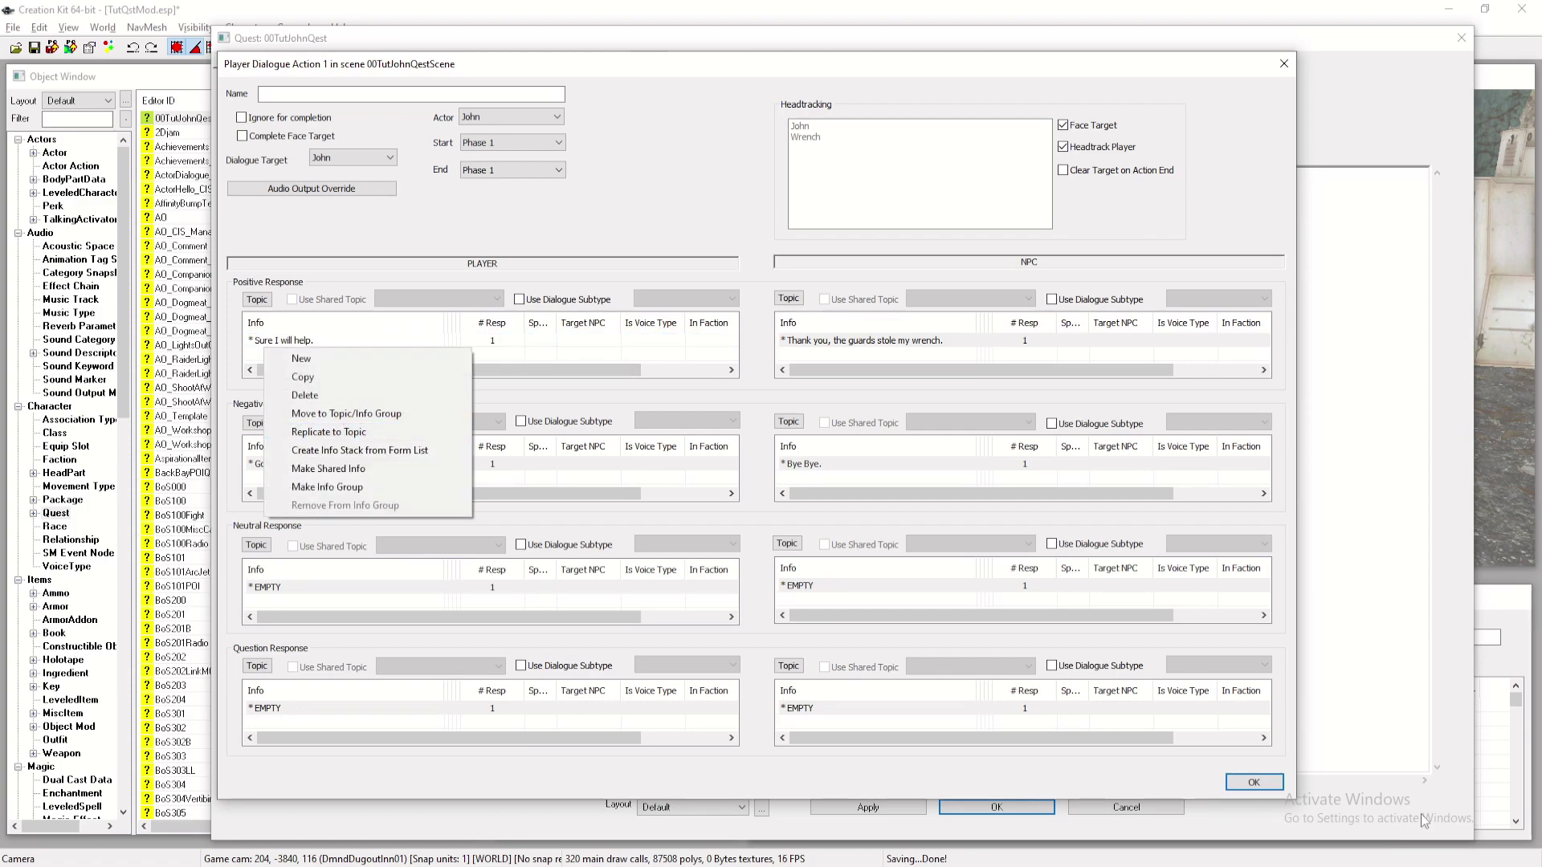
{"action": "left_click", "coordinate": [1254, 782]}
{"action": "left_click", "coordinate": [984, 807]}
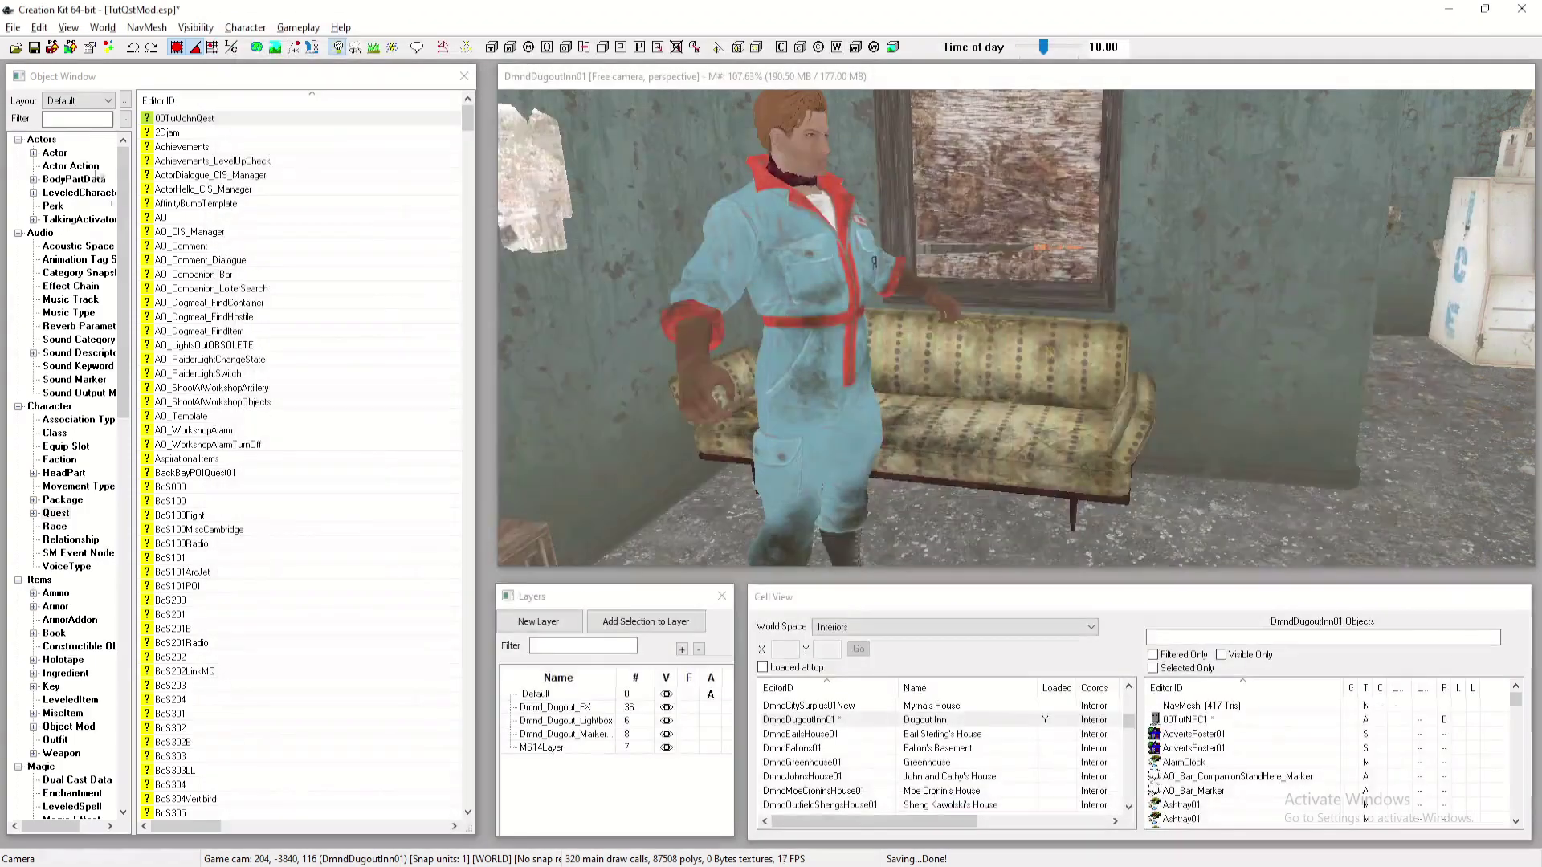
{"action": "left_click", "coordinate": [35, 48]}
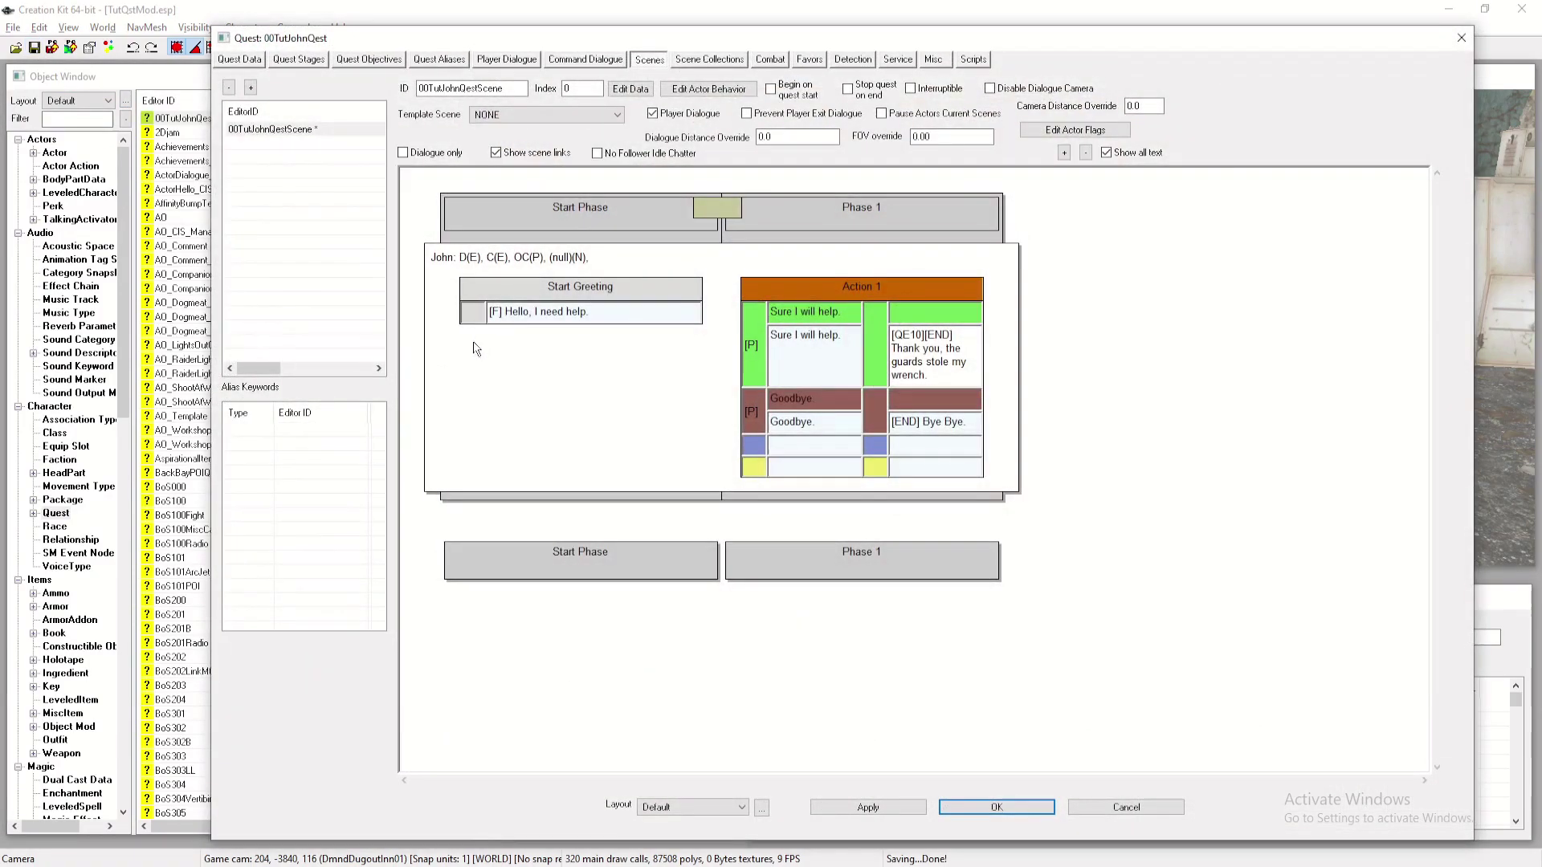
Step: Add a second positive player response to the dialogue action with "I got your wrench." as both prompt and response text
{"action": "double_click", "coordinate": [852, 291]}
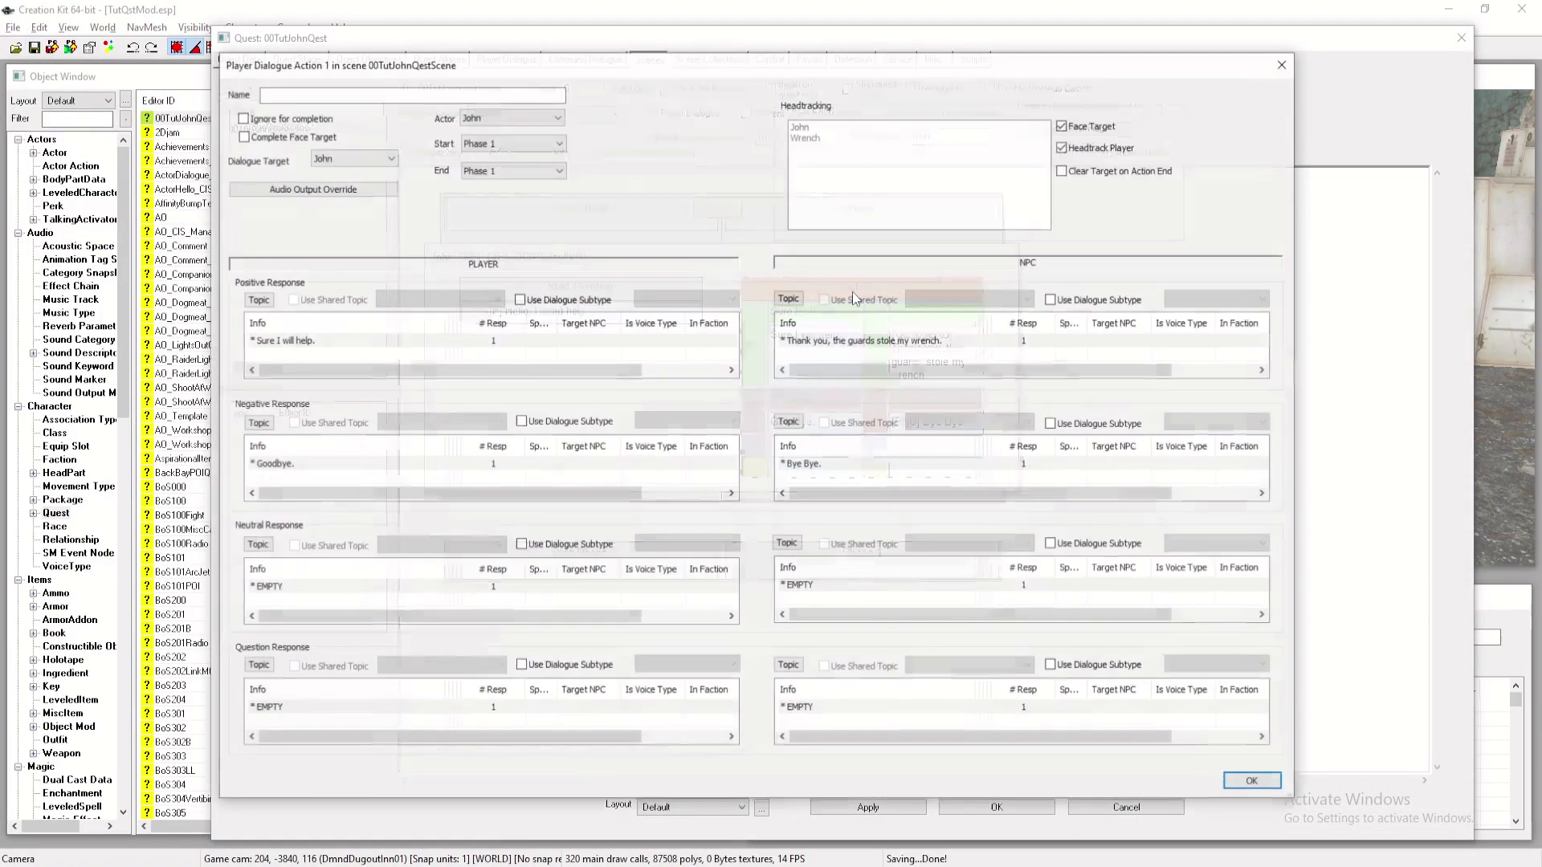
{"action": "right_click", "coordinate": [339, 355]}
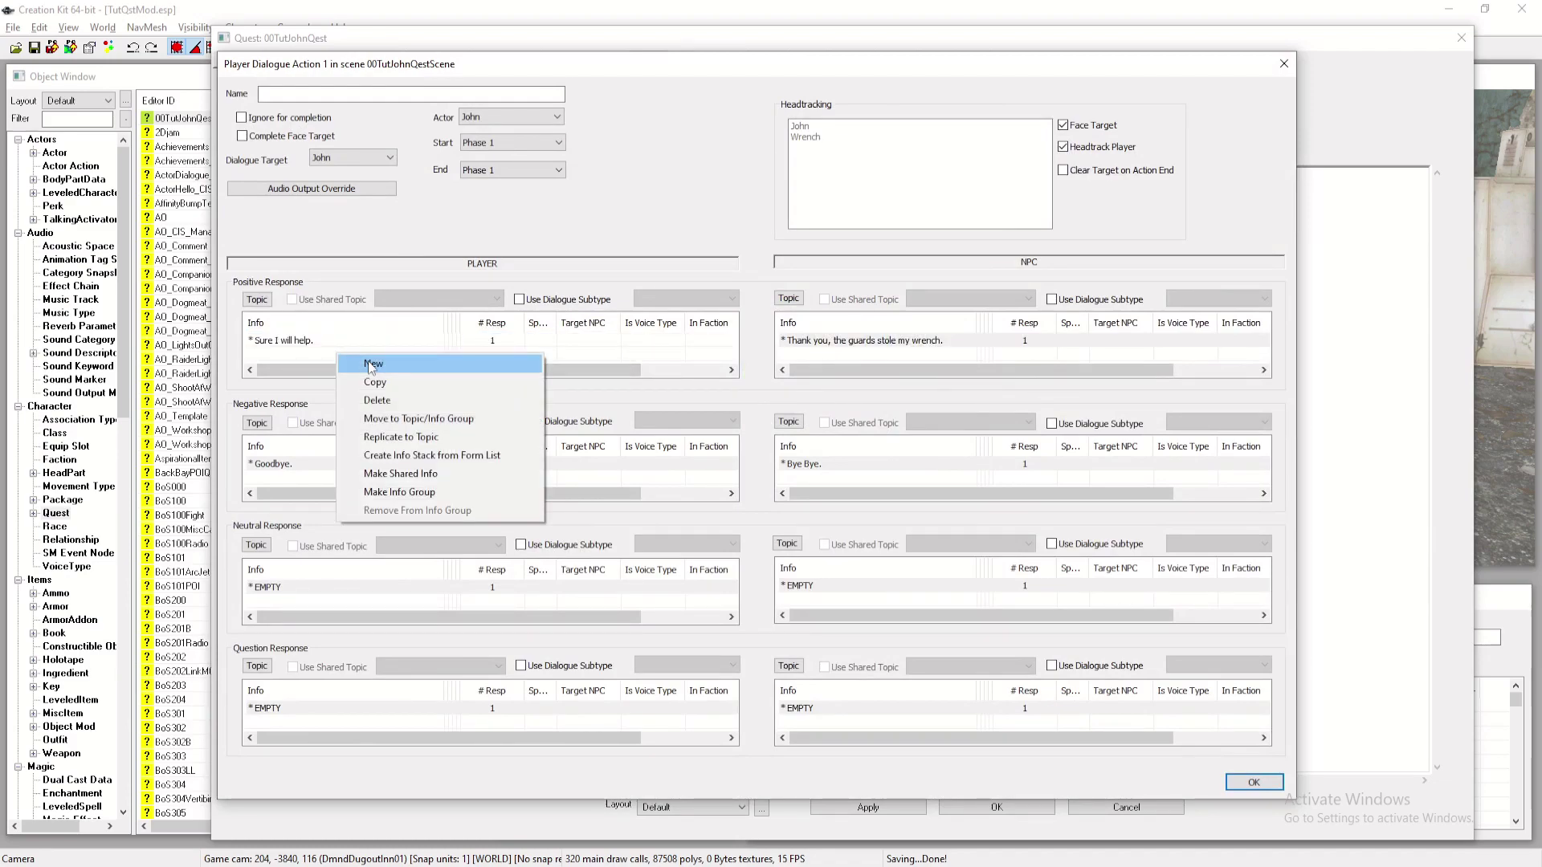
{"action": "left_click", "coordinate": [371, 363]}
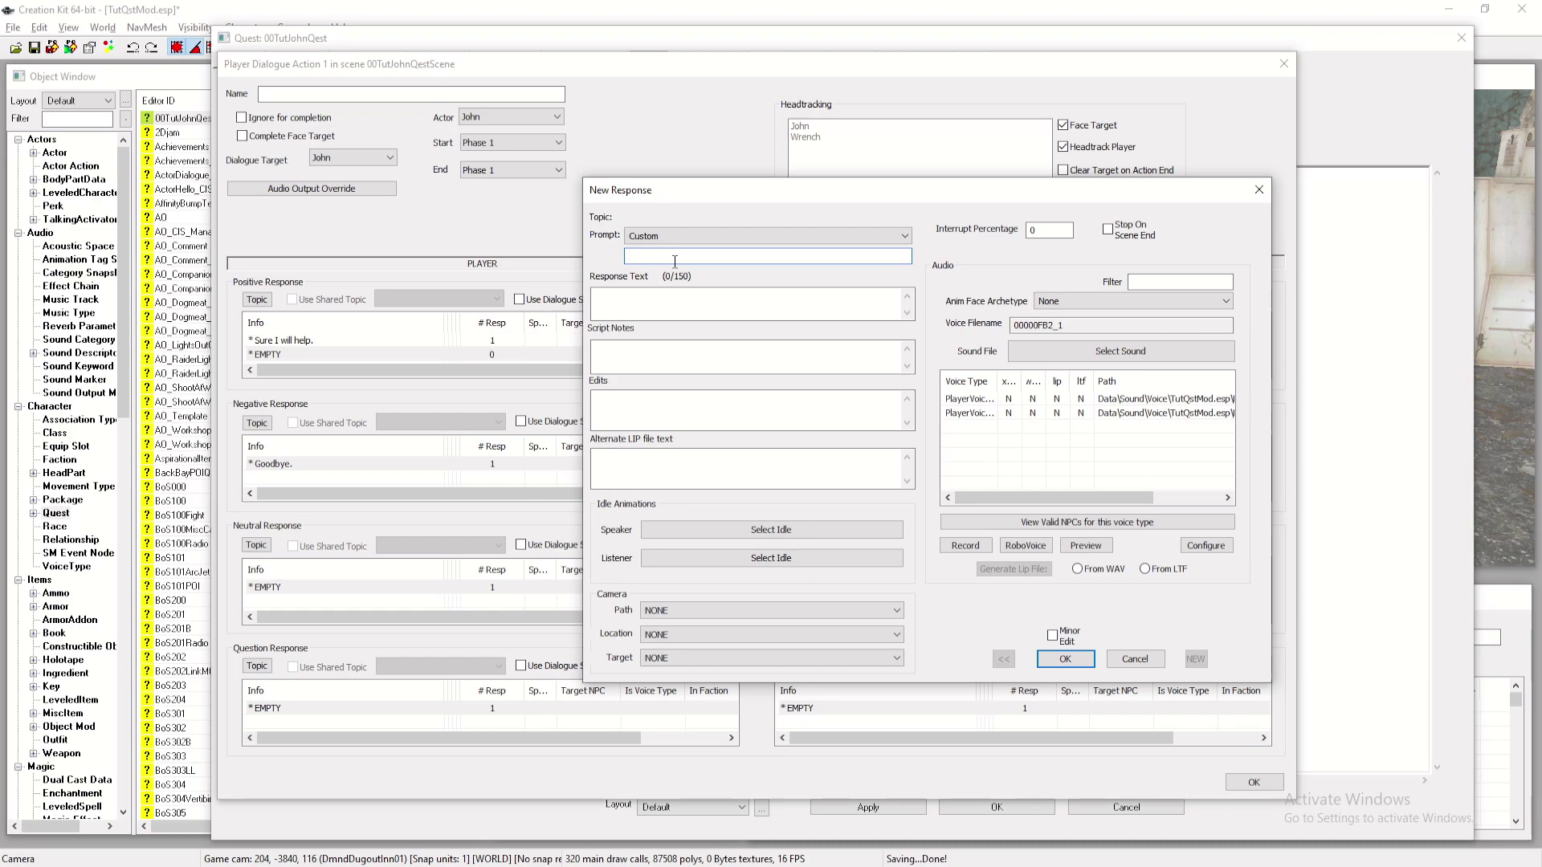
{"action": "type", "text": "I got your wrench."}
{"action": "key", "text": "ctrl+a"}
{"action": "key", "text": "ctrl+c"}
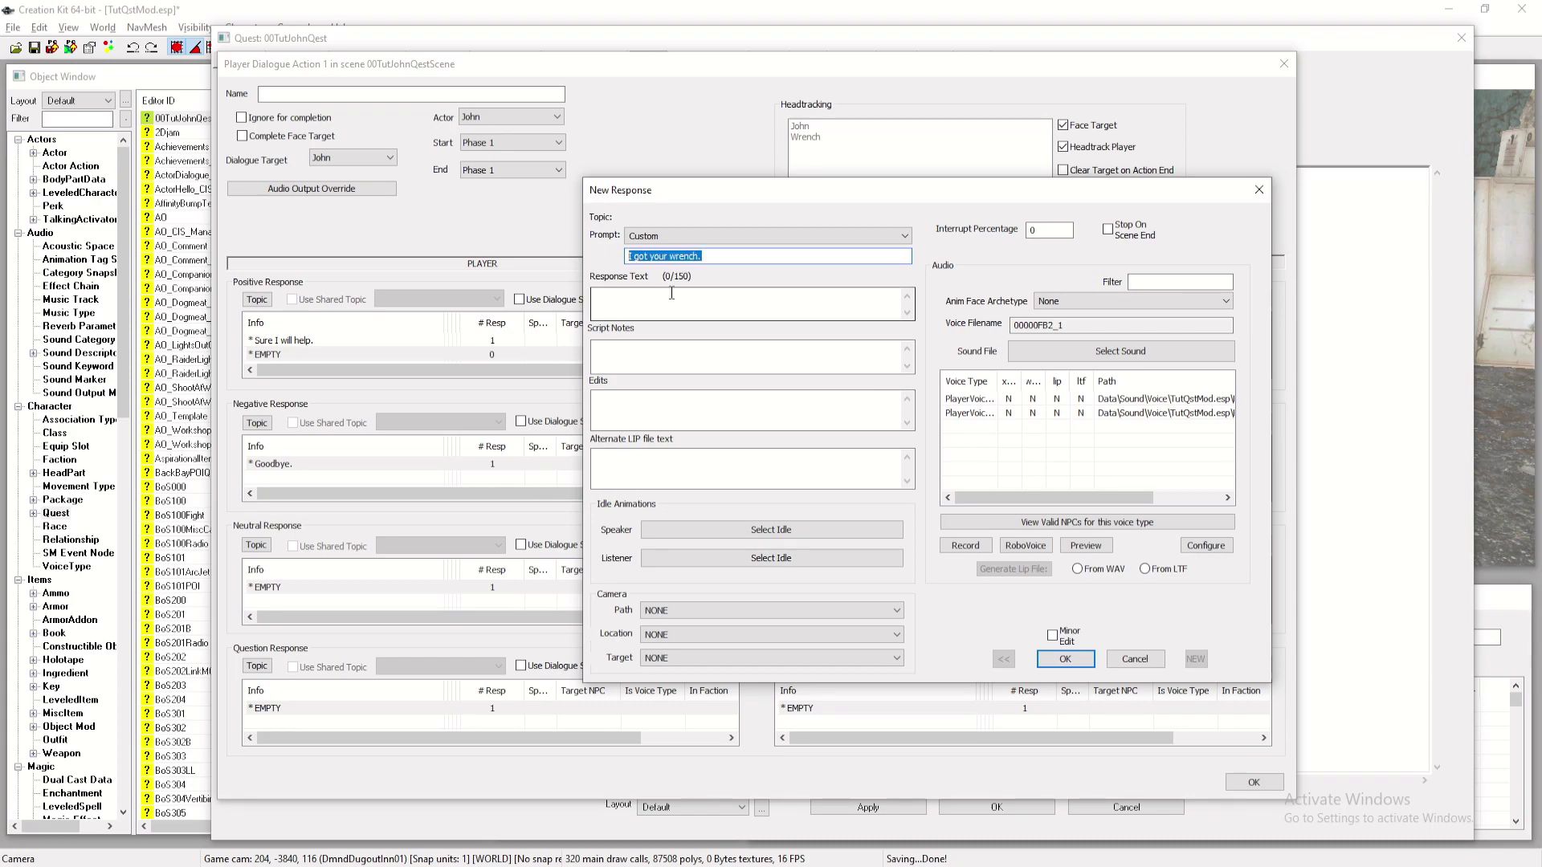
{"action": "left_click", "coordinate": [661, 302]}
{"action": "key", "text": "ctrl+v"}
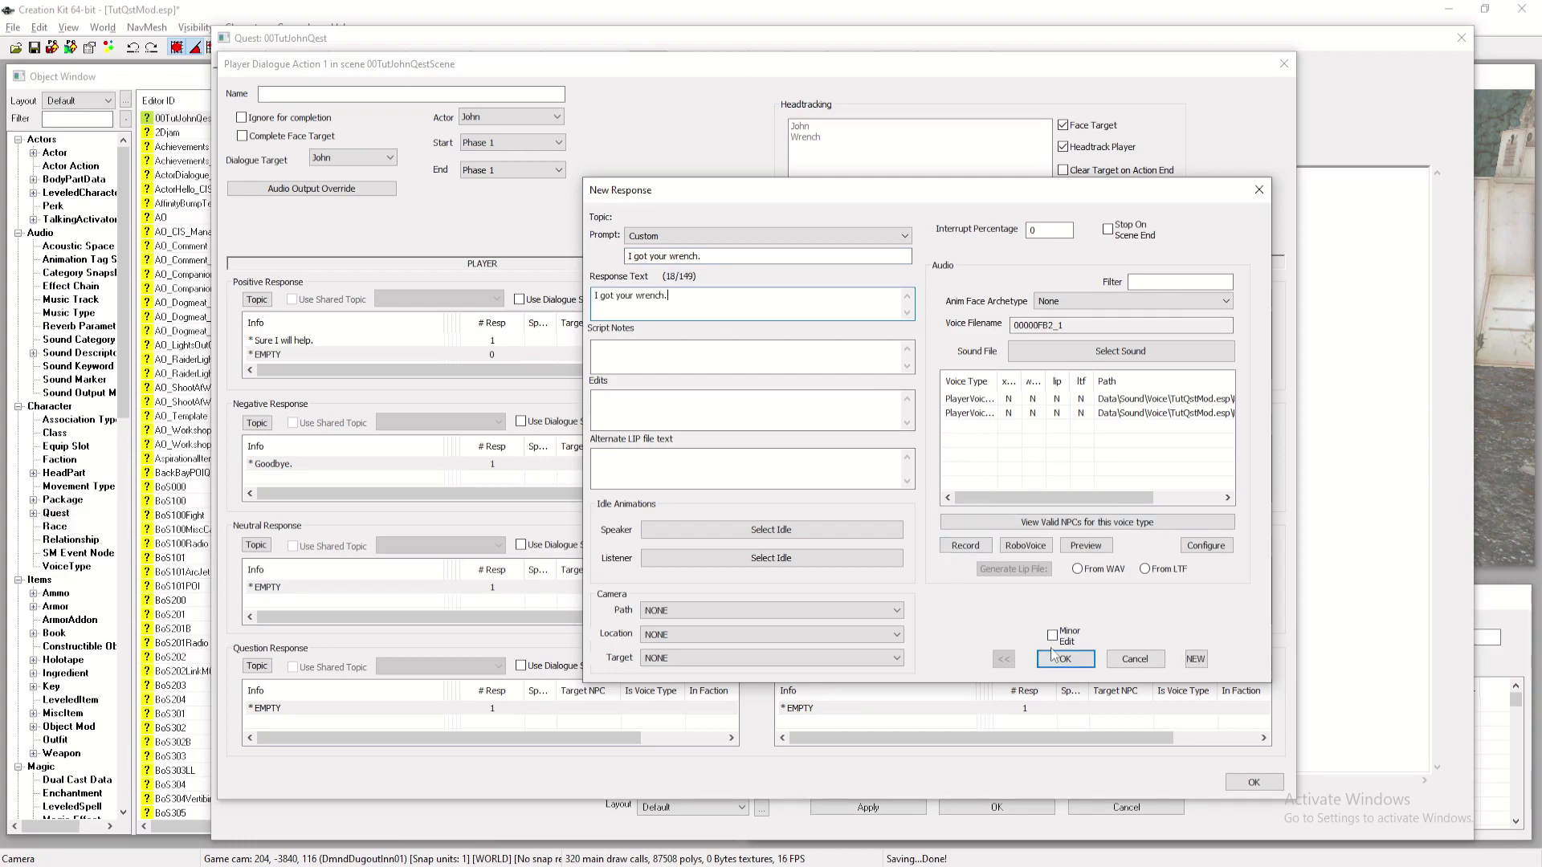
{"action": "left_click", "coordinate": [1065, 659]}
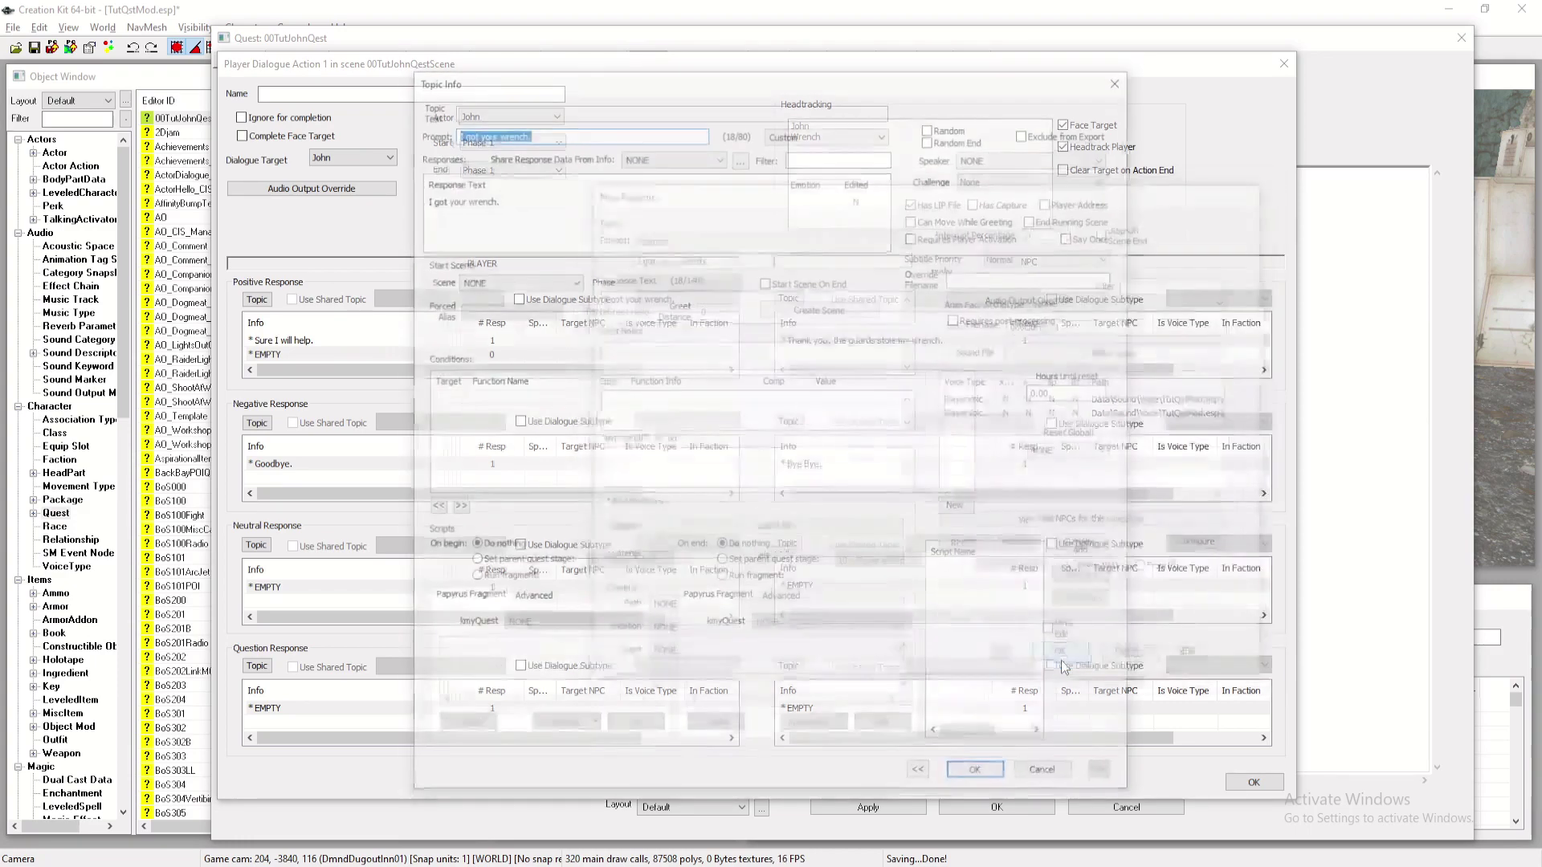
Step: Paste the stage condition into the new player response and change it to GetStage of 00TutJohnQest == 20
{"action": "right_click", "coordinate": [556, 421]}
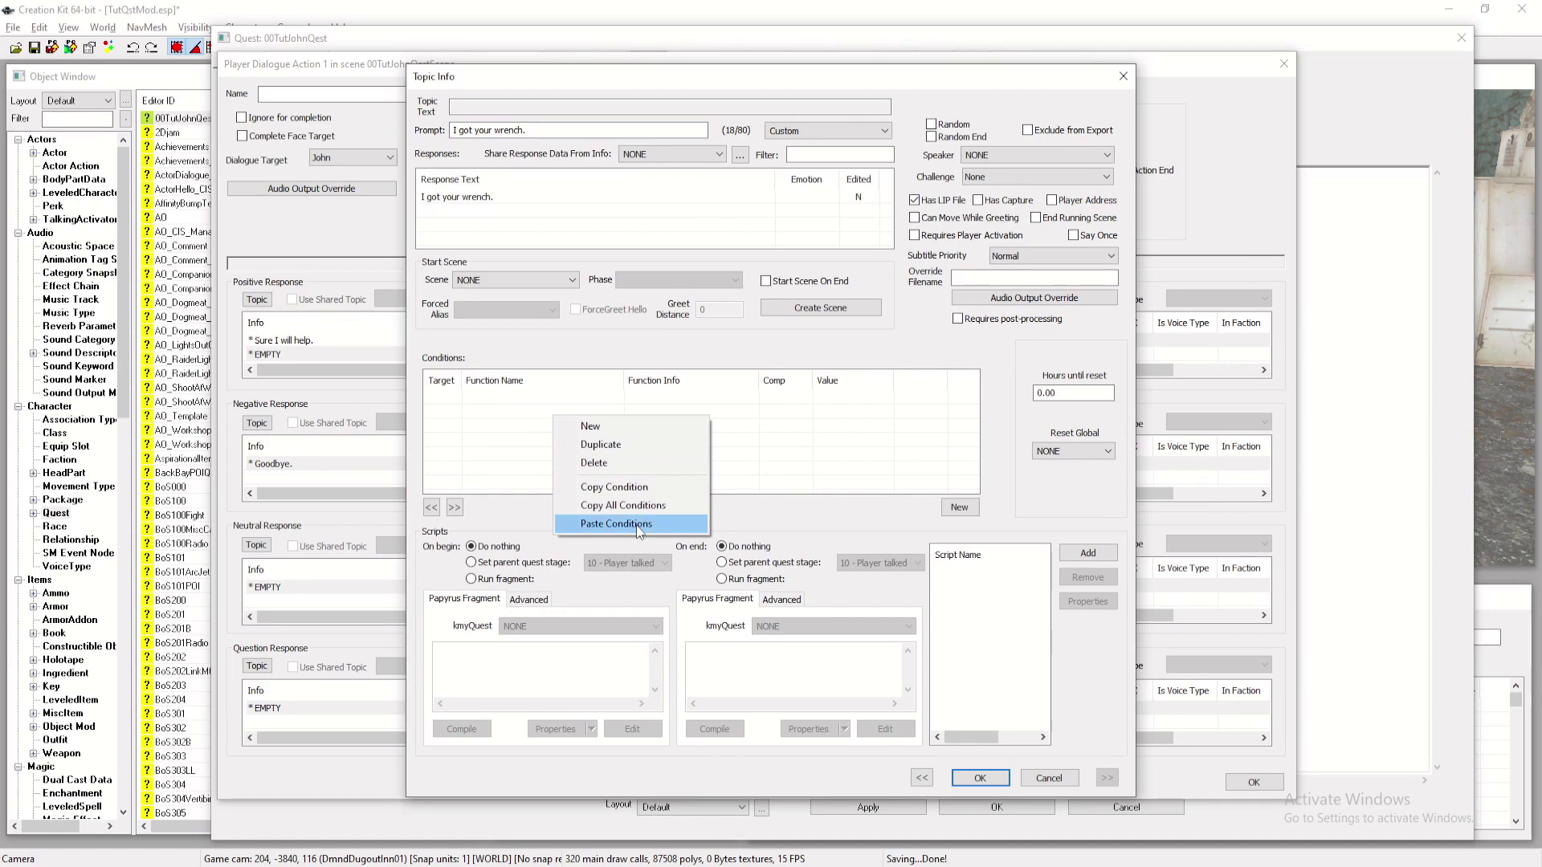
{"action": "left_click", "coordinate": [623, 524]}
{"action": "double_click", "coordinate": [829, 397]}
{"action": "left_click", "coordinate": [884, 462]}
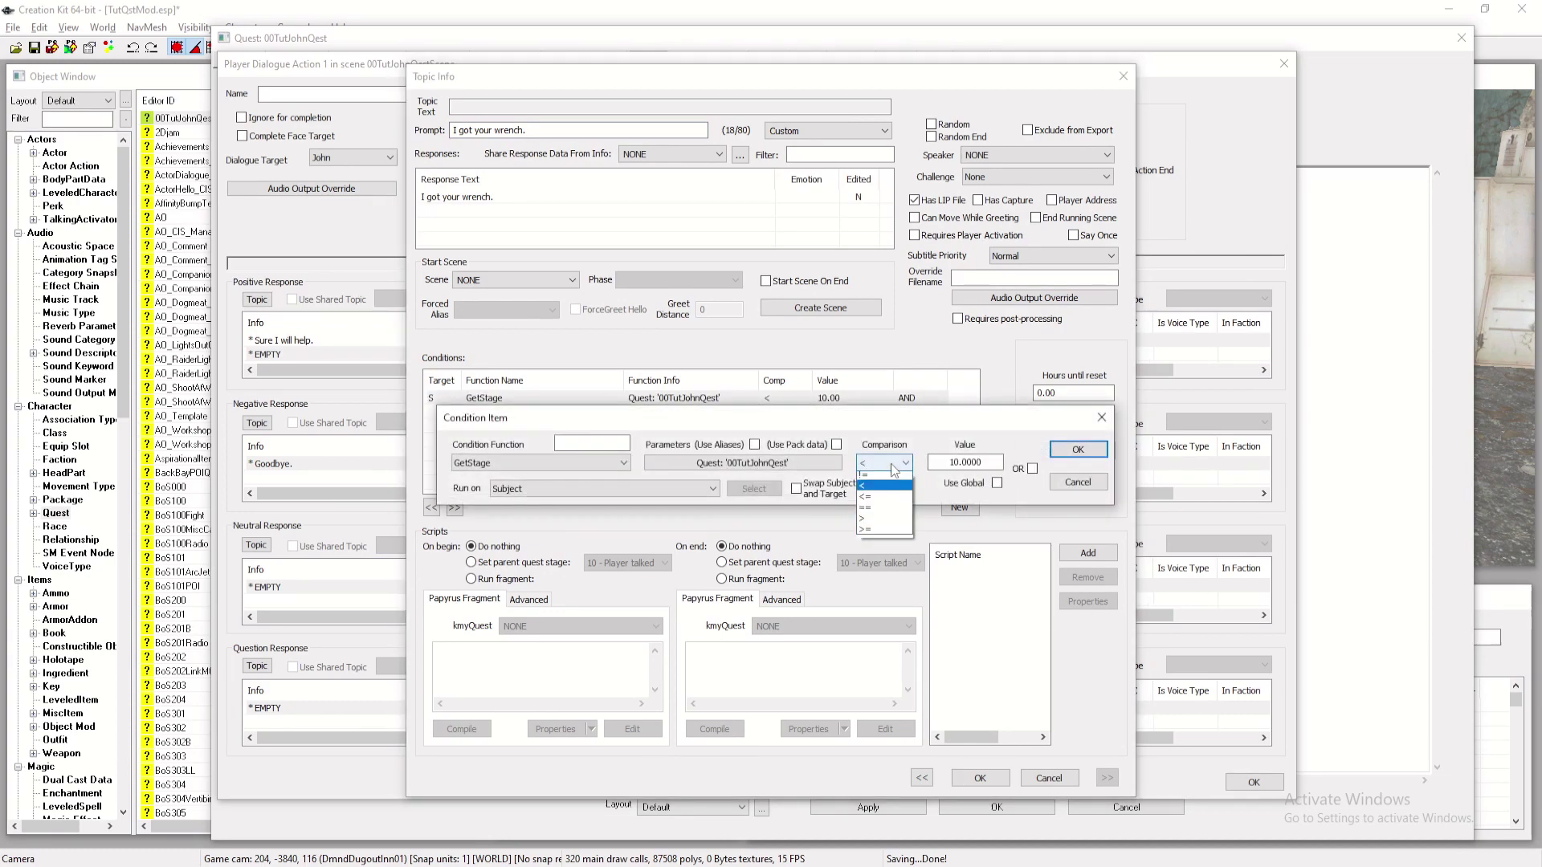
{"action": "left_click", "coordinate": [892, 475]}
{"action": "left_click", "coordinate": [952, 465]}
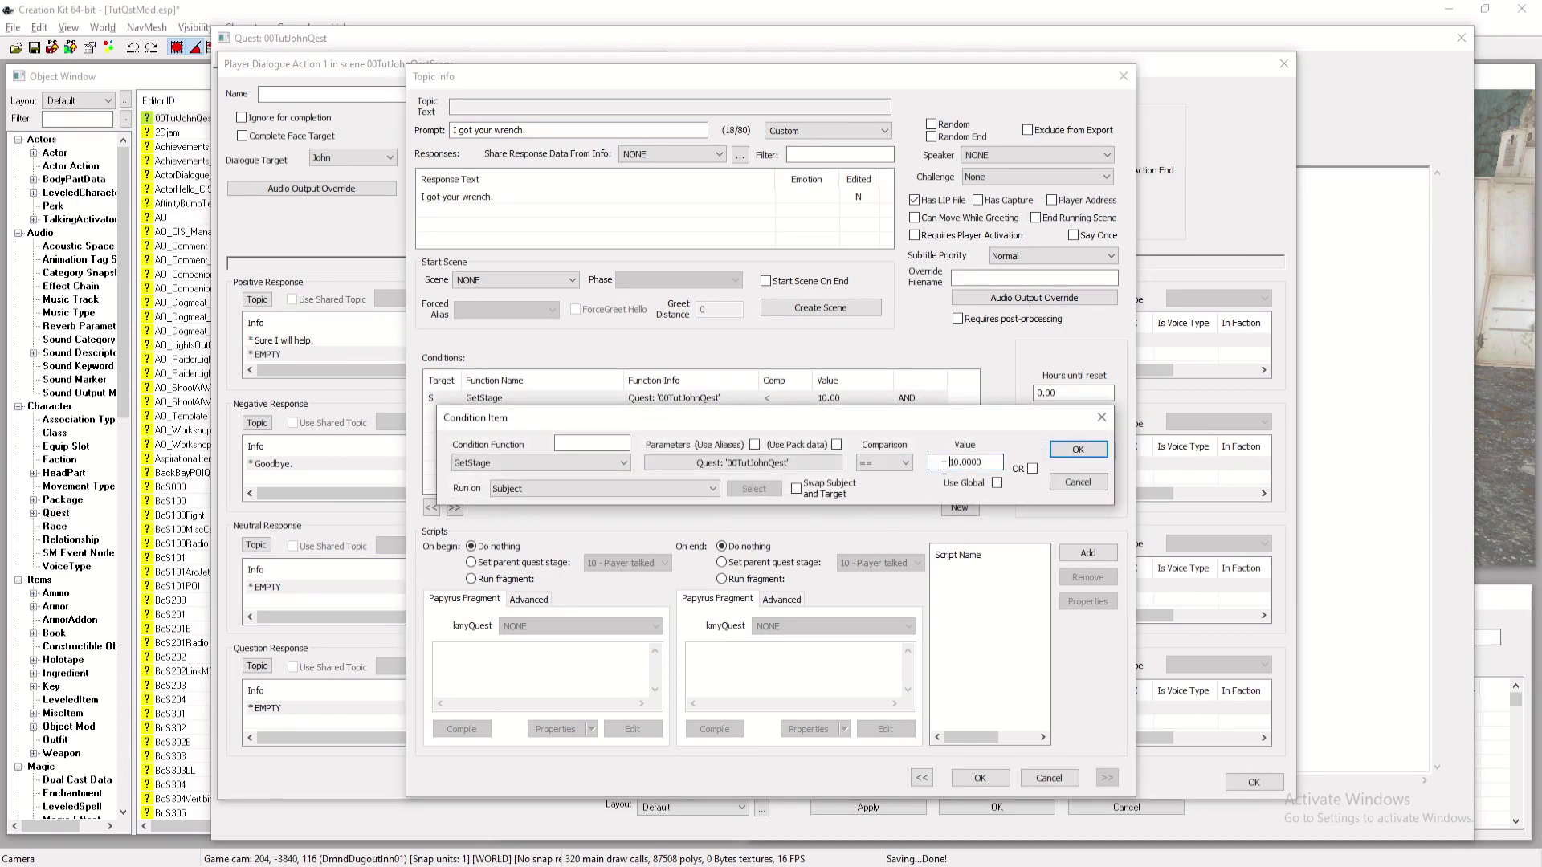
{"action": "key", "text": "shift+Right"}
{"action": "type", "text": "2"}
{"action": "left_click", "coordinate": [1077, 449]}
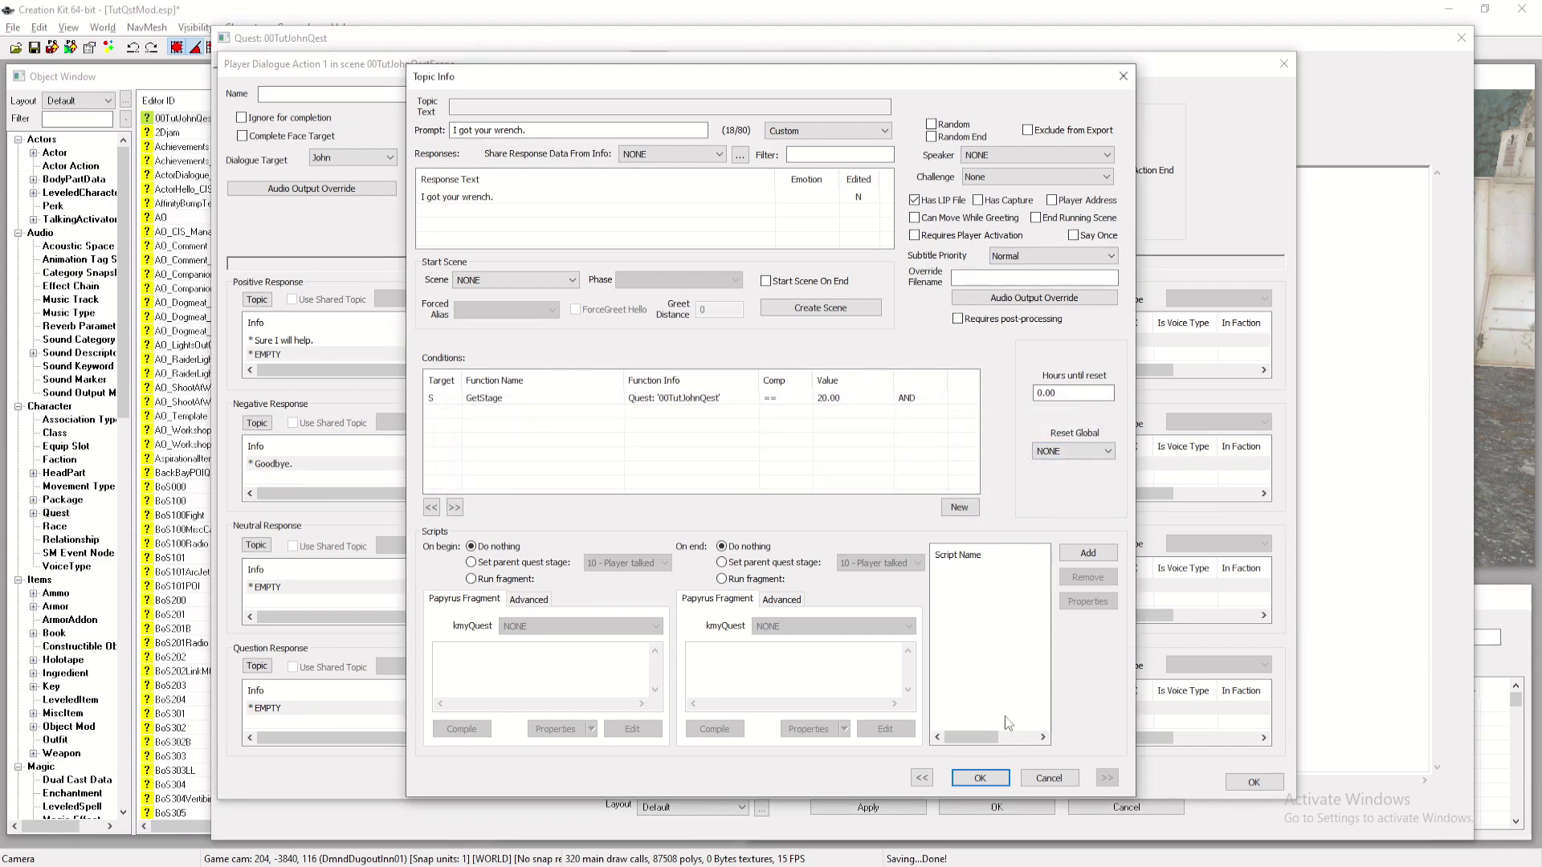
Step: Copy the edited GetStage condition and accept the "I got your wrench." response
{"action": "right_click", "coordinate": [740, 402]}
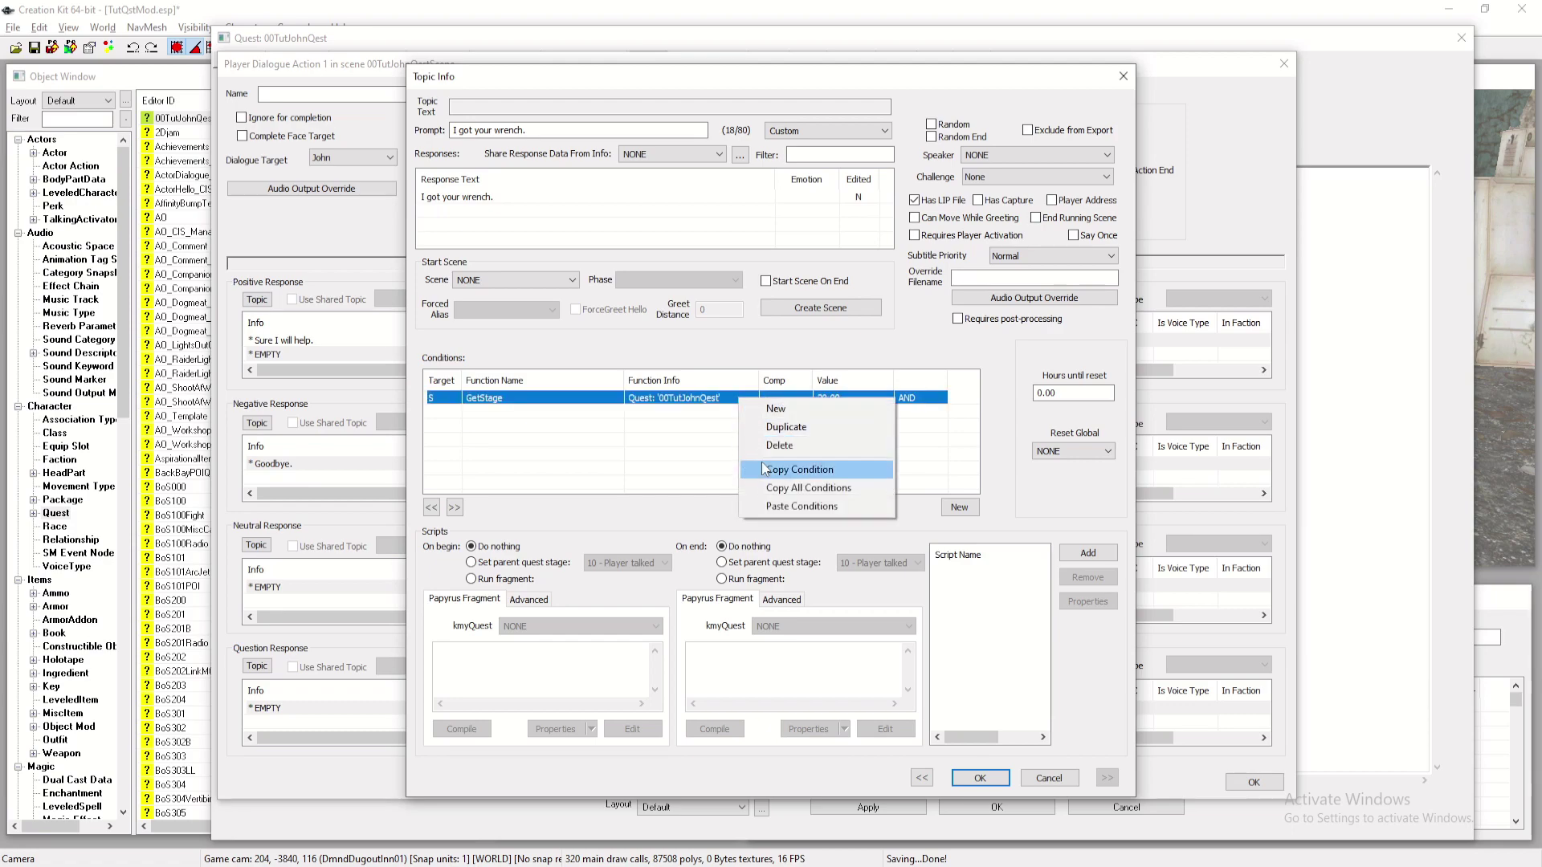
{"action": "left_click", "coordinate": [786, 472]}
{"action": "left_click", "coordinate": [981, 779]}
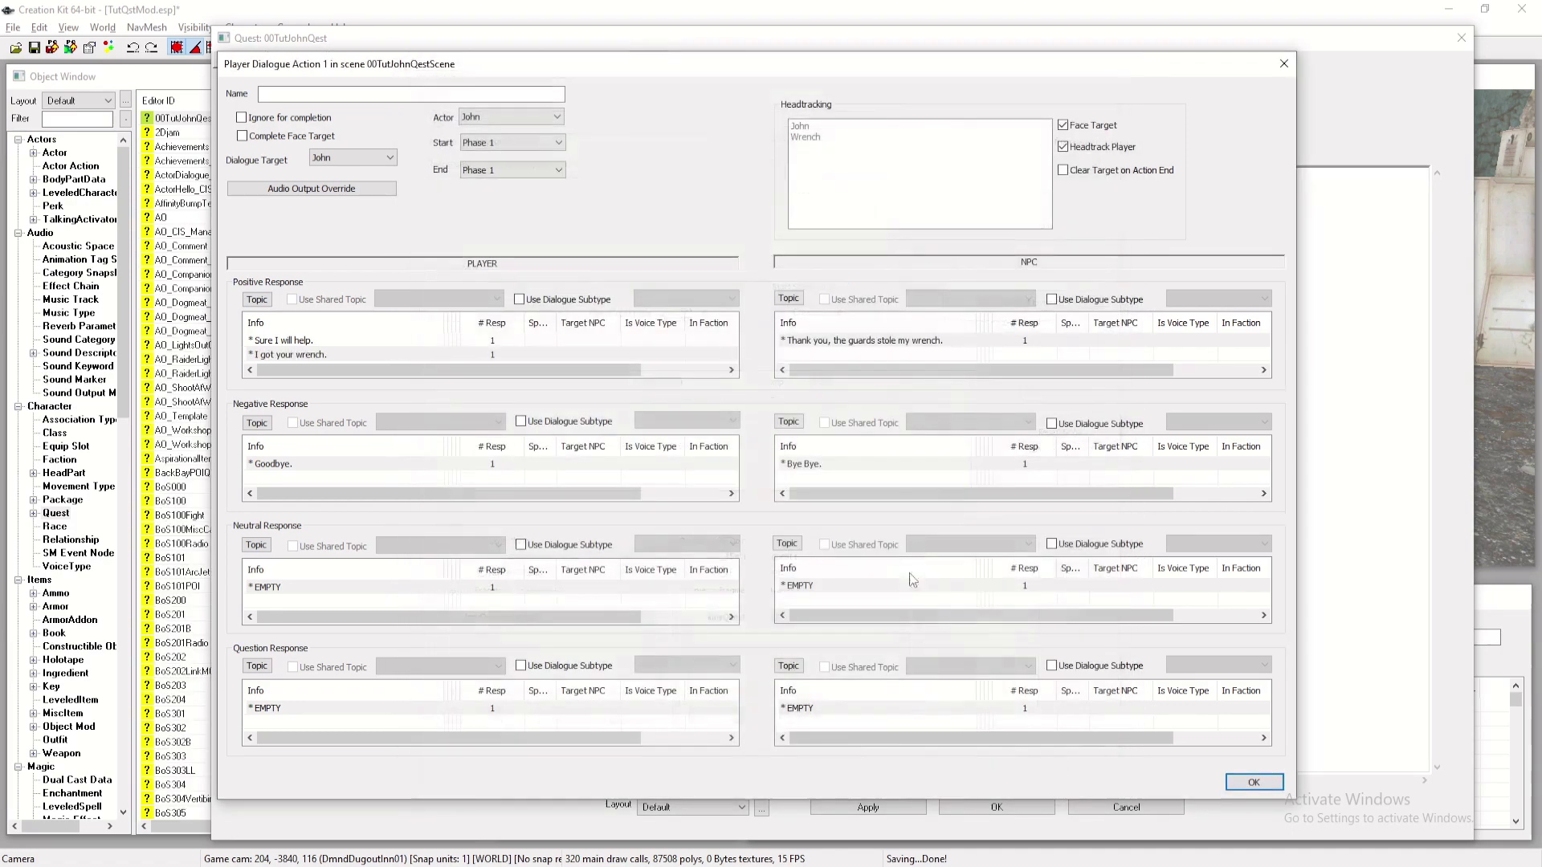
Step: Add a second positive NPC response "Thank you!" and paste the copied GetStage condition into it
{"action": "right_click", "coordinate": [809, 352]}
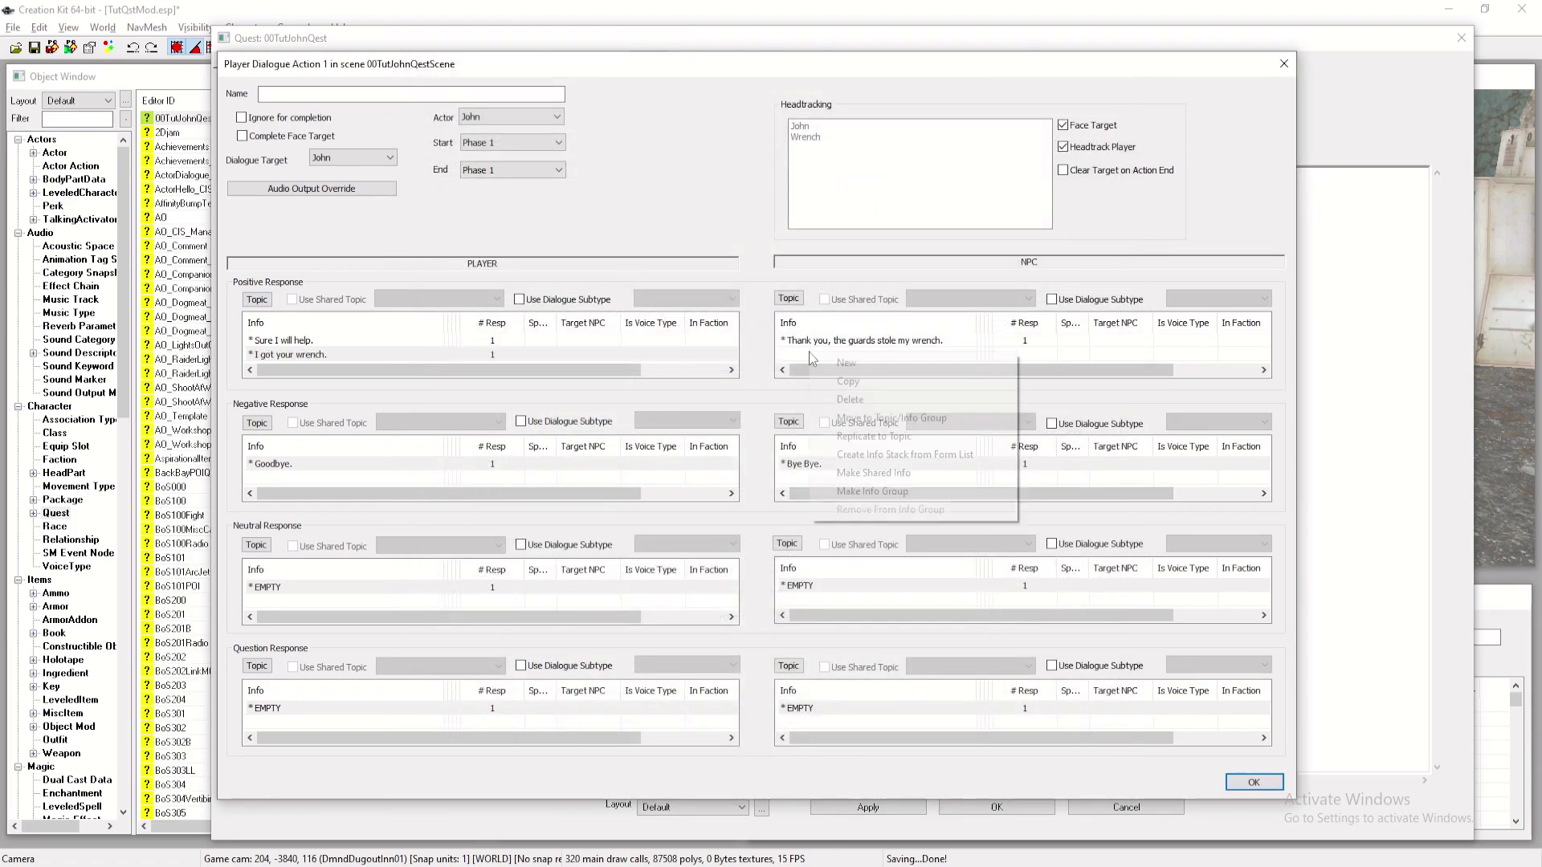
{"action": "left_click", "coordinate": [818, 360]}
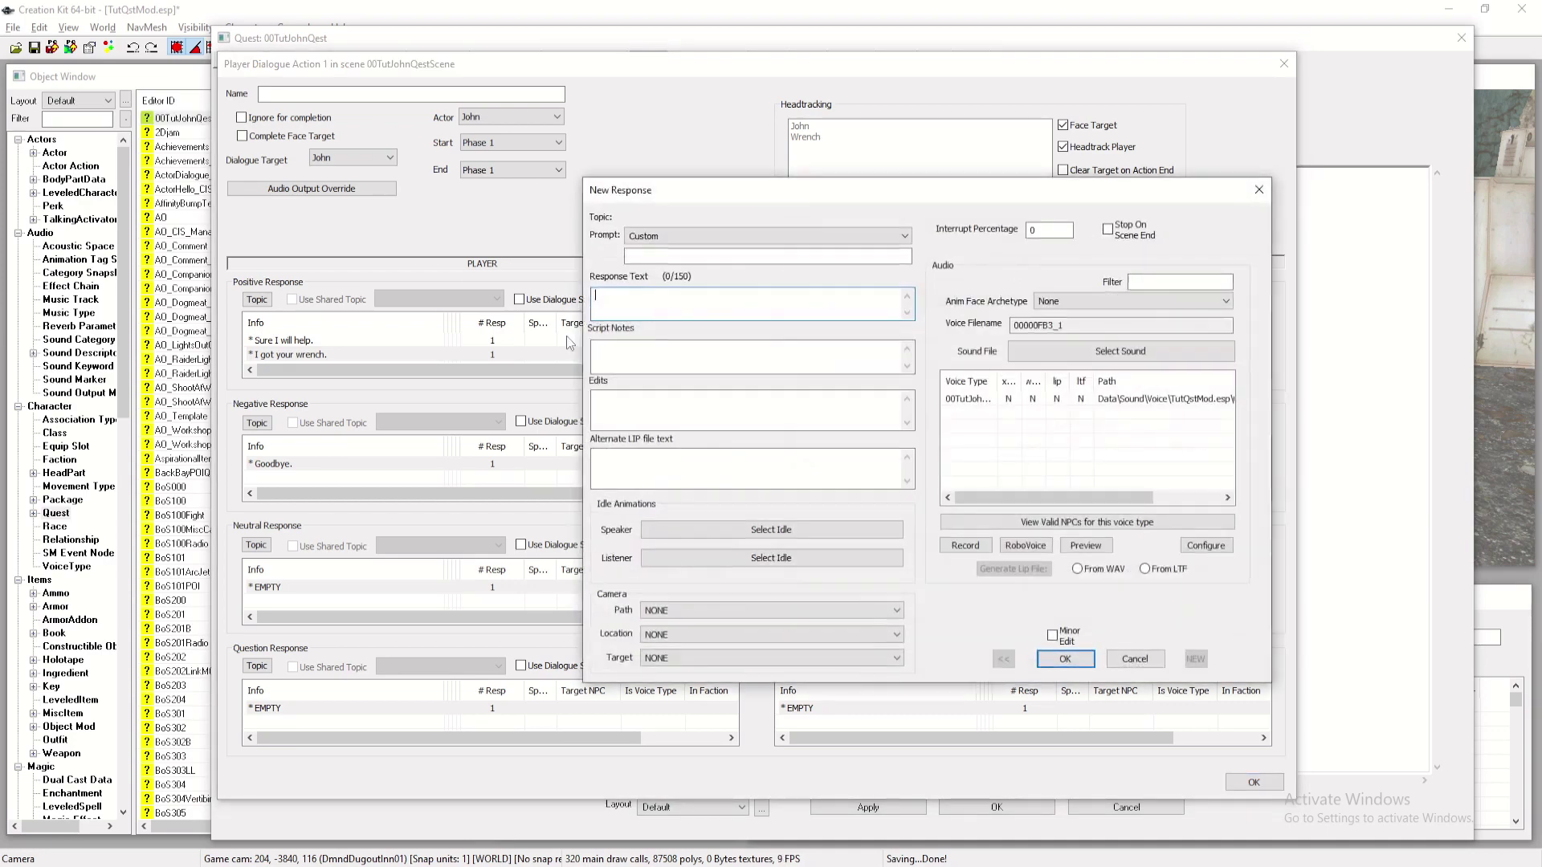
{"action": "type", "text": "t"}
{"action": "key", "text": "BackSpace"}
{"action": "type", "text": "Thank you!"}
{"action": "key", "text": "Return"}
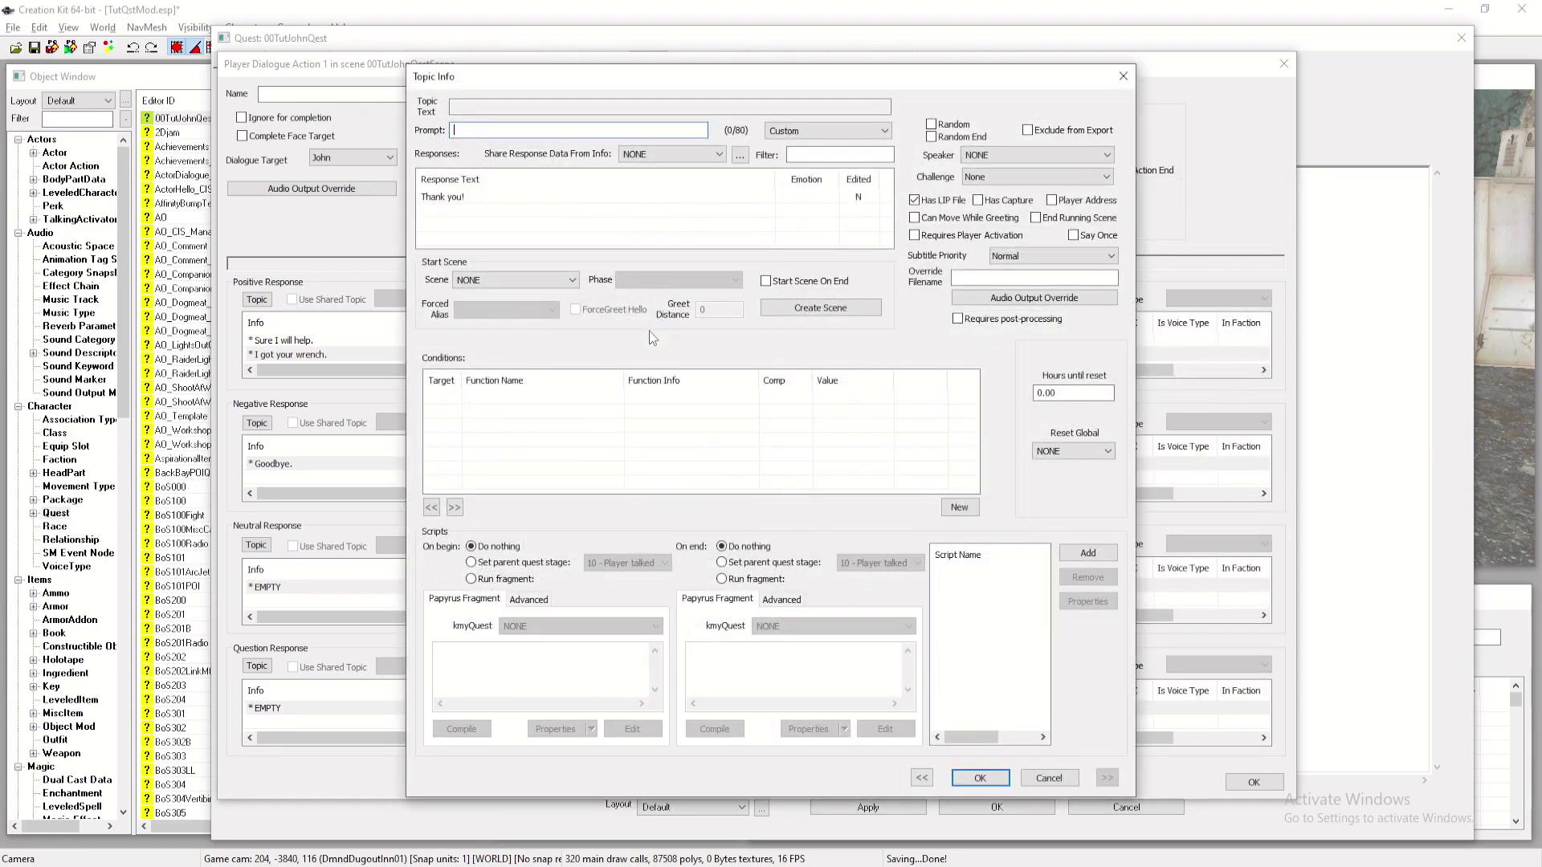
{"action": "right_click", "coordinate": [614, 438]}
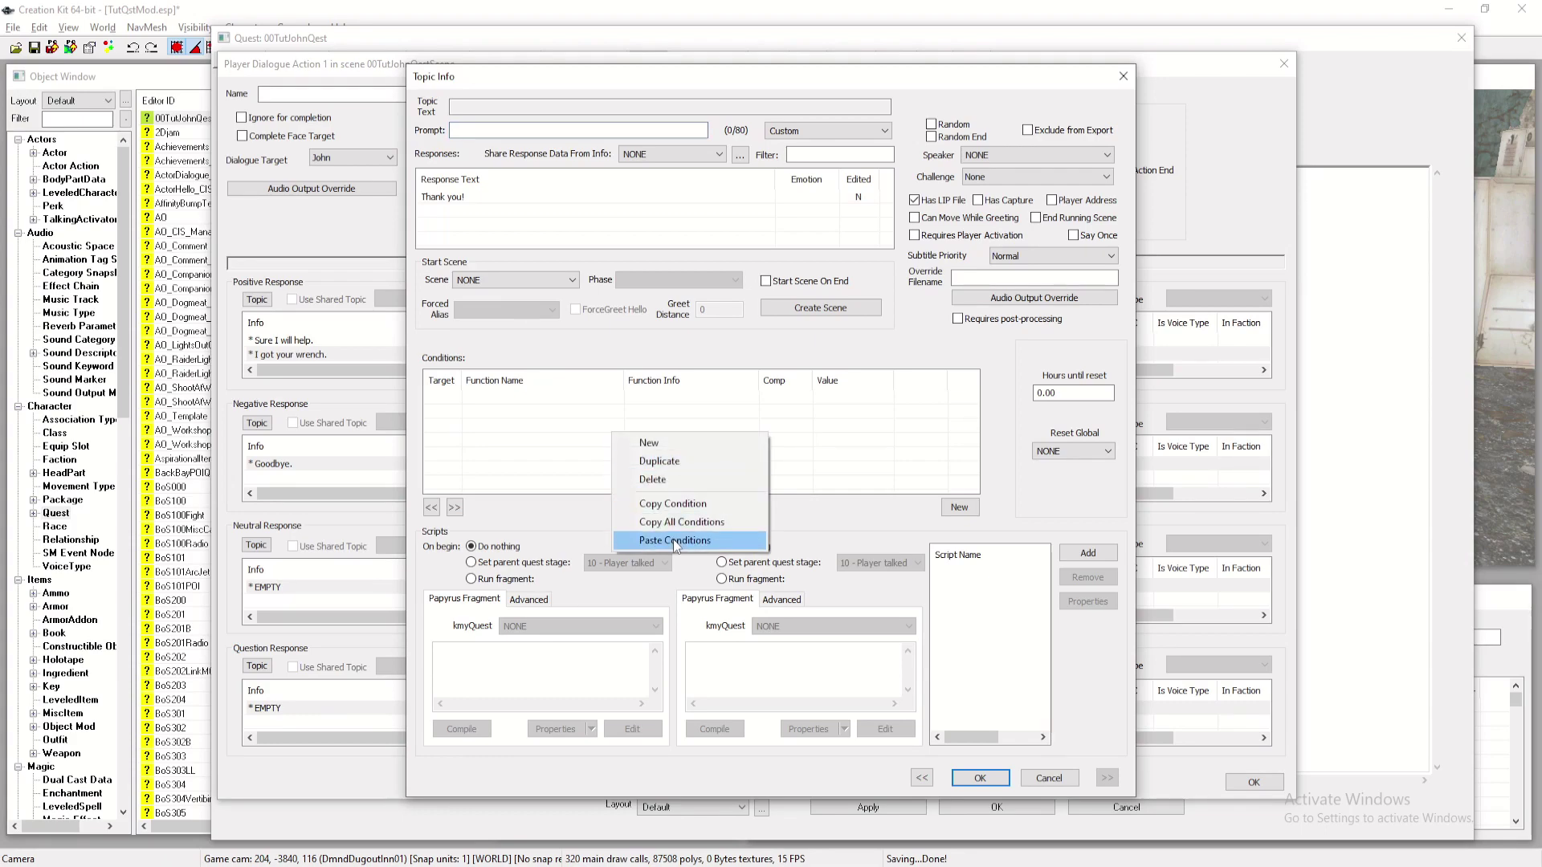
{"action": "left_click", "coordinate": [675, 541]}
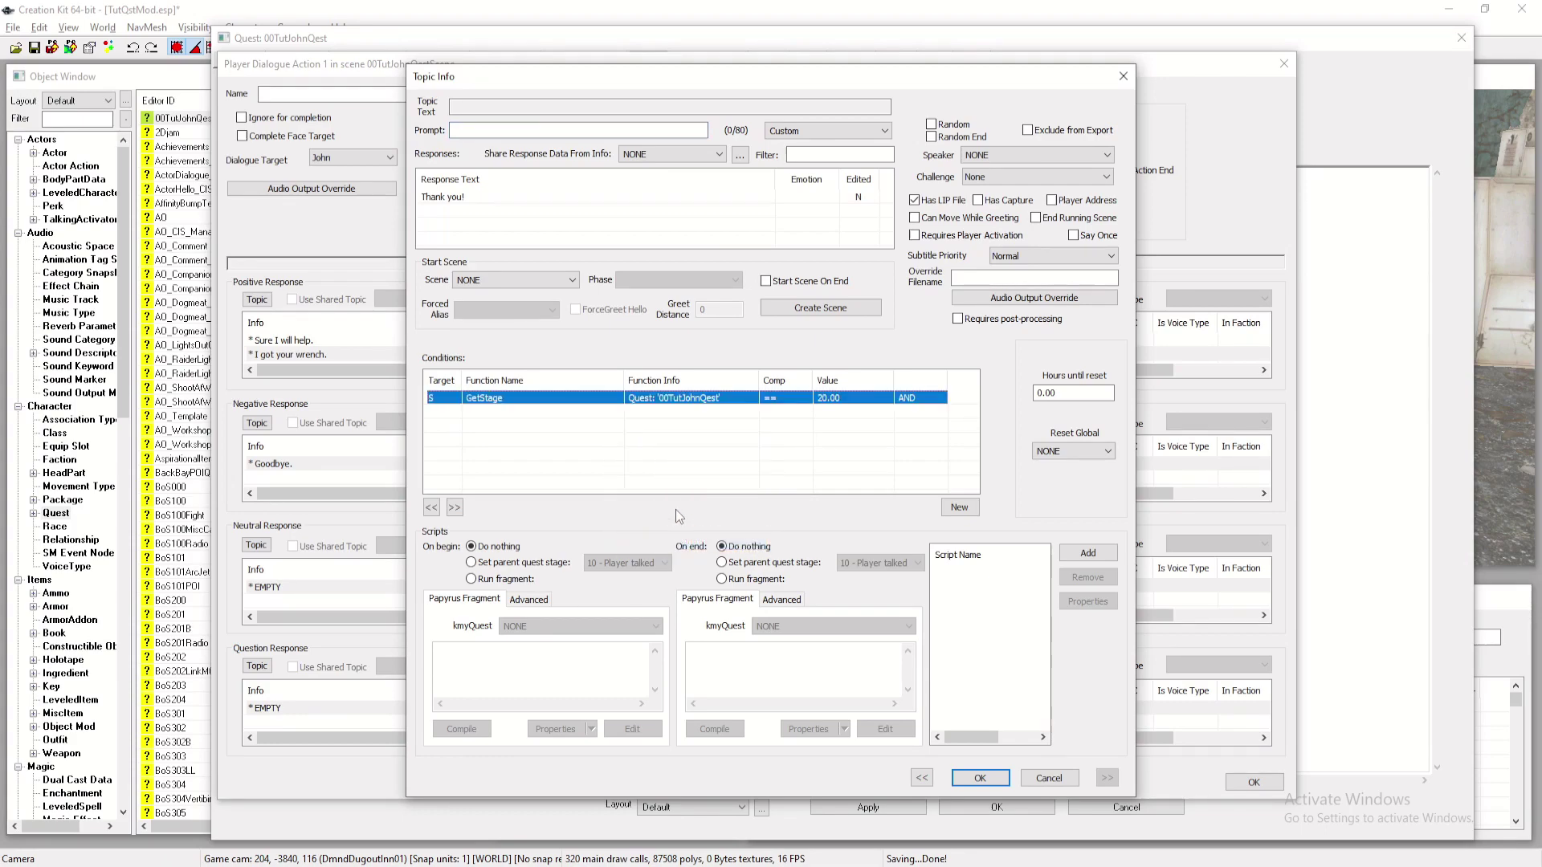
Step: Make the "Thank you!" response set the parent quest stage to "30 - questdone!" on end and end the running scene
{"action": "left_click", "coordinate": [810, 563]}
{"action": "left_click", "coordinate": [847, 564]}
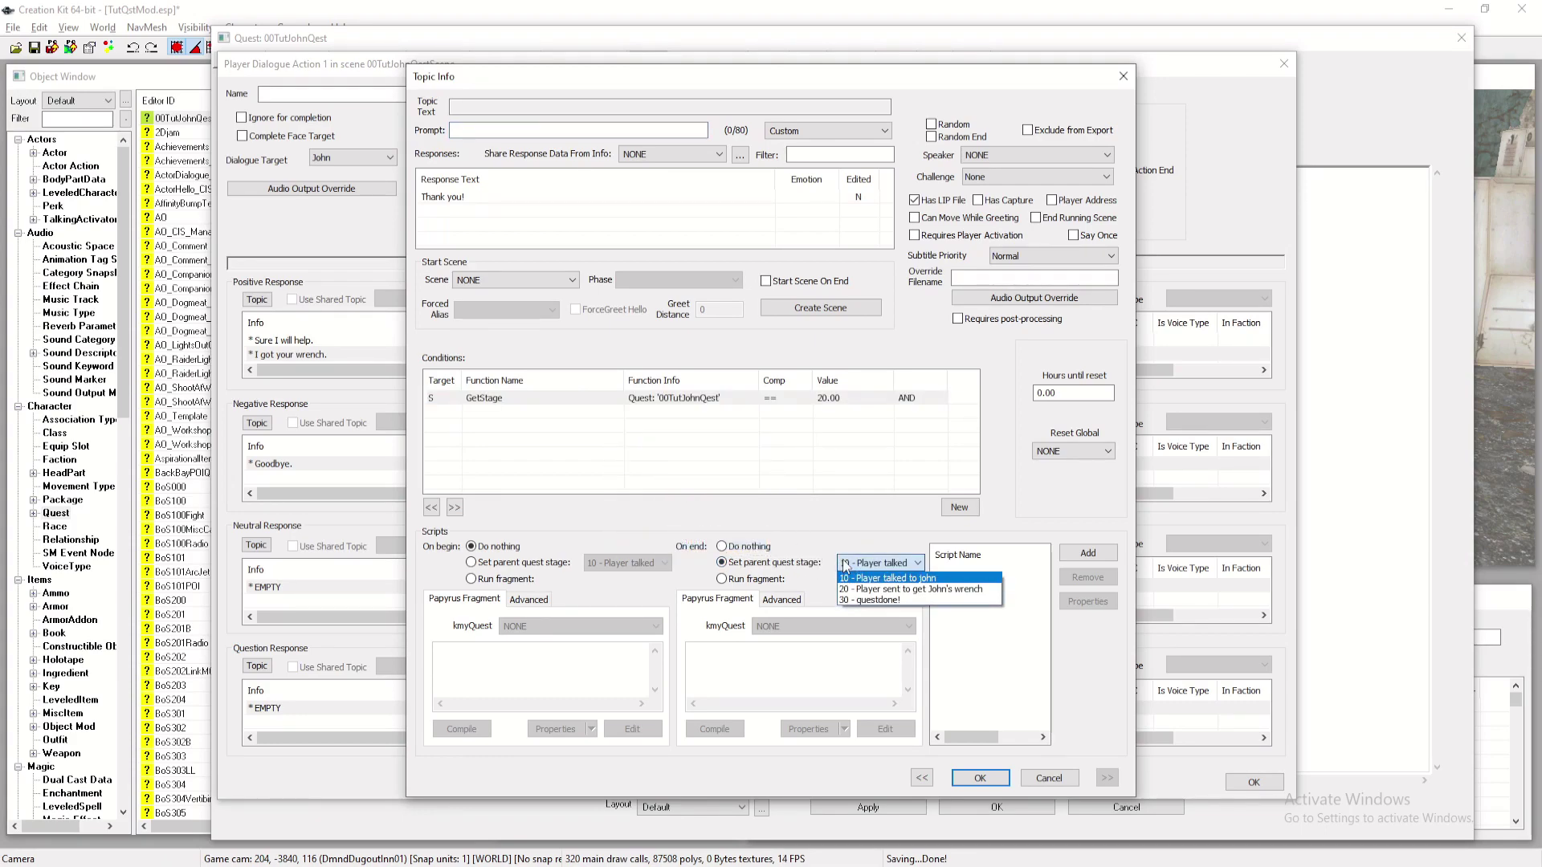
{"action": "left_click", "coordinate": [855, 601]}
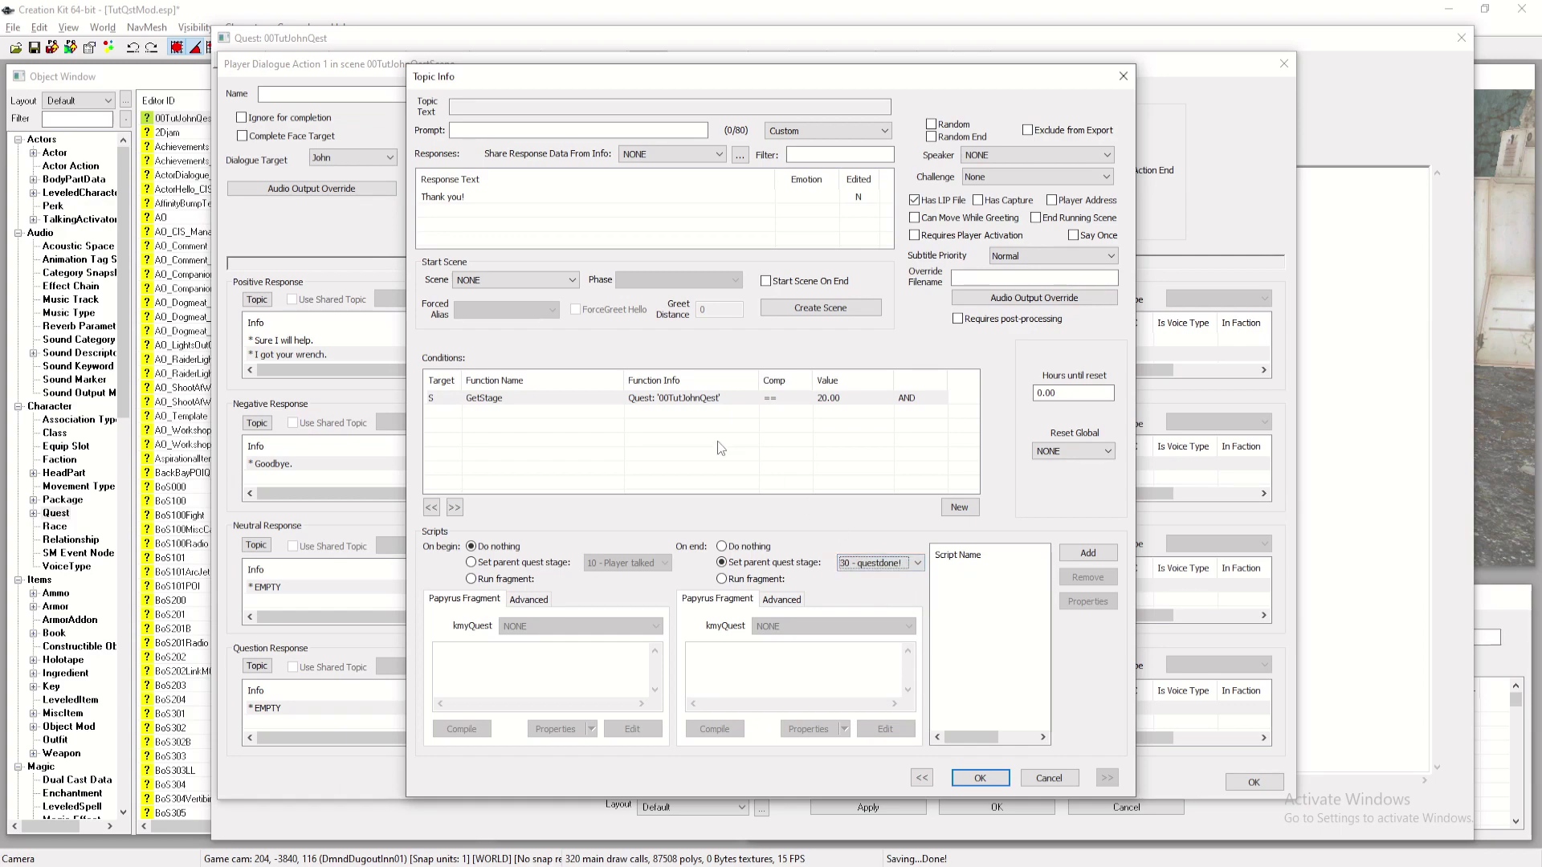
{"action": "left_click", "coordinate": [1036, 217]}
{"action": "left_click", "coordinate": [980, 778]}
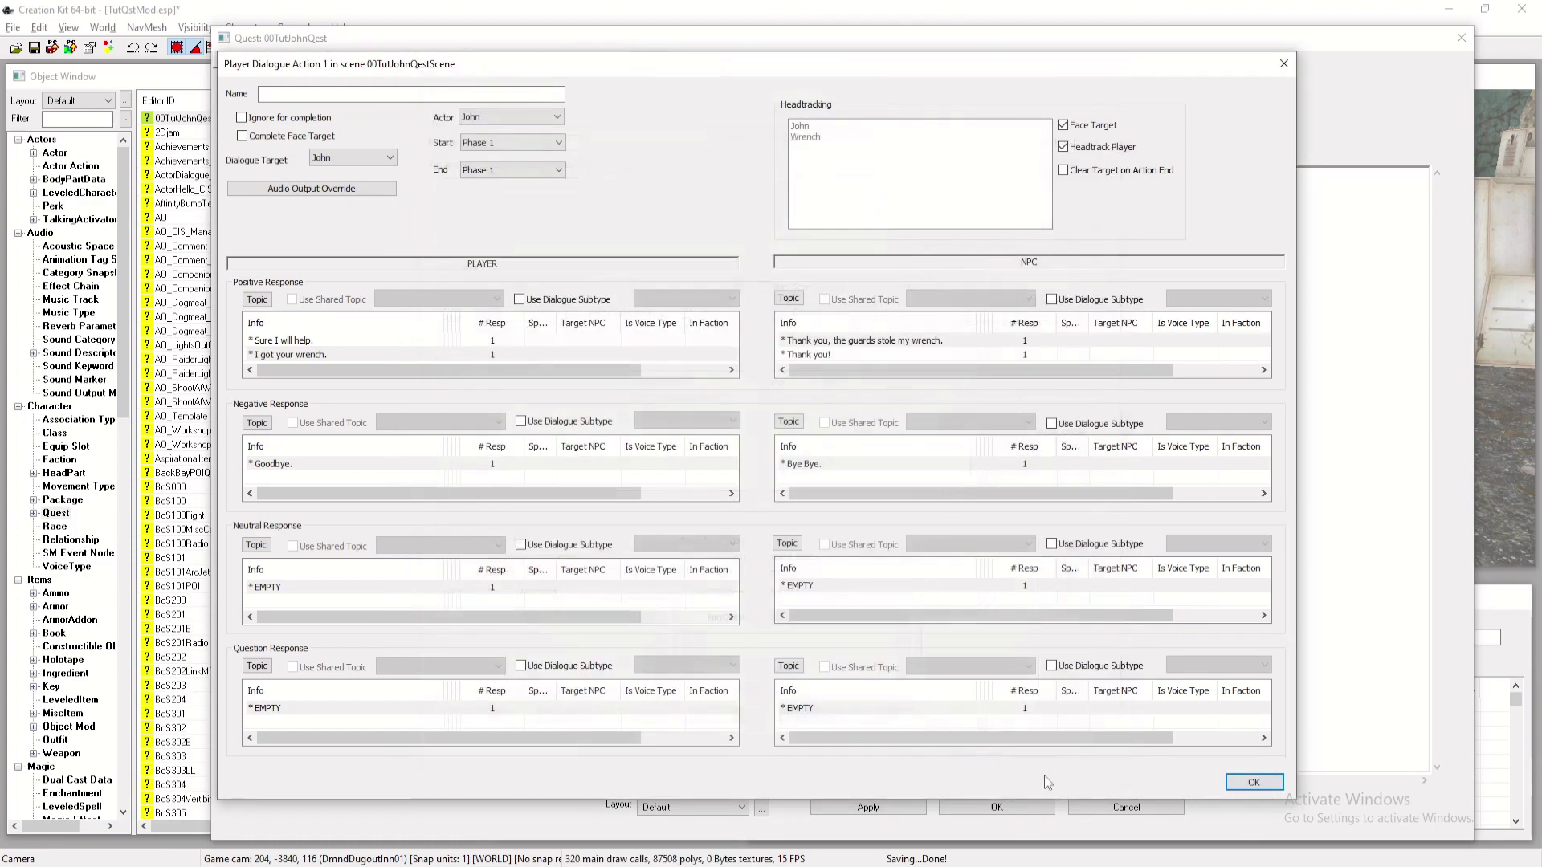
Step: Accept the dialogue action with its new responses, confirm the quest changes, and save the plugin
{"action": "left_click", "coordinate": [1253, 782]}
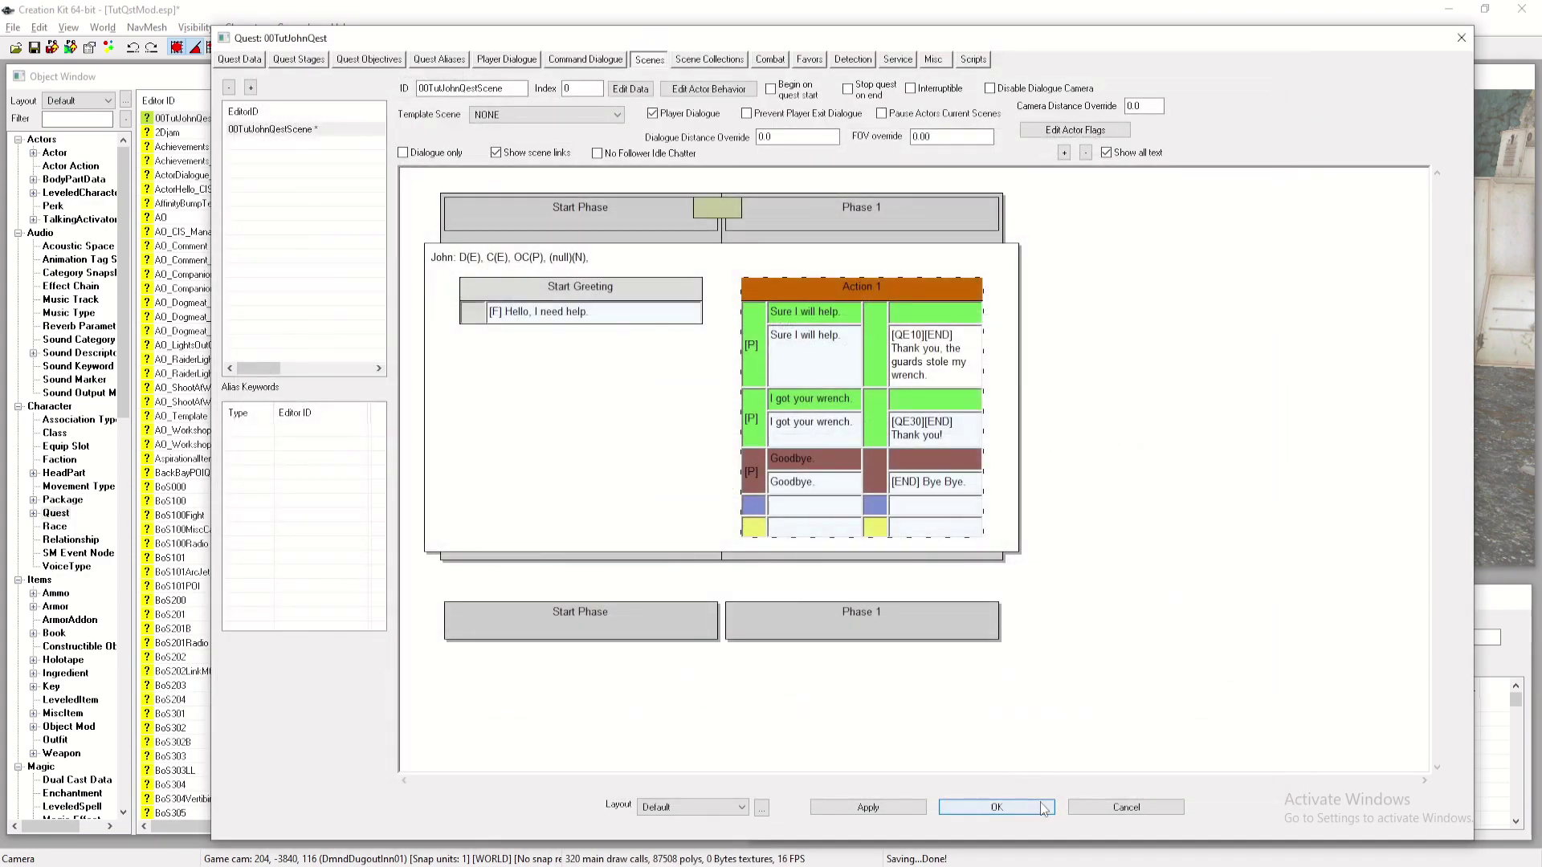
{"action": "left_click", "coordinate": [997, 807]}
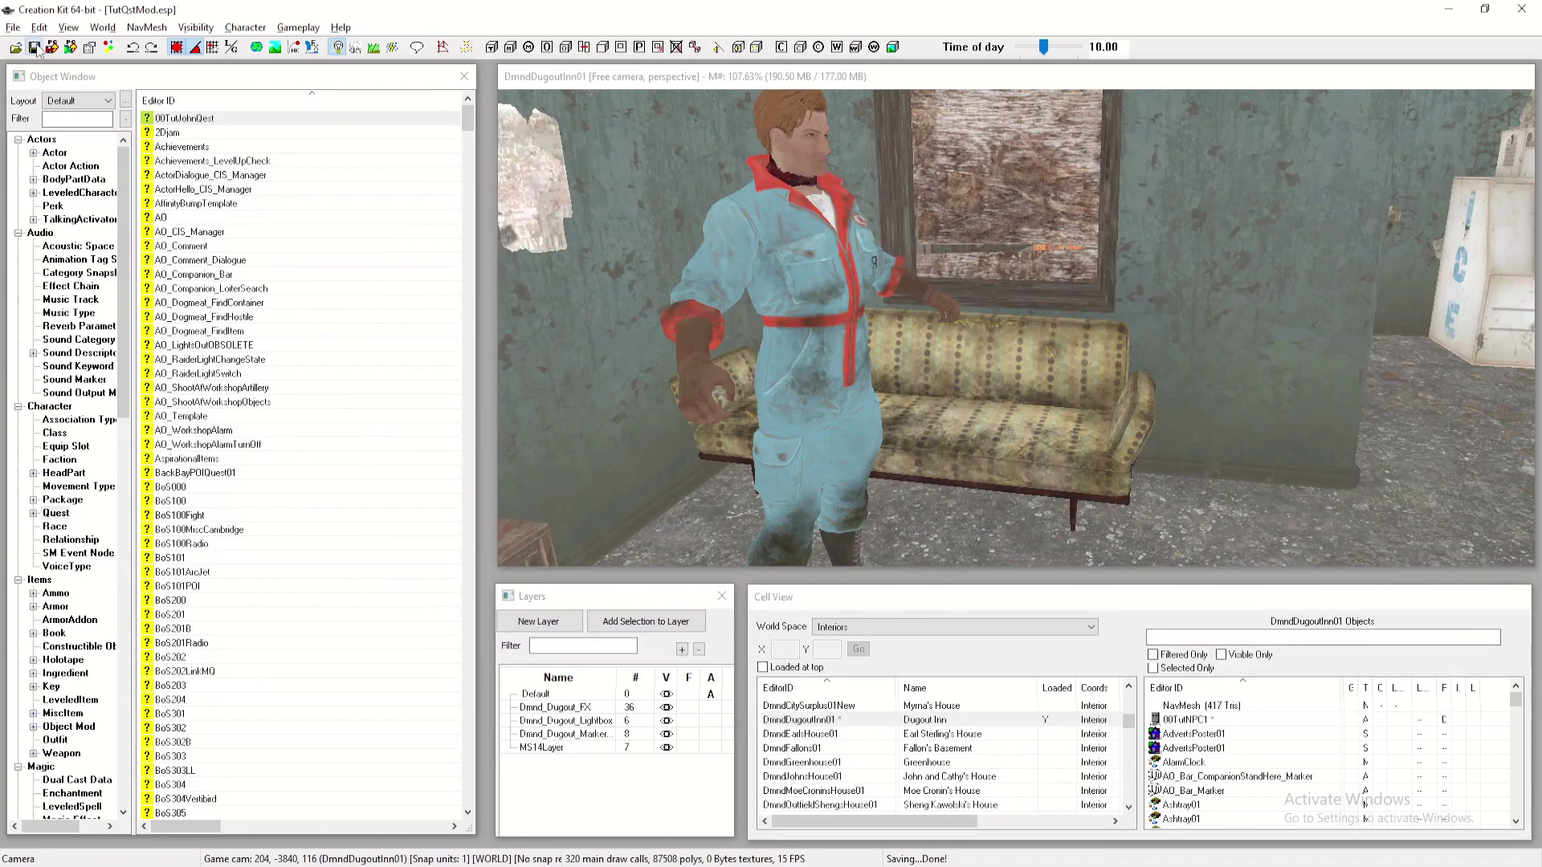
Step: Reopen the quest 00TutJohnQest and write SetObjectiveDisplayed(10) in the Papyrus fragment of stage 10
{"action": "double_click", "coordinate": [233, 119]}
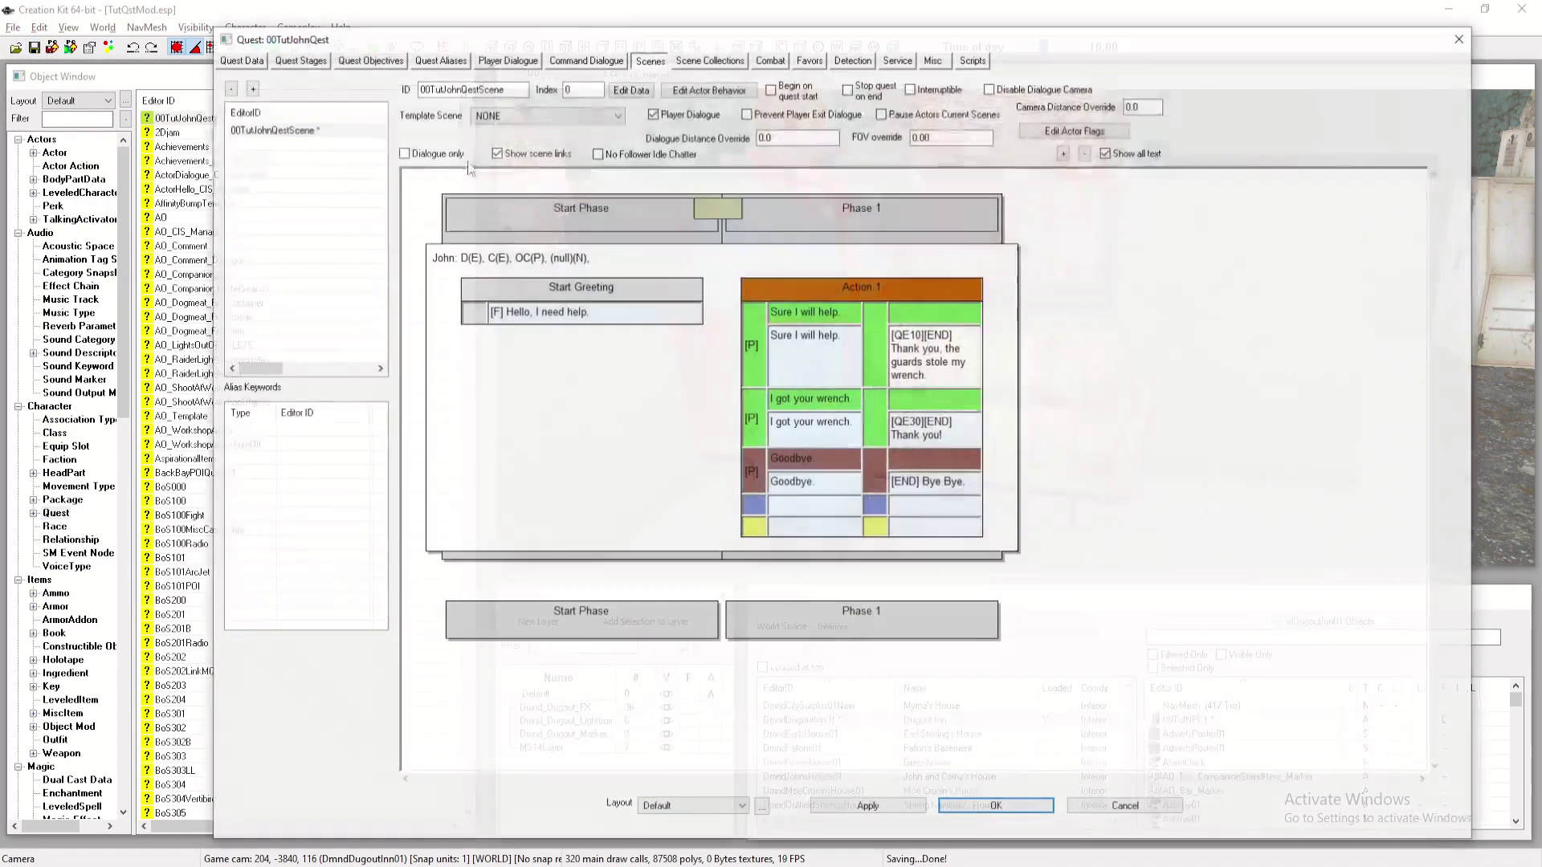
{"action": "left_click", "coordinate": [300, 61]}
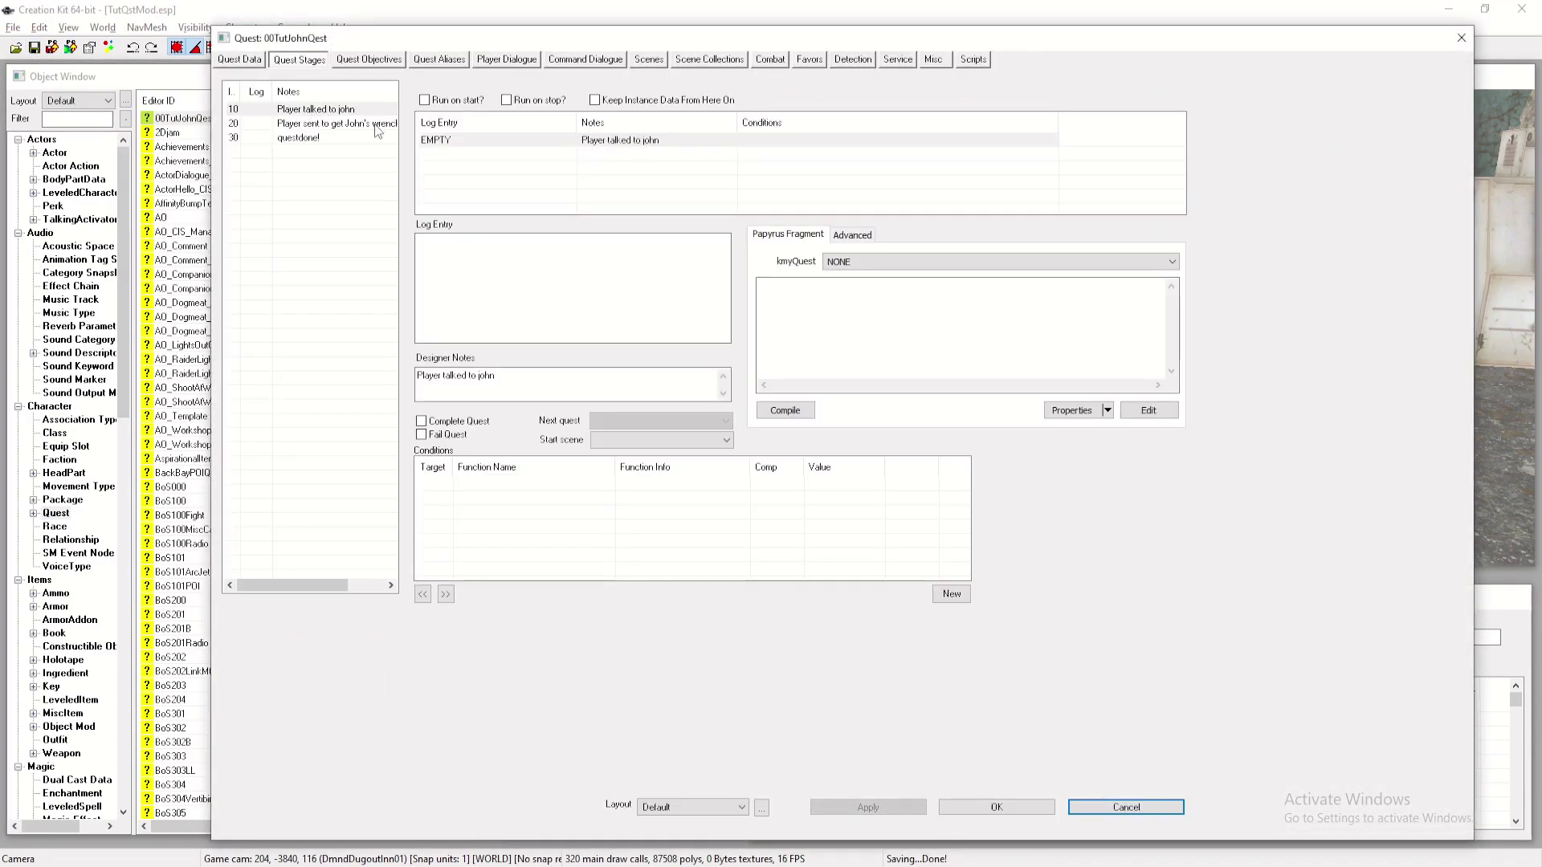
{"action": "left_click", "coordinate": [808, 326]}
{"action": "type", "text": "SetObjec"}
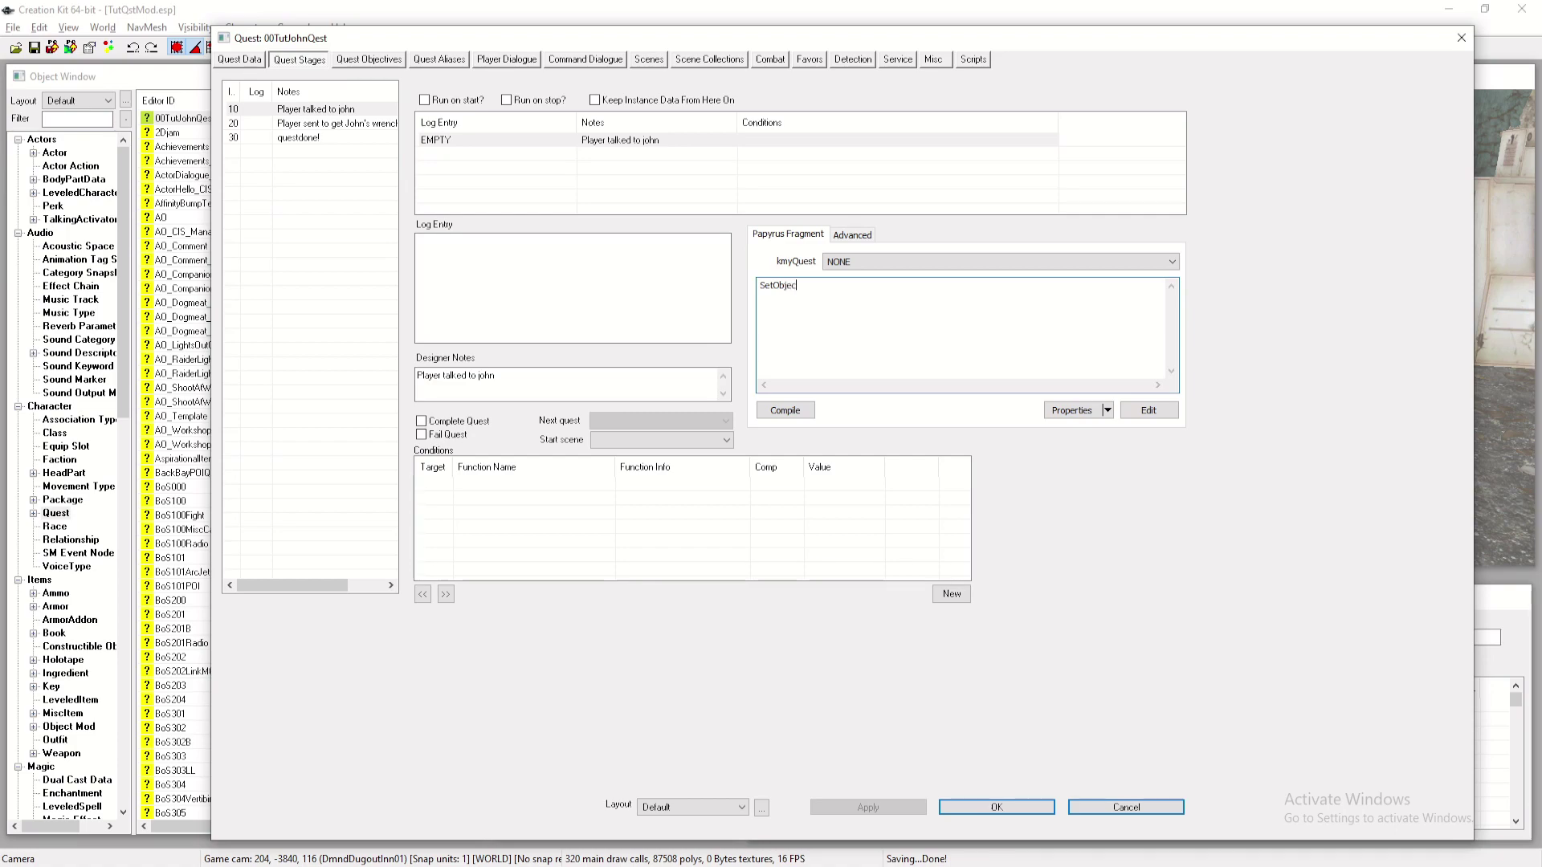
{"action": "type", "text": "tiveDisplayed(10"}
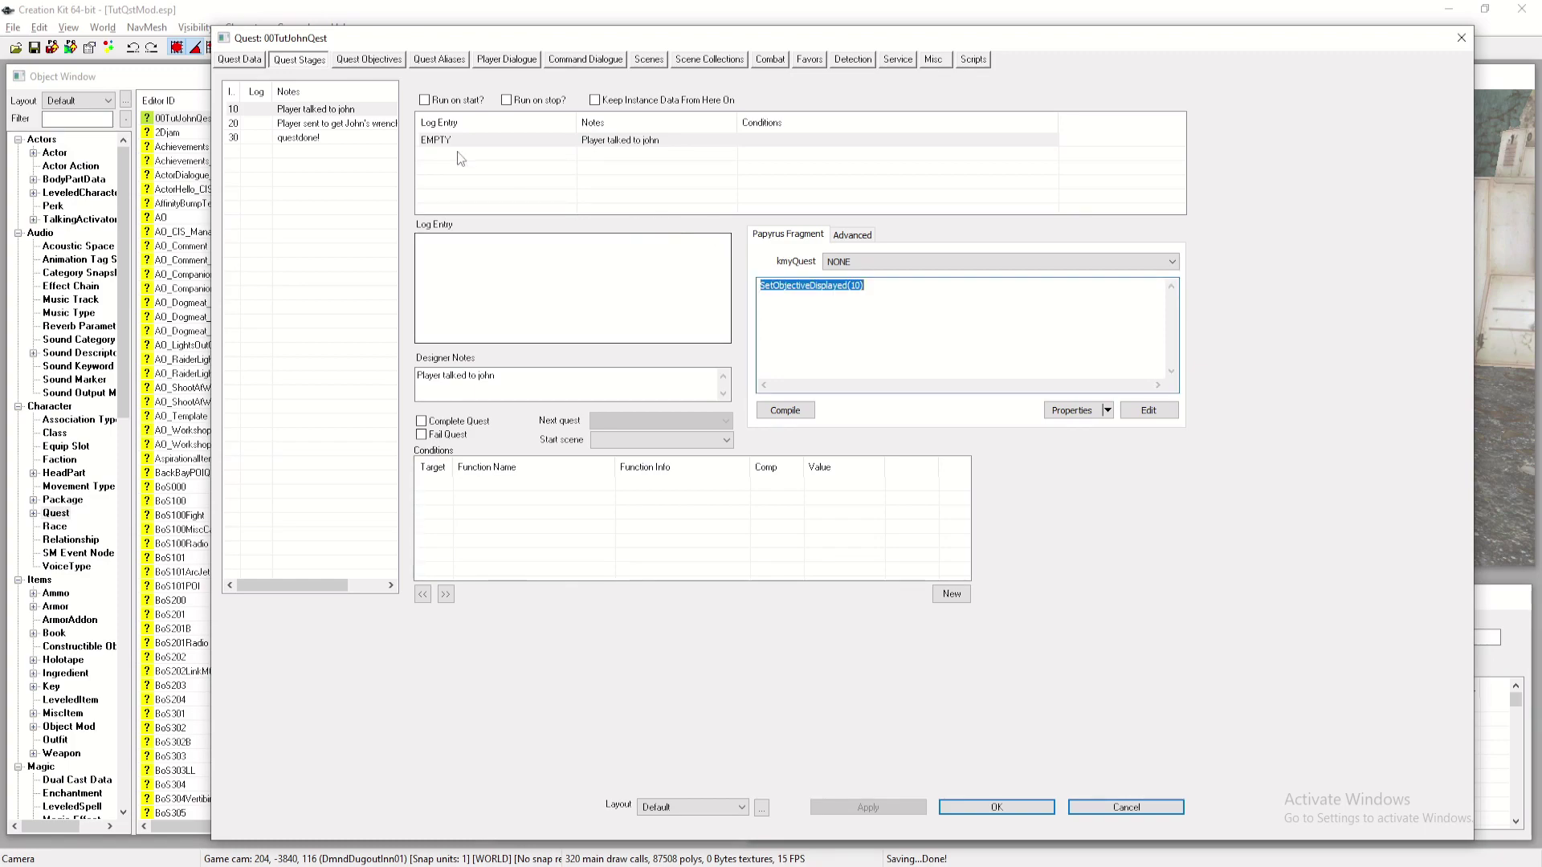
Step: Check the objective indexes, and paste the objective call into the stage 20 fragment as SetObjectiveDisplayed(20)
{"action": "left_click", "coordinate": [368, 61]}
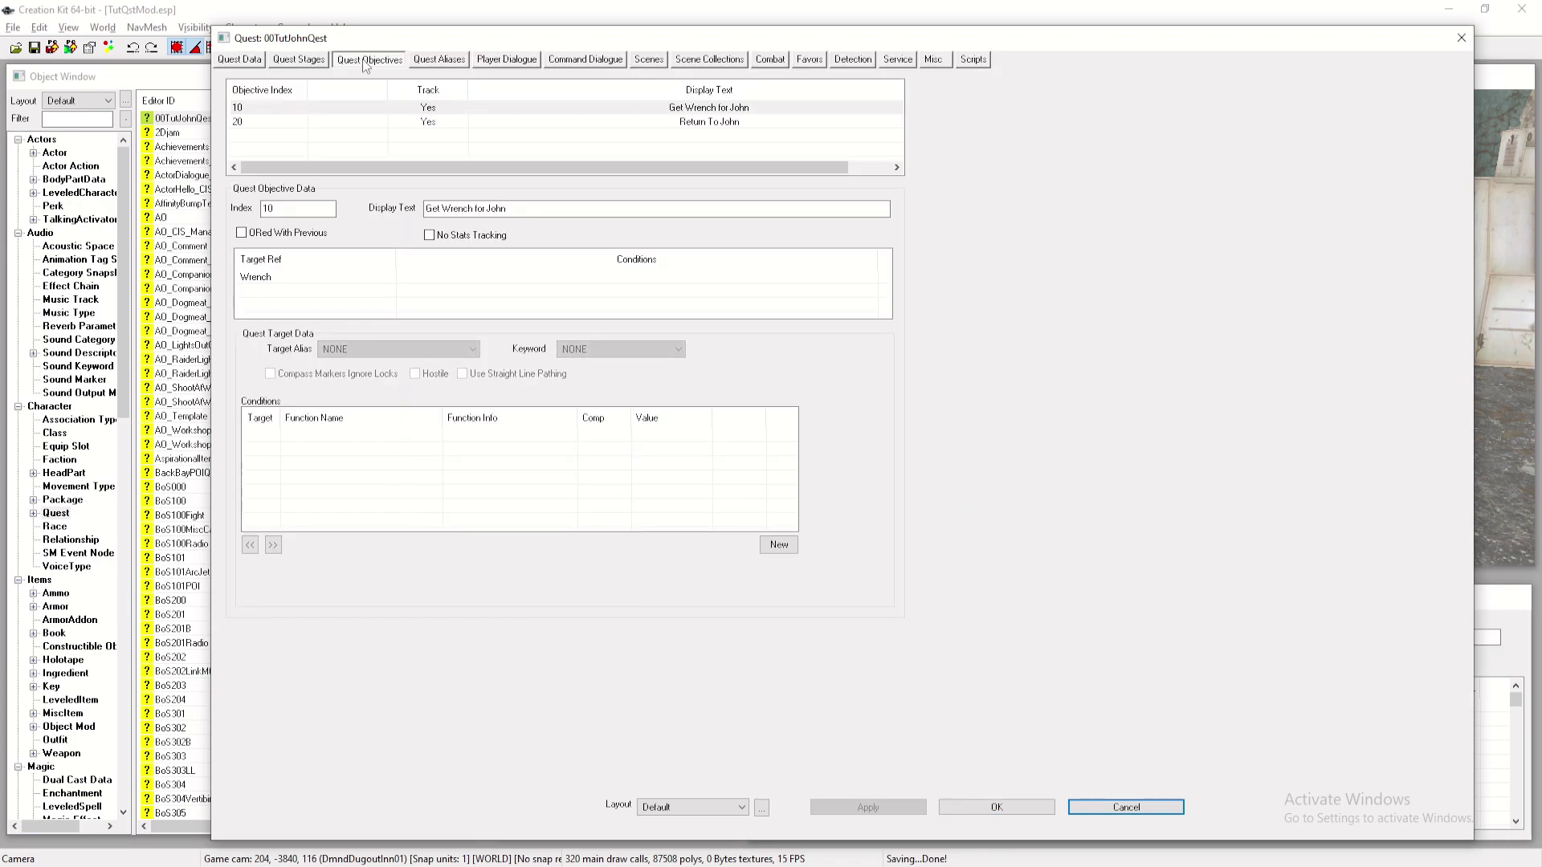
{"action": "left_click", "coordinate": [301, 64]}
{"action": "left_click", "coordinate": [321, 123]}
{"action": "left_click", "coordinate": [862, 299]}
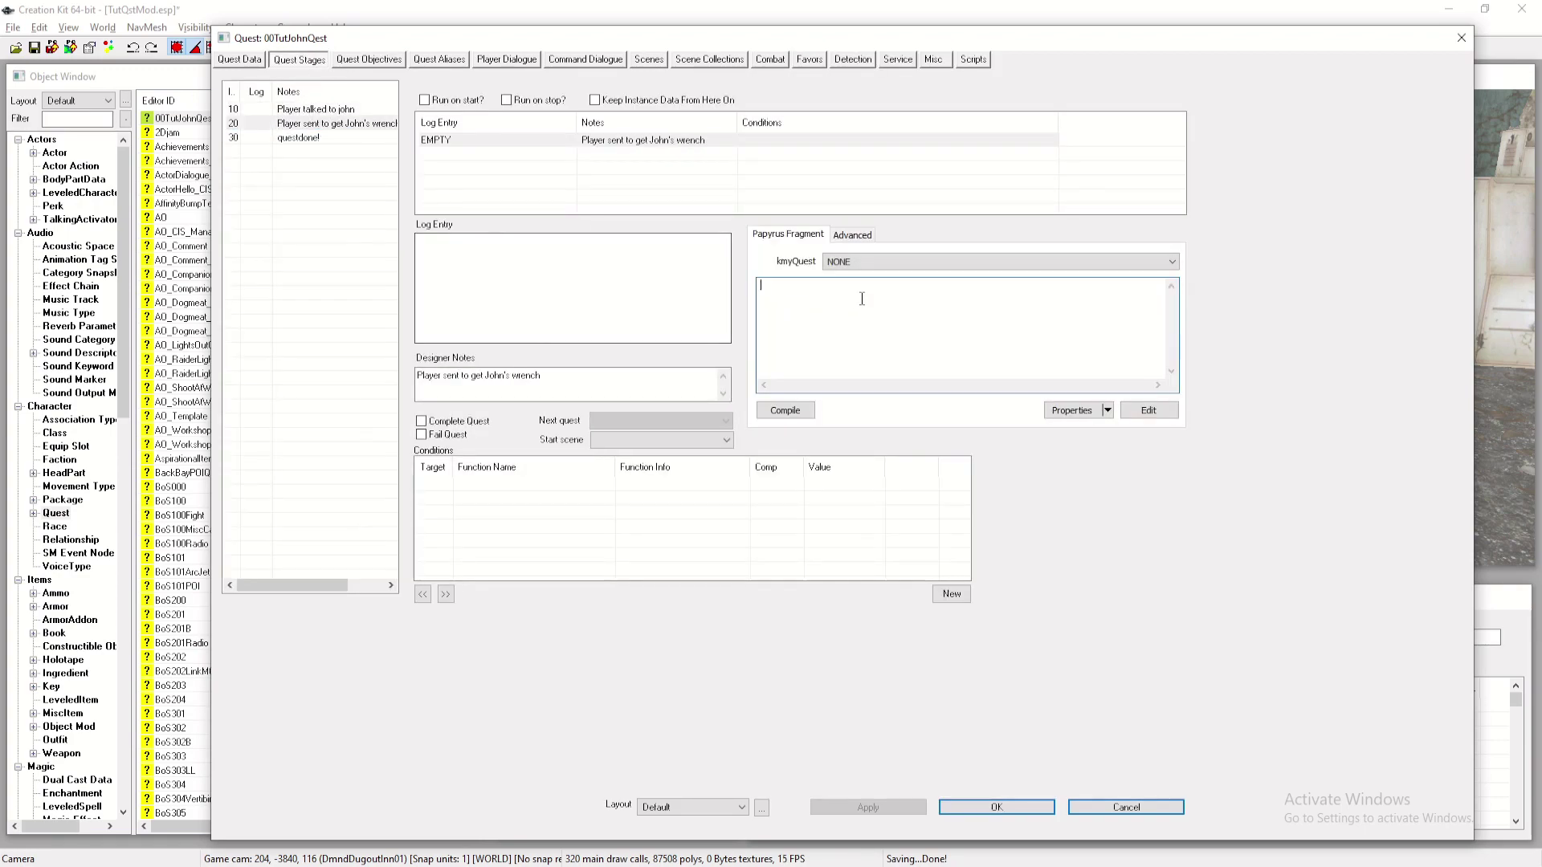
{"action": "key", "text": "ctrl+v"}
{"action": "double_click", "coordinate": [852, 287]}
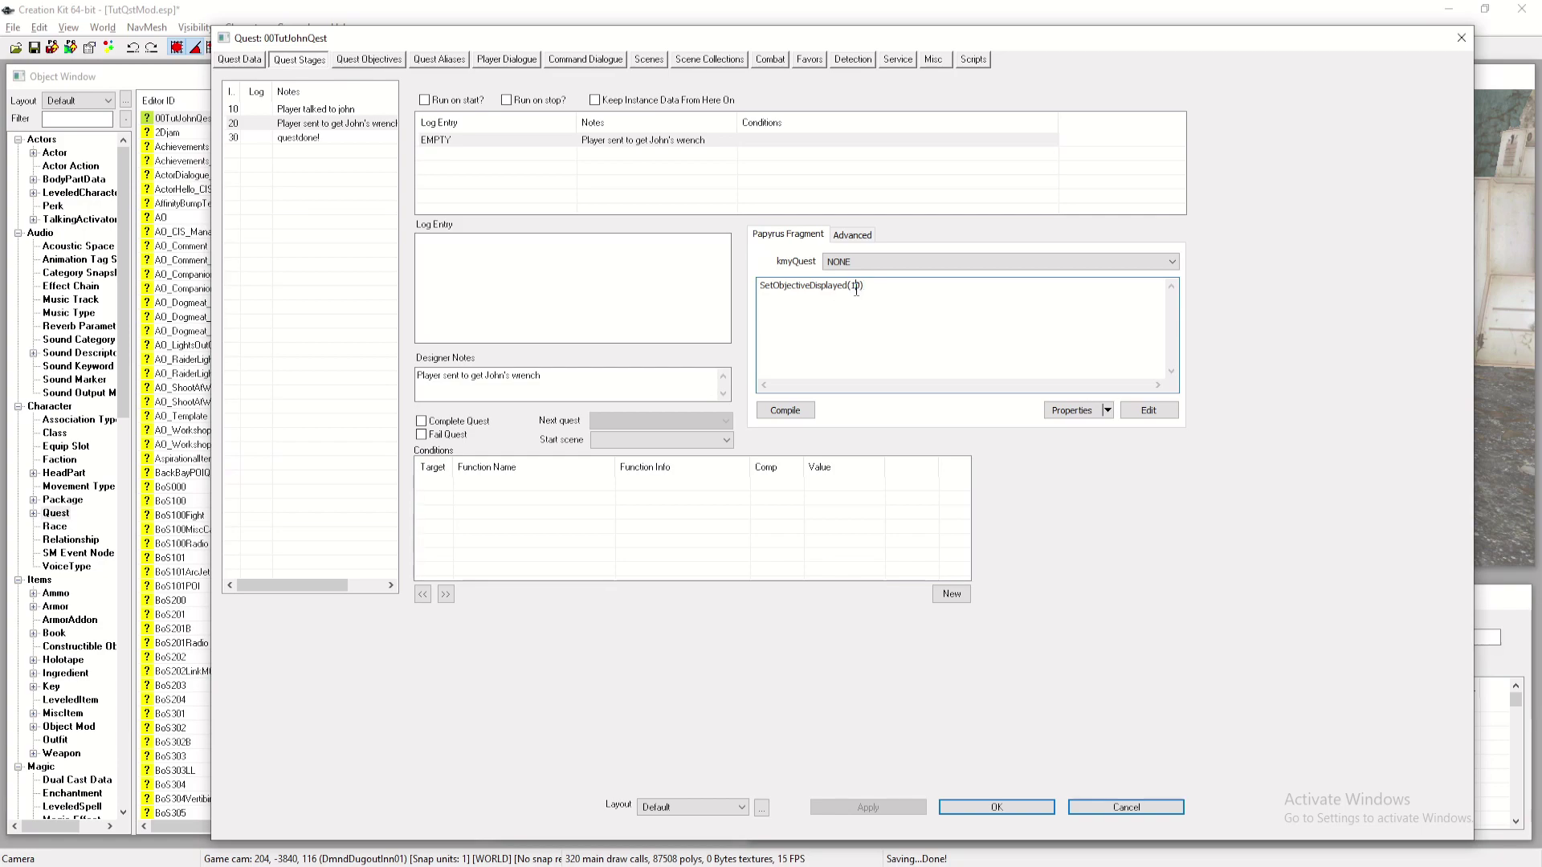
Step: Insert the line SetObjectiveCompleted(10) above the display call in the stage 20 fragment
{"action": "left_click", "coordinate": [763, 287]}
{"action": "key", "text": "Return"}
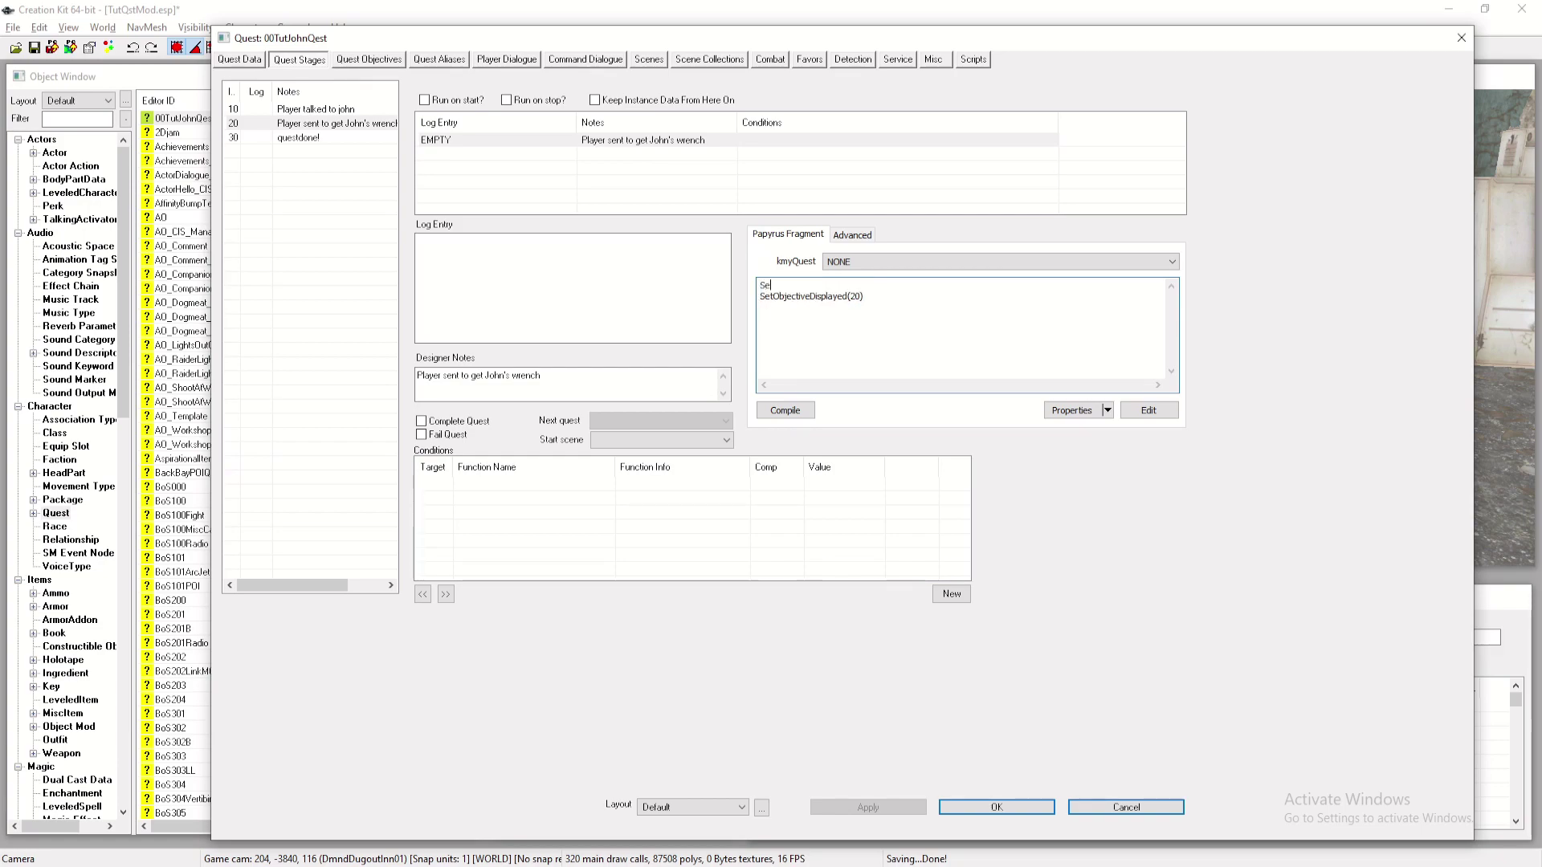
{"action": "type", "text": "SetObjective C"}
{"action": "key", "text": "BackSpace"}
{"action": "key", "text": "BackSpace"}
{"action": "type", "text": "Completed(10)"}
{"action": "key", "text": "ctrl+a"}
{"action": "left_click", "coordinate": [890, 288]}
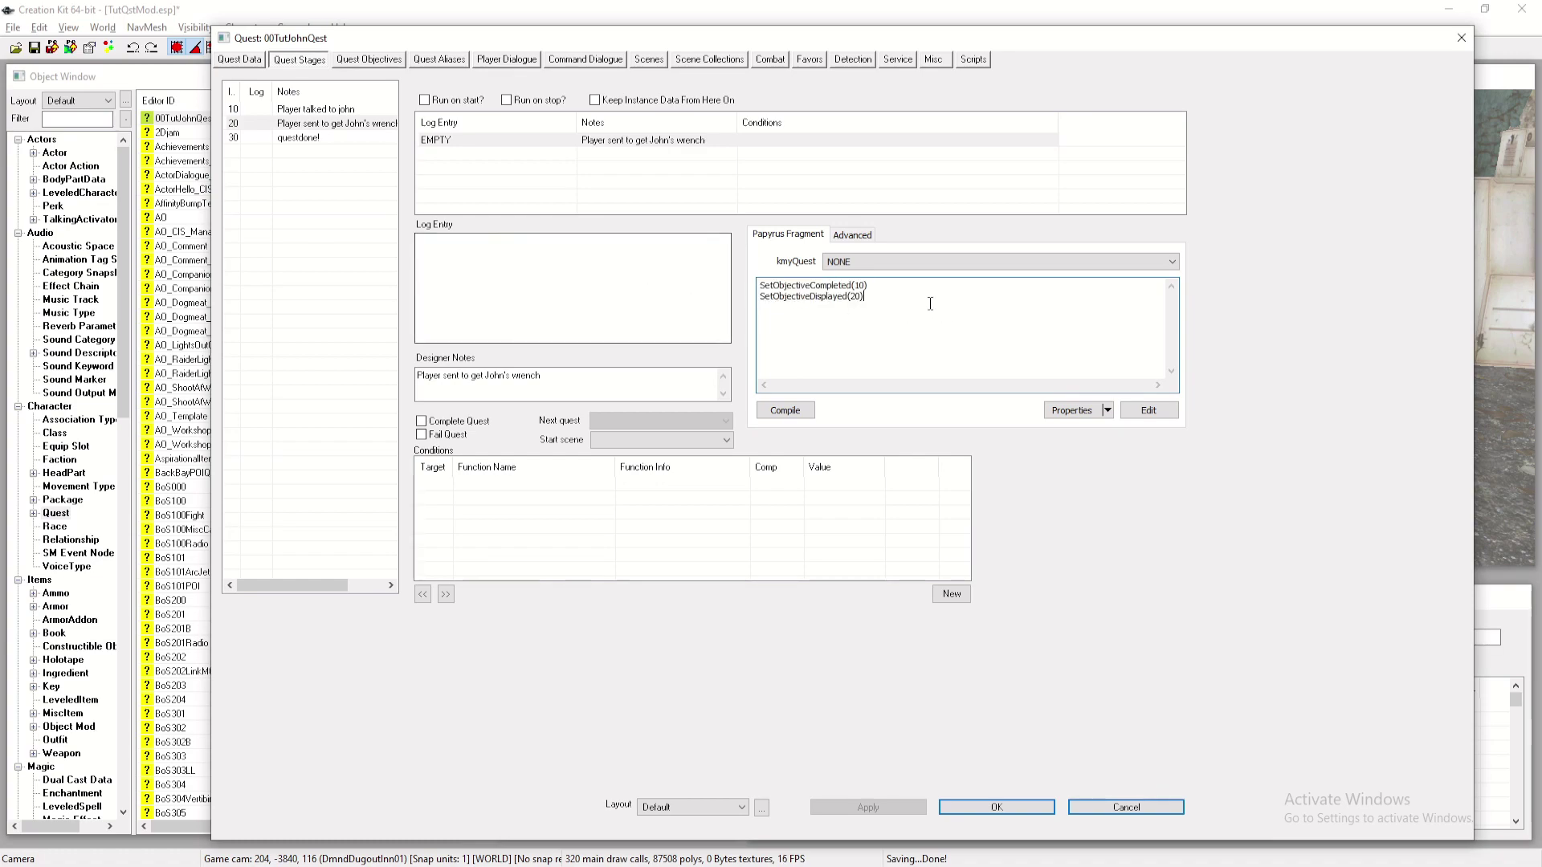
Step: Copy the SetObjectiveCompleted line from stage 20 into the stage 30 fragment and edit its objective index
{"action": "left_click_drag", "start_coordinate": [571, 291], "coordinate": [566, 286]}
{"action": "key", "text": "ctrl+c"}
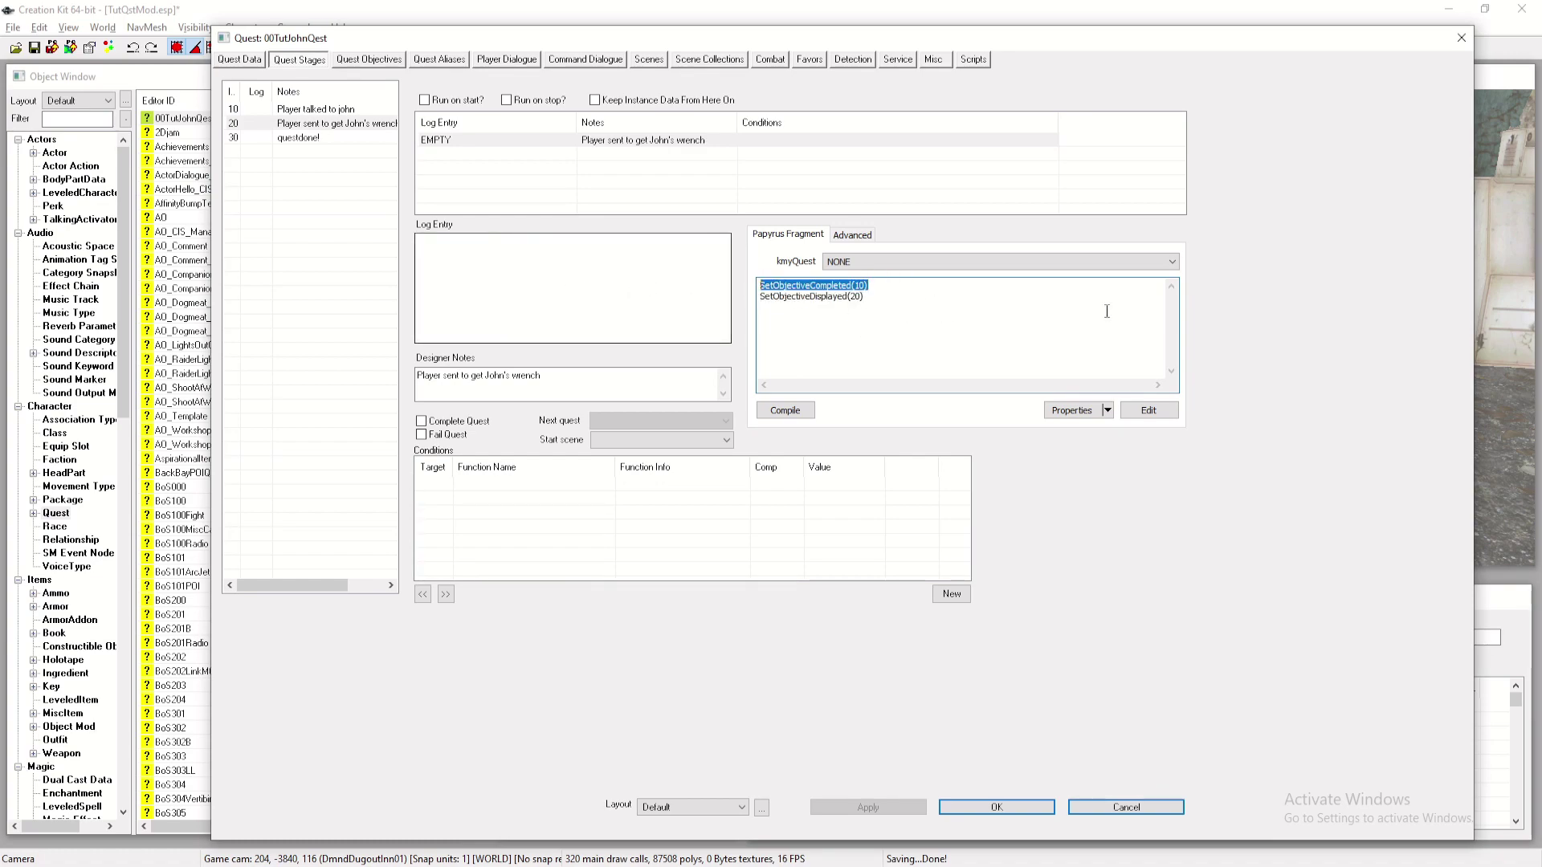
{"action": "left_click", "coordinate": [431, 185]}
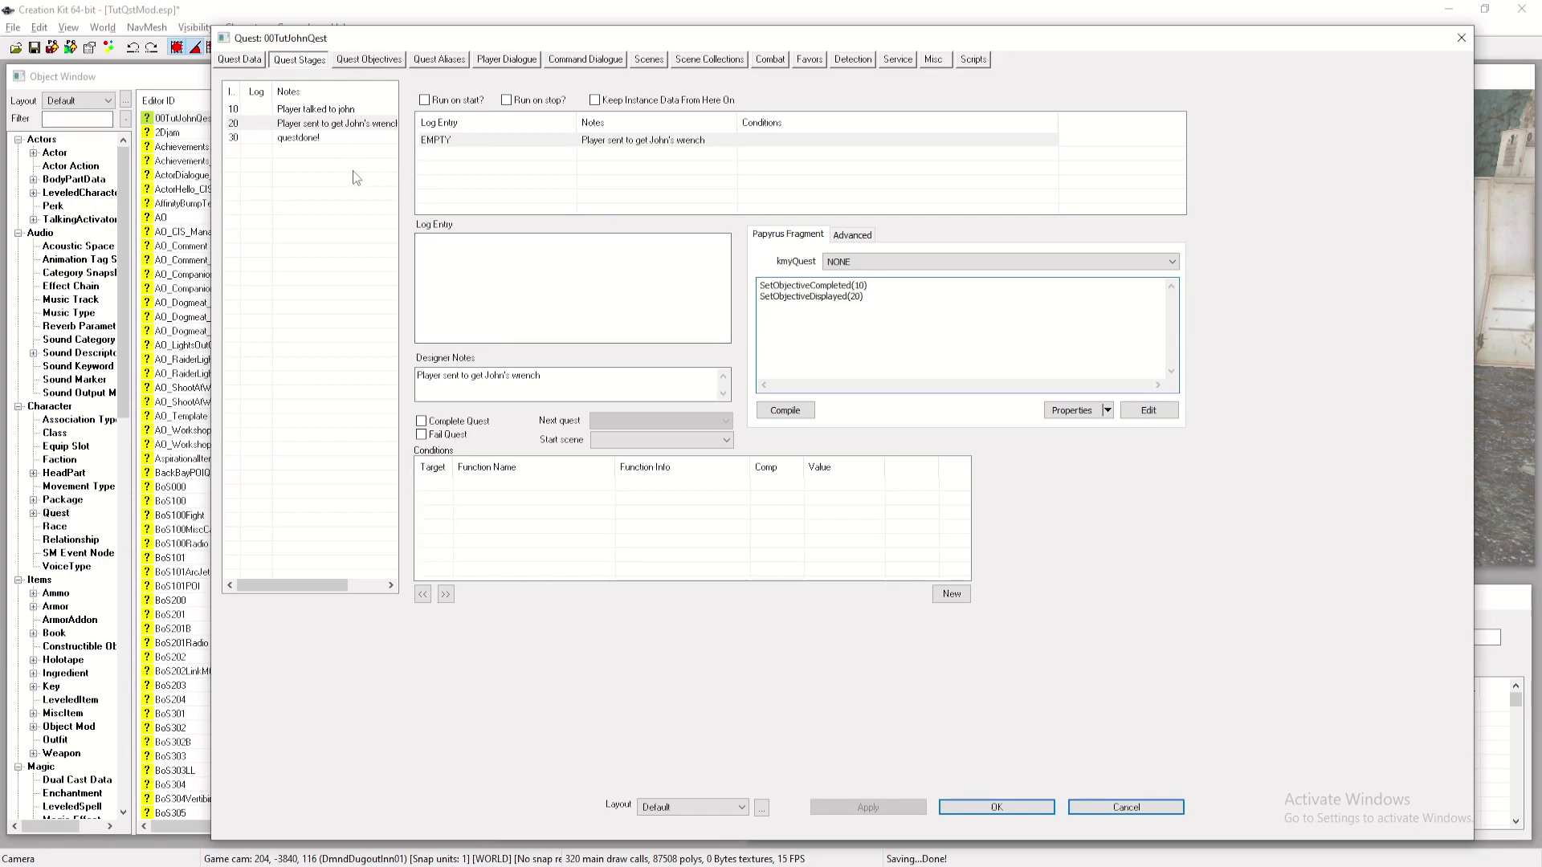
{"action": "left_click", "coordinate": [319, 137]}
{"action": "left_click", "coordinate": [897, 324]}
{"action": "key", "text": "ctrl+v"}
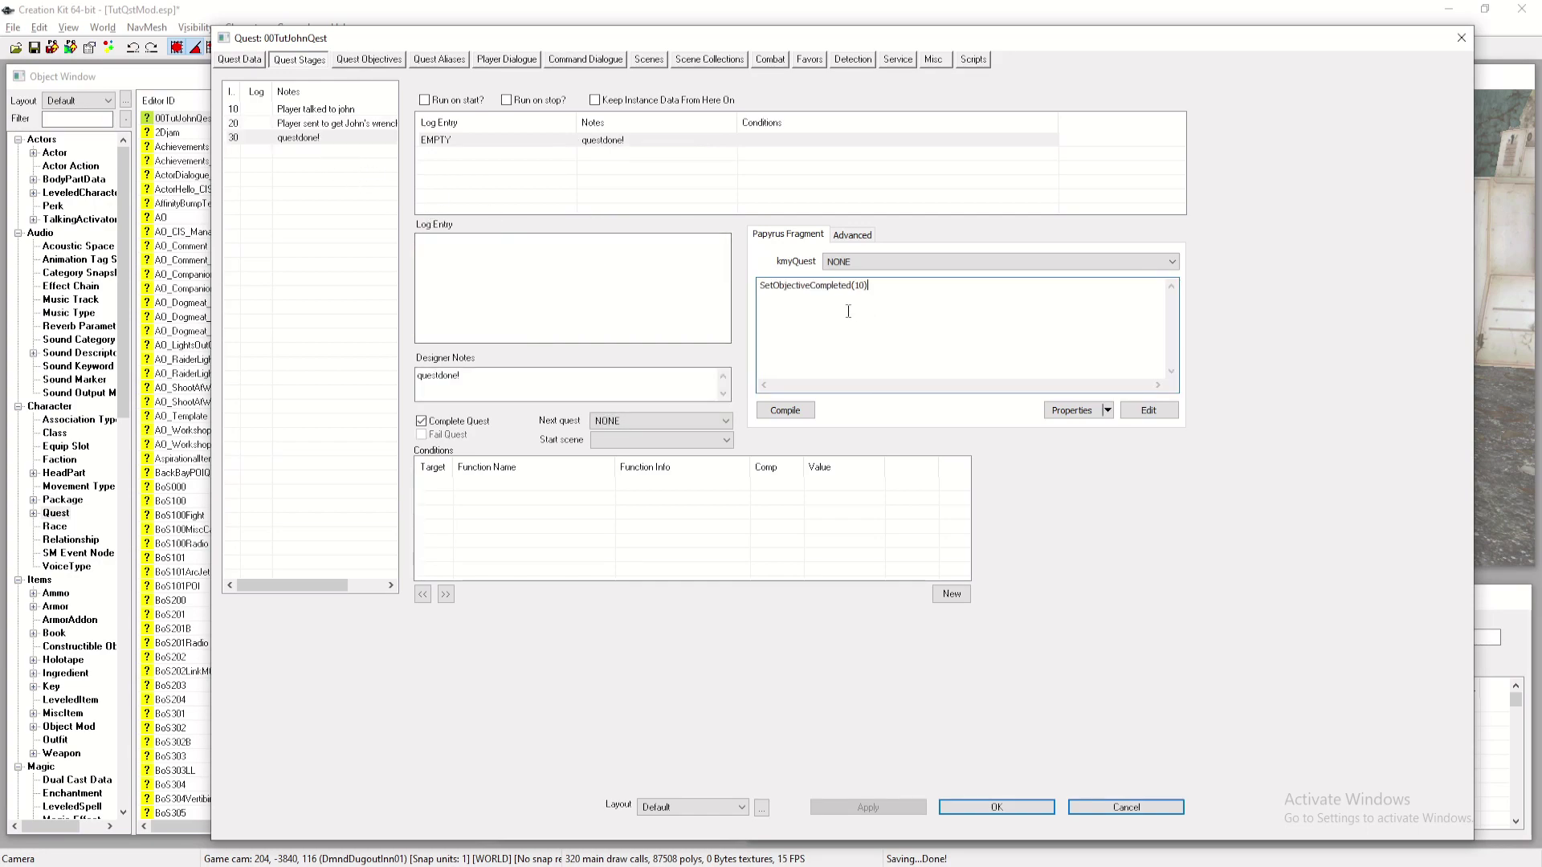
{"action": "double_click", "coordinate": [858, 294]}
{"action": "left_click", "coordinate": [964, 311]}
Step: Add a MiscObject property named Wrencho to the stage 30 fragment script
{"action": "left_click", "coordinate": [1064, 412]}
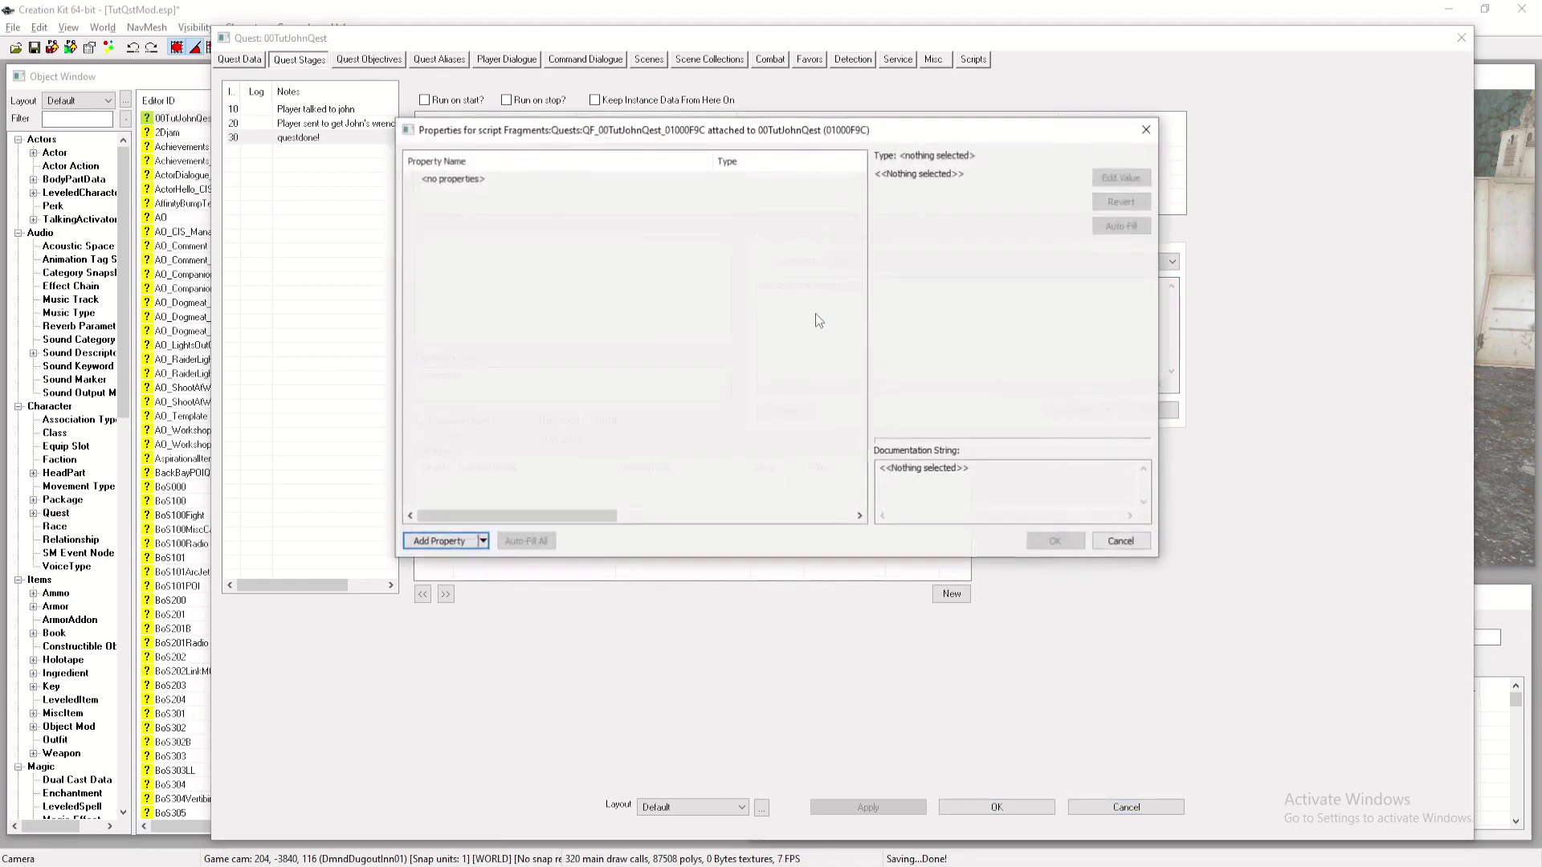
{"action": "left_click", "coordinate": [442, 542]}
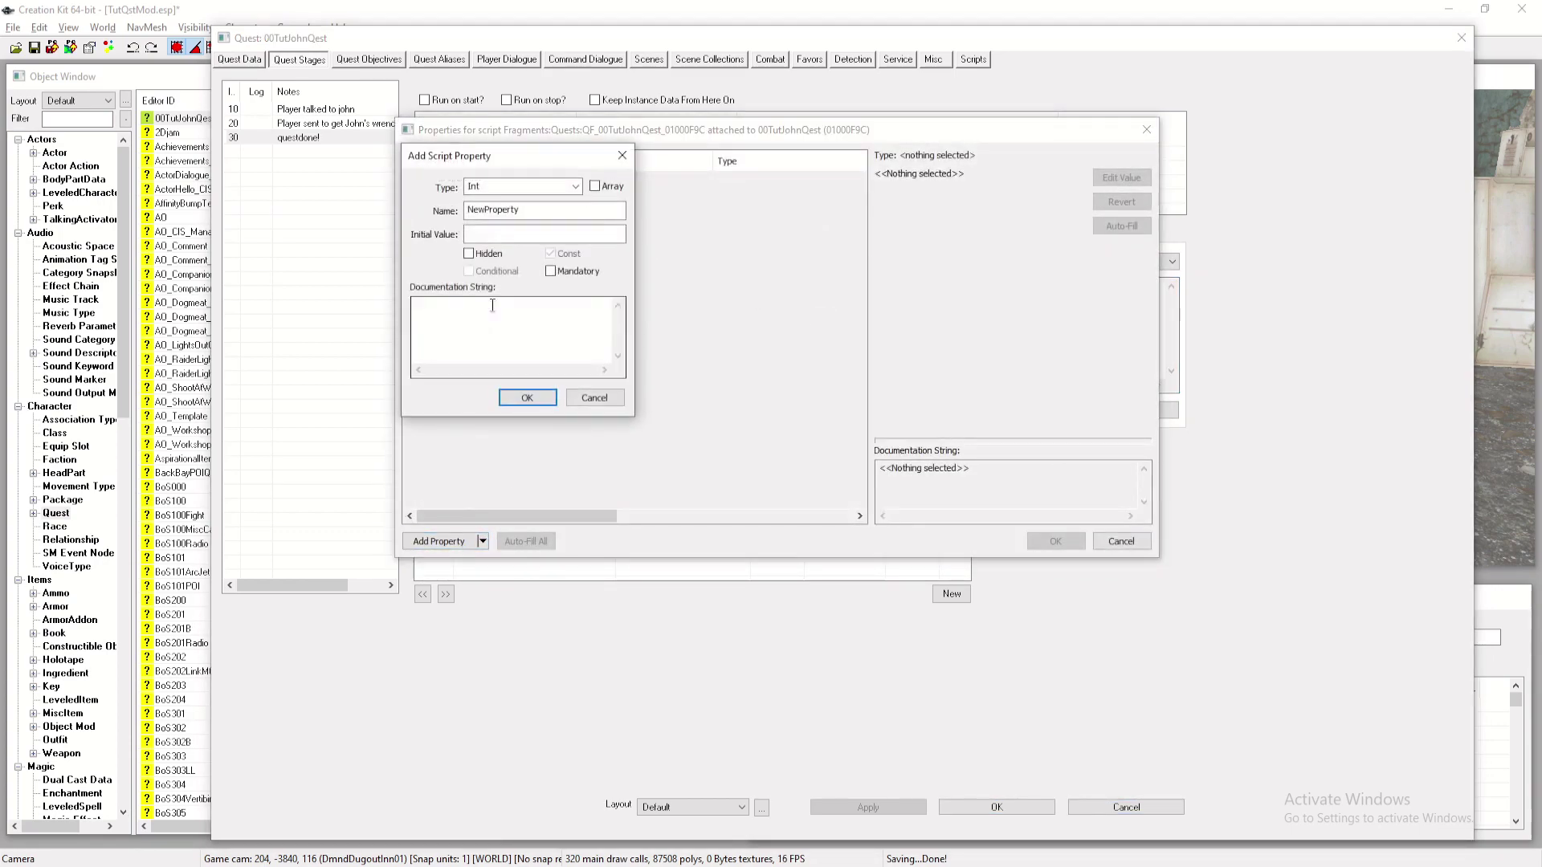
{"action": "left_click", "coordinate": [576, 187]}
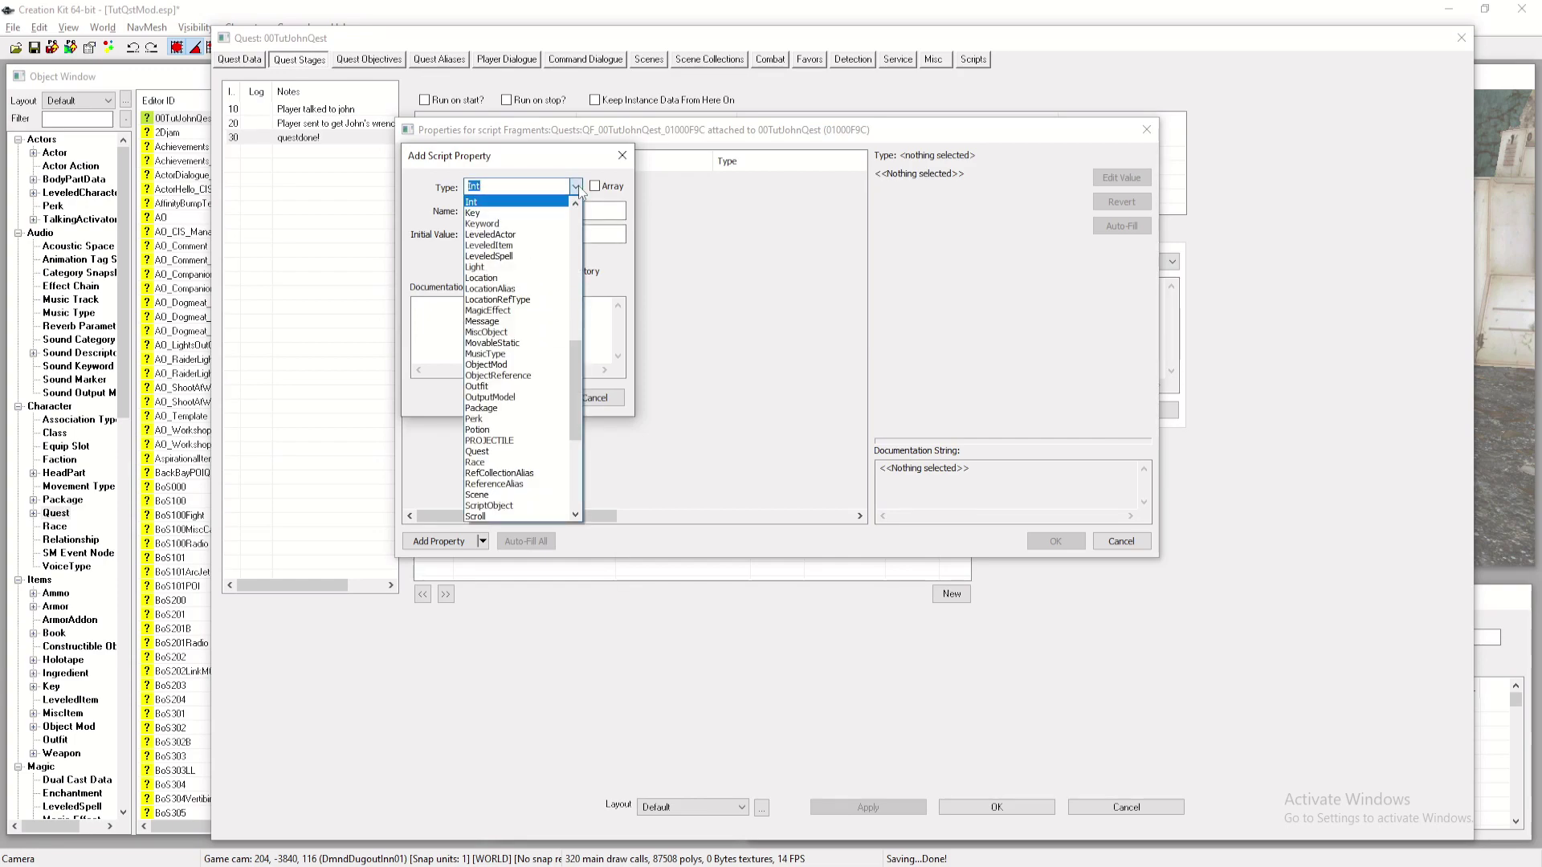
{"action": "type", "text": "m"}
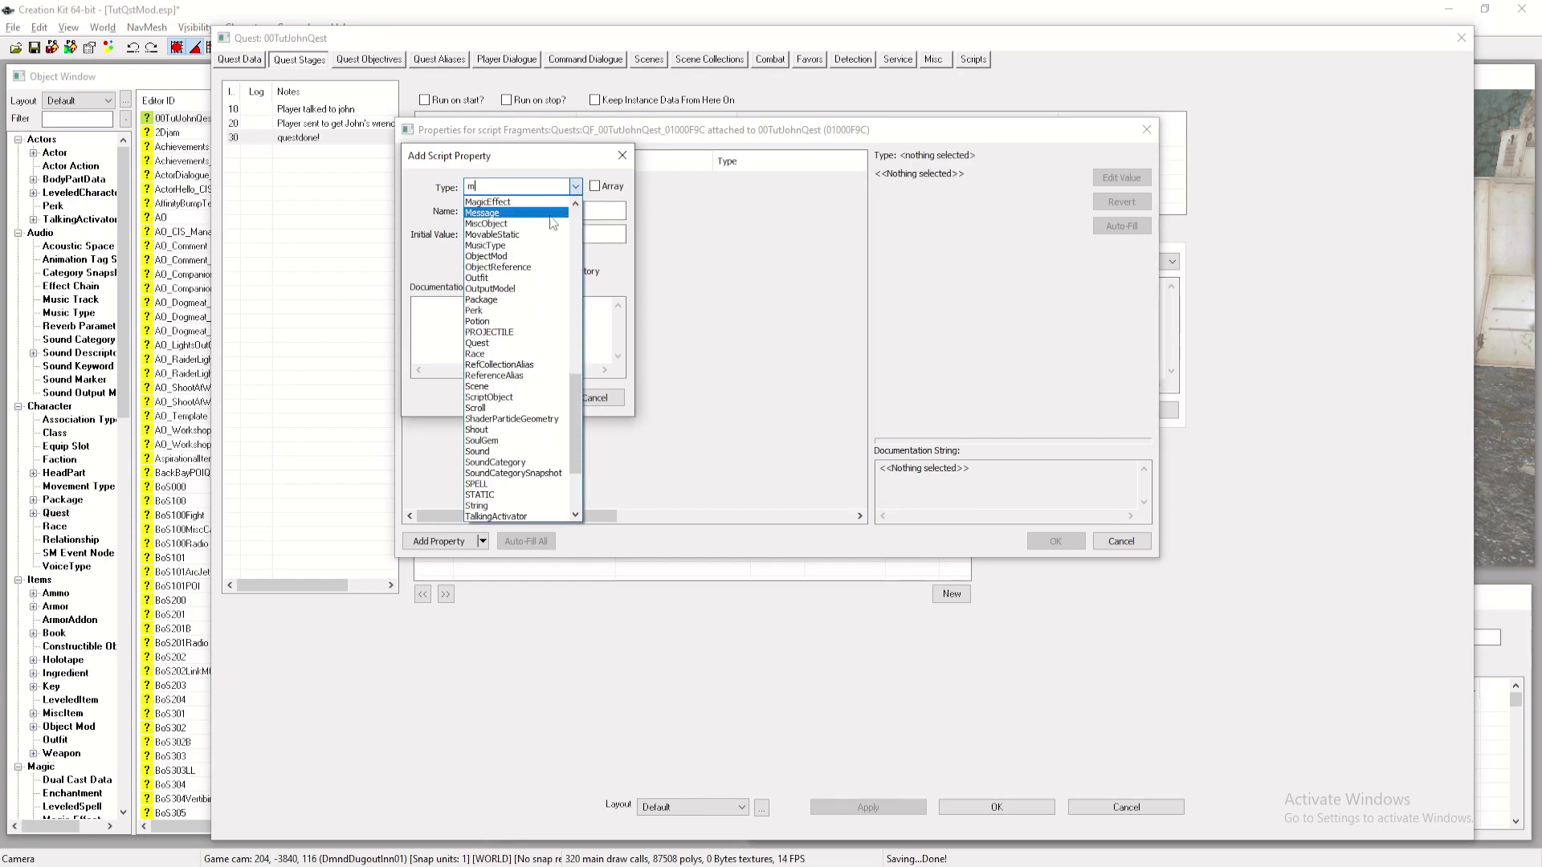
{"action": "left_click", "coordinate": [498, 223]}
{"action": "double_click", "coordinate": [524, 209]}
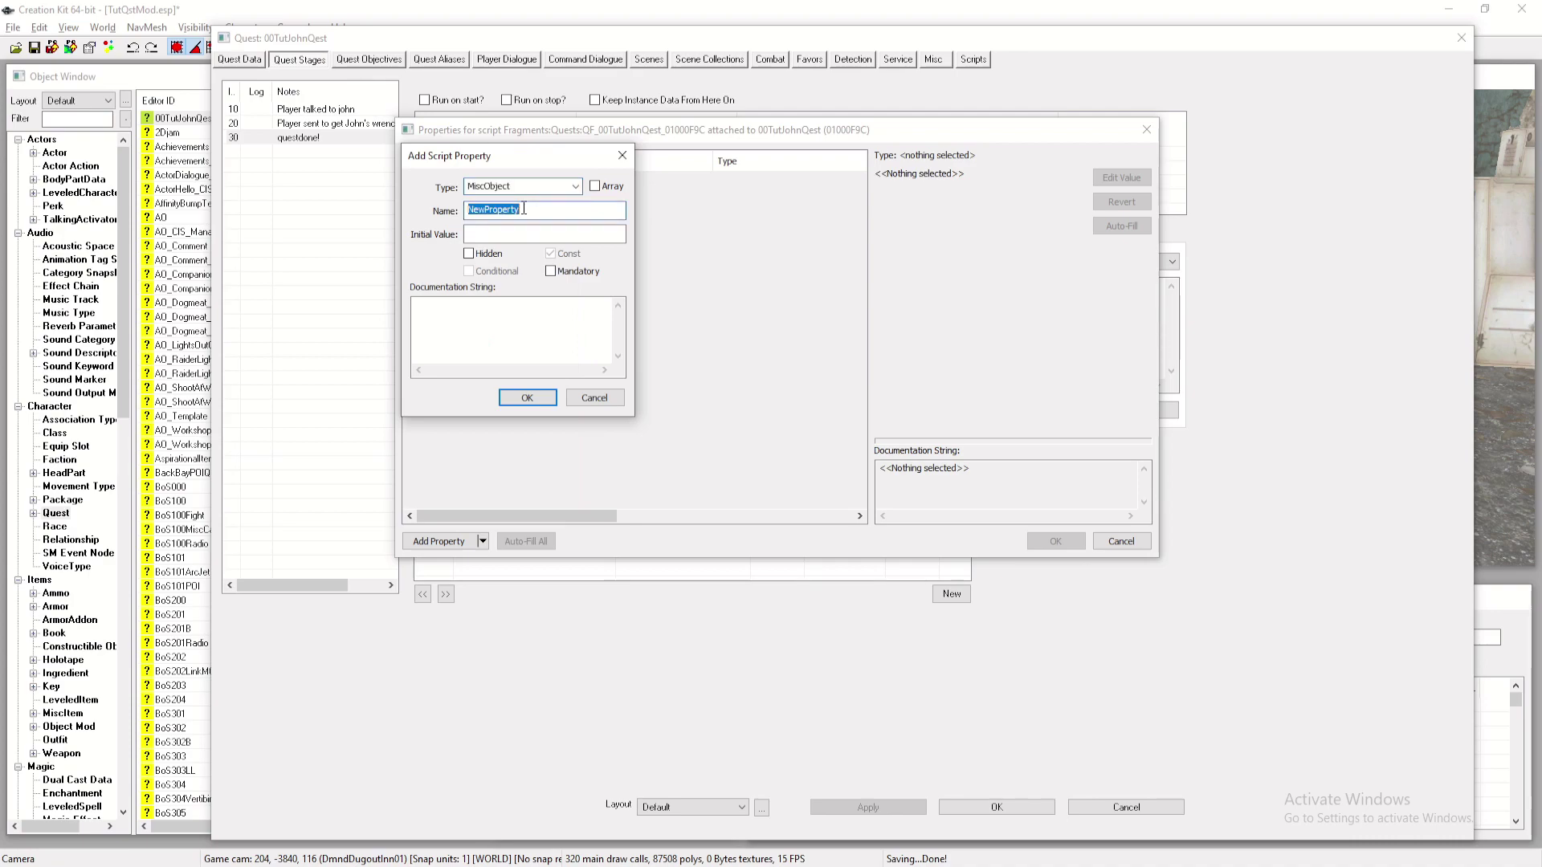
{"action": "type", "text": "Wrencho"}
{"action": "key", "text": "Return"}
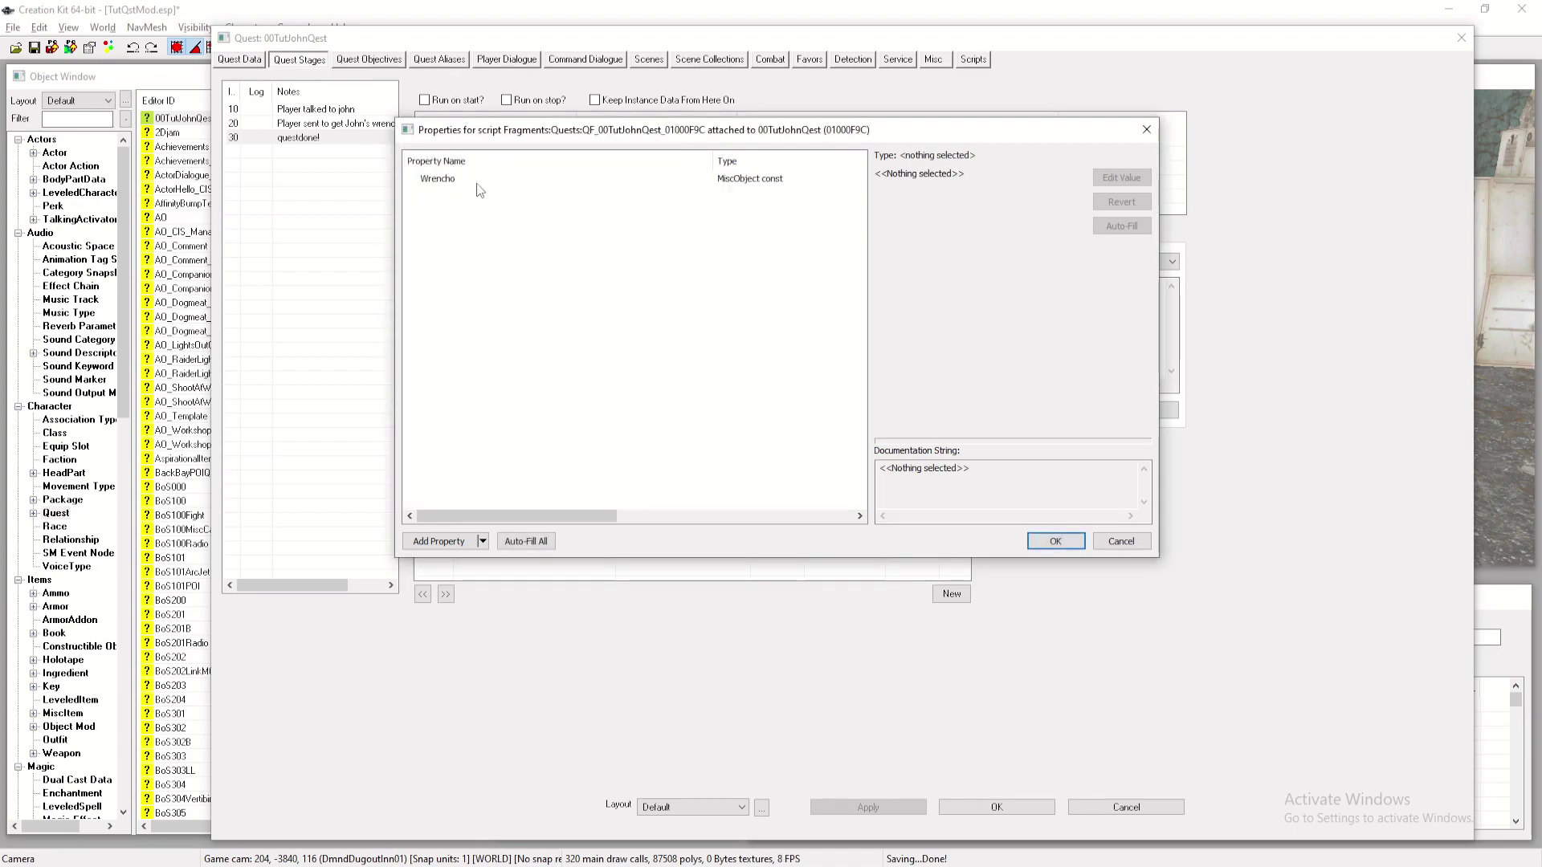
Step: Assign the object 00TutWrench as the value of the Wrencho property
{"action": "left_click", "coordinate": [790, 185]}
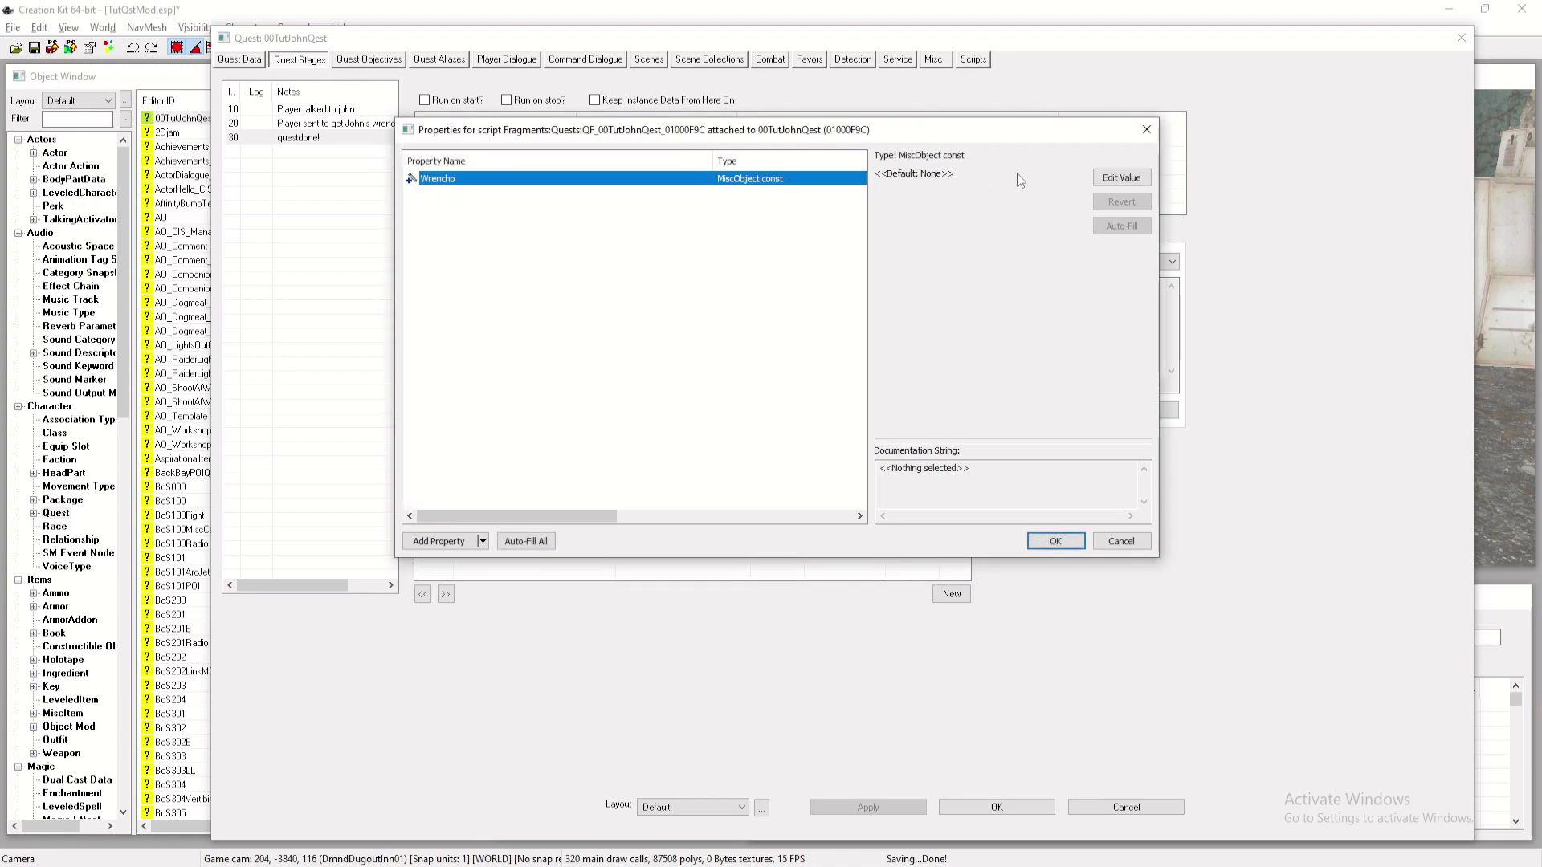
{"action": "left_click", "coordinate": [1121, 178]}
{"action": "left_click", "coordinate": [1041, 196]}
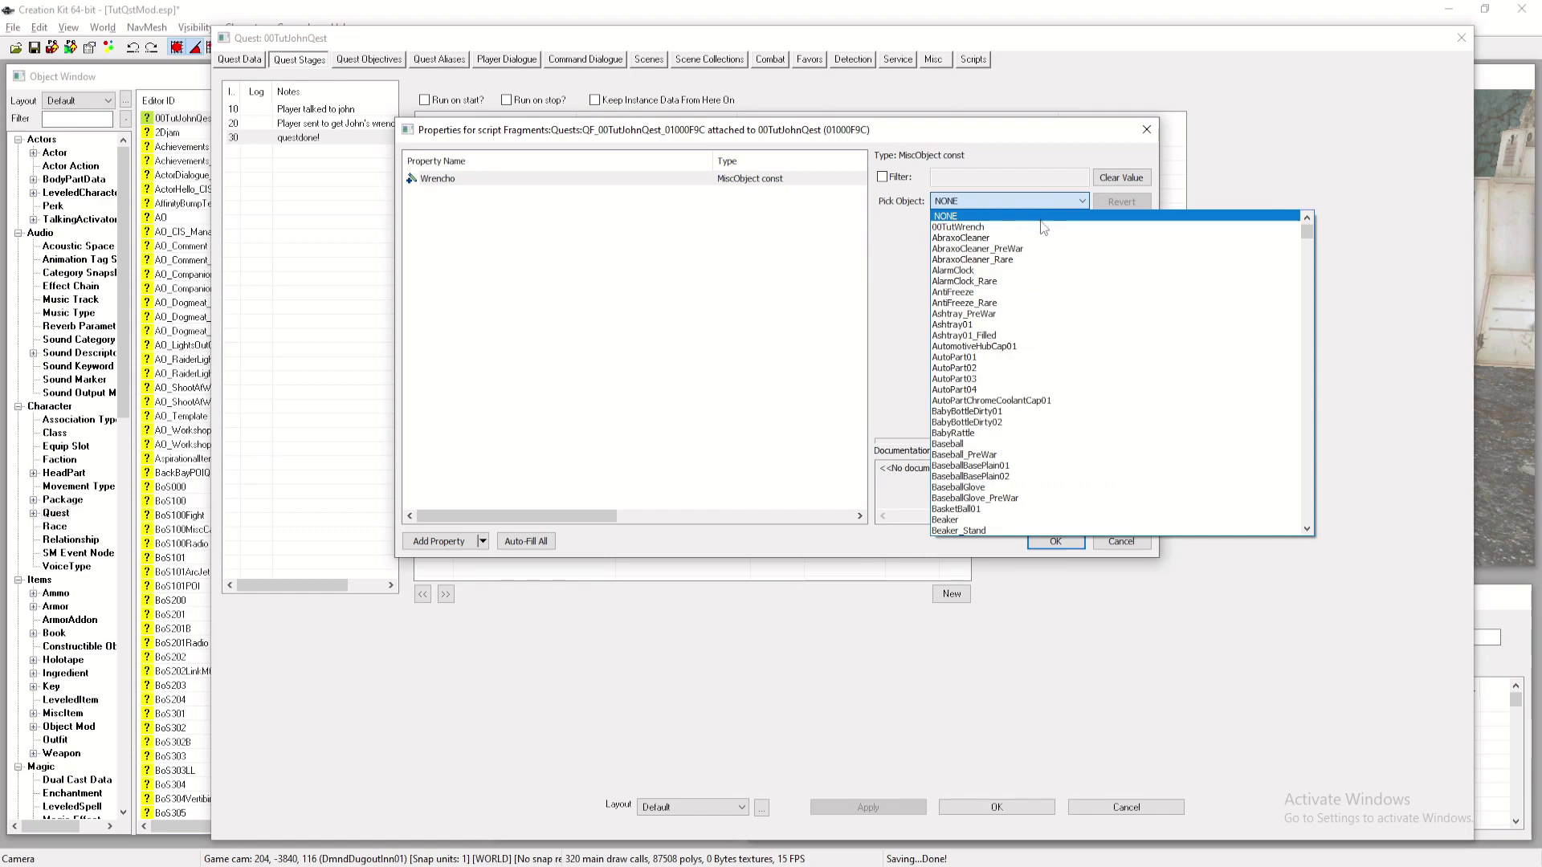
{"action": "left_click", "coordinate": [958, 227]}
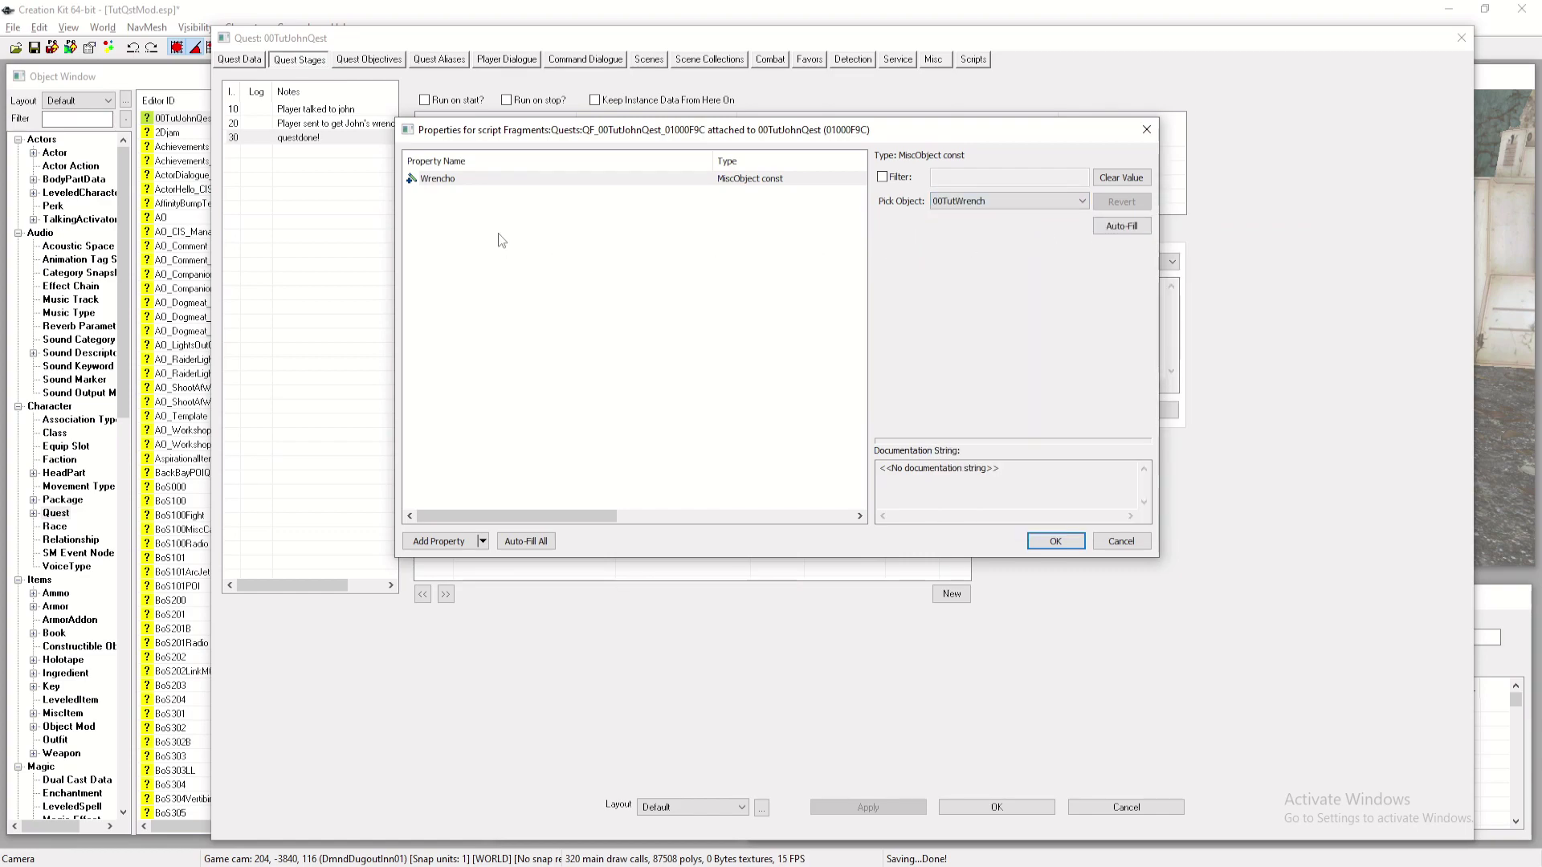
Step: Add a second MiscObject property named Caps001 to the fragment script
{"action": "left_click", "coordinate": [485, 215]}
{"action": "right_click", "coordinate": [504, 508]}
{"action": "left_click", "coordinate": [440, 545]}
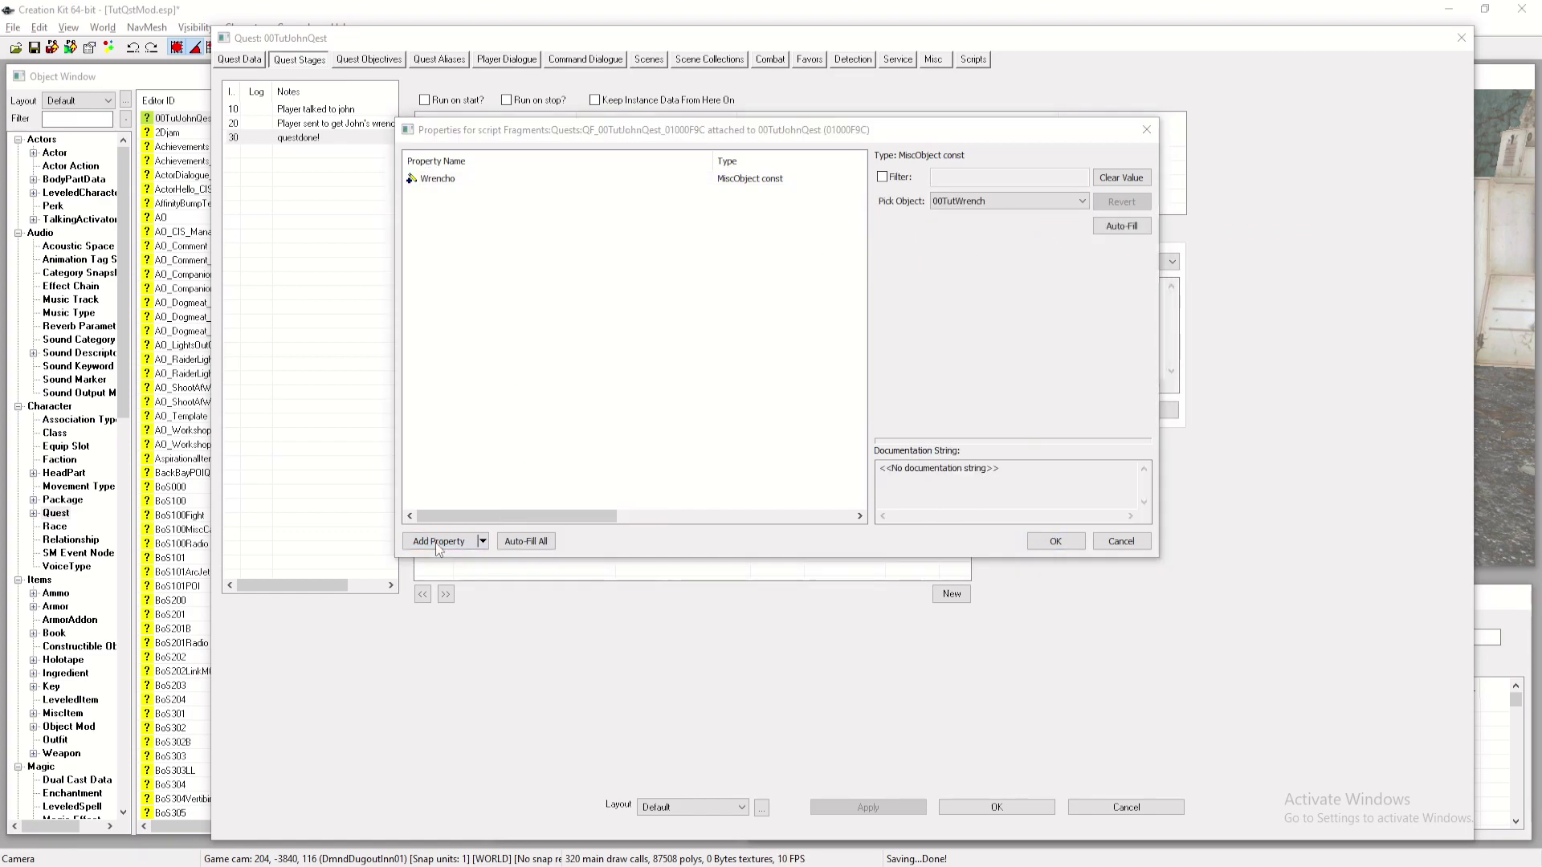
{"action": "left_click", "coordinate": [440, 541]}
{"action": "left_click", "coordinate": [578, 186]}
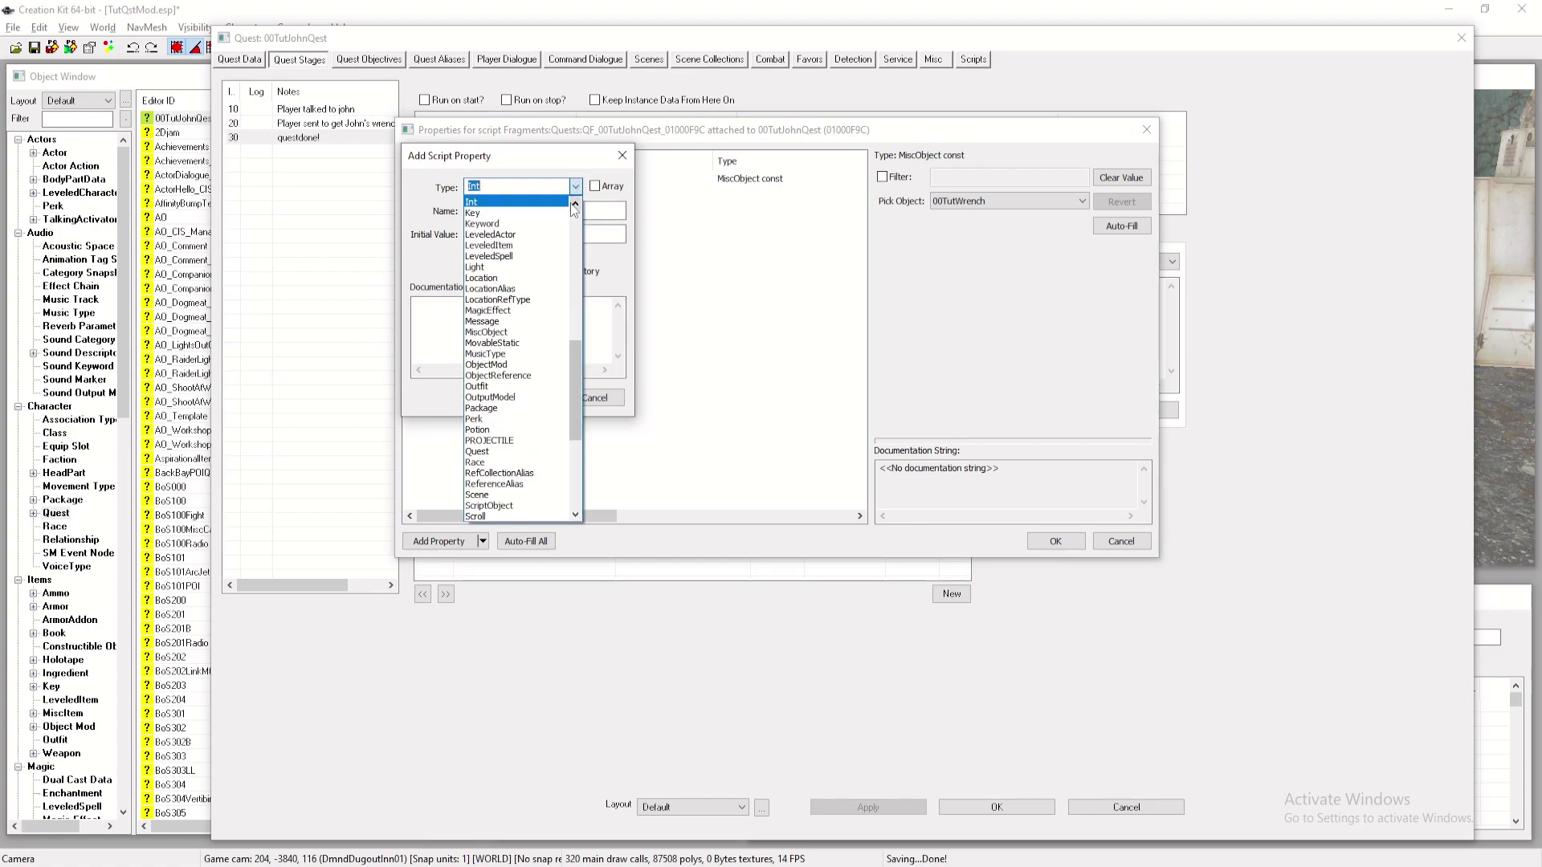
{"action": "type", "text": "mis"}
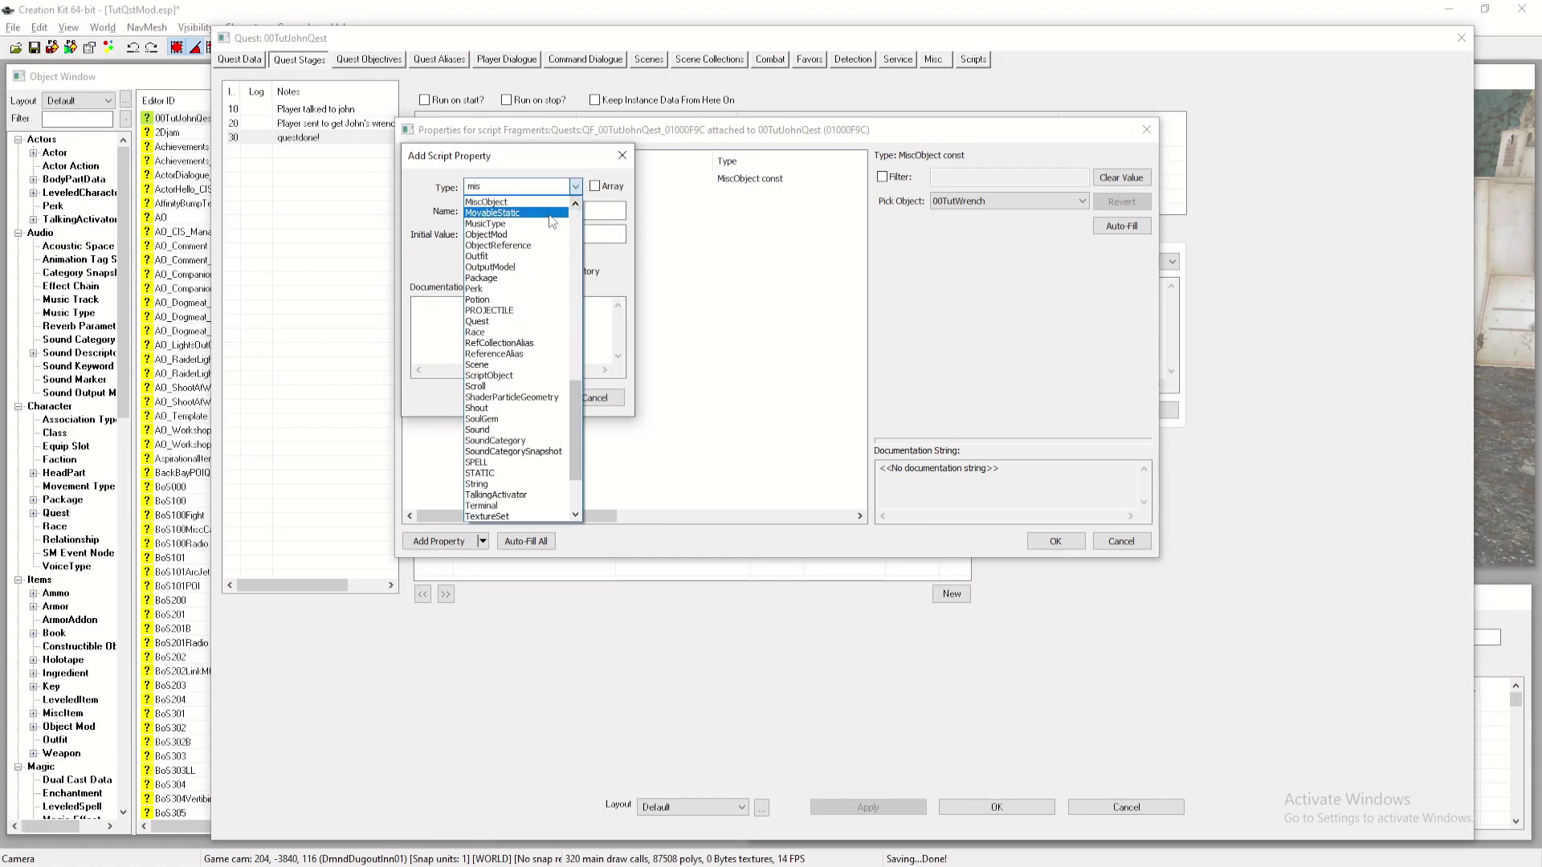
{"action": "left_click", "coordinate": [546, 204]}
{"action": "double_click", "coordinate": [545, 207]}
{"action": "type", "text": "Caps001"}
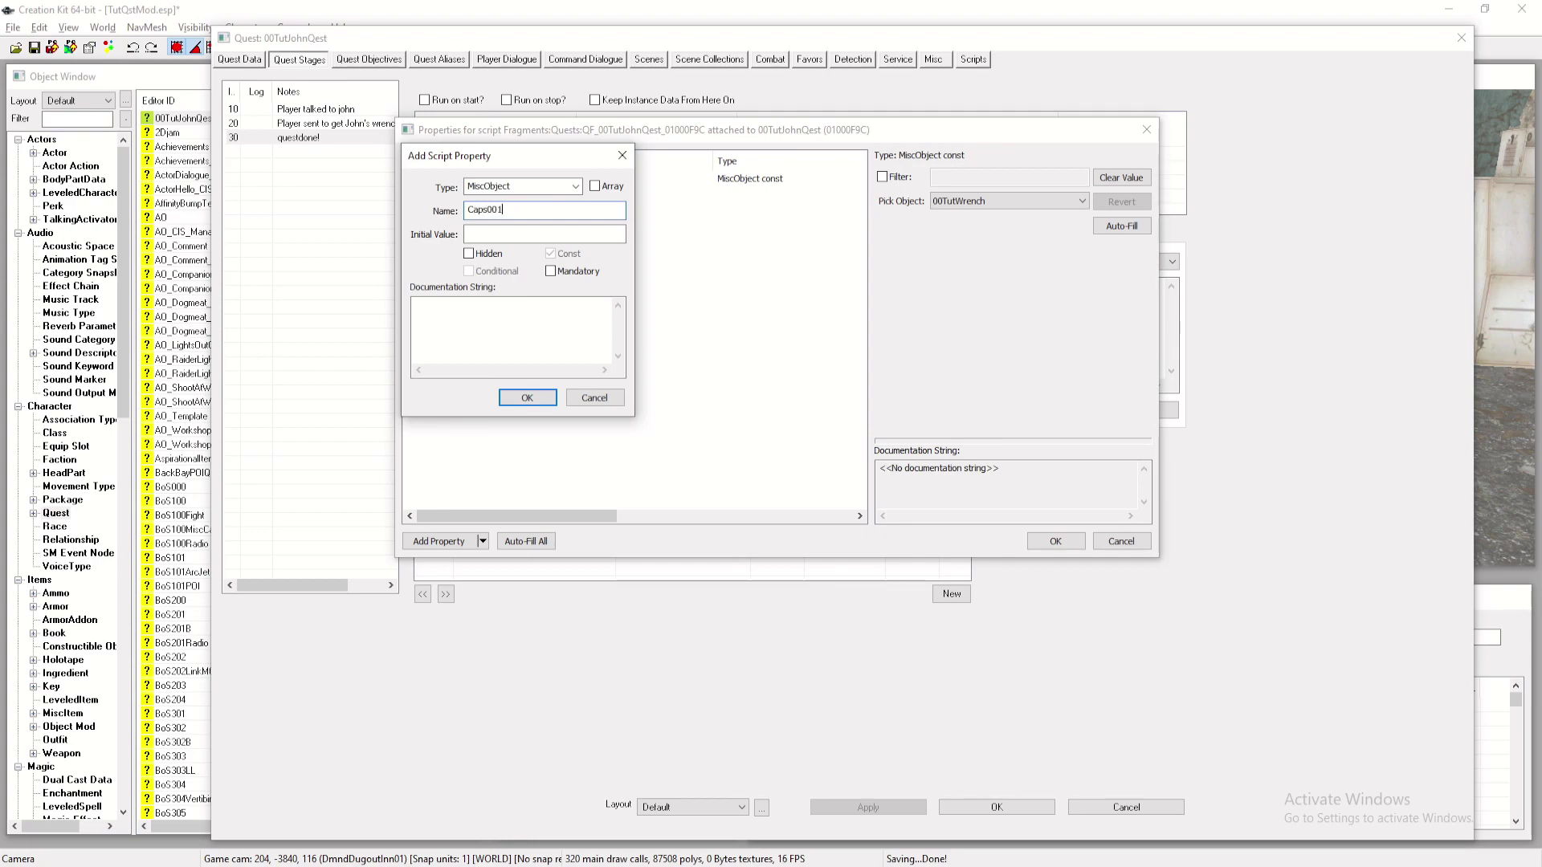
{"action": "left_click", "coordinate": [527, 398]}
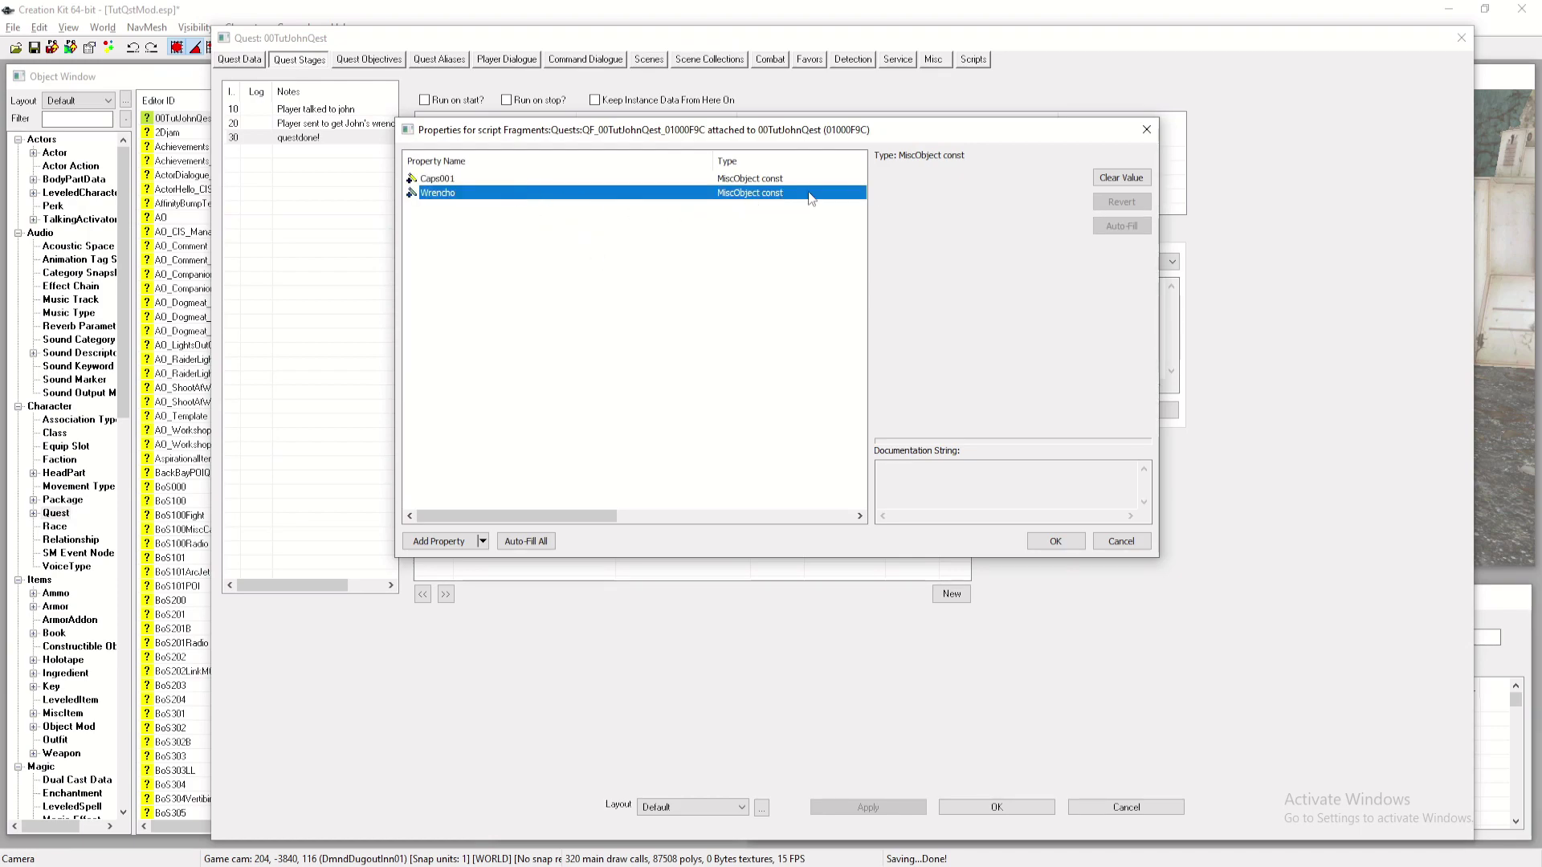
Step: Check the objects assigned to the Wrencho and Caps001 properties, and accept the property list
{"action": "left_click", "coordinate": [795, 193]}
{"action": "left_click", "coordinate": [706, 182]}
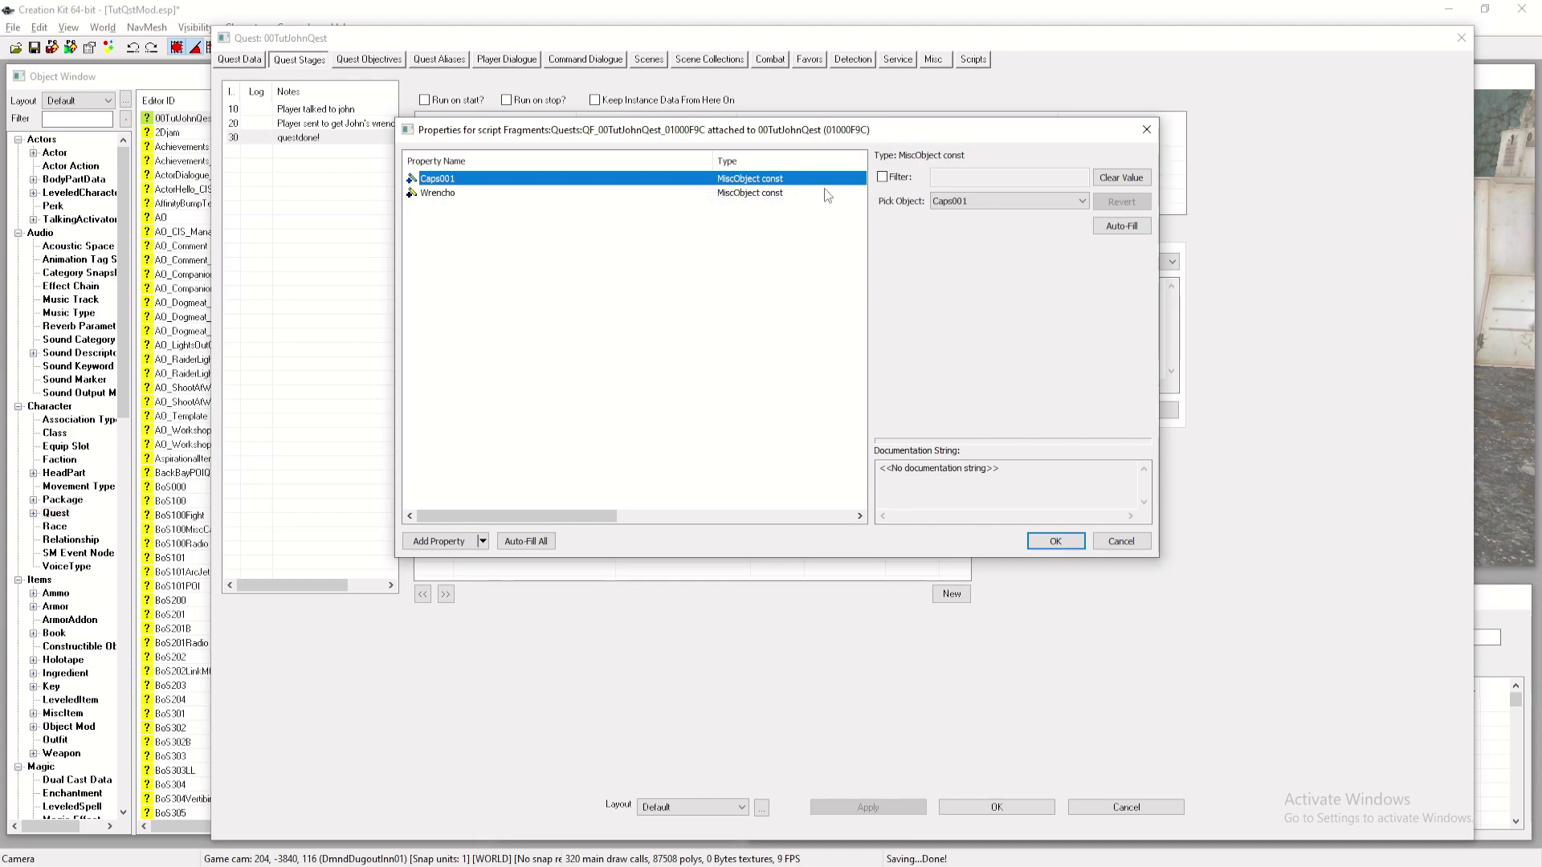
{"action": "left_click", "coordinate": [961, 204]}
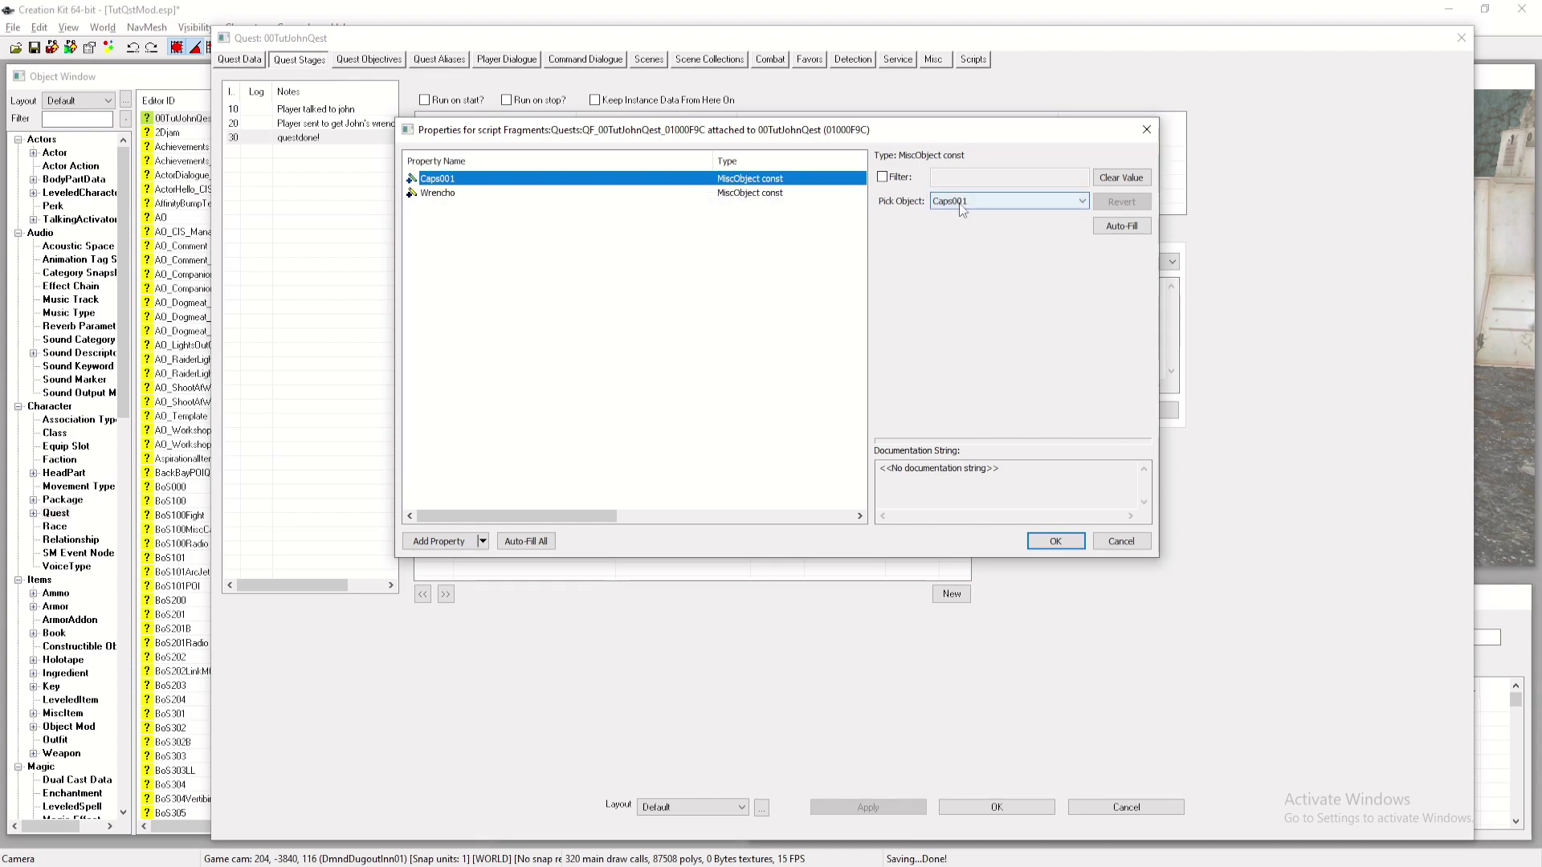
{"action": "left_click", "coordinate": [1055, 542]}
Step: Copy the Game.GetPlayer().AddItem example from the Creation Kit wiki page in the browser and paste it below SetObjectiveCompleted(20) in the stage 30 fragment
{"action": "left_click", "coordinate": [862, 354]}
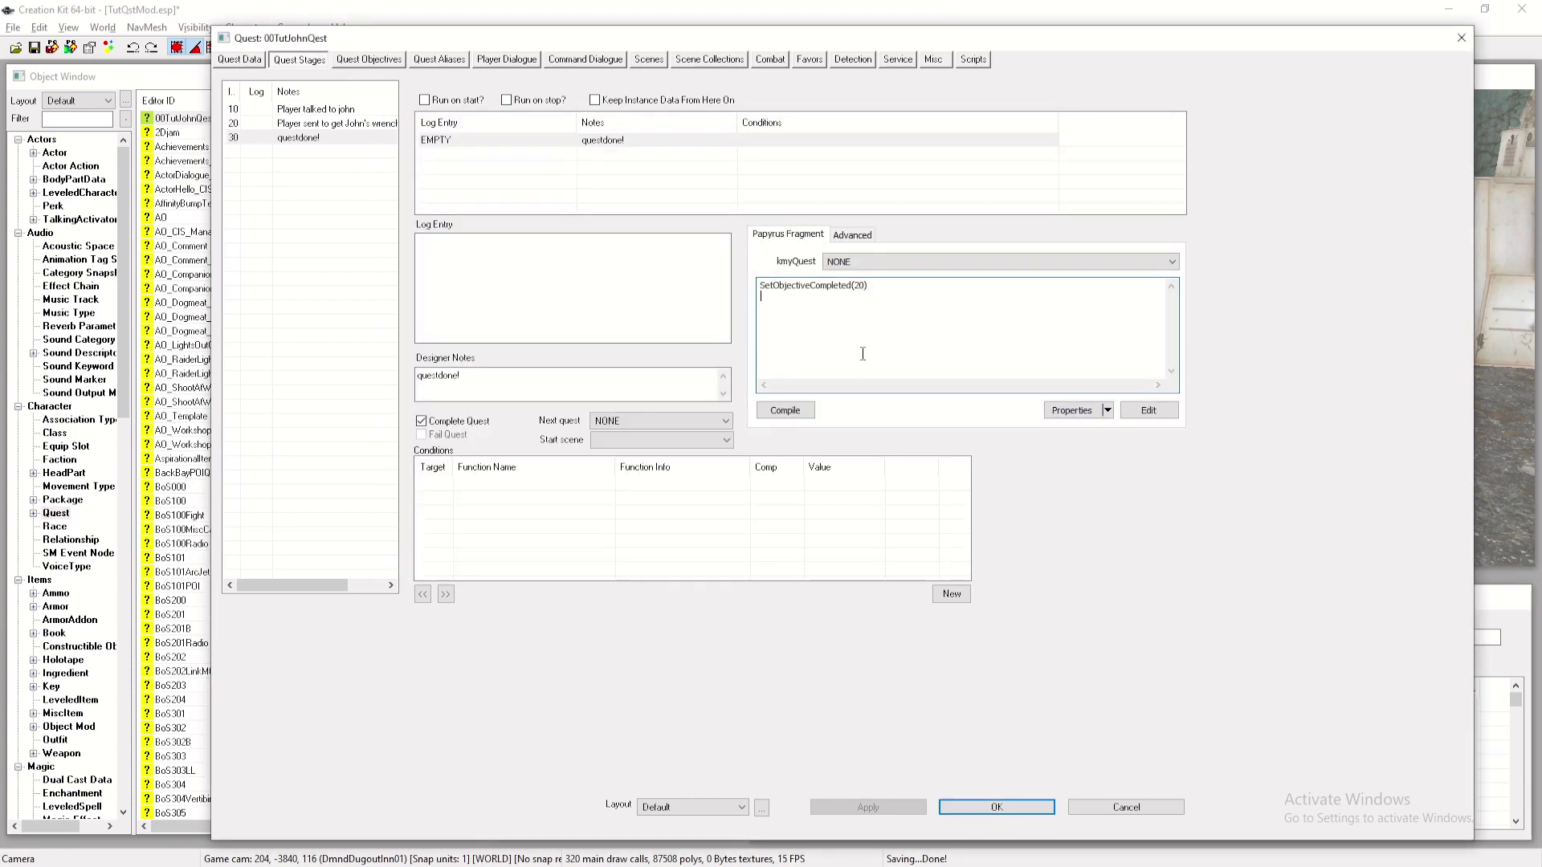
{"action": "key", "text": "alt+Tab"}
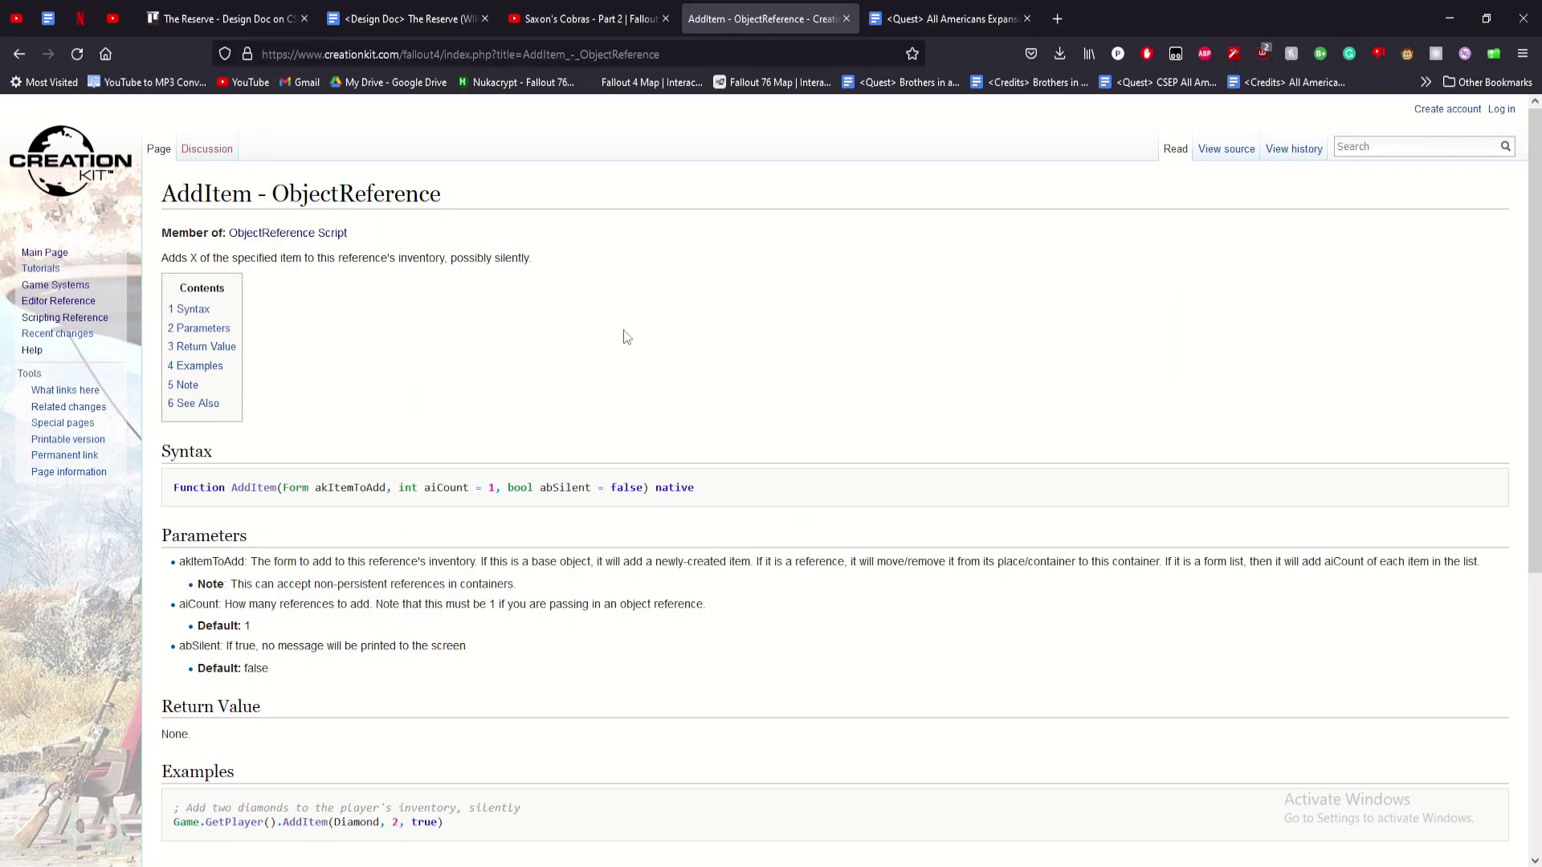
{"action": "scroll", "coordinate": [537, 327], "scroll_direction": "down", "scroll_amount": 2}
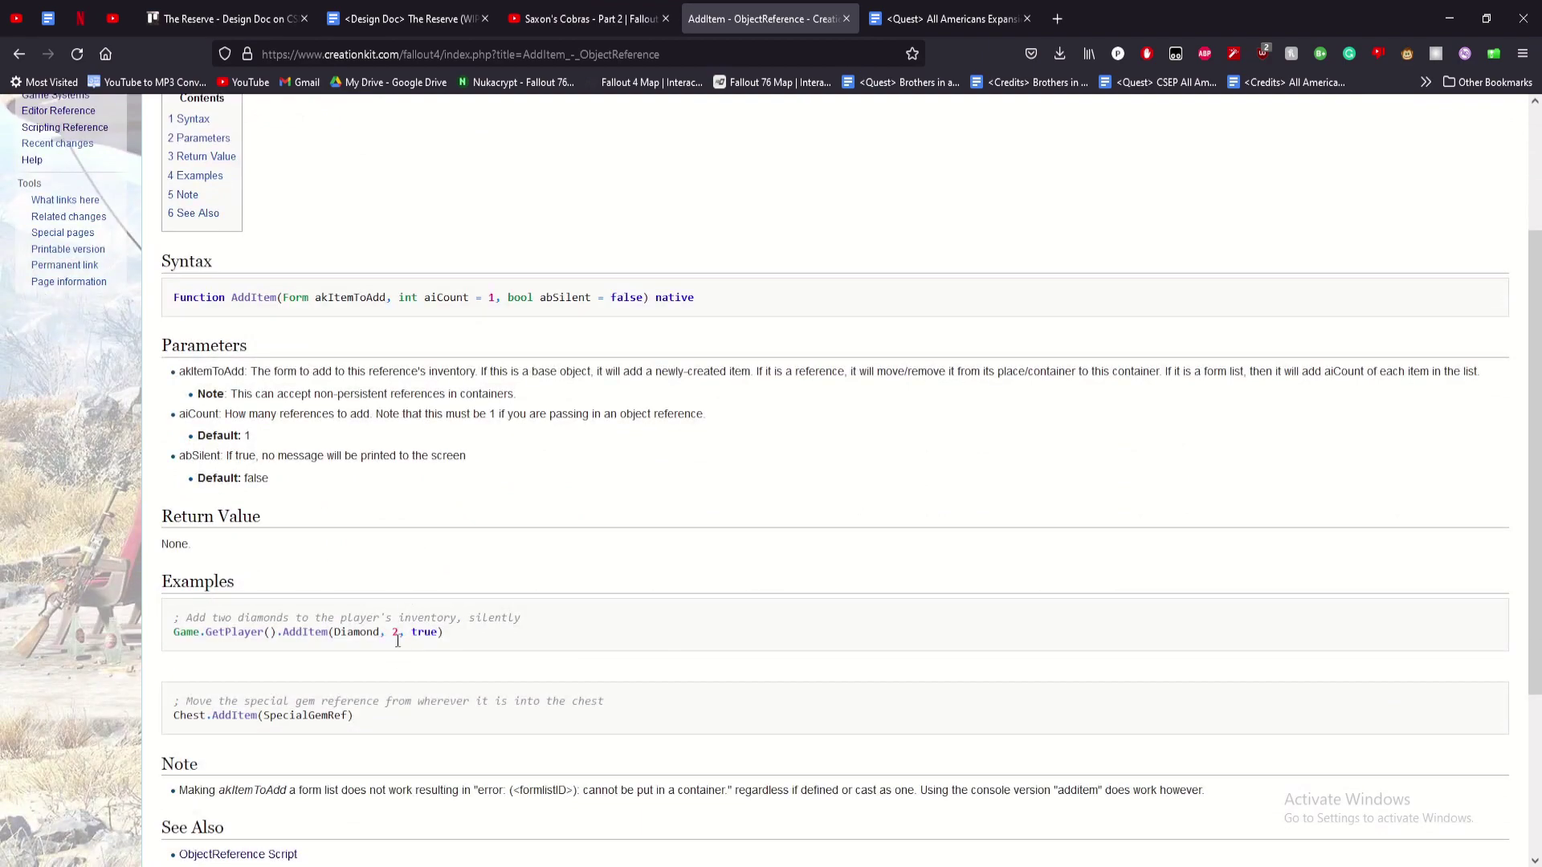
{"action": "left_click_drag", "start_coordinate": [444, 633], "coordinate": [167, 641]}
{"action": "key", "text": "ctrl+c"}
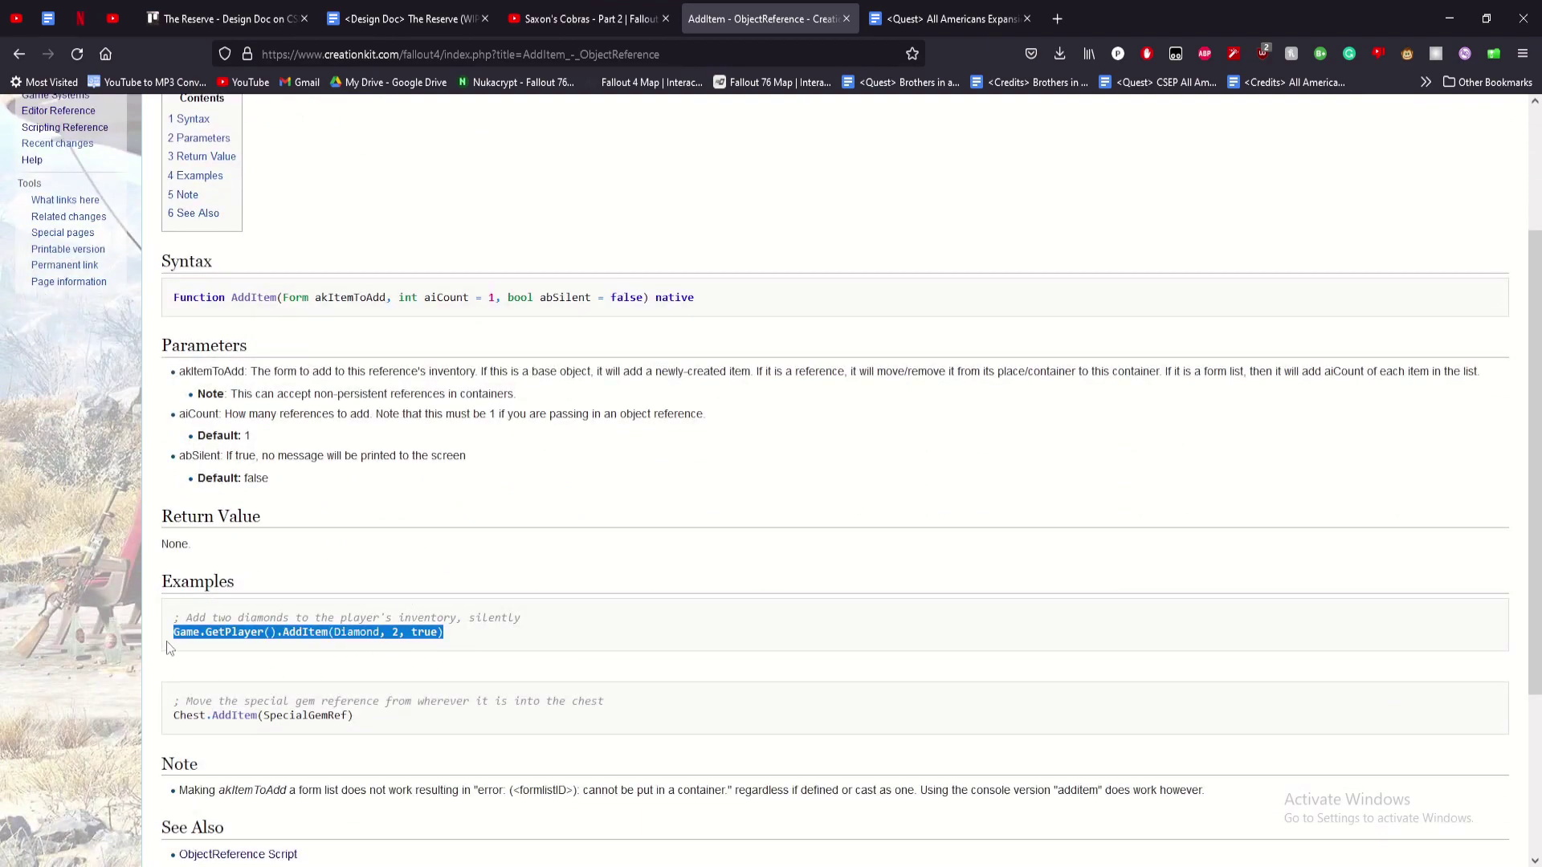
{"action": "key", "text": "alt+Tab"}
{"action": "key", "text": "ctrl+v"}
Step: Edit the pasted line to read Game.GetPlayer().AddItem(Caps001, 50), dropping the silent argument
{"action": "left_click_drag", "start_coordinate": [938, 296], "coordinate": [920, 299]}
{"action": "key", "text": "BackSpace"}
{"action": "key", "text": "BackSpace"}
{"action": "key", "text": "BackSpace"}
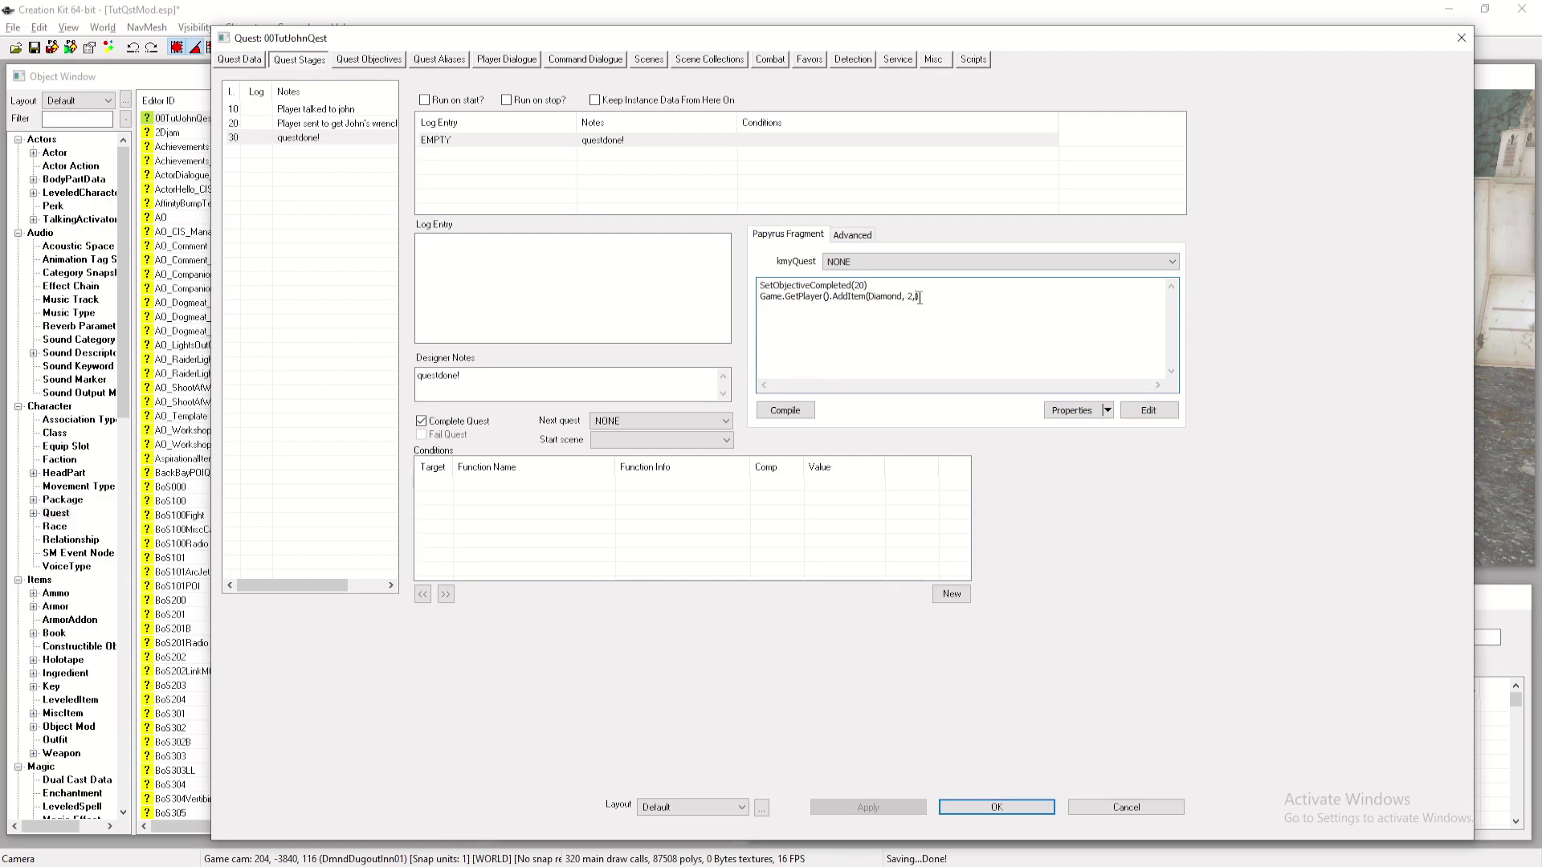
{"action": "type", "text": ")"}
{"action": "type", "text": "50"}
{"action": "key", "text": "Left"}
{"action": "key", "text": "shift+Left"}
{"action": "key", "text": "shift+Left"}
{"action": "key", "text": "shift+Left"}
{"action": "type", "text": "Caps001"}
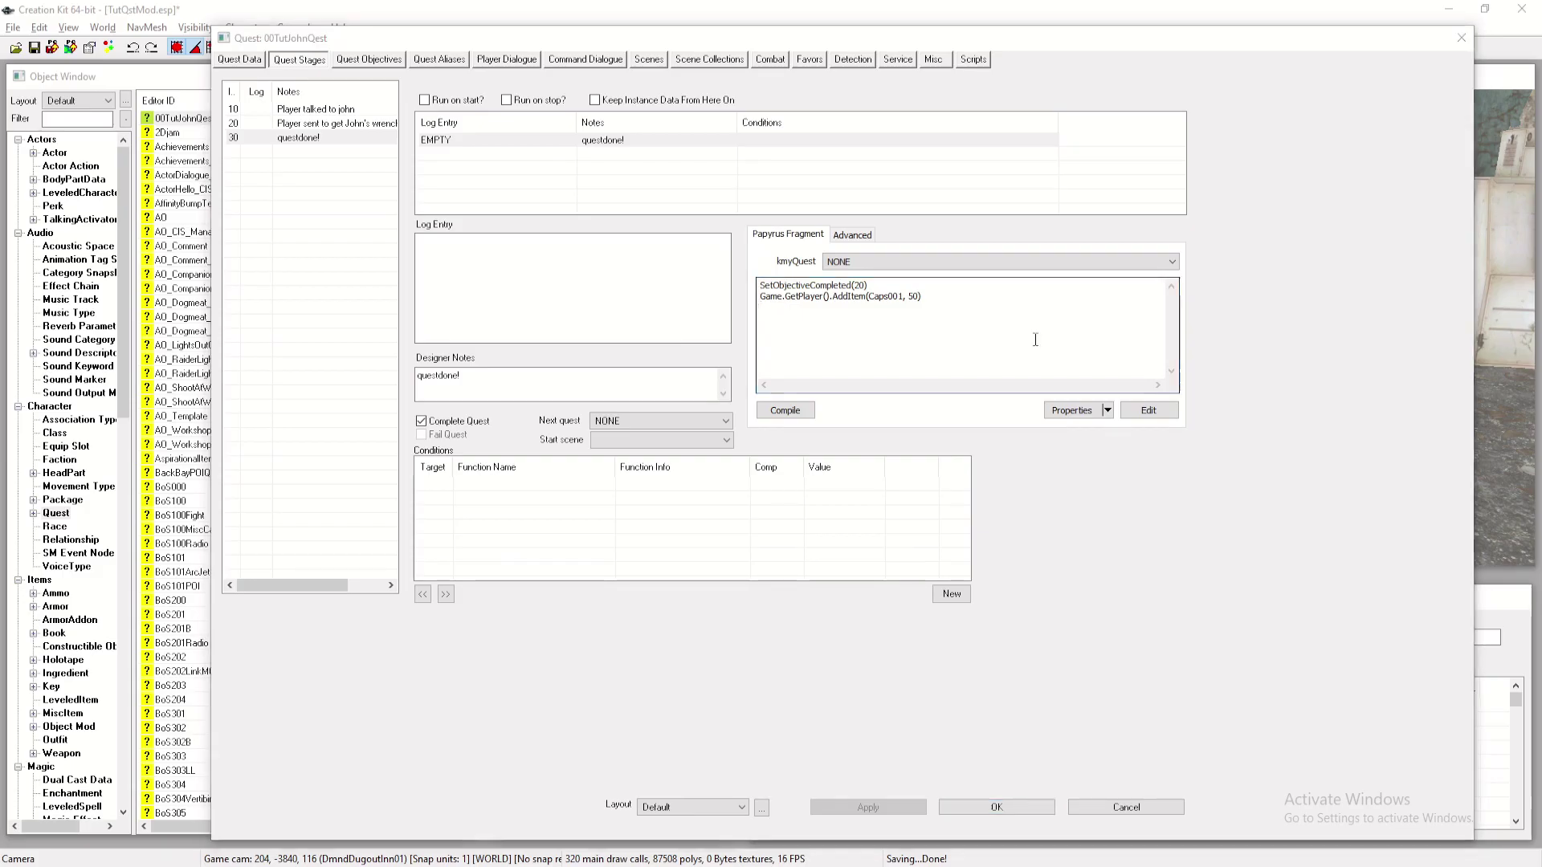
Step: Search the Creation Kit wiki in the browser for "remove item" and copy the Game.GetPlayer().RemoveItem example from the RemoveItem page
{"action": "key", "text": "alt+Tab"}
{"action": "left_click", "coordinate": [1375, 153]}
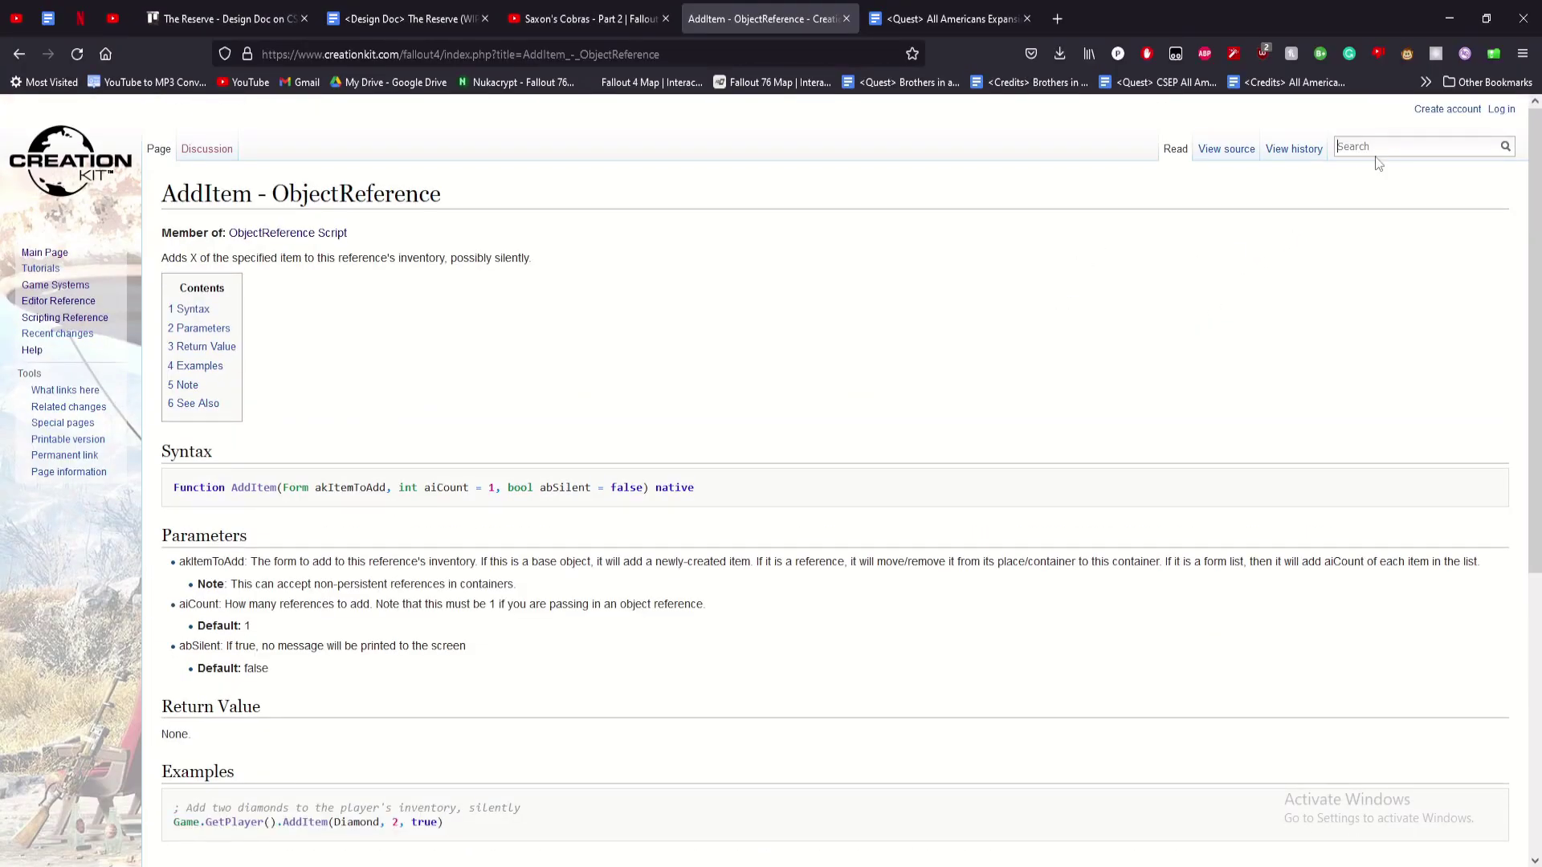
{"action": "type", "text": "rem"}
{"action": "left_click", "coordinate": [1375, 164]}
{"action": "left_click", "coordinate": [1509, 149]}
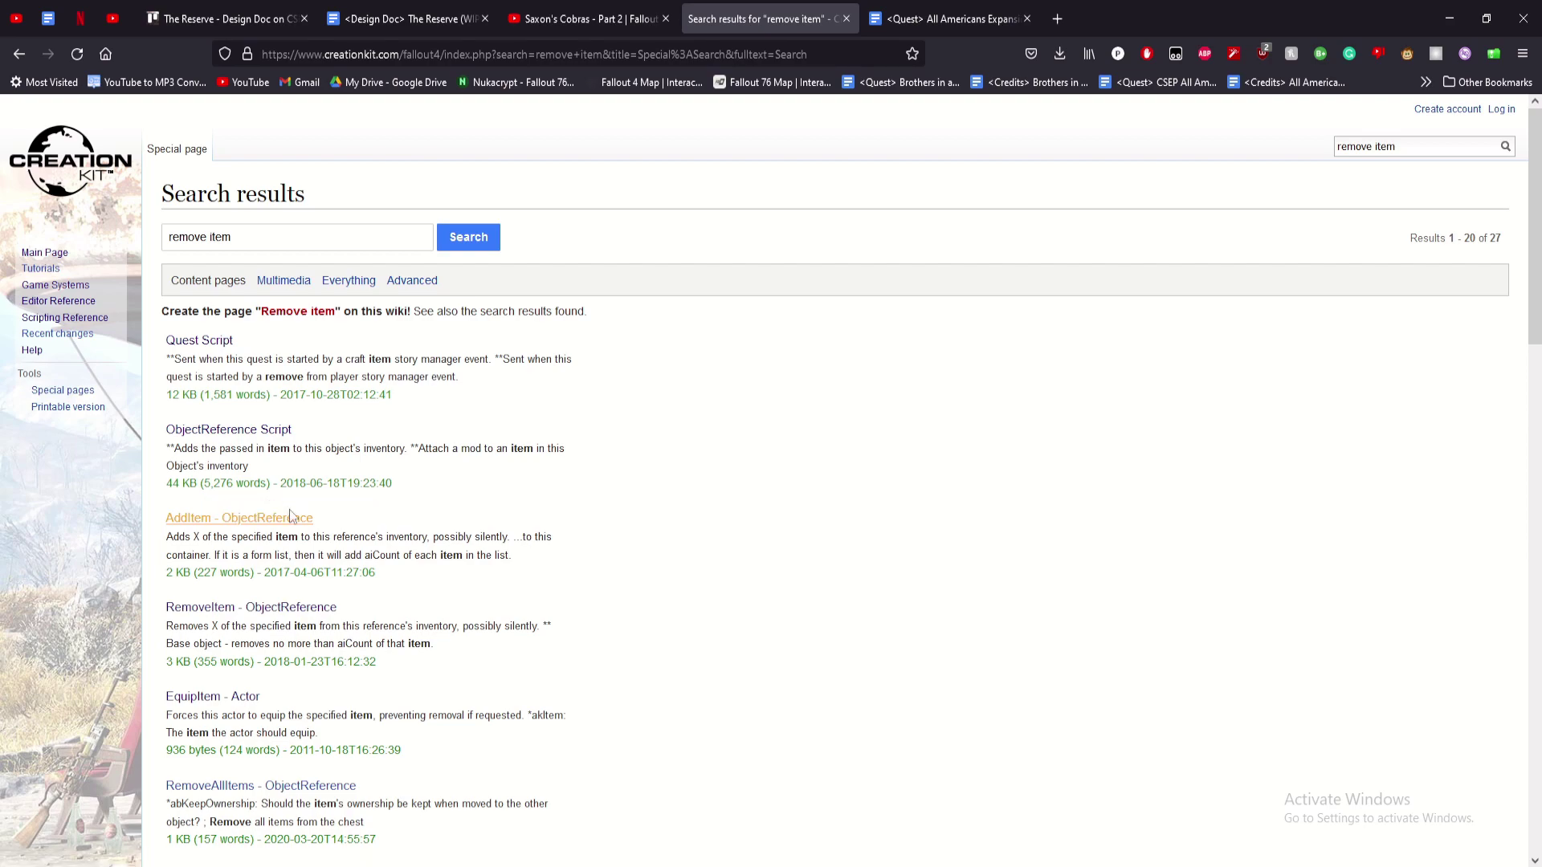
{"action": "left_click", "coordinate": [293, 608]}
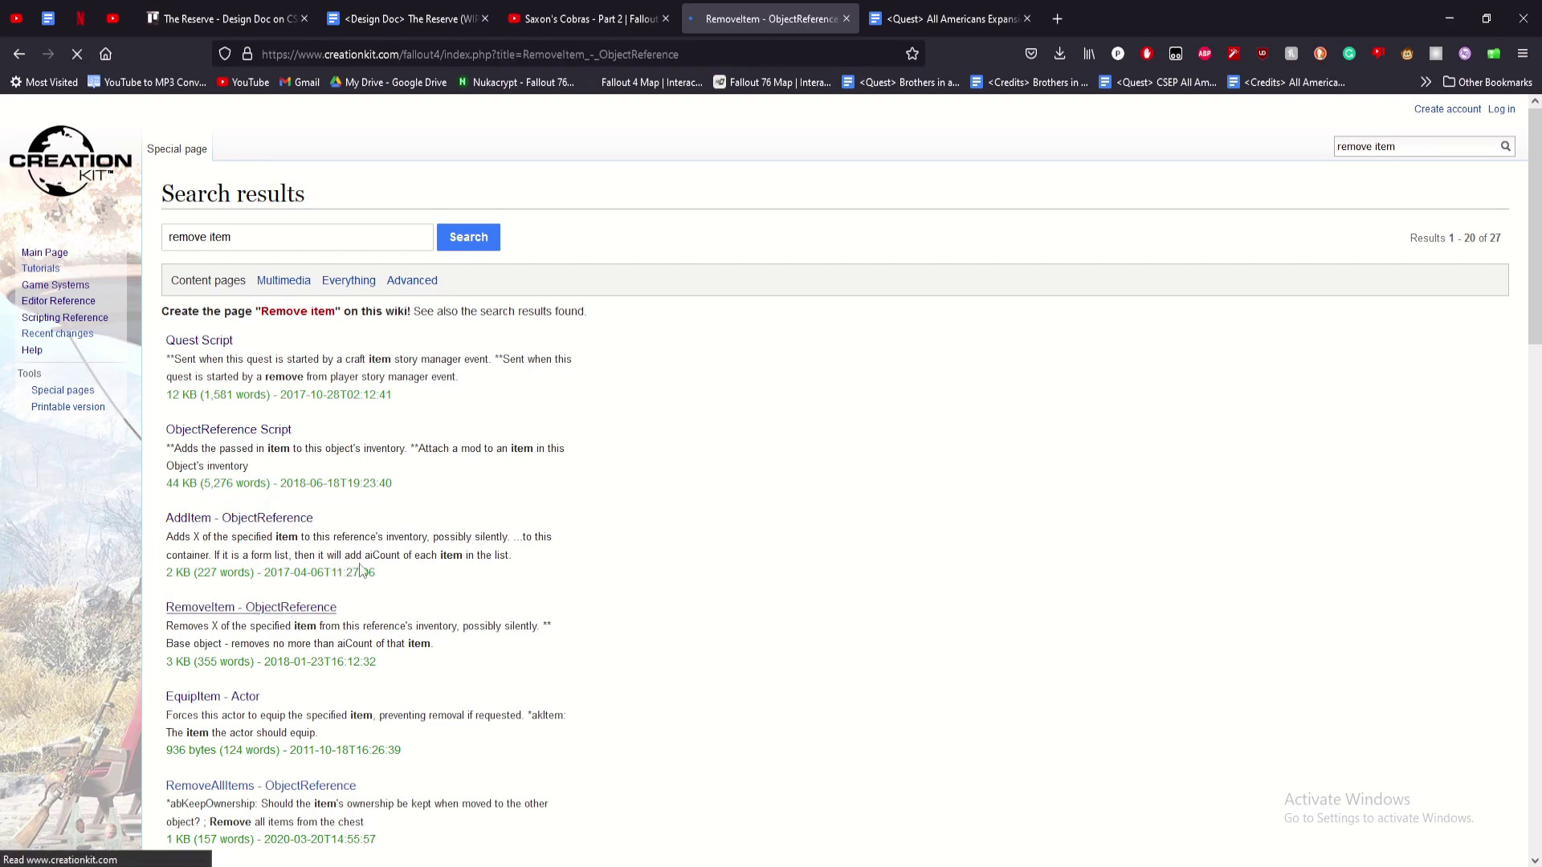
{"action": "scroll", "coordinate": [380, 526], "scroll_direction": "down", "scroll_amount": 10}
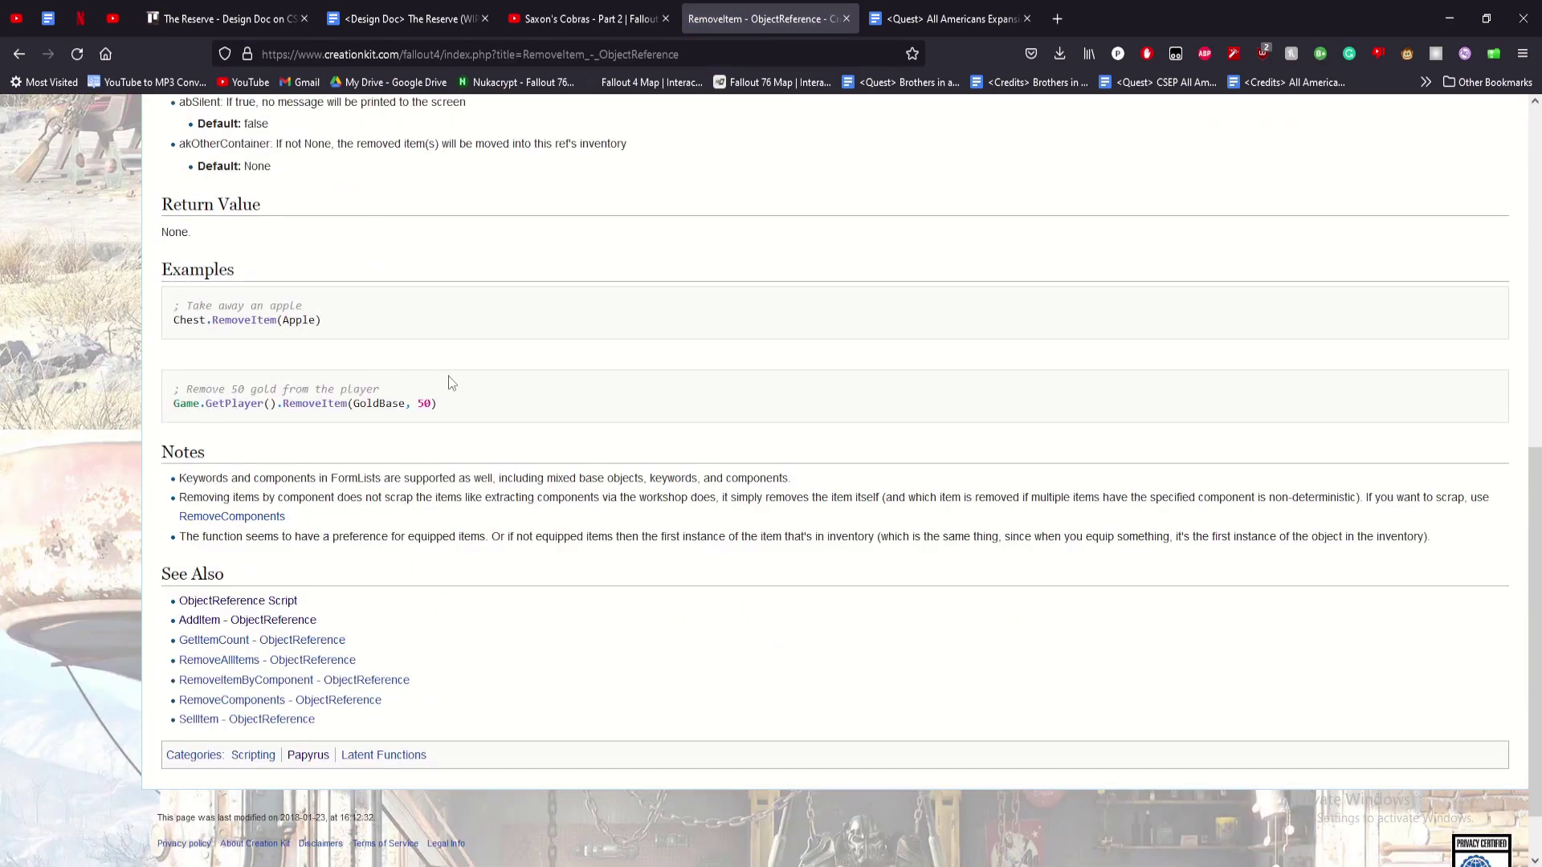
{"action": "left_click_drag", "start_coordinate": [450, 404], "coordinate": [172, 418]}
{"action": "key", "text": "ctrl+c"}
Step: Back in the Creation Kit, paste the copied line into the stage 30 fragment as Game.GetPlayer().RemoveItem(Wrencho), and compile the script
{"action": "key", "text": "alt+Tab"}
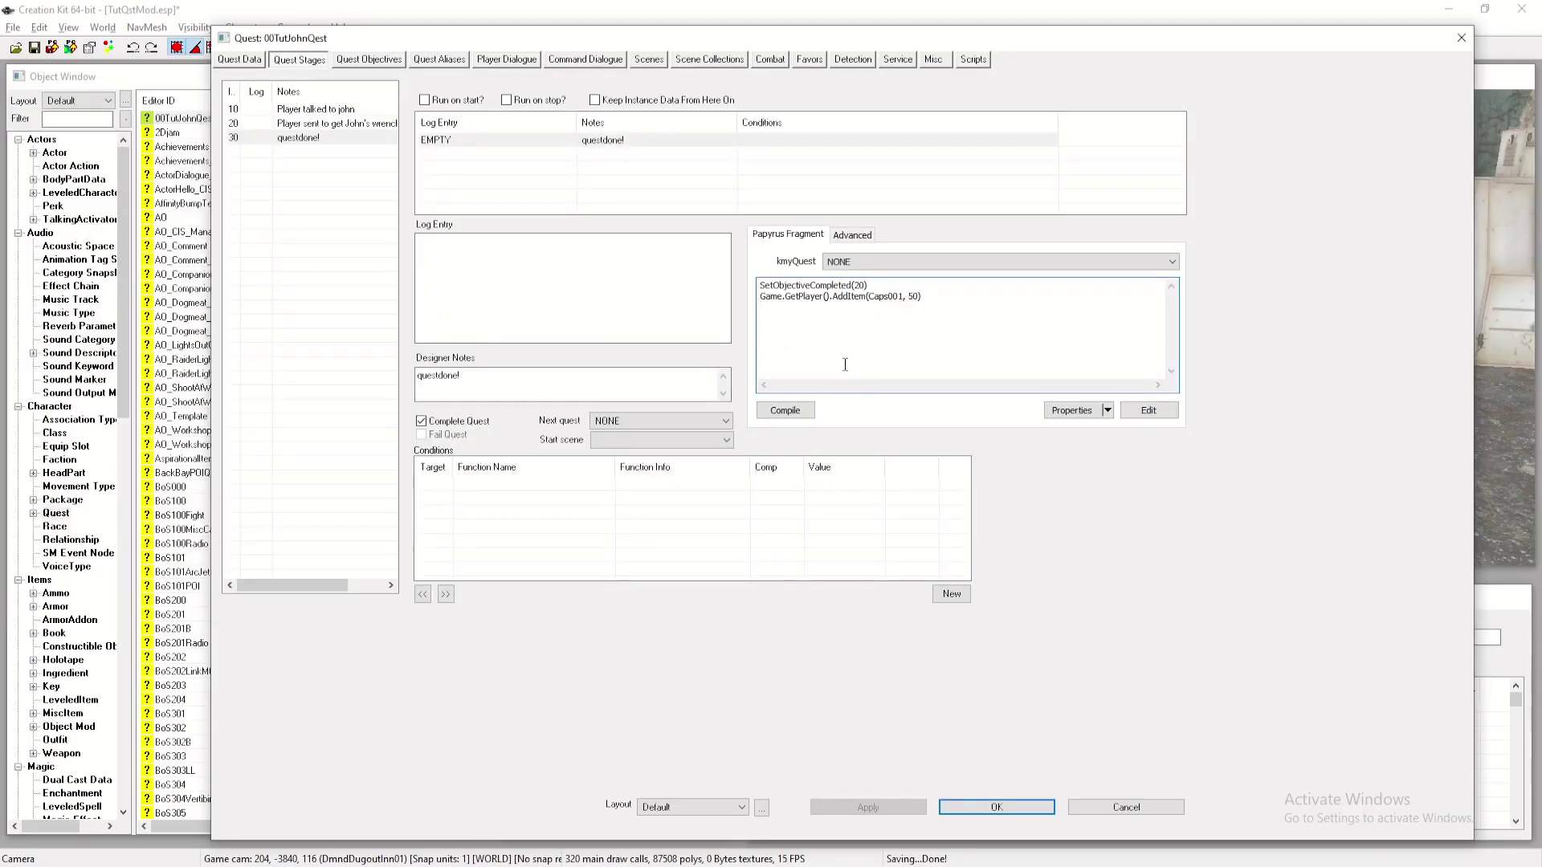
{"action": "key", "text": "ctrl+v"}
{"action": "left_click_drag", "start_coordinate": [935, 312], "coordinate": [883, 322]}
{"action": "type", "text": "Wrencho)"}
{"action": "left_click", "coordinate": [809, 416]}
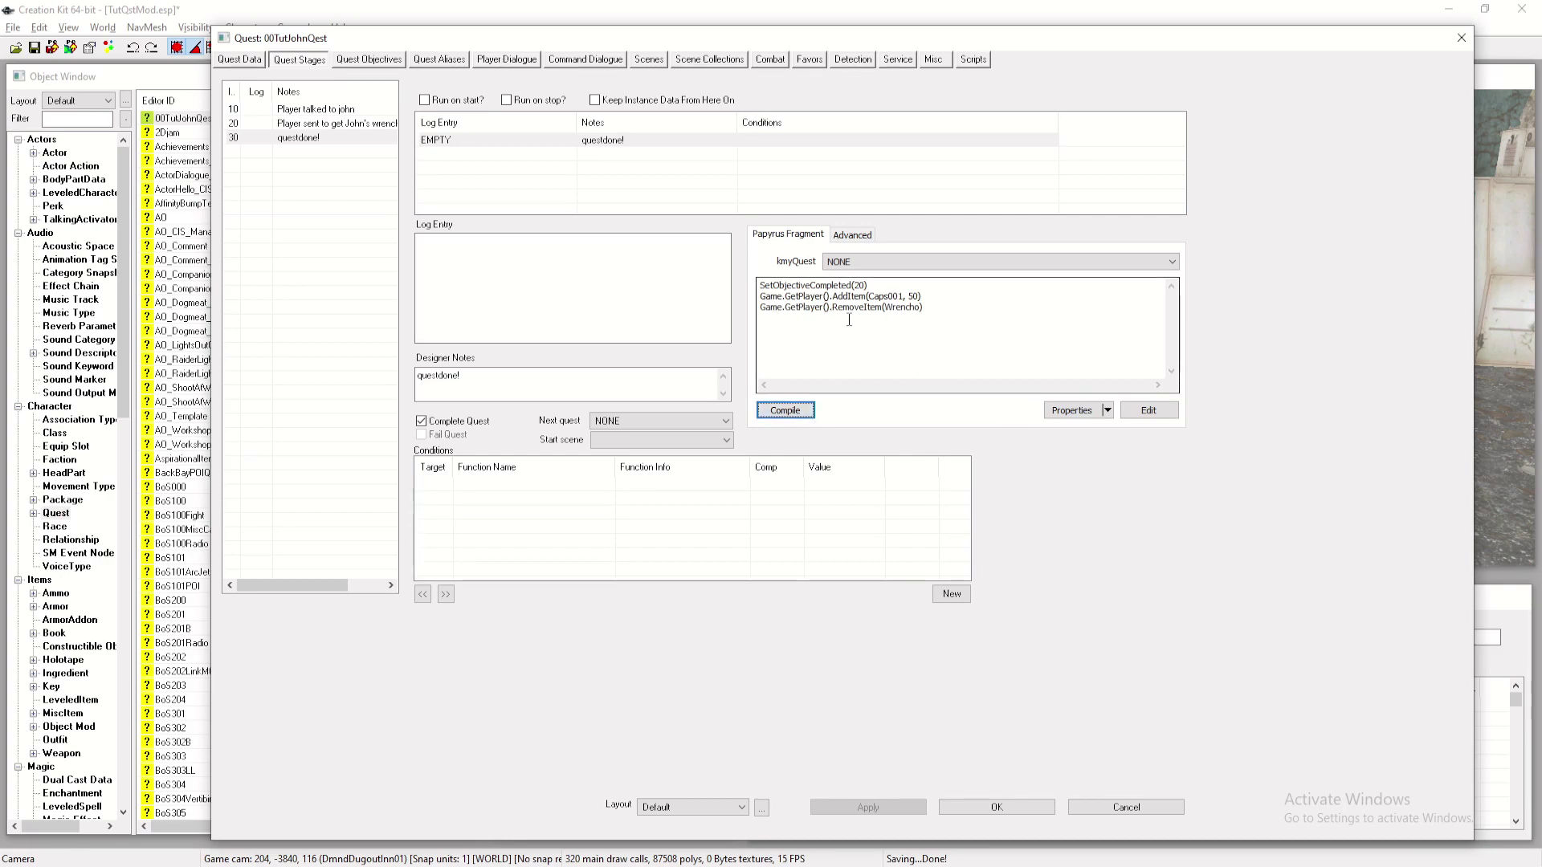
{"action": "left_click", "coordinate": [982, 317]}
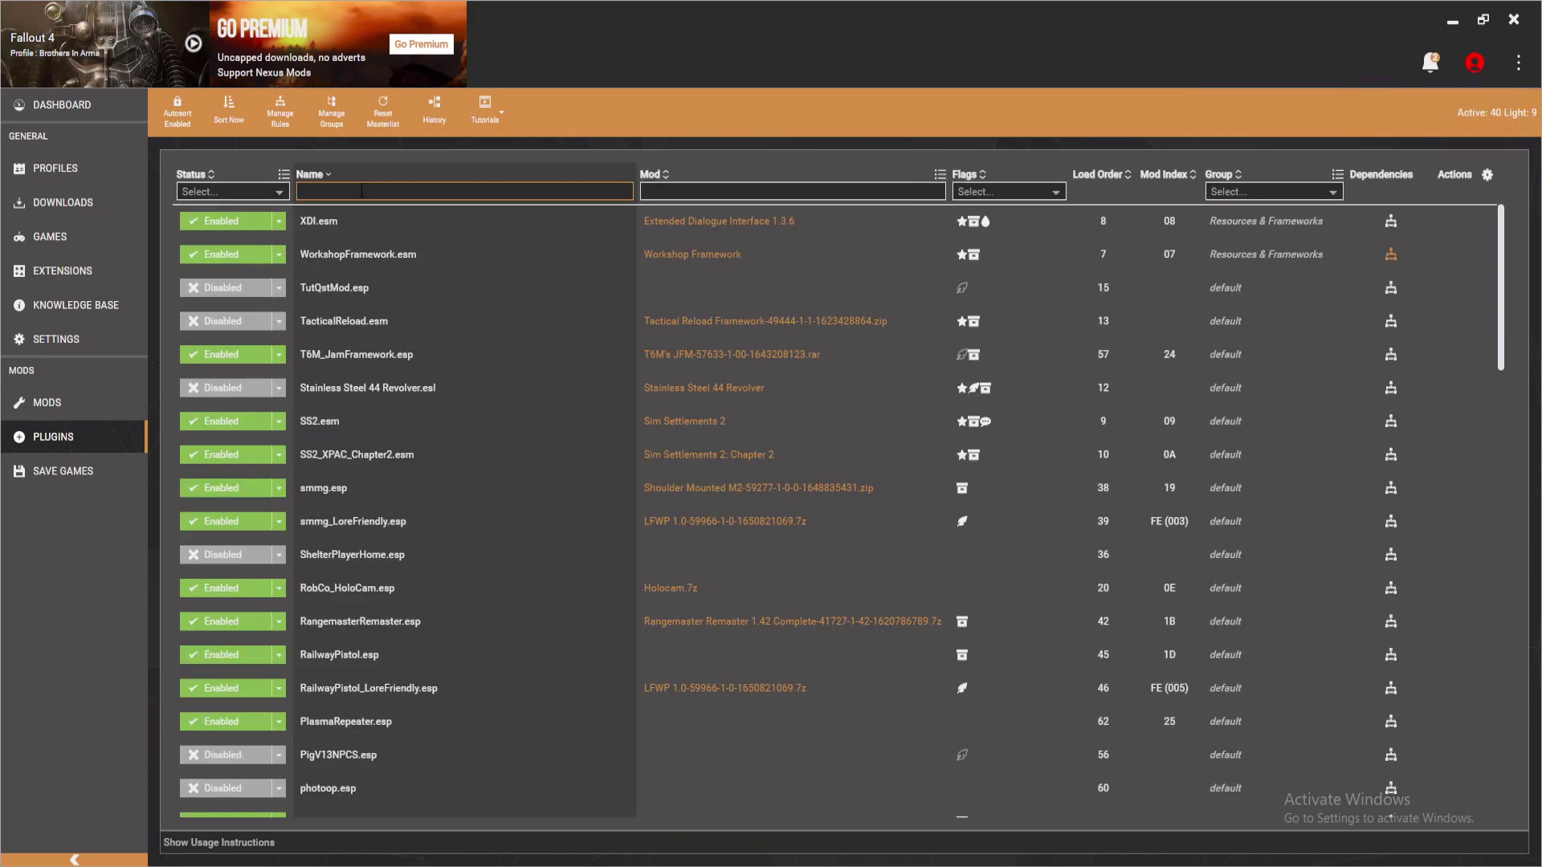
Step: In the mod manager, find the plugin TutQstMod.esp with the name filter "tut" and enable it, then switch to Fallout 4
{"action": "type", "text": "tut"}
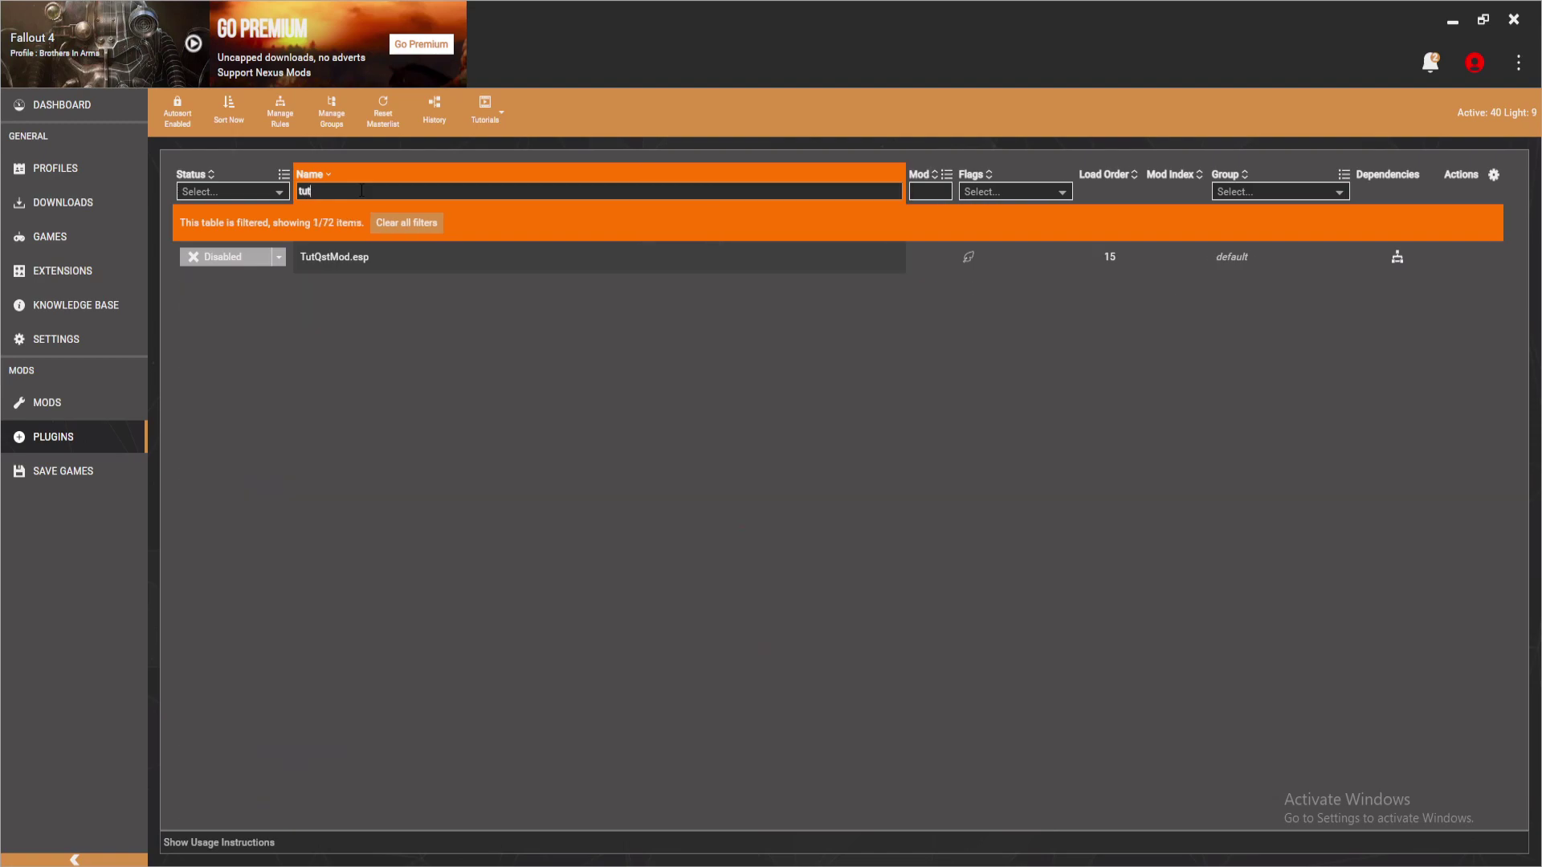
{"action": "left_click", "coordinate": [259, 251]}
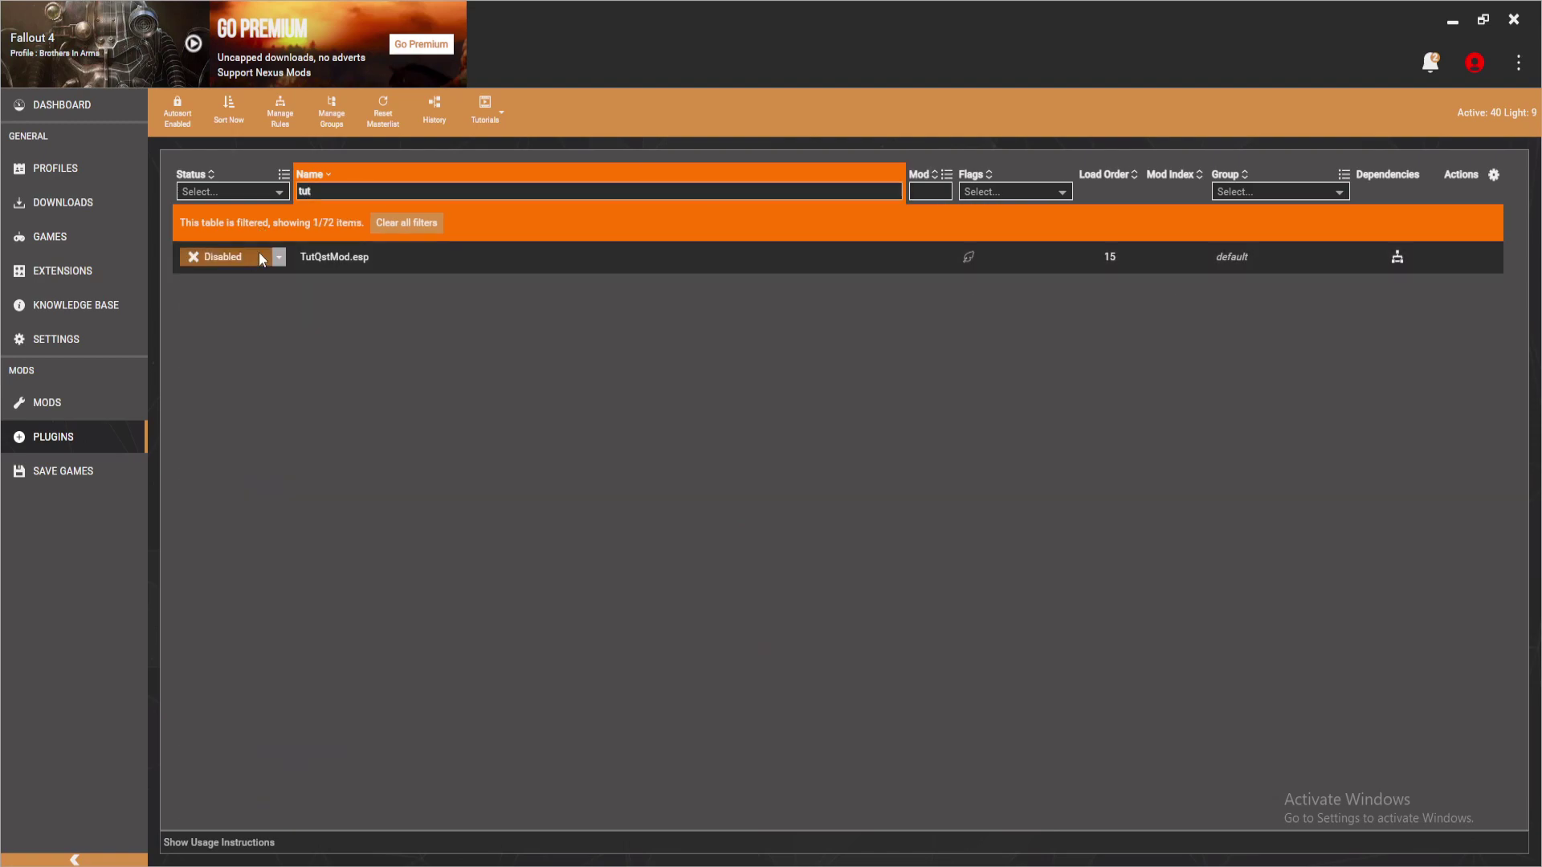
{"action": "left_click", "coordinate": [406, 222]}
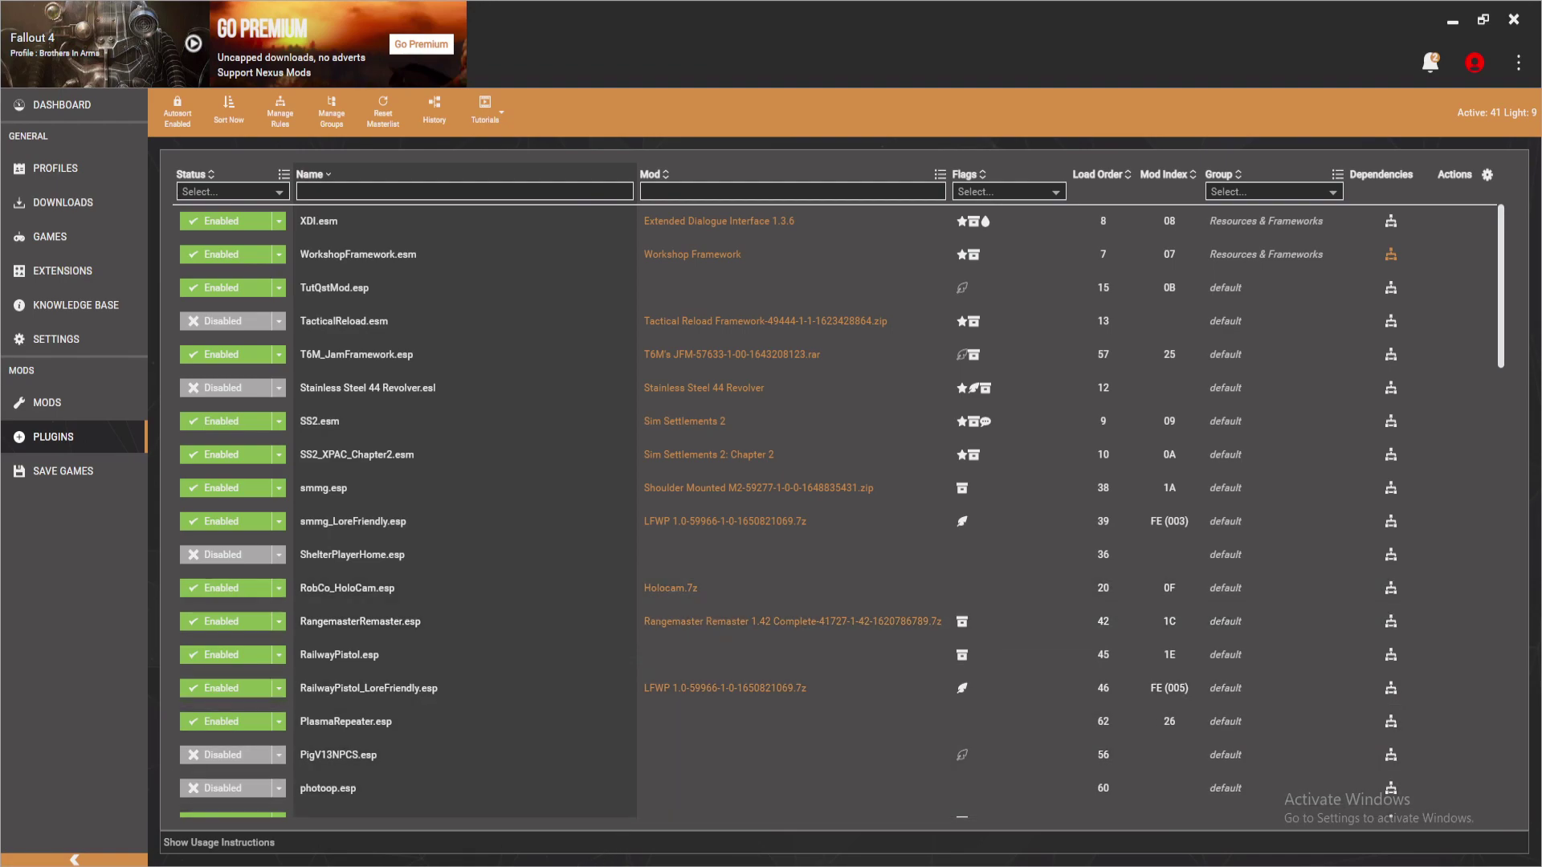
{"action": "mouse_move", "coordinate": [571, 865]}
{"action": "left_click", "coordinate": [571, 807]}
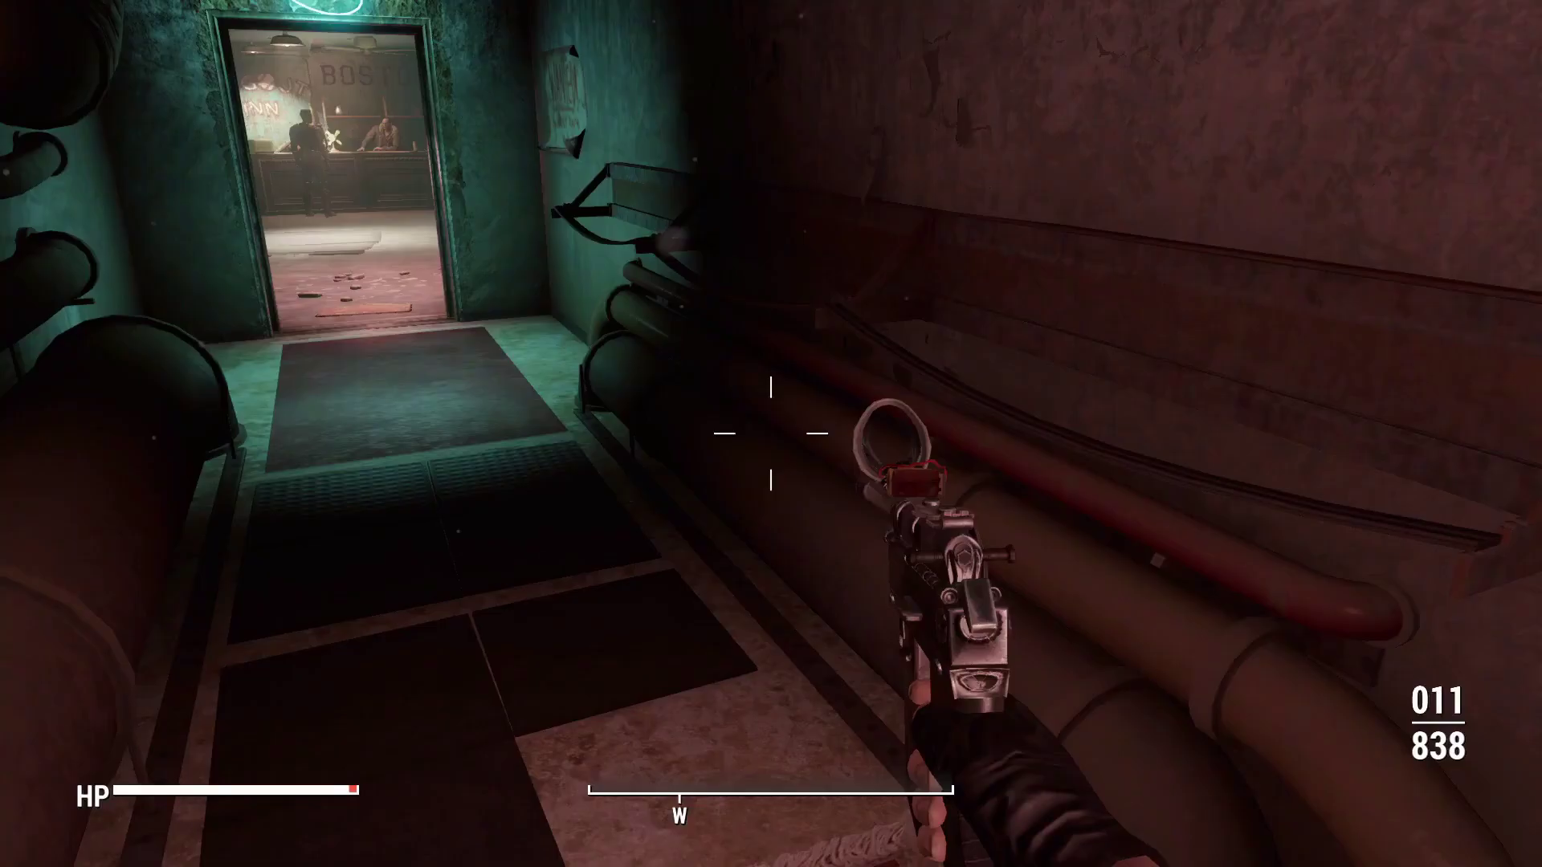
{"action": "key", "text": "Escape"}
{"action": "key", "text": "Escape"}
{"action": "right_click", "coordinate": [918, 509]}
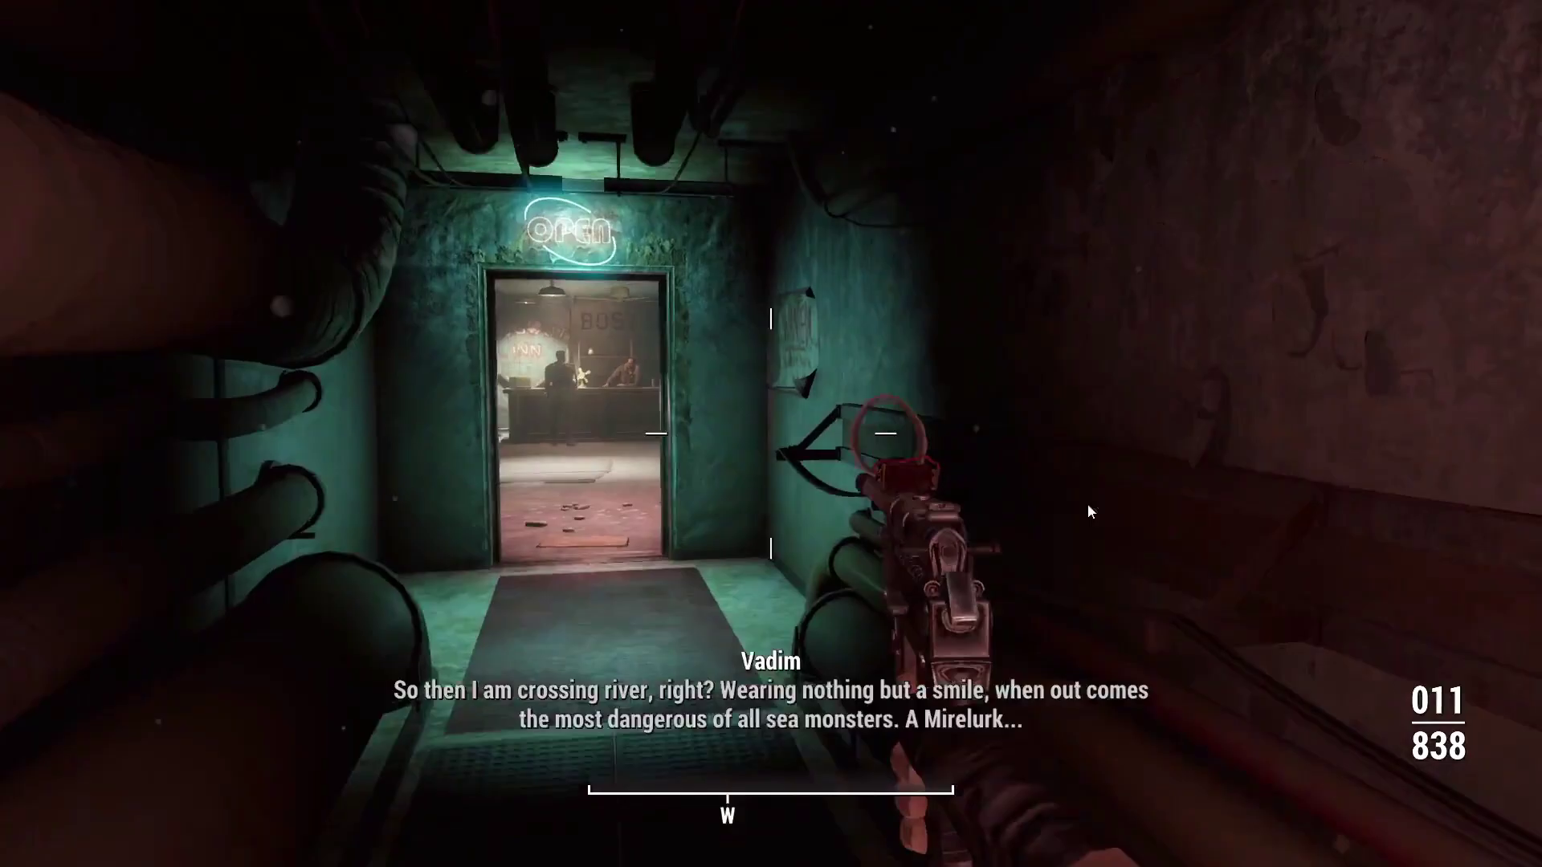
{"action": "left_click", "coordinate": [1155, 464]}
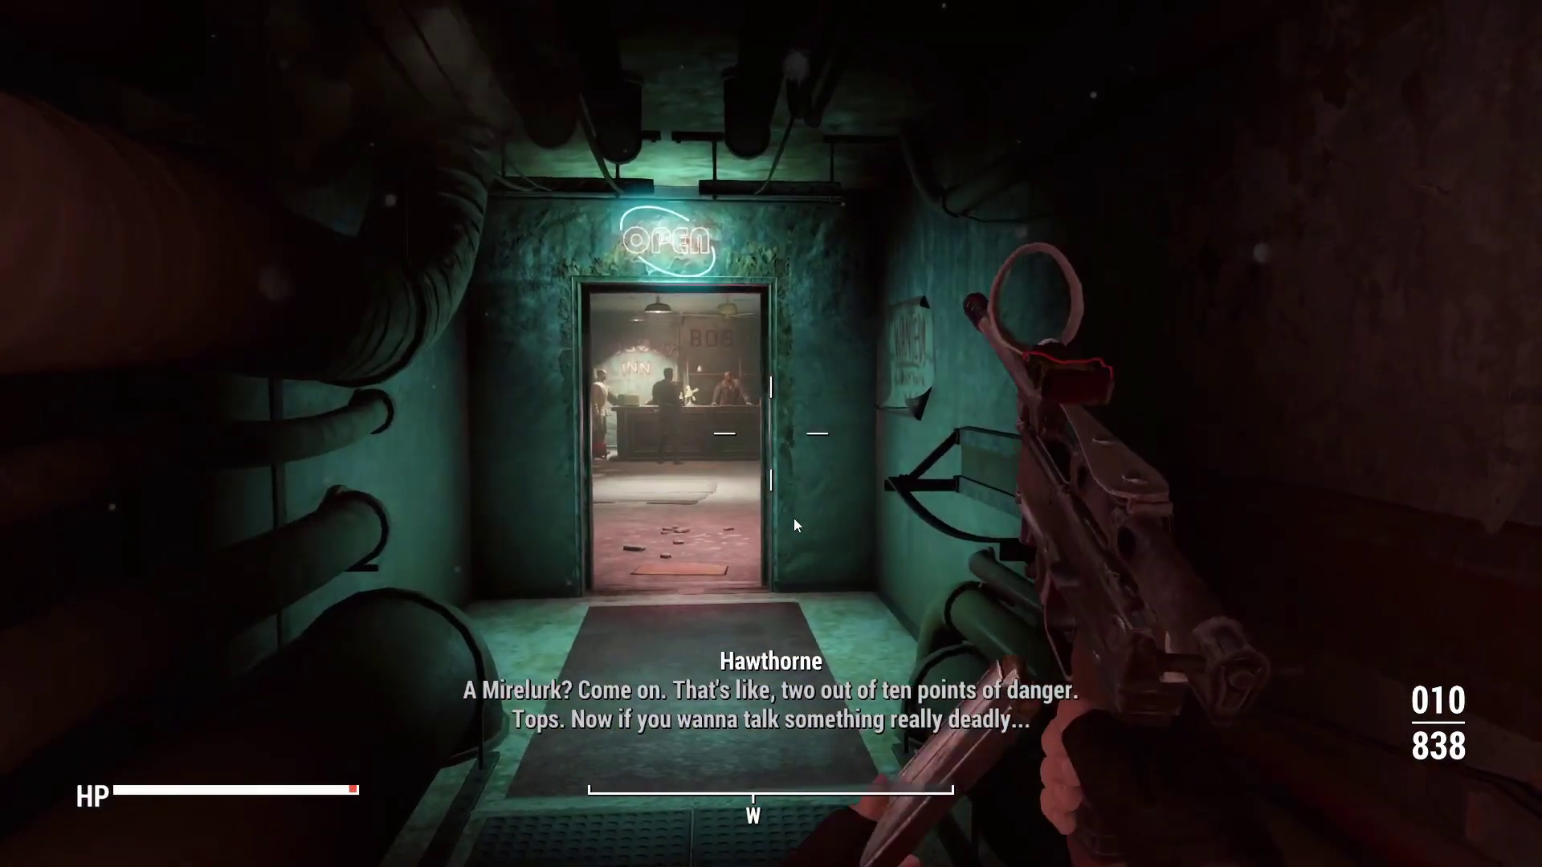
Step: Walk into the Dugout Inn, talk to the custom quest NPC and end the first conversation with Goodbye
{"action": "key", "text": "w"}
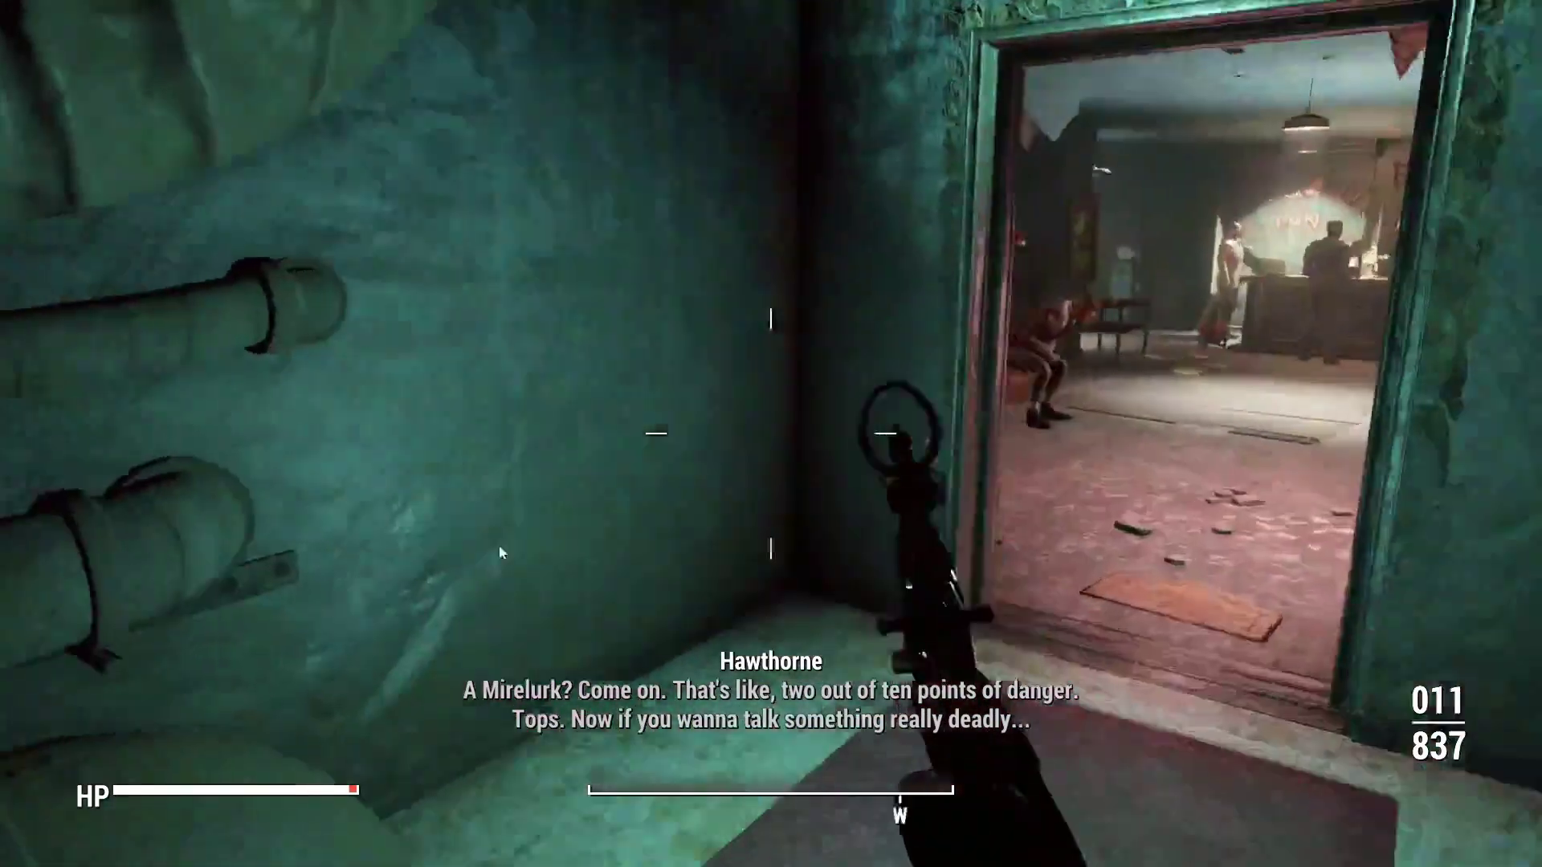
{"action": "key", "text": "w"}
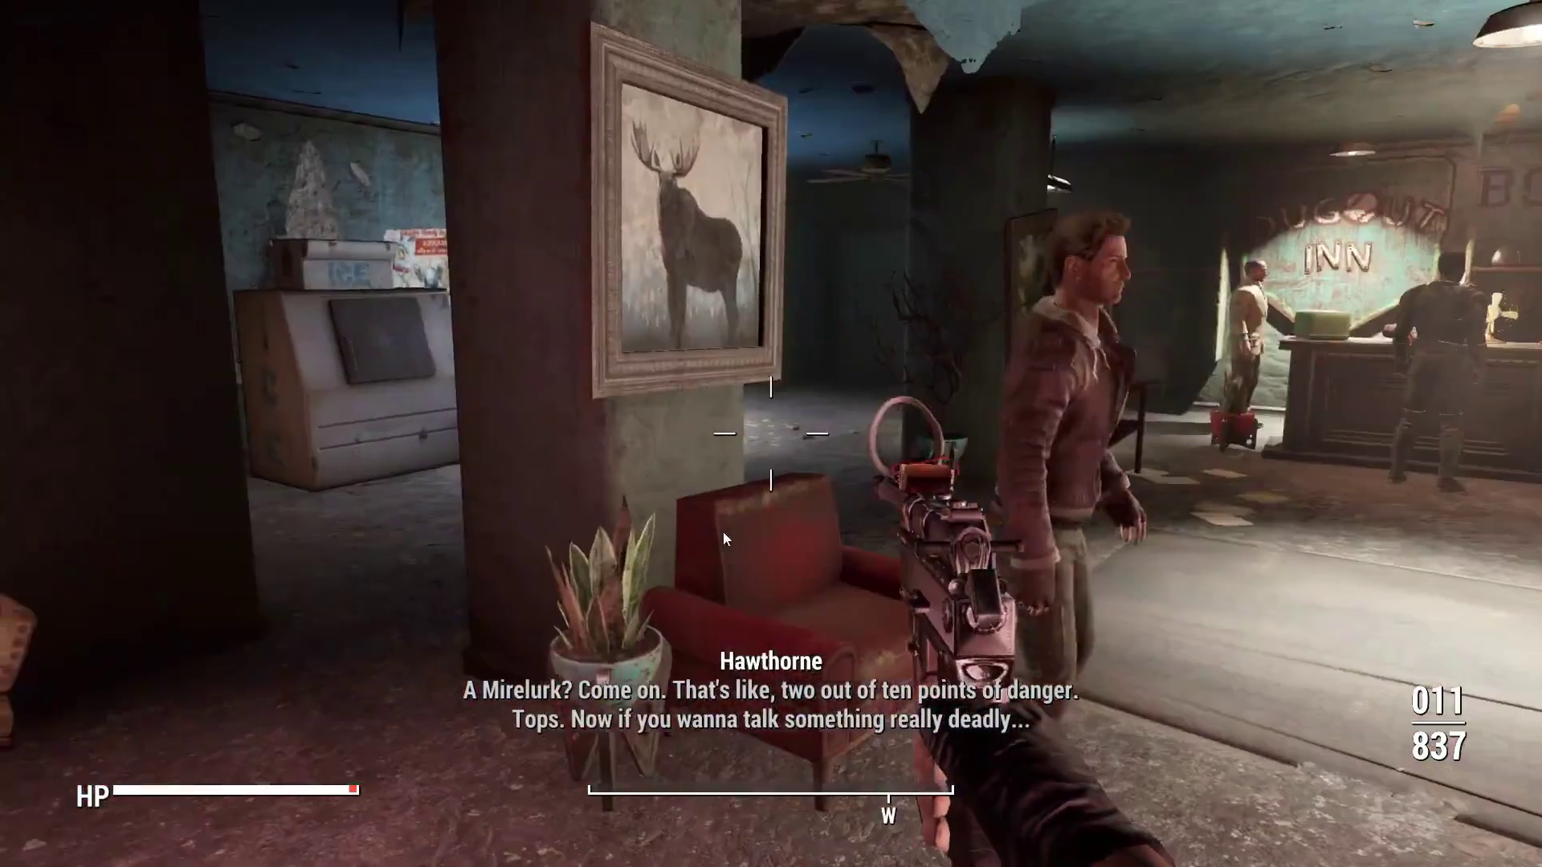
{"action": "key", "text": "w"}
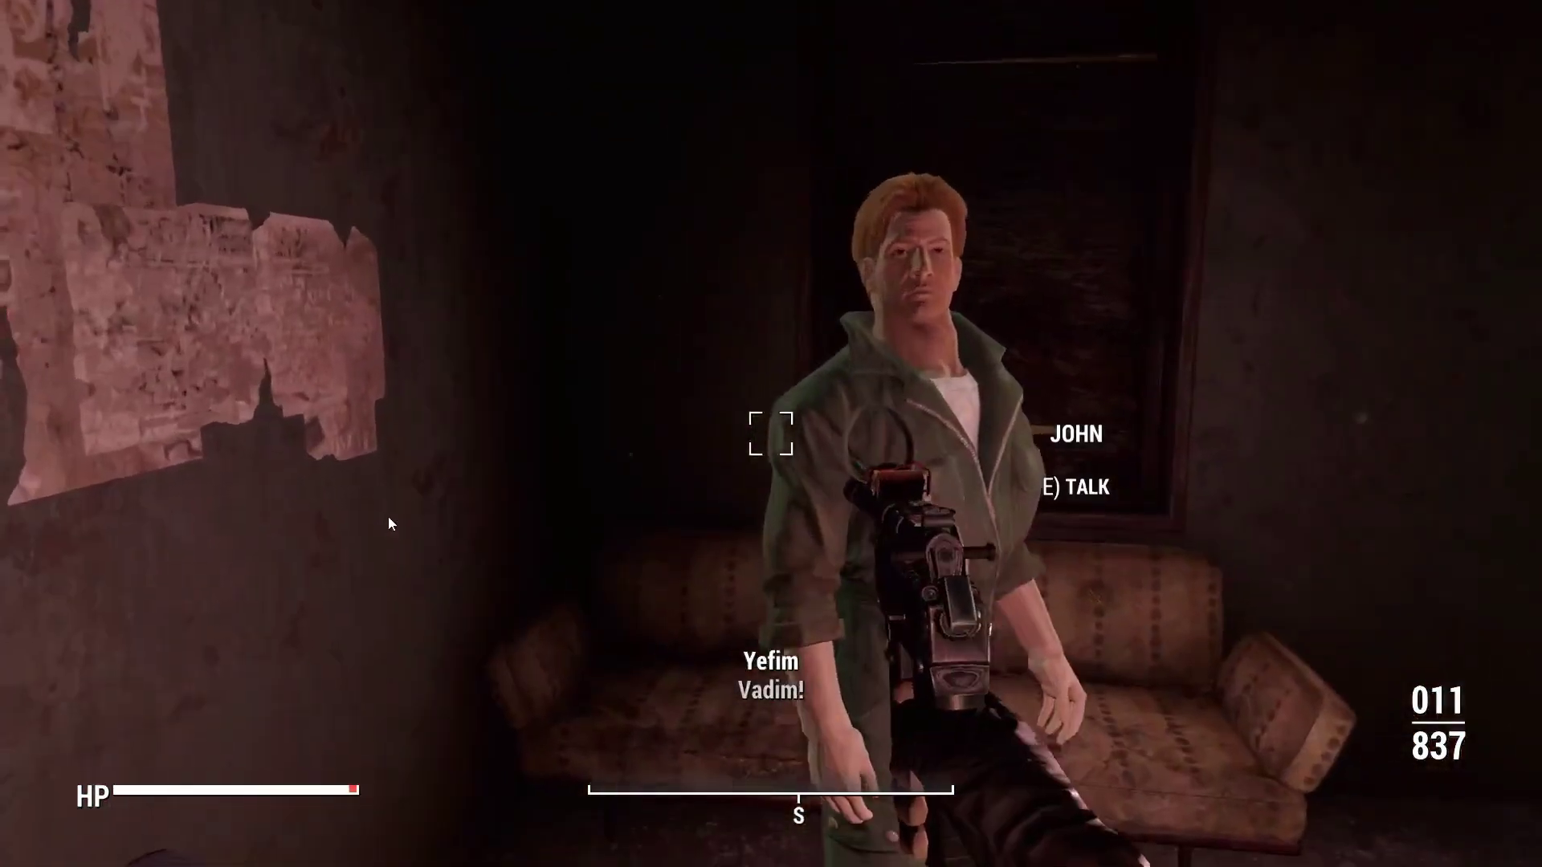
{"action": "key", "text": "e"}
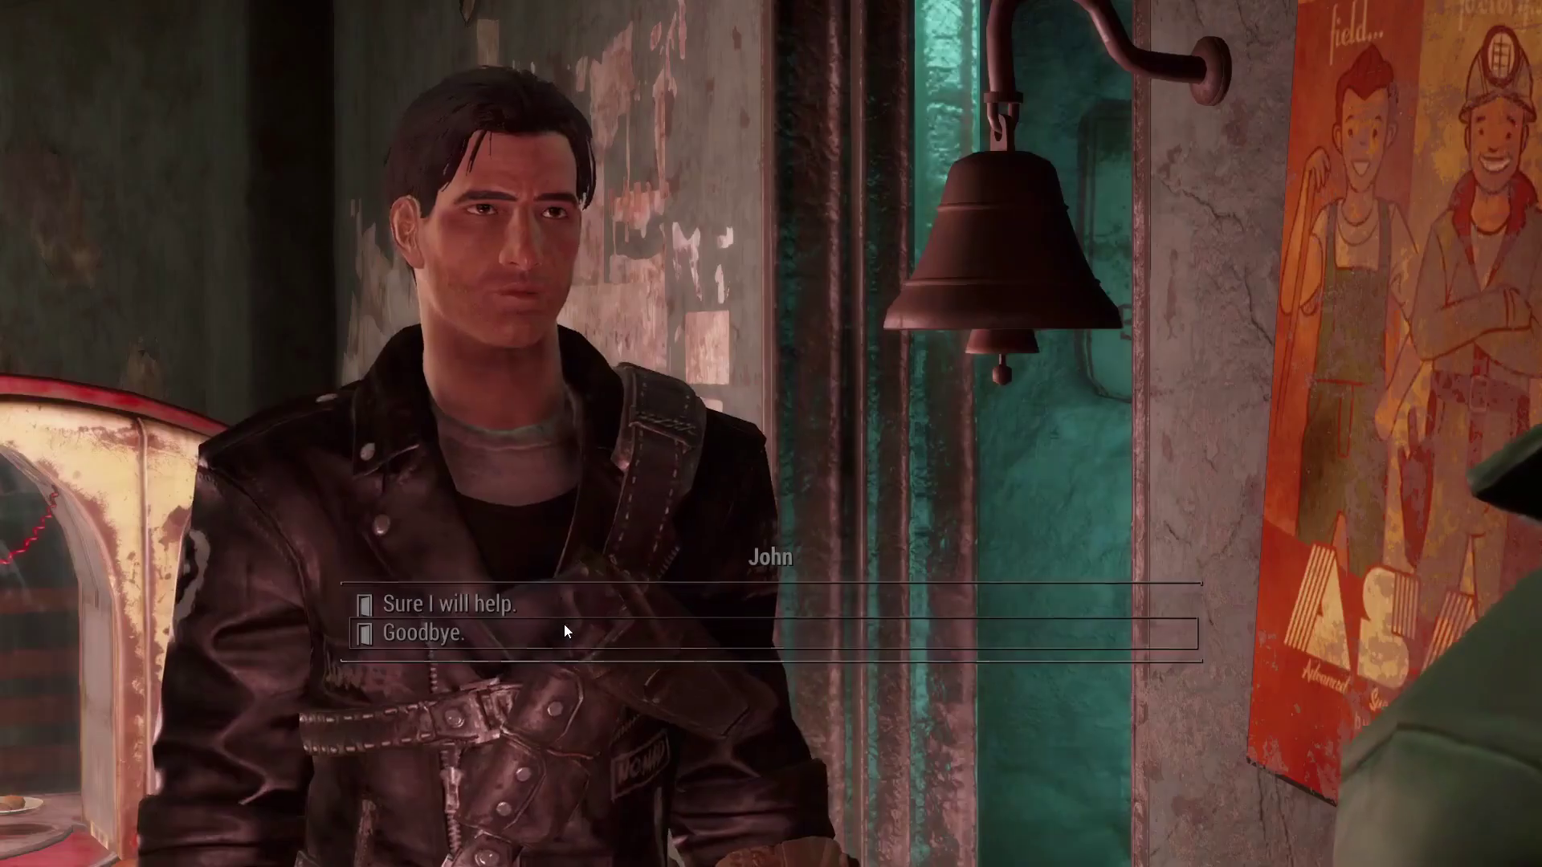
{"action": "left_click", "coordinate": [565, 627]}
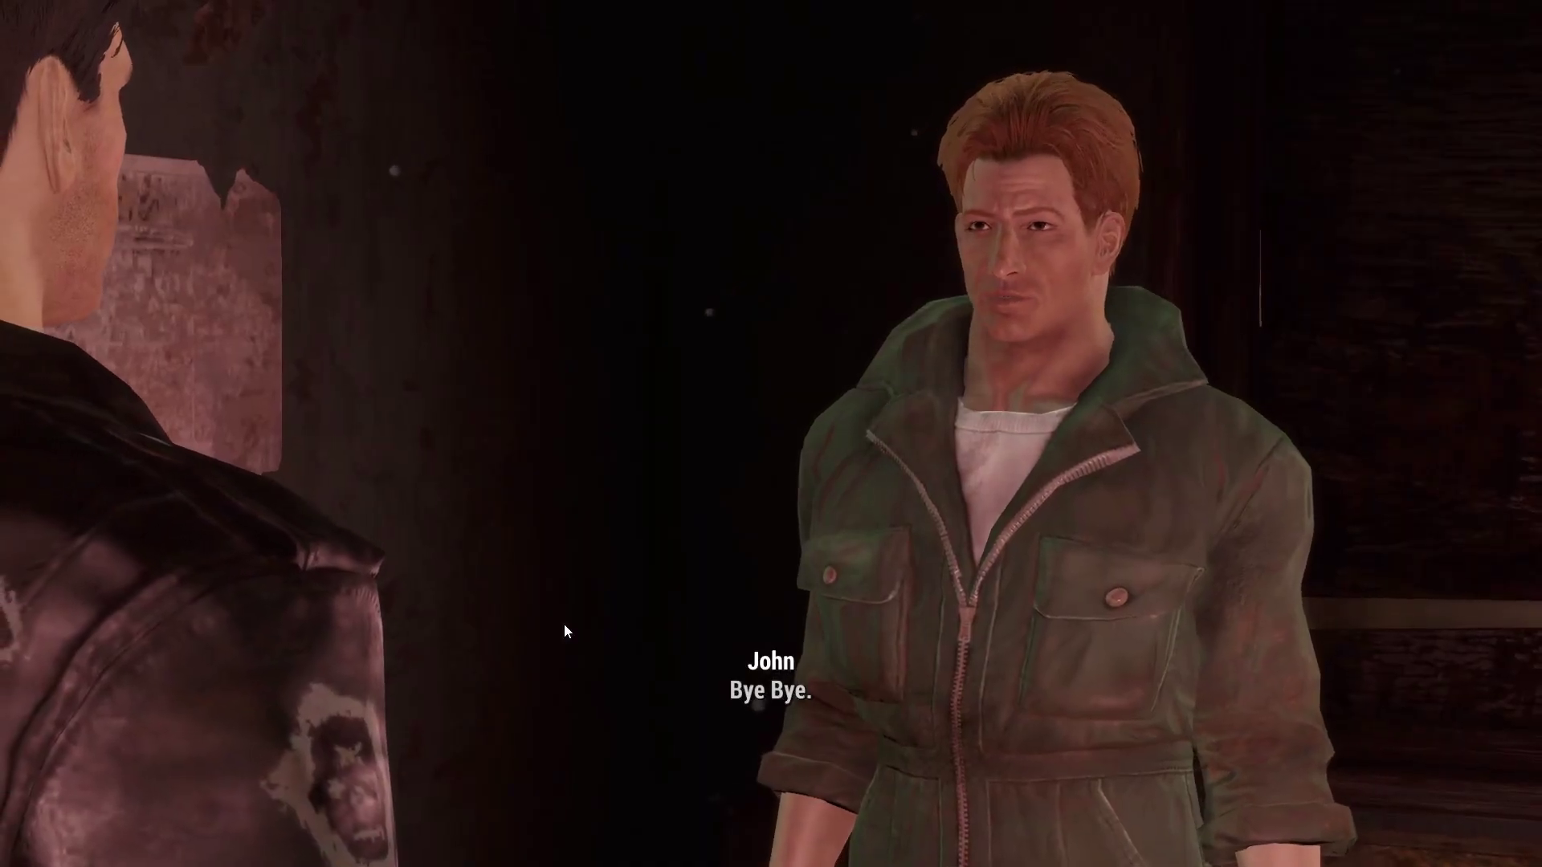
Step: Talk to the NPC again to start John's Quest, and track it in the Pip-Boy's quest list
{"action": "key", "text": "e"}
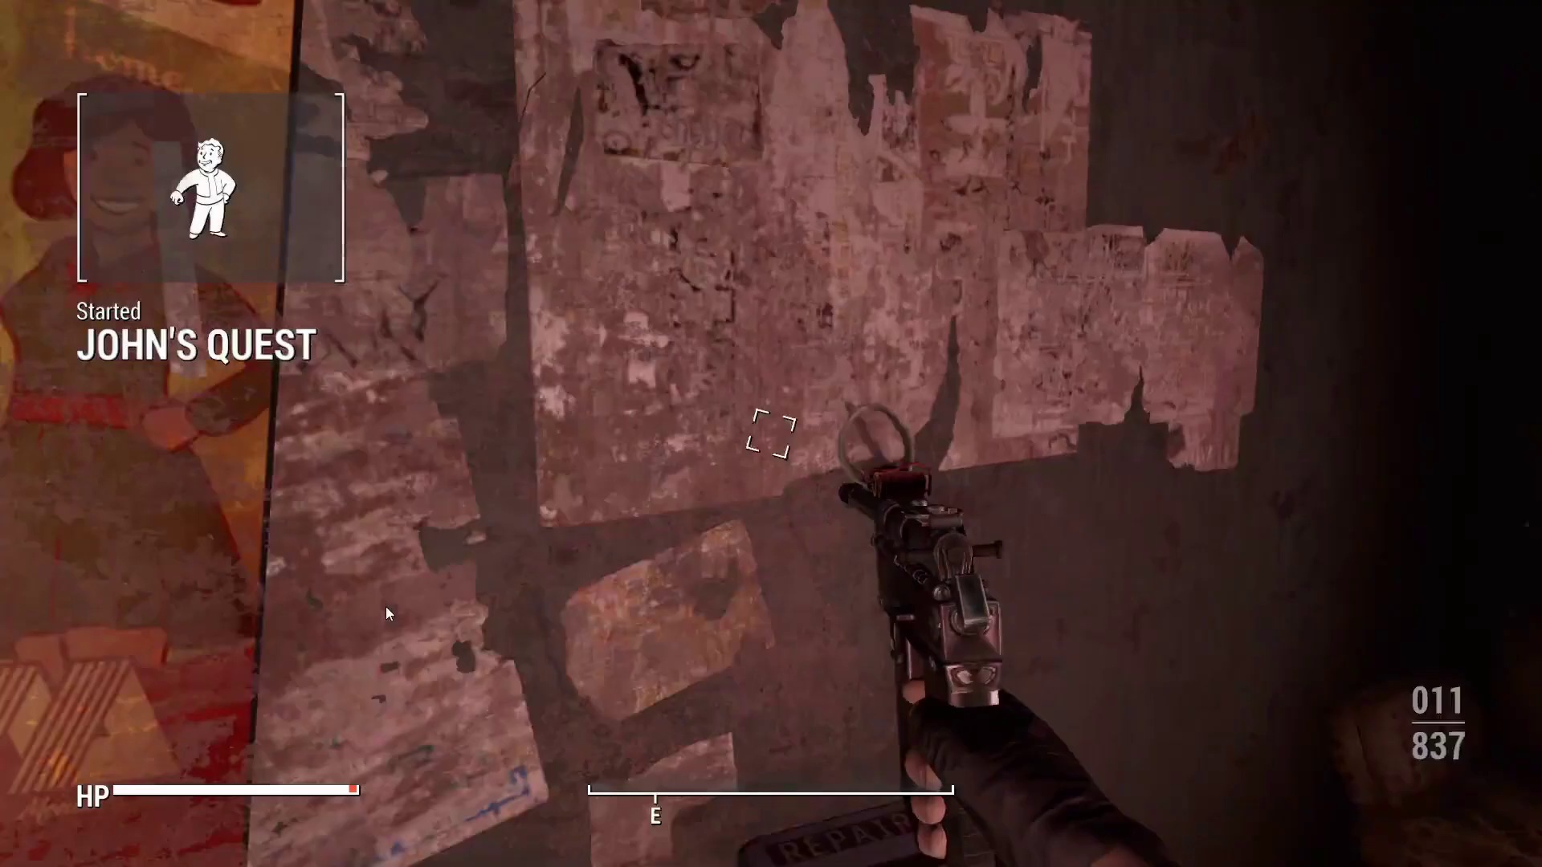
{"action": "key", "text": "w"}
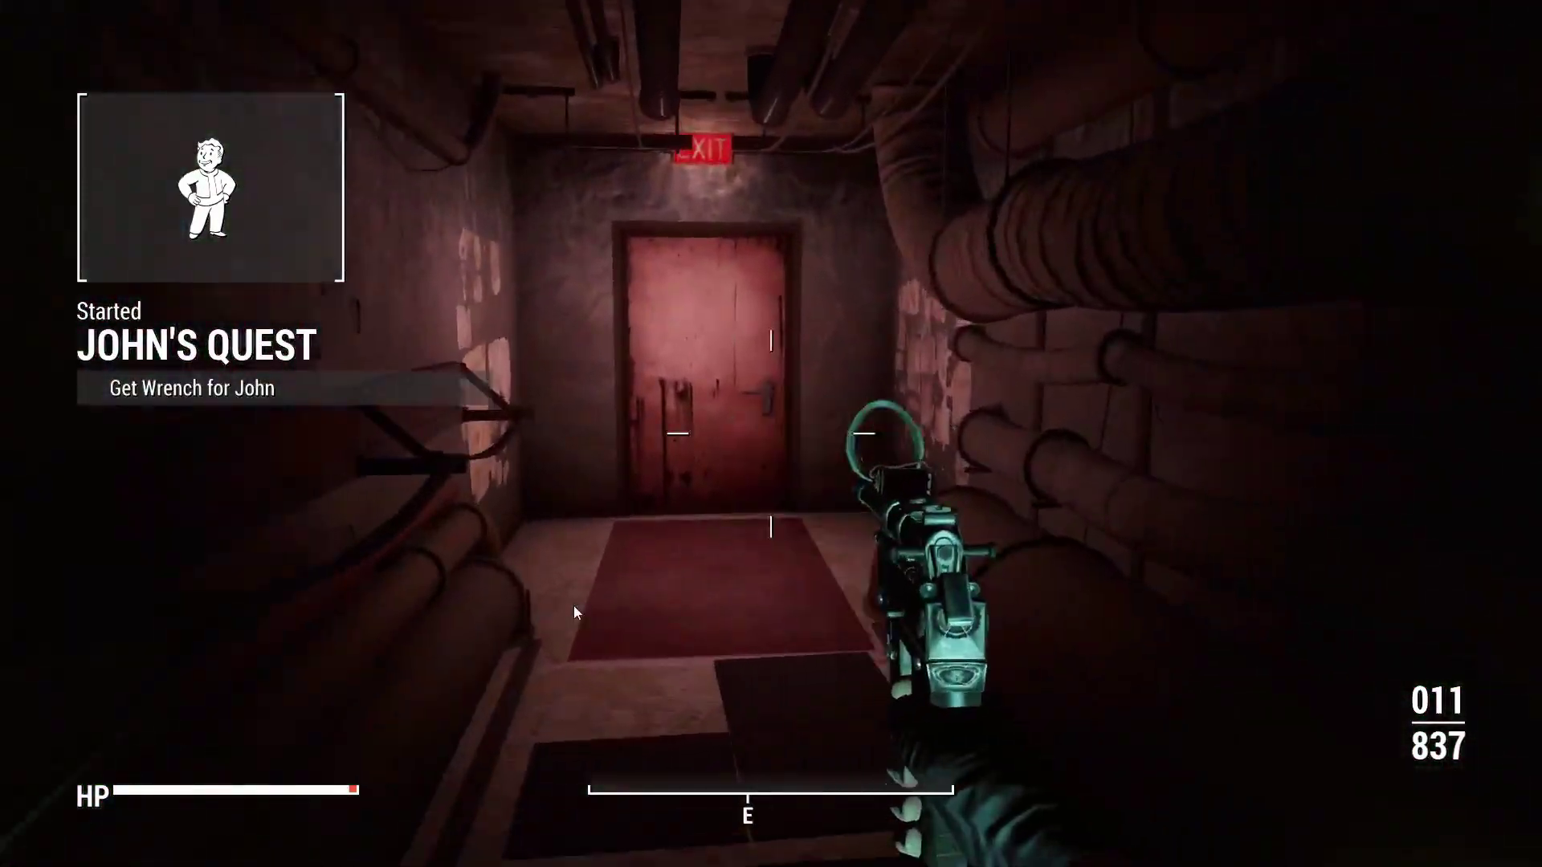
{"action": "key", "text": "Tab"}
{"action": "left_click", "coordinate": [679, 236]}
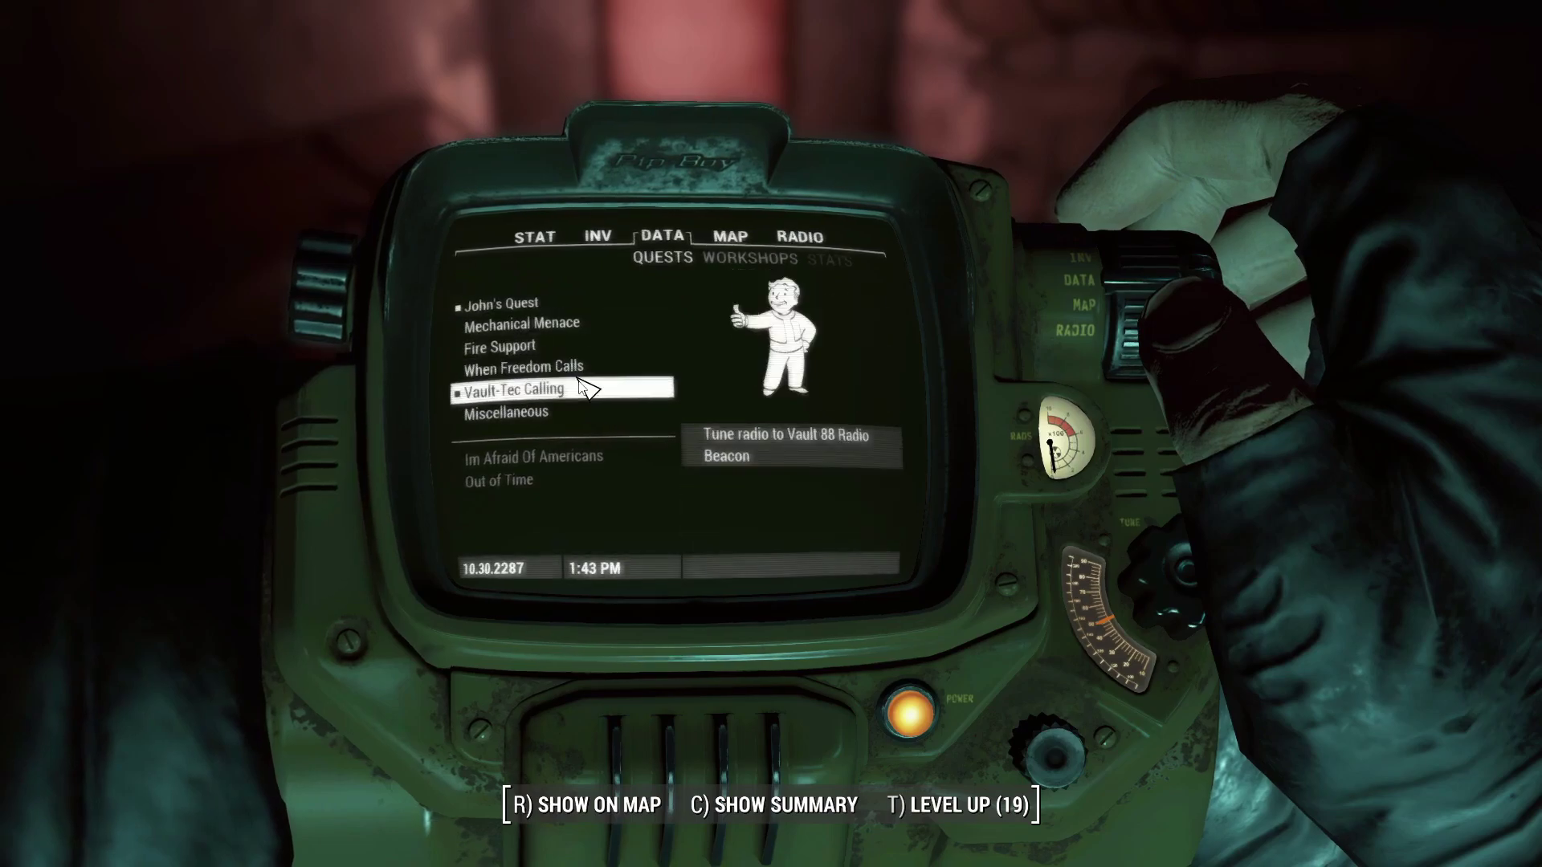
{"action": "key", "text": "Tab"}
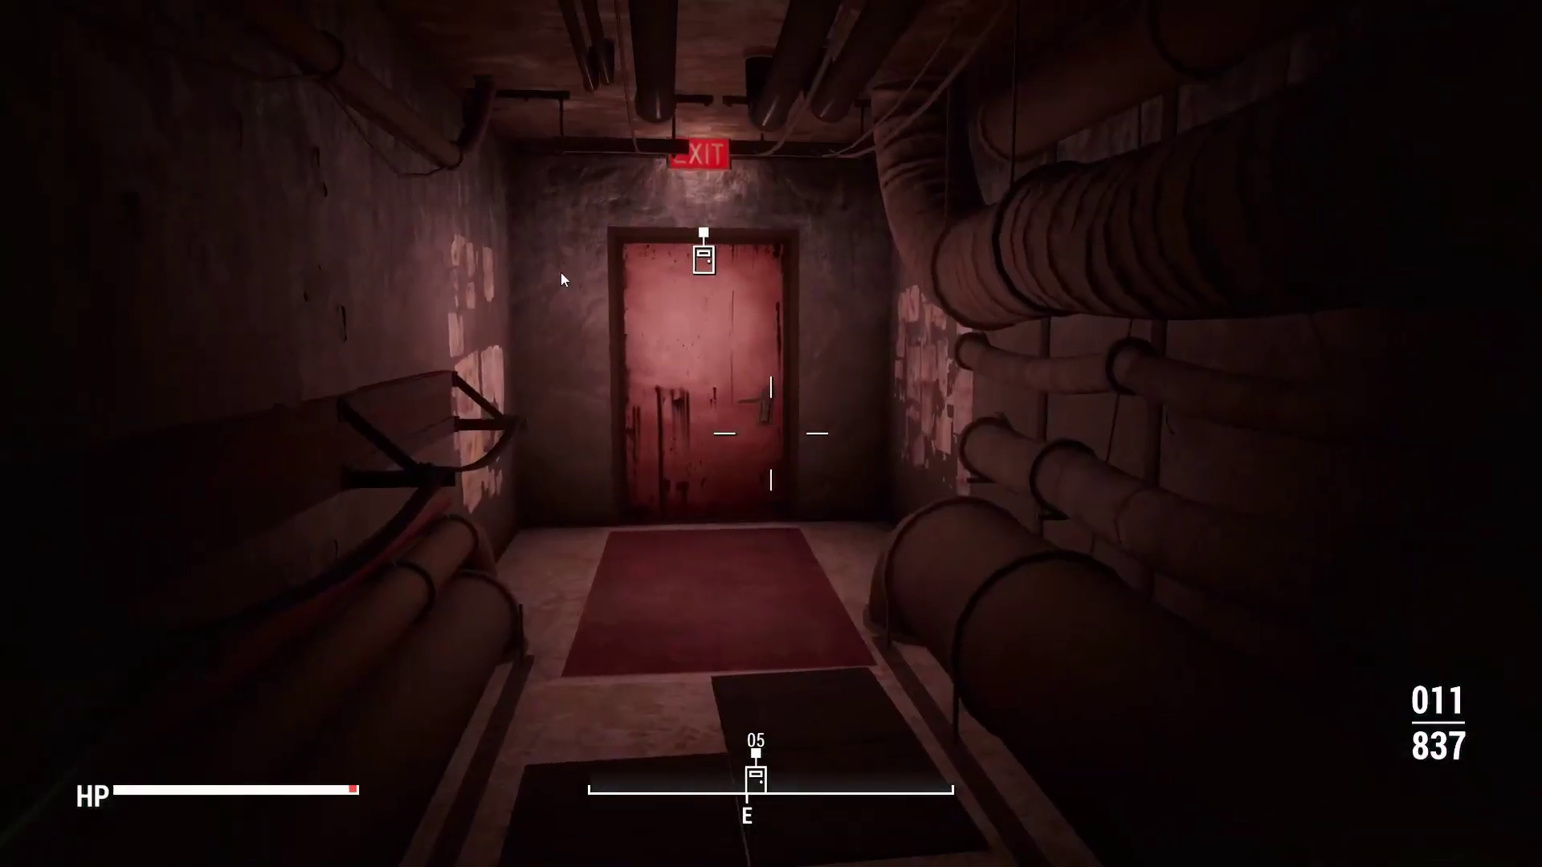
Step: Leave the inn, follow the quest marker through Diamond City Market and enter the Security Office
{"action": "key", "text": "w"}
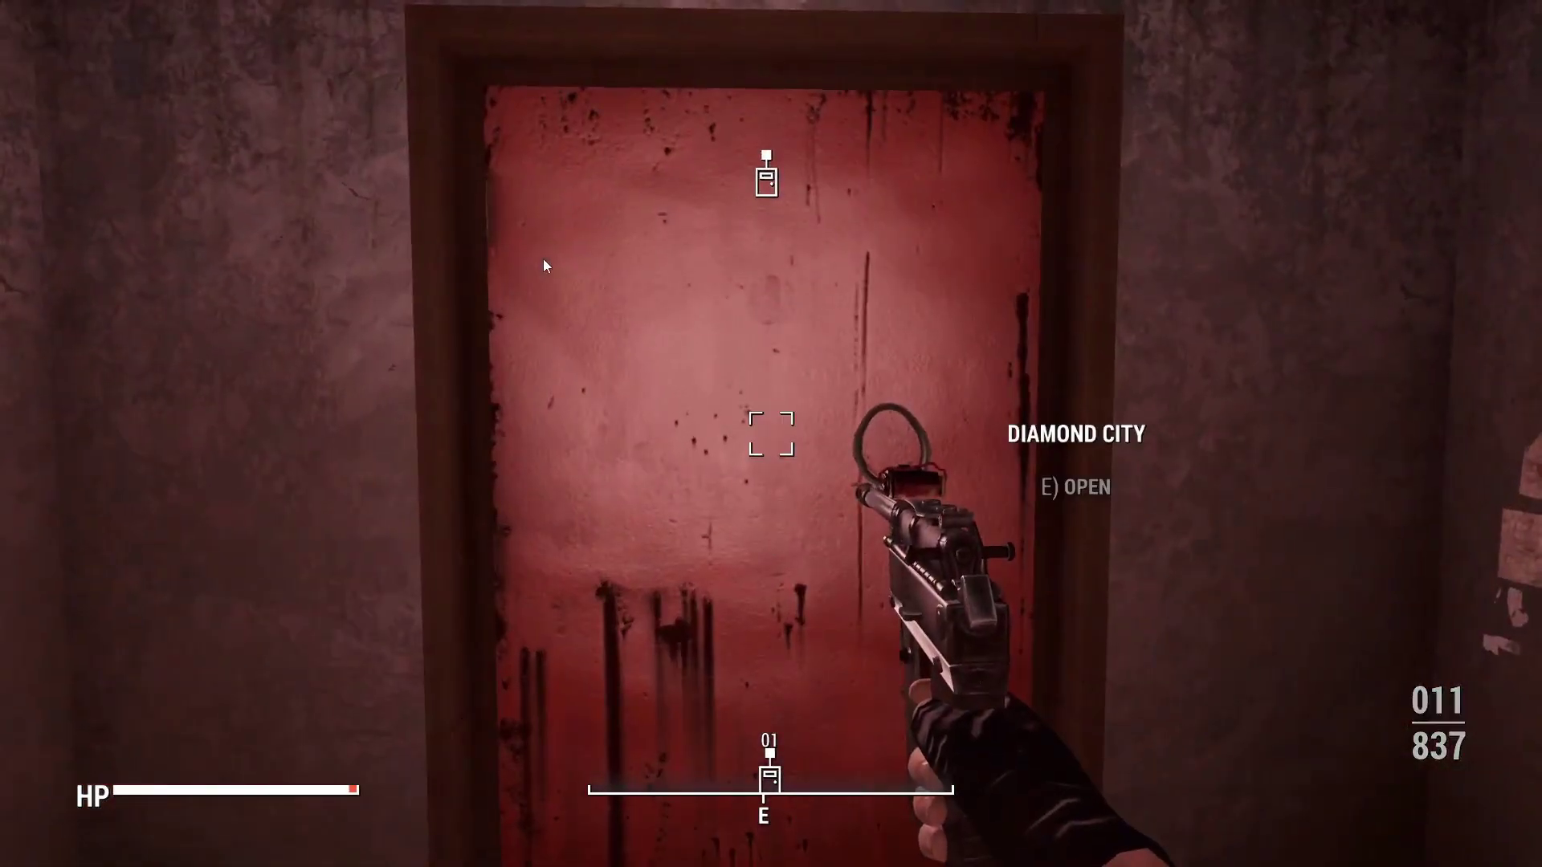
{"action": "key", "text": "e"}
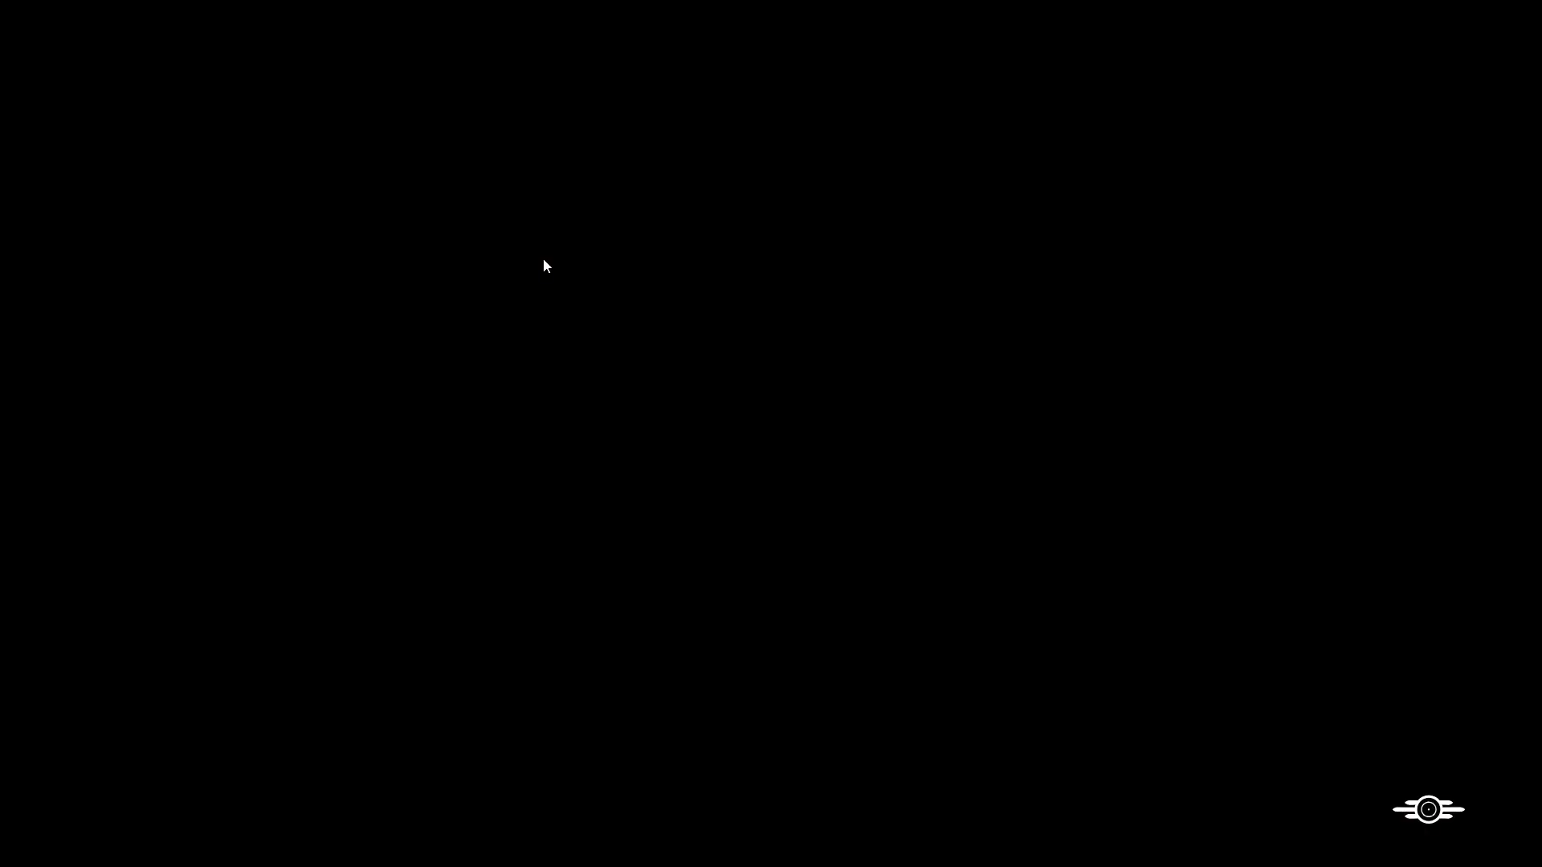
{"action": "key", "text": "w"}
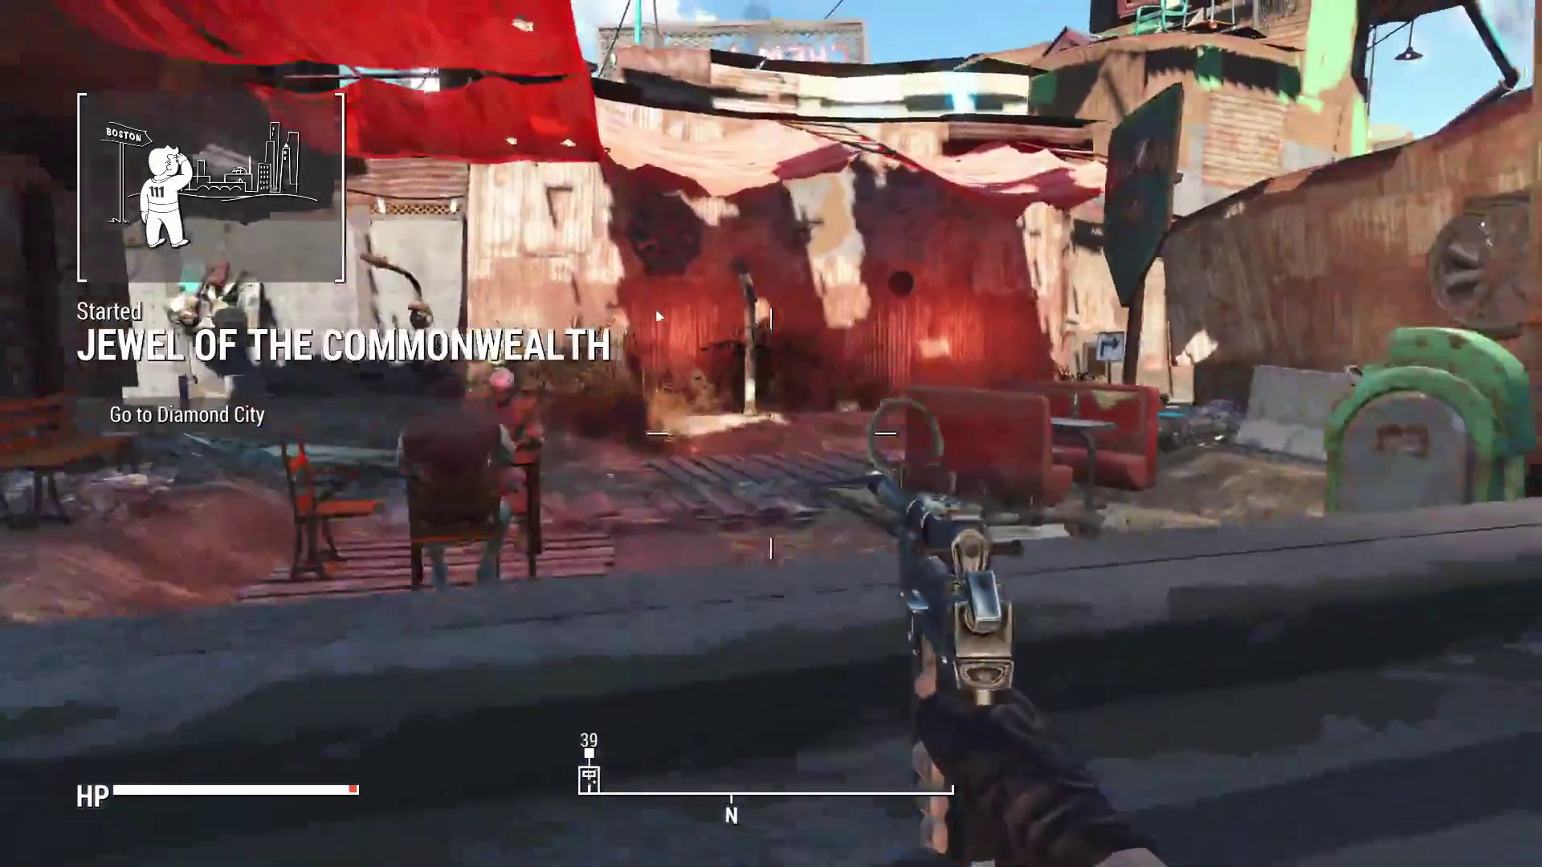
{"action": "key", "text": "w"}
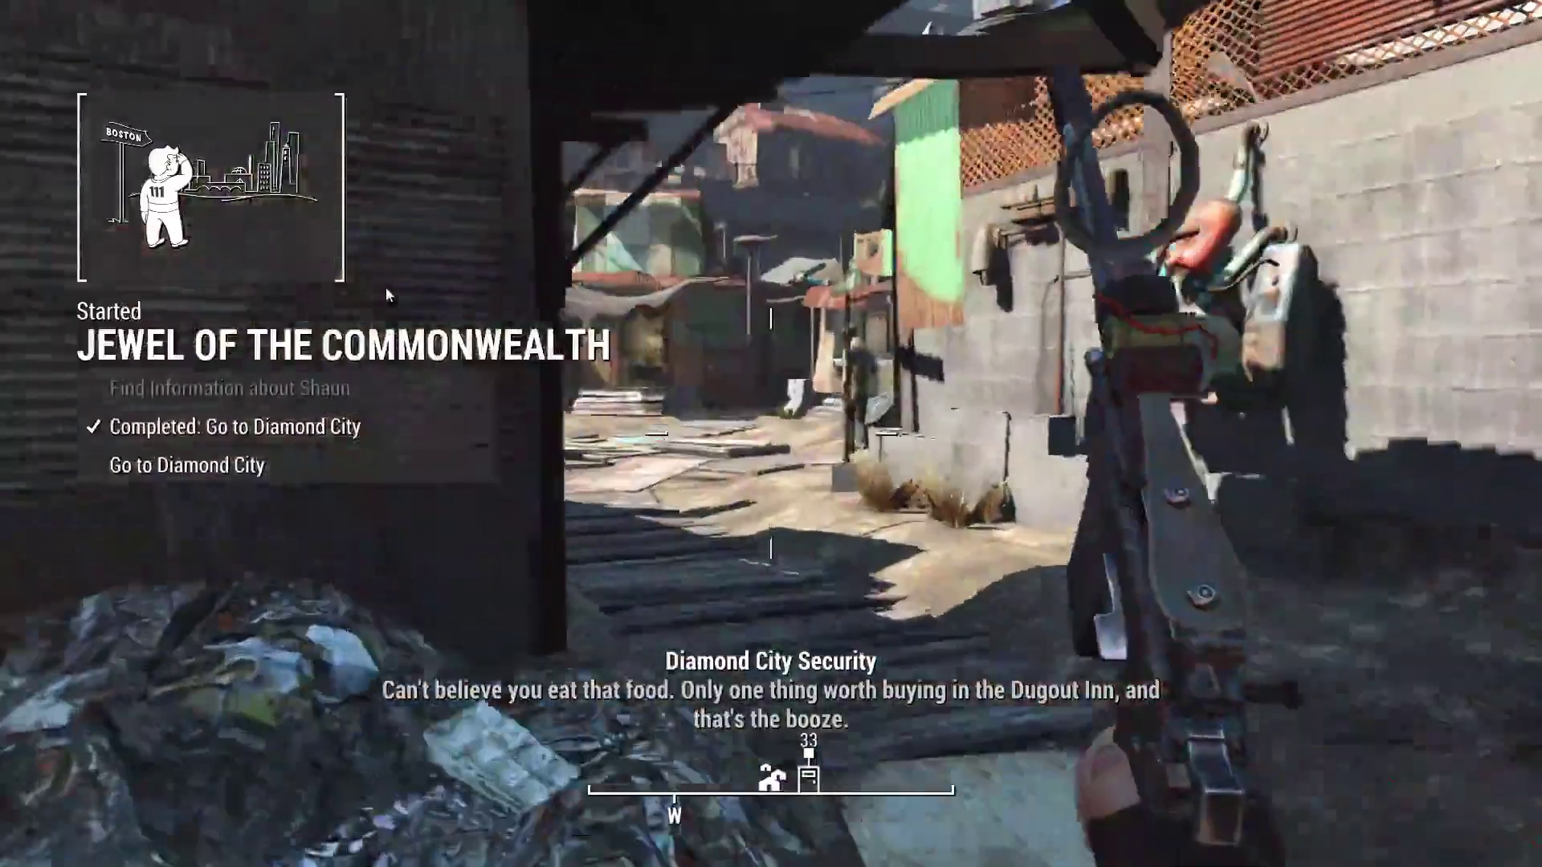
{"action": "key", "text": "w"}
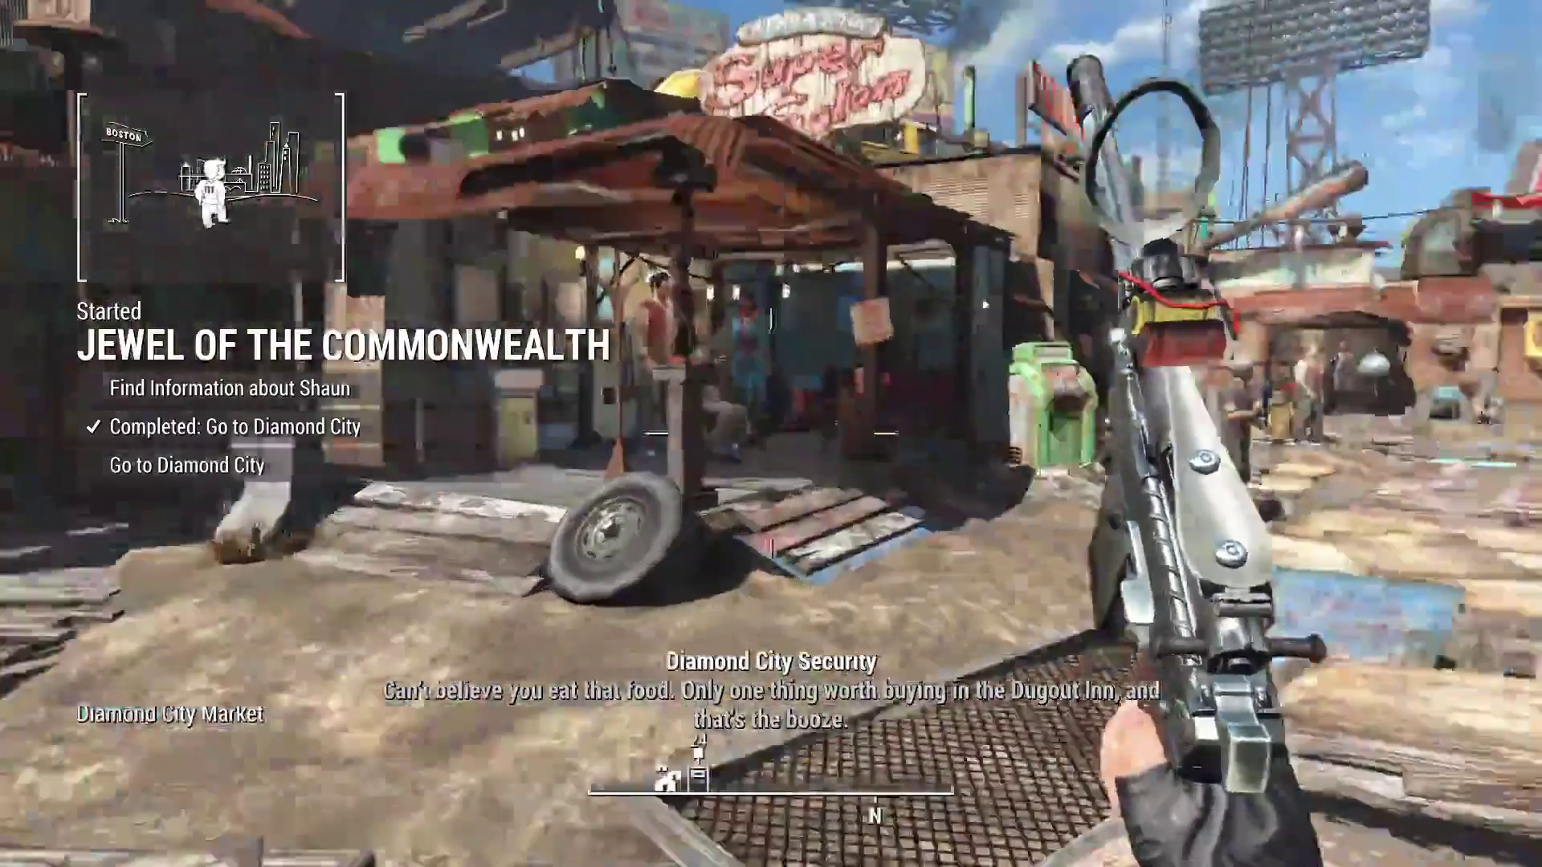
{"action": "key", "text": "w"}
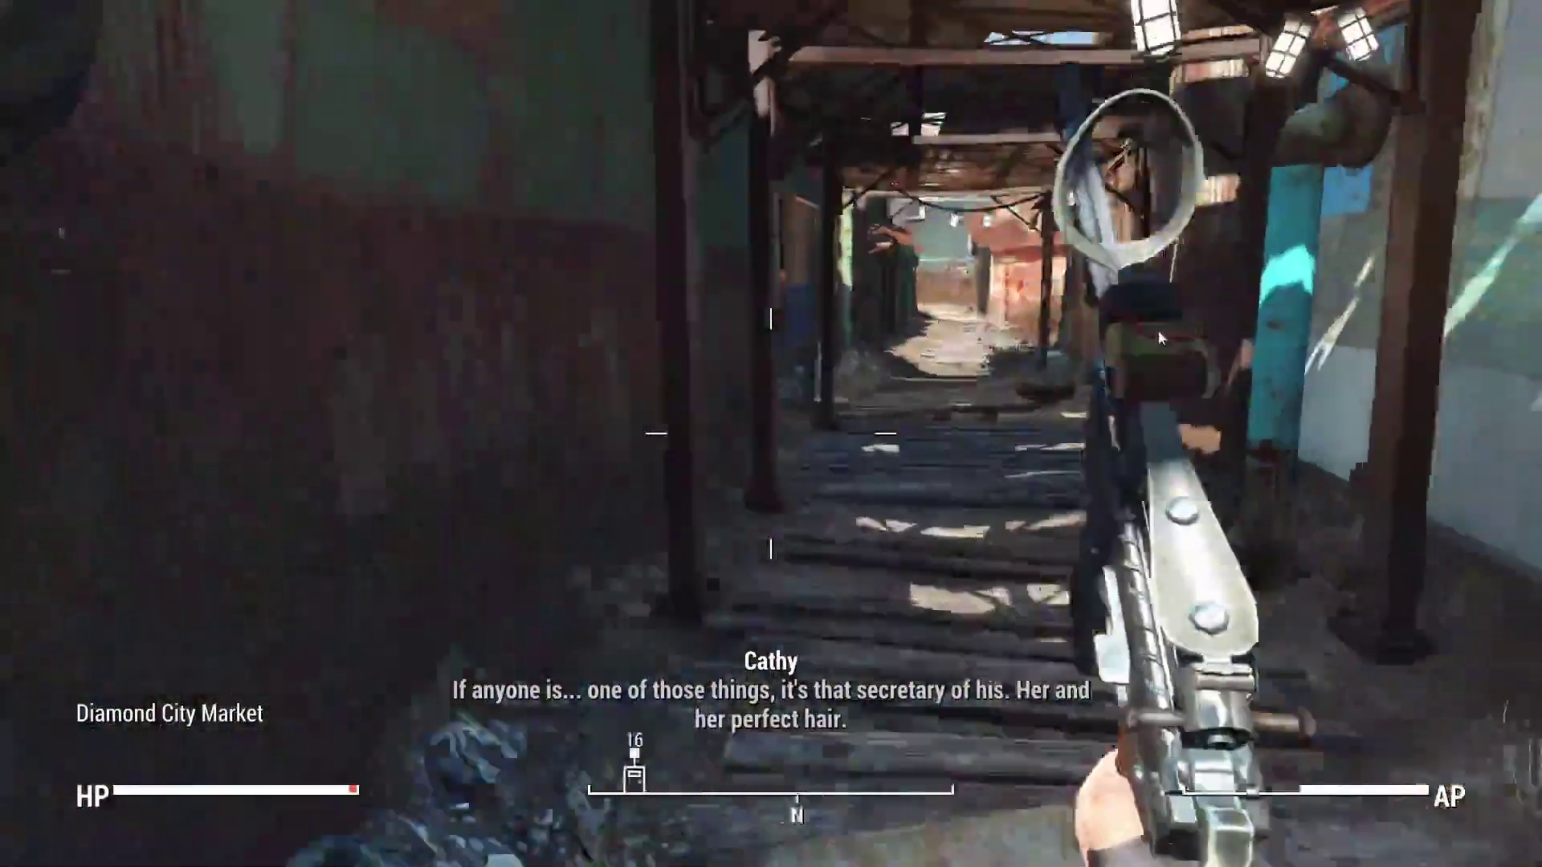
{"action": "key", "text": "w"}
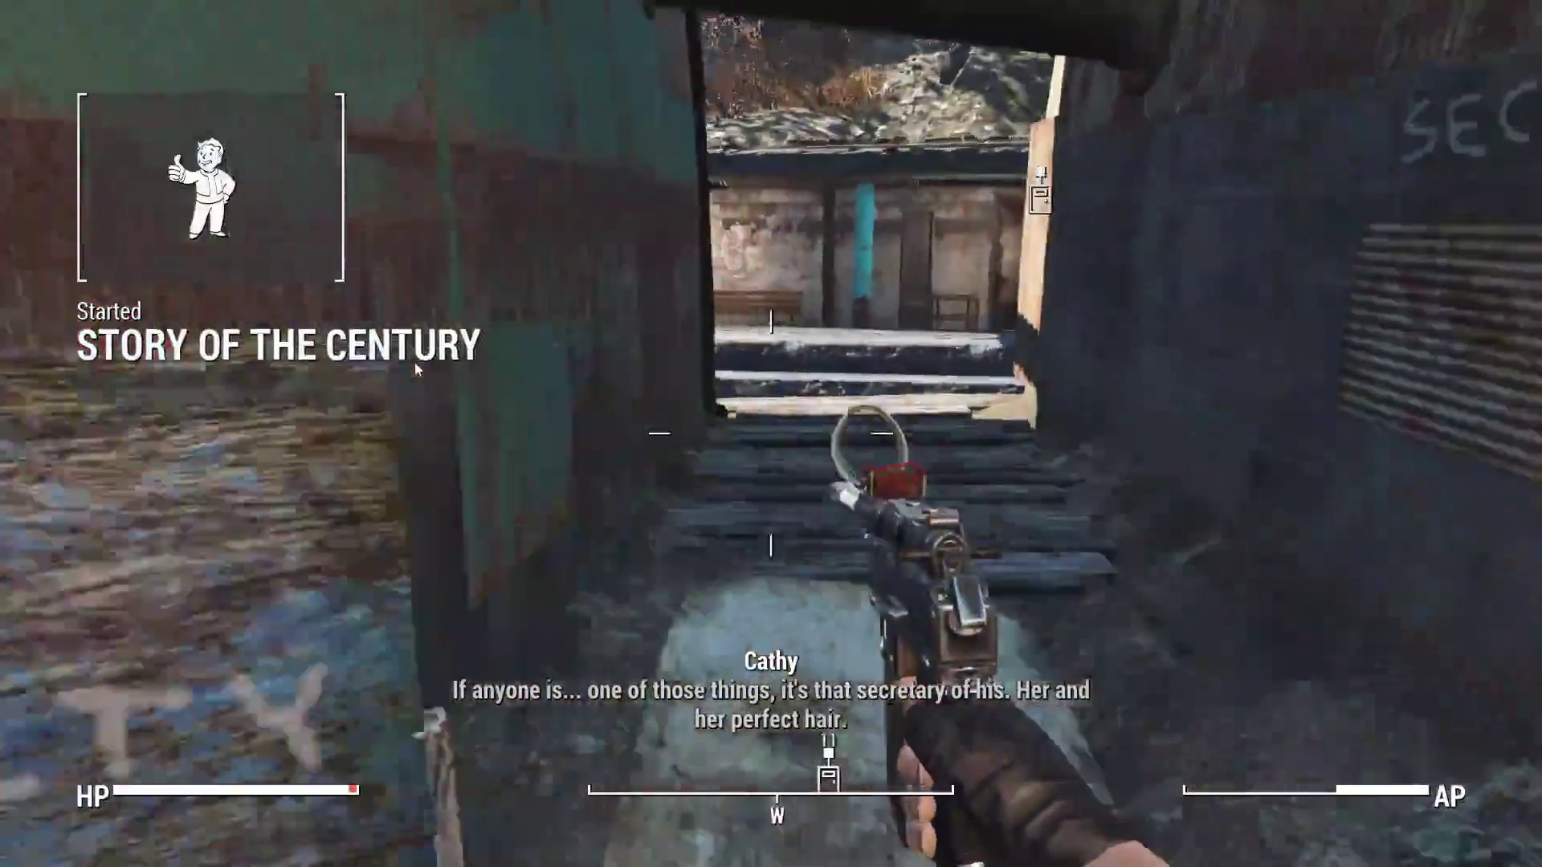
{"action": "key", "text": "w"}
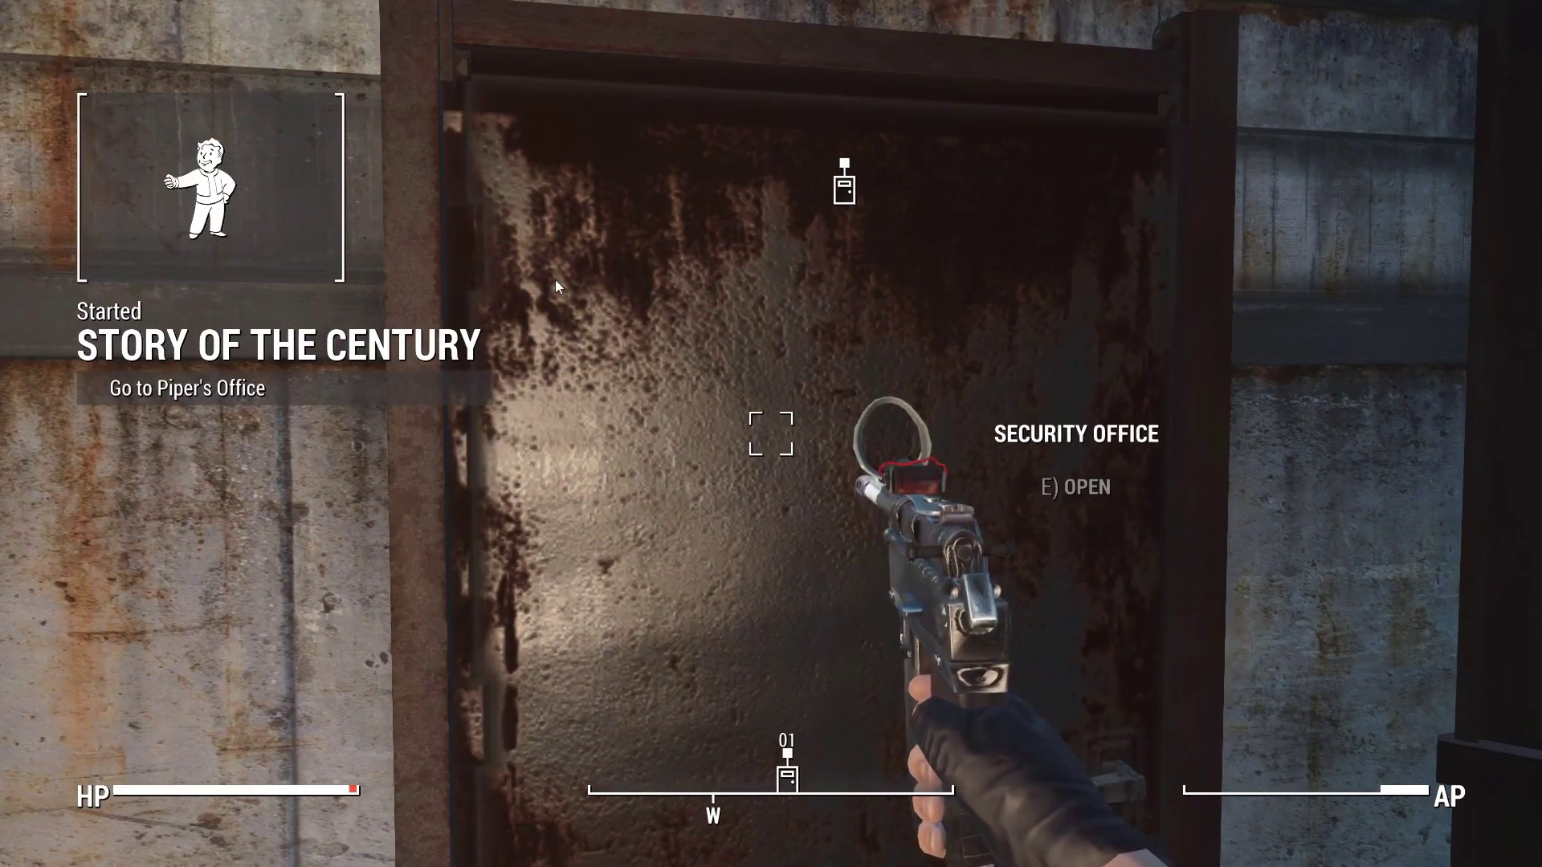
{"action": "key", "text": "e"}
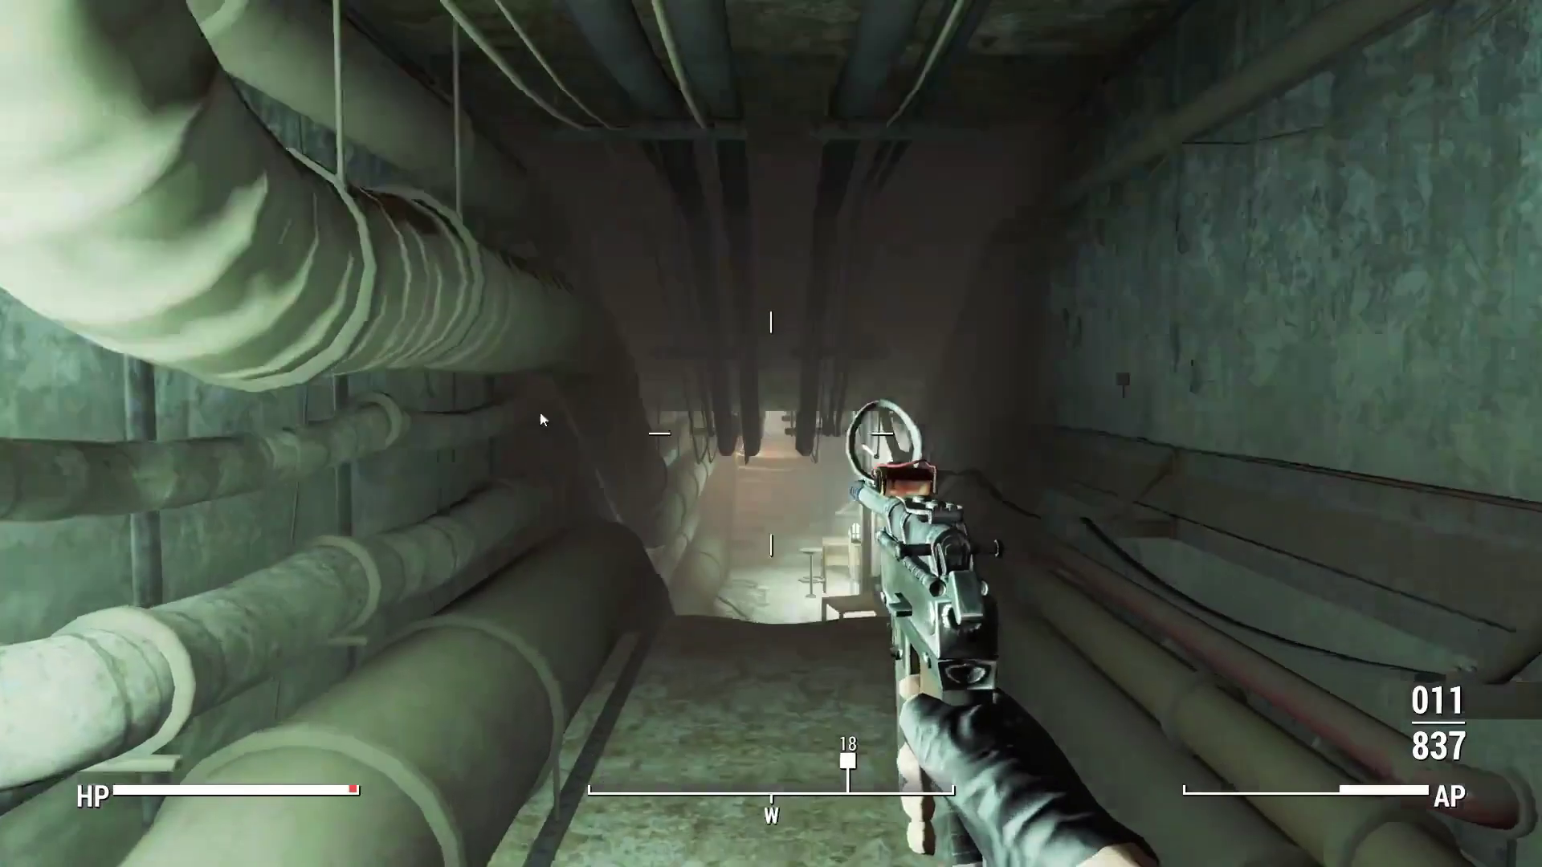
Step: Go through the Security Office to the marked storage room and steal John's Wrench from the shelf while sneaking
{"action": "key", "text": "w"}
{"action": "key", "text": "shift"}
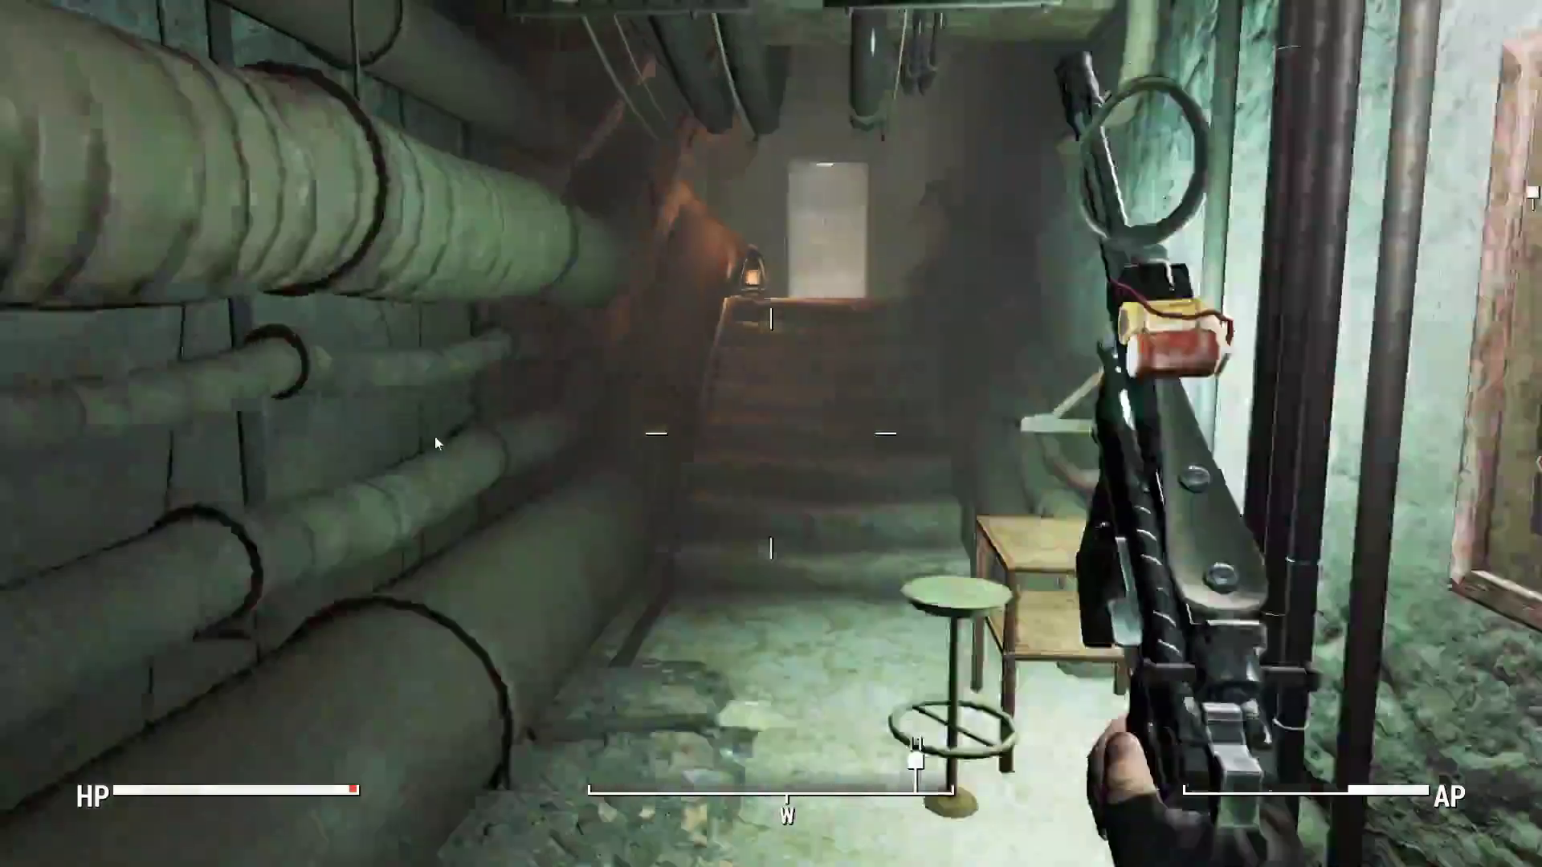
{"action": "key", "text": "shift+w"}
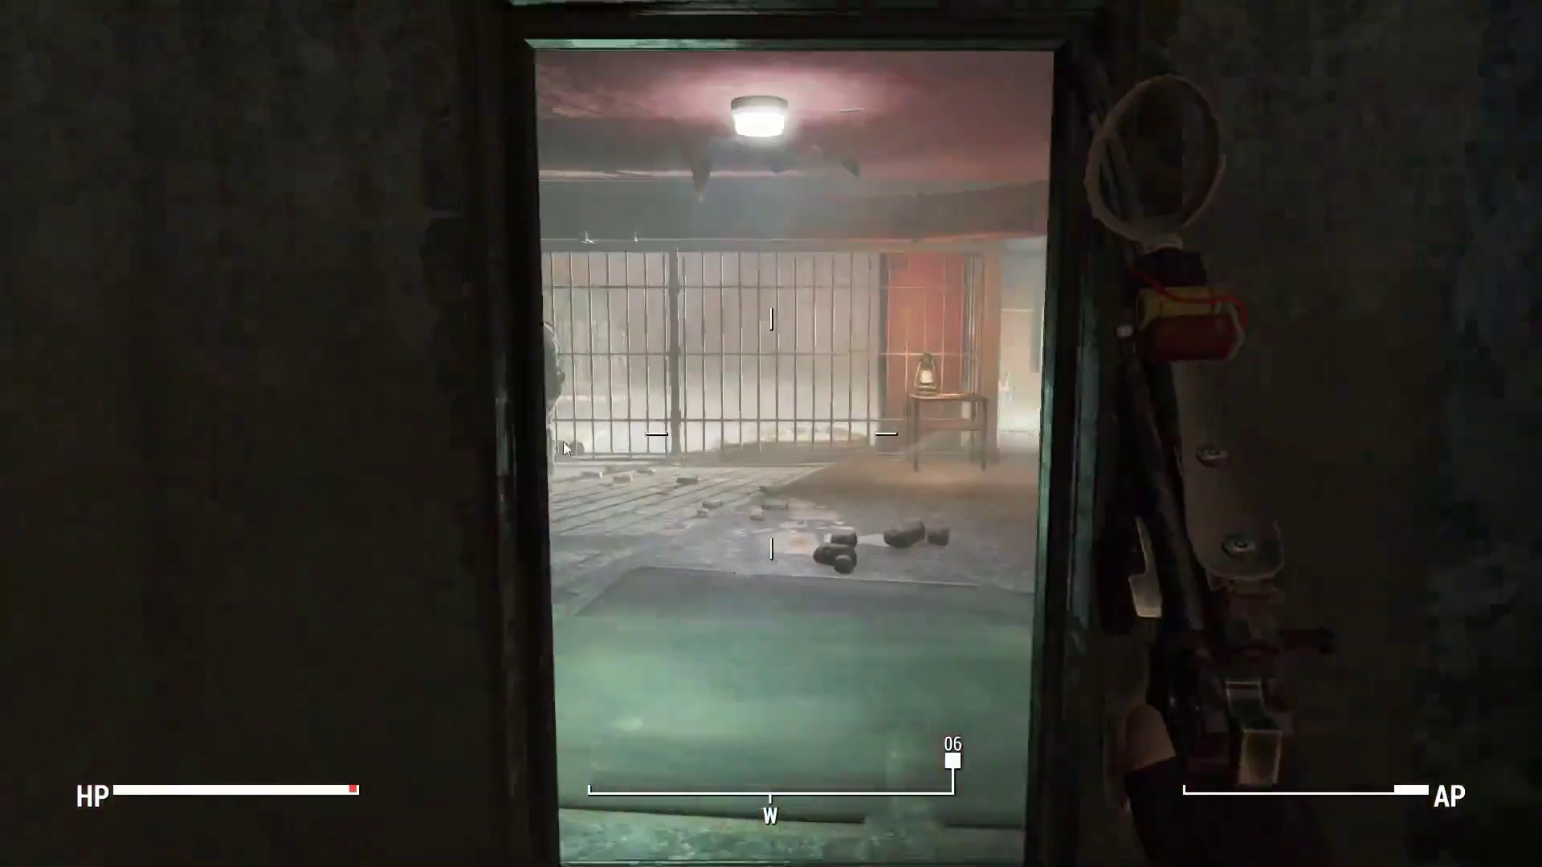
{"action": "key", "text": "w"}
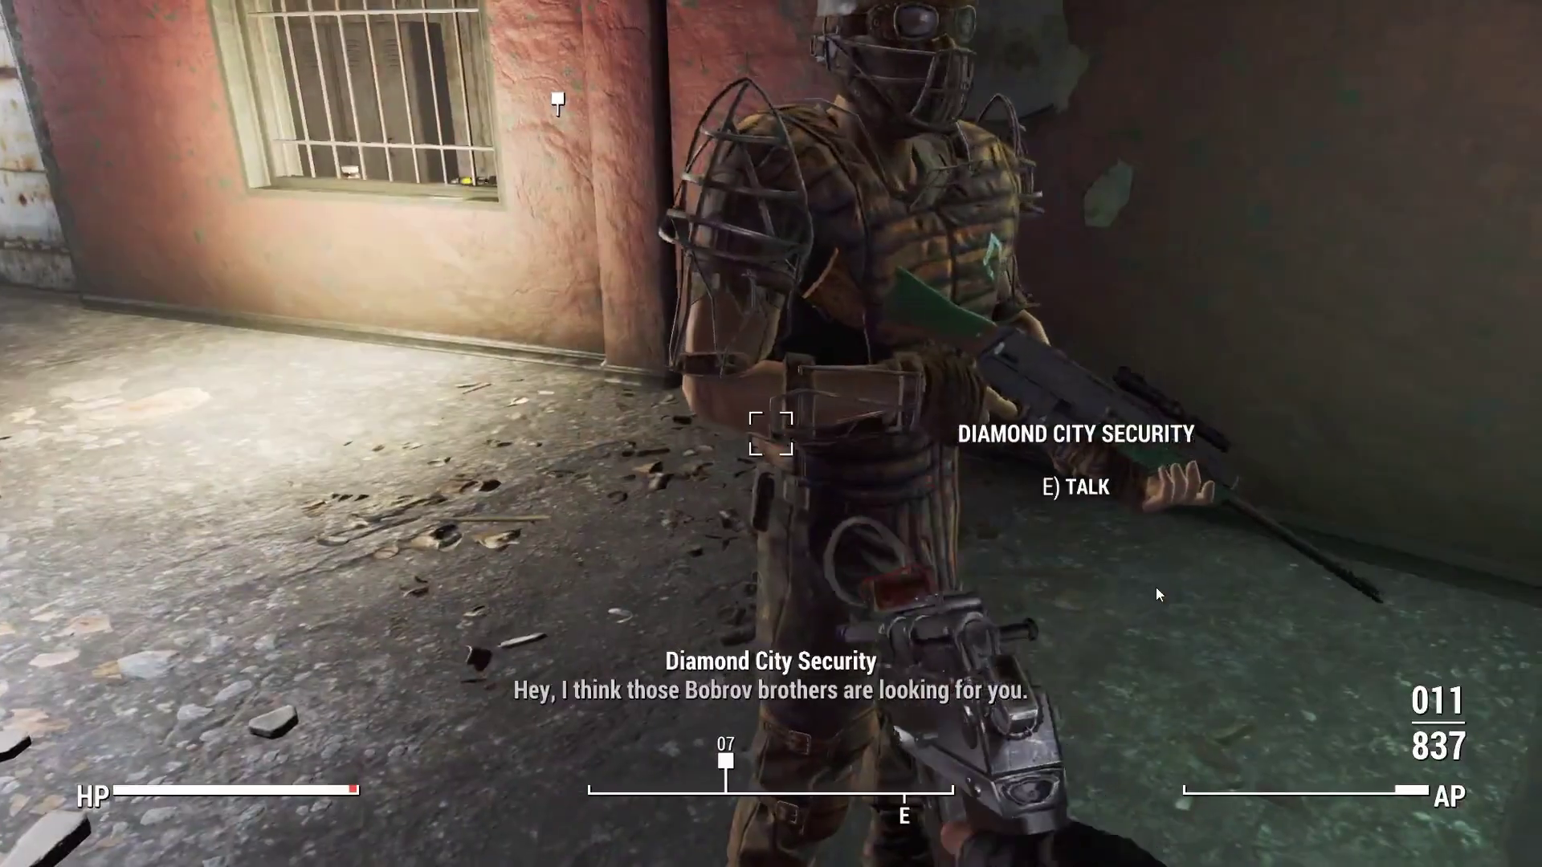
{"action": "key", "text": "w"}
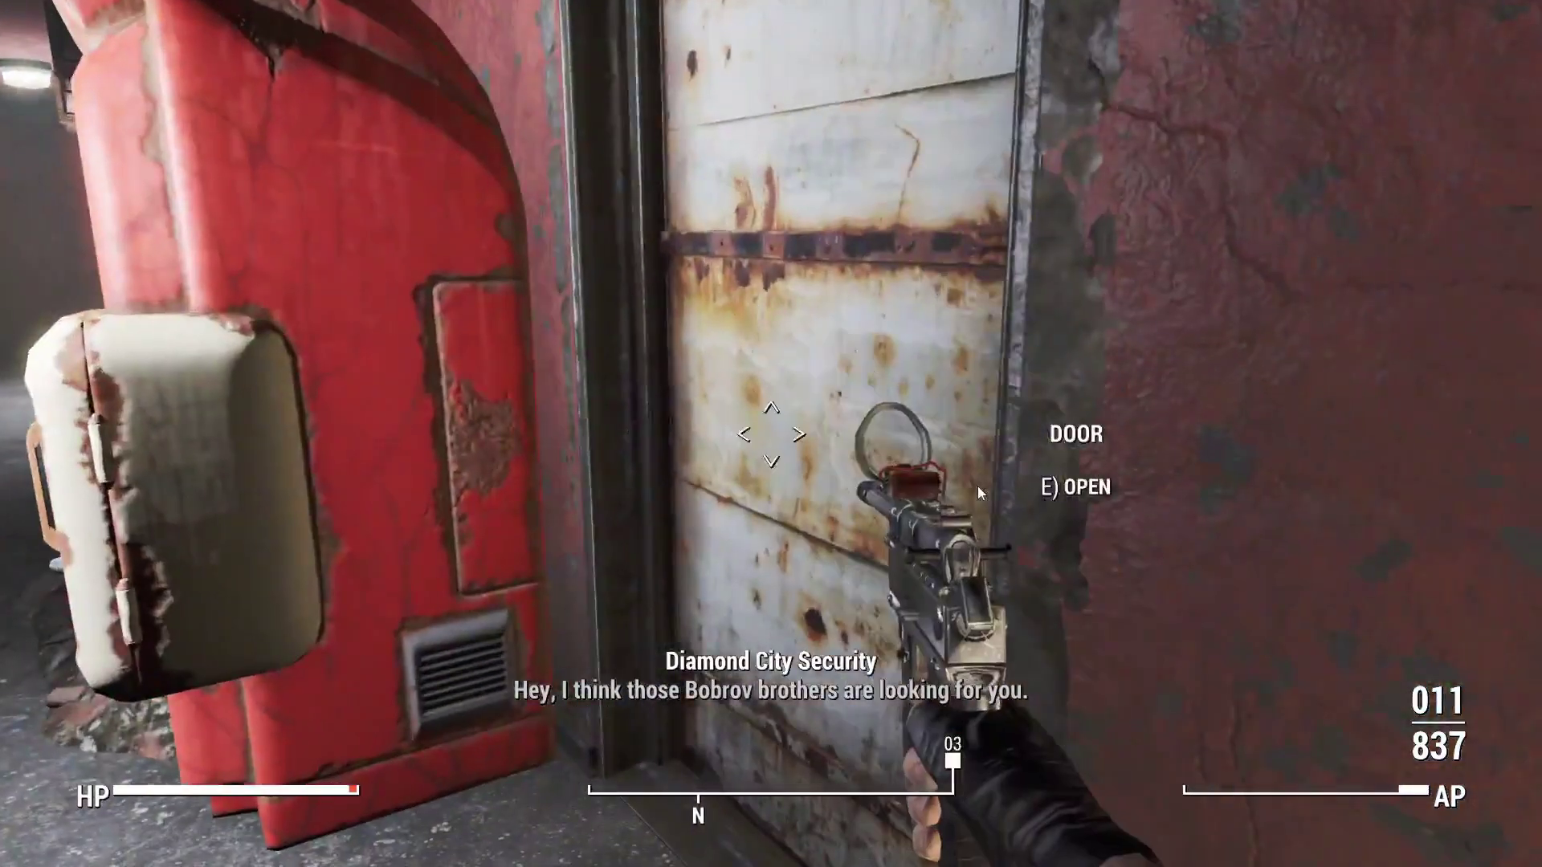
{"action": "key", "text": "e"}
{"action": "key", "text": "w"}
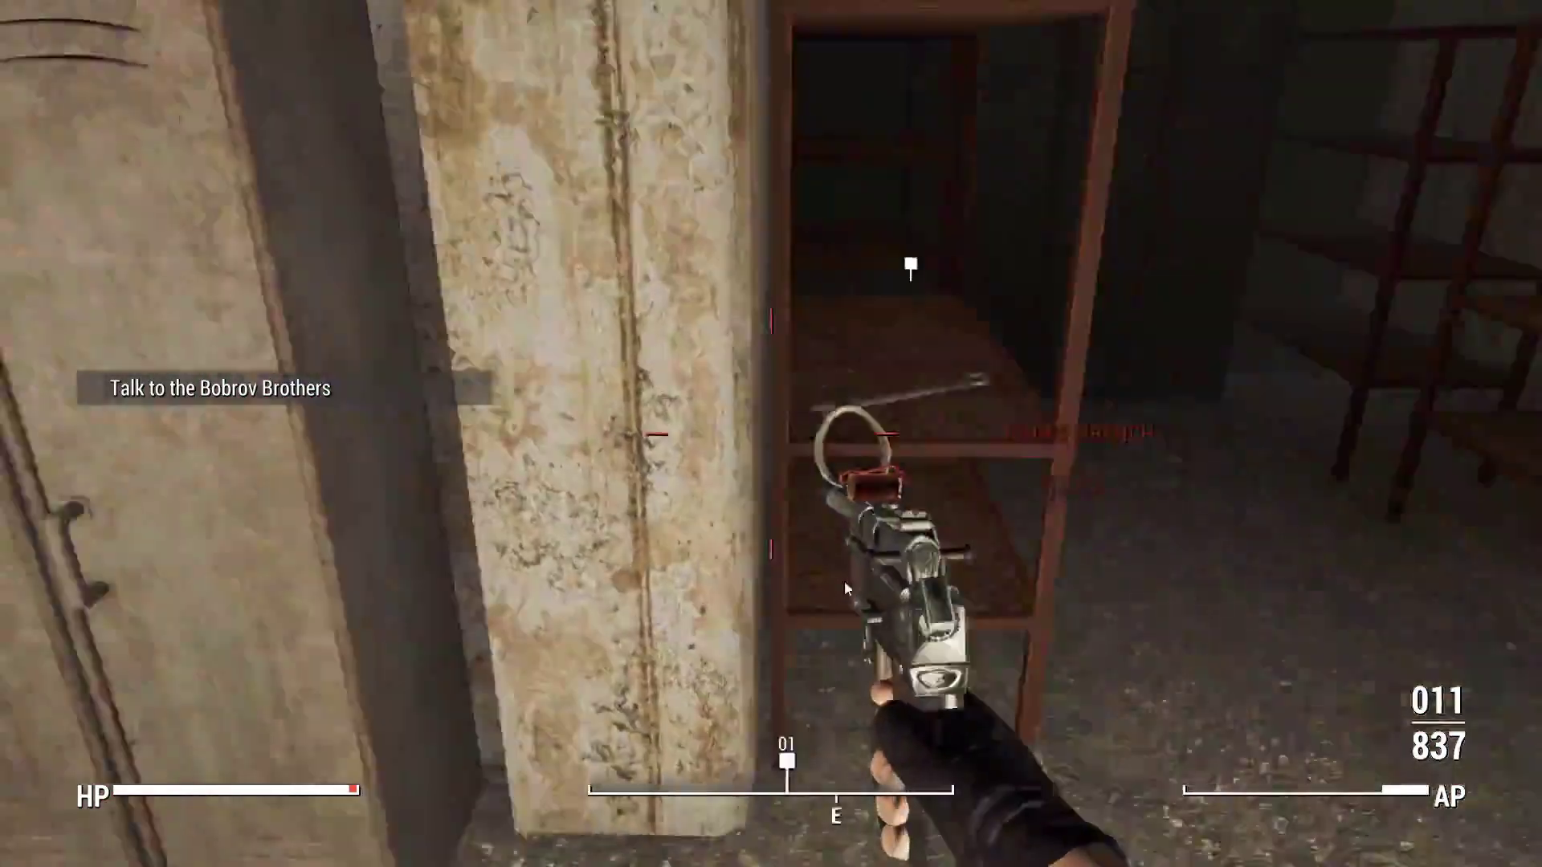
{"action": "key", "text": "ctrl"}
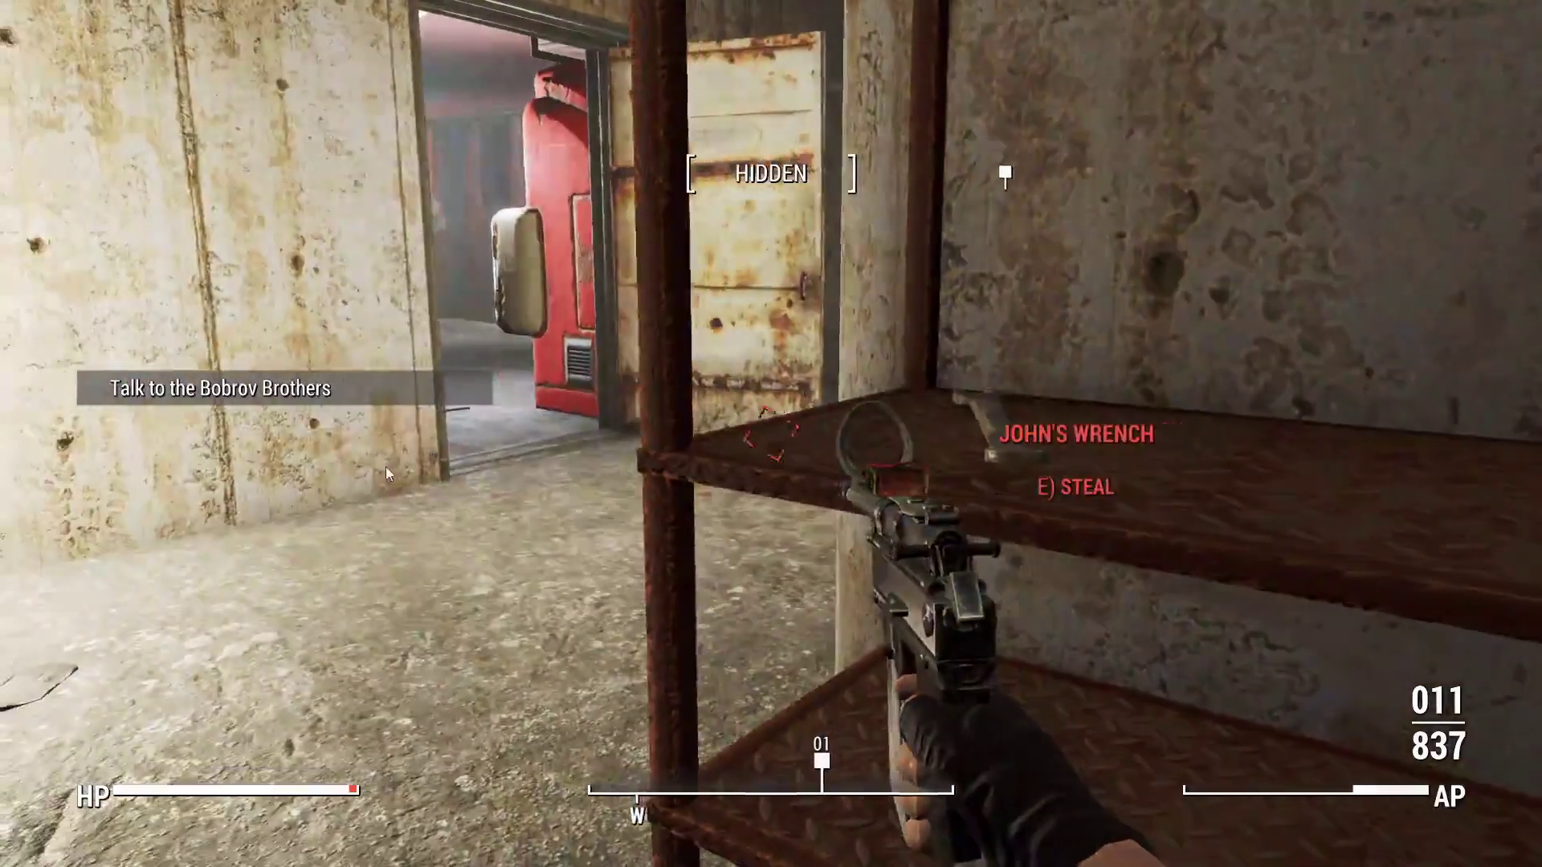
{"action": "key", "text": "e"}
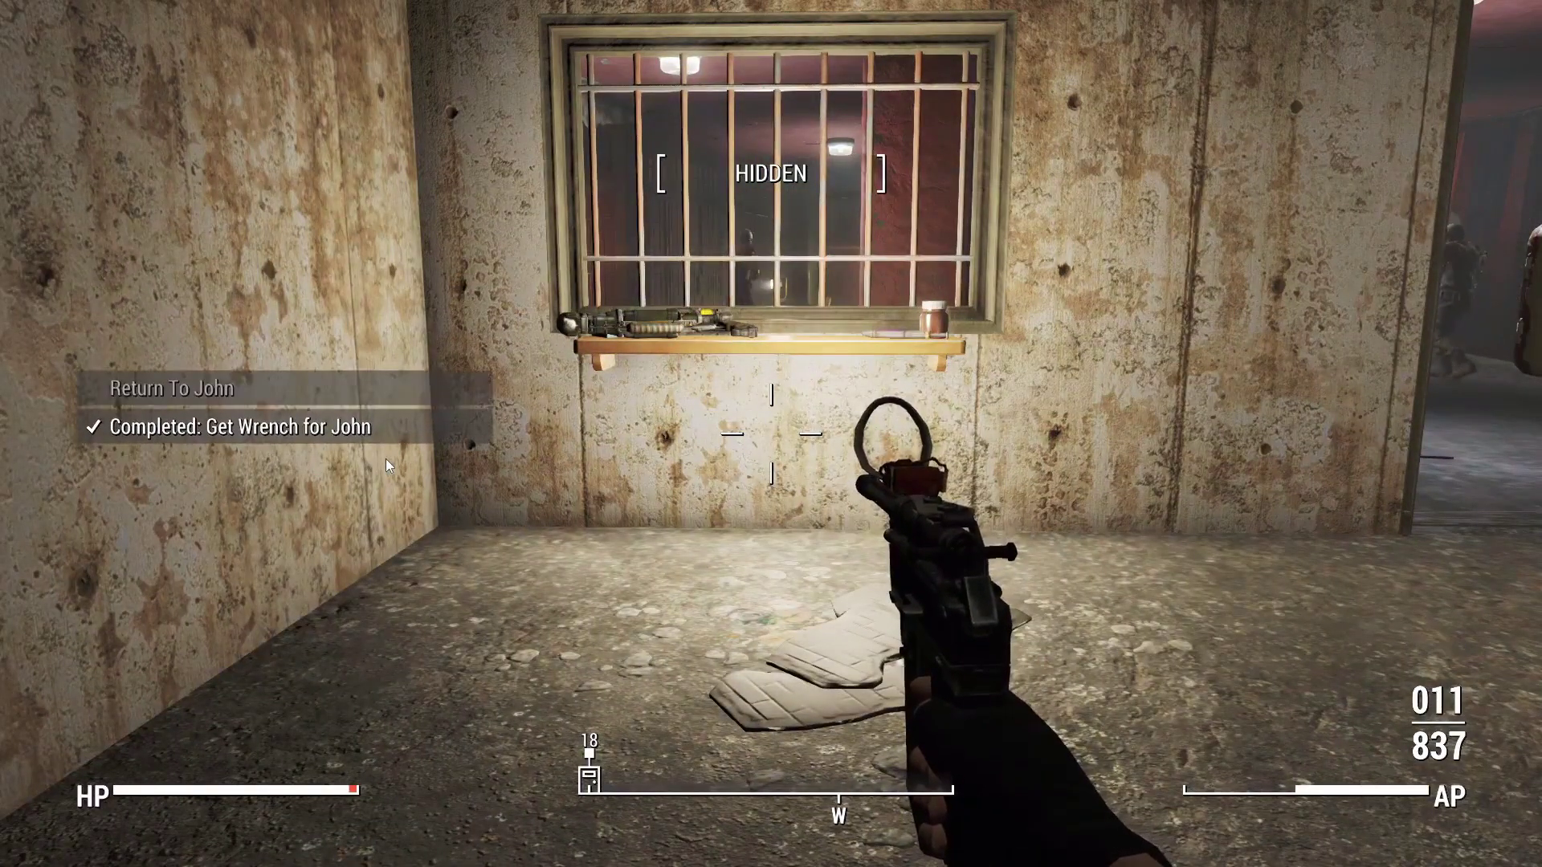
Step: Leave the storage room and follow the pipe corridor out of the Security Office to Diamond City
{"action": "key", "text": "ctrl"}
{"action": "key", "text": "w"}
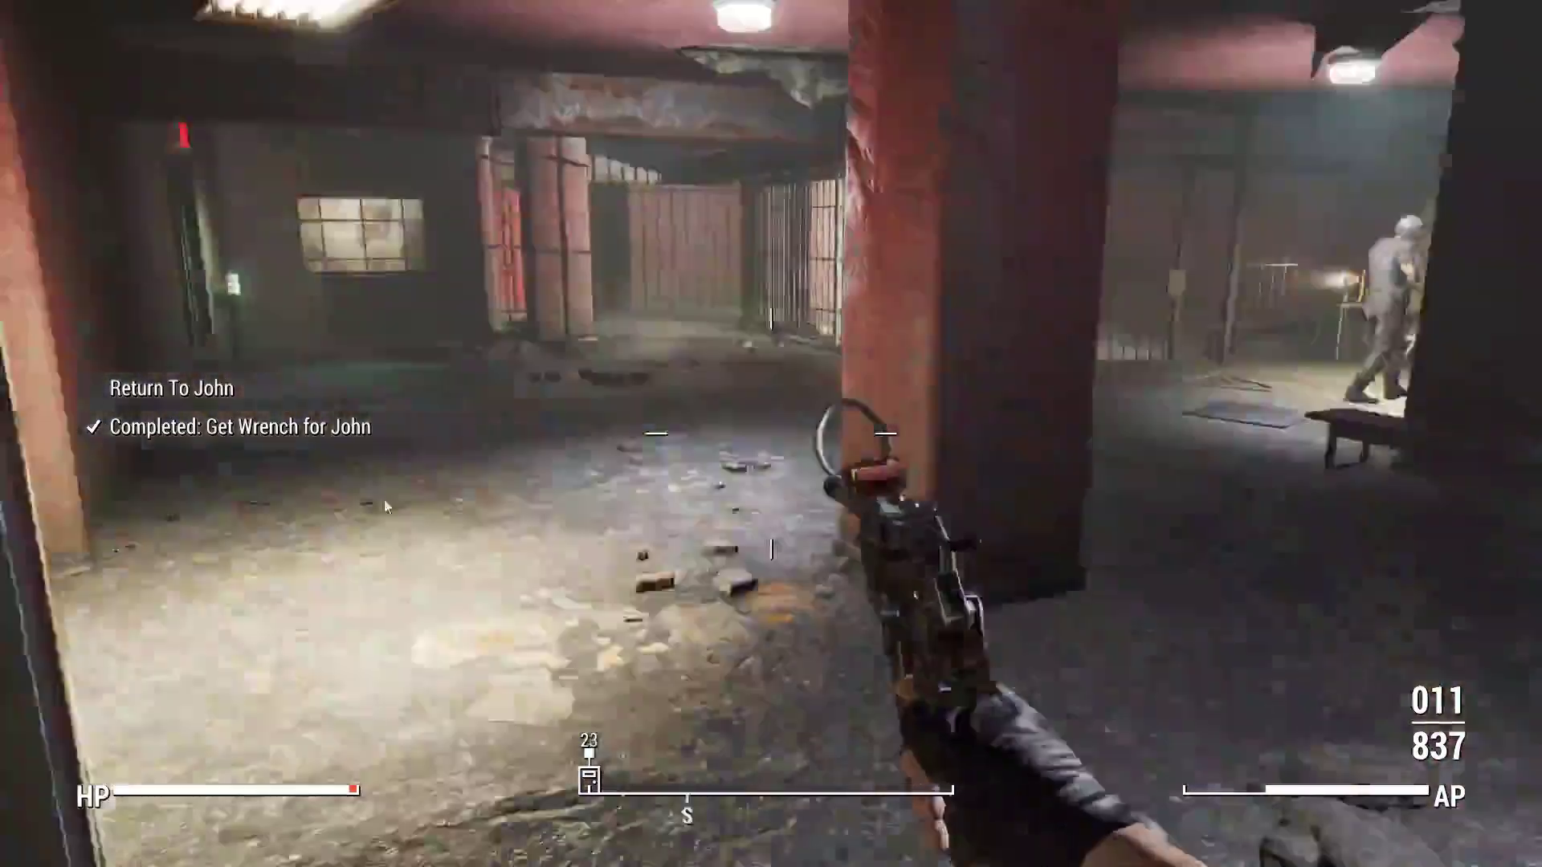
{"action": "key", "text": "w"}
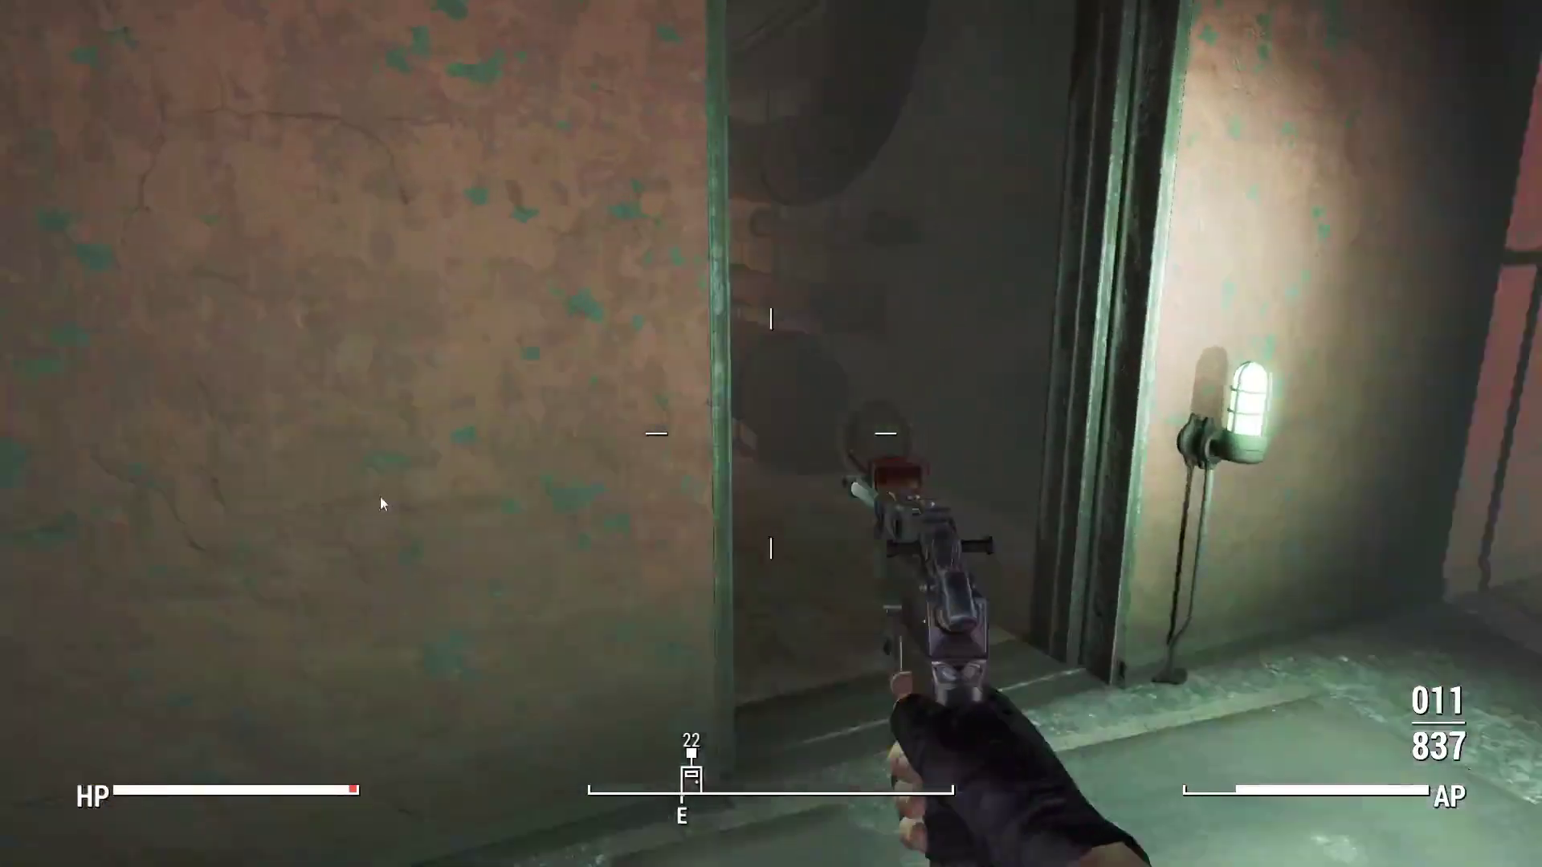
{"action": "key", "text": "w"}
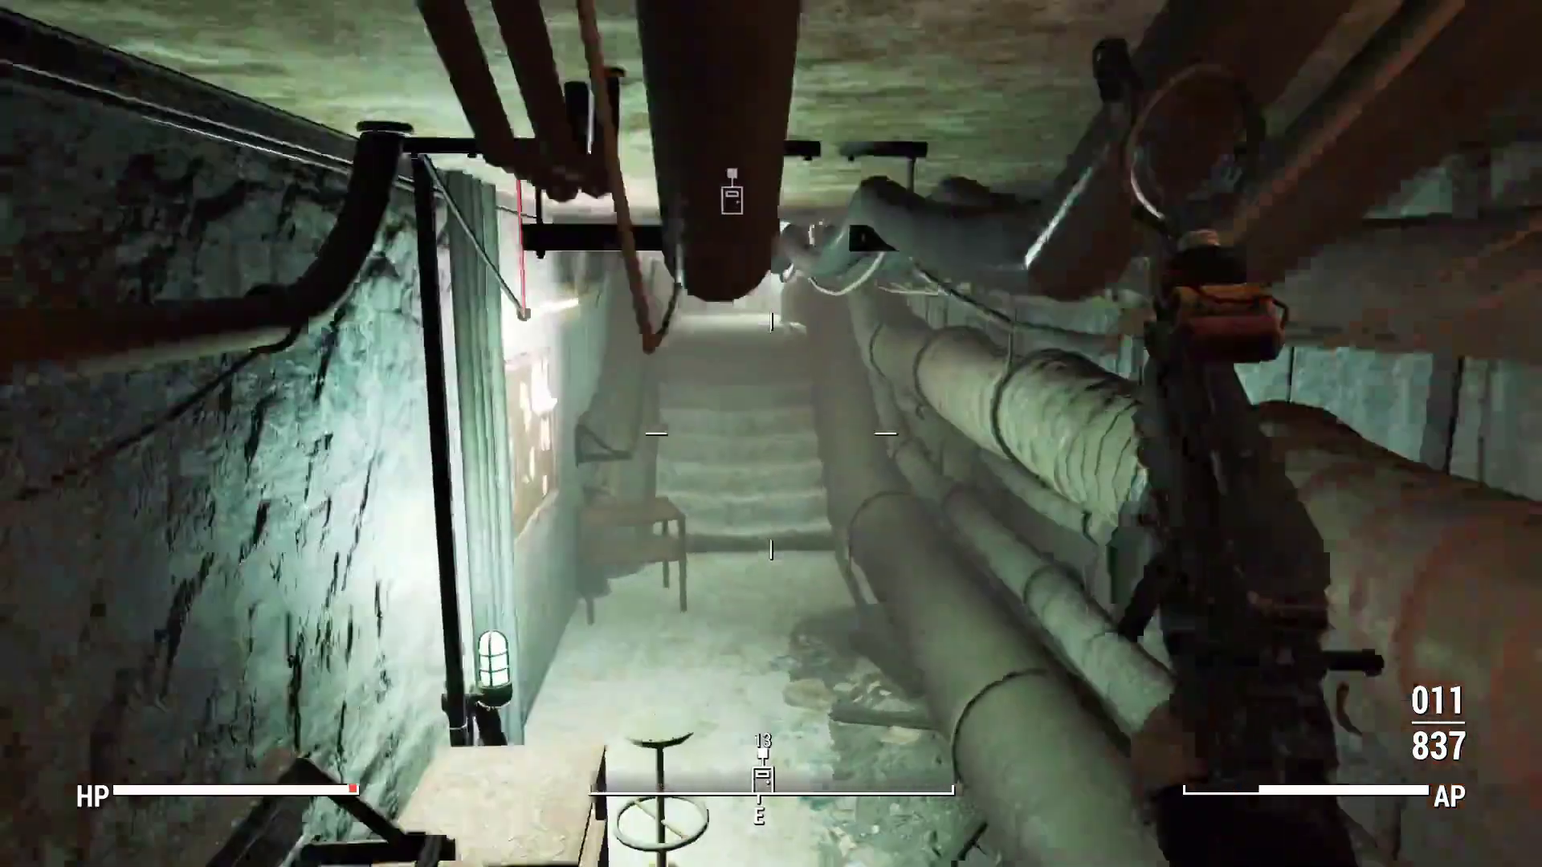
{"action": "key", "text": "w"}
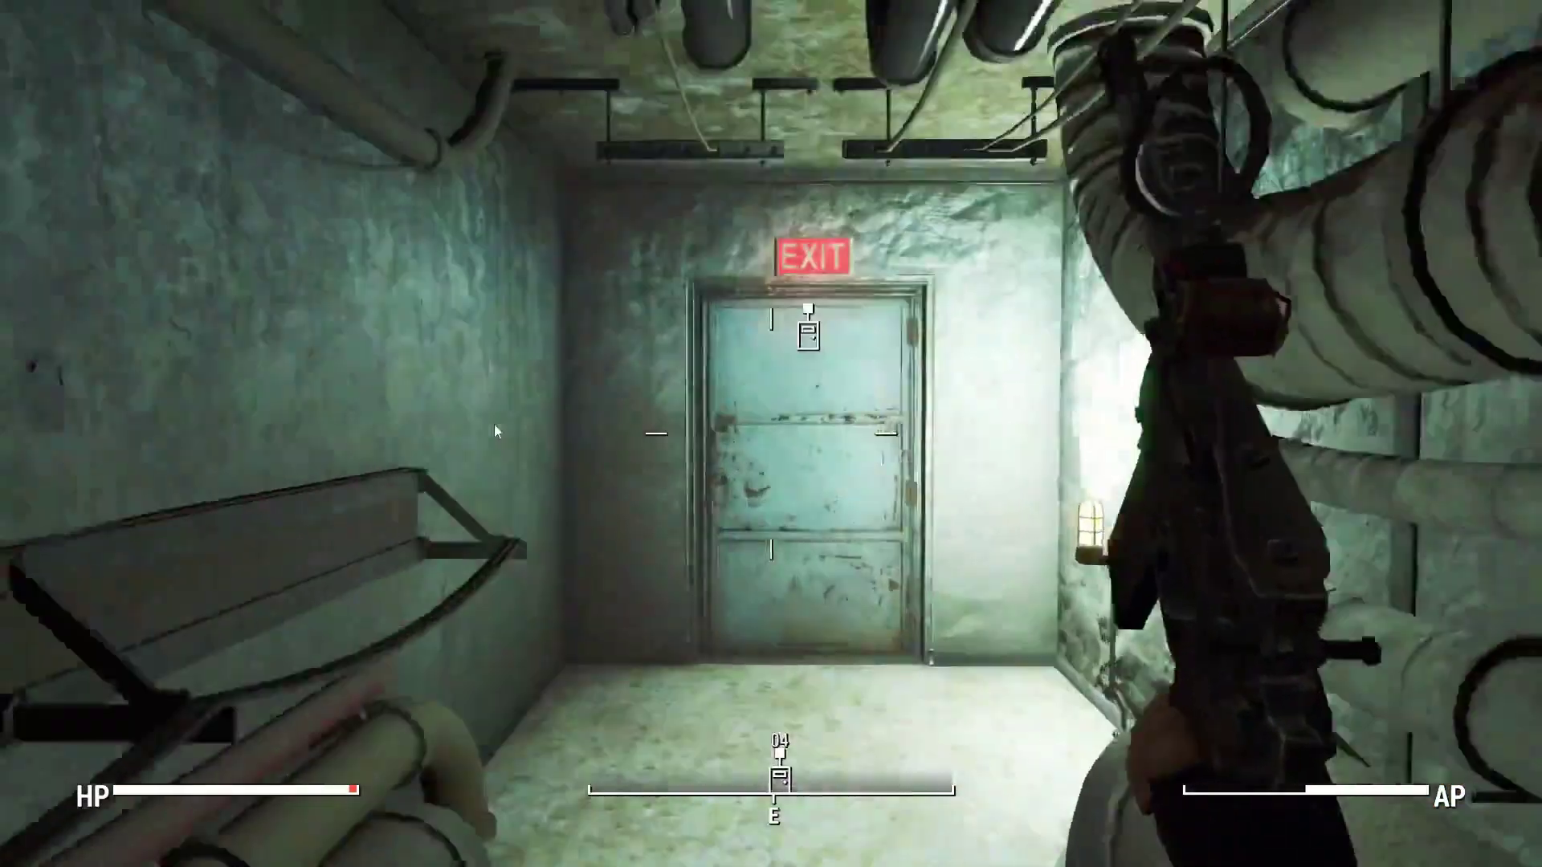
{"action": "key", "text": "w"}
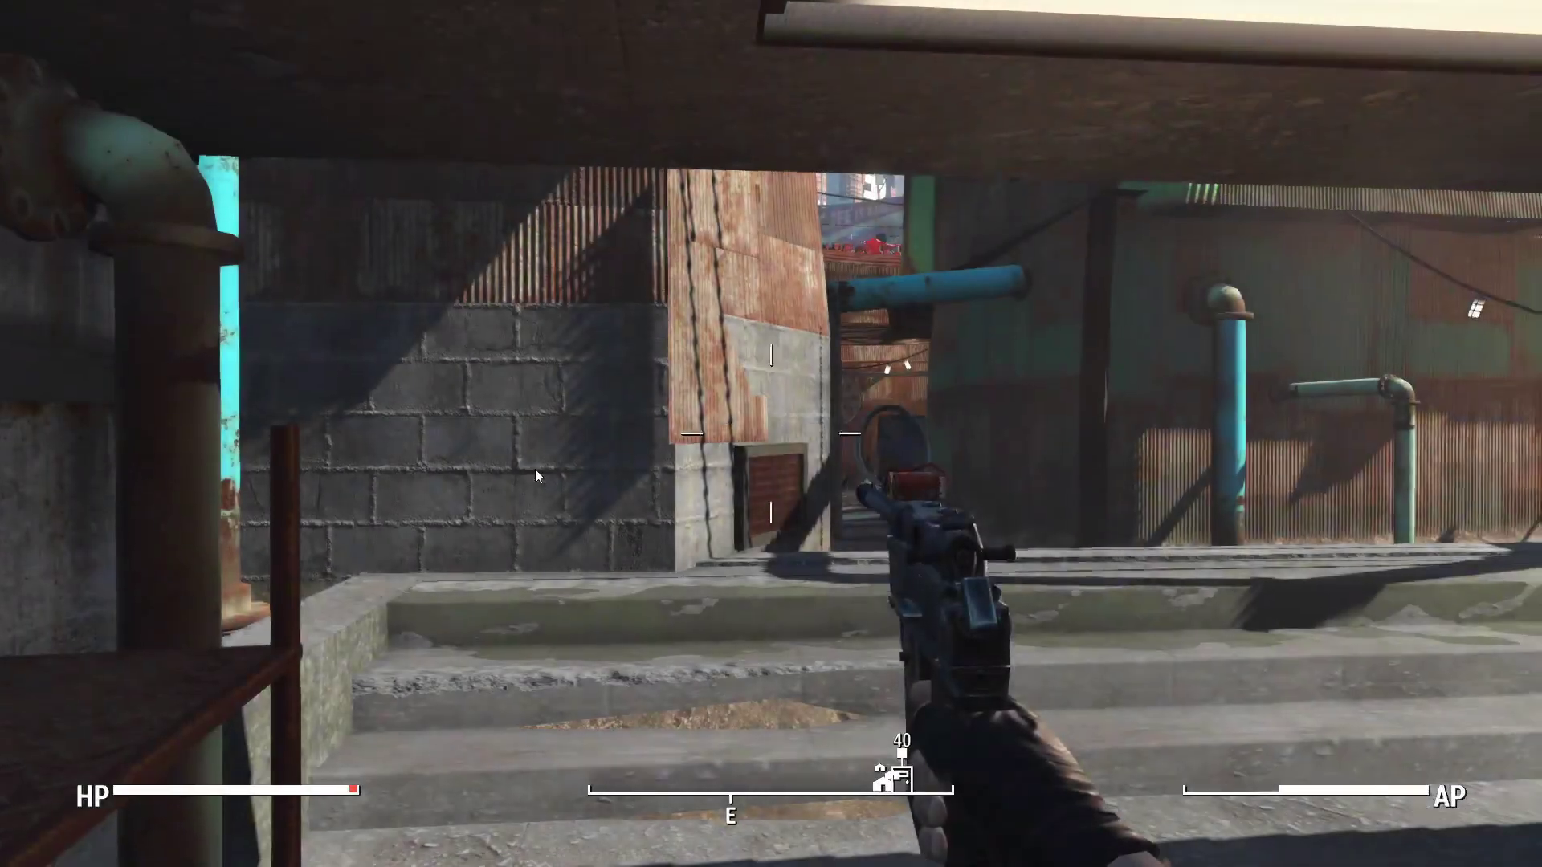
Step: Follow the quest marker back through Diamond City Market to the Dugout Inn and enter it
{"action": "key", "text": "w"}
{"action": "key", "text": "w"}
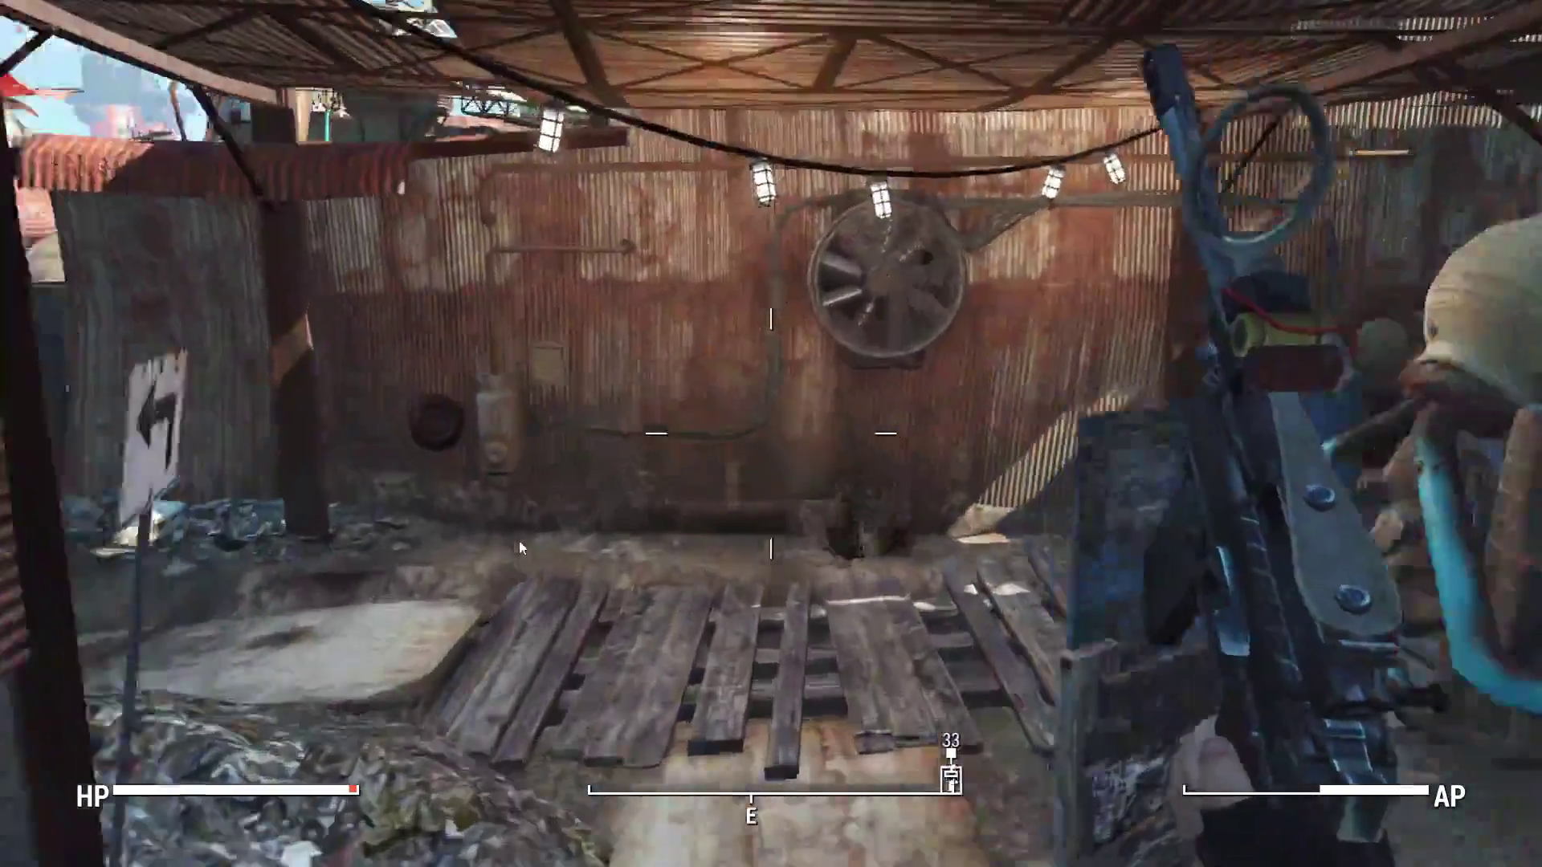
{"action": "key", "text": "w"}
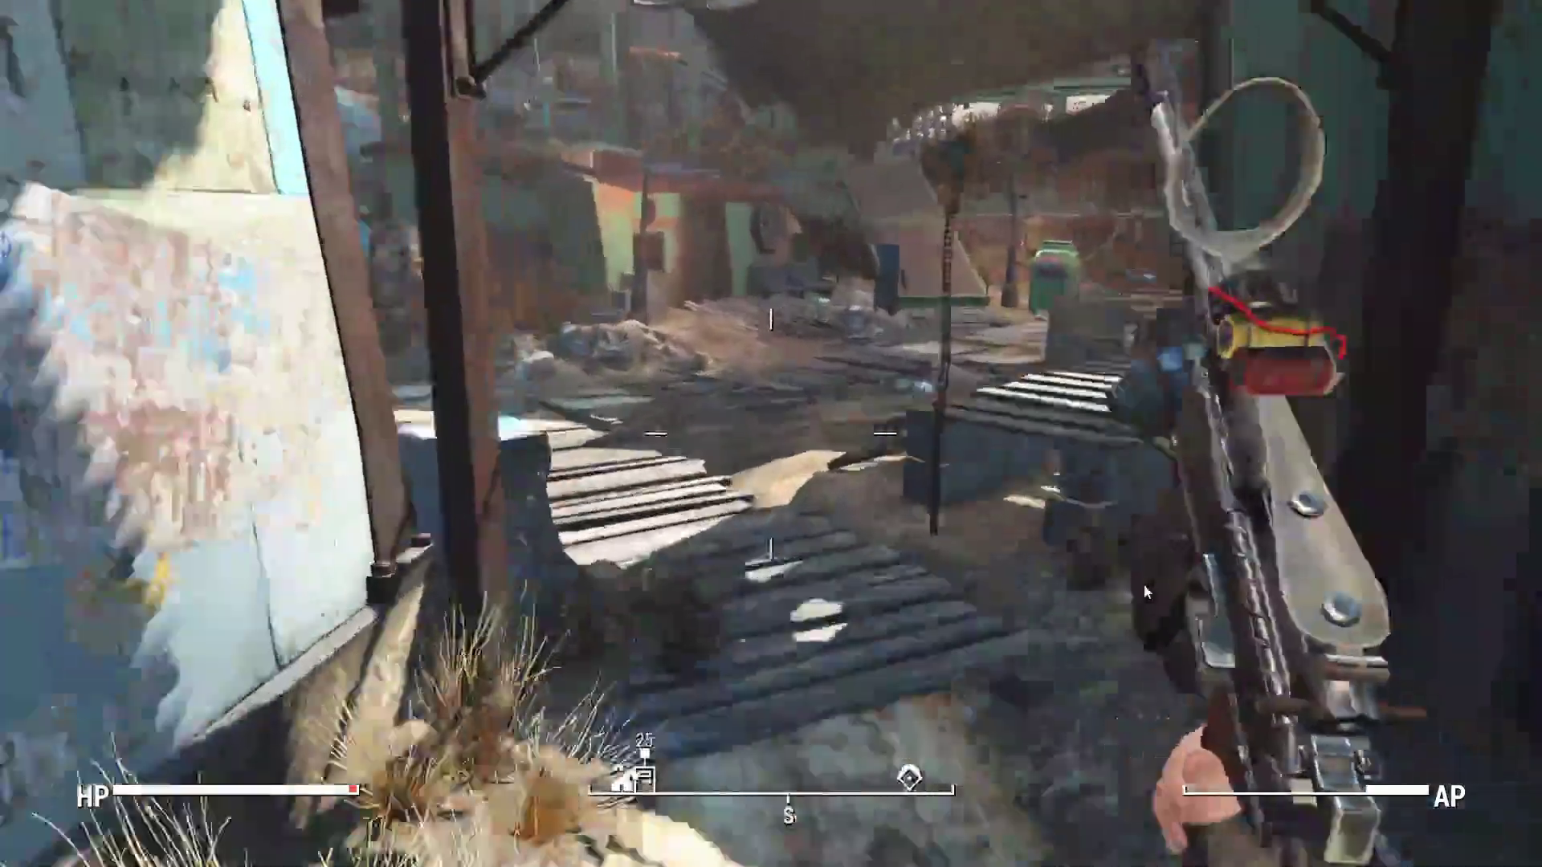
{"action": "key", "text": "w"}
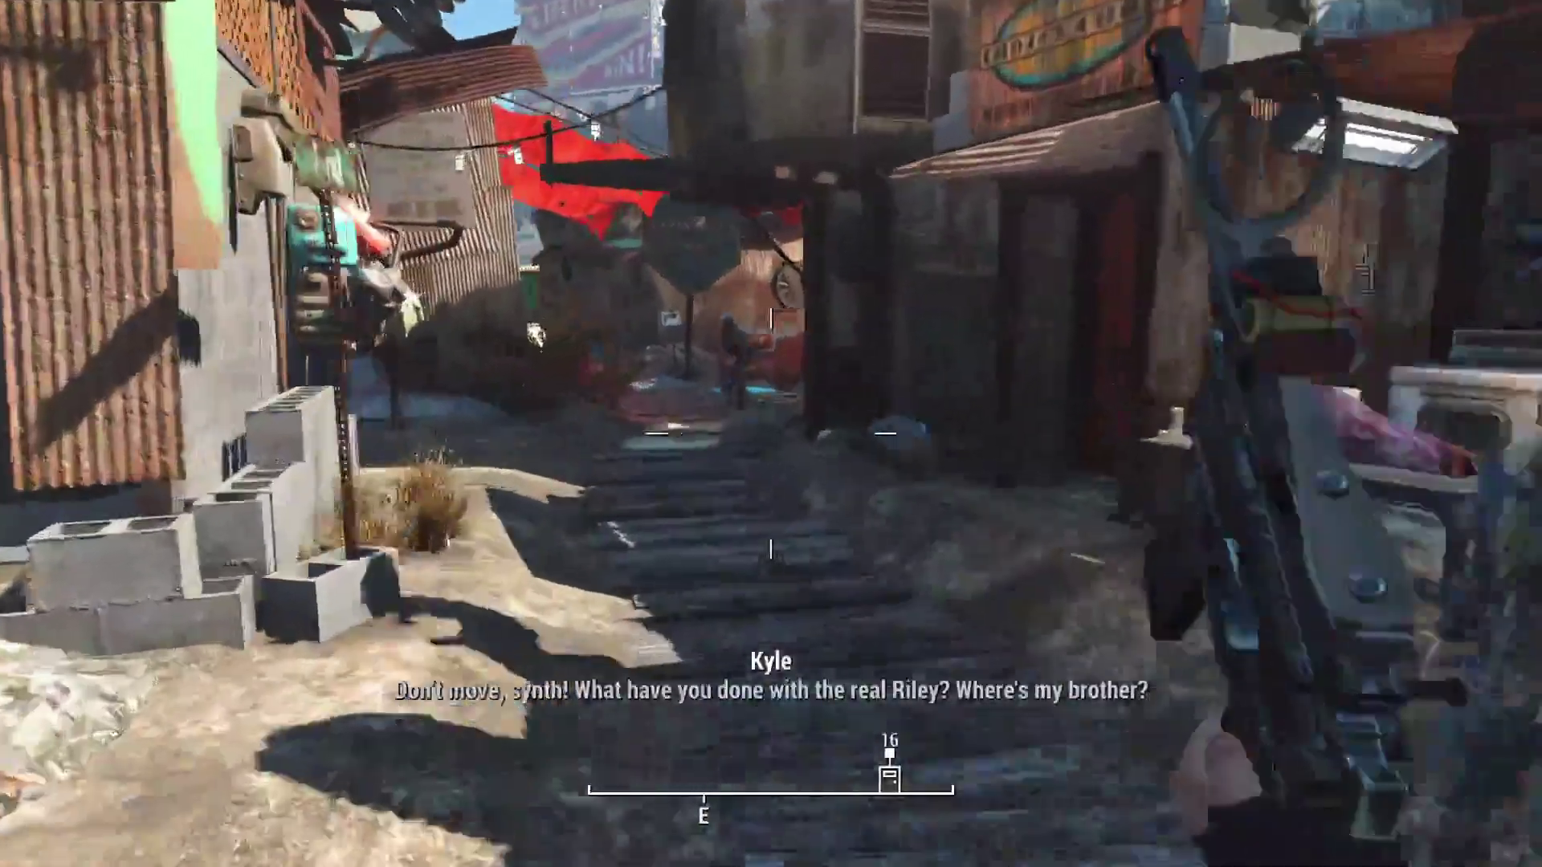
{"action": "key", "text": "w"}
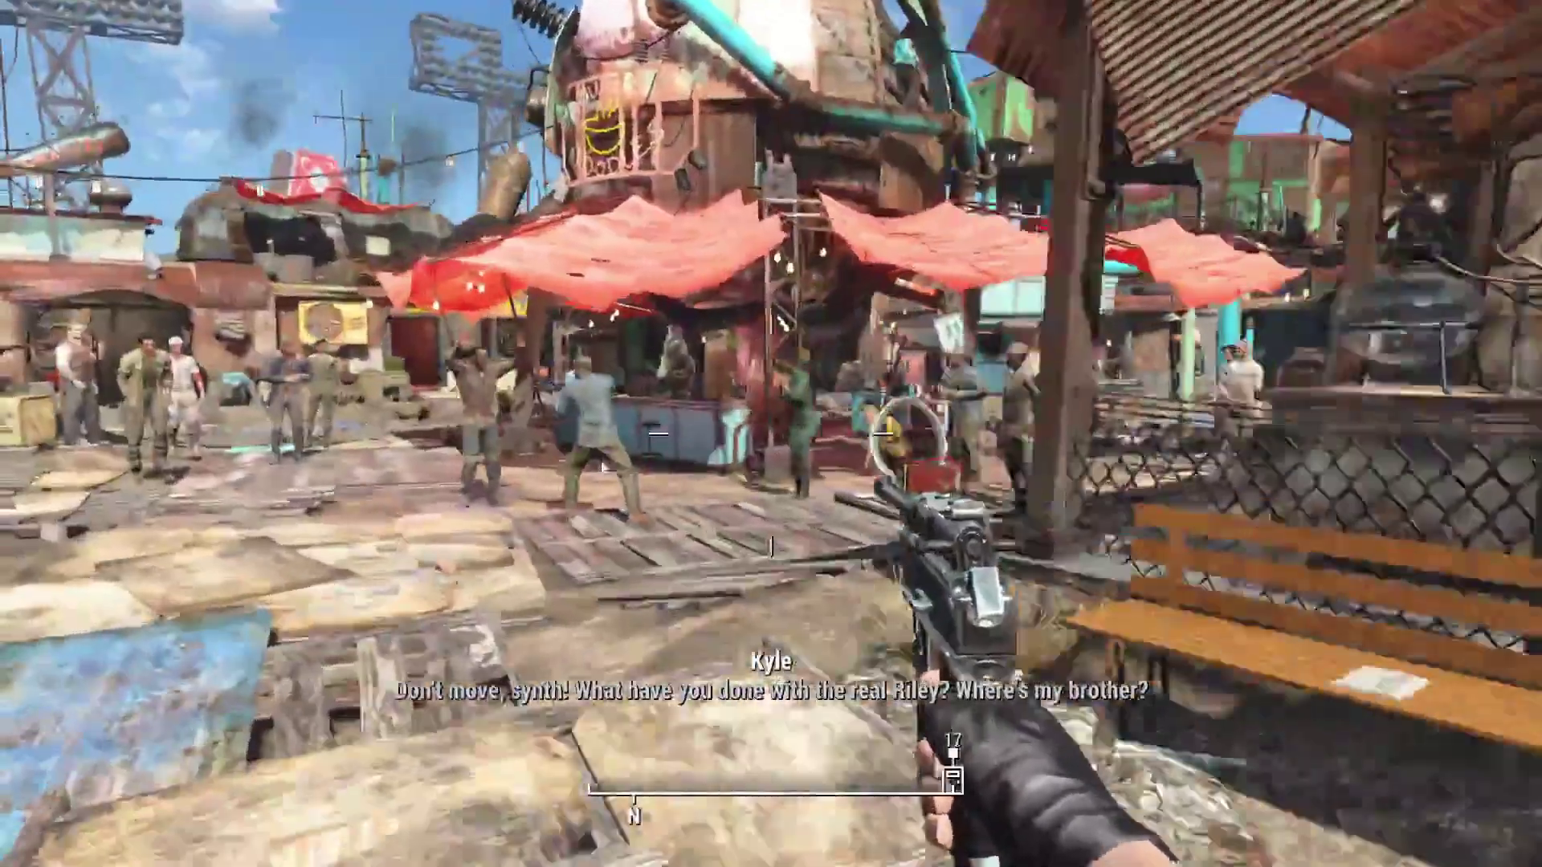
{"action": "right_click", "coordinate": [771, 434]}
{"action": "left_click", "coordinate": [771, 434]}
{"action": "key", "text": "w"}
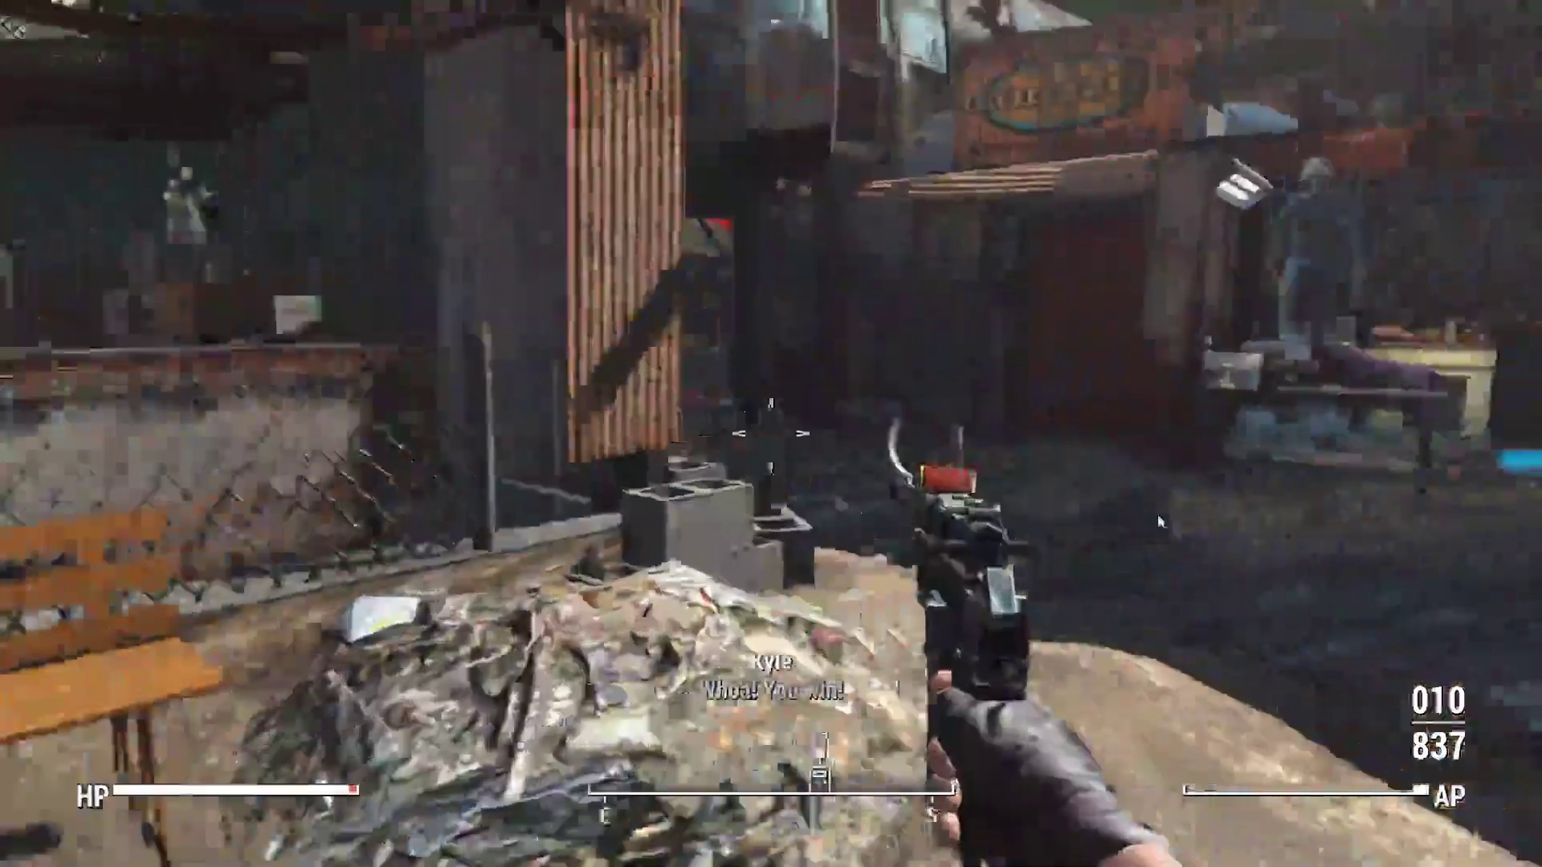
{"action": "key", "text": "w"}
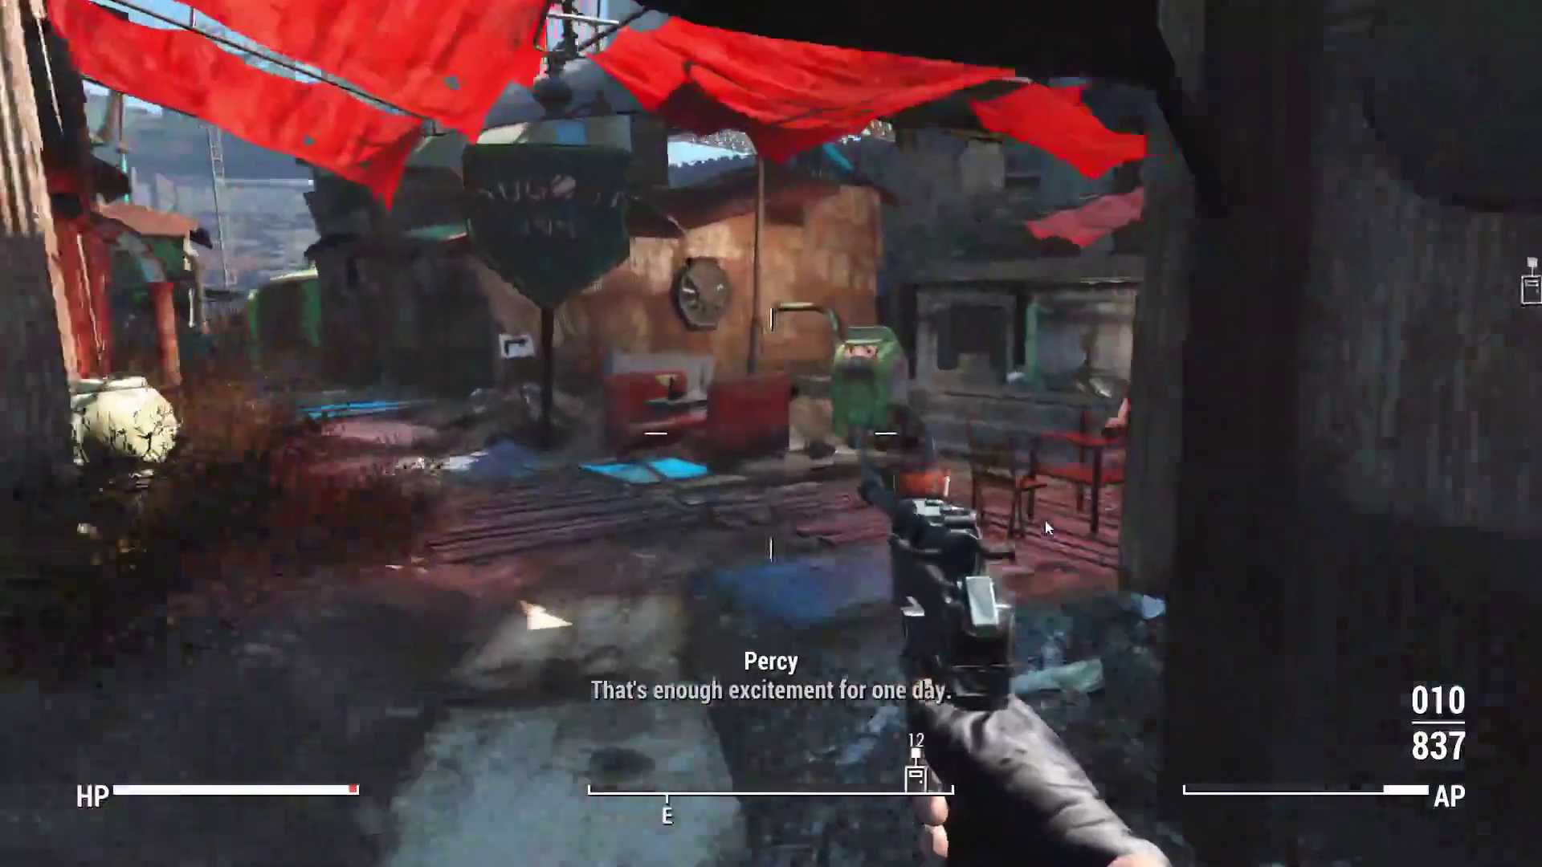
{"action": "key", "text": "w"}
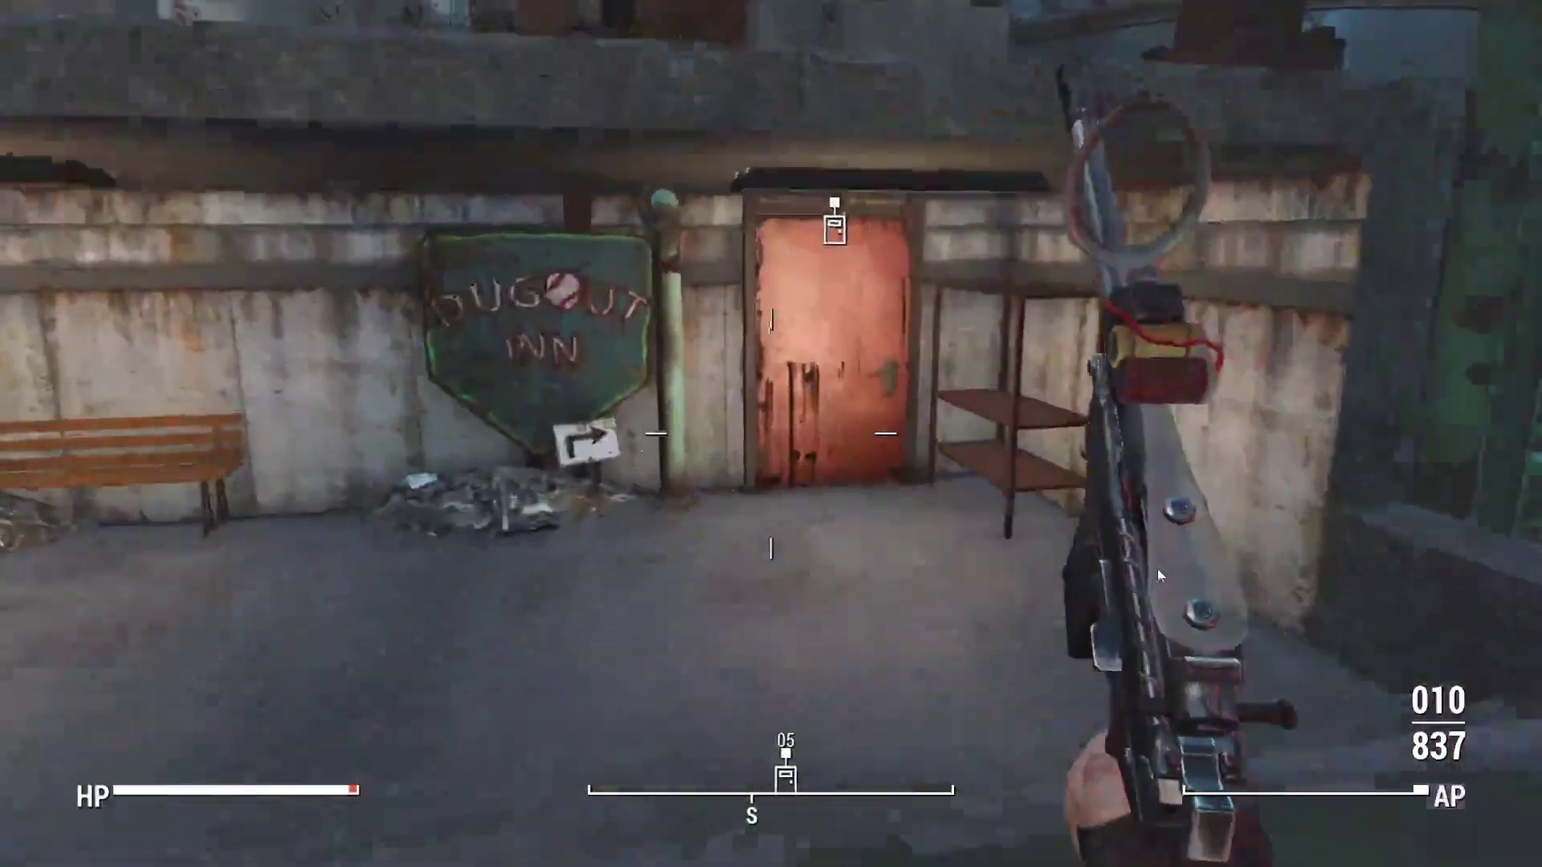
{"action": "key", "text": "w"}
{"action": "key", "text": "e"}
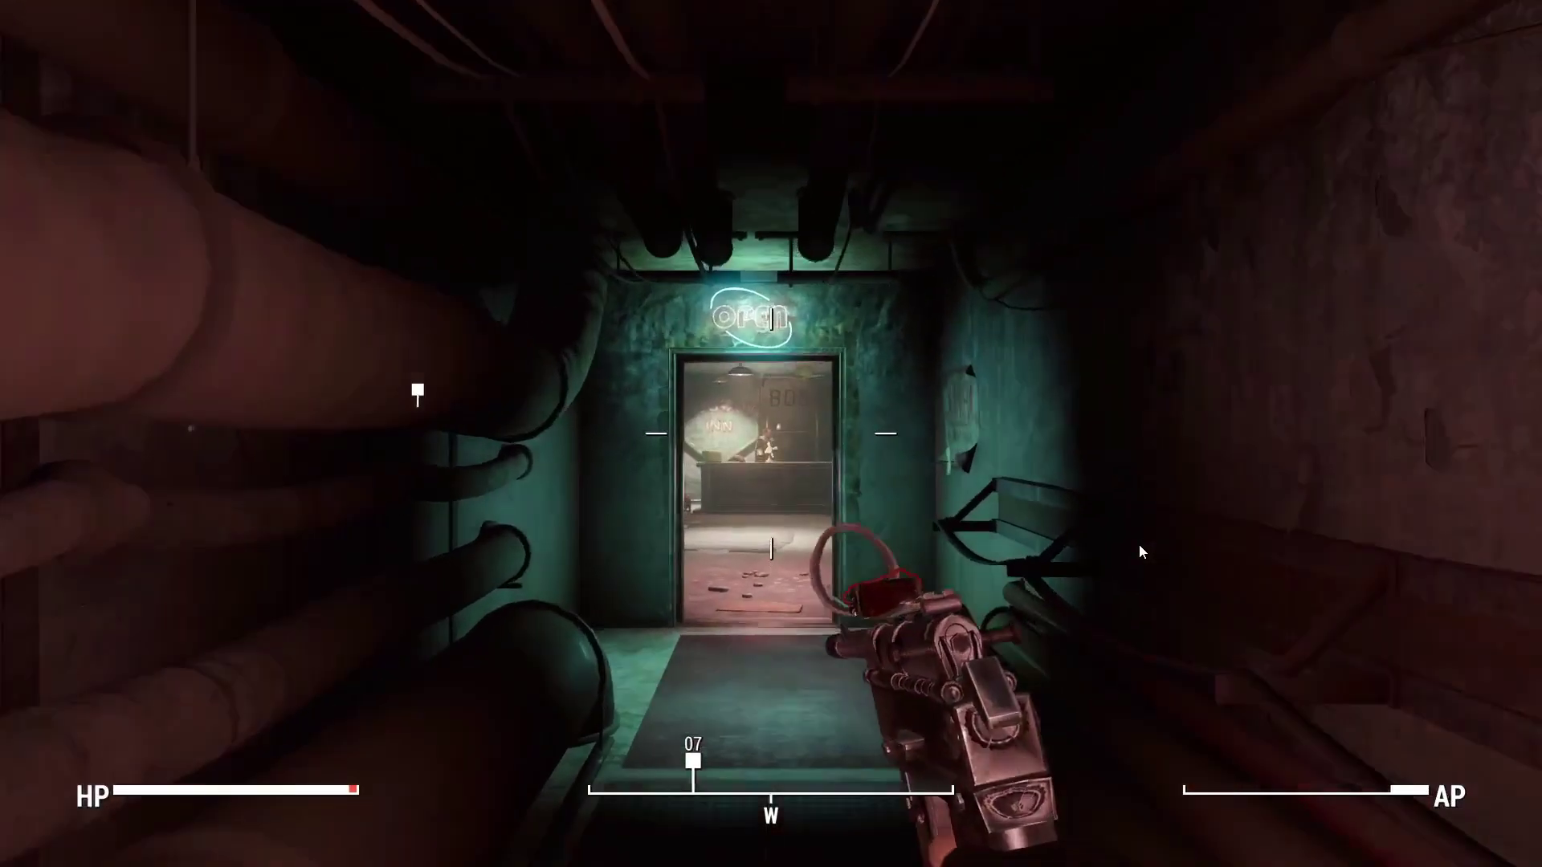
Step: Walk through the inn to the quest NPC and turn in John's Quest with the reply "I got your wrench."
{"action": "key", "text": "w"}
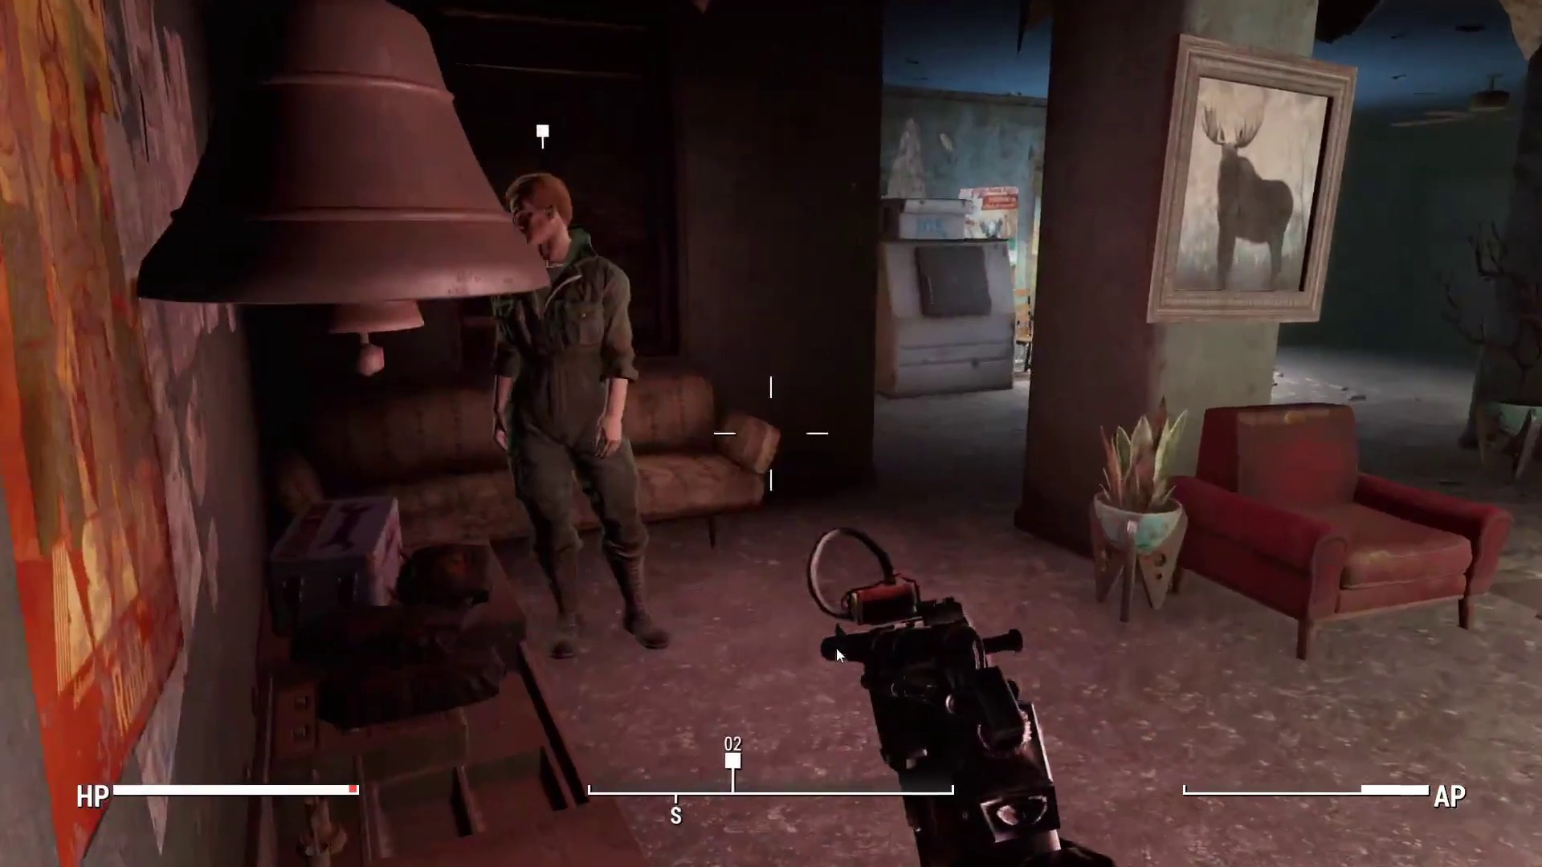
{"action": "key", "text": "w"}
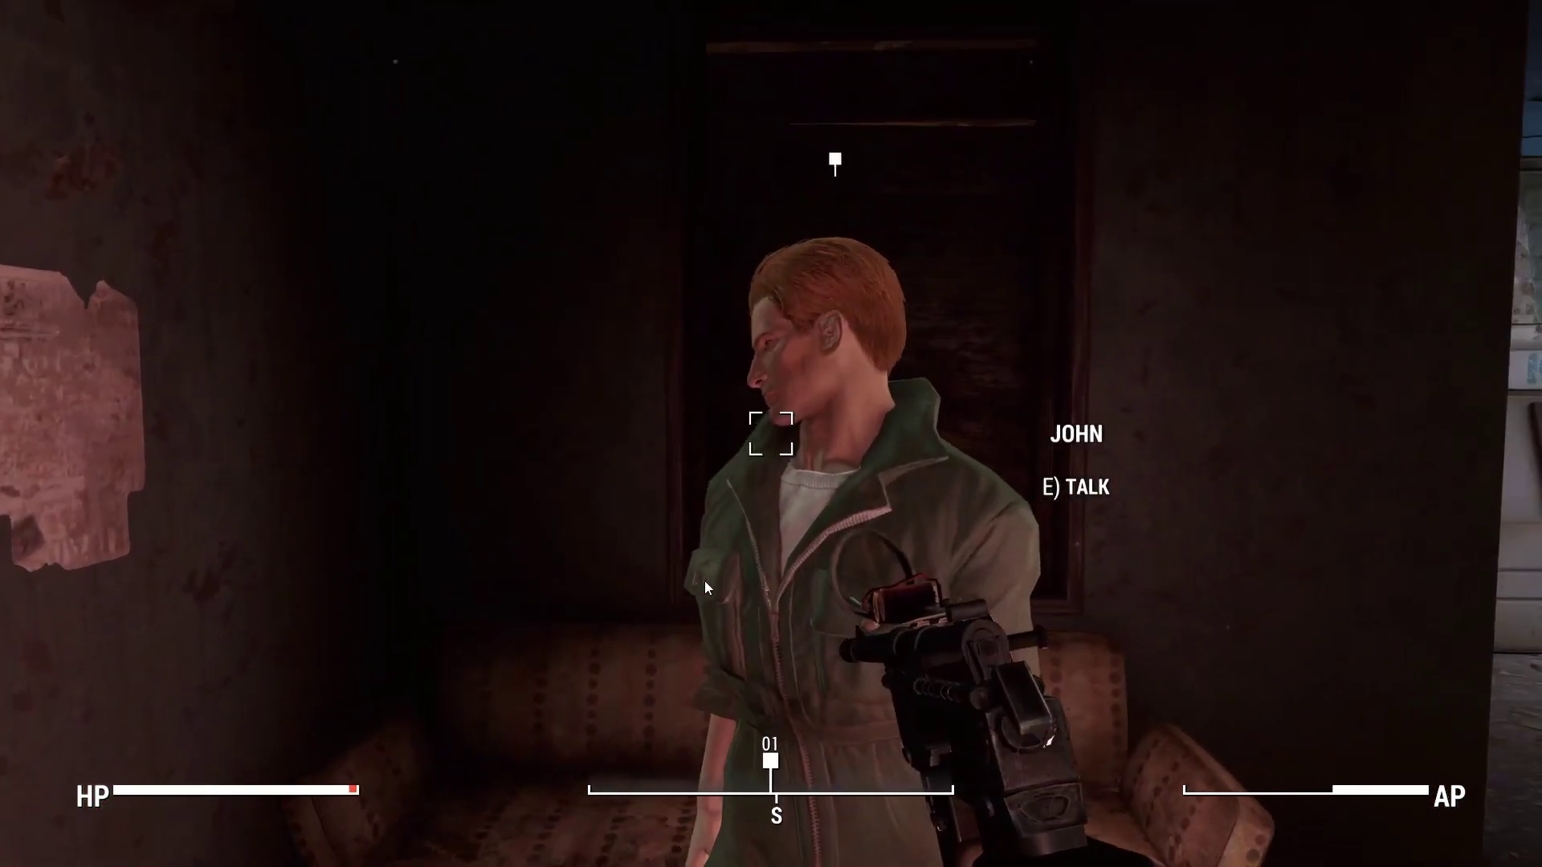
{"action": "key", "text": "e"}
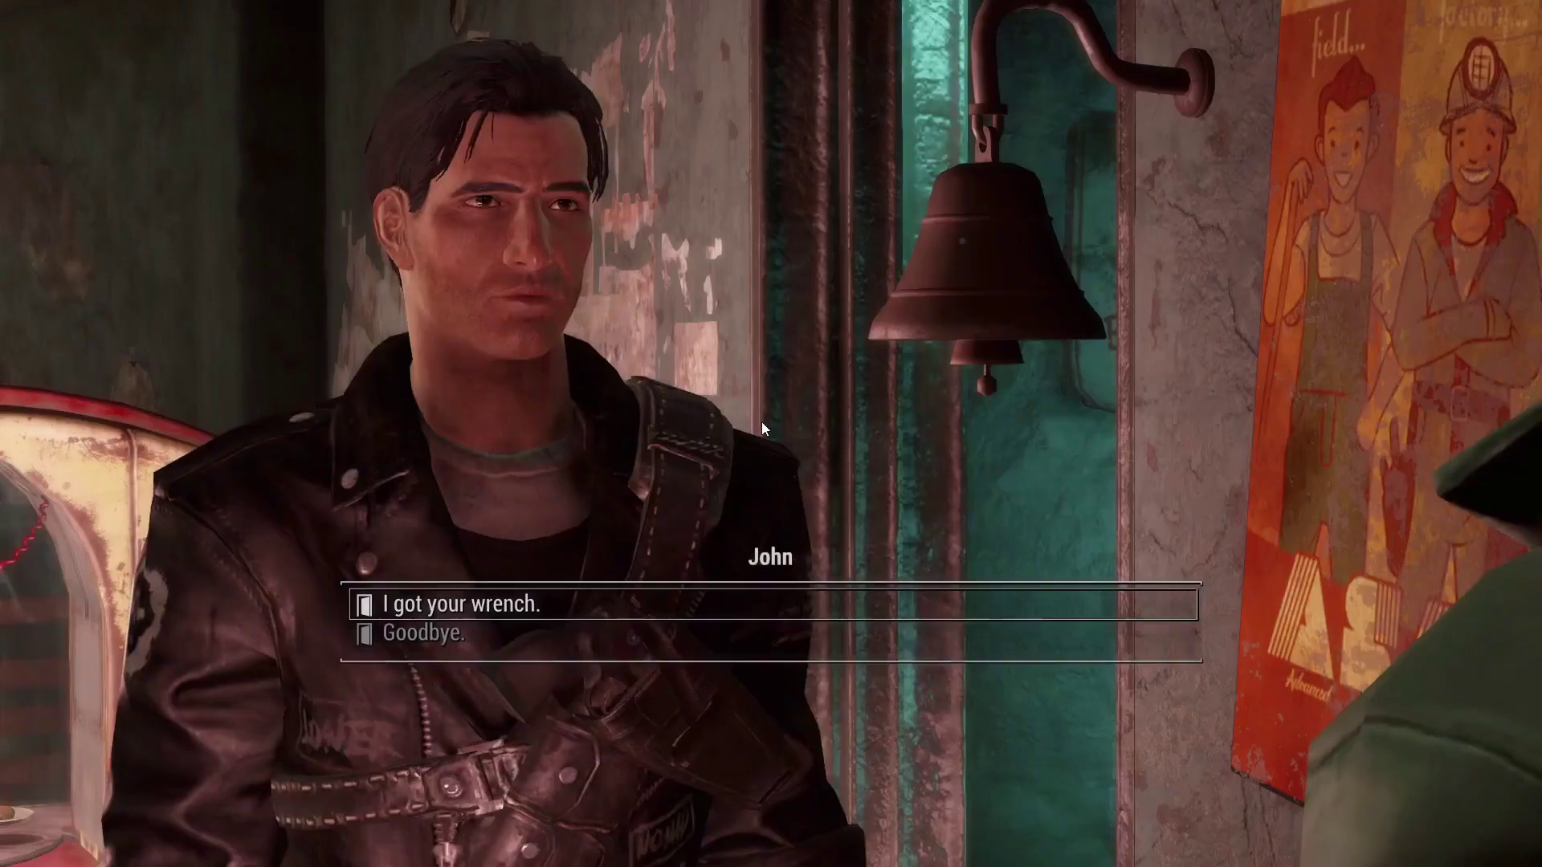
{"action": "key", "text": "e"}
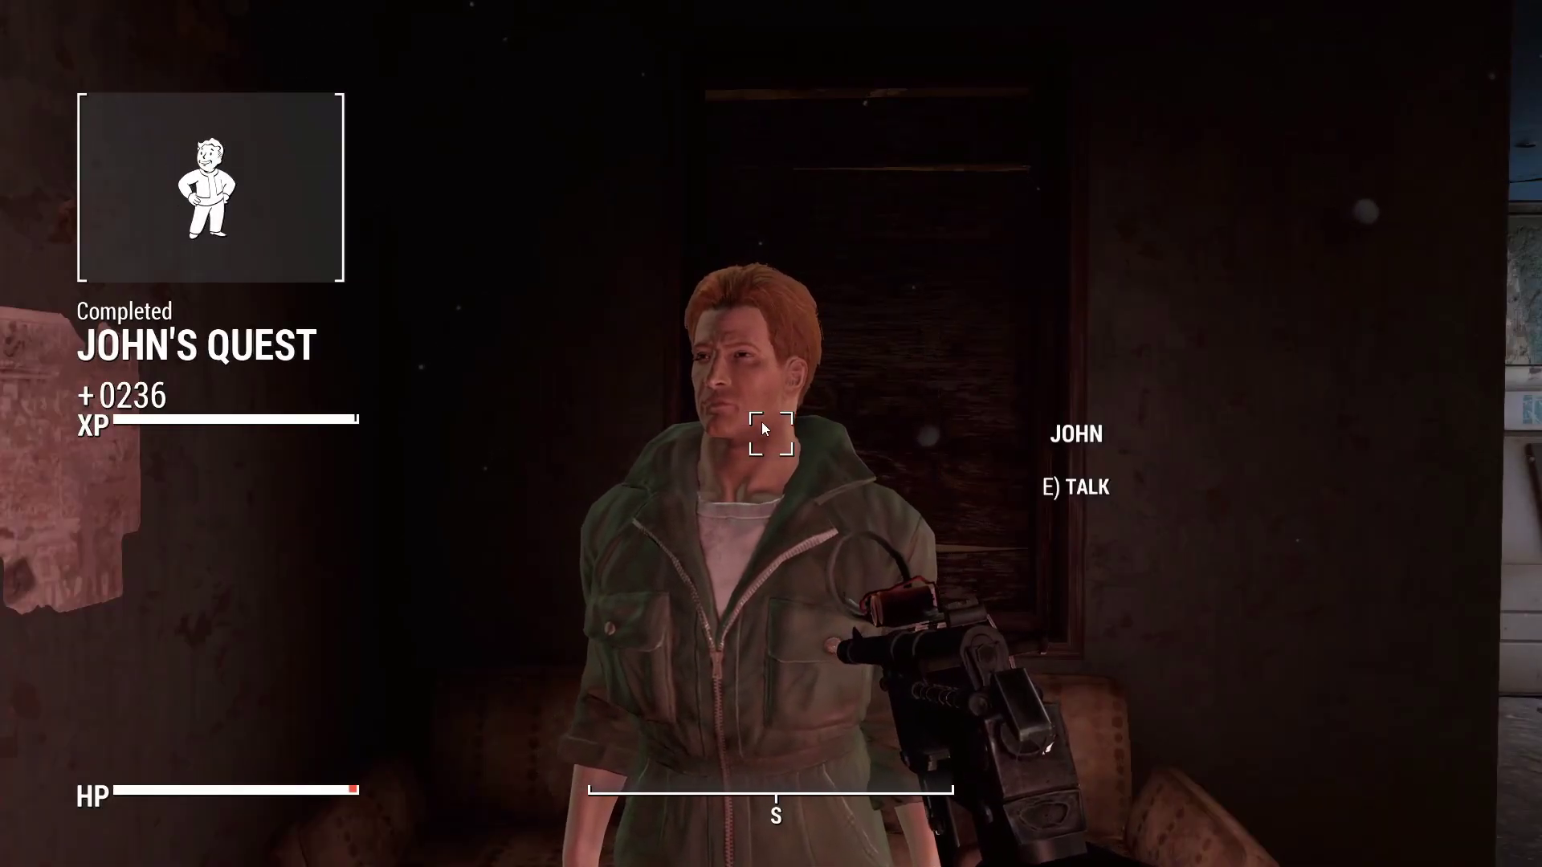
{"action": "key", "text": "s"}
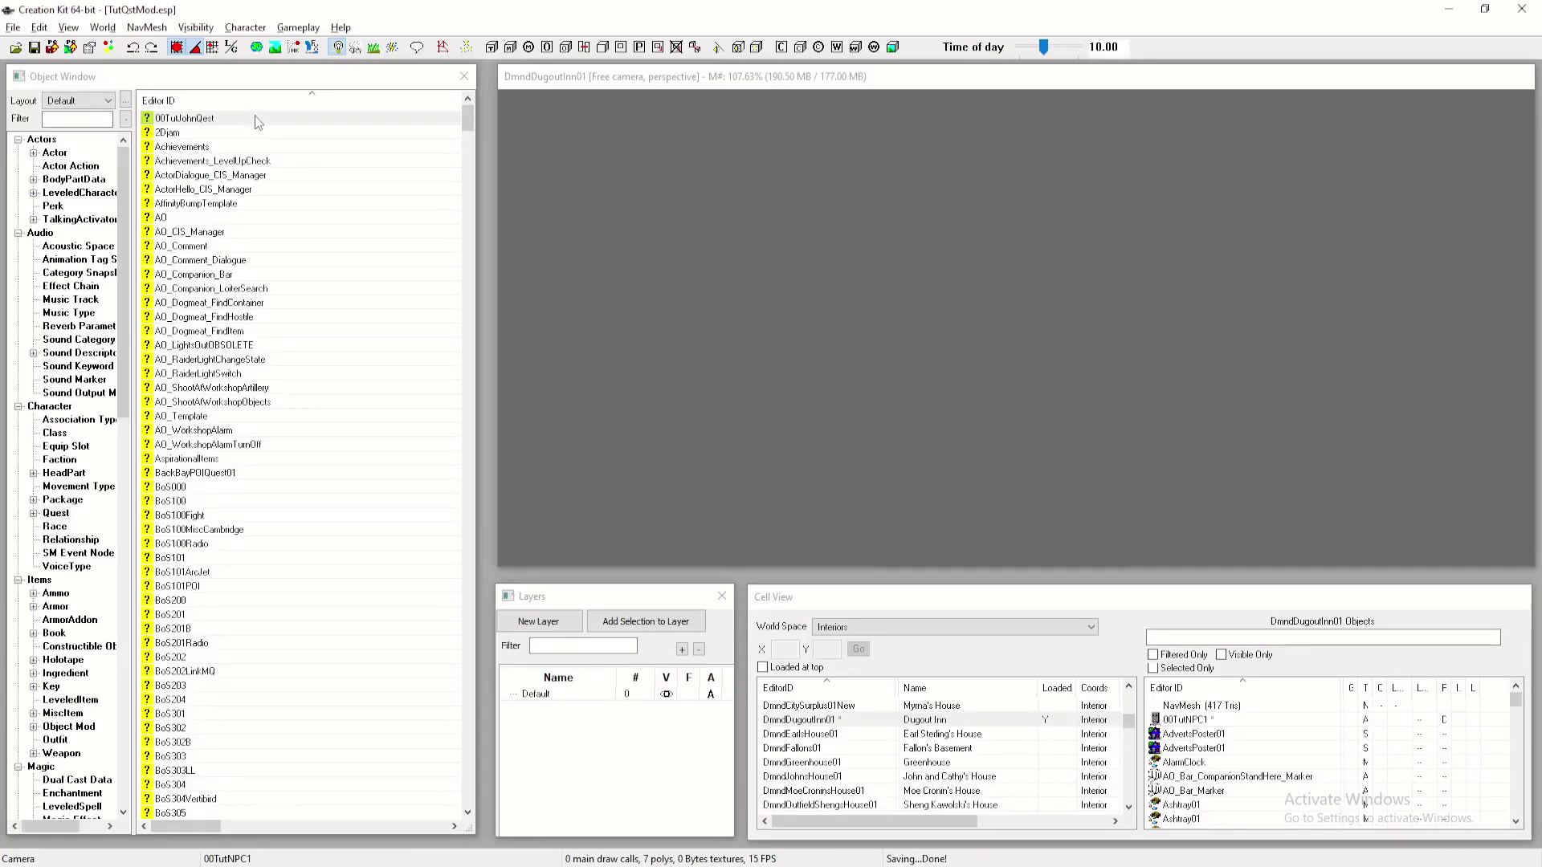
Step: Switch to the Creation Kit and check the conditions on the "Hello, I need help." greeting in the 00TutJohnQest quest scene
{"action": "double_click", "coordinate": [256, 116]}
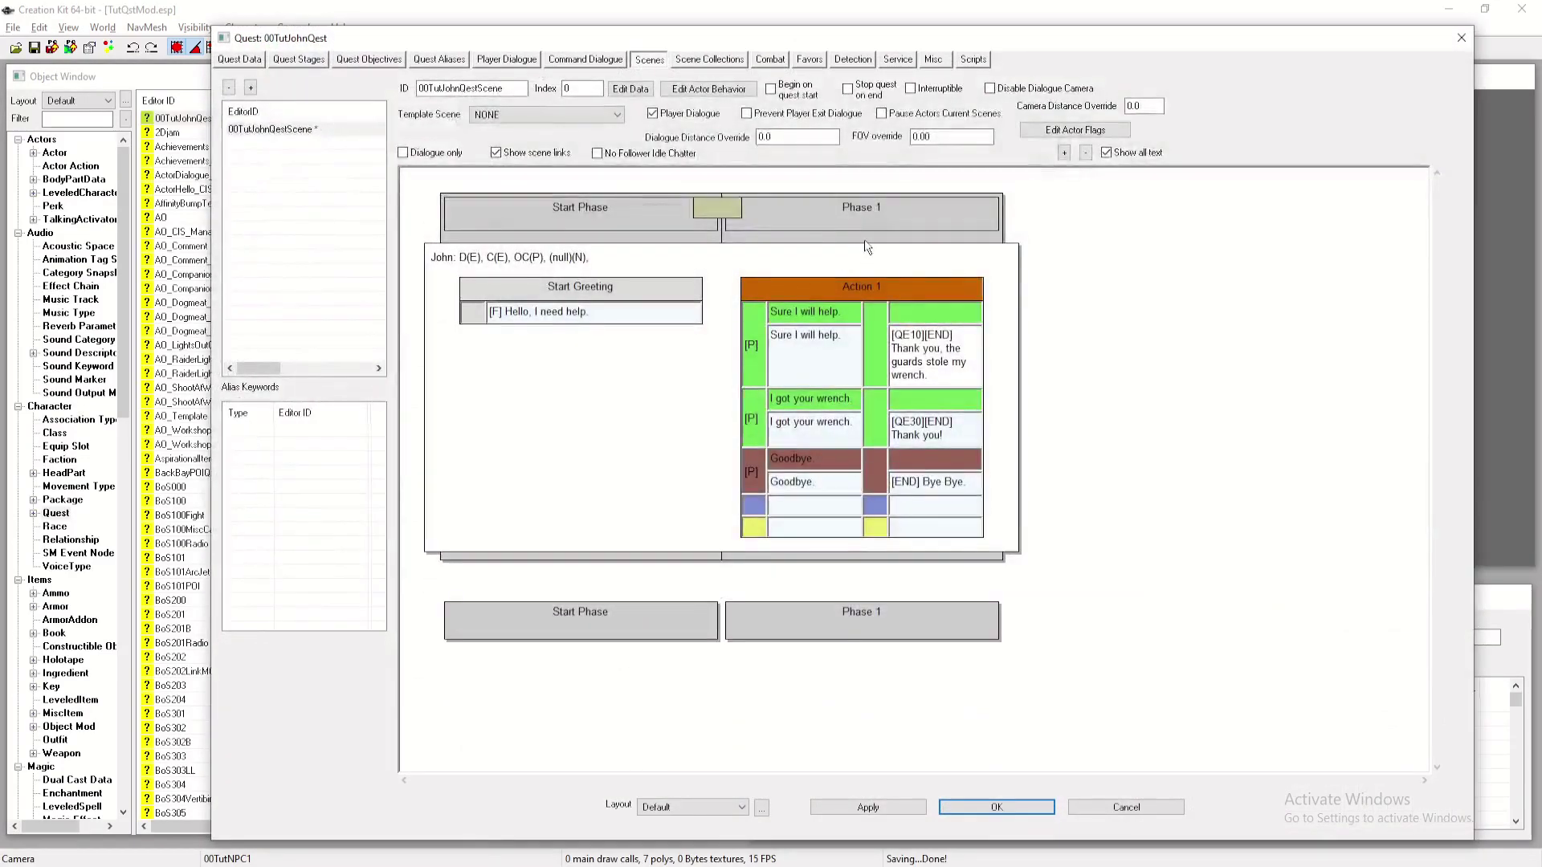
{"action": "double_click", "coordinate": [564, 311]}
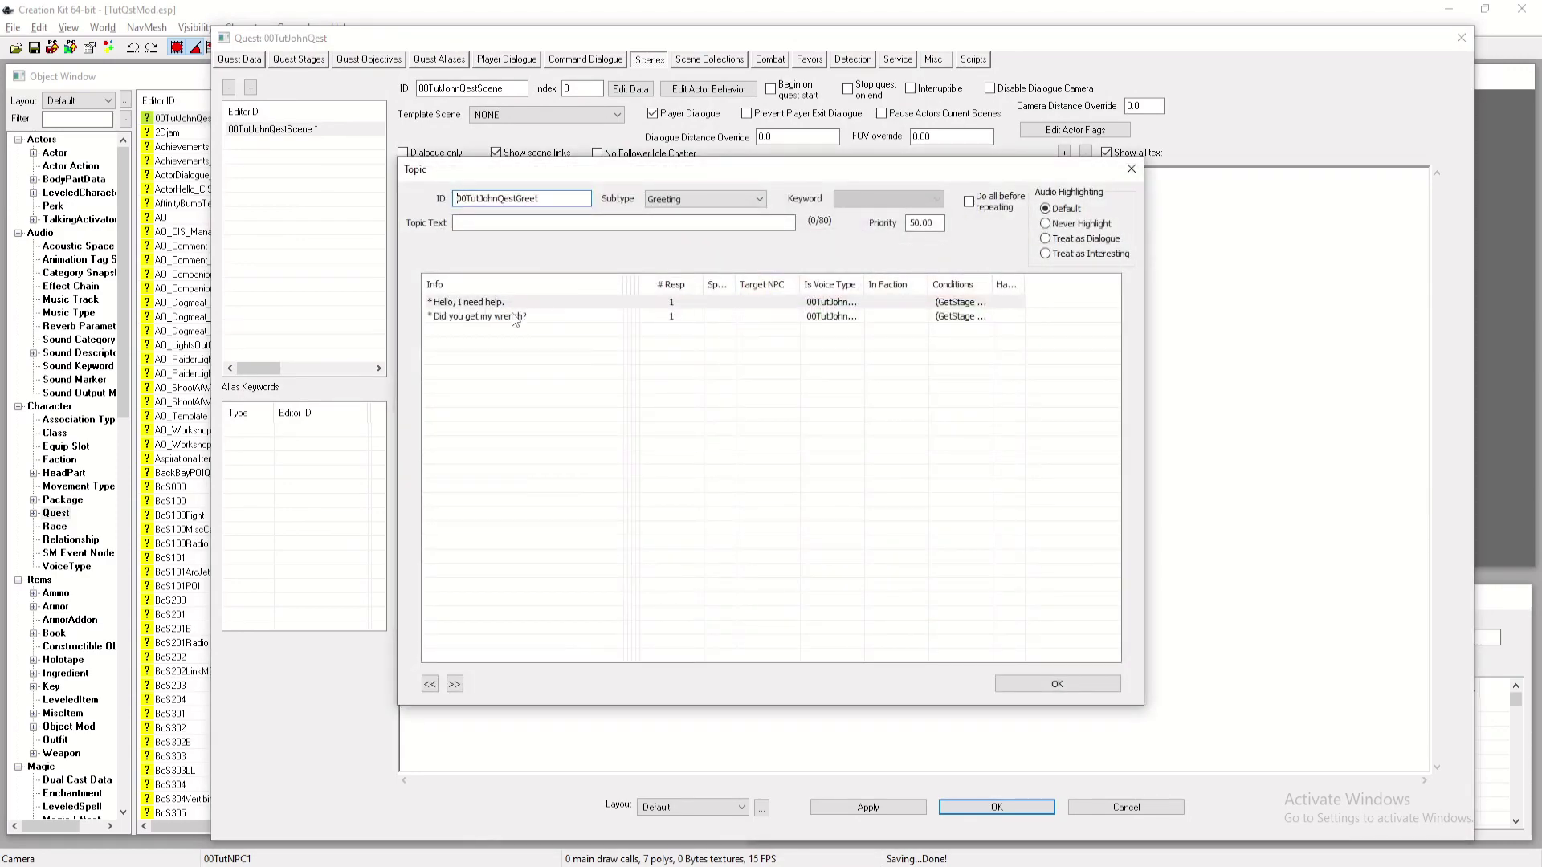
{"action": "left_click", "coordinate": [509, 303]}
{"action": "double_click", "coordinate": [510, 305]}
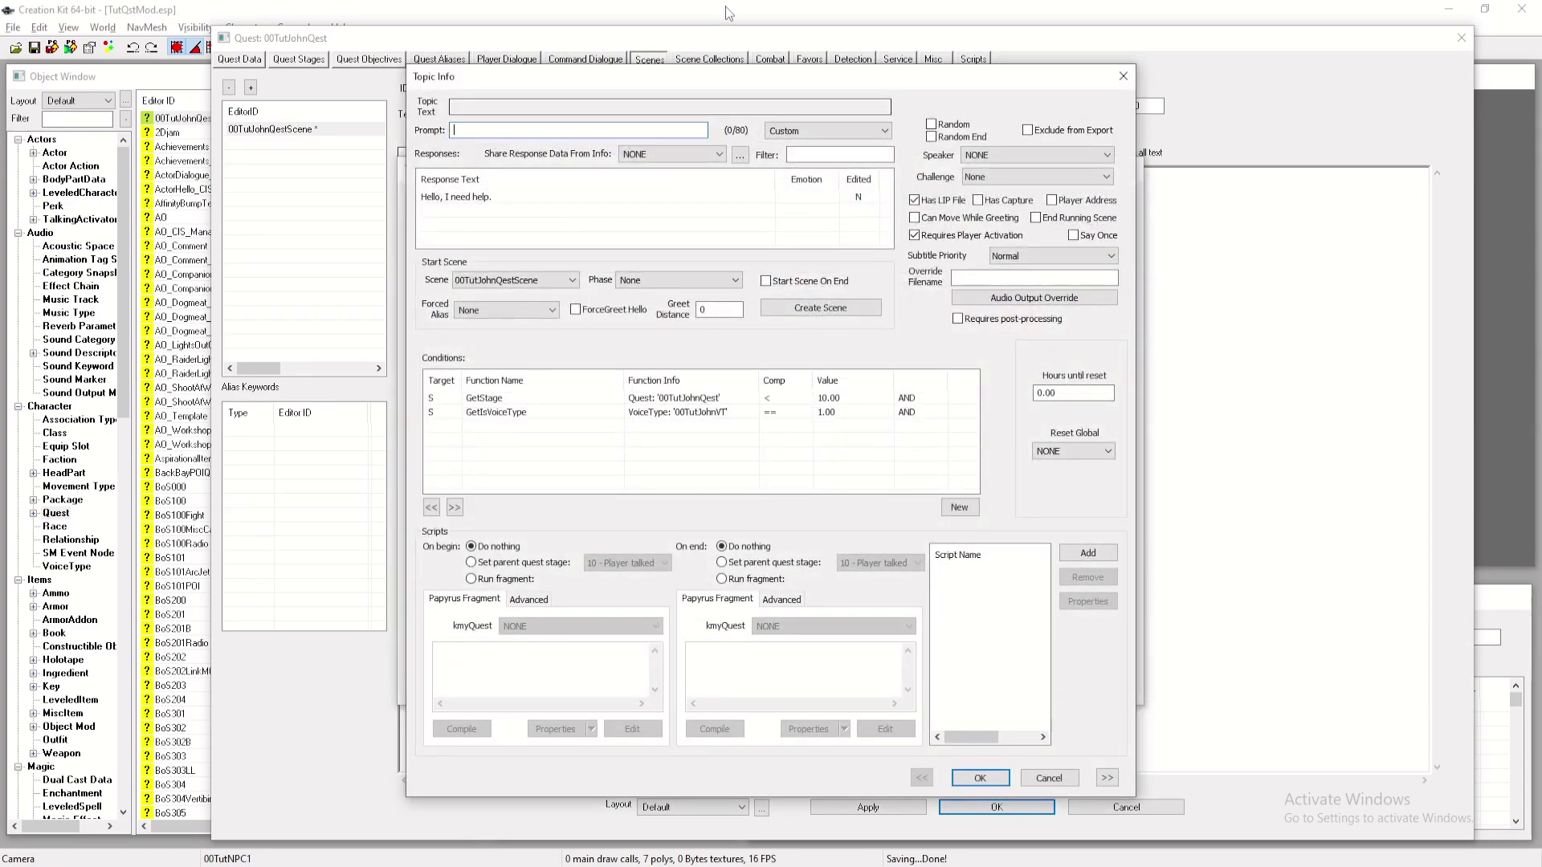
{"action": "left_click_drag", "start_coordinate": [720, 72], "coordinate": [775, 412]}
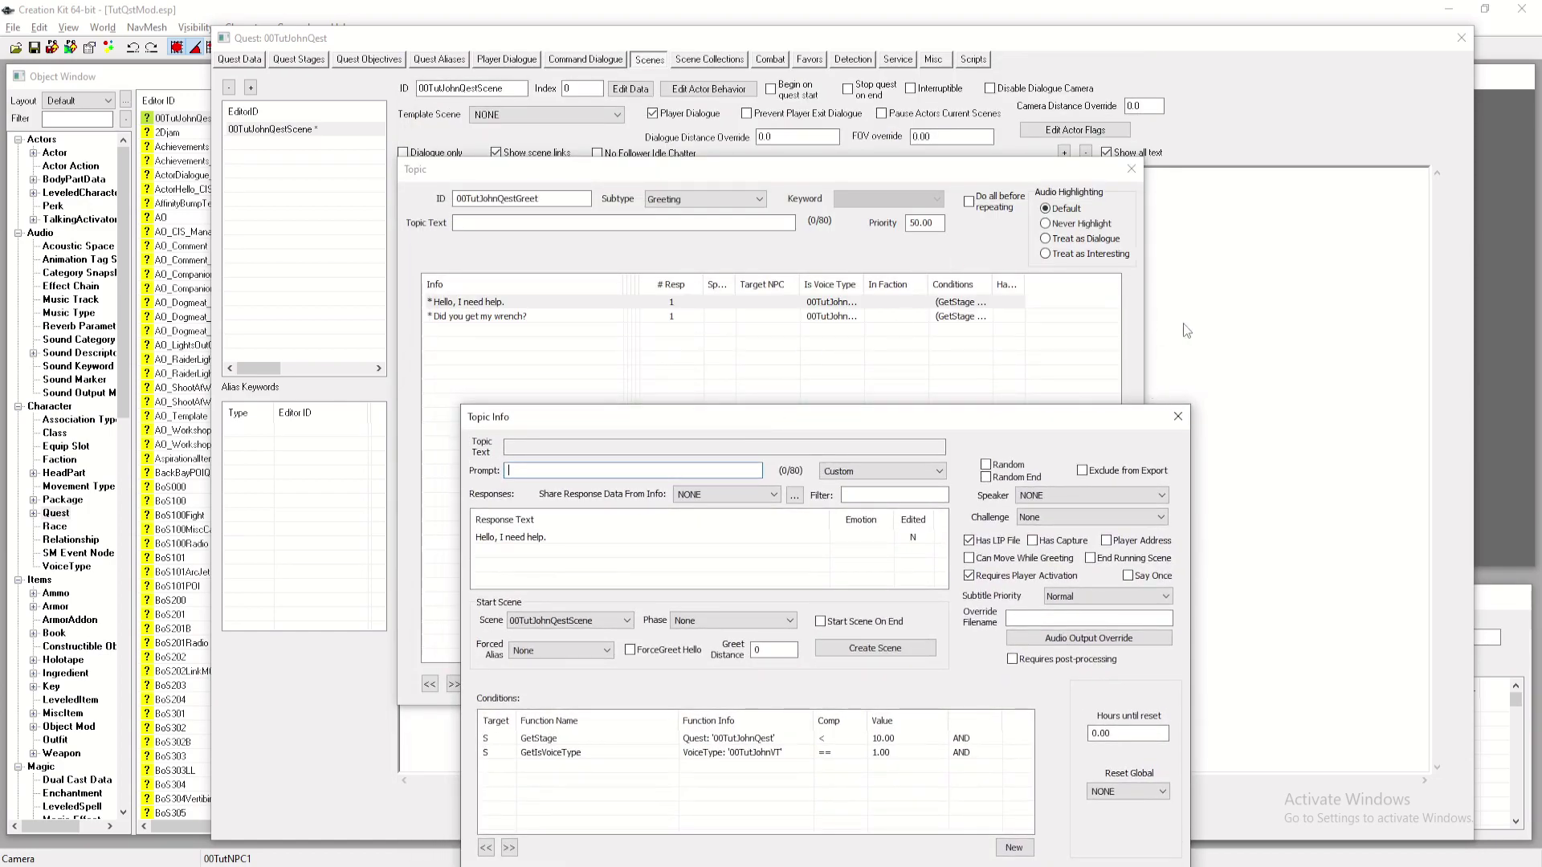
{"action": "left_click_drag", "start_coordinate": [963, 403], "coordinate": [838, 123]}
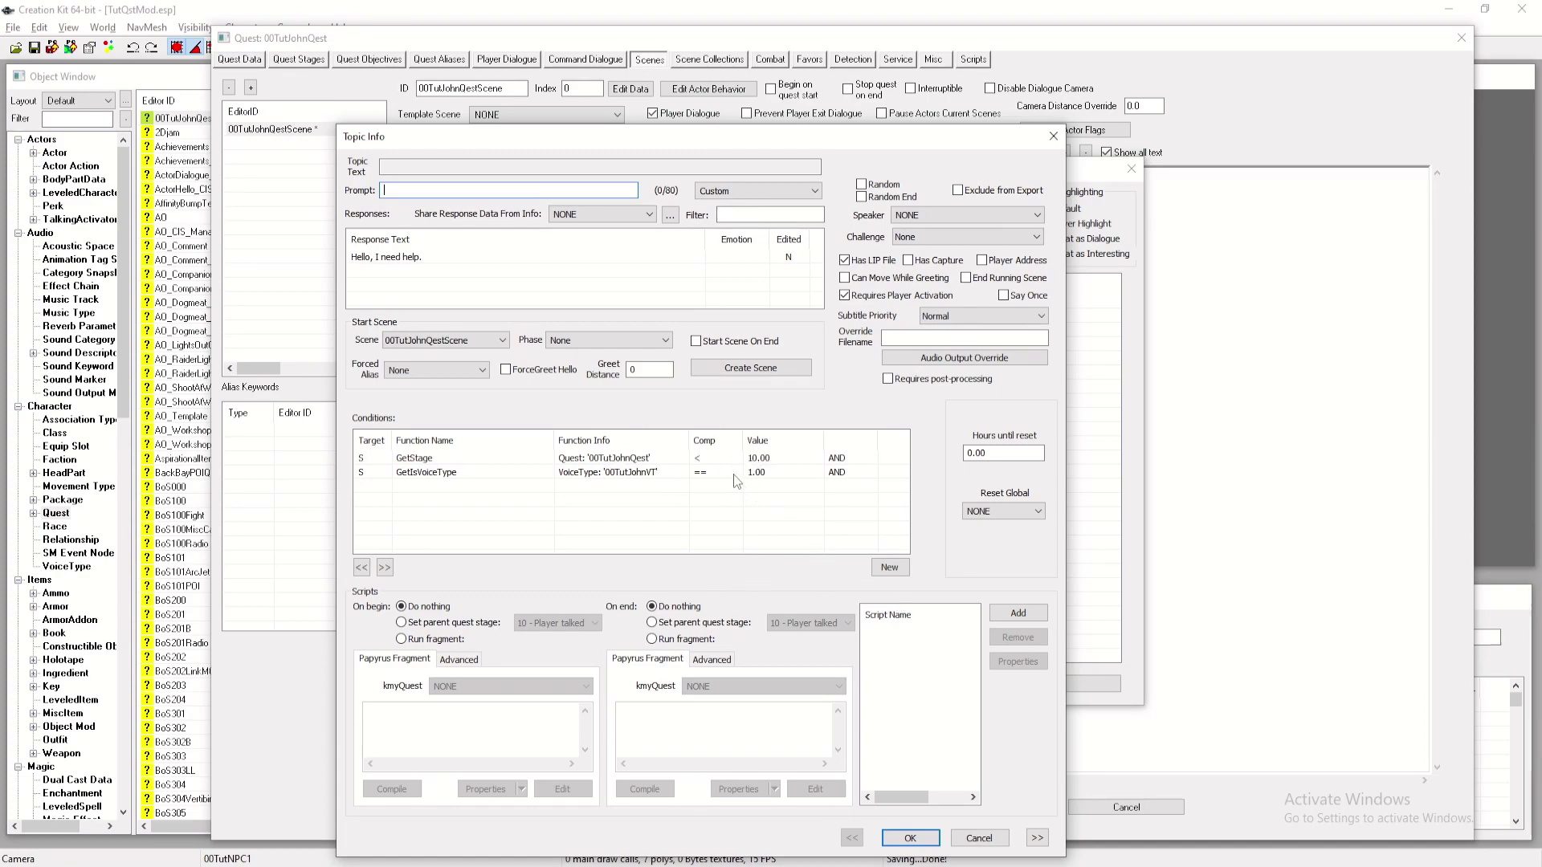
{"action": "key", "text": "Return"}
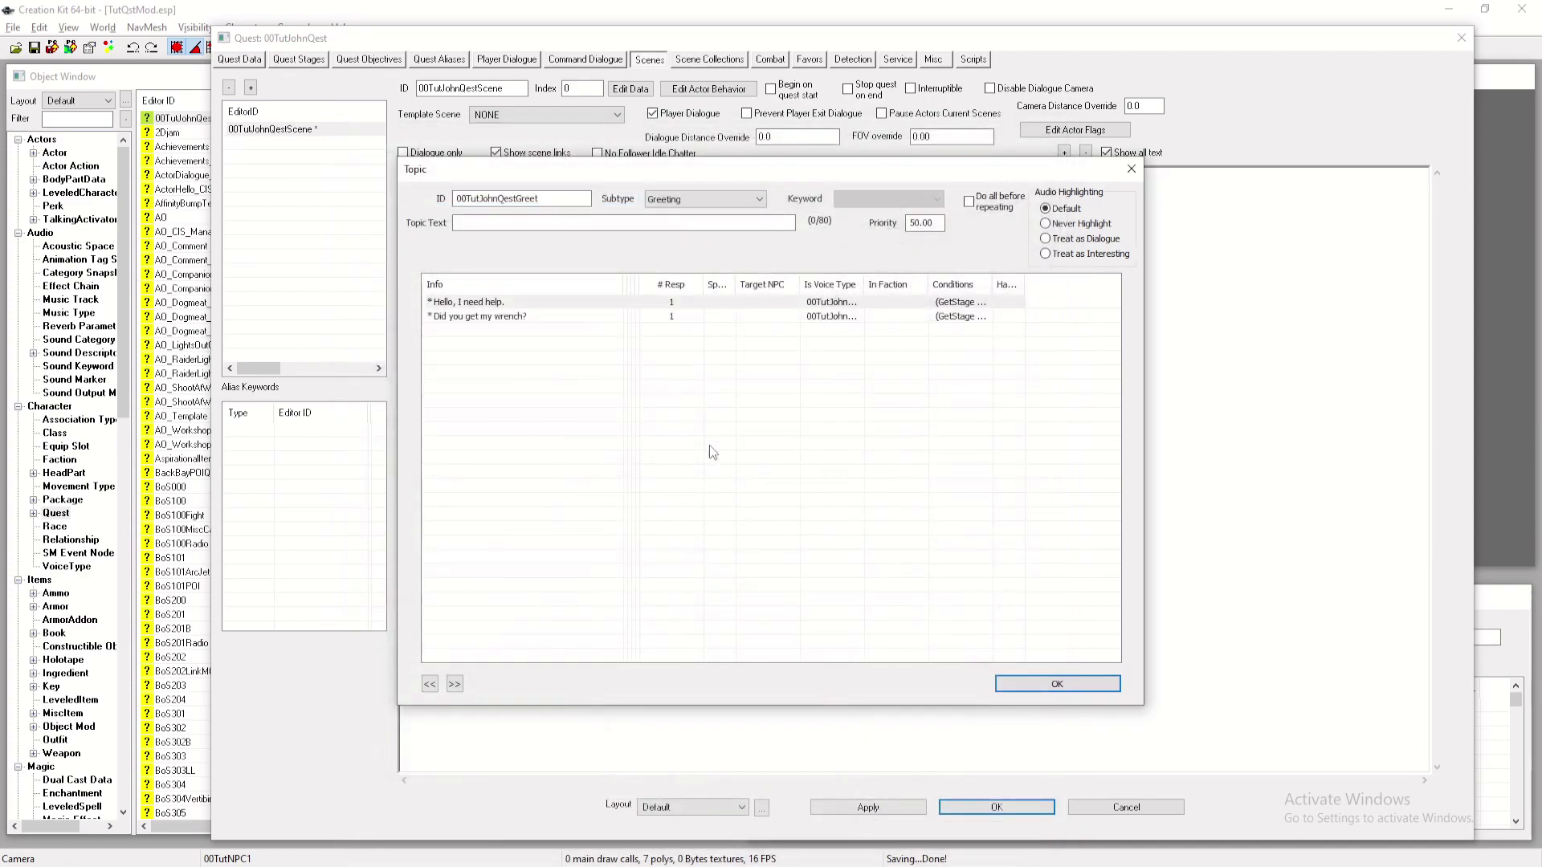
Step: Check the conditions on the "Did you get my wrench?" greeting, and close the topic and quest
{"action": "left_click", "coordinate": [522, 318]}
{"action": "double_click", "coordinate": [529, 318]}
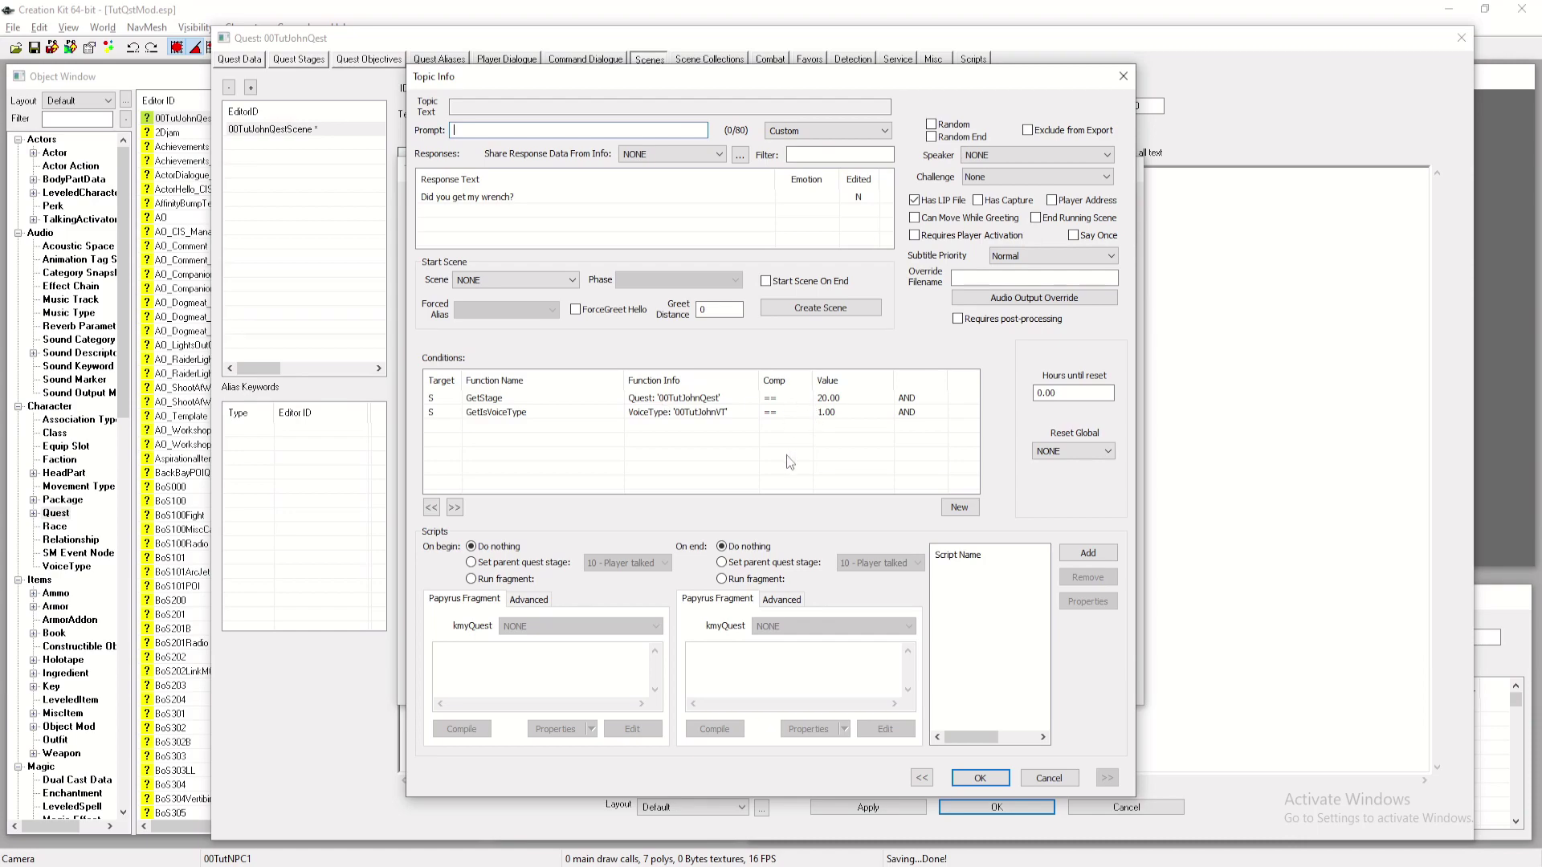
{"action": "left_click", "coordinate": [982, 776]}
{"action": "left_click", "coordinate": [1037, 687]}
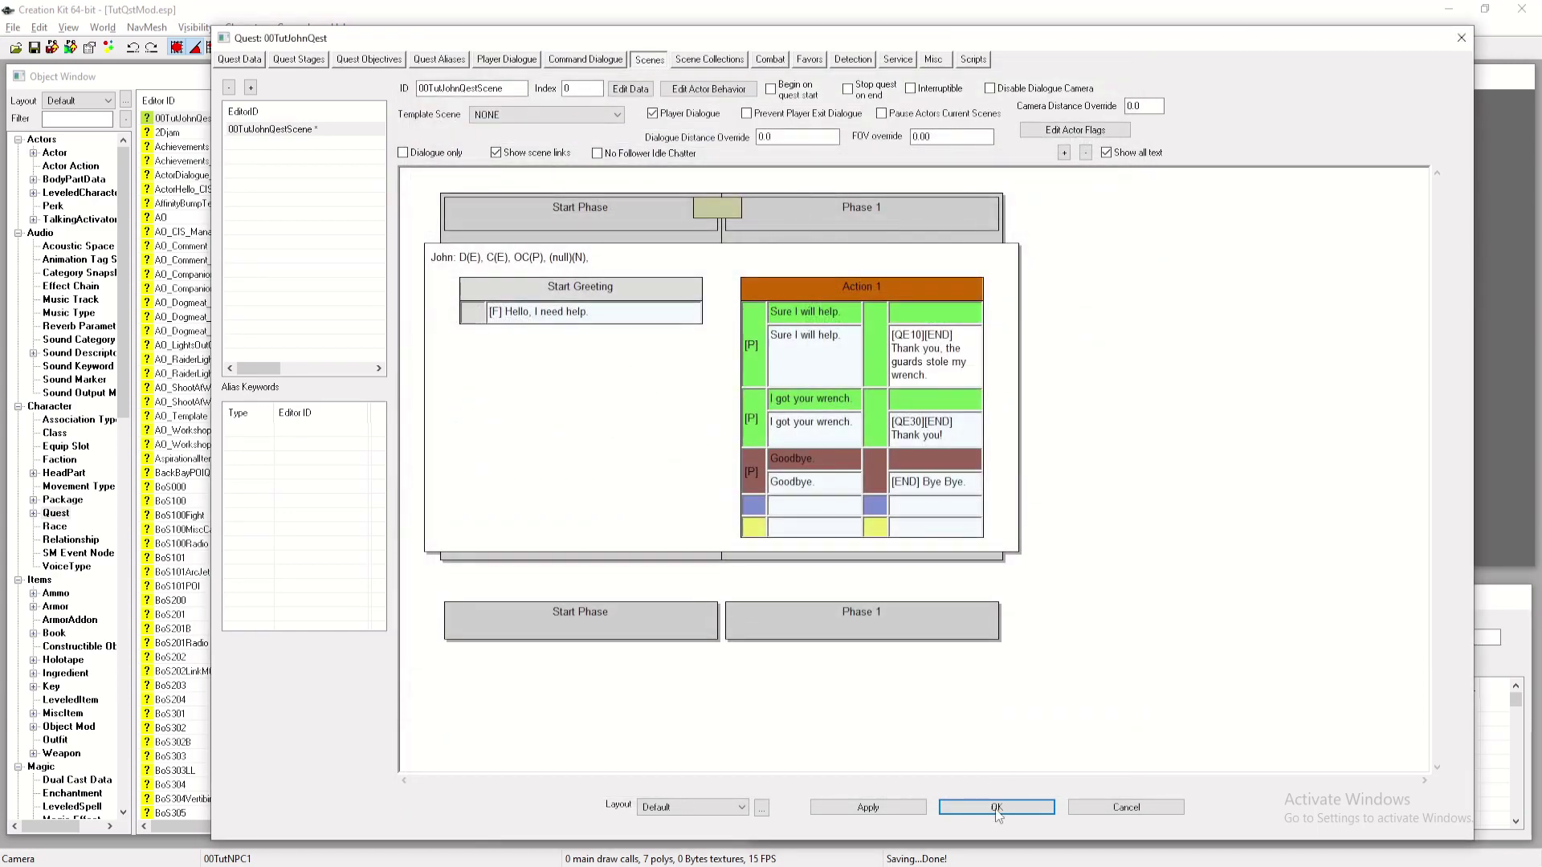
{"action": "left_click", "coordinate": [996, 808]}
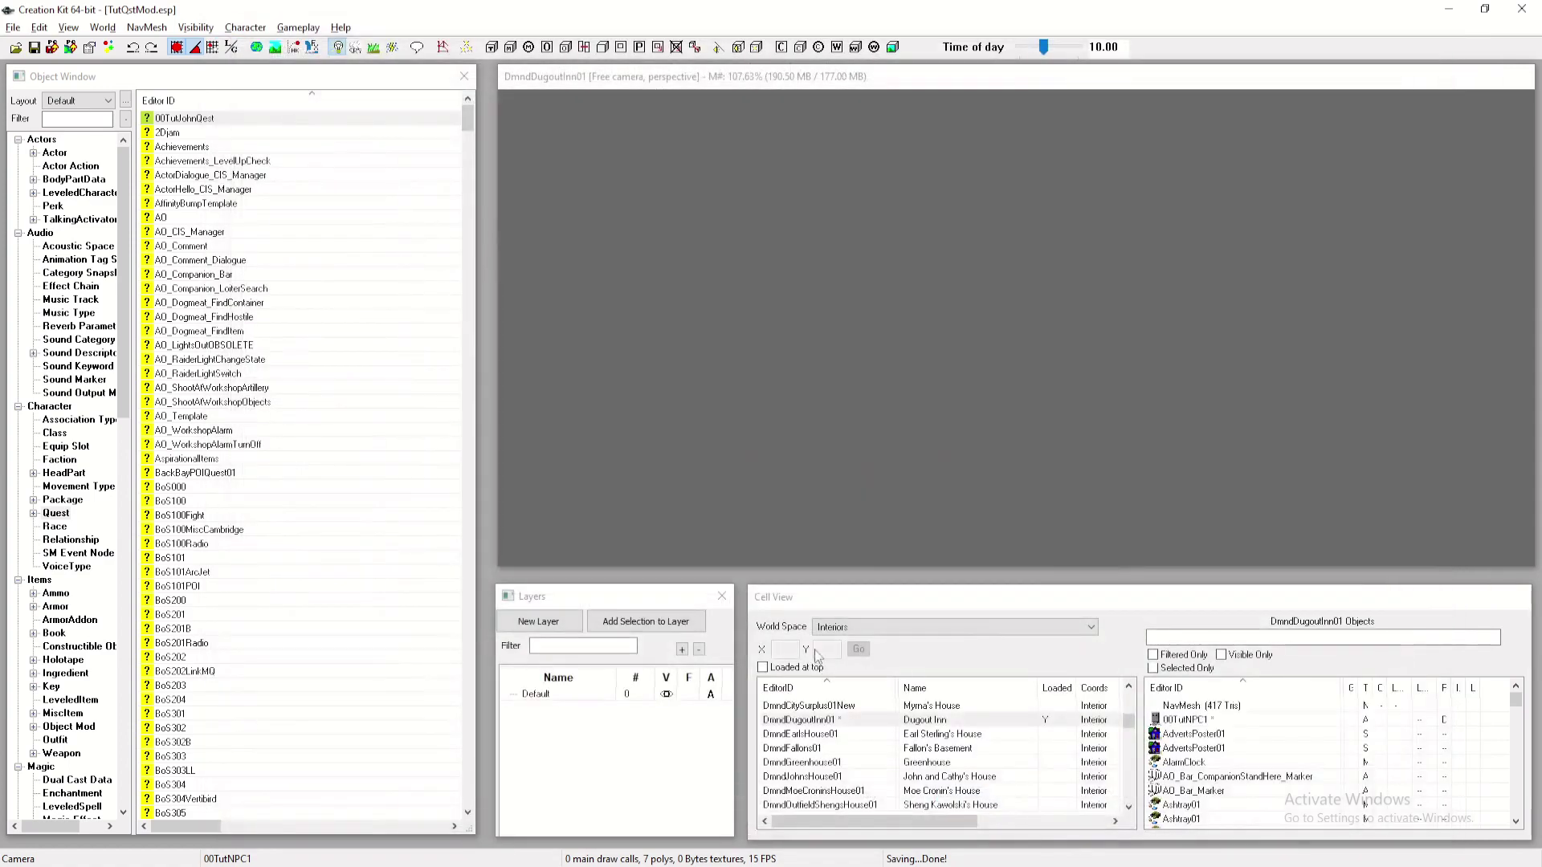
Step: Start creating the mod's archive and remove ObjectReference.pex, Form.pex and ScriptObject.pex from the required files
{"action": "left_click", "coordinate": [13, 28]}
{"action": "left_click", "coordinate": [66, 158]}
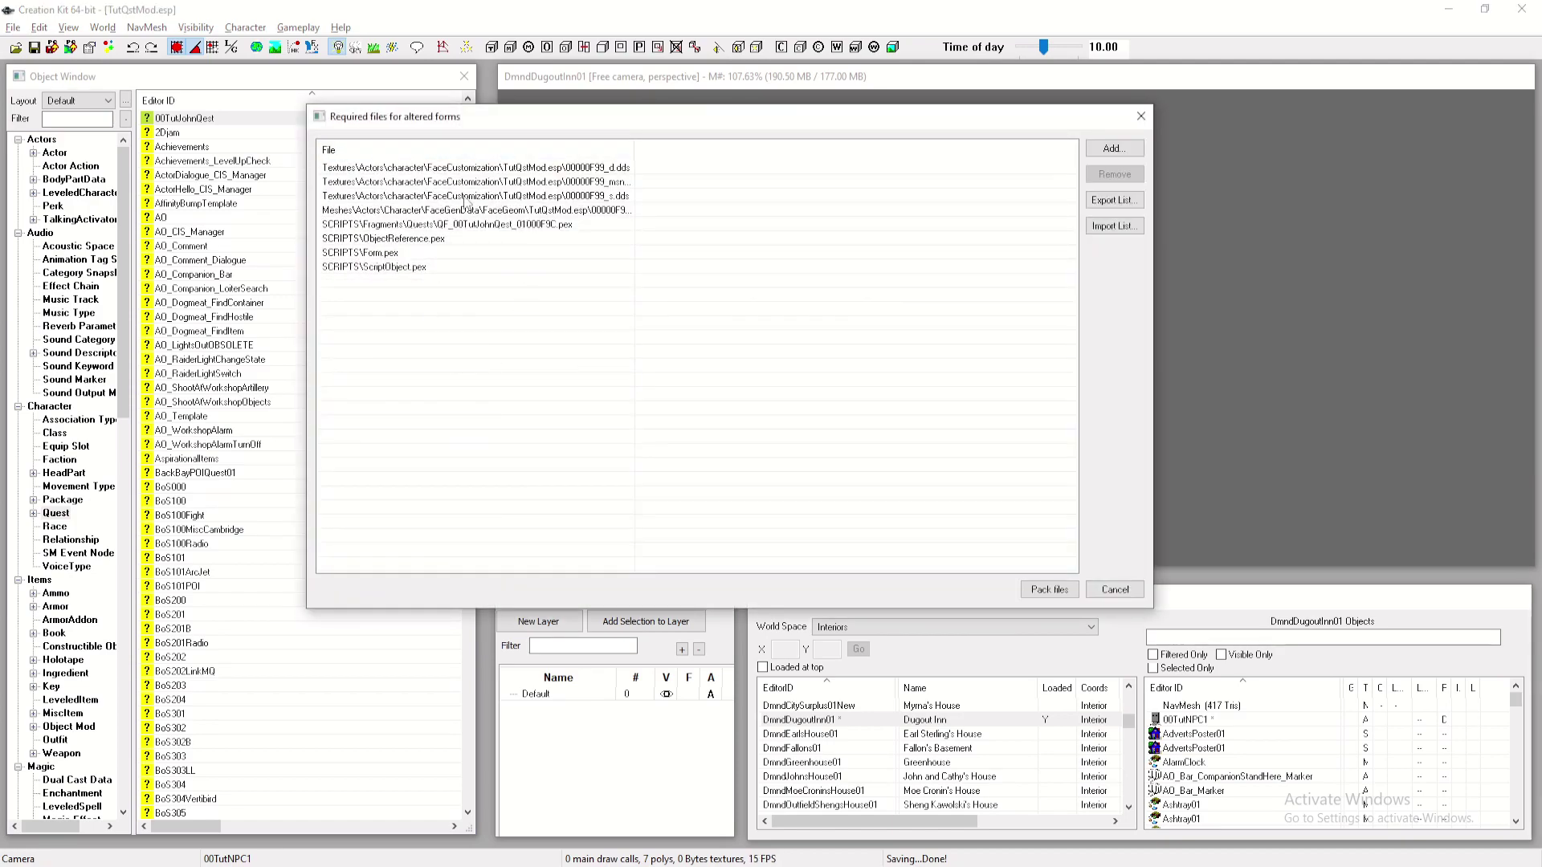
{"action": "left_click", "coordinate": [404, 267]}
{"action": "left_click", "coordinate": [390, 239], "text": "shift"}
{"action": "key", "text": "Delete"}
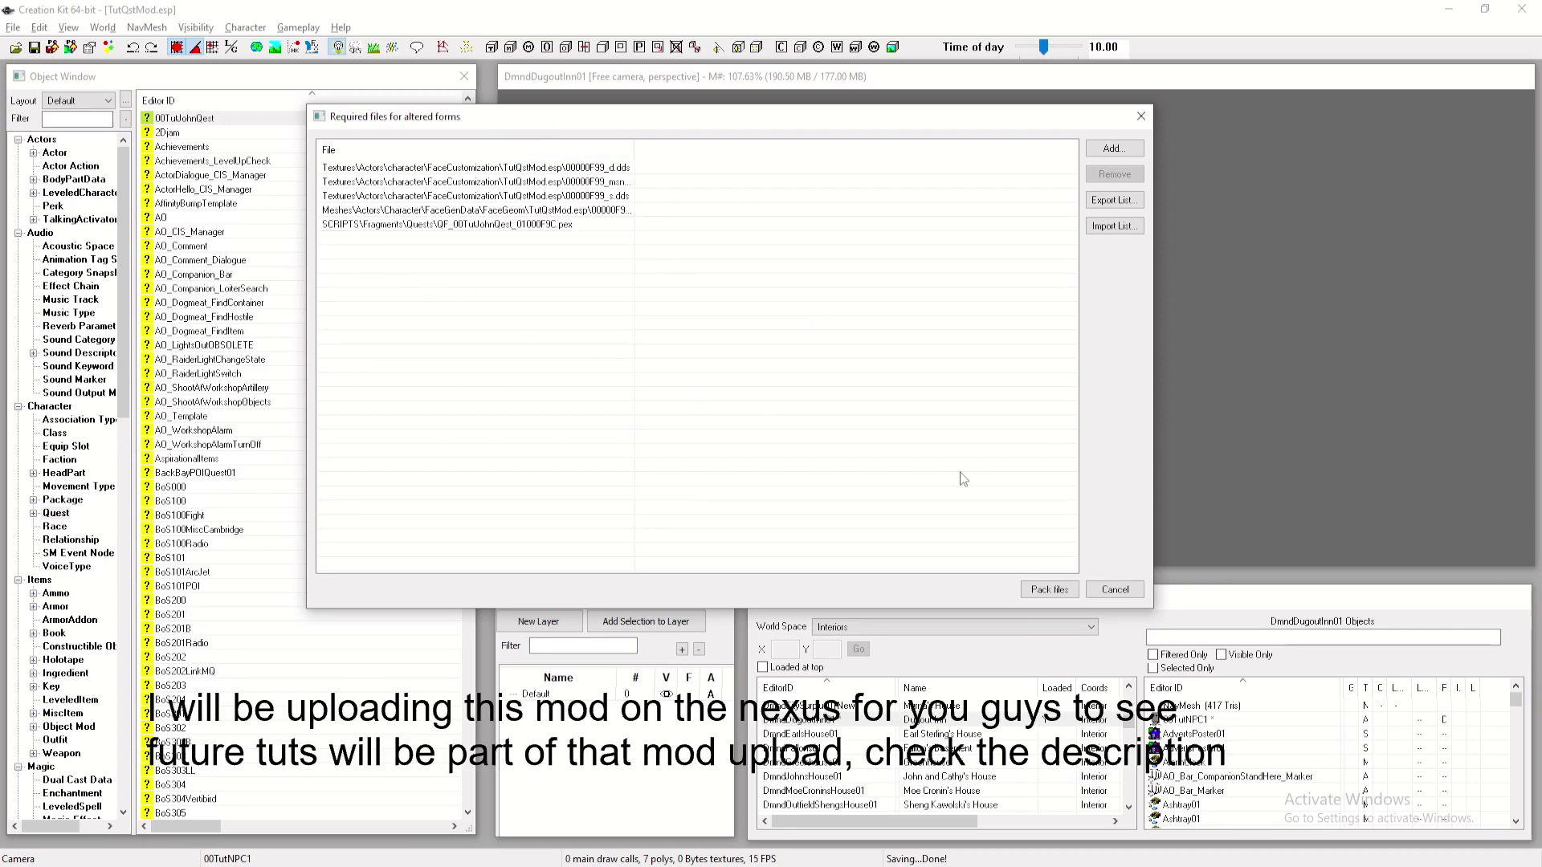
Step: Pack the remaining files and save the main archive as "TutQstMod - Main" in the Fallout 4 Data folder
{"action": "left_click", "coordinate": [1050, 590]}
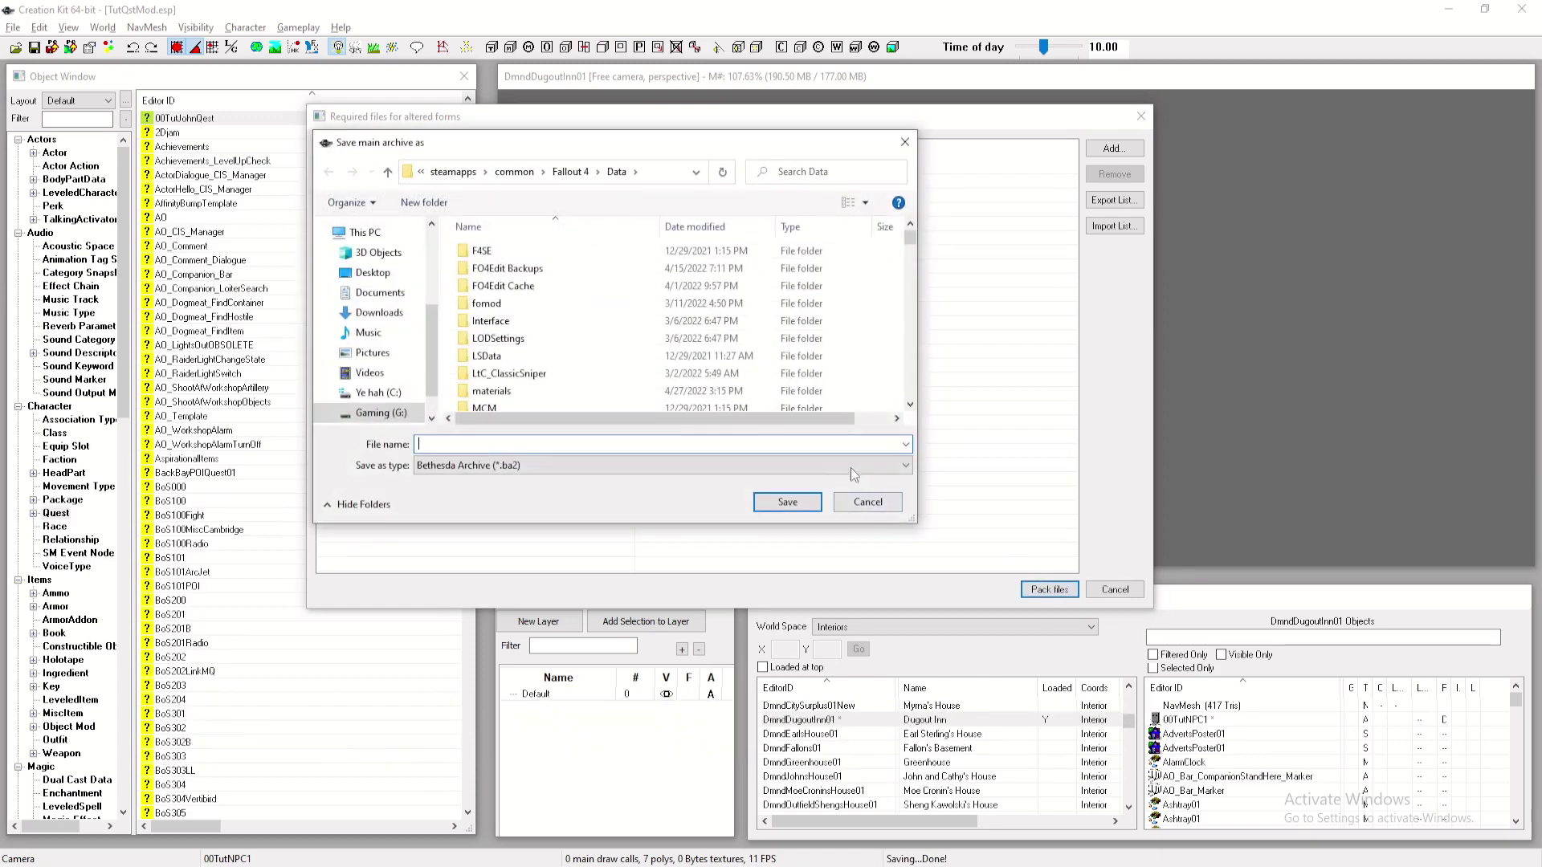
{"action": "type", "text": "Tut"}
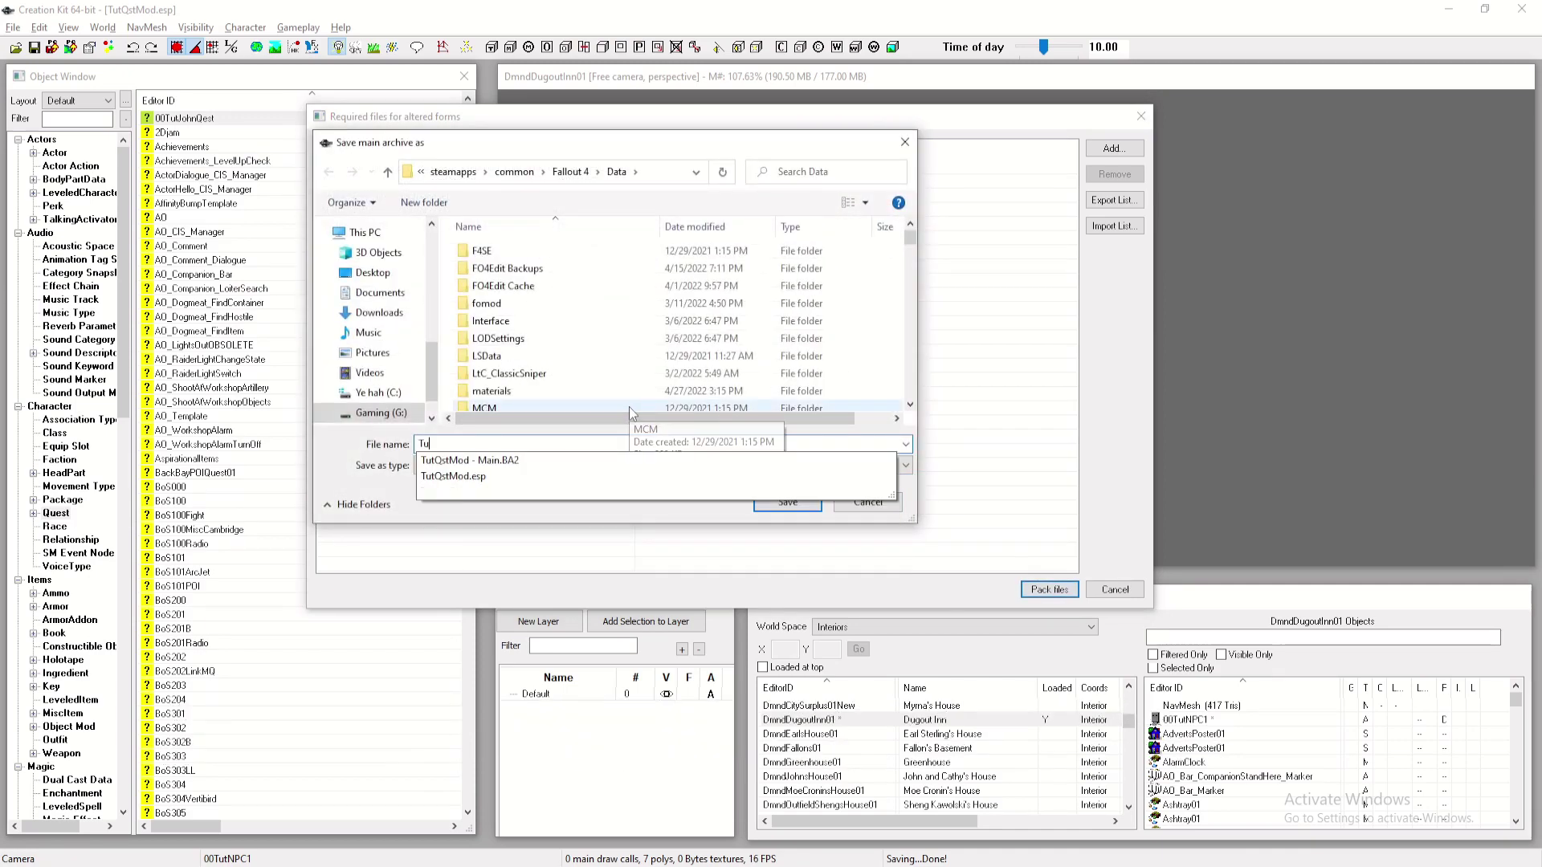
{"action": "left_click", "coordinate": [527, 461]}
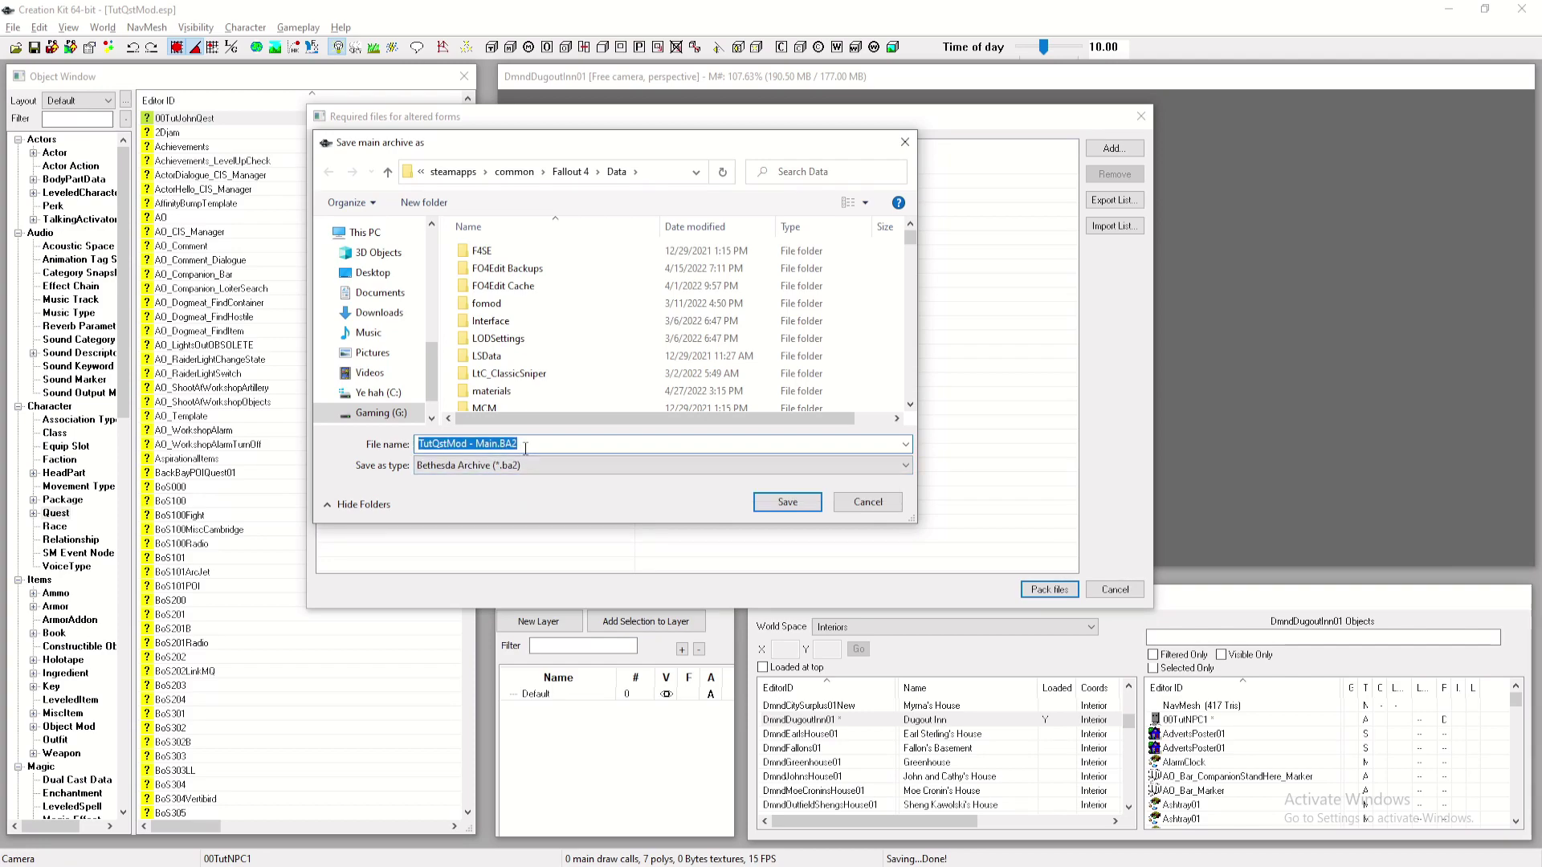
{"action": "left_click_drag", "start_coordinate": [526, 447], "coordinate": [392, 434]}
{"action": "key", "text": "BackSpace"}
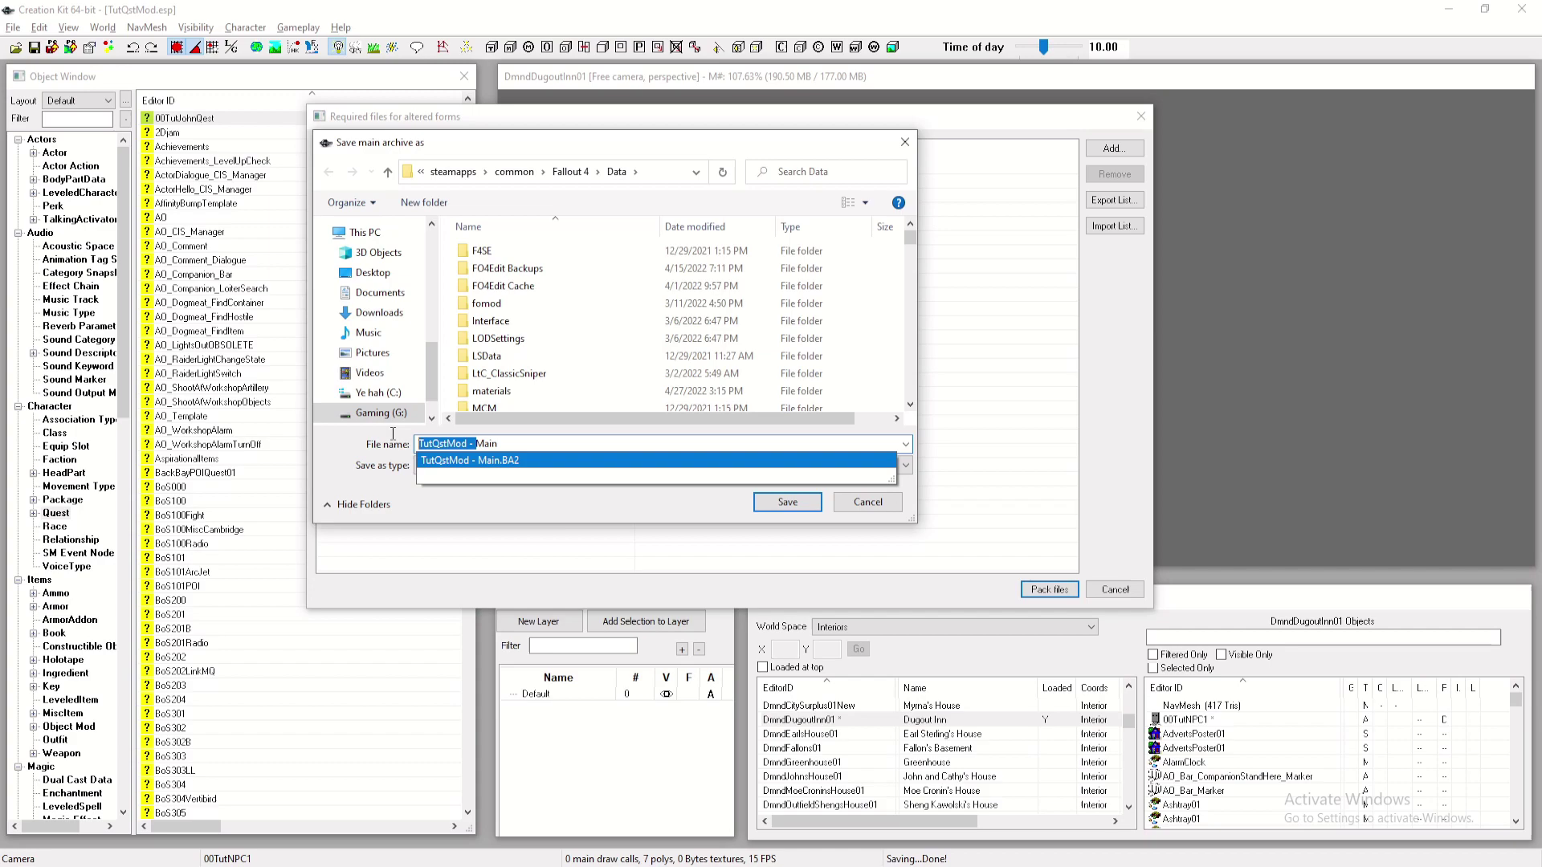
{"action": "left_click", "coordinate": [803, 506]}
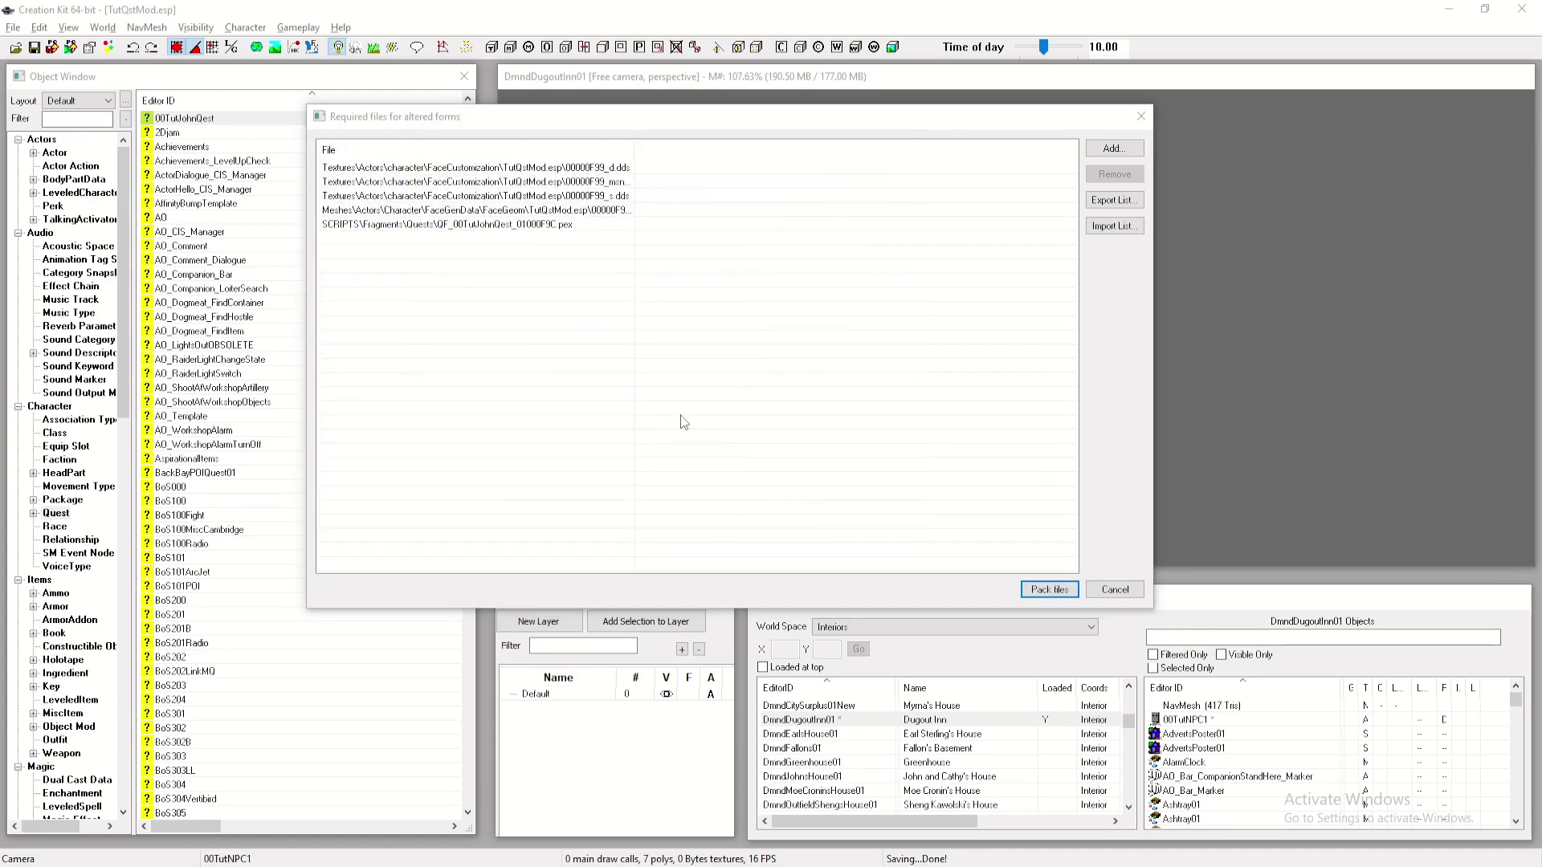
Step: Save the textures archive as "TutQstMod - Textures" in the same Data folder
{"action": "type", "text": "TutQstMod -"}
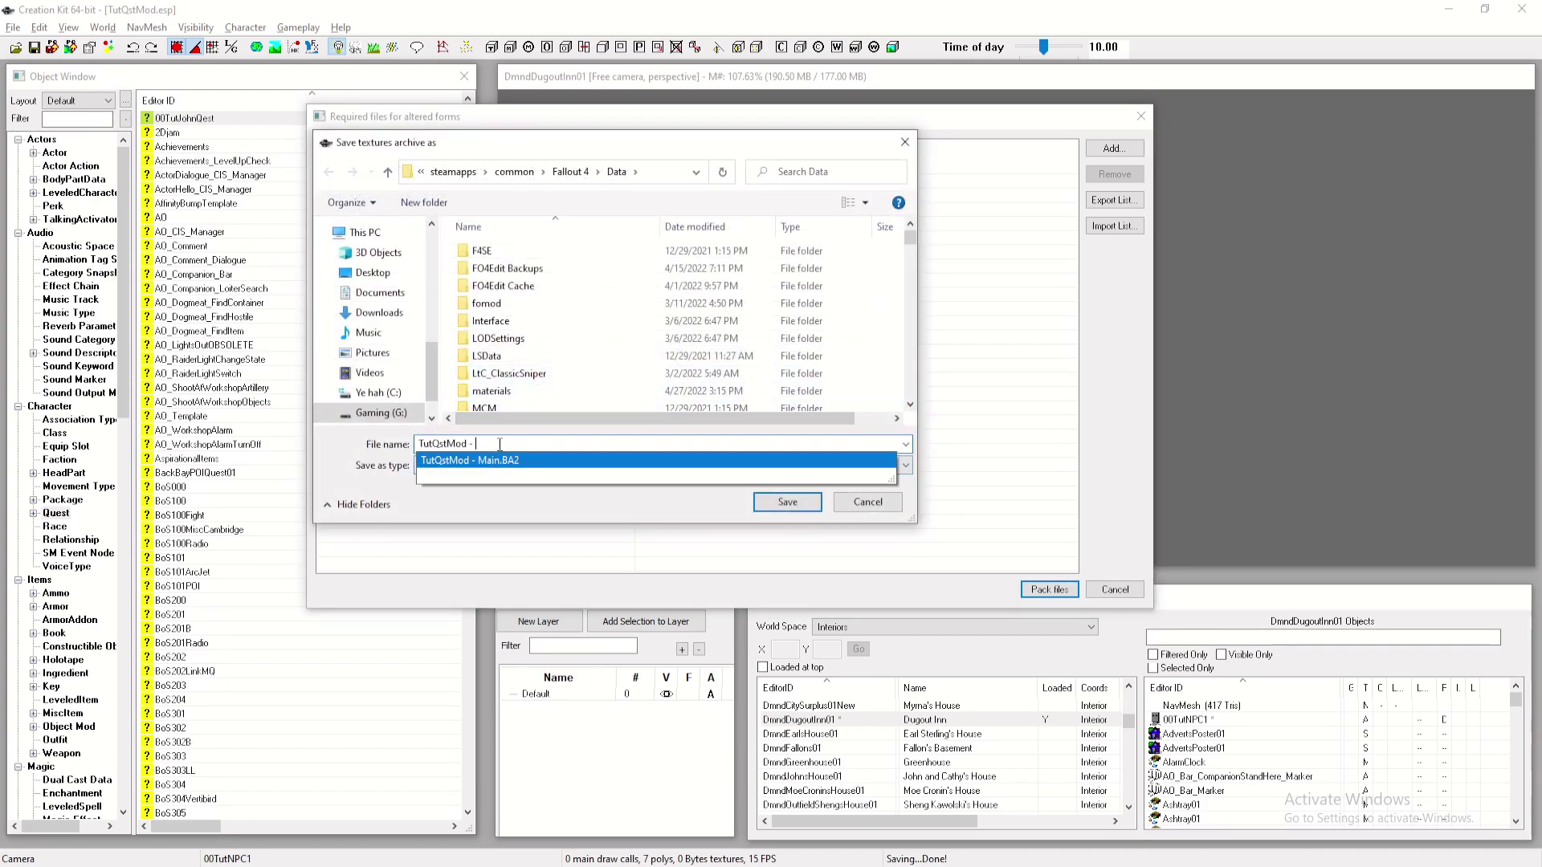
{"action": "type", "text": "Textures"}
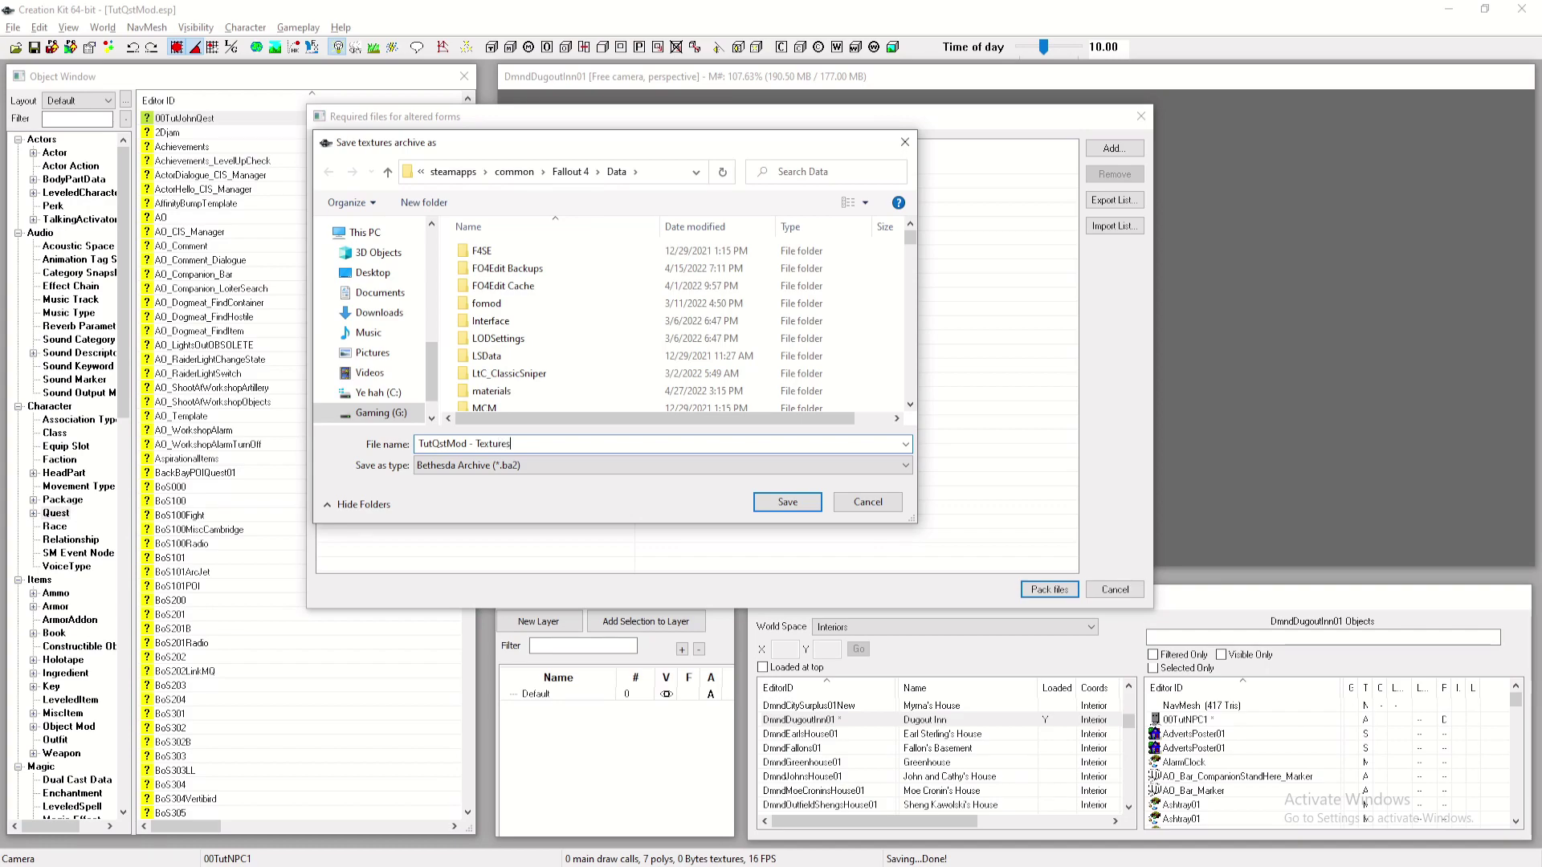
{"action": "key", "text": "Return"}
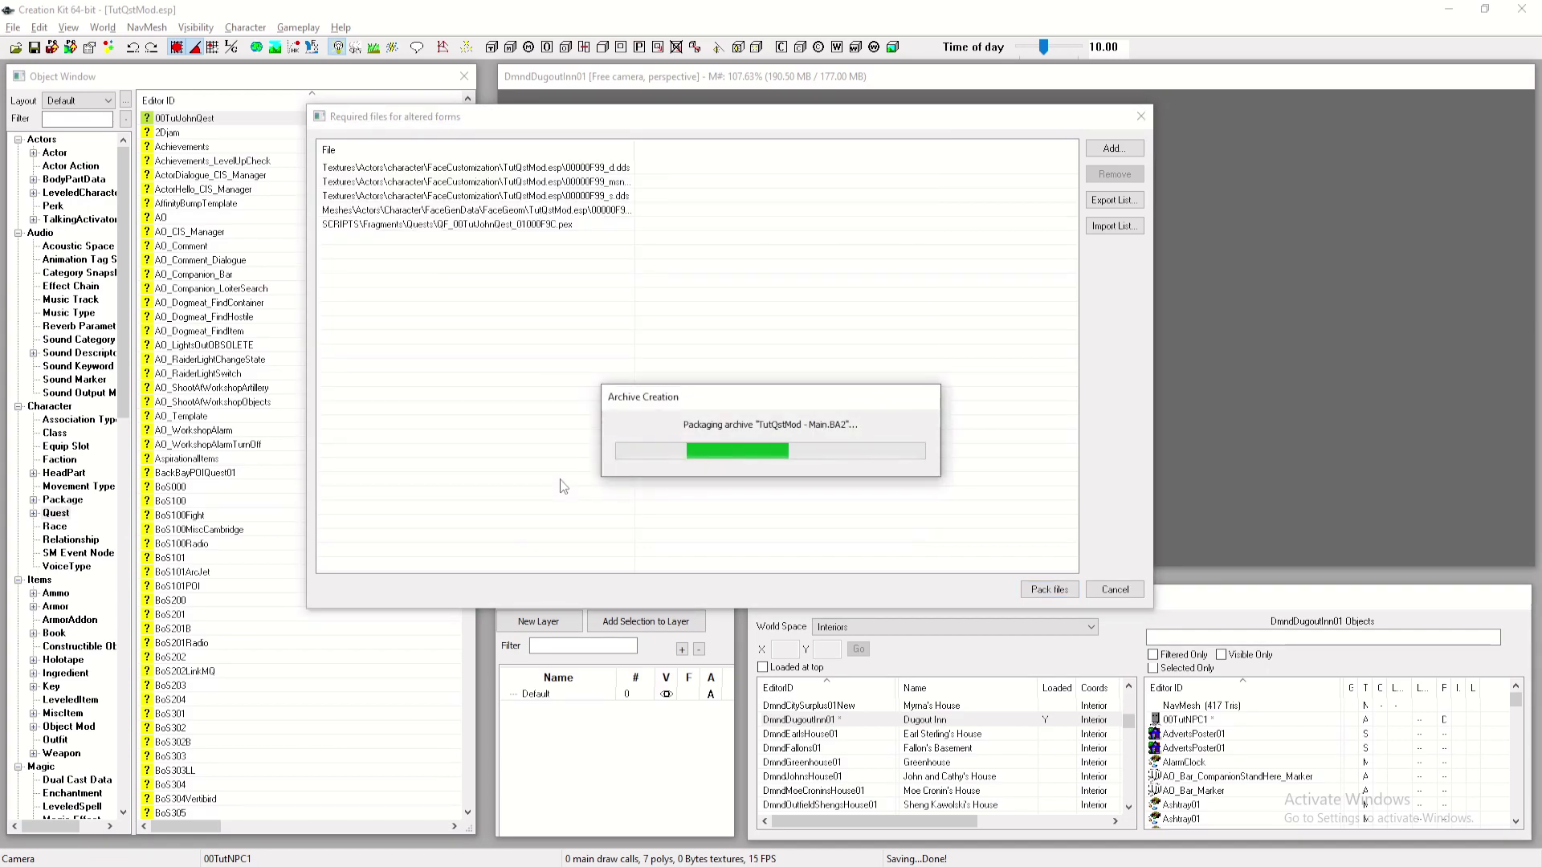